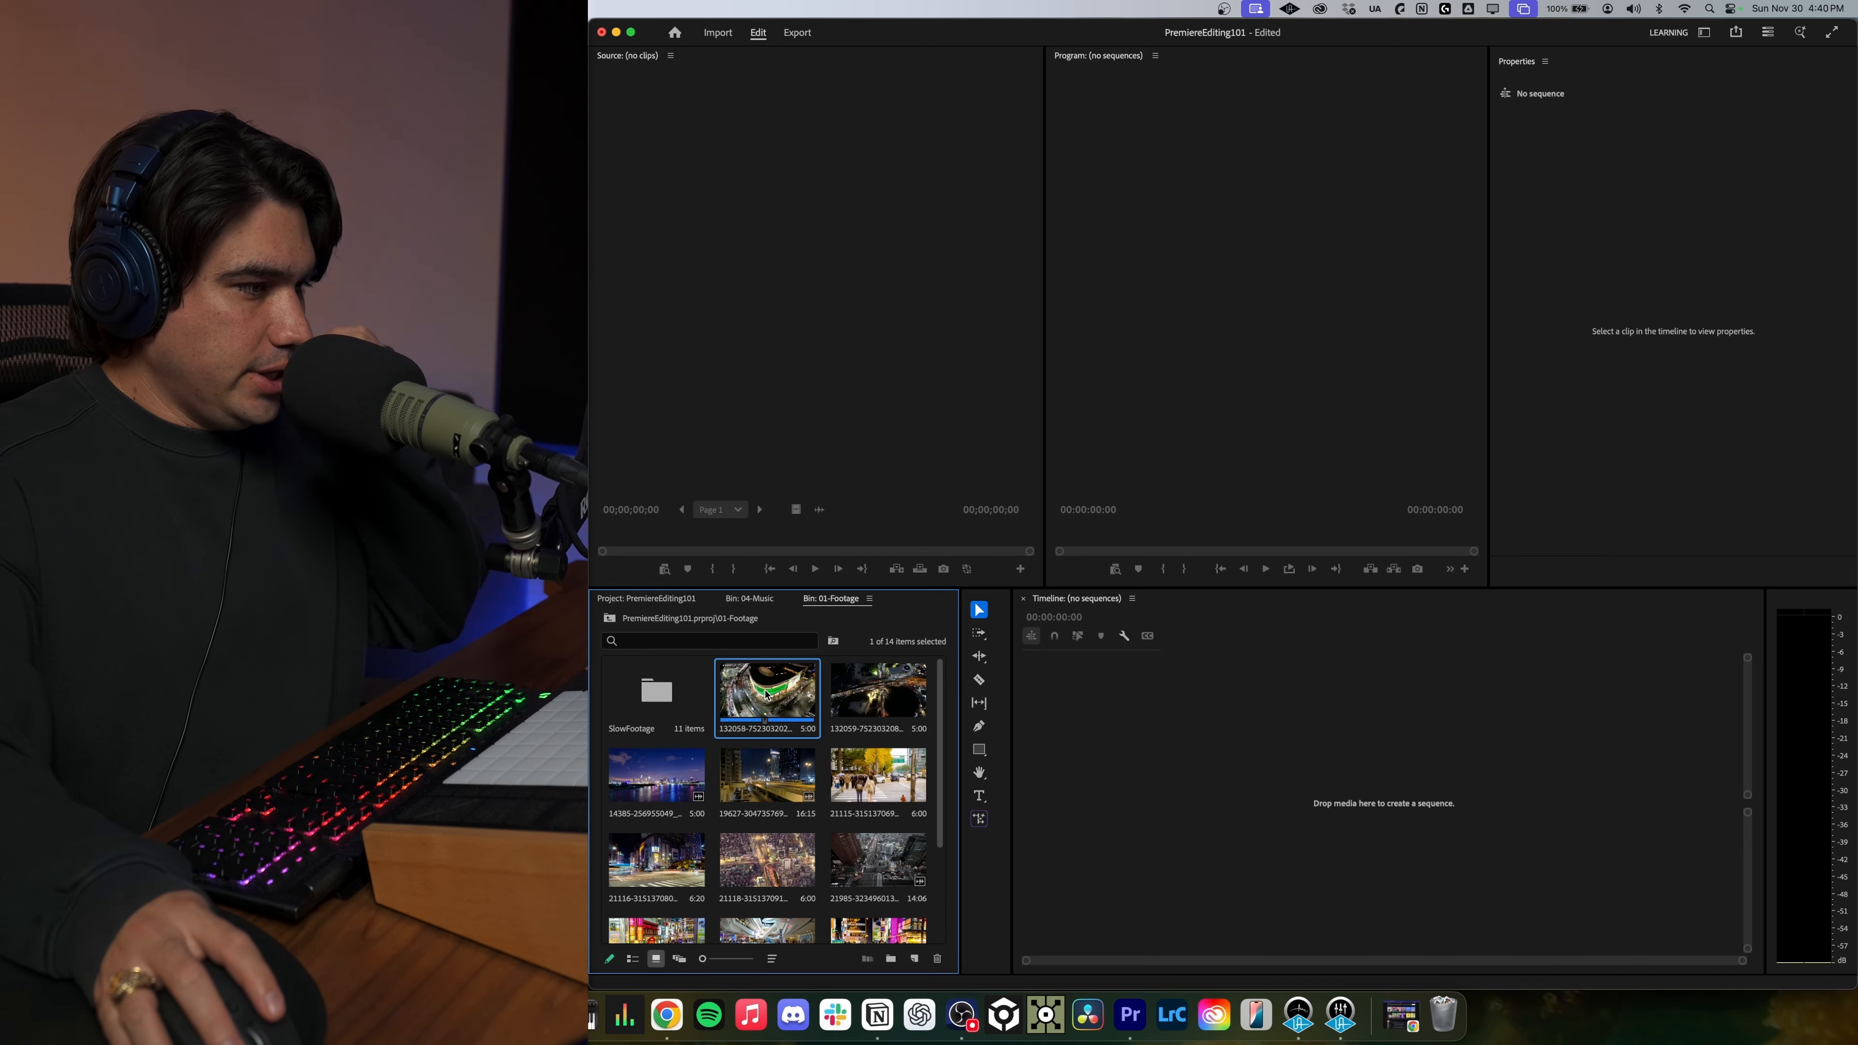
# Display the footage bin as a list and compare the clips by frame rate, group by group.
pyautogui.click(633, 959)
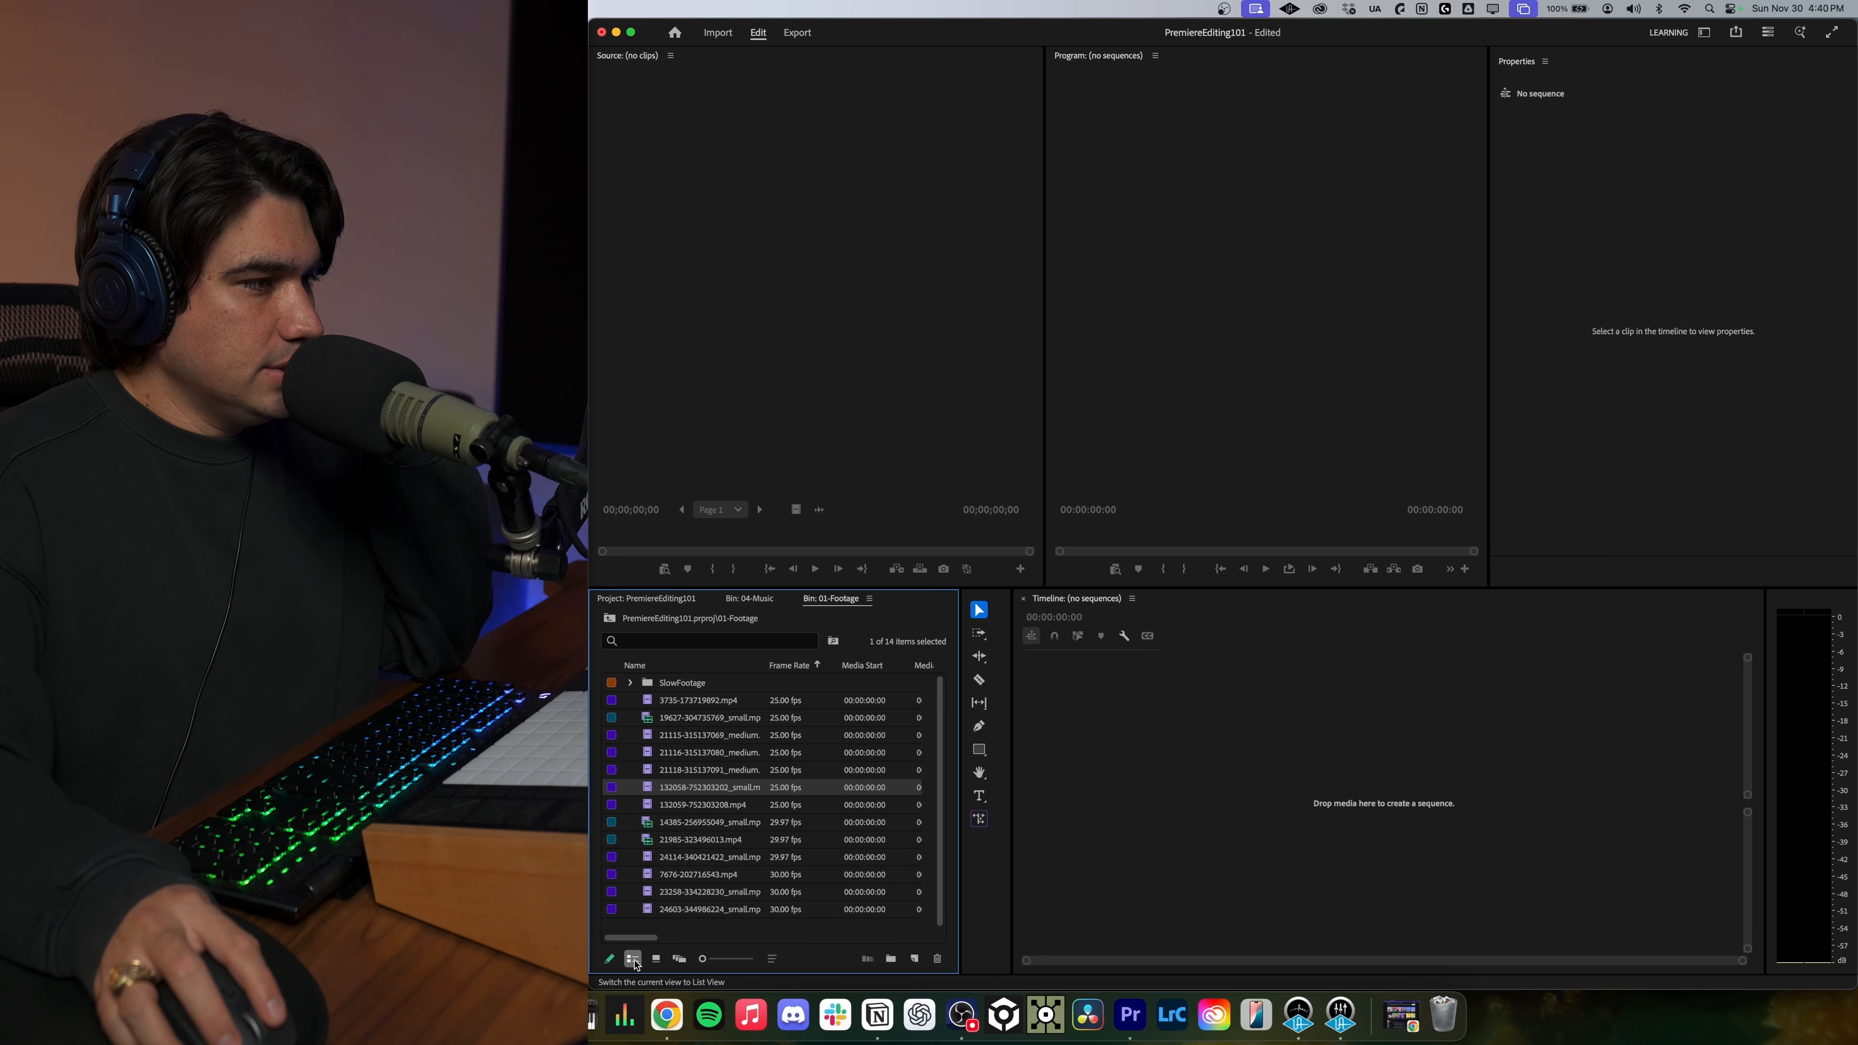
pyautogui.click(787, 702)
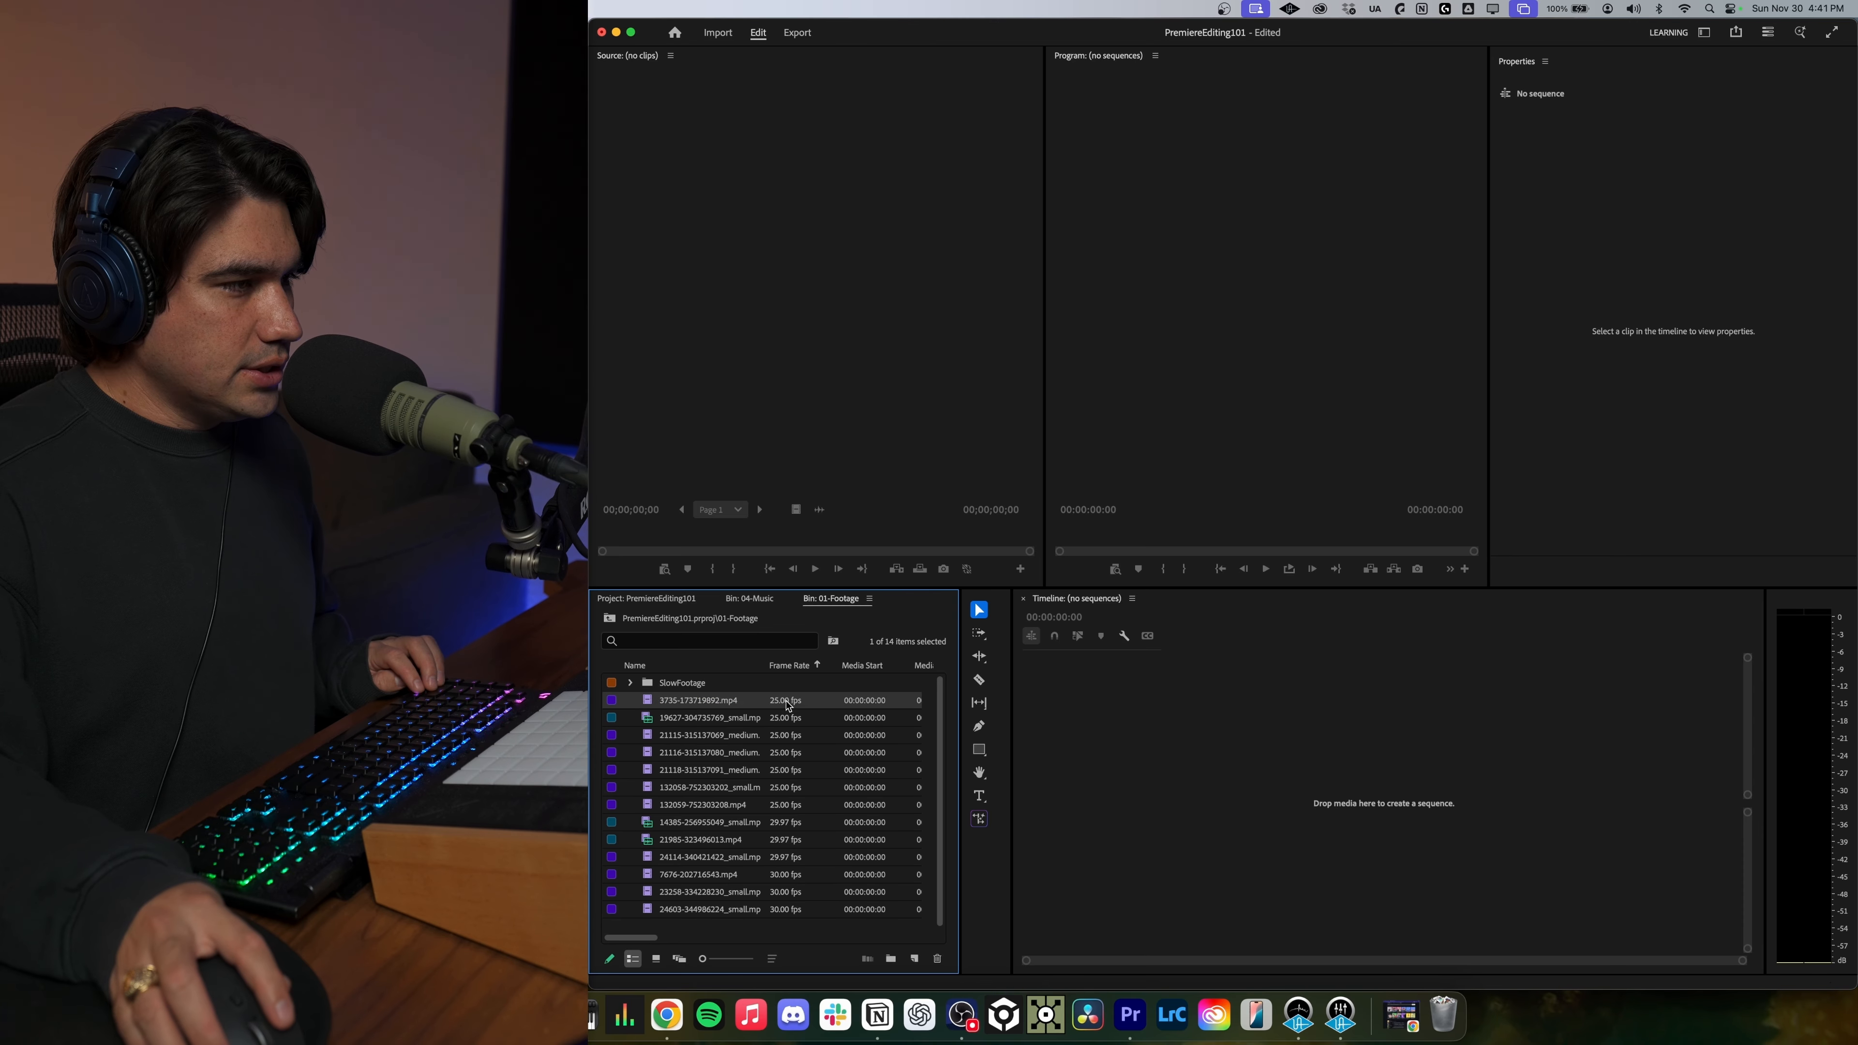
pyautogui.keyDown('shift'); pyautogui.click(787, 809); pyautogui.keyUp('shift')
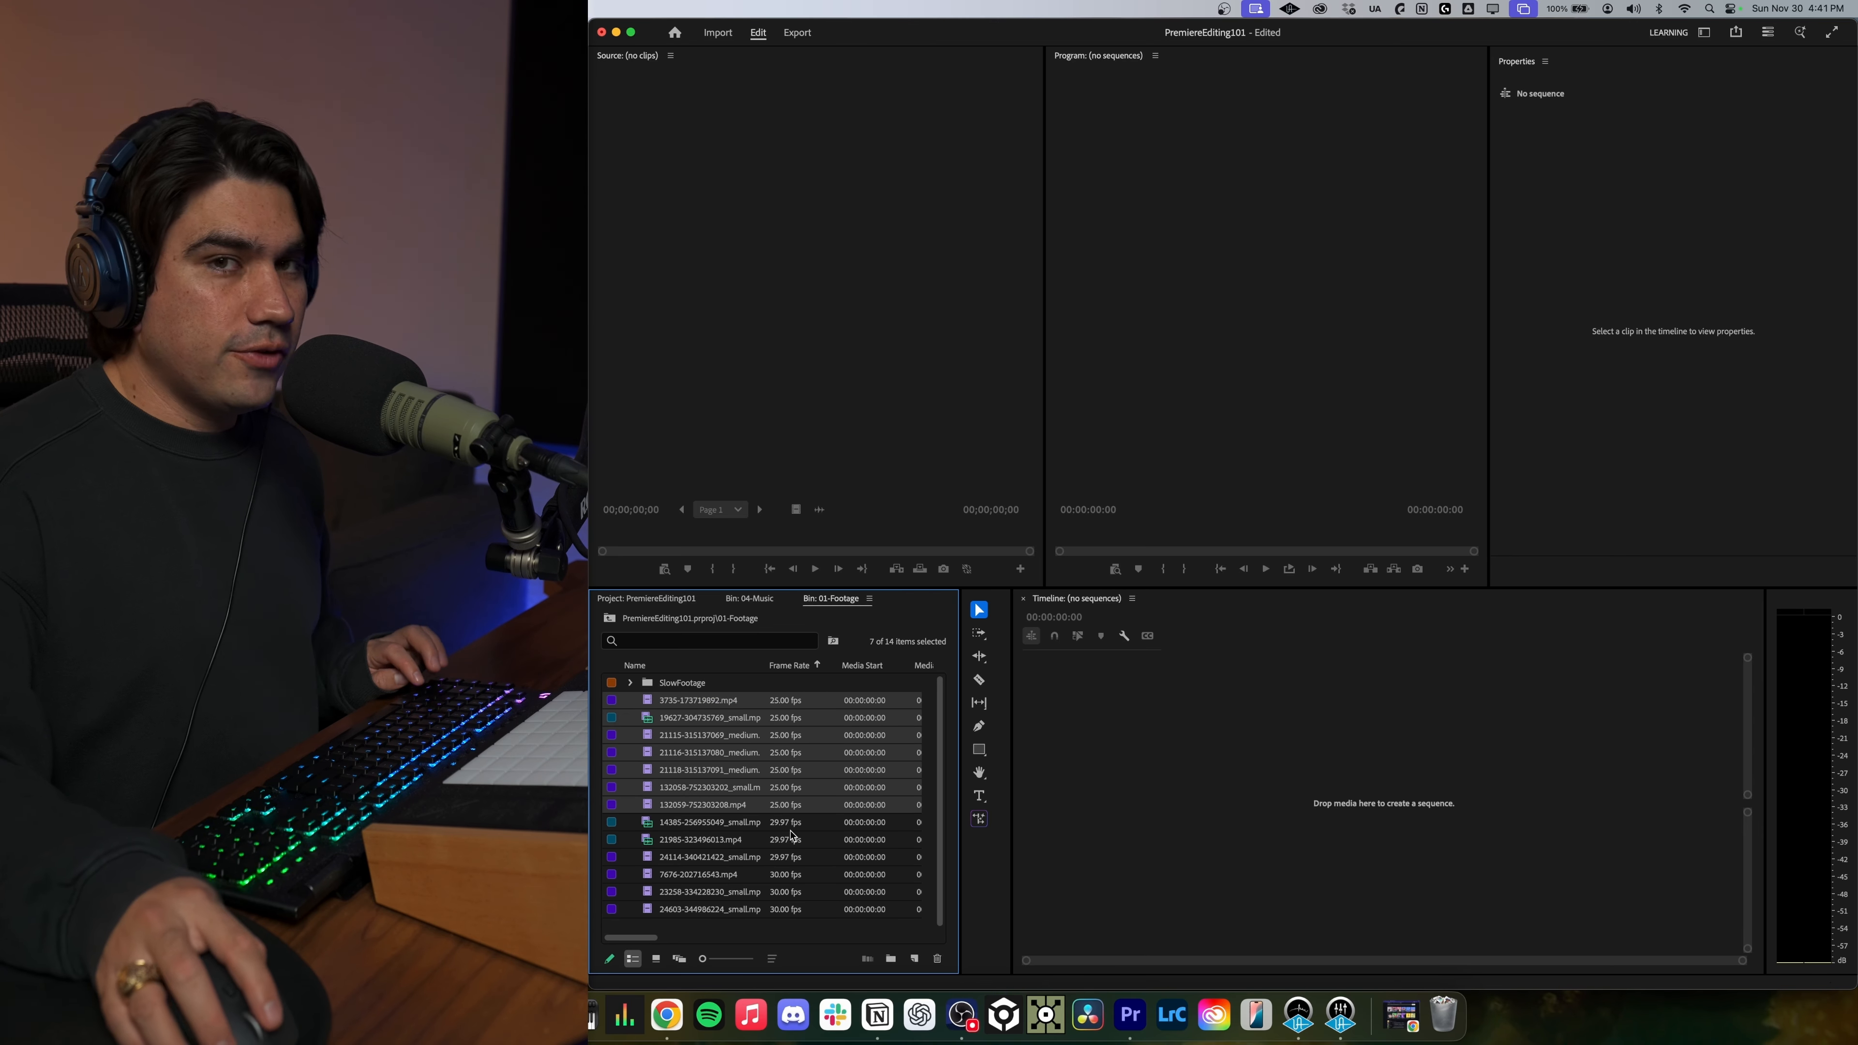
pyautogui.click(793, 822)
pyautogui.keyDown('shift'); pyautogui.click(793, 858); pyautogui.keyUp('shift')
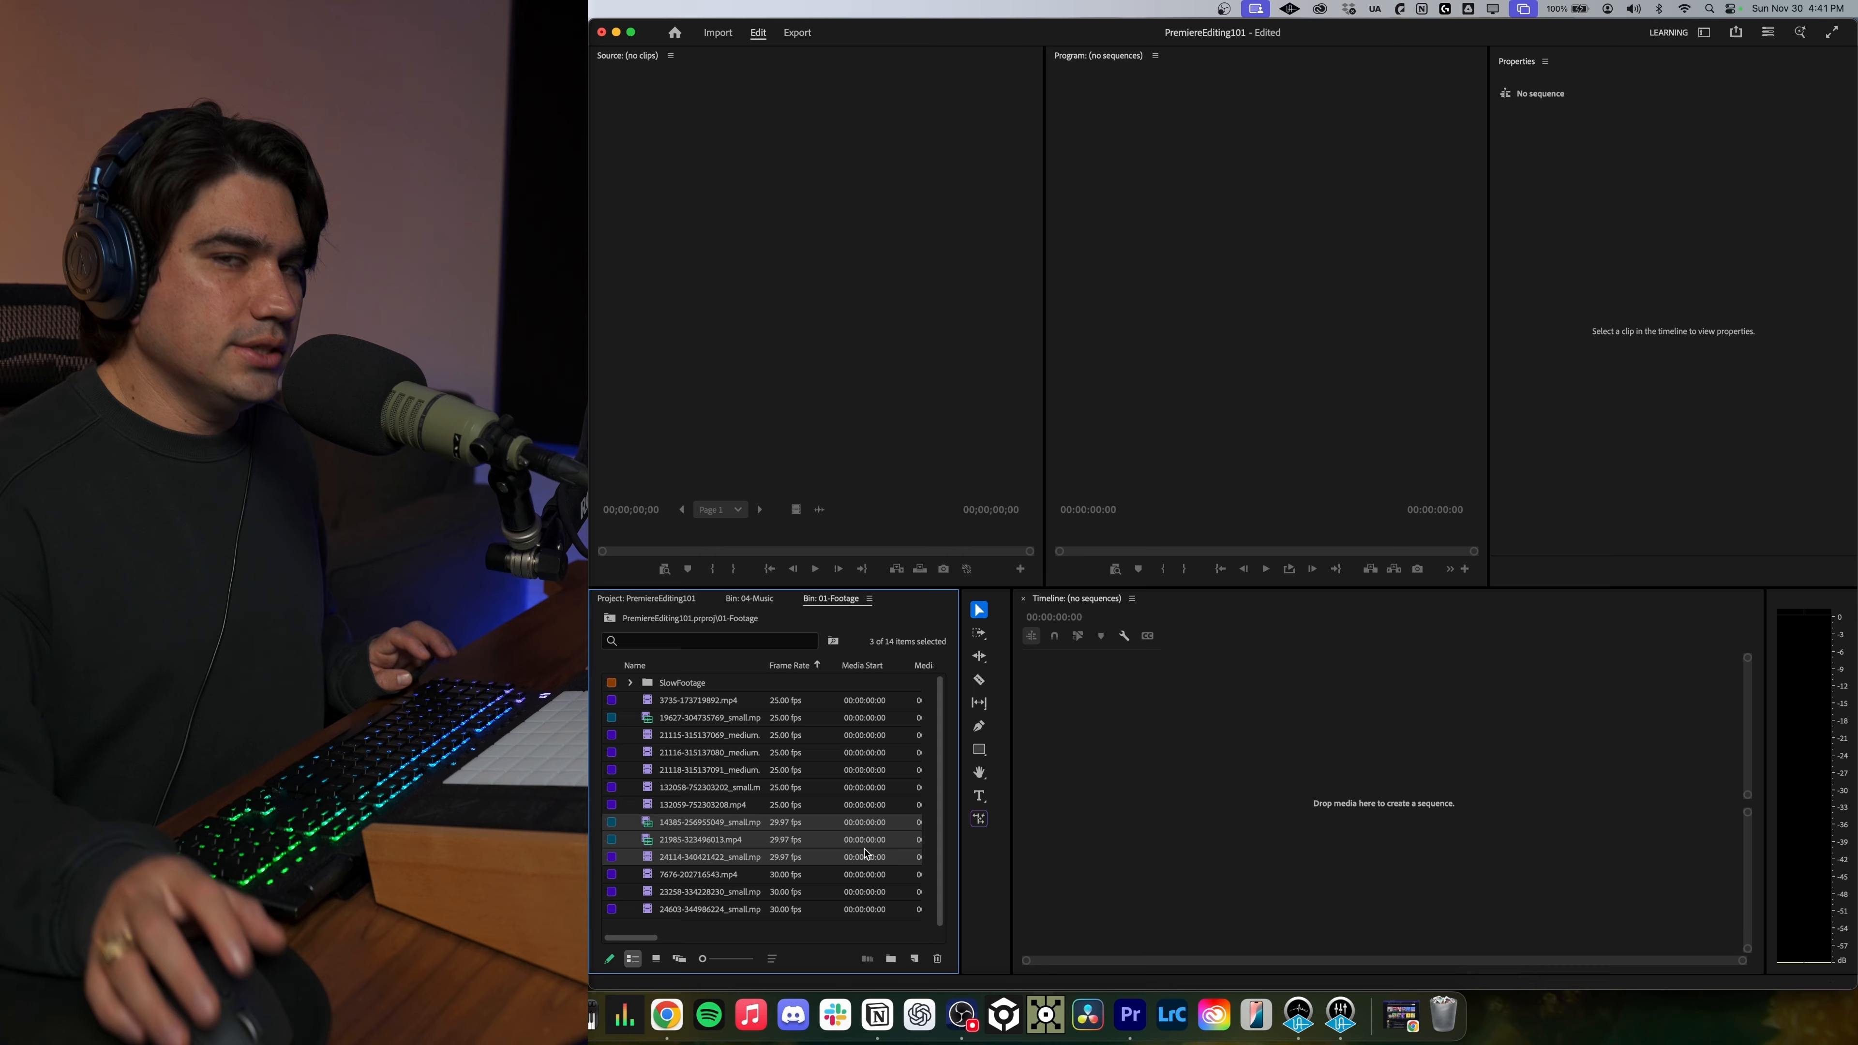
pyautogui.click(789, 876)
pyautogui.keyDown('shift'); pyautogui.click(792, 909); pyautogui.keyUp('shift')
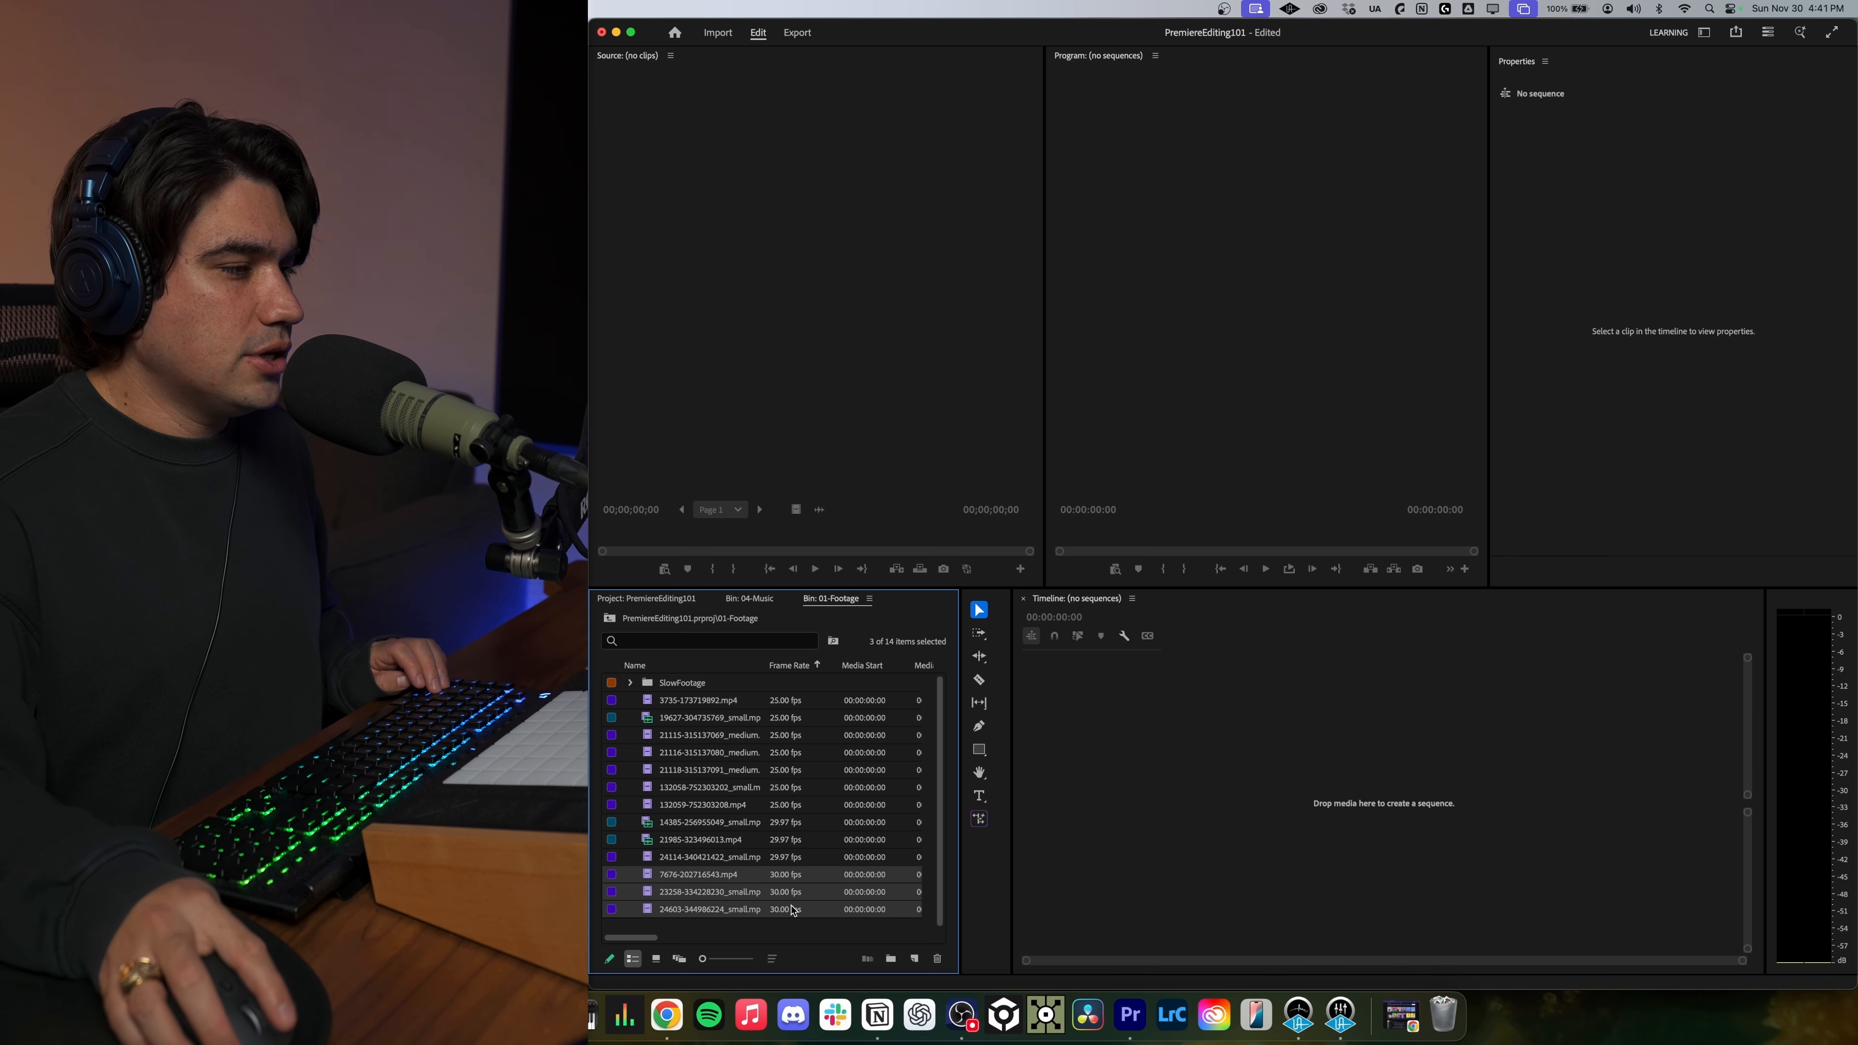
# Interpret the three 29.97 fps clips in the footage bin at an assumed frame rate of 25 fps.
pyautogui.click(793, 822)
pyautogui.keyDown('shift'); pyautogui.click(787, 858); pyautogui.keyUp('shift')
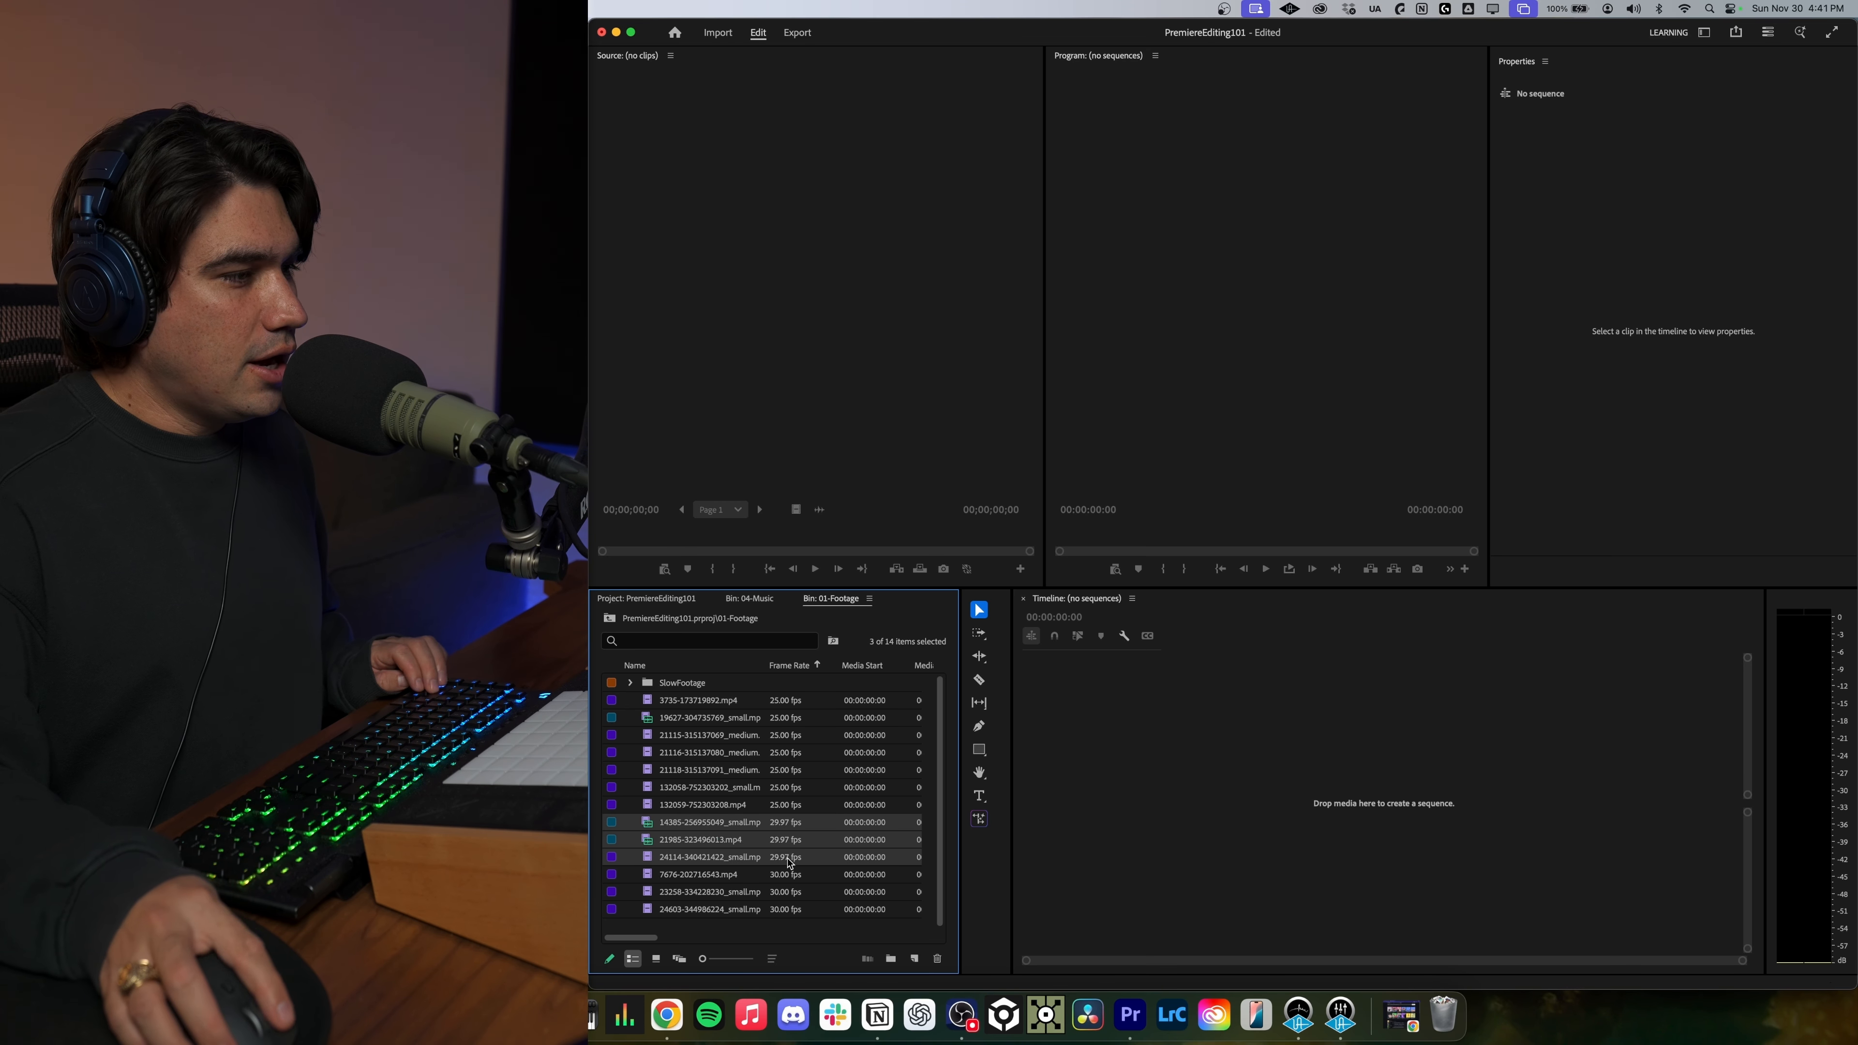
pyautogui.rightClick(710, 832)
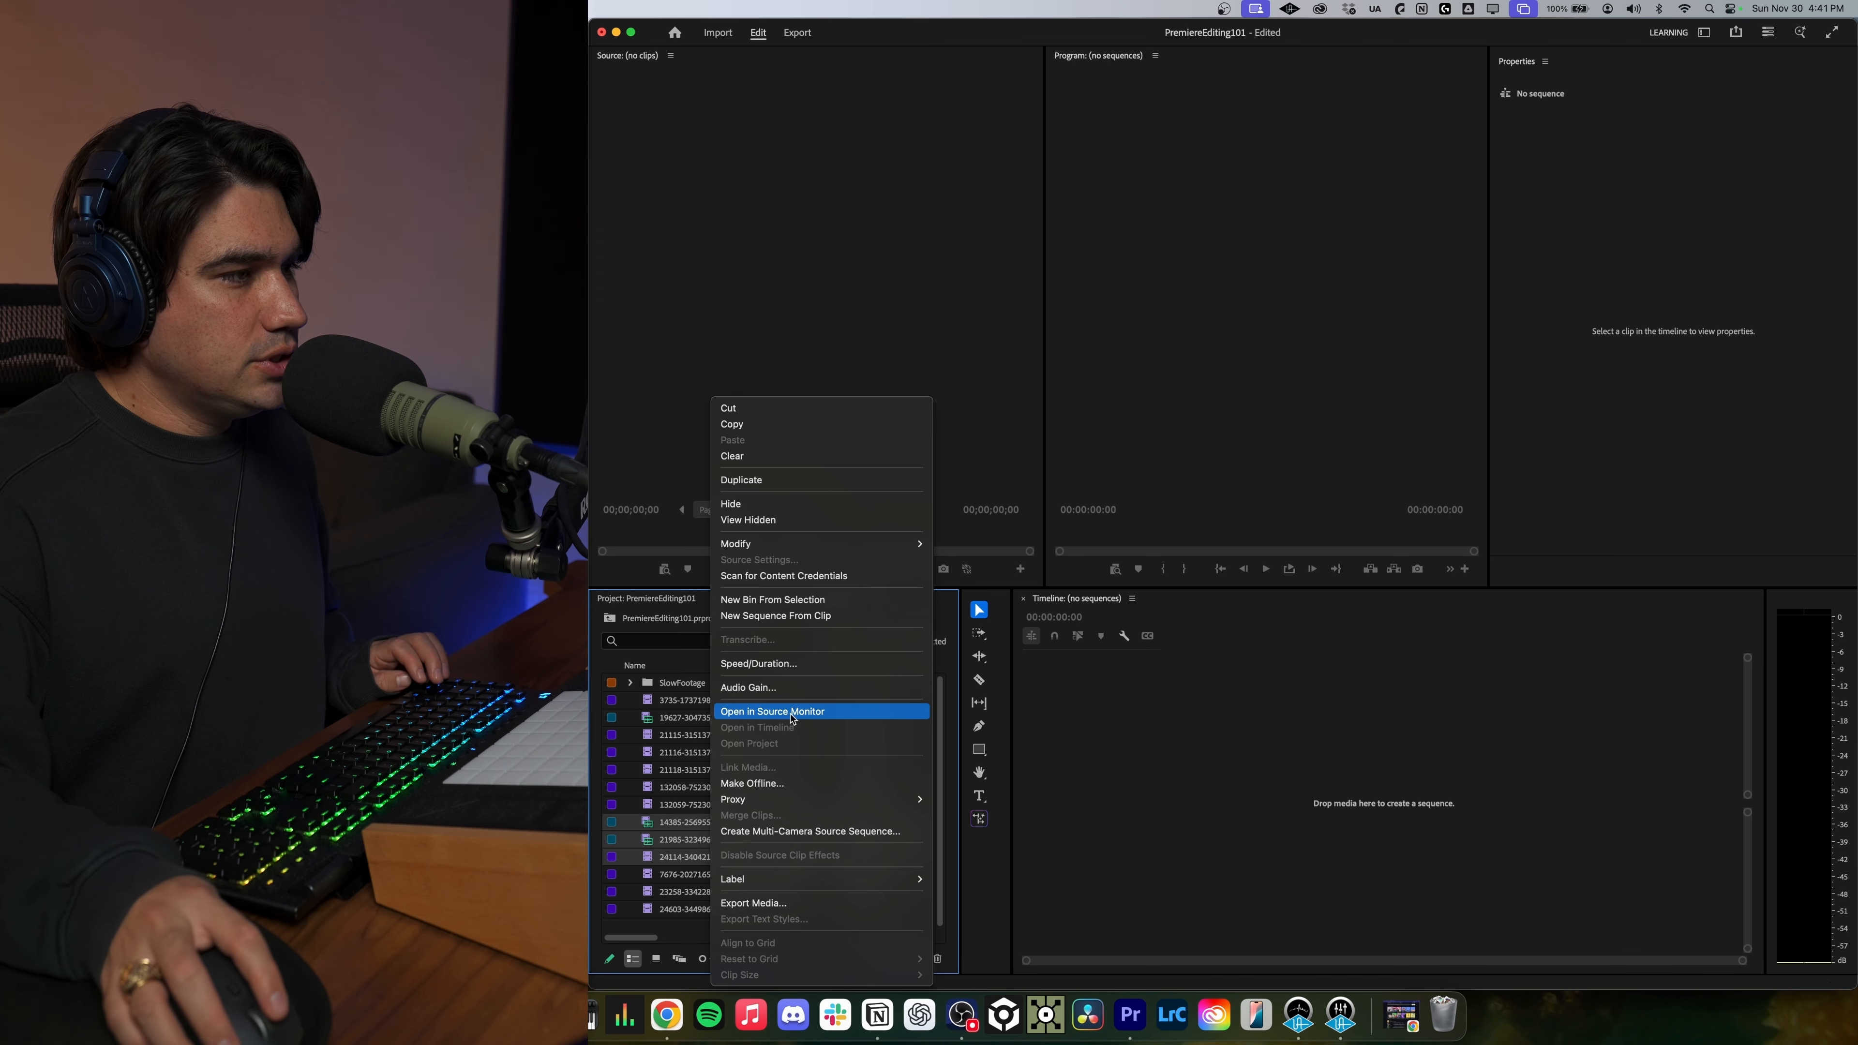
pyautogui.moveTo(779, 544)
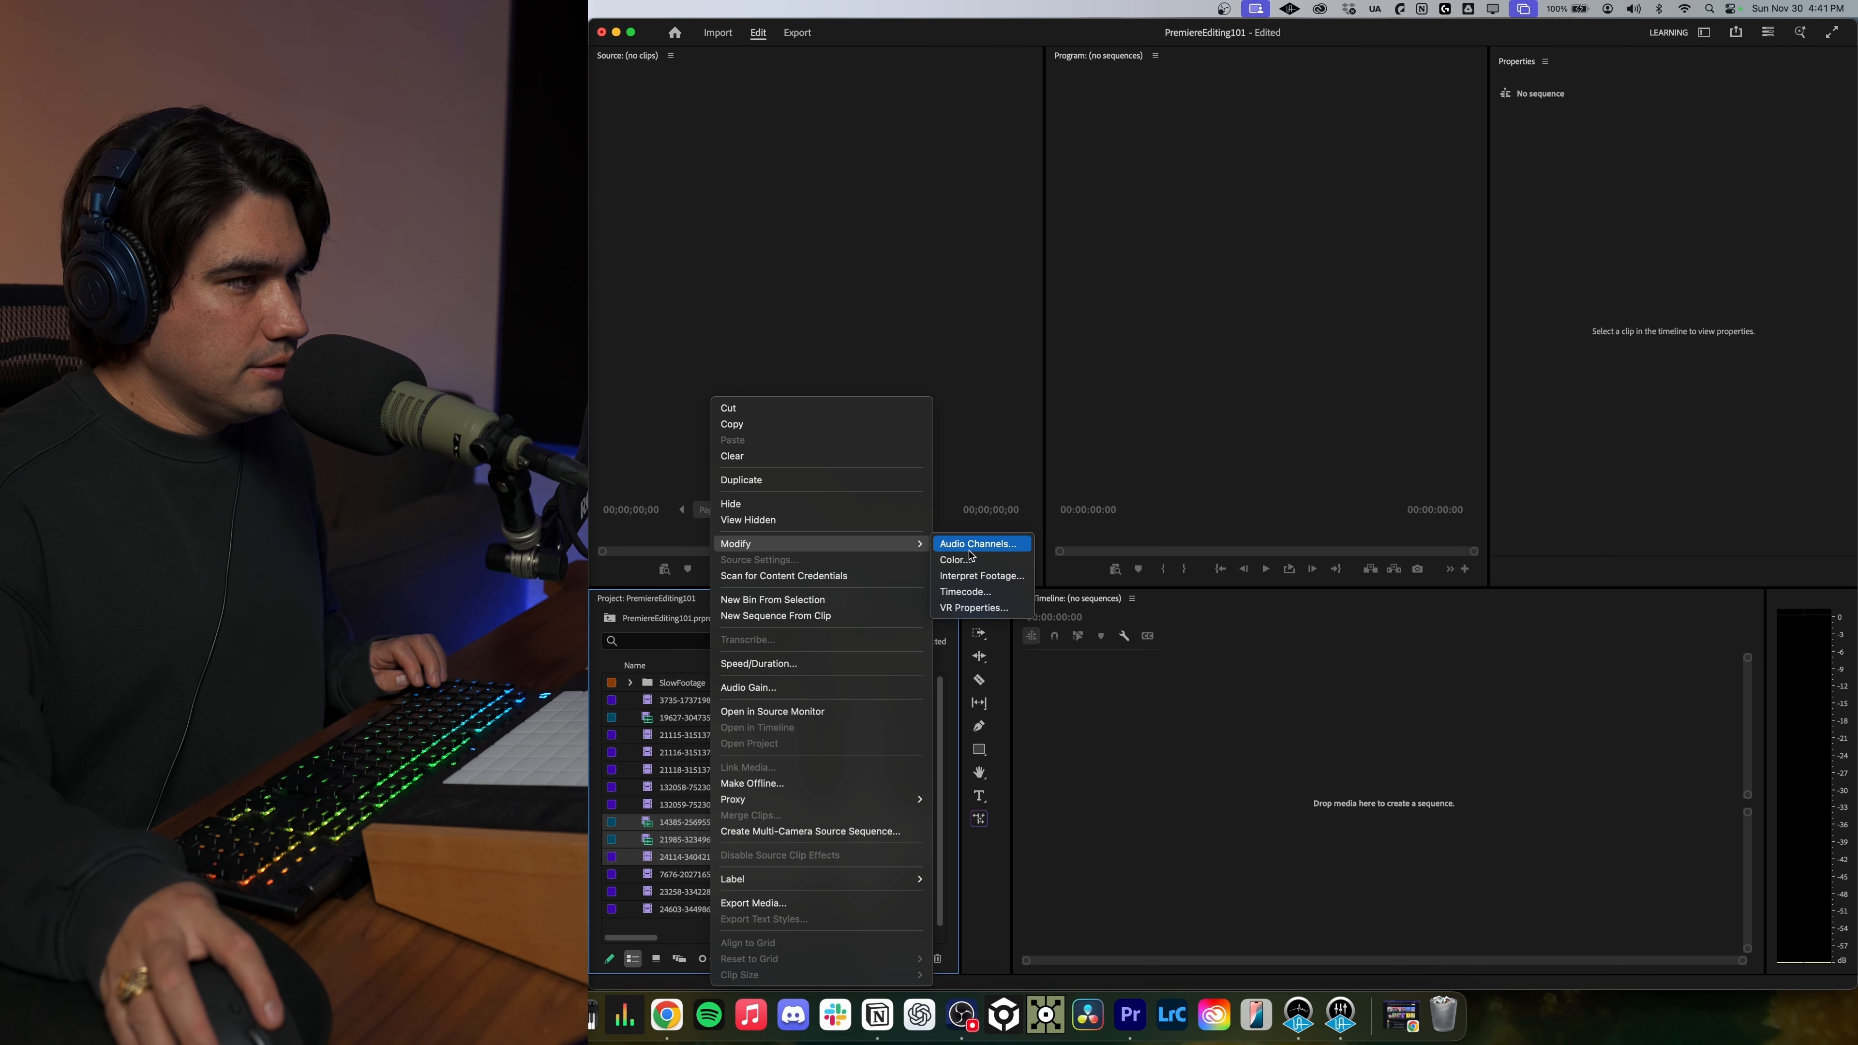
pyautogui.click(966, 591)
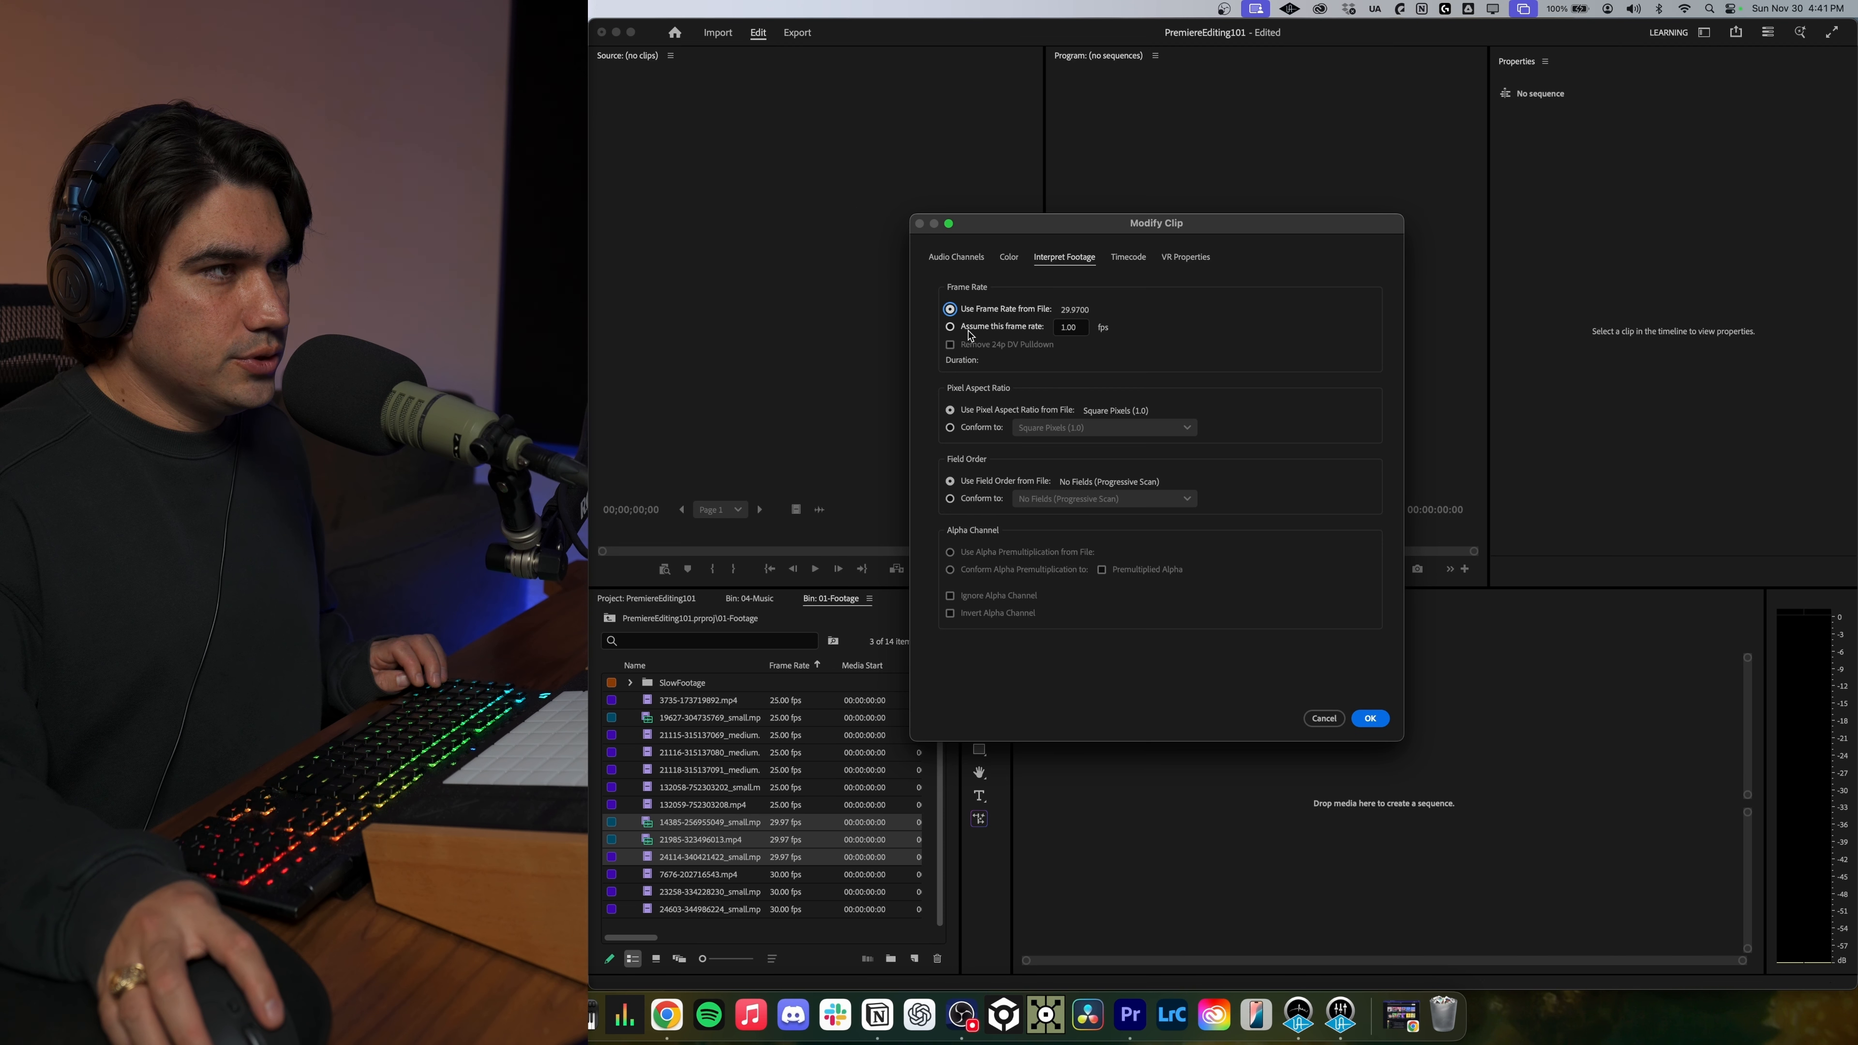
pyautogui.click(950, 329)
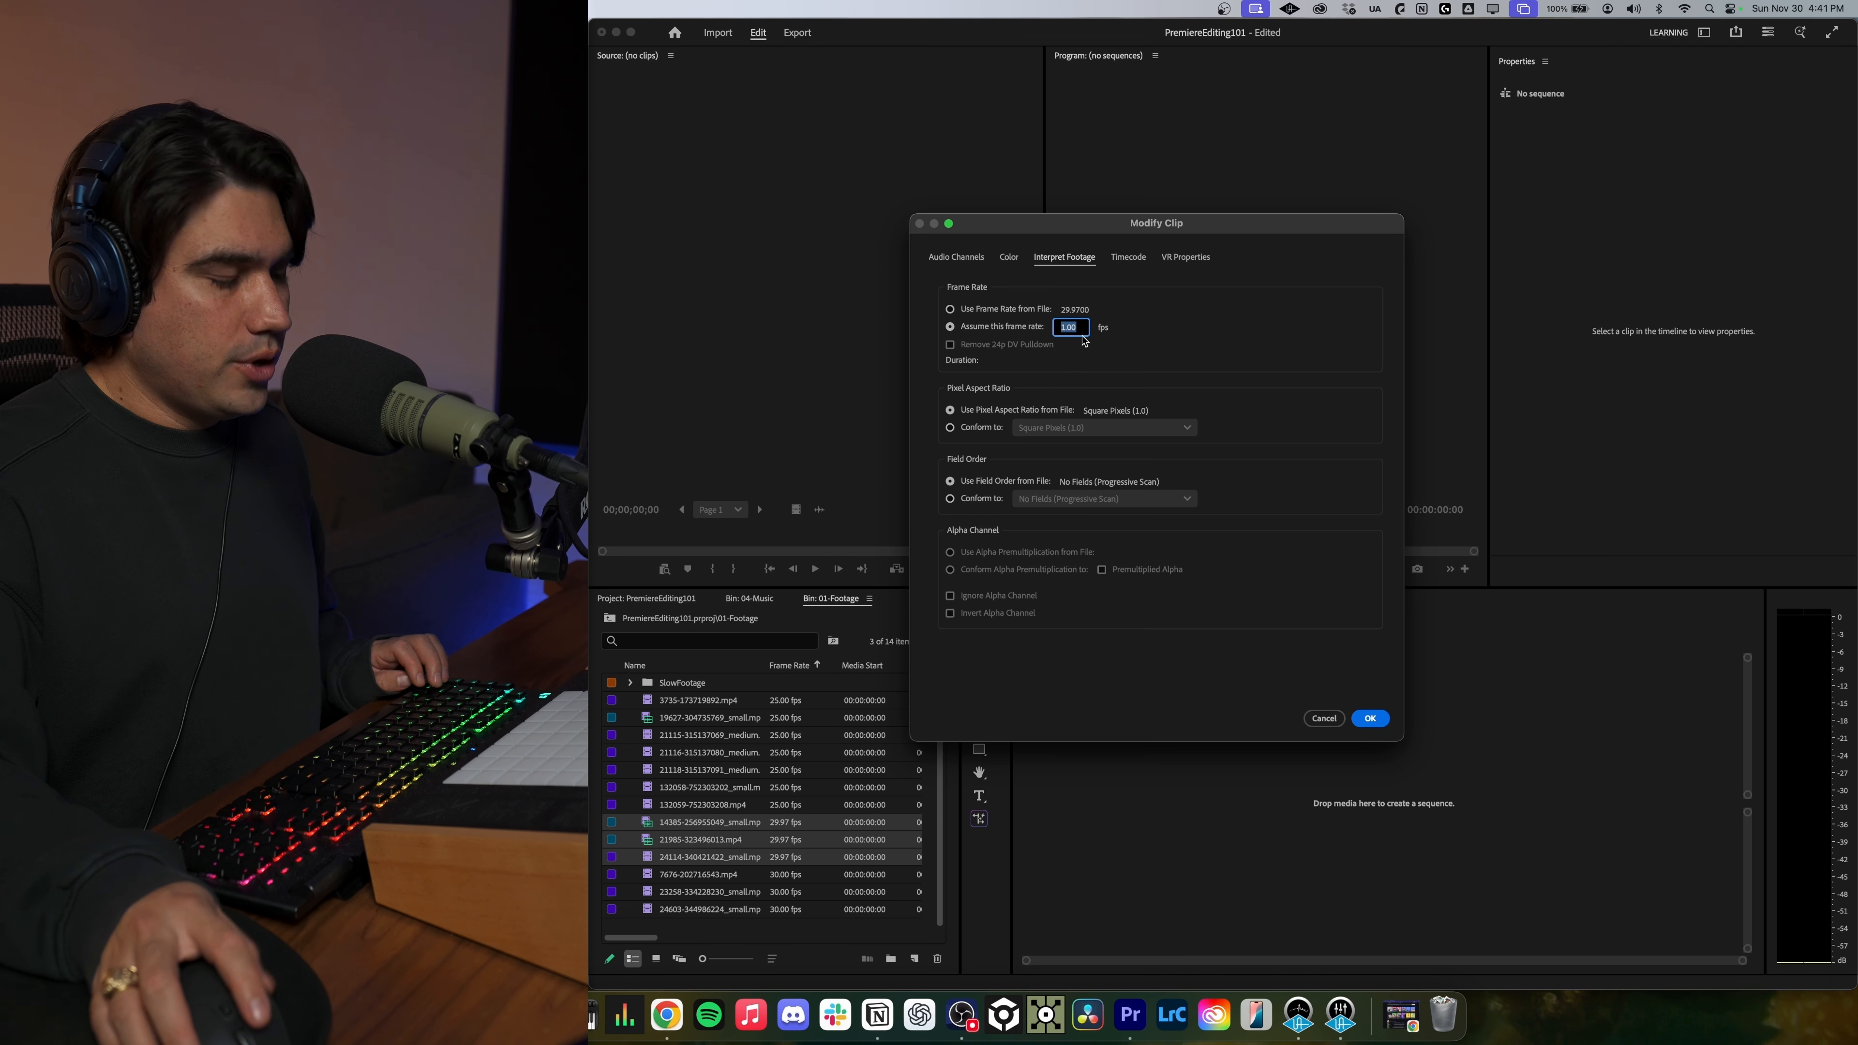
pyautogui.write('25')
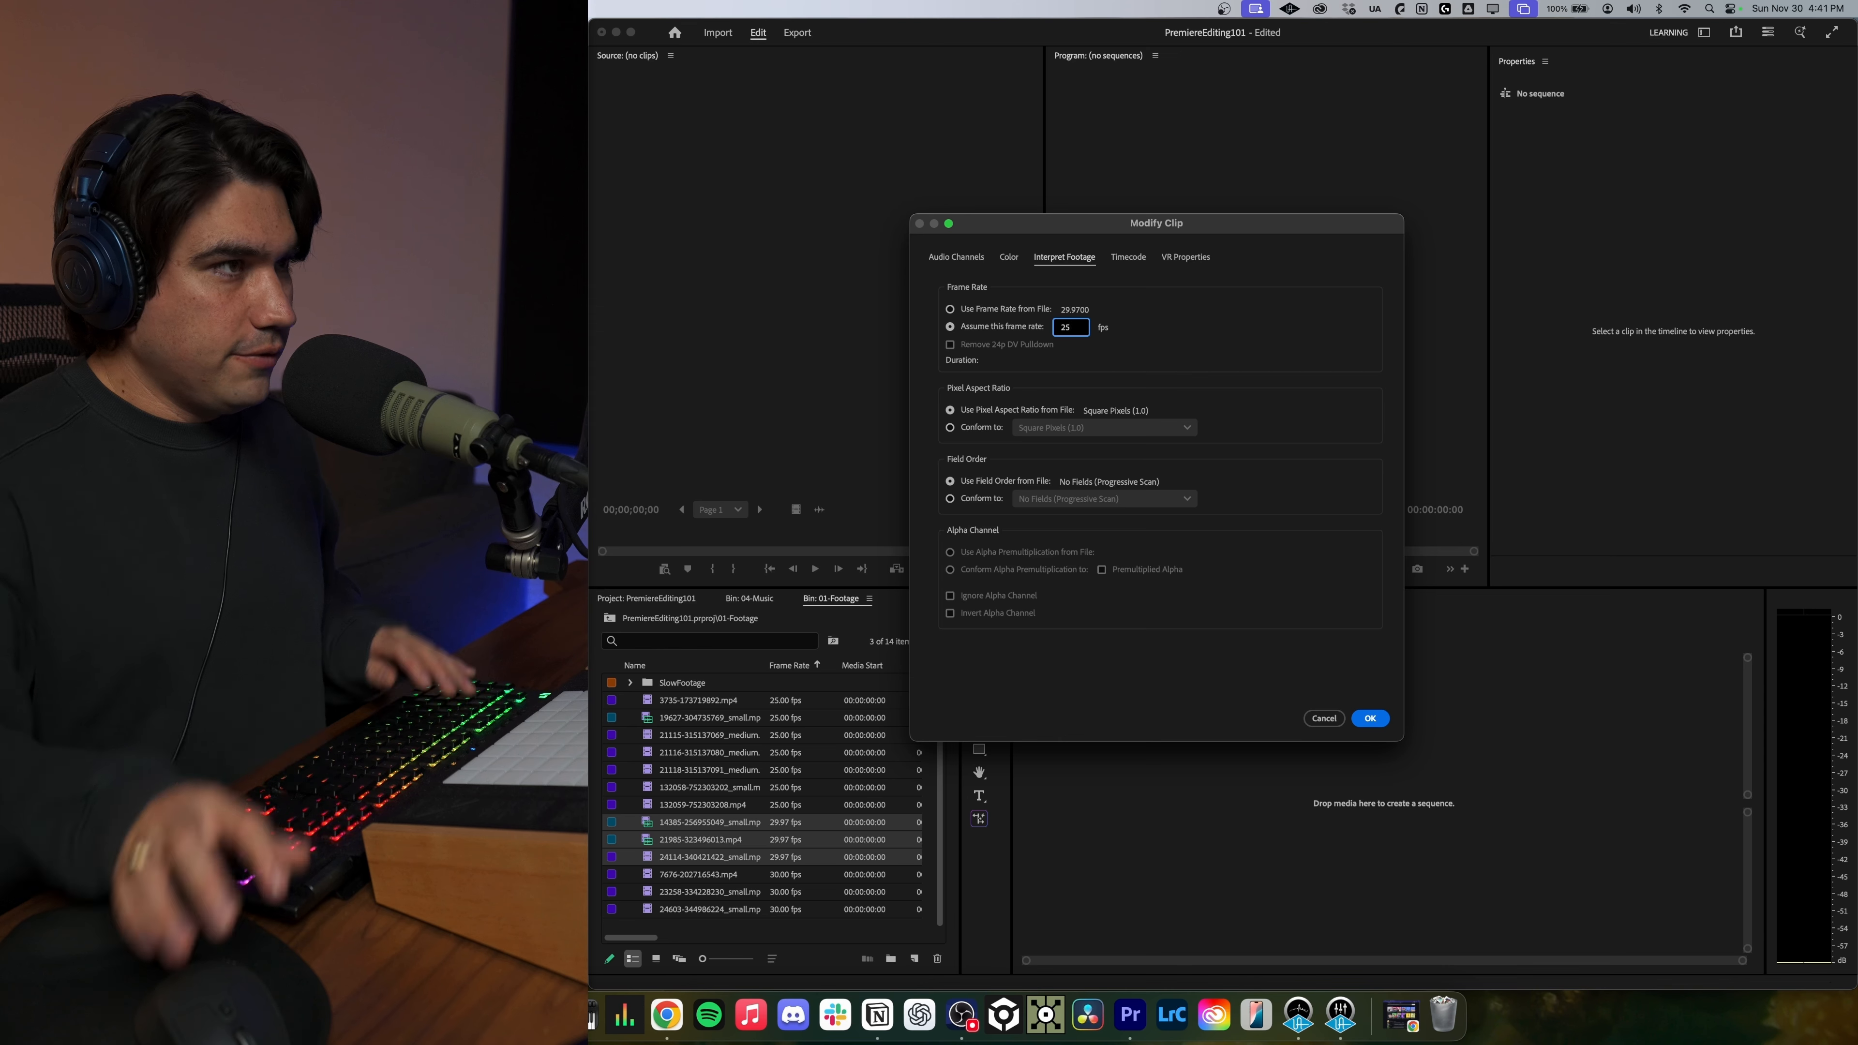
pyautogui.click(1370, 718)
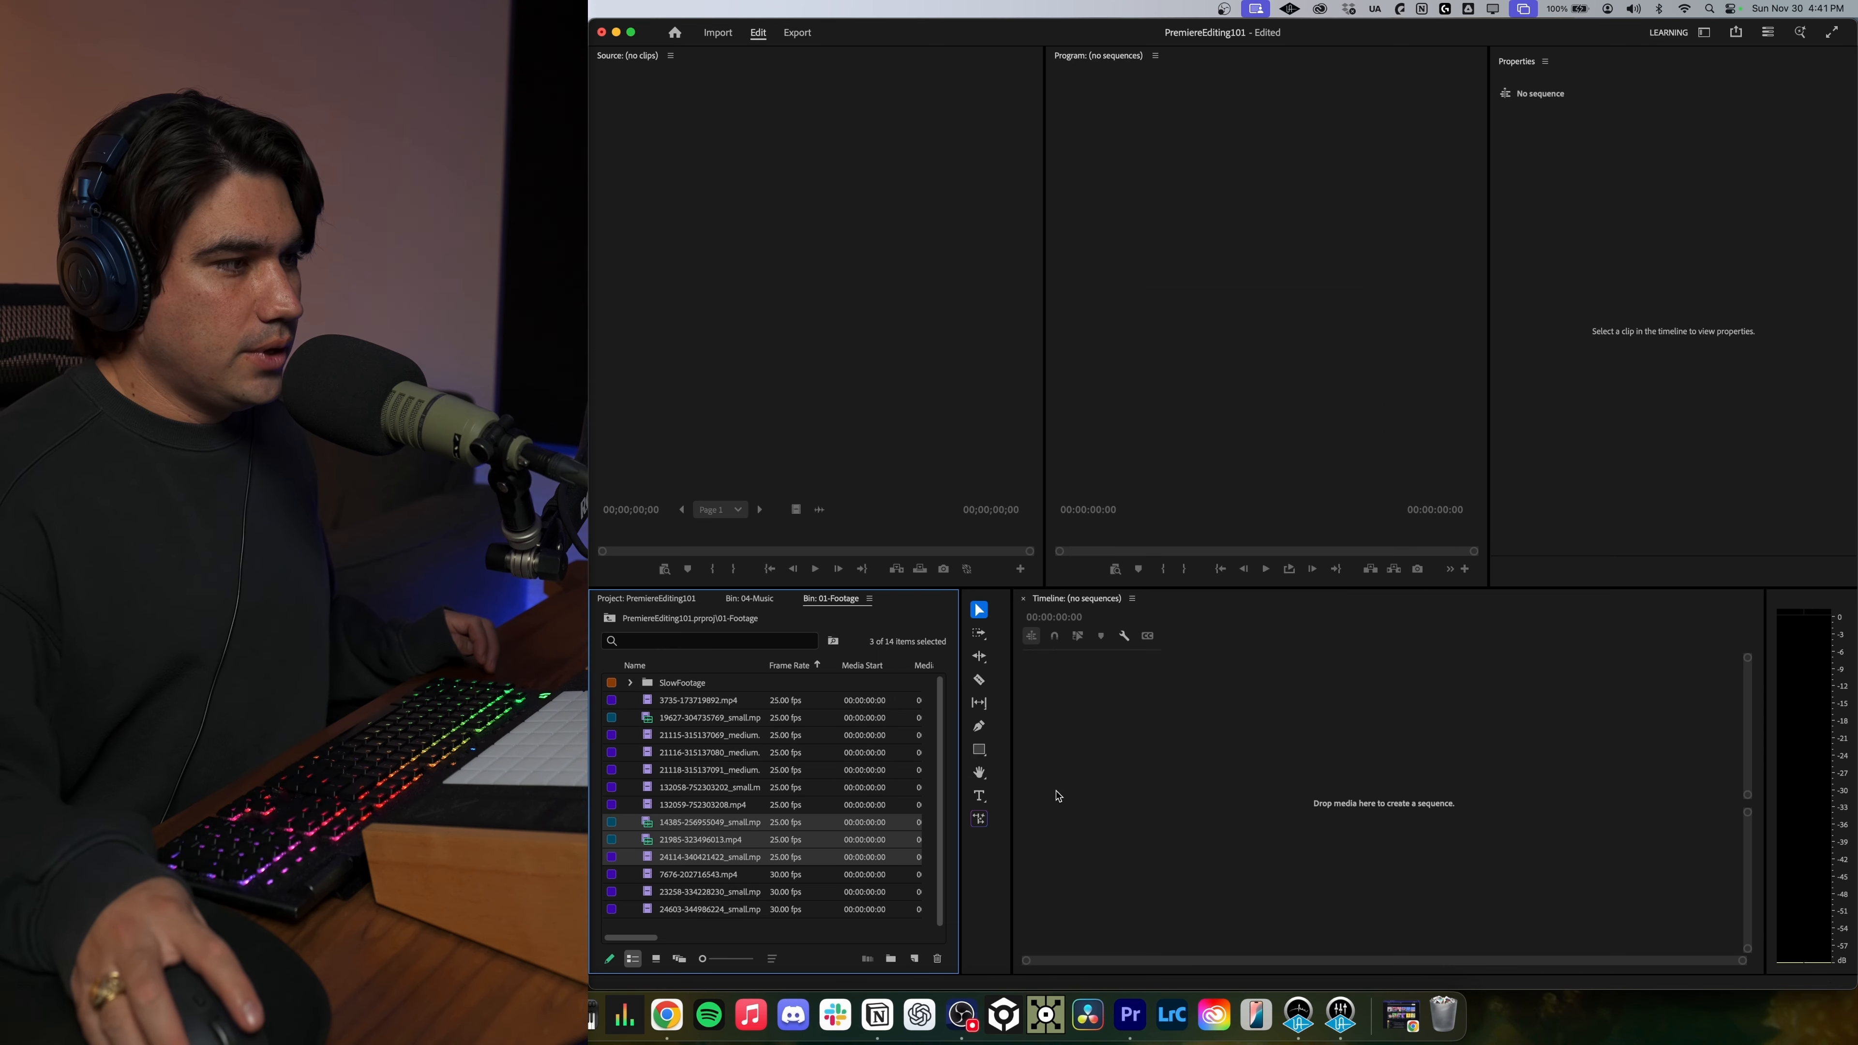
# Interpret the three 30 fps clips in the footage bin at an assumed frame rate of 25 fps.
pyautogui.click(801, 873)
pyautogui.keyDown('shift'); pyautogui.click(720, 911); pyautogui.keyUp('shift')
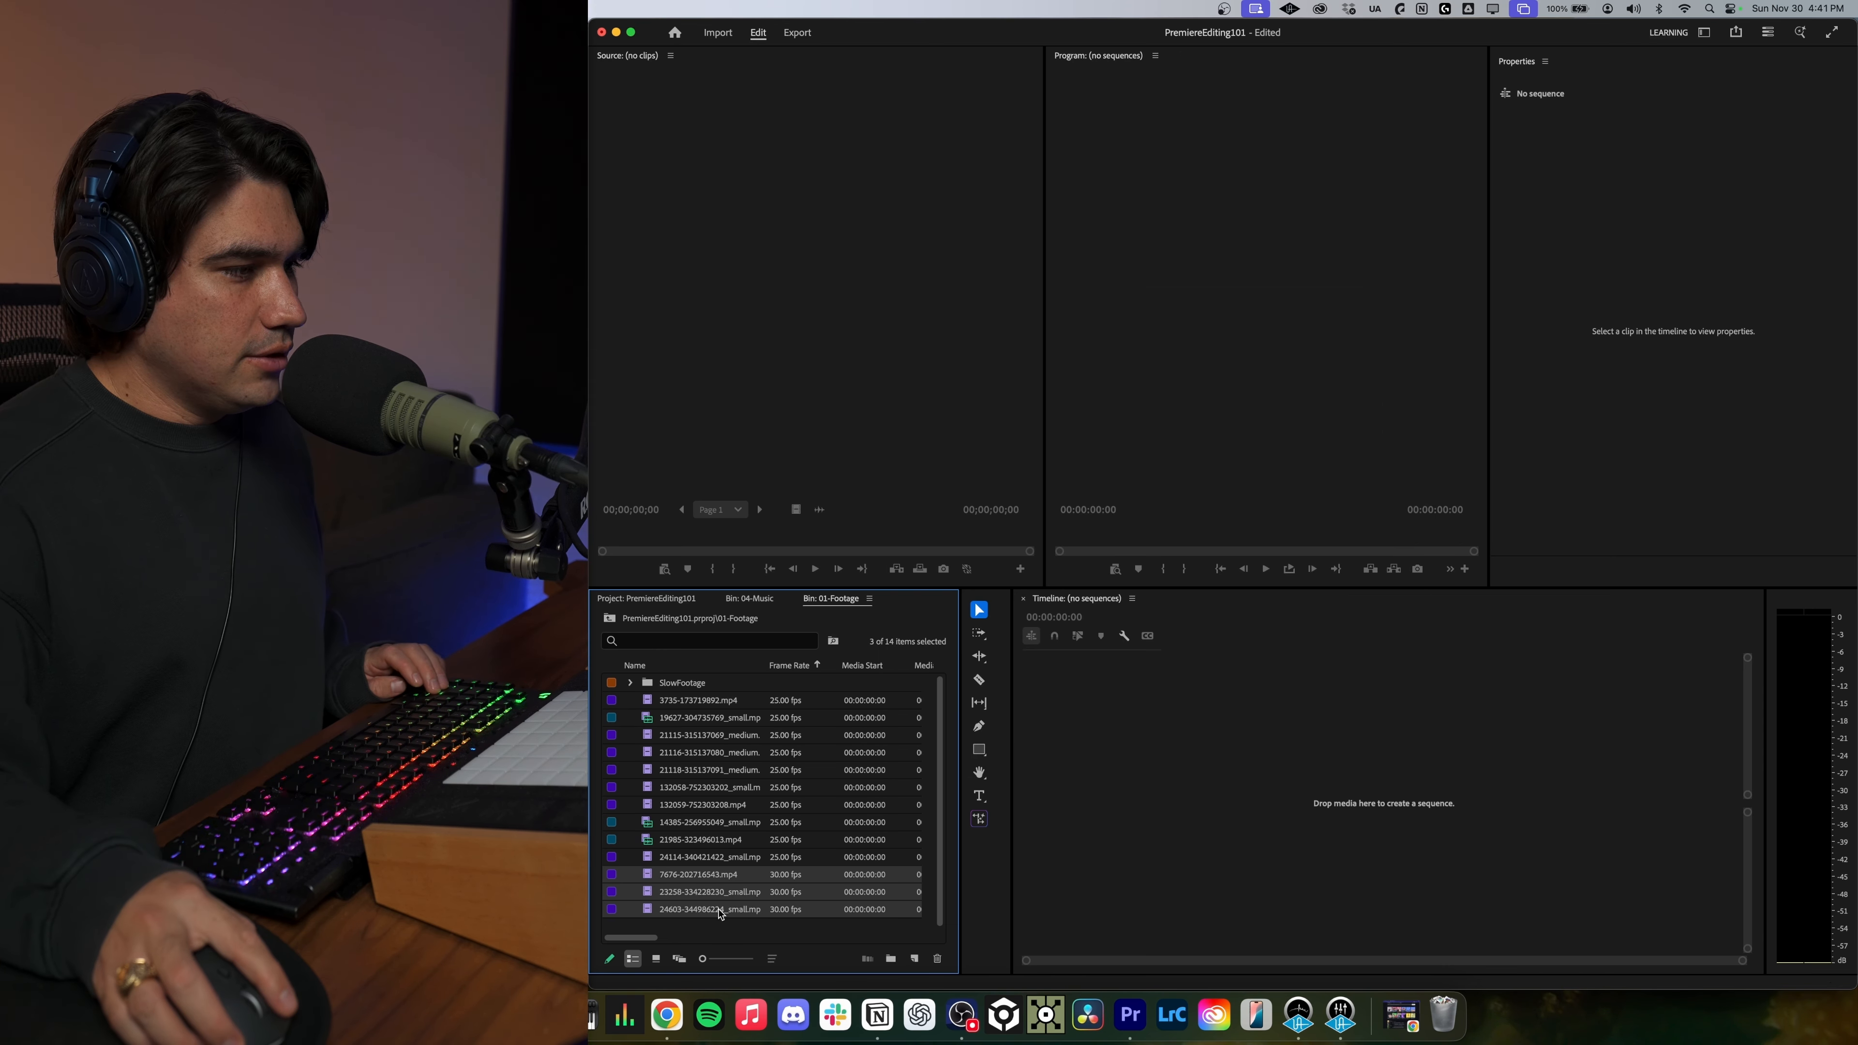
pyautogui.rightClick(720, 911)
pyautogui.moveTo(776, 543)
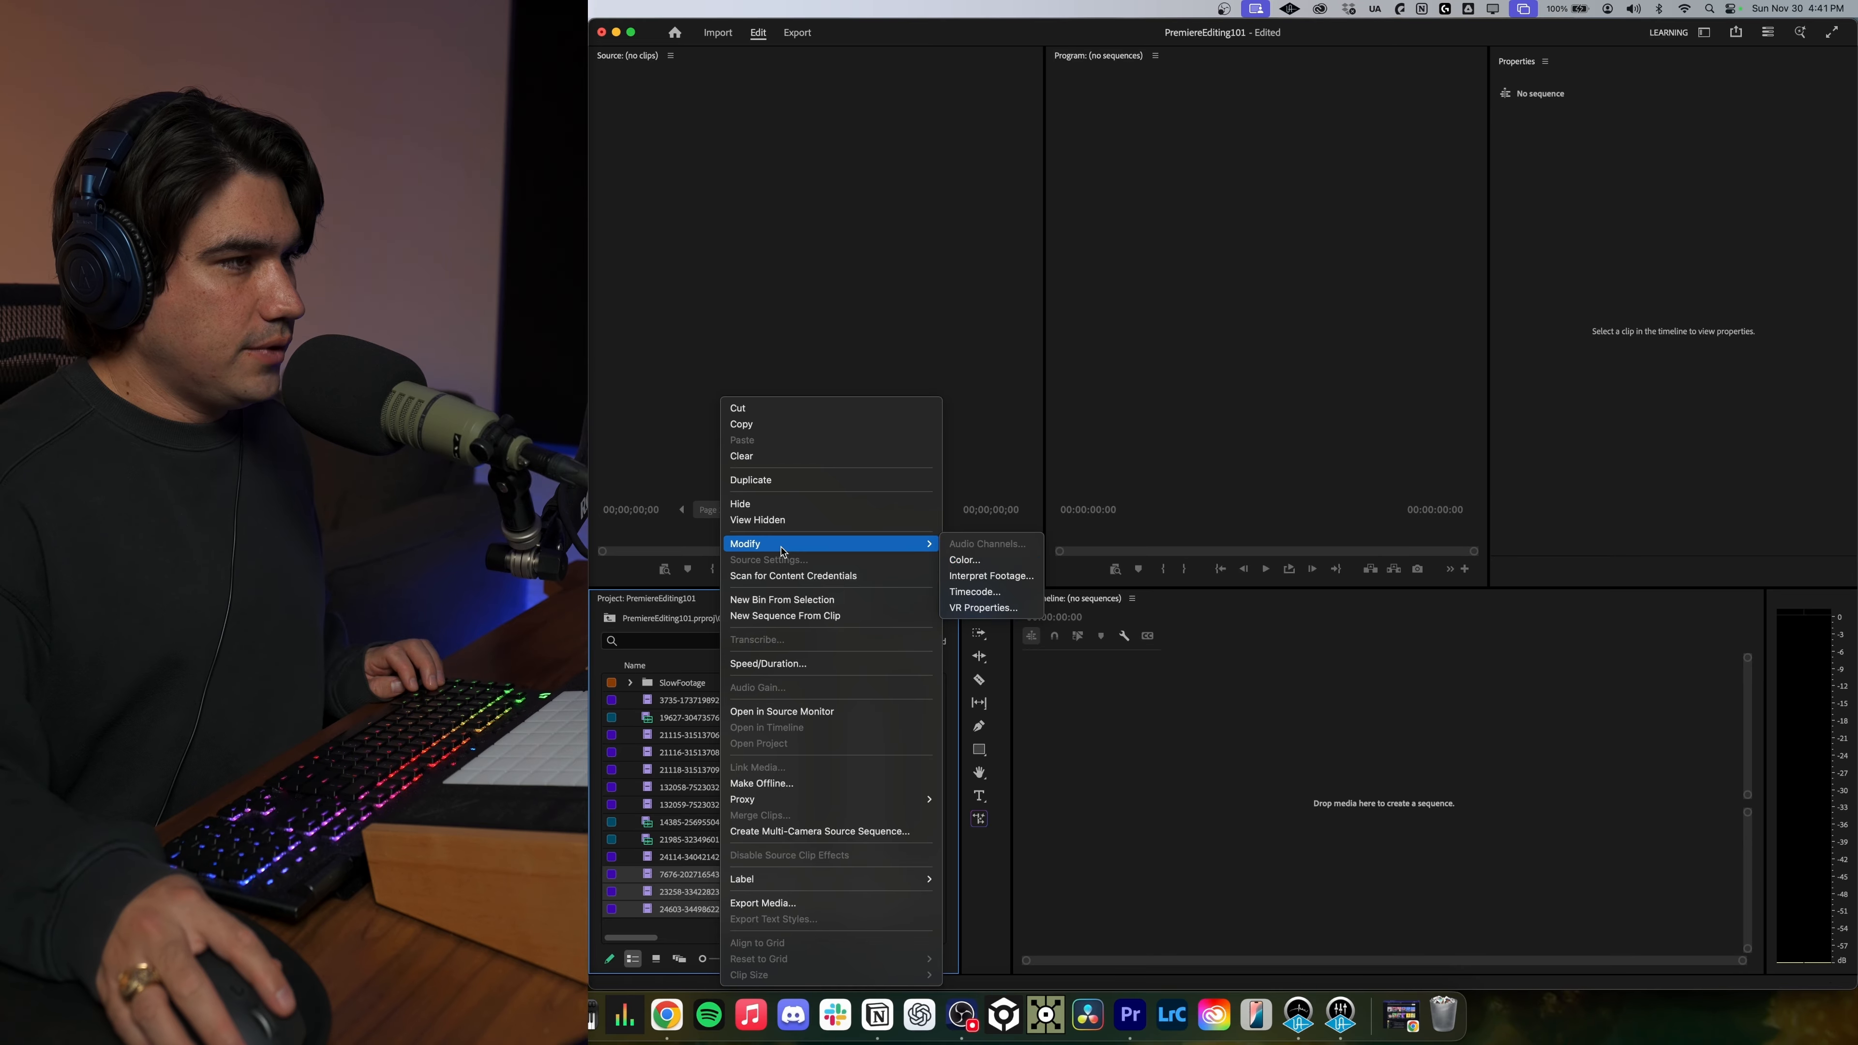
pyautogui.click(994, 576)
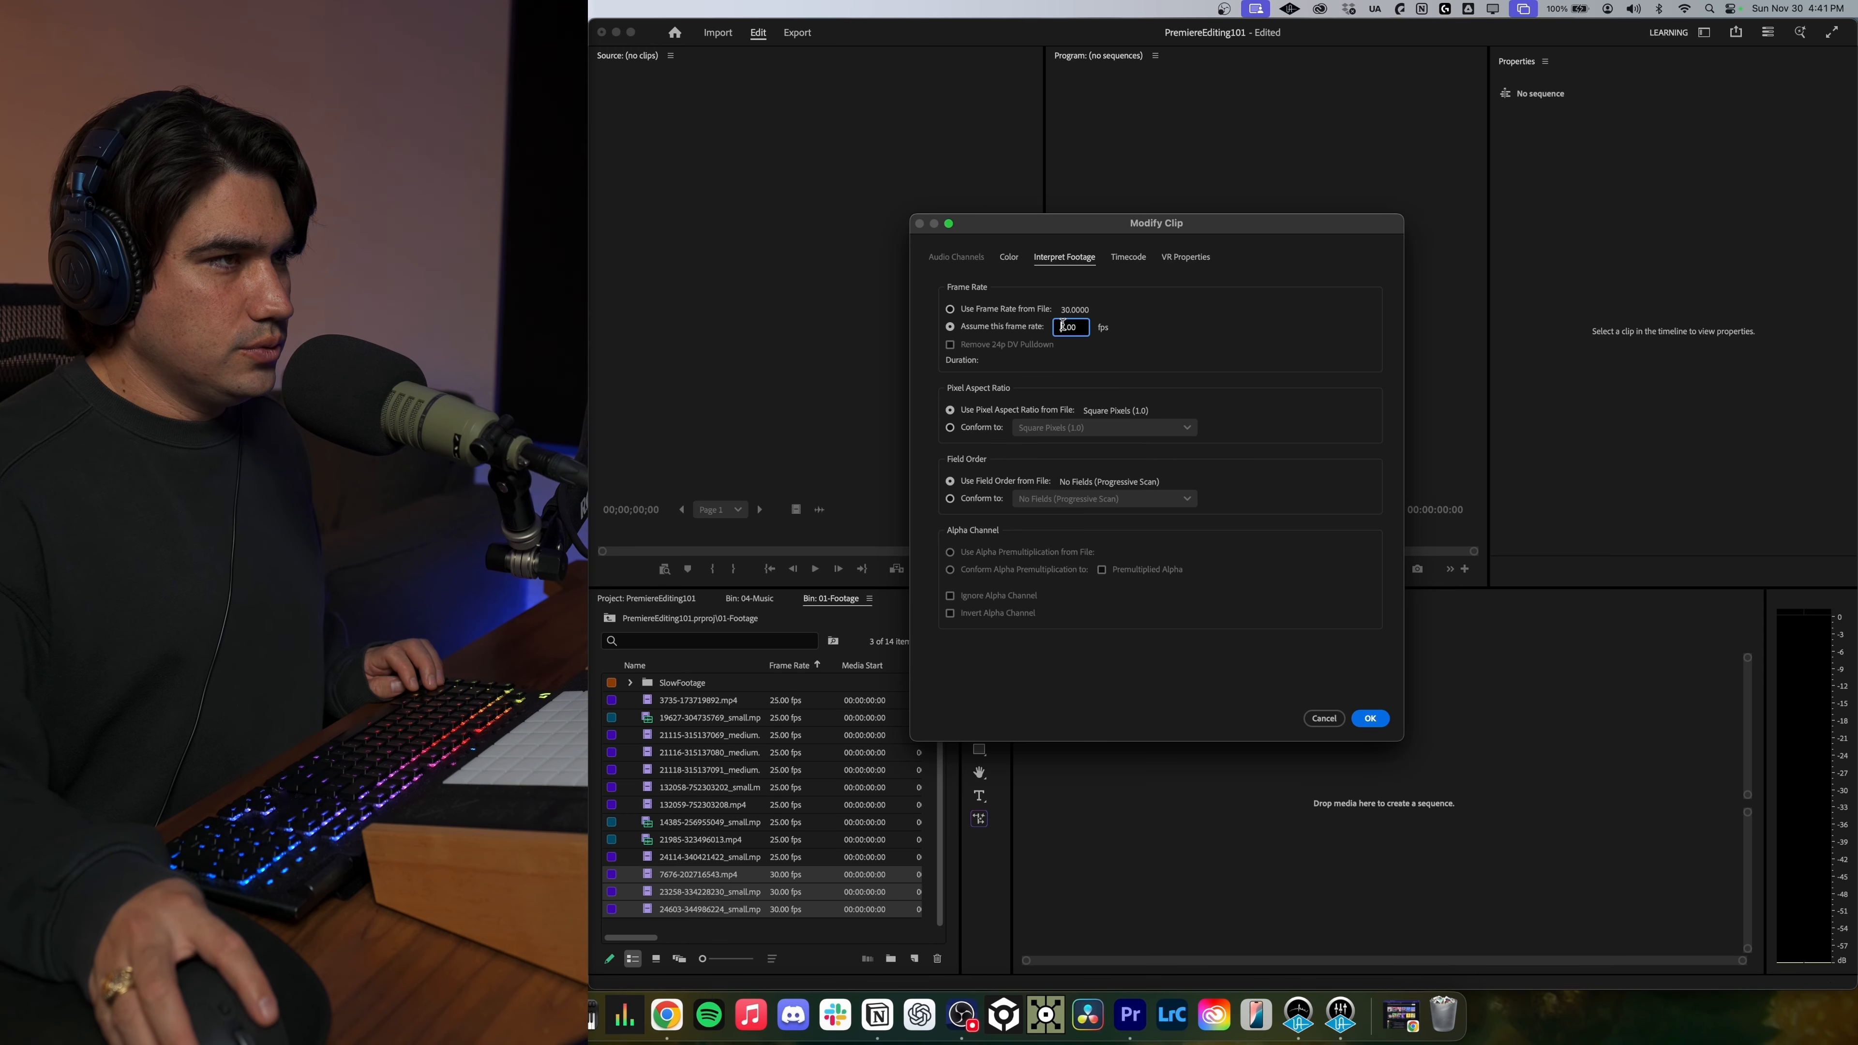
pyautogui.write('25')
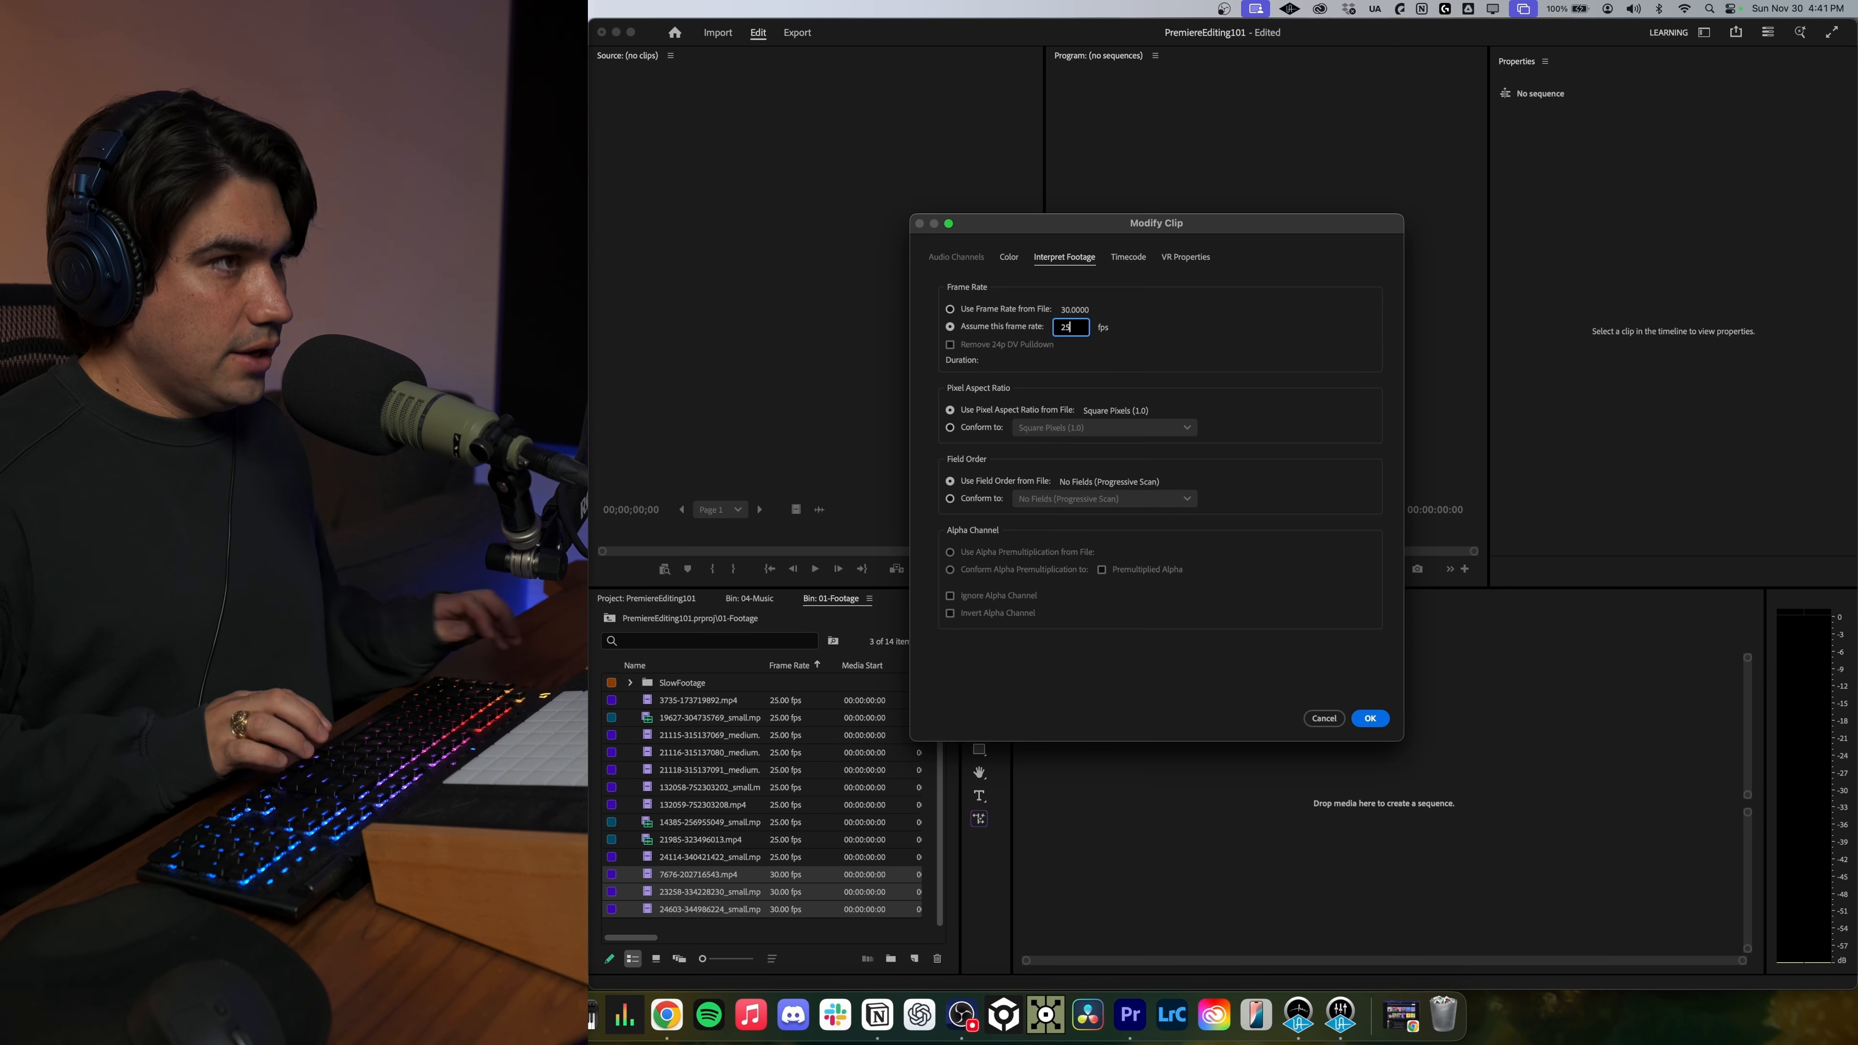
pyautogui.press('Return')
pyautogui.click(801, 857)
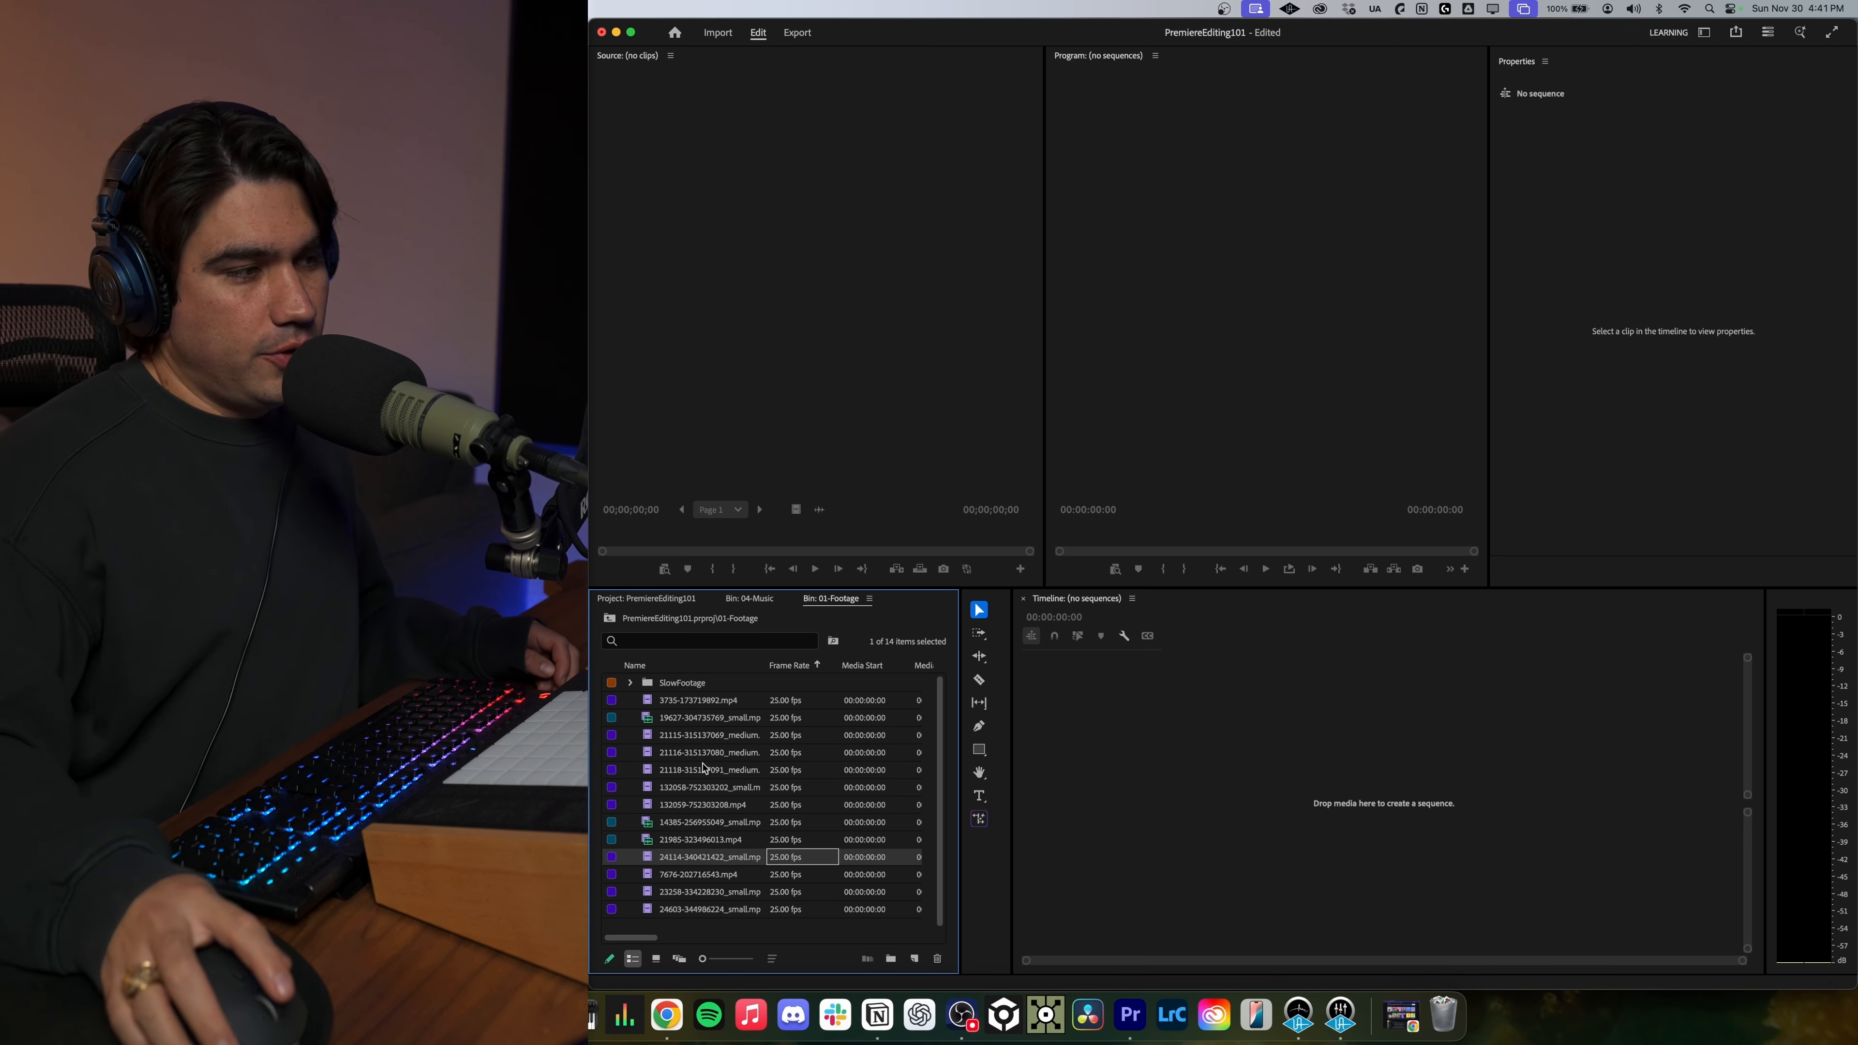
pyautogui.click(720, 767)
pyautogui.doubleClick(706, 891)
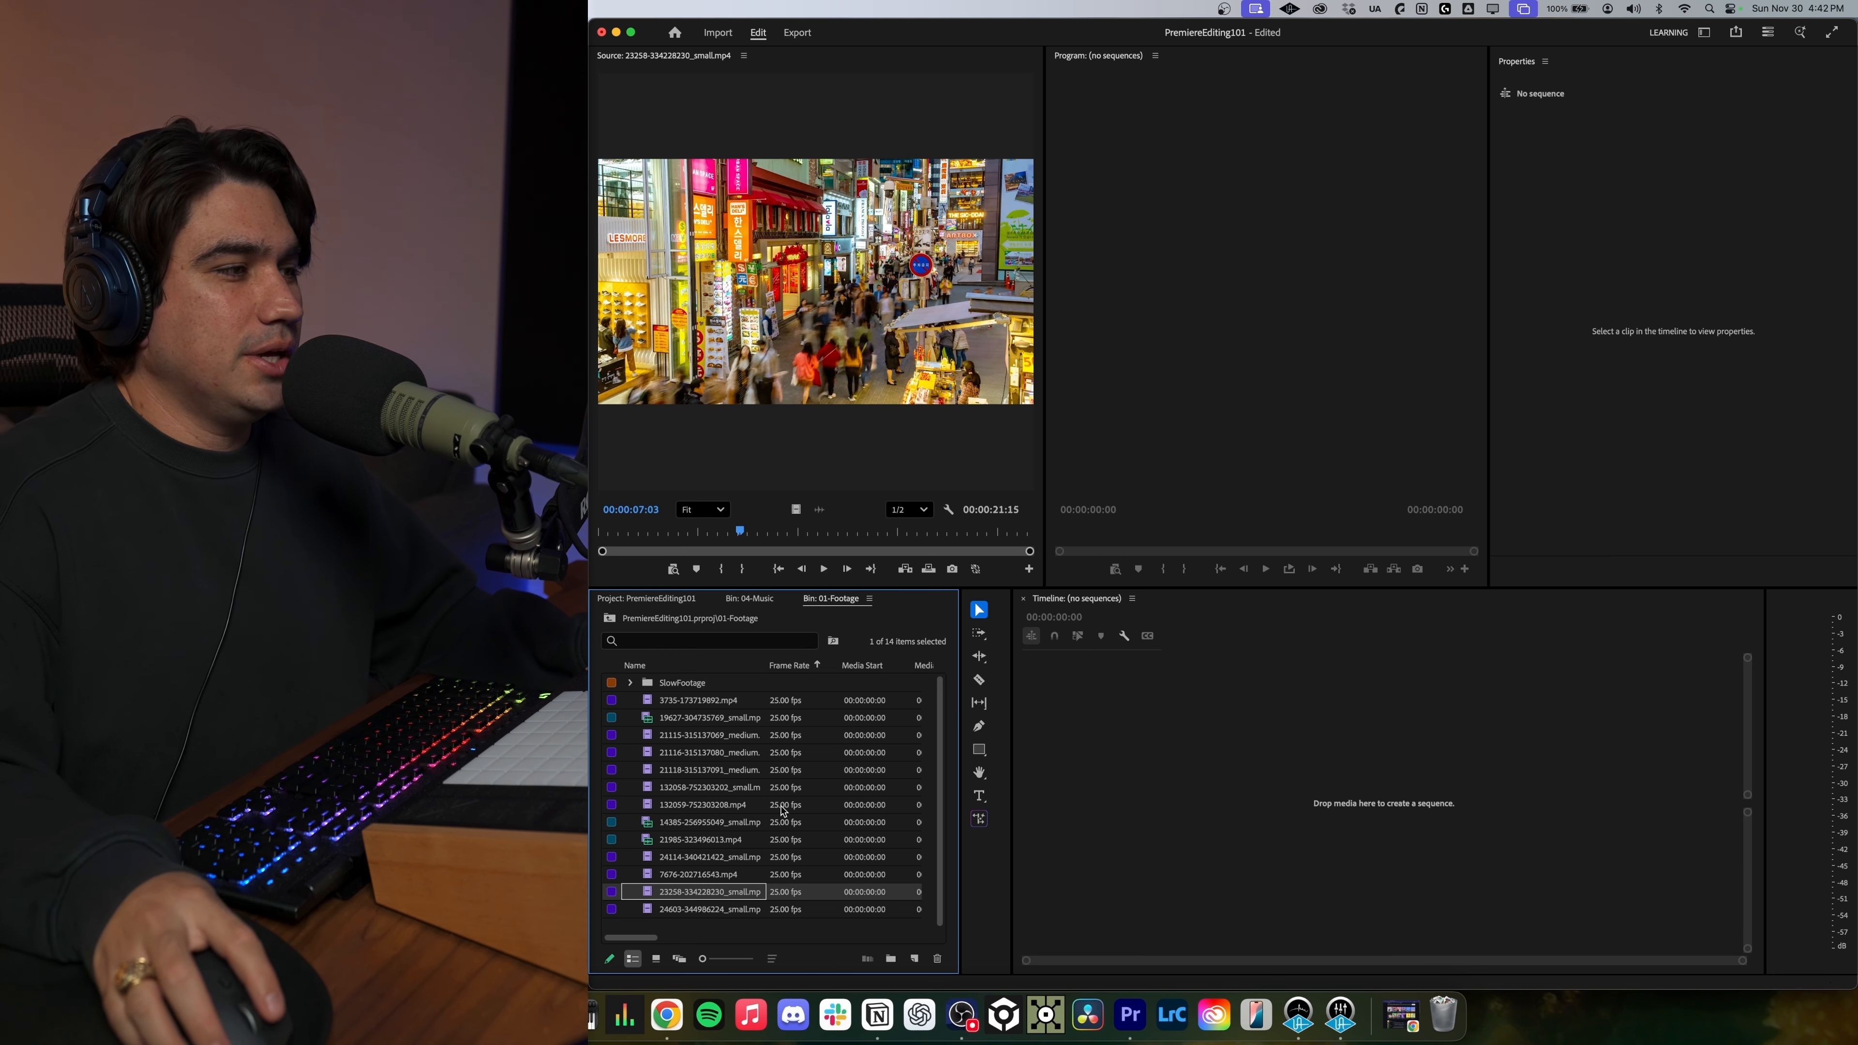
pyautogui.click(775, 861)
pyautogui.click(775, 909)
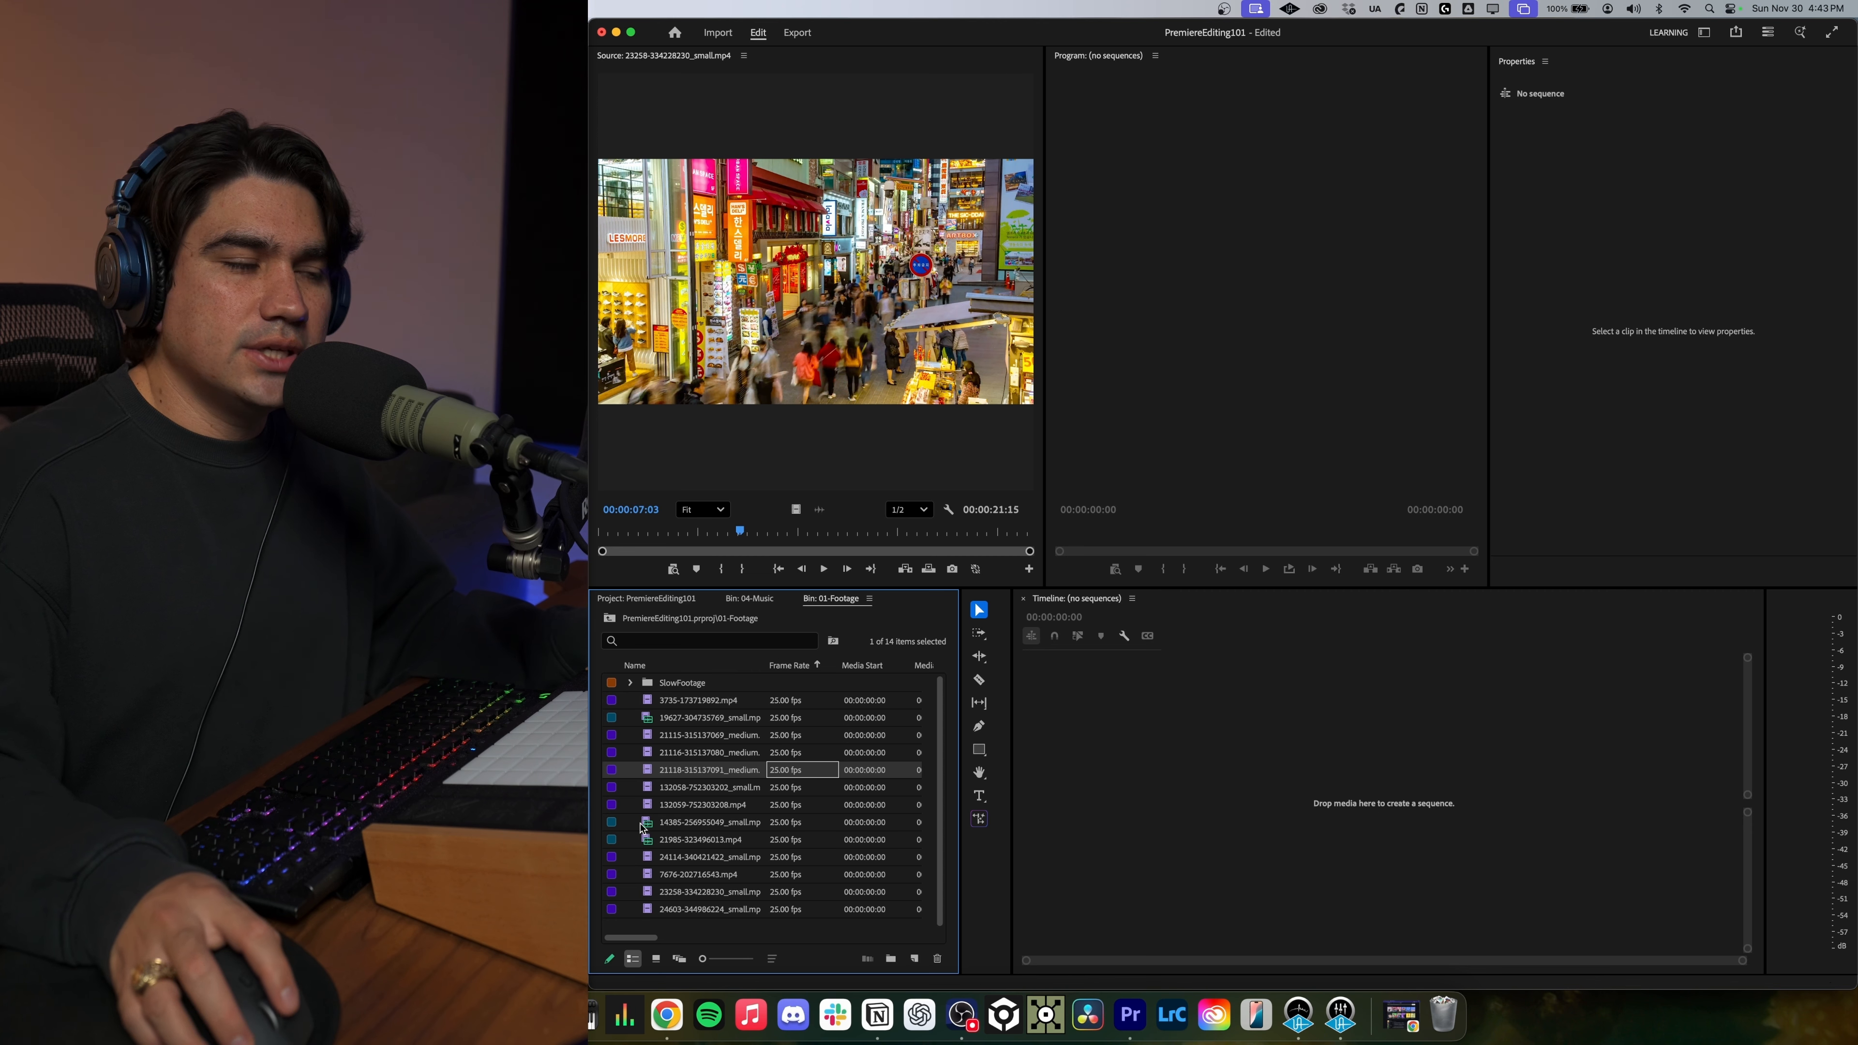
# Start a new sequence at the project's root level and set its timebase to 25.00 frames/second.
pyautogui.click(664, 607)
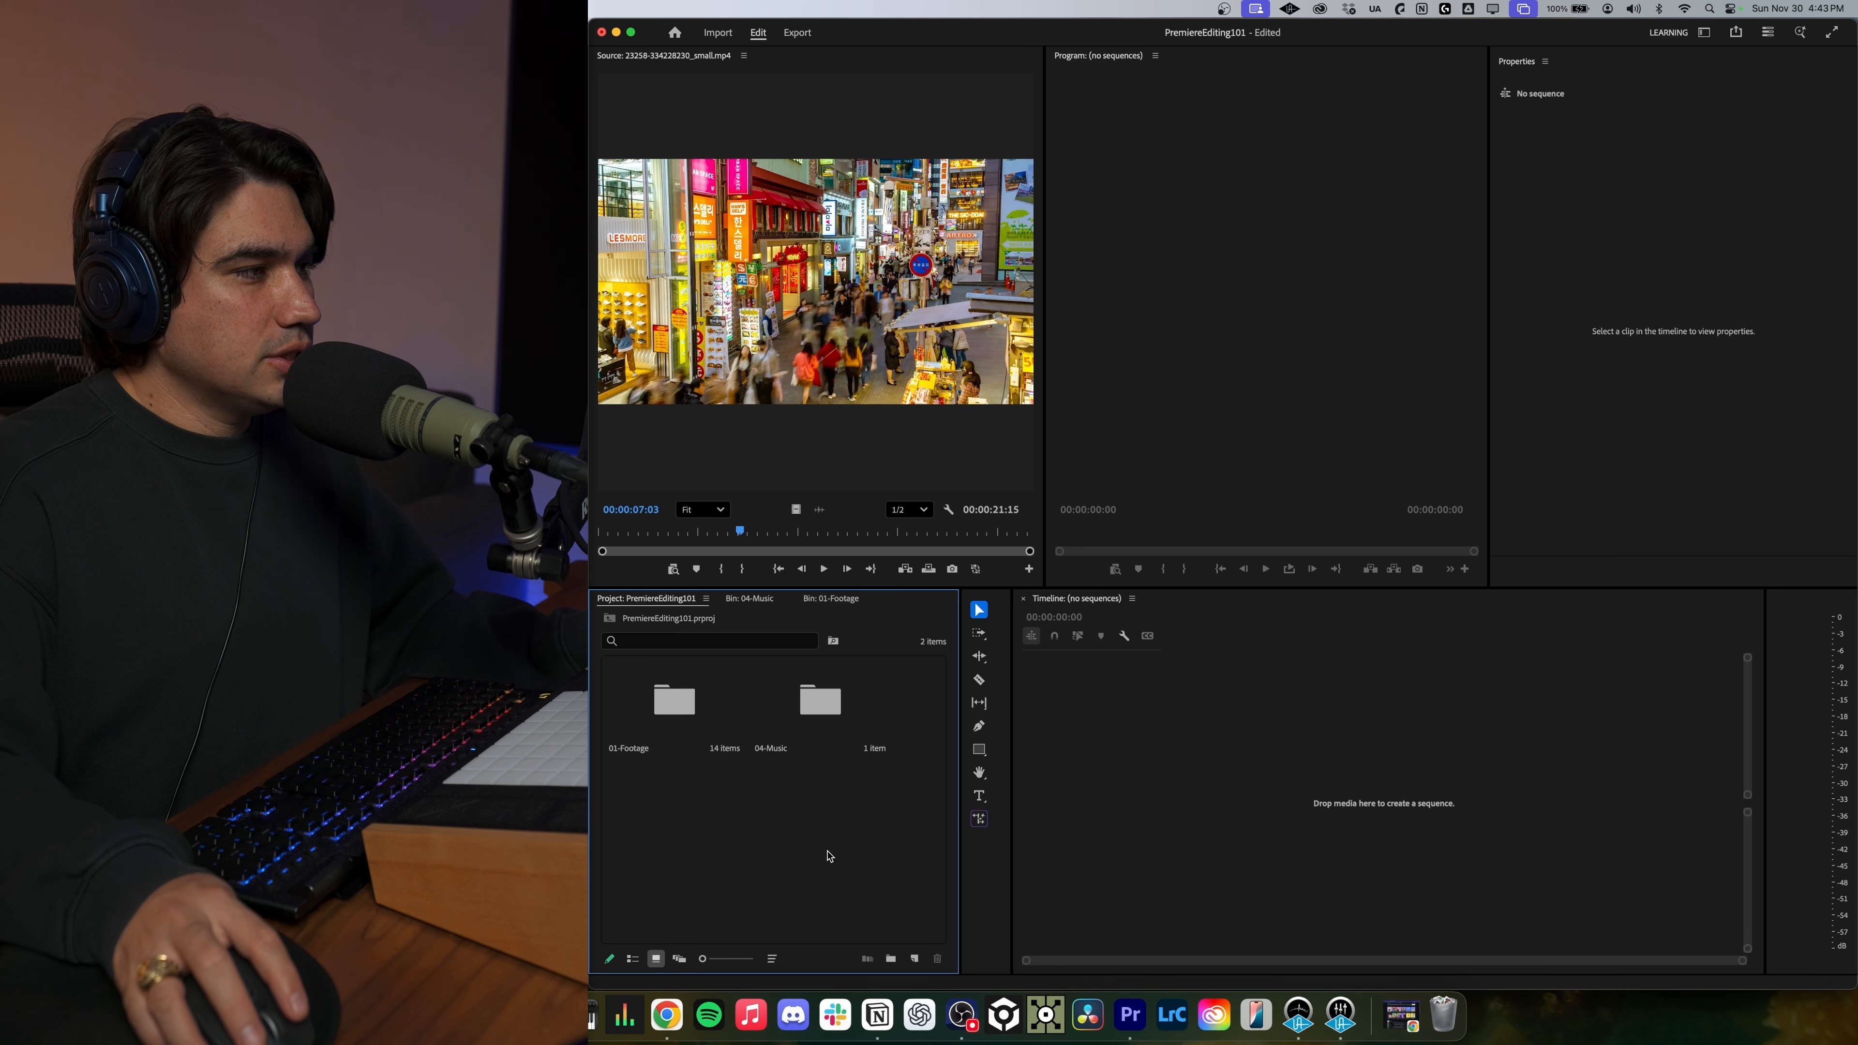
pyautogui.click(914, 961)
pyautogui.click(943, 798)
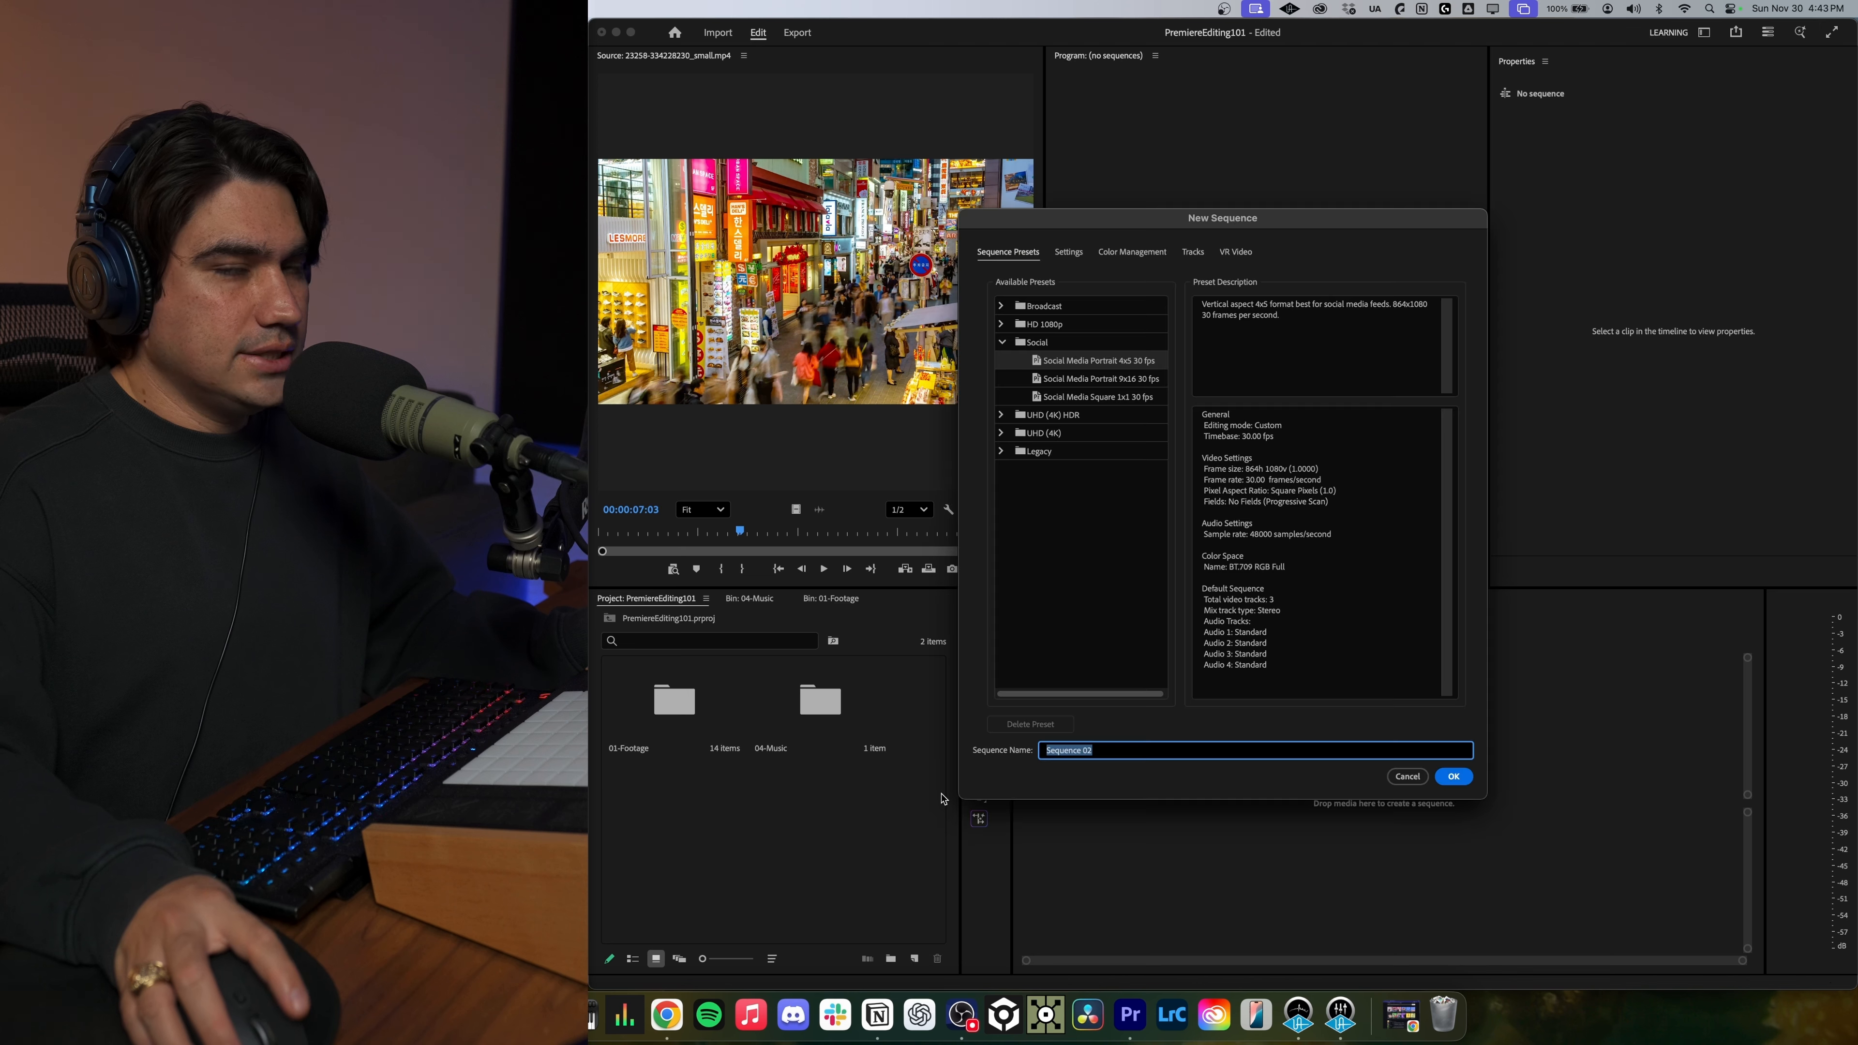
pyautogui.click(1069, 253)
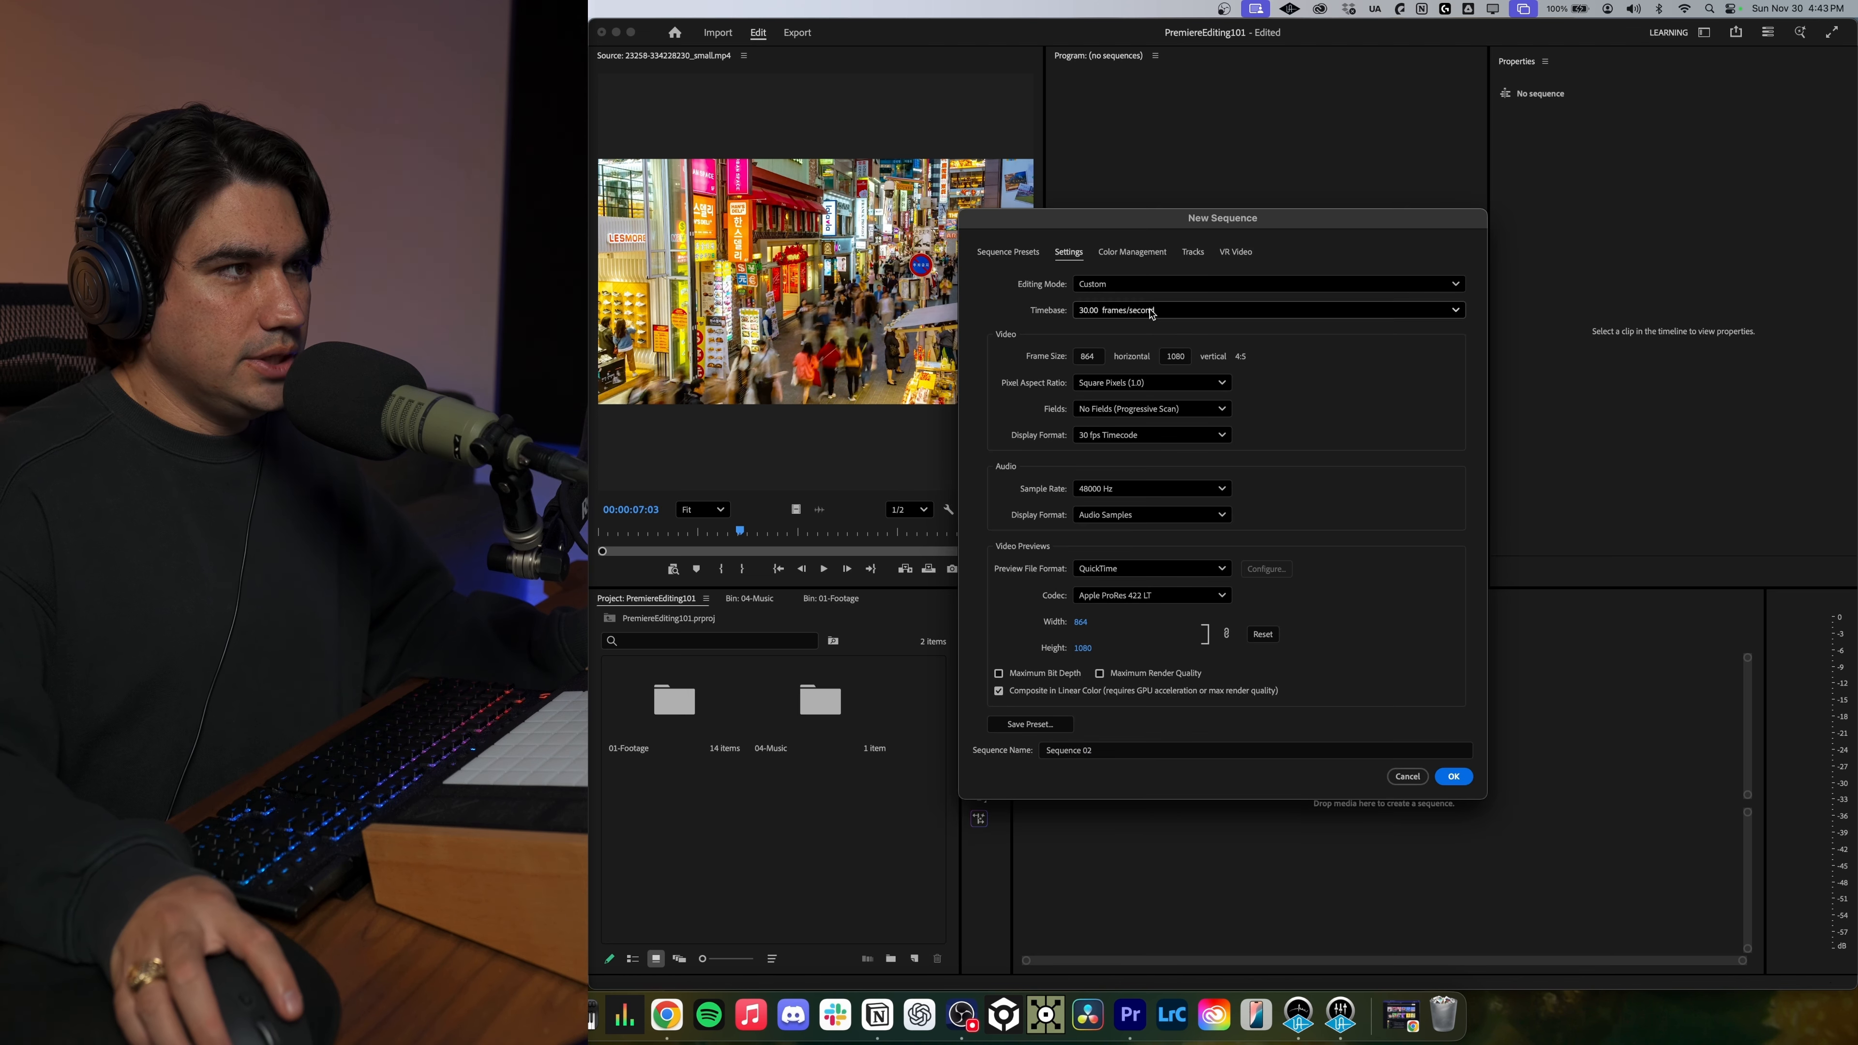
pyautogui.click(1115, 315)
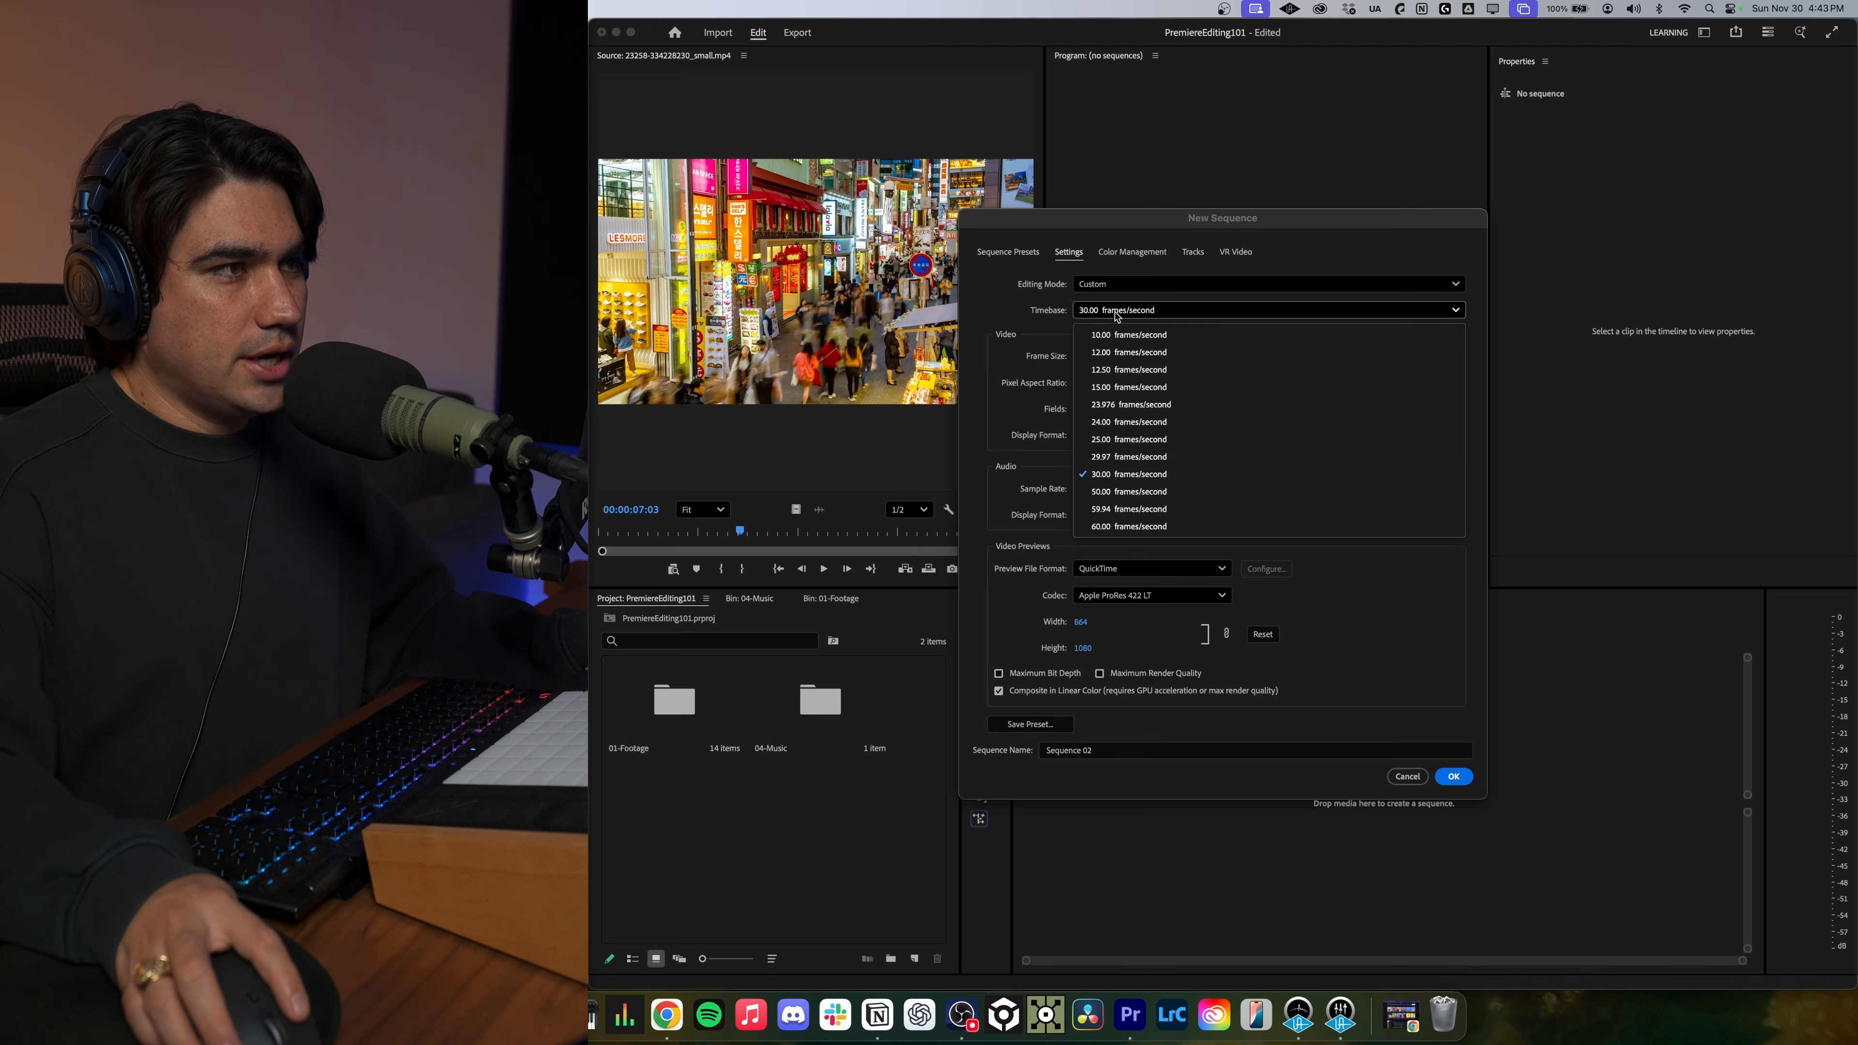
pyautogui.click(1124, 440)
# Set the sequence's frame size to 1920 horizontal by 1080 vertical and create the sequence.
pyautogui.click(1090, 354)
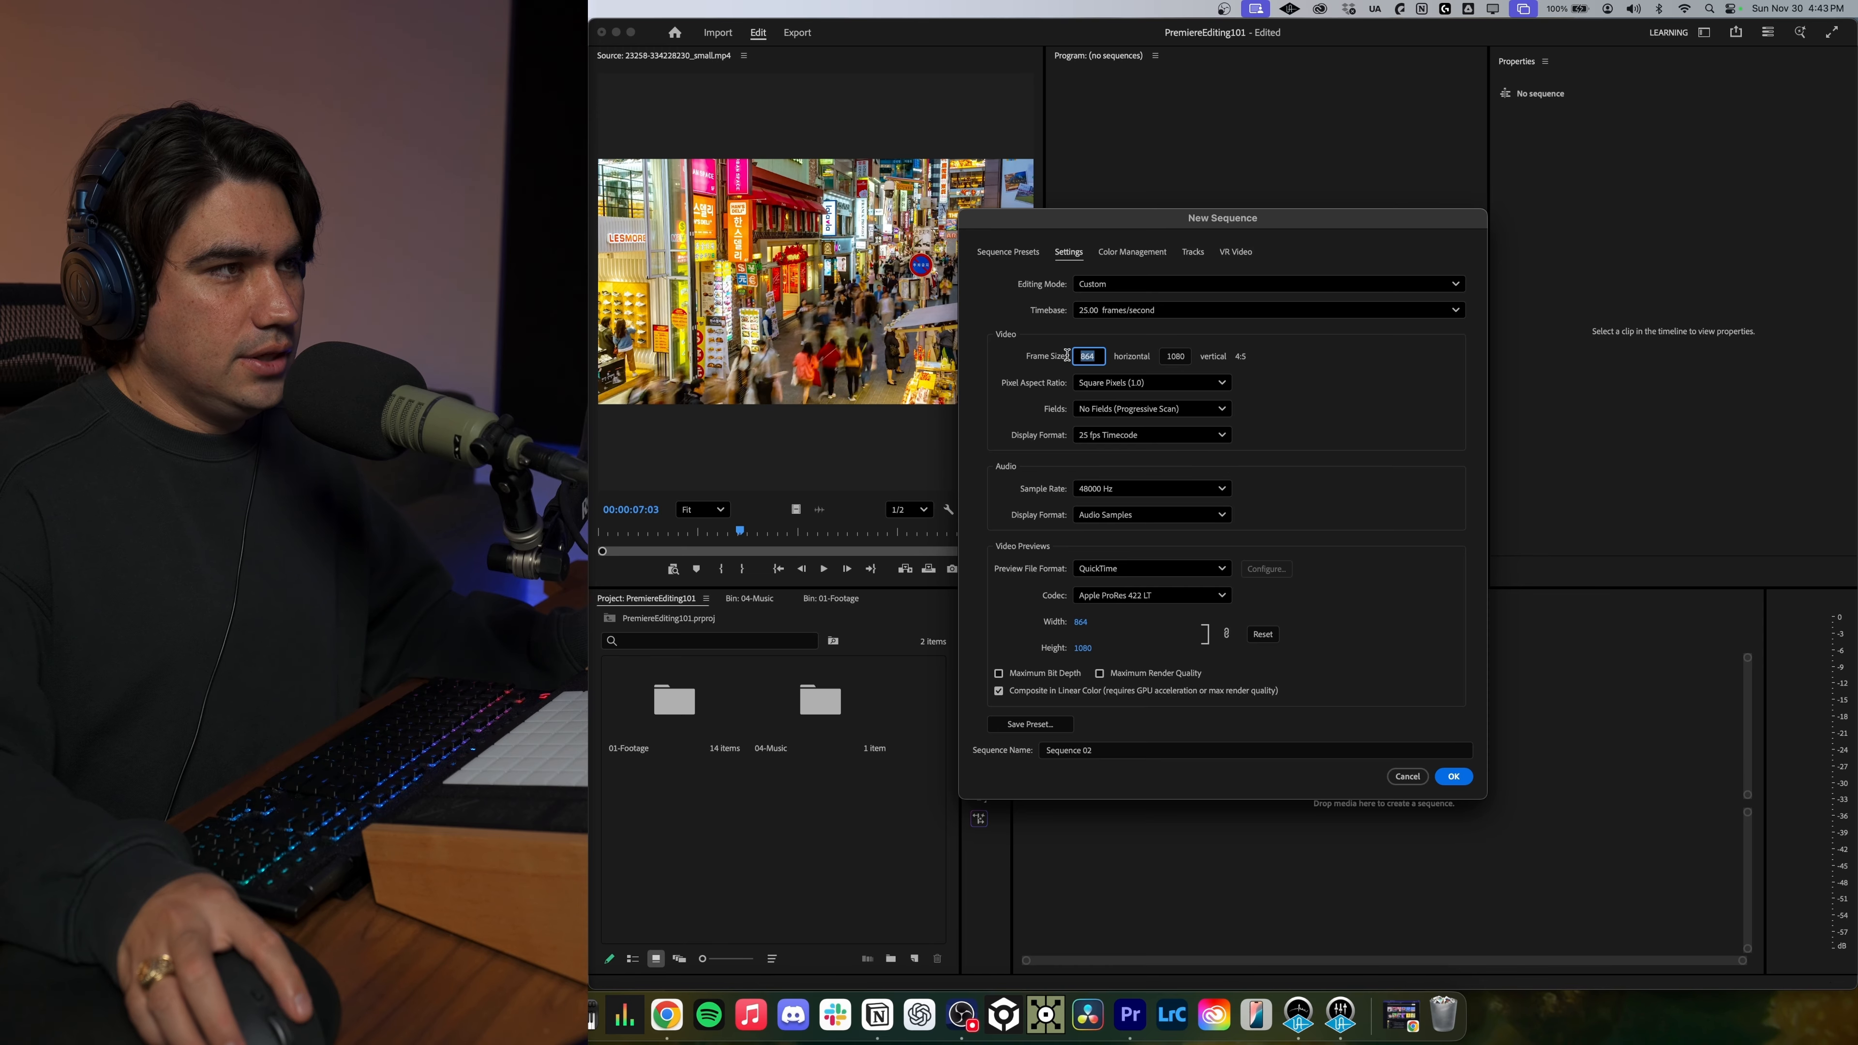
pyautogui.write('1920')
pyautogui.press('Tab')
pyautogui.write('1080')
pyautogui.press('Return')
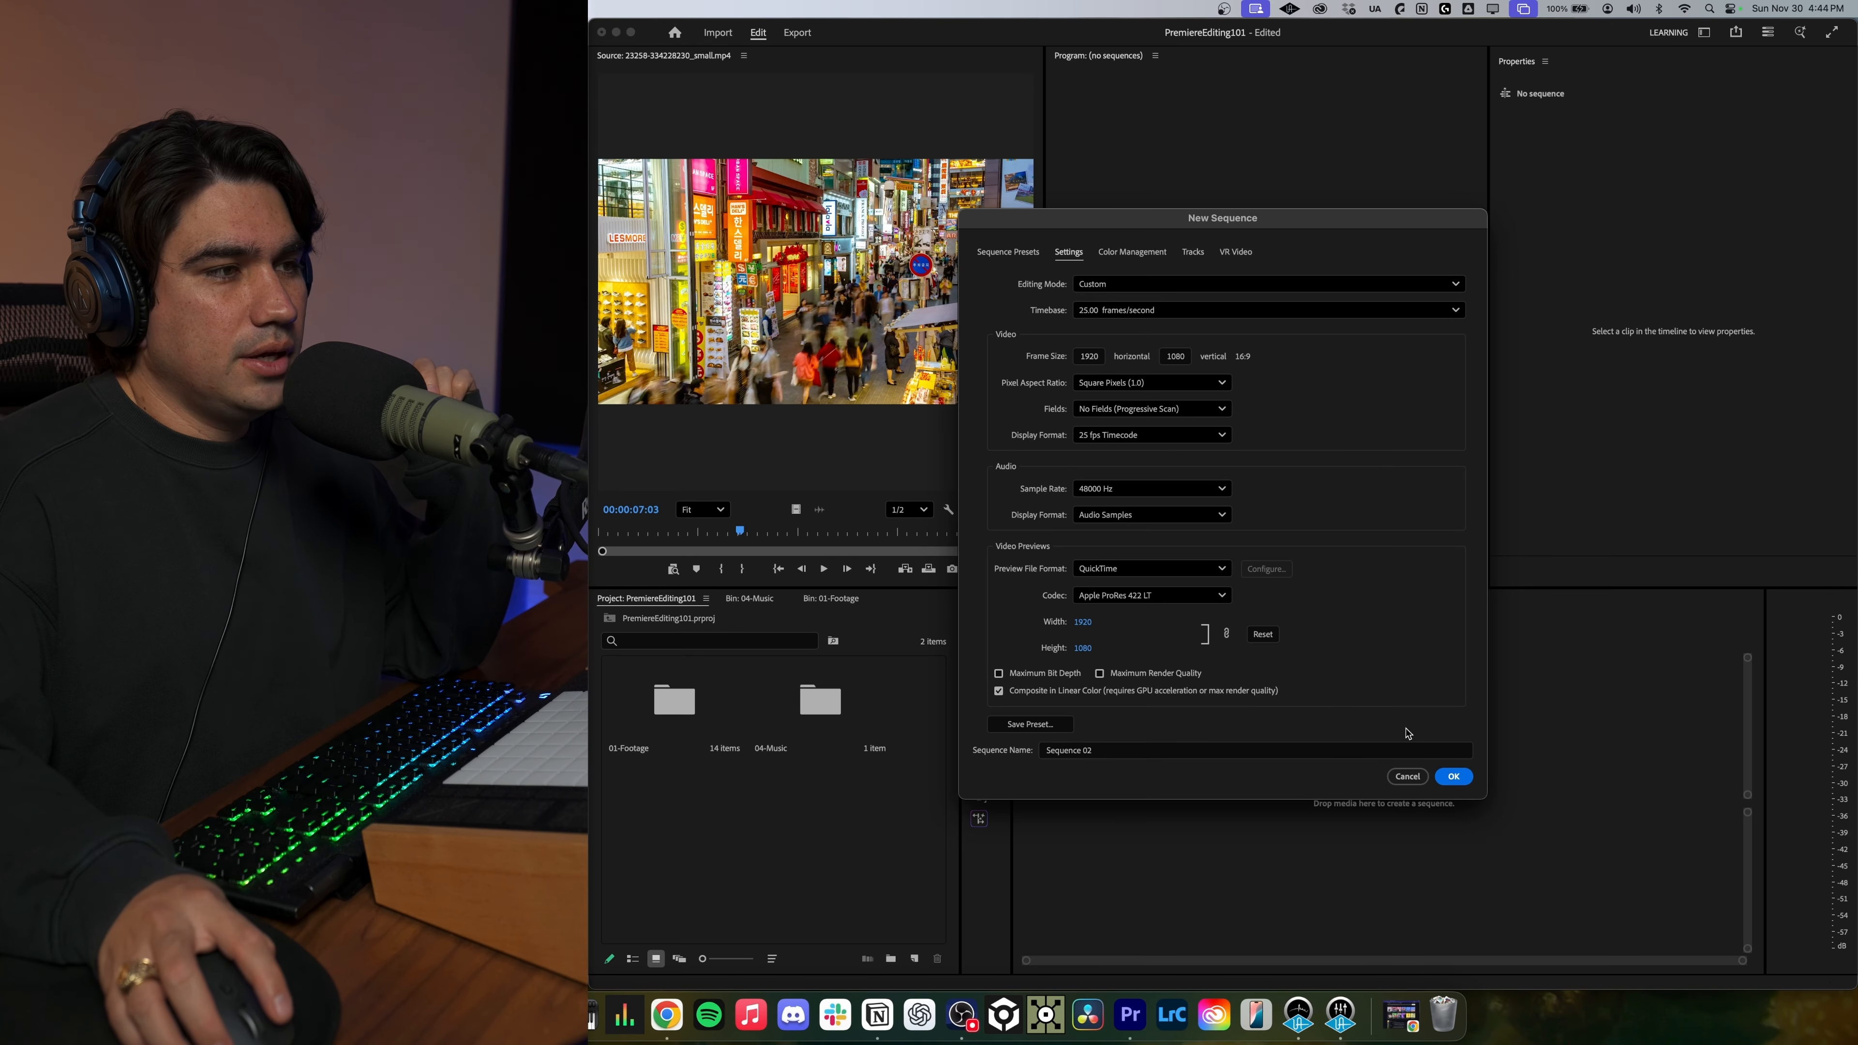
pyautogui.click(1452, 776)
pyautogui.click(1443, 726)
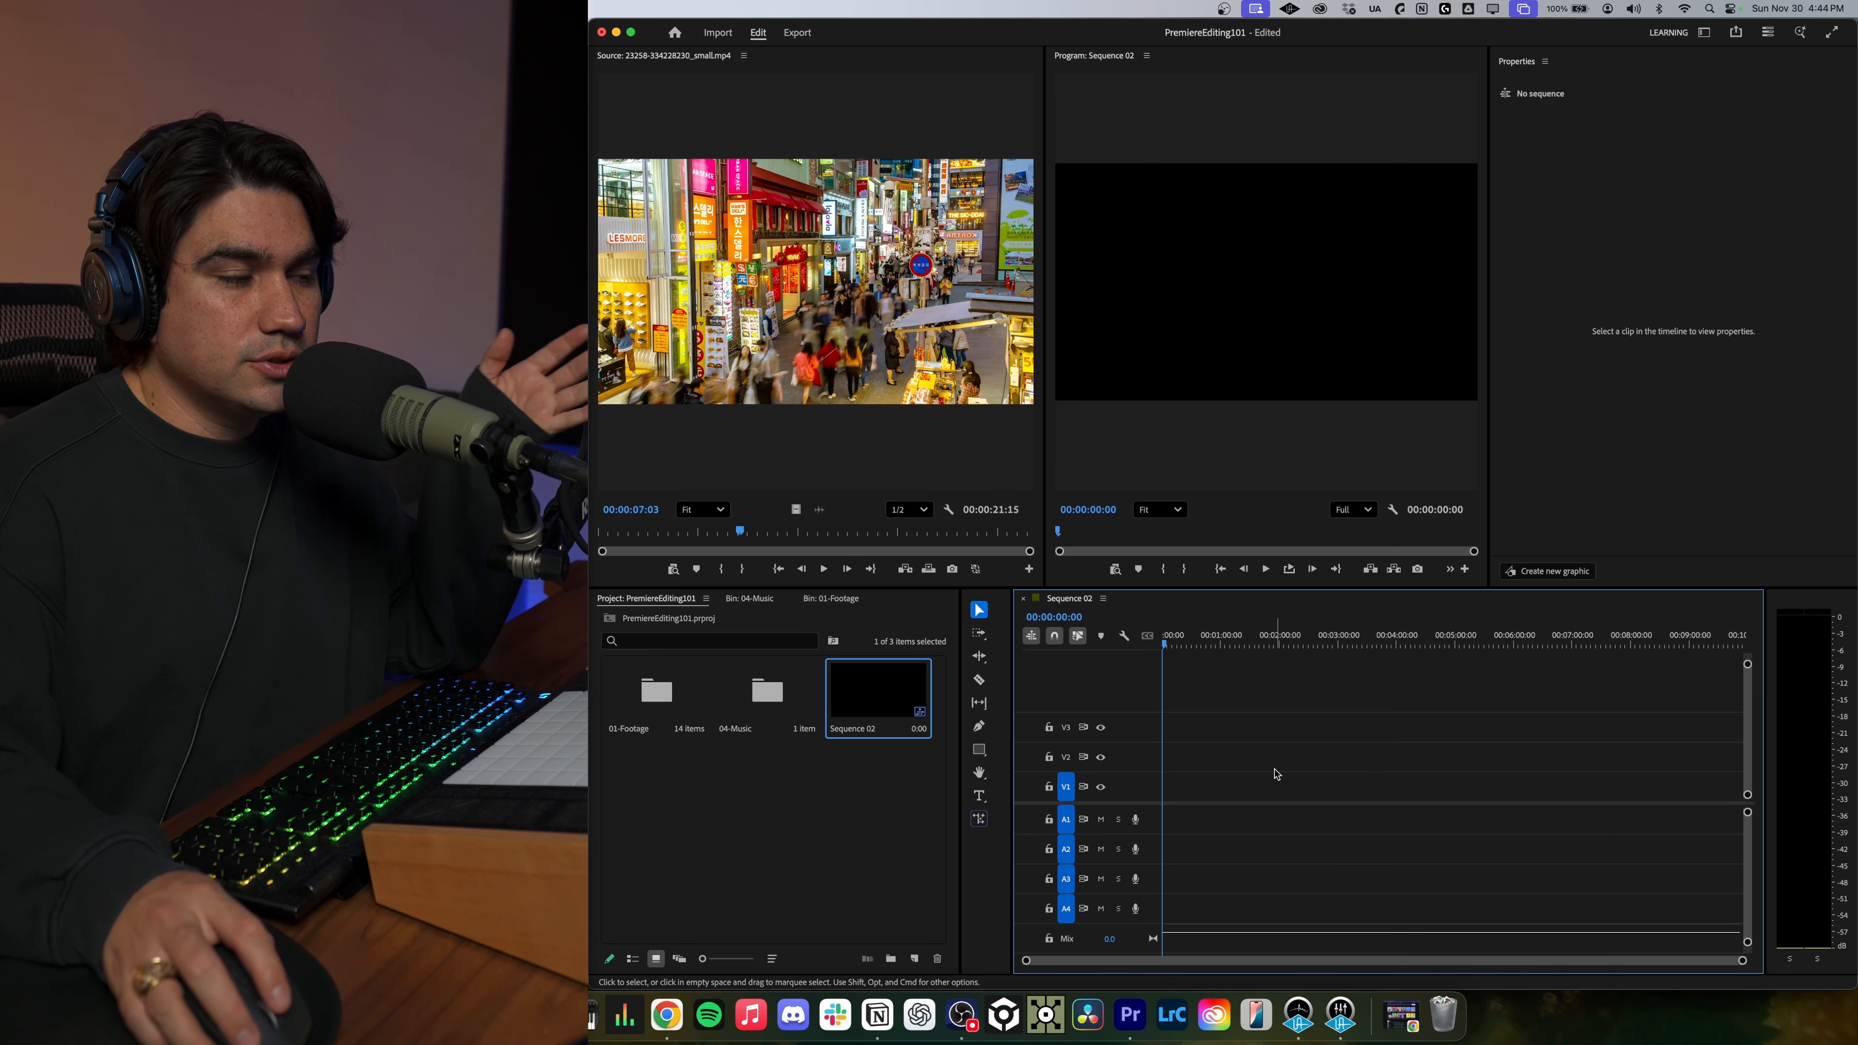
pyautogui.click(747, 809)
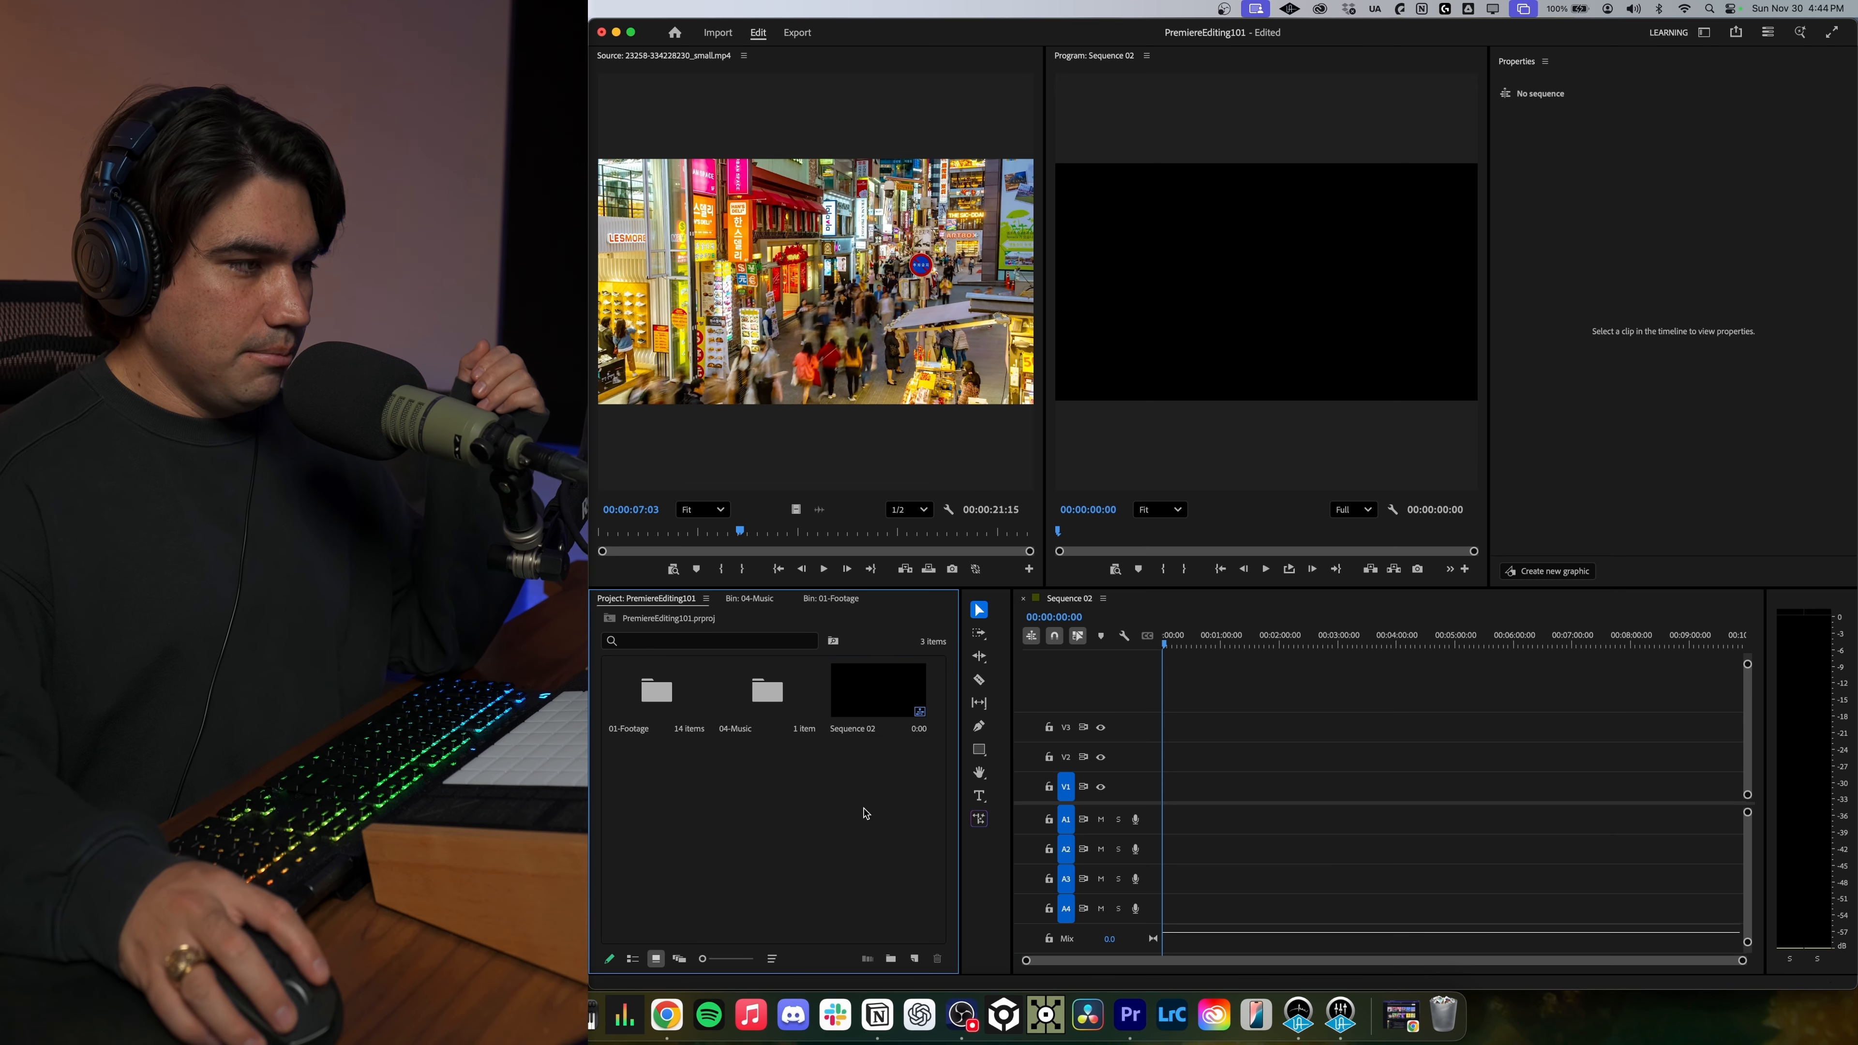
pyautogui.click(661, 704)
pyautogui.click(873, 699)
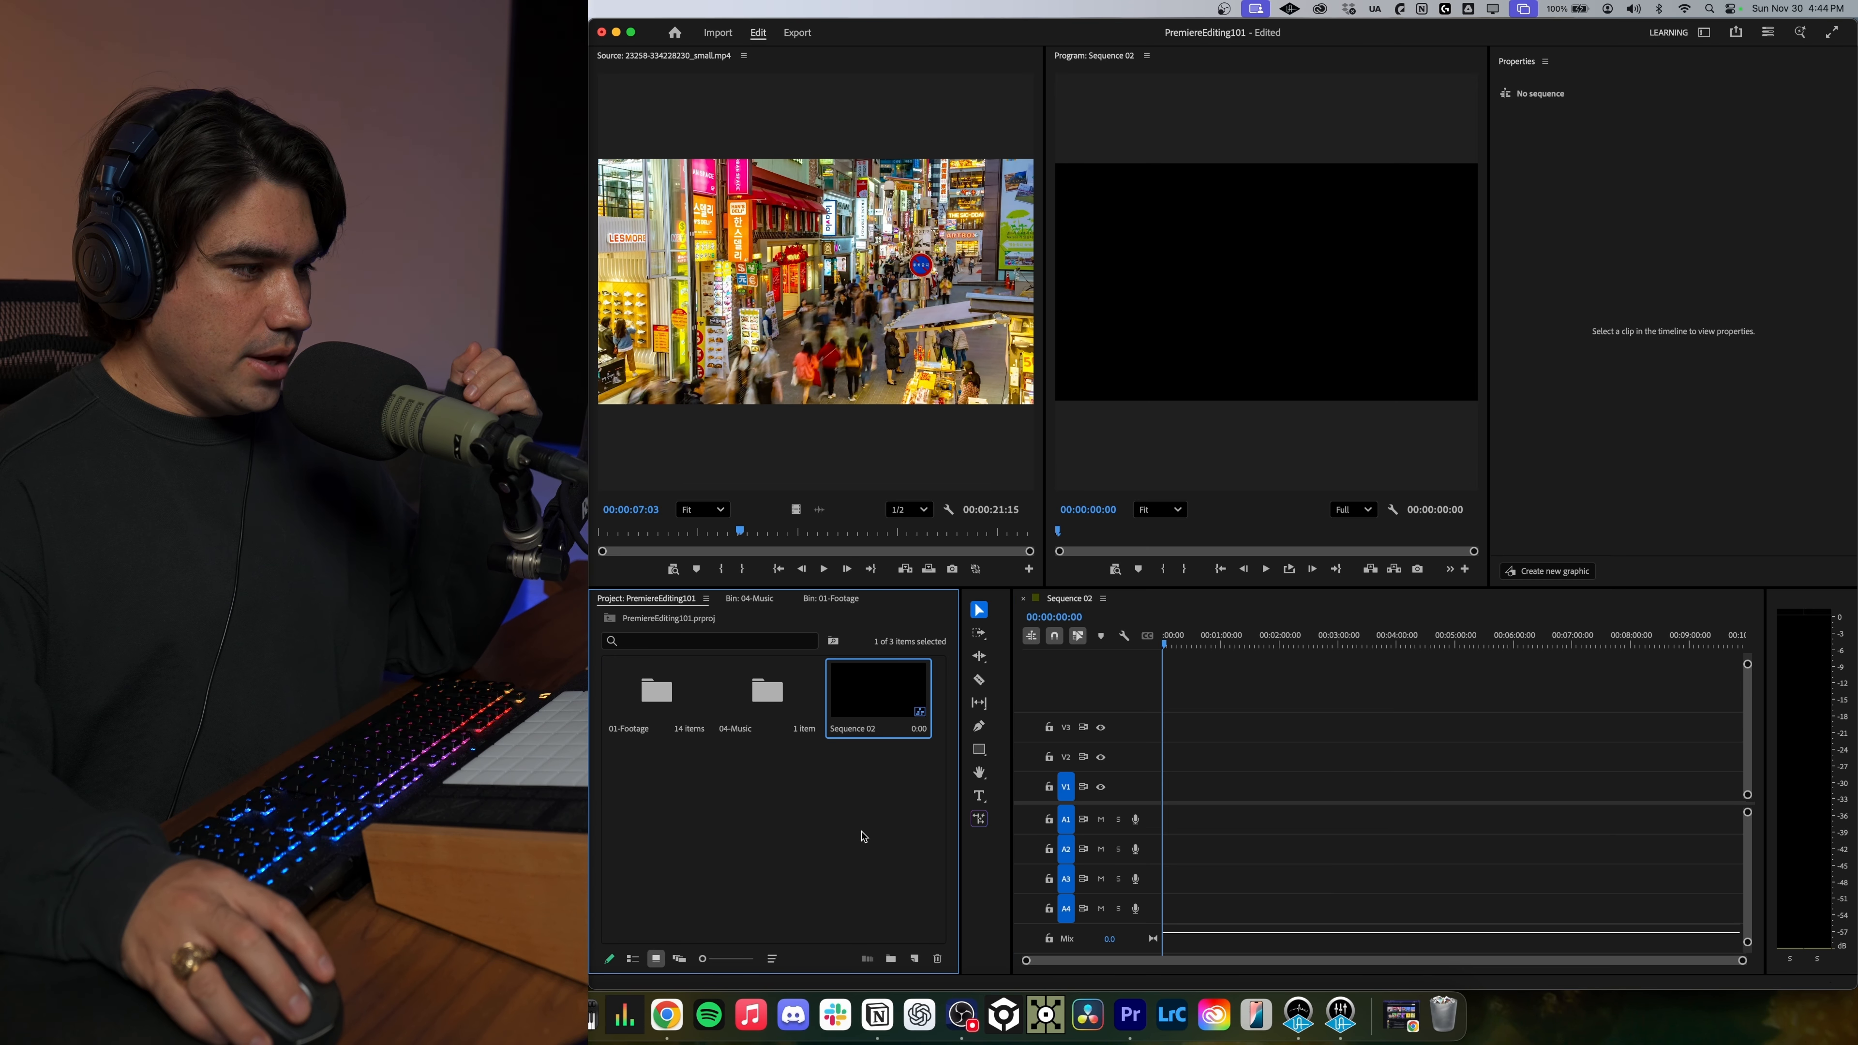
pyautogui.rightClick(871, 805)
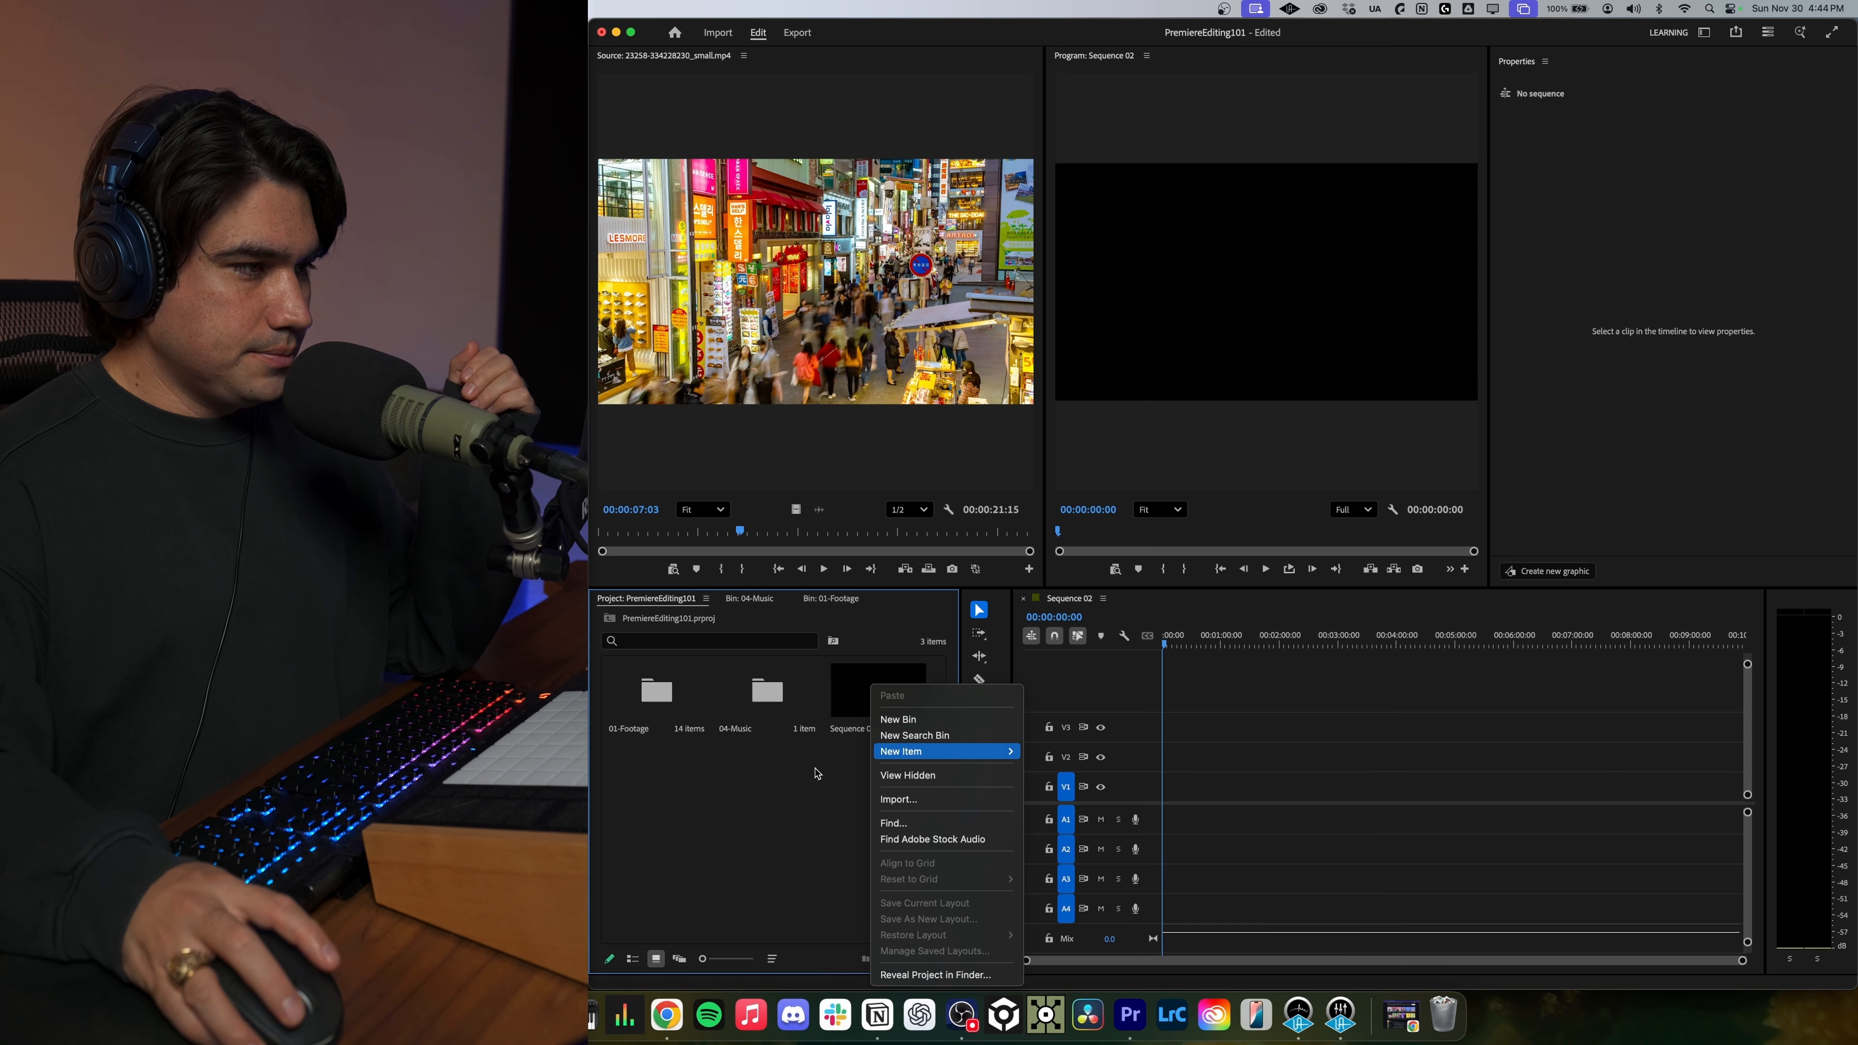
pyautogui.click(872, 804)
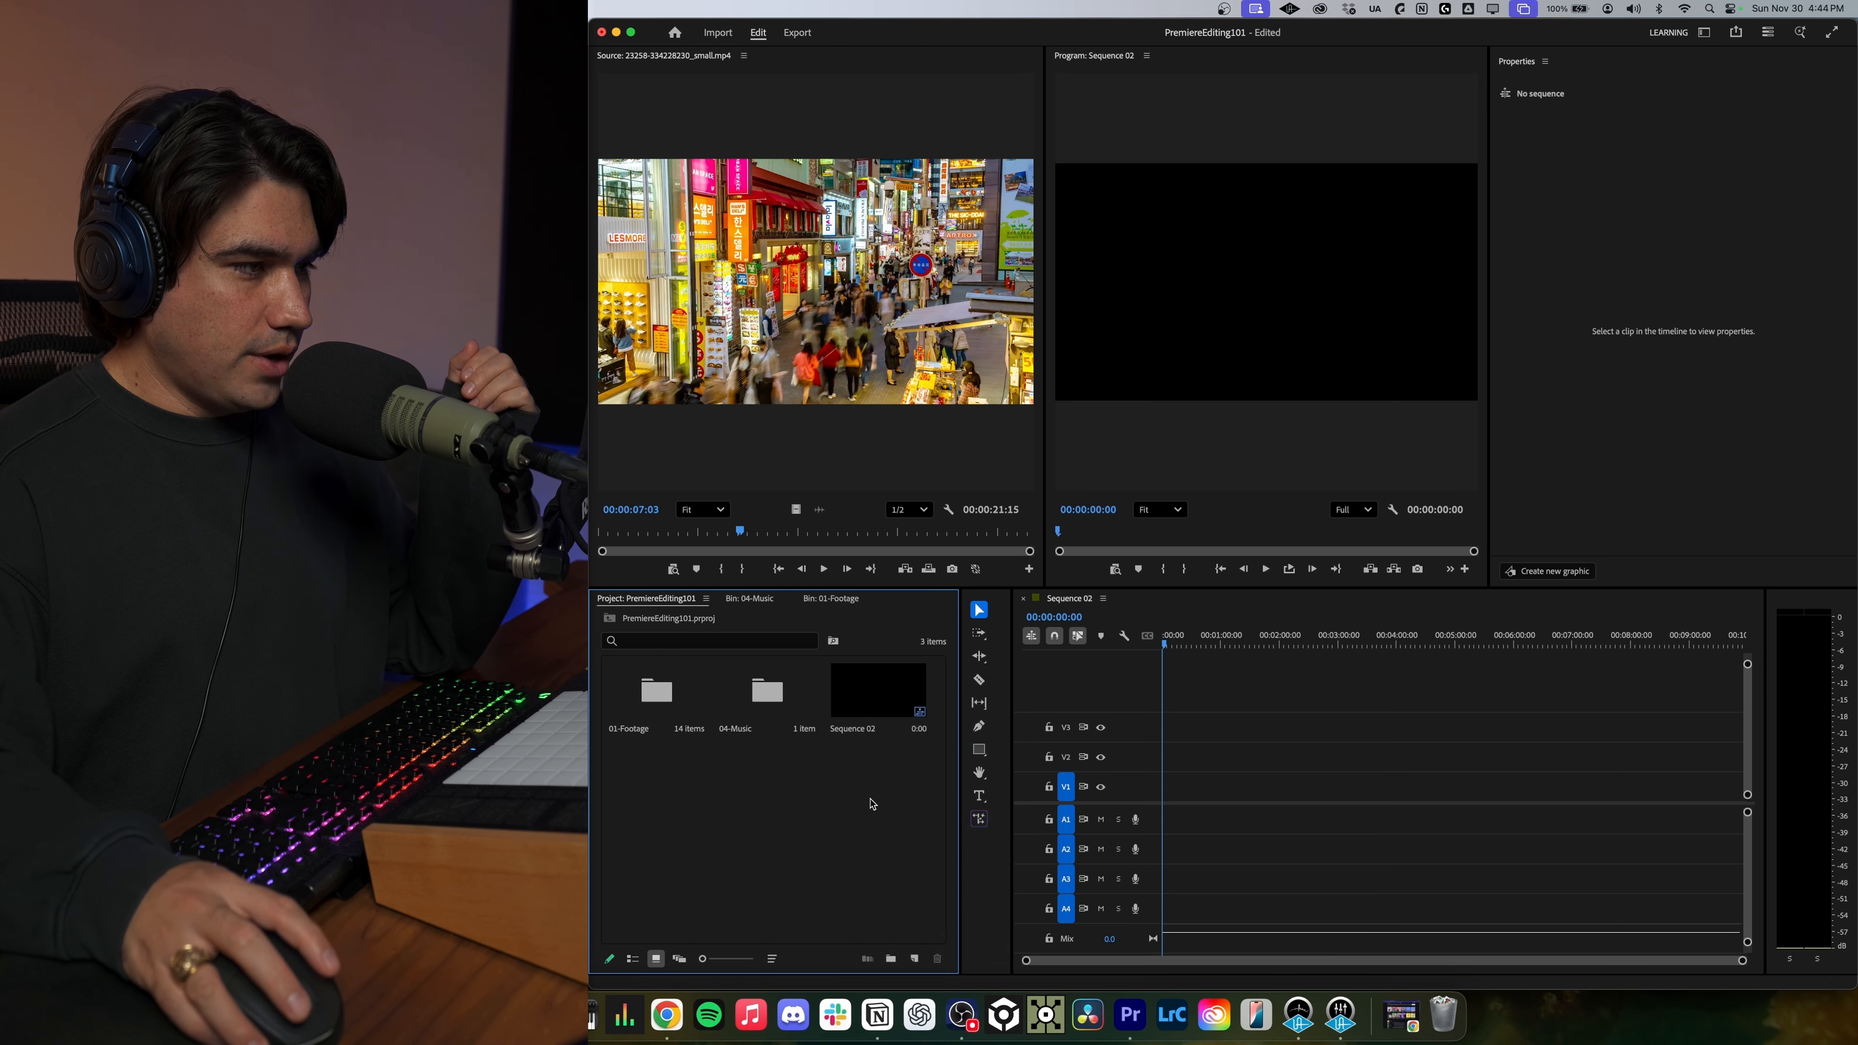
# Create a bin named Sequence at the project's root level and move the new sequence into it.
pyautogui.click(891, 959)
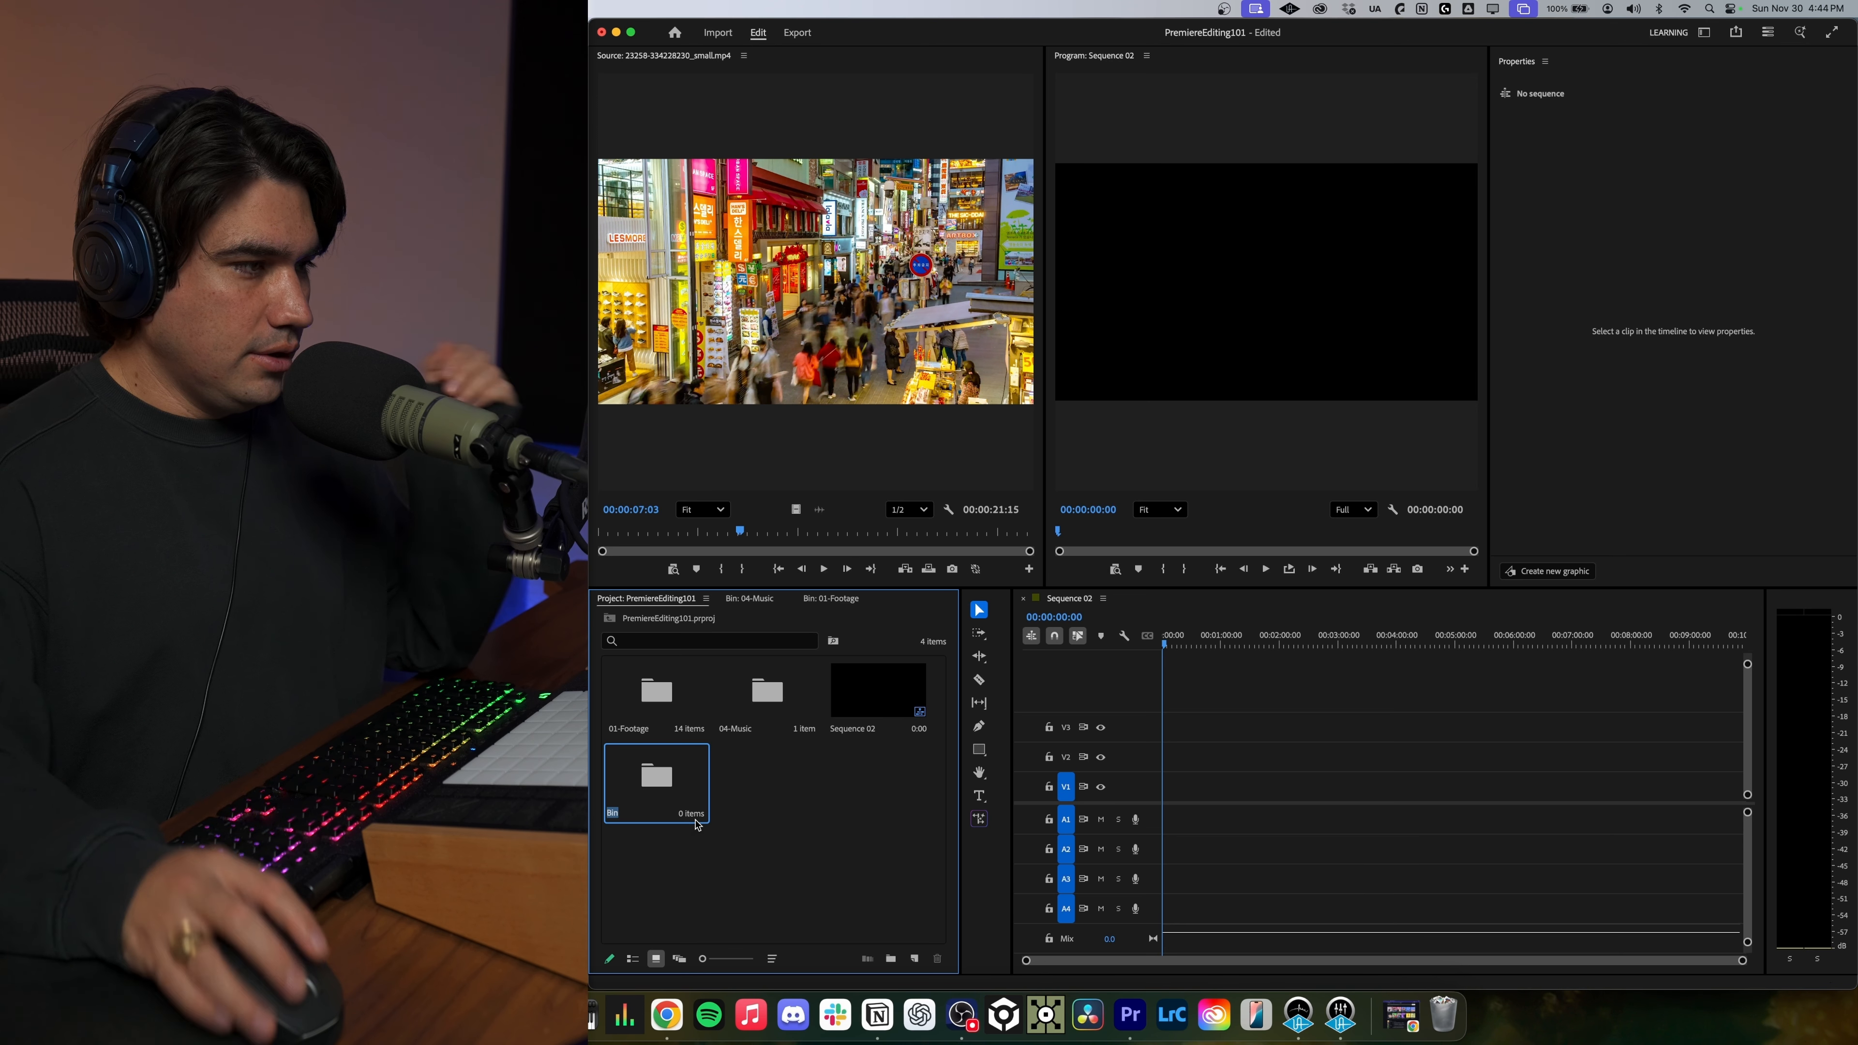
pyautogui.write('Sequence')
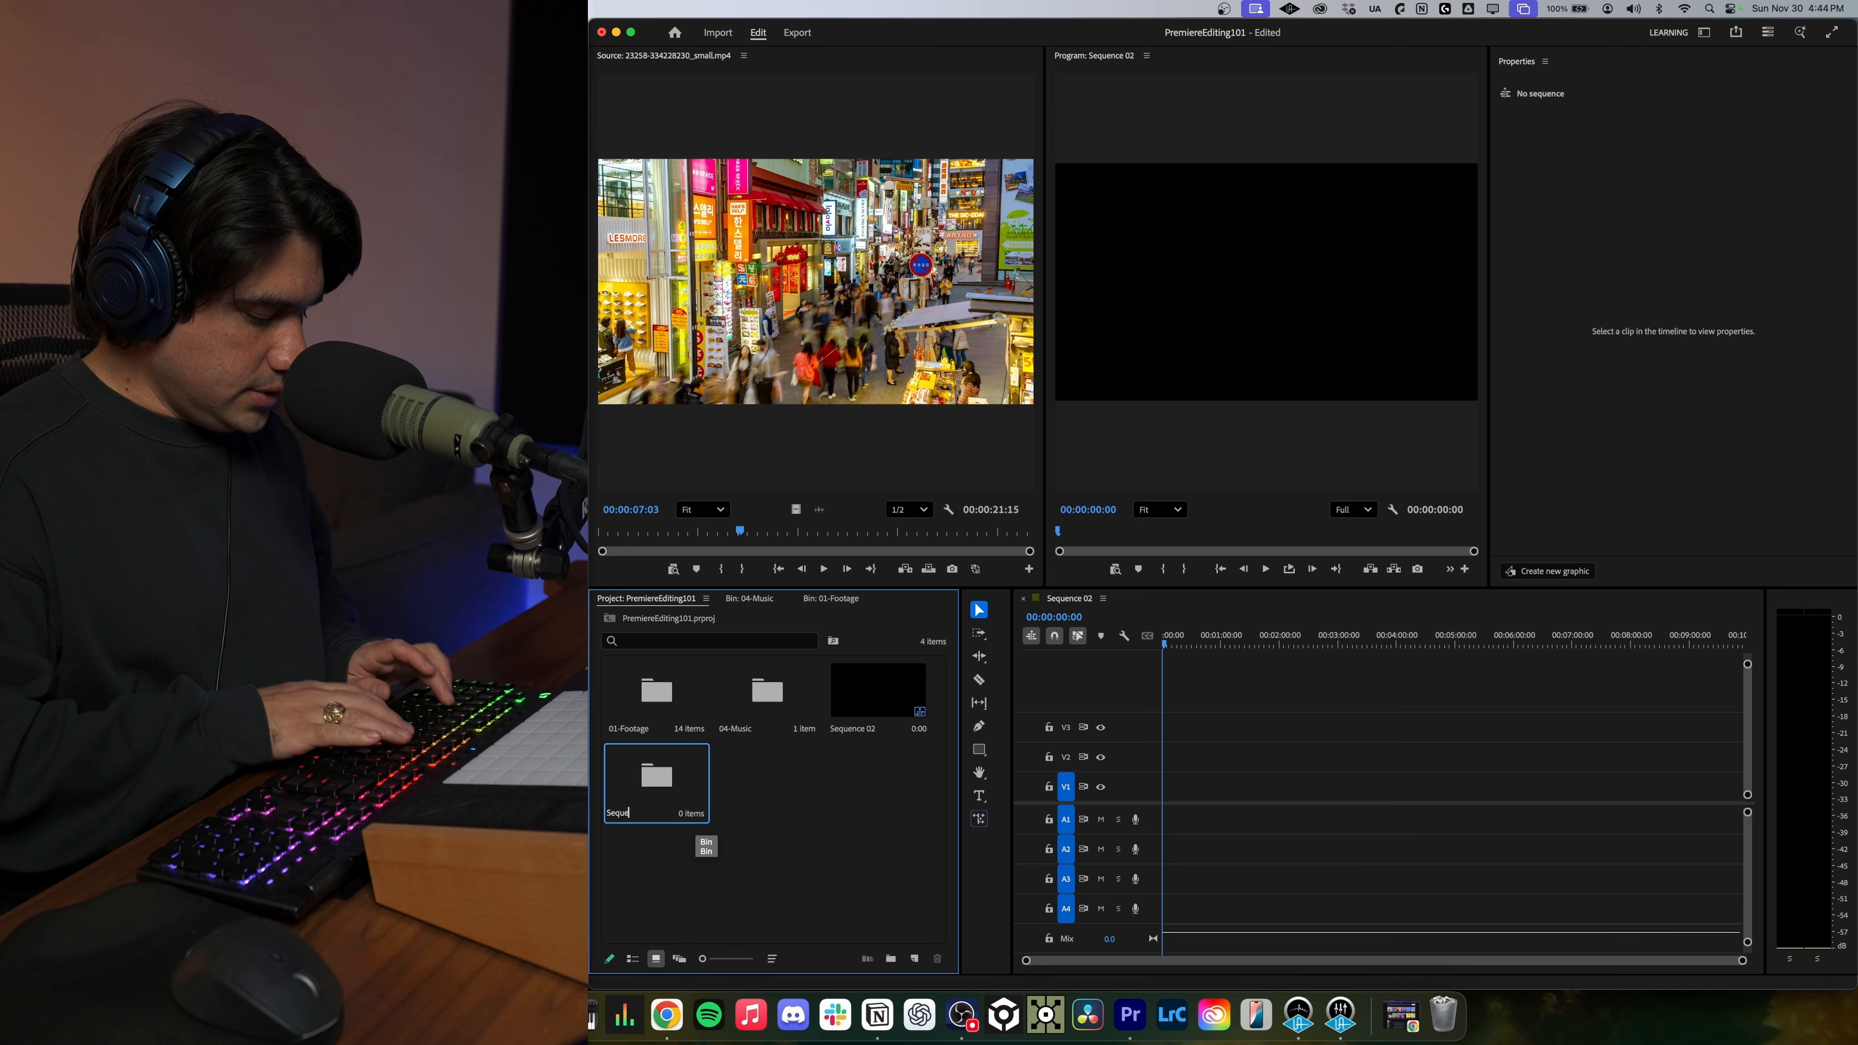
pyautogui.press('Return')
pyautogui.moveTo(866, 730); pyautogui.dragTo(662, 782)
# Open the Sequence bin to check the sequence stored in it, and make its timeline active.
pyautogui.click(872, 700)
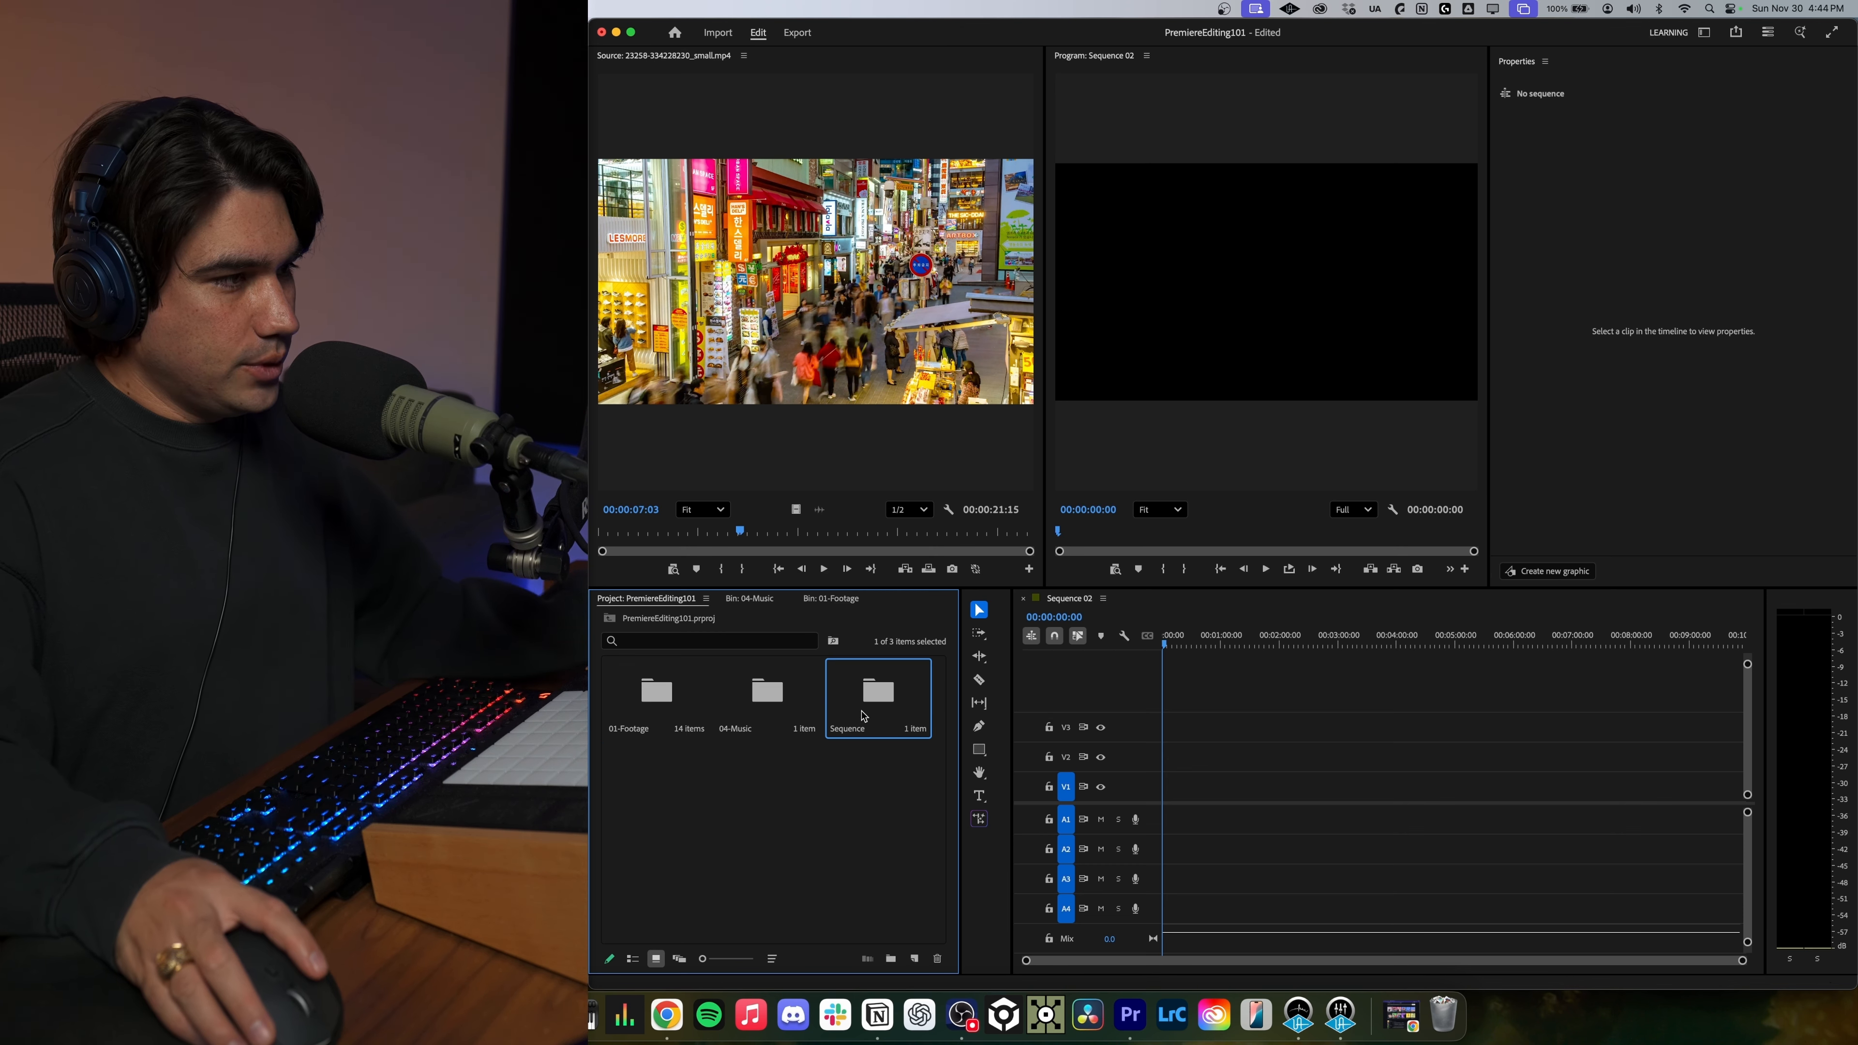
pyautogui.doubleClick(863, 715)
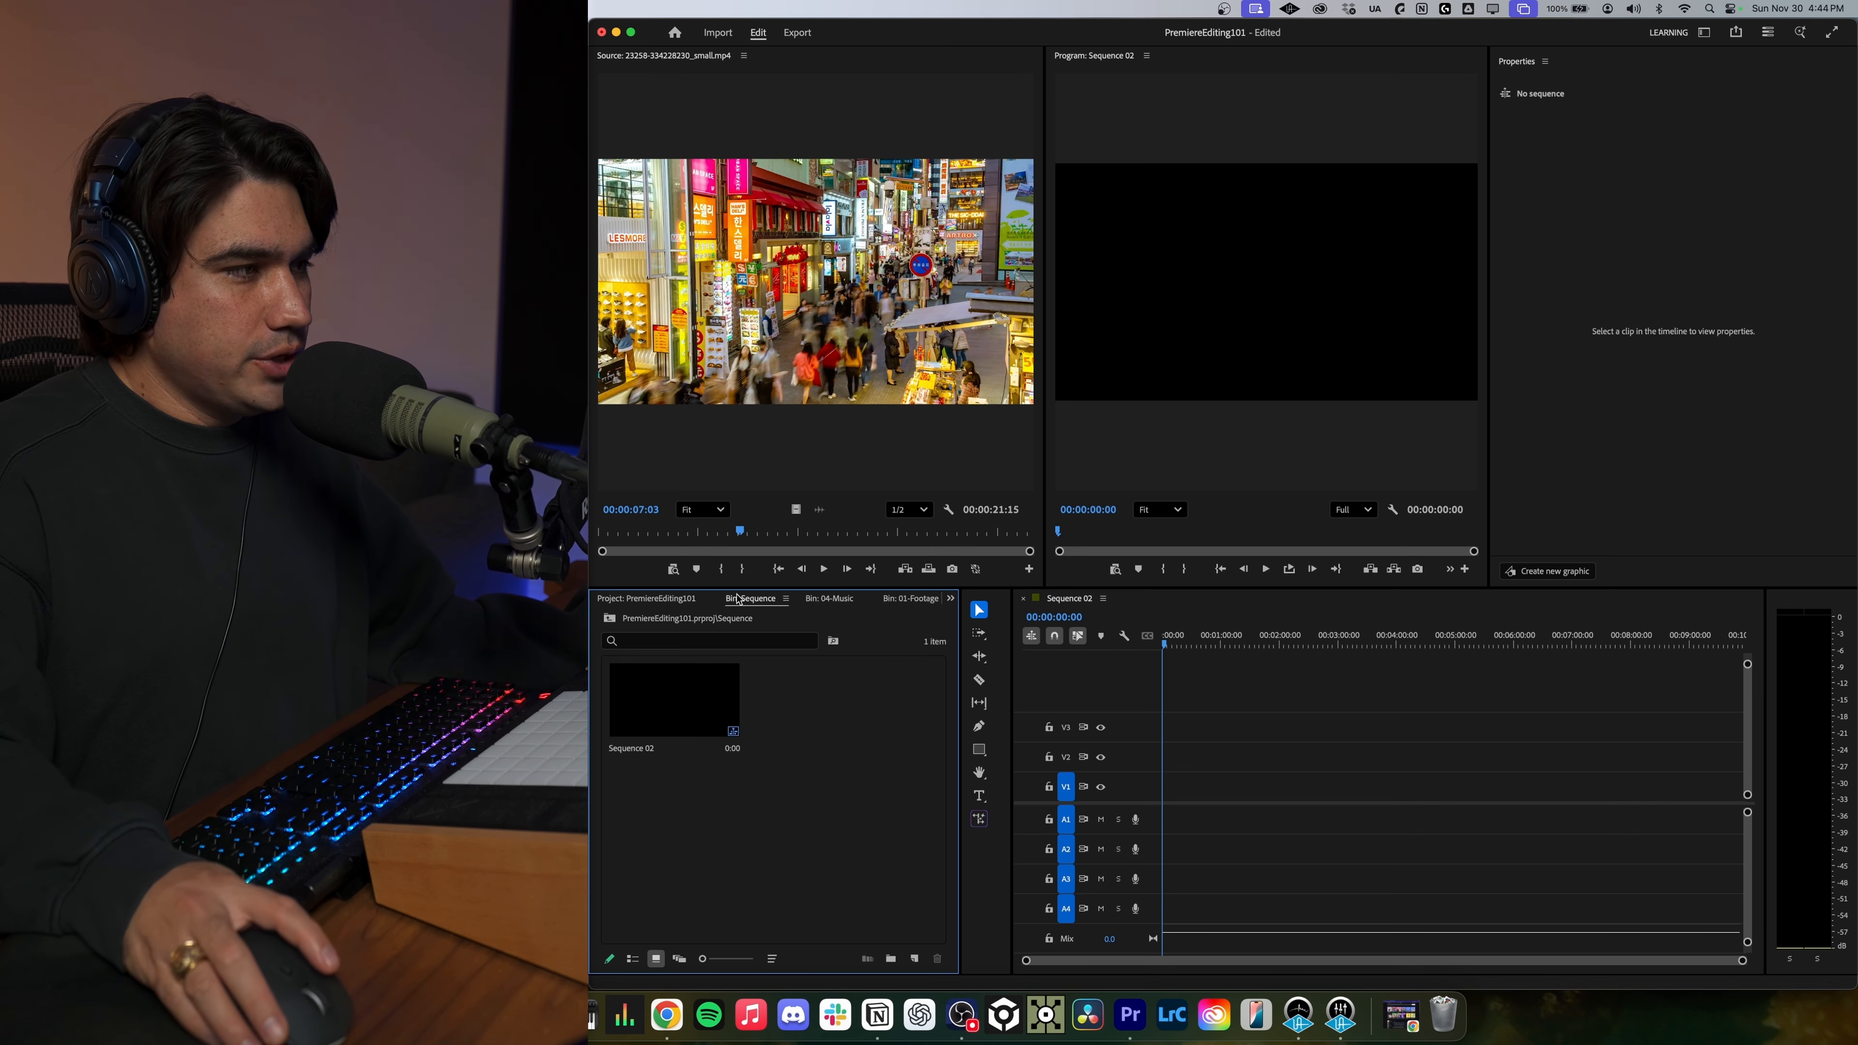
pyautogui.click(692, 714)
pyautogui.click(1219, 796)
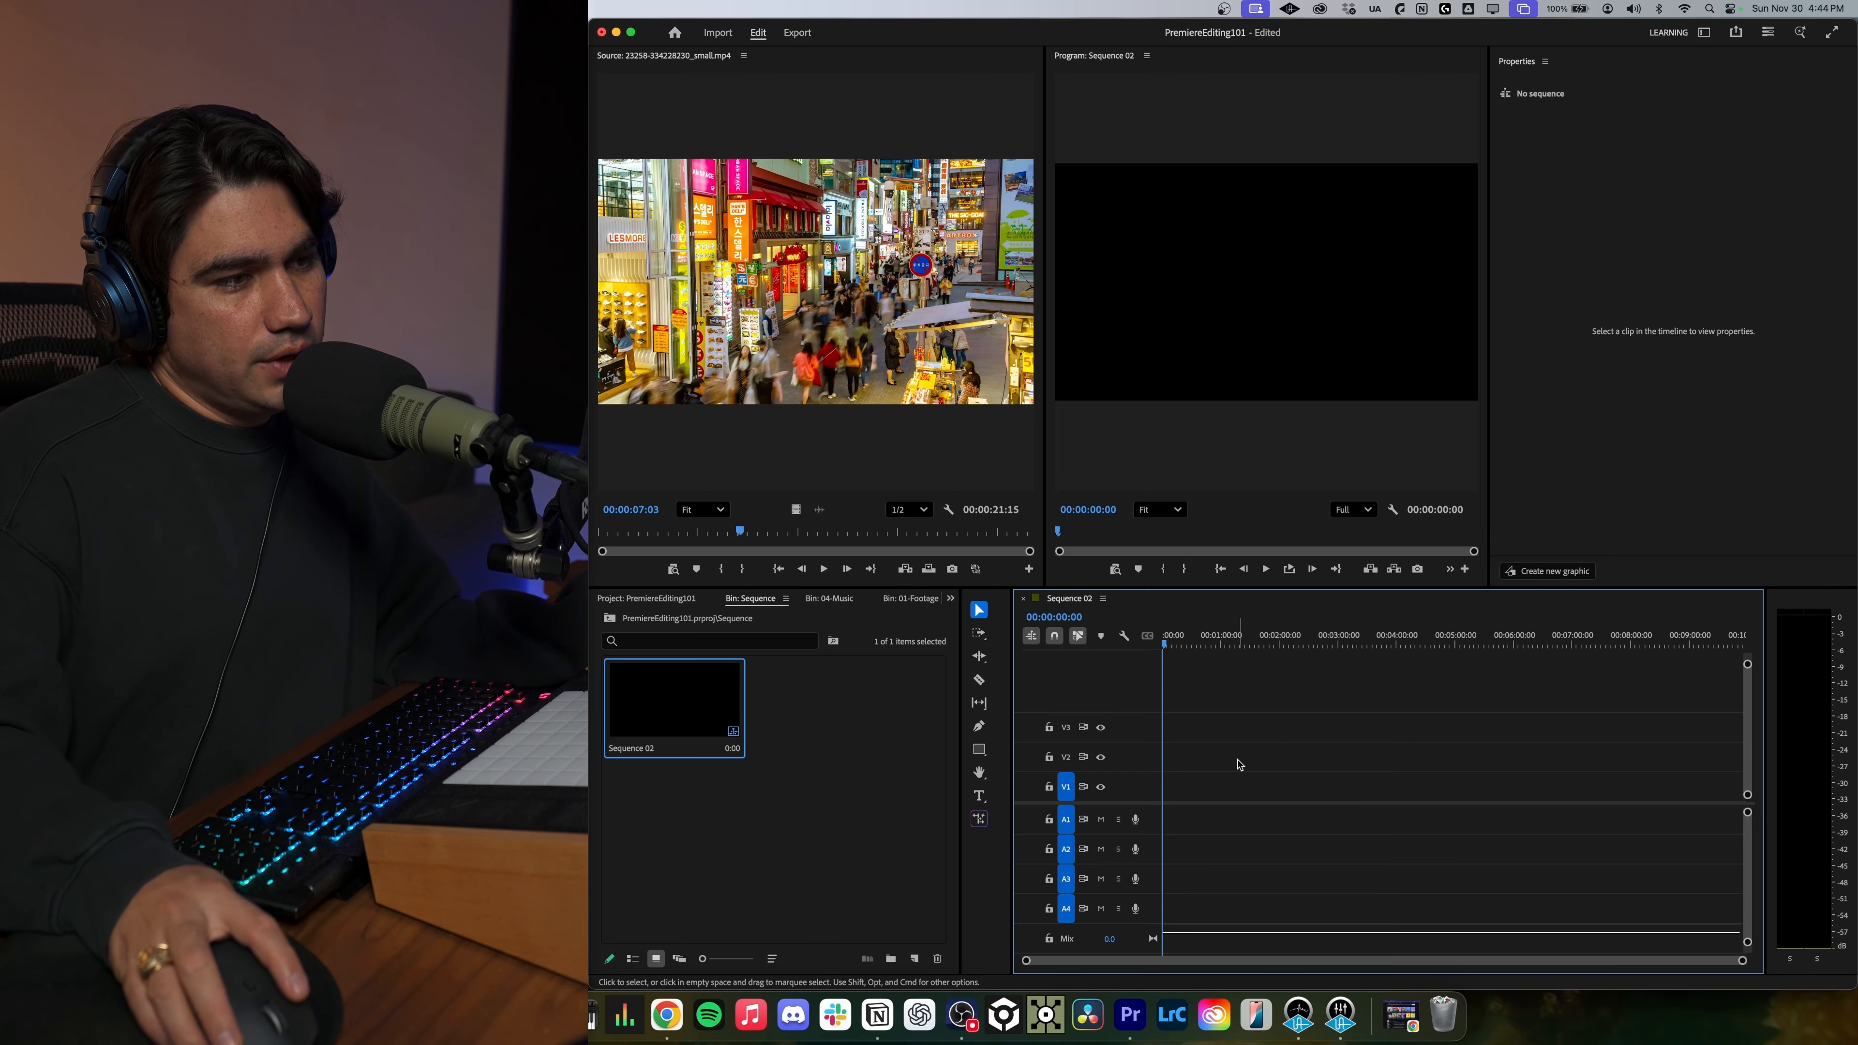
# Show the 01-Footage bin's clips as thumbnails and preview the two night aerial traffic clips in the Source monitor.
pyautogui.click(910, 598)
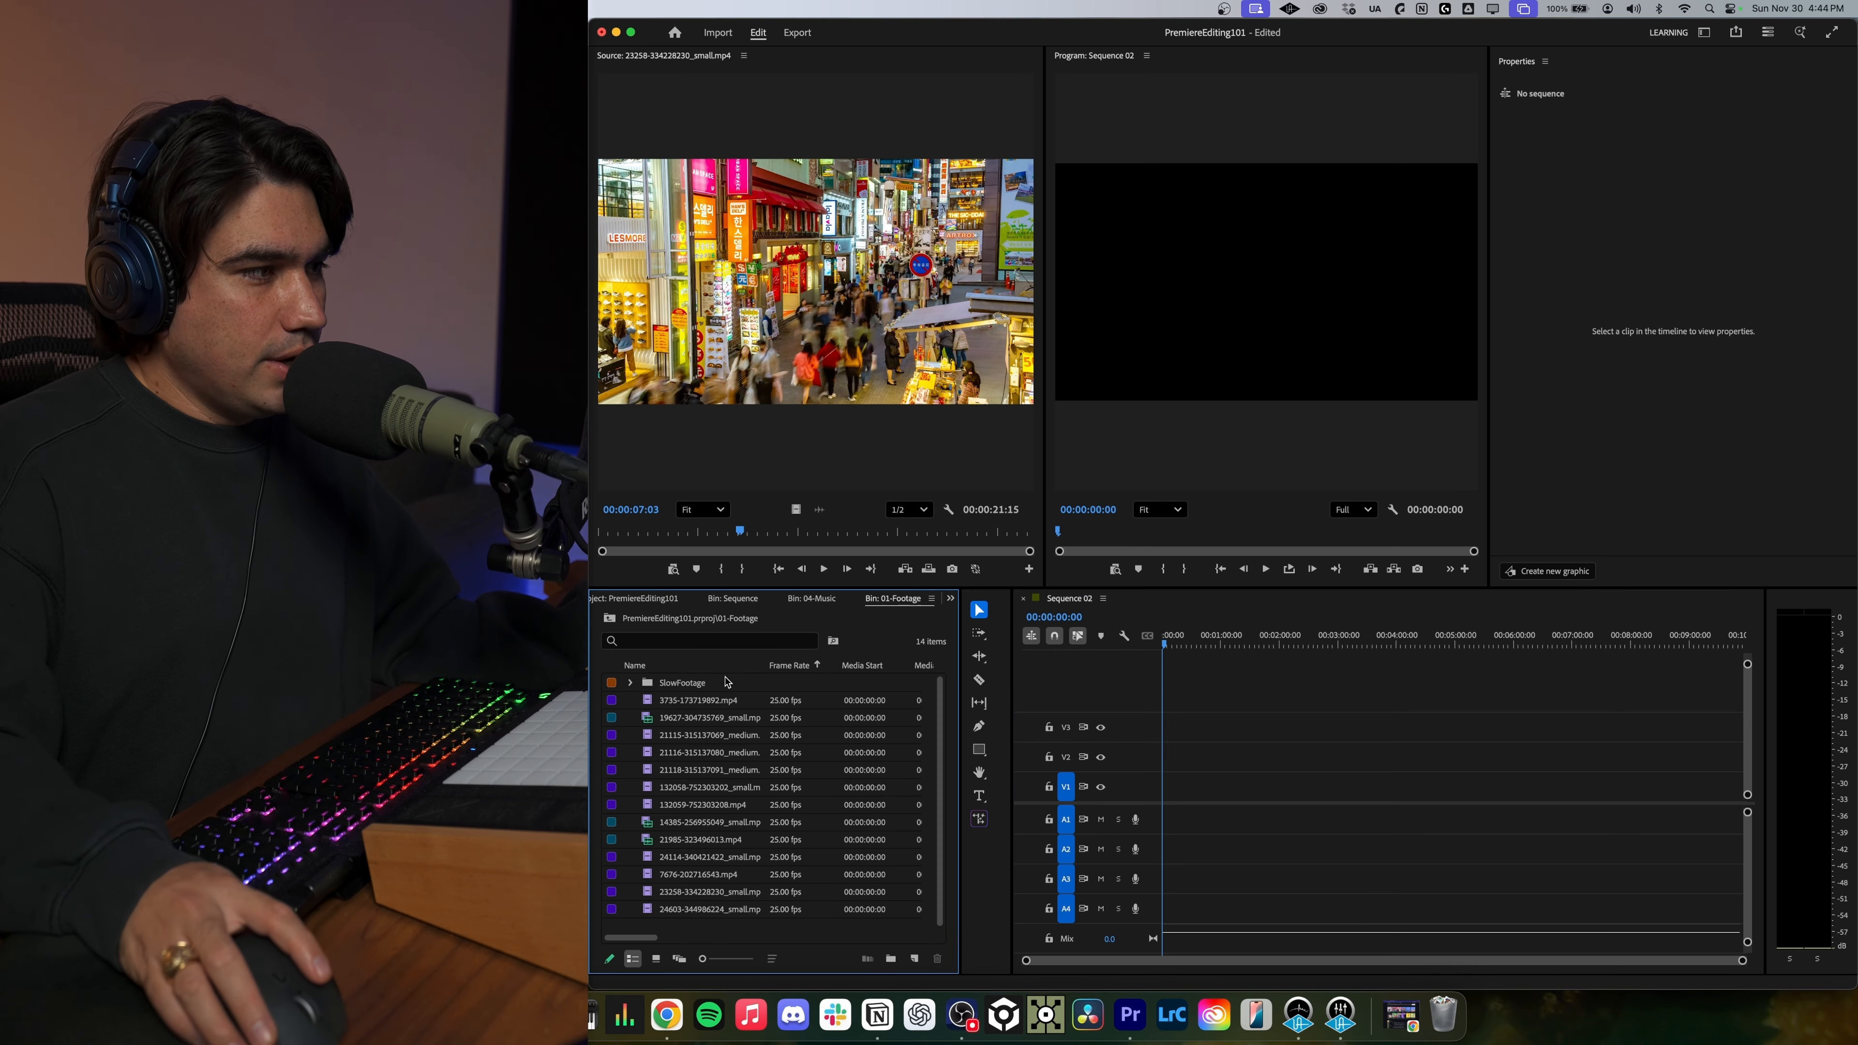
pyautogui.click(656, 960)
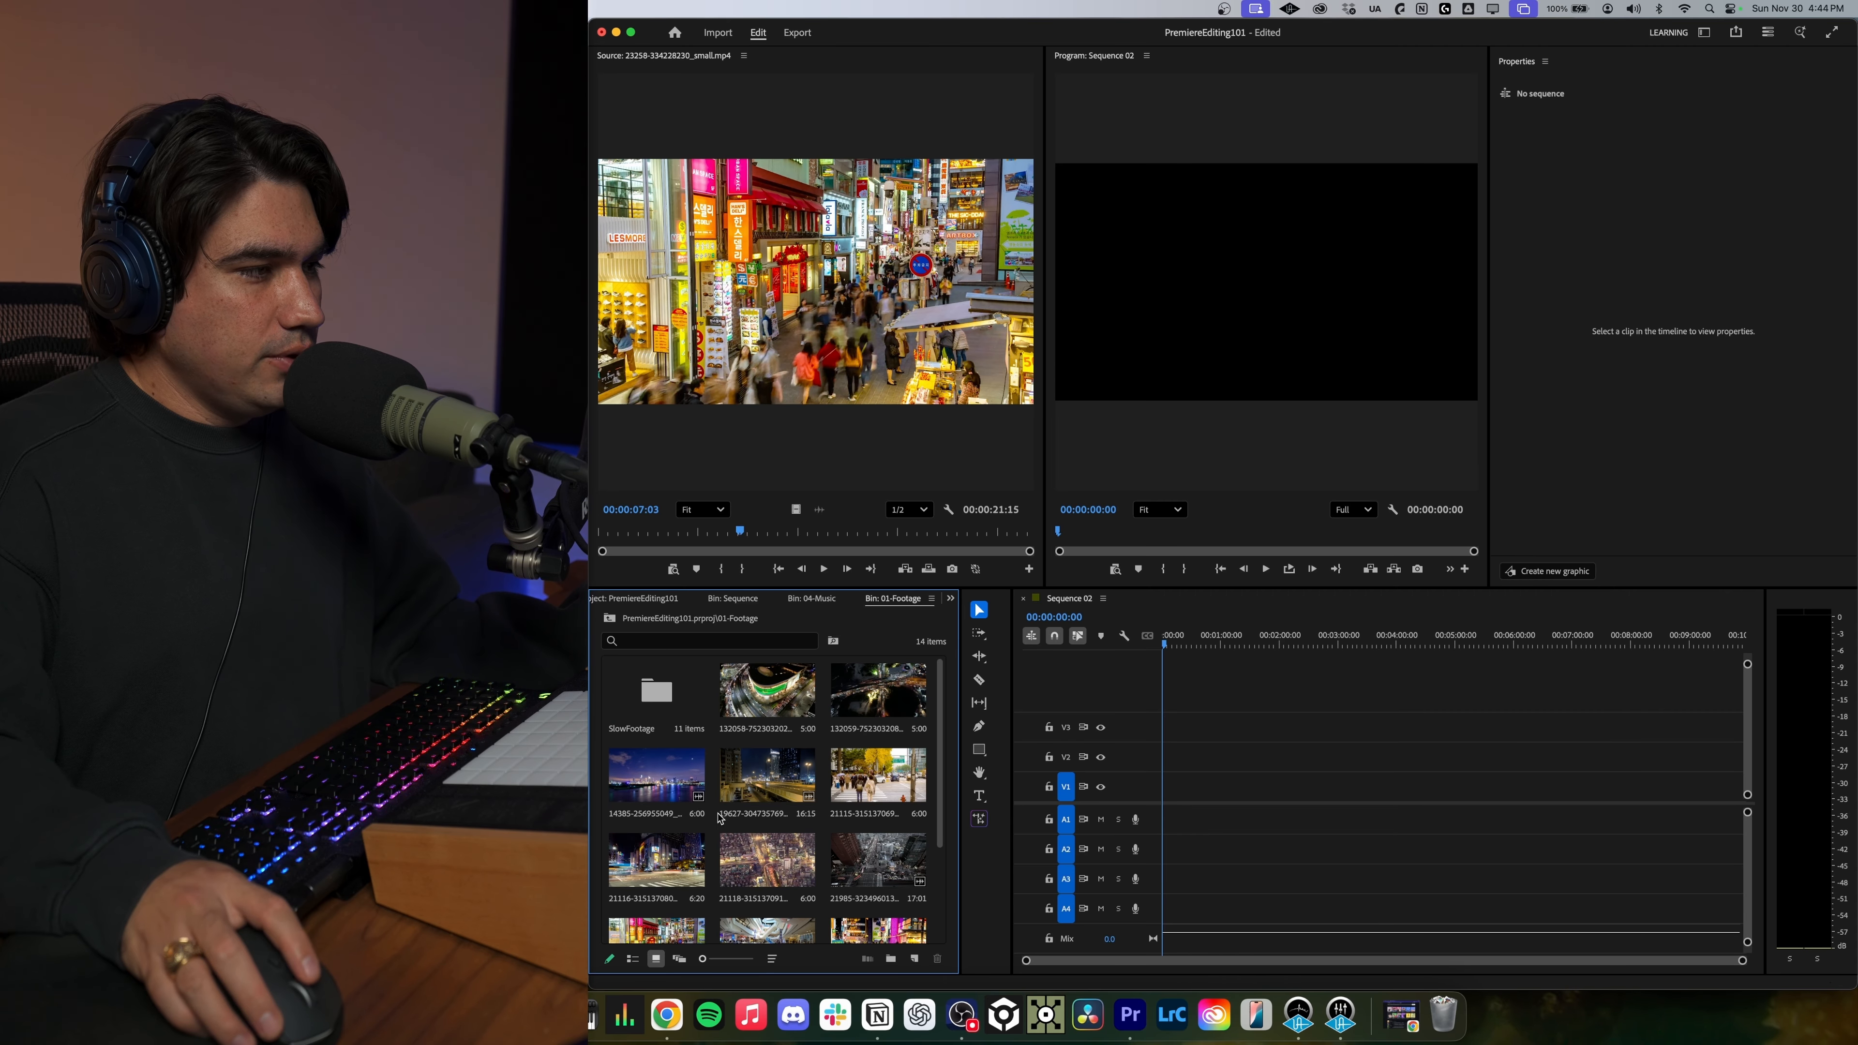
pyautogui.doubleClick(772, 705)
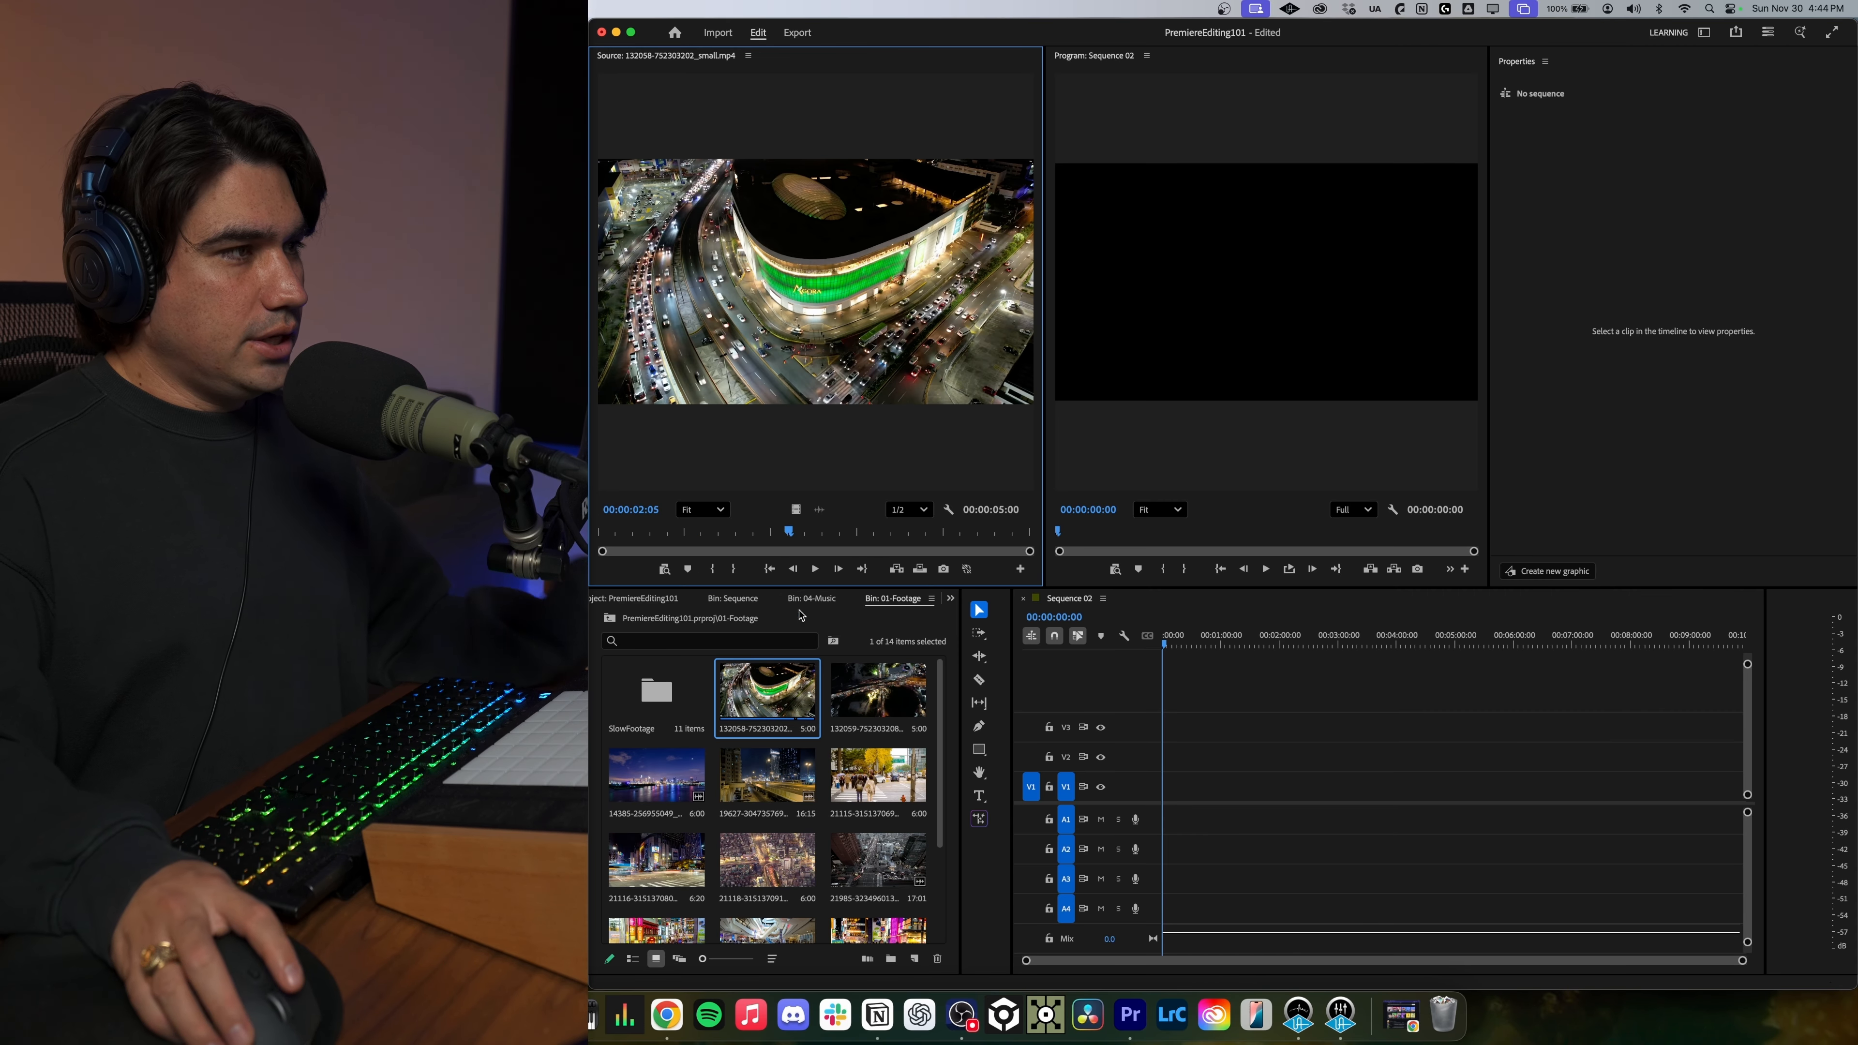
pyautogui.moveTo(781, 531); pyautogui.dragTo(598, 532)
pyautogui.press('space')
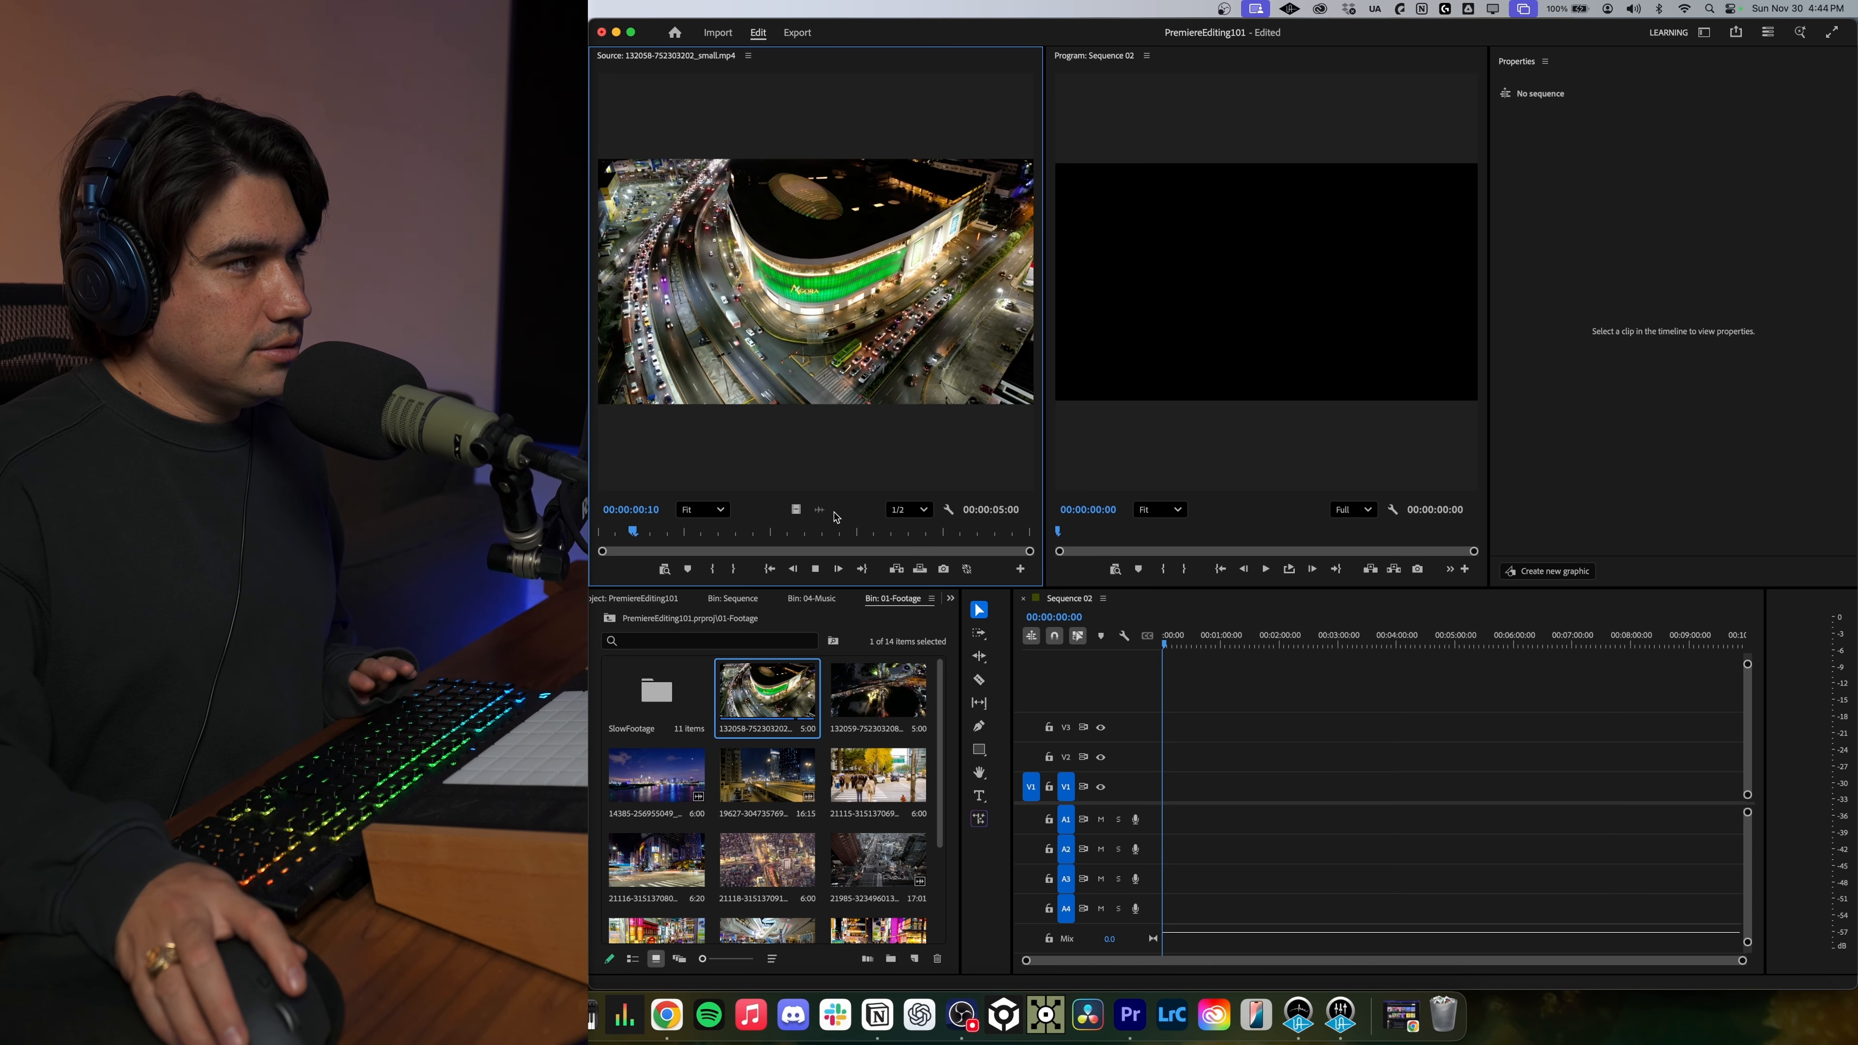
pyautogui.doubleClick(881, 701)
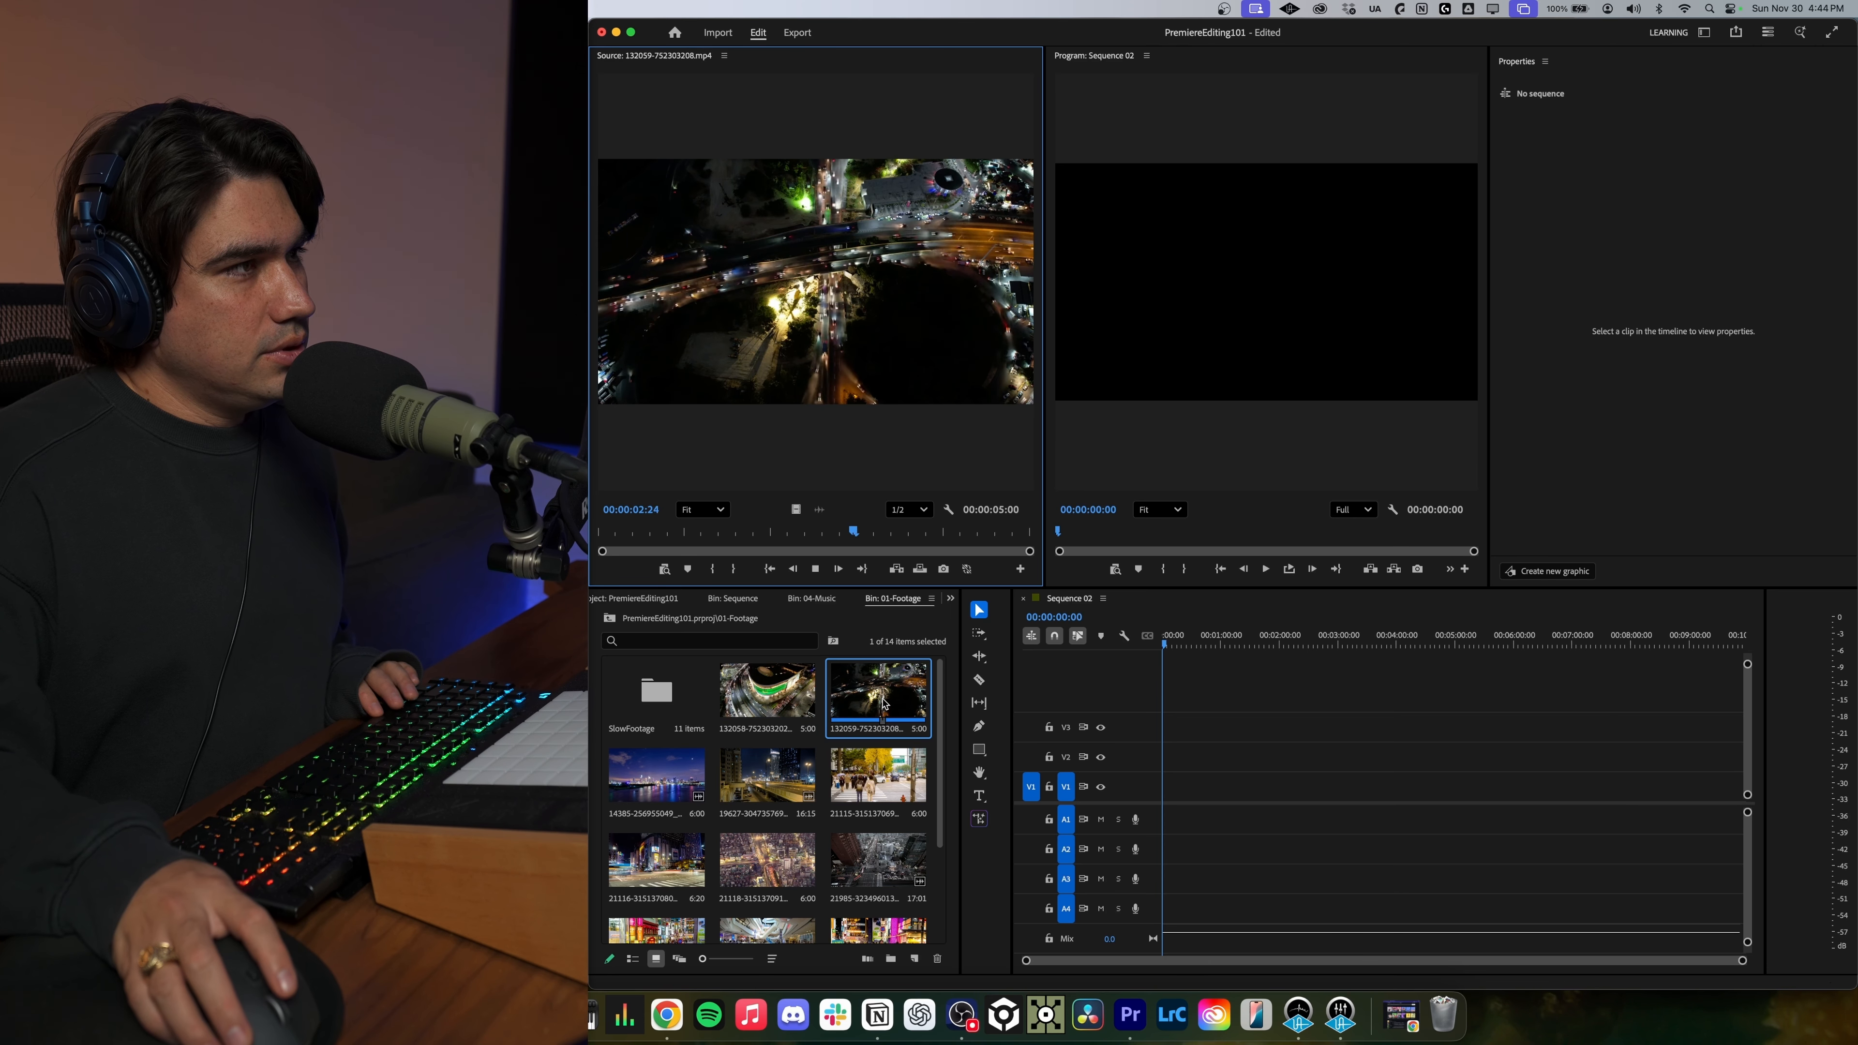
# Place the night skyline clip at the start of track V1 and the shorter Golden Time music from 04-Music on track A2.
pyautogui.click(646, 792)
pyautogui.doubleClick(645, 788)
pyautogui.press('space')
pyautogui.moveTo(644, 787); pyautogui.dragTo(1165, 786)
pyautogui.click(811, 598)
pyautogui.moveTo(674, 699); pyautogui.dragTo(1159, 848)
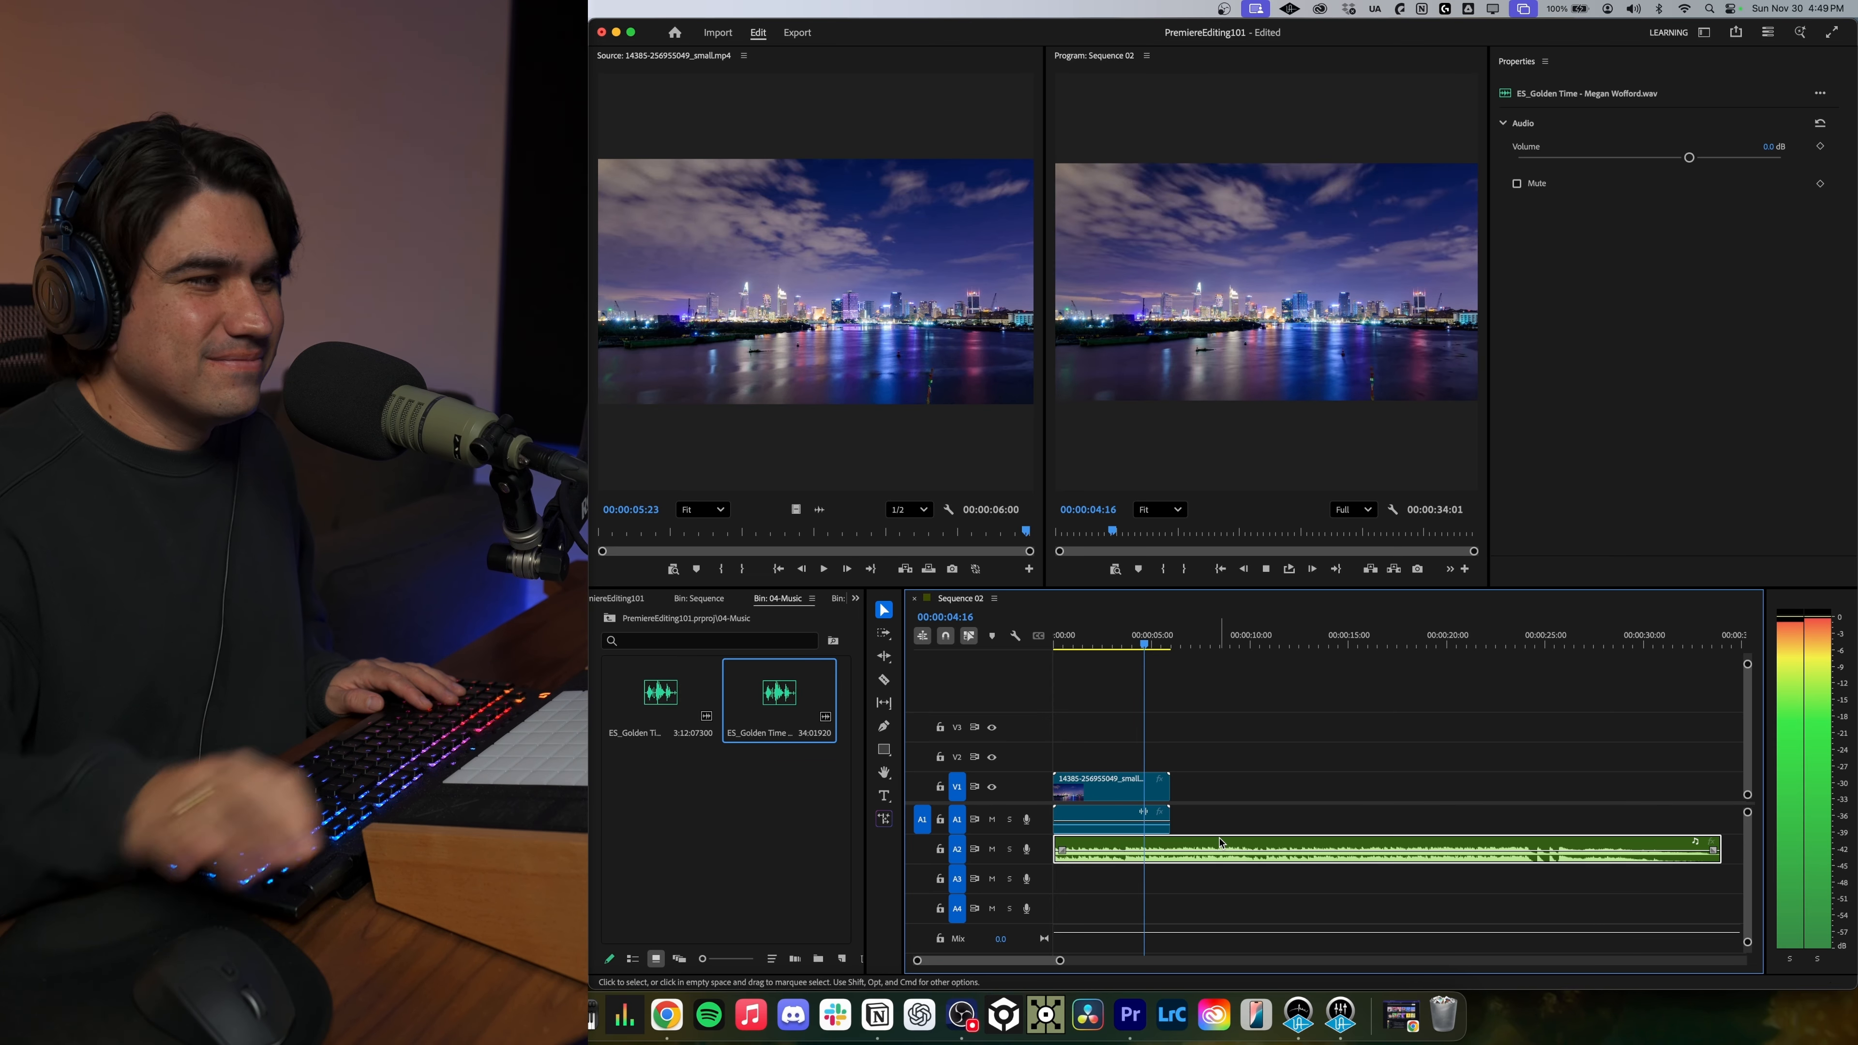
# Return to the 01-Footage bin from the project's root level and look through its clips.
pyautogui.click(698, 597)
pyautogui.click(635, 598)
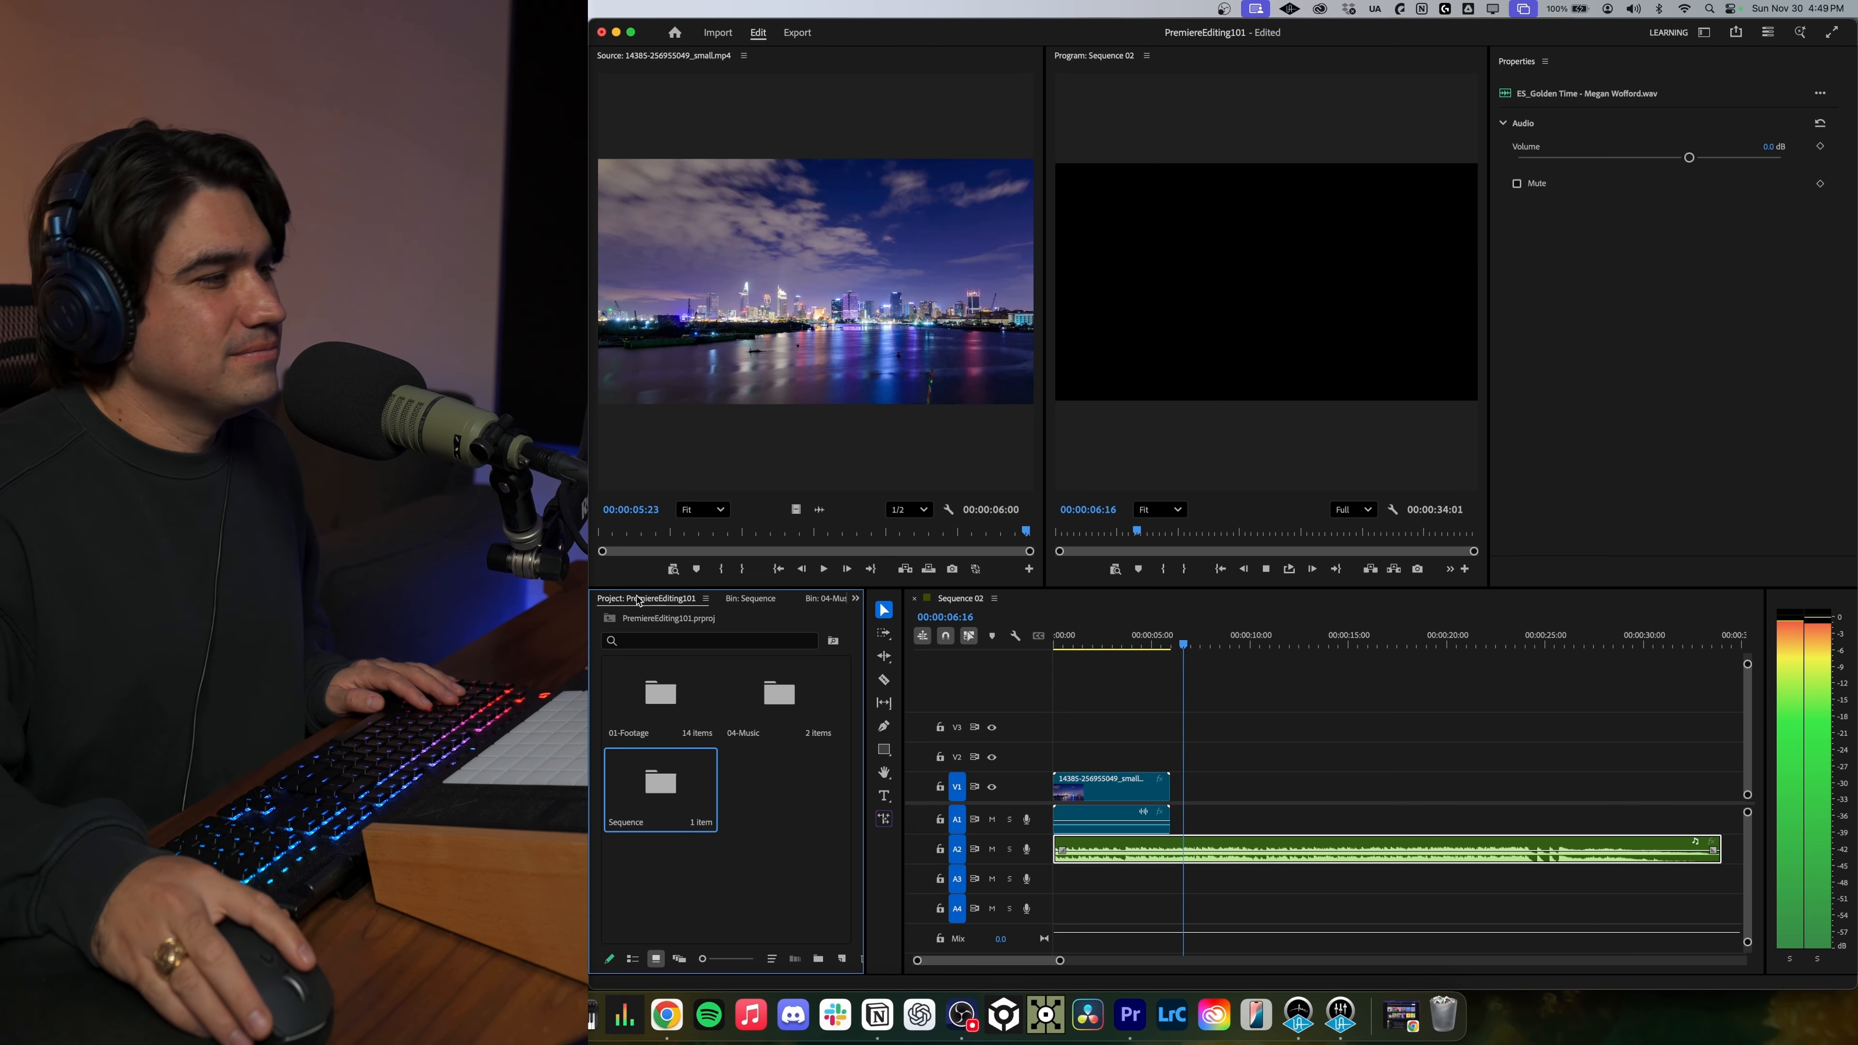
pyautogui.click(750, 858)
pyautogui.doubleClick(679, 711)
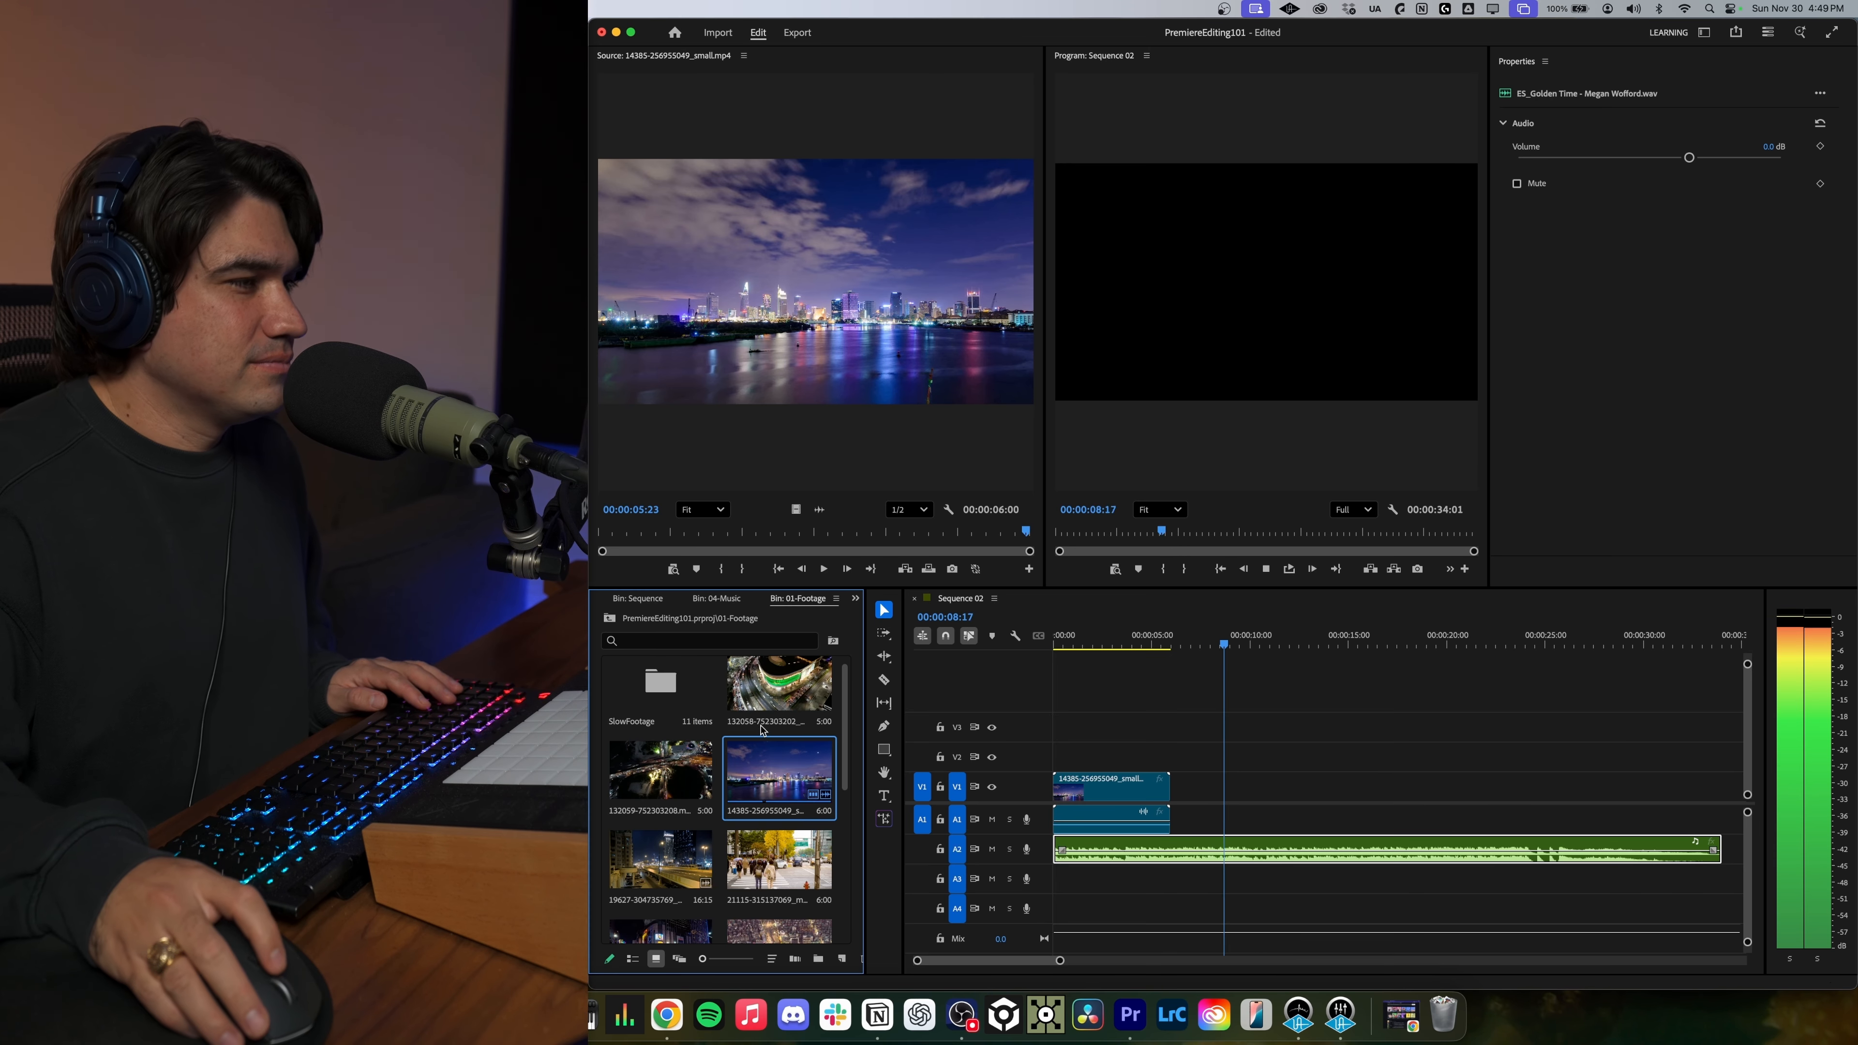
pyautogui.click(766, 691)
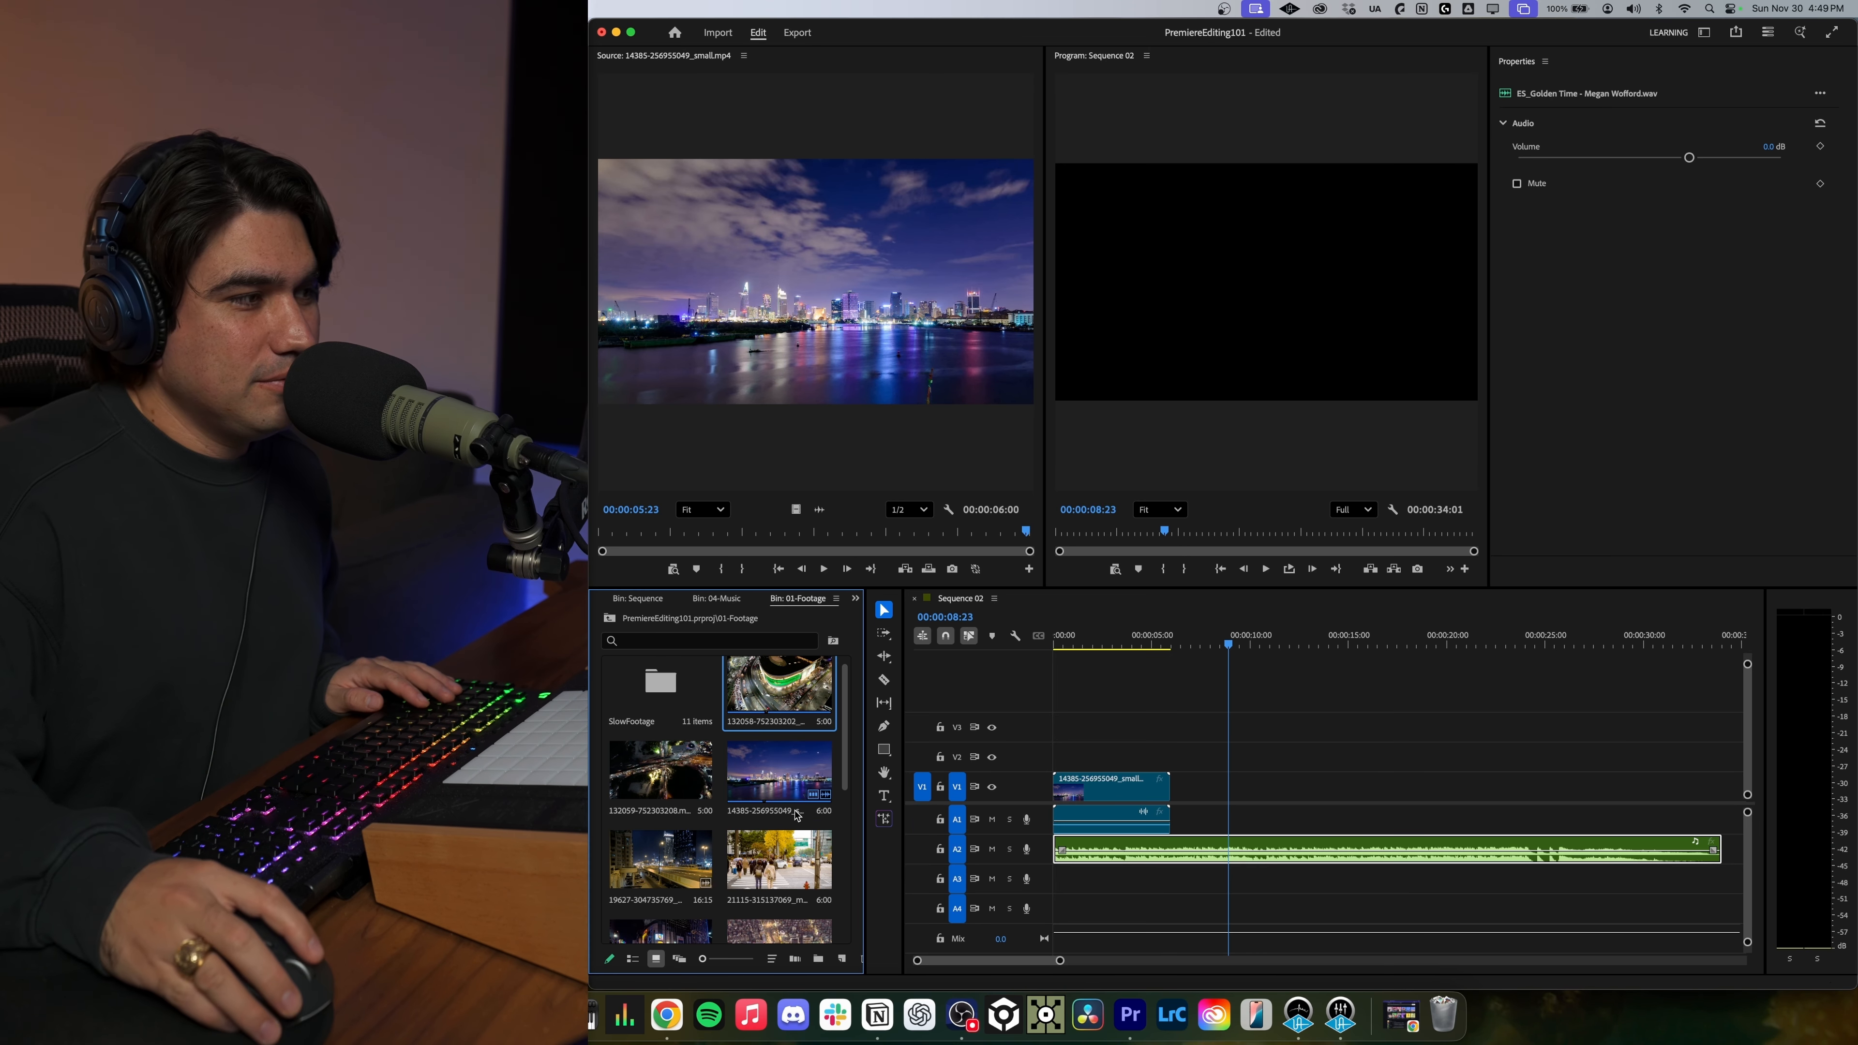
pyautogui.scroll(-5, 795, 808)
pyautogui.scroll(5, 795, 808)
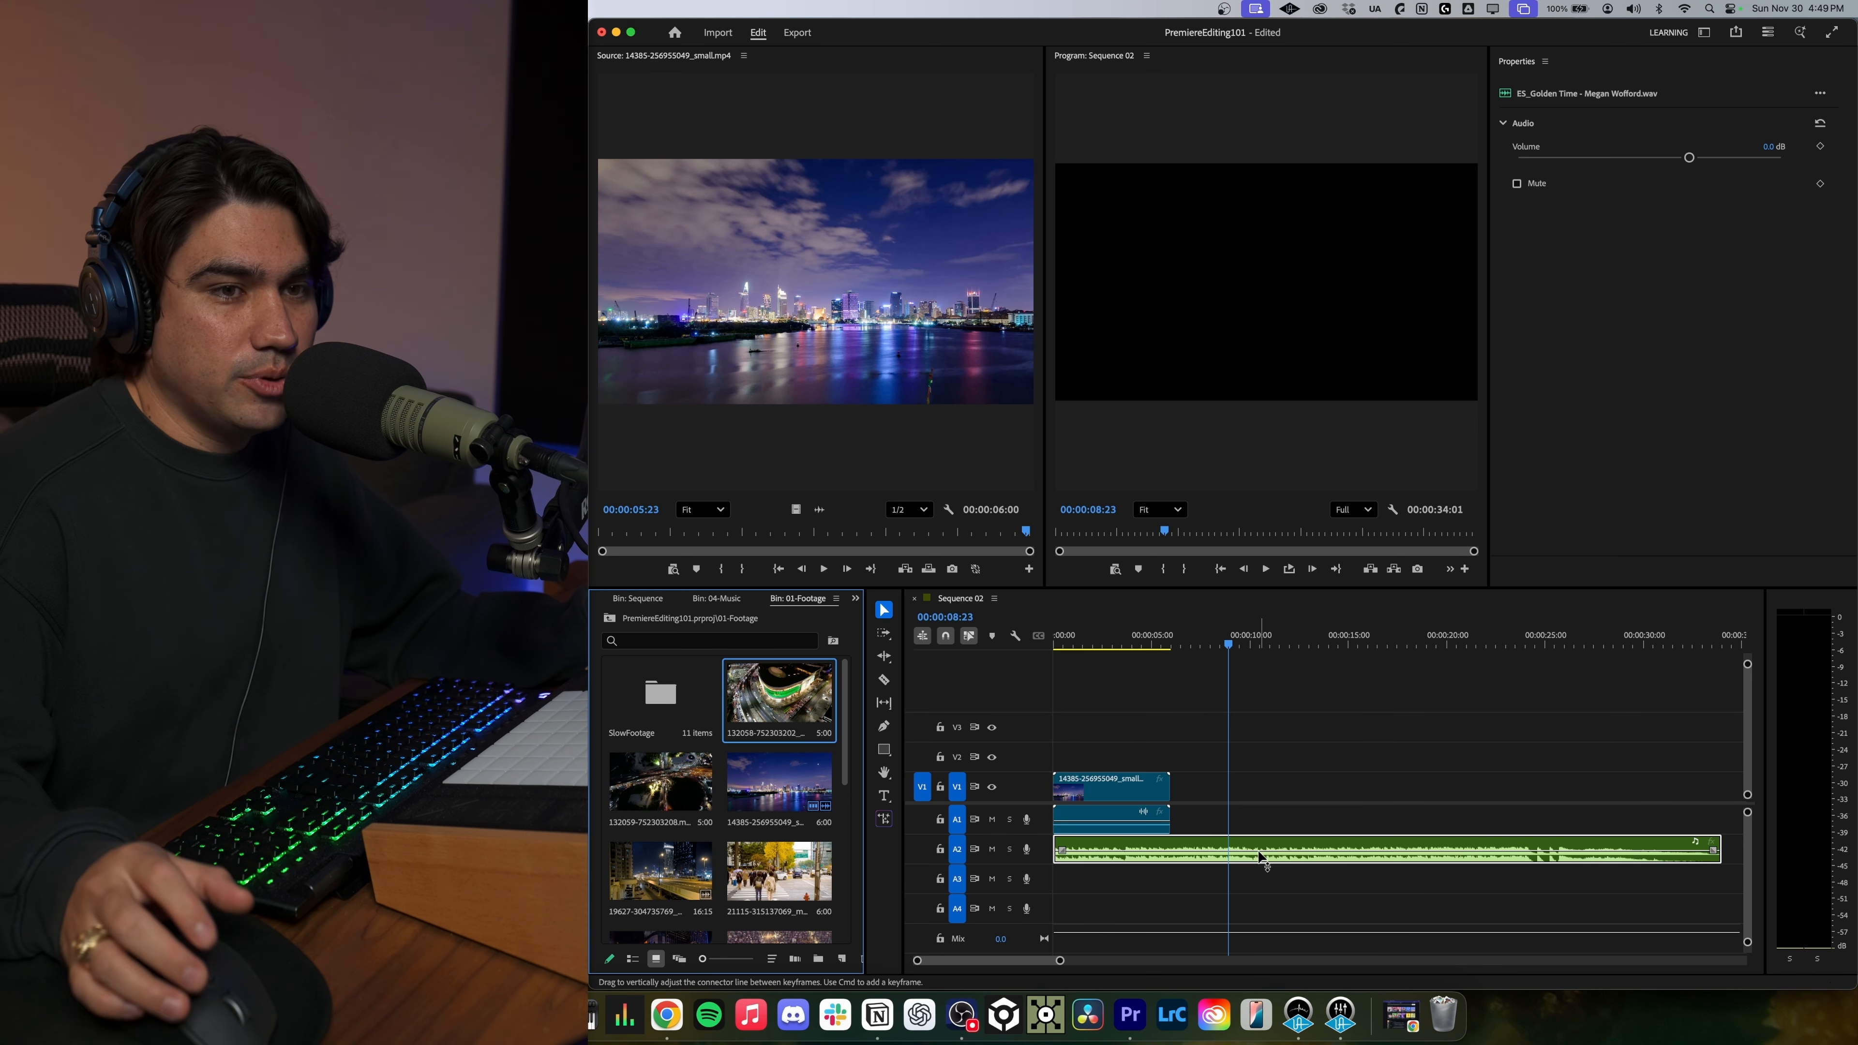
pyautogui.click(1221, 648)
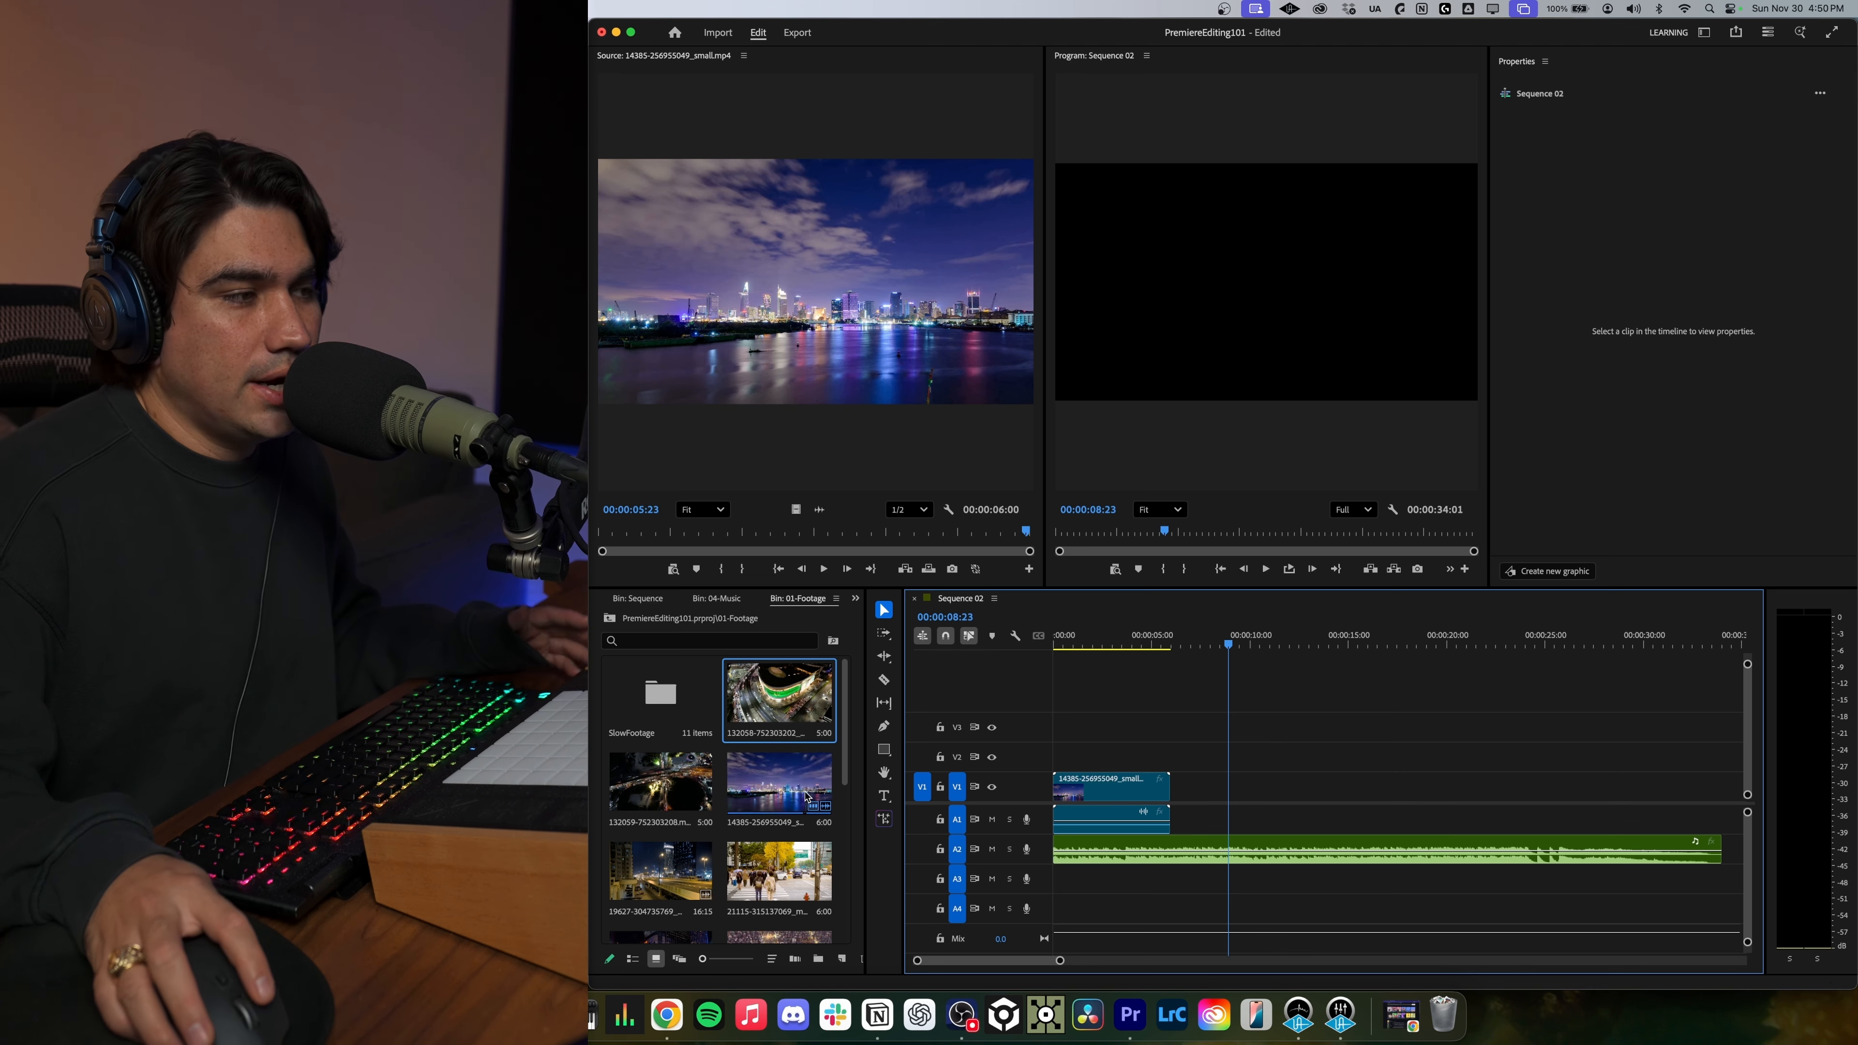
pyautogui.moveTo(772, 787)
pyautogui.mouseDown()
pyautogui.moveTo(1203, 798)
pyautogui.moveTo(780, 777)
pyautogui.mouseUp()
pyautogui.doubleClick(767, 768)
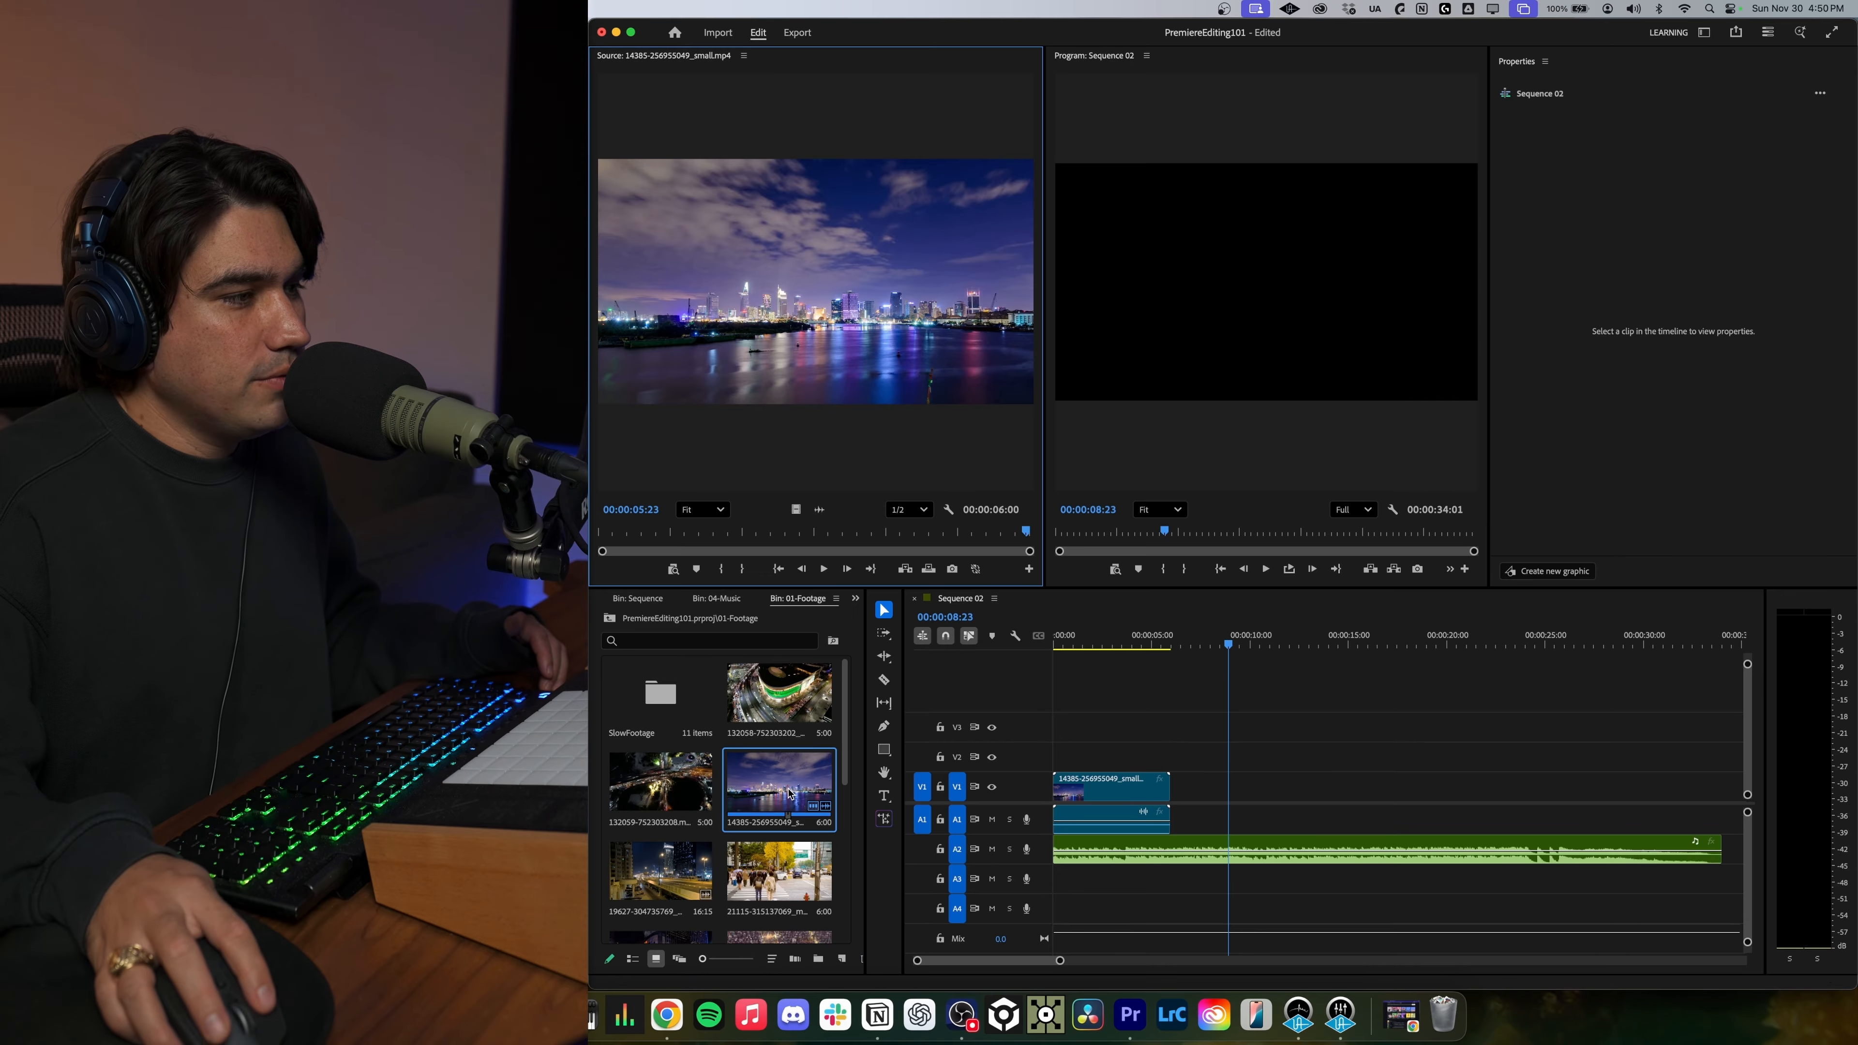
pyautogui.doubleClick(674, 877)
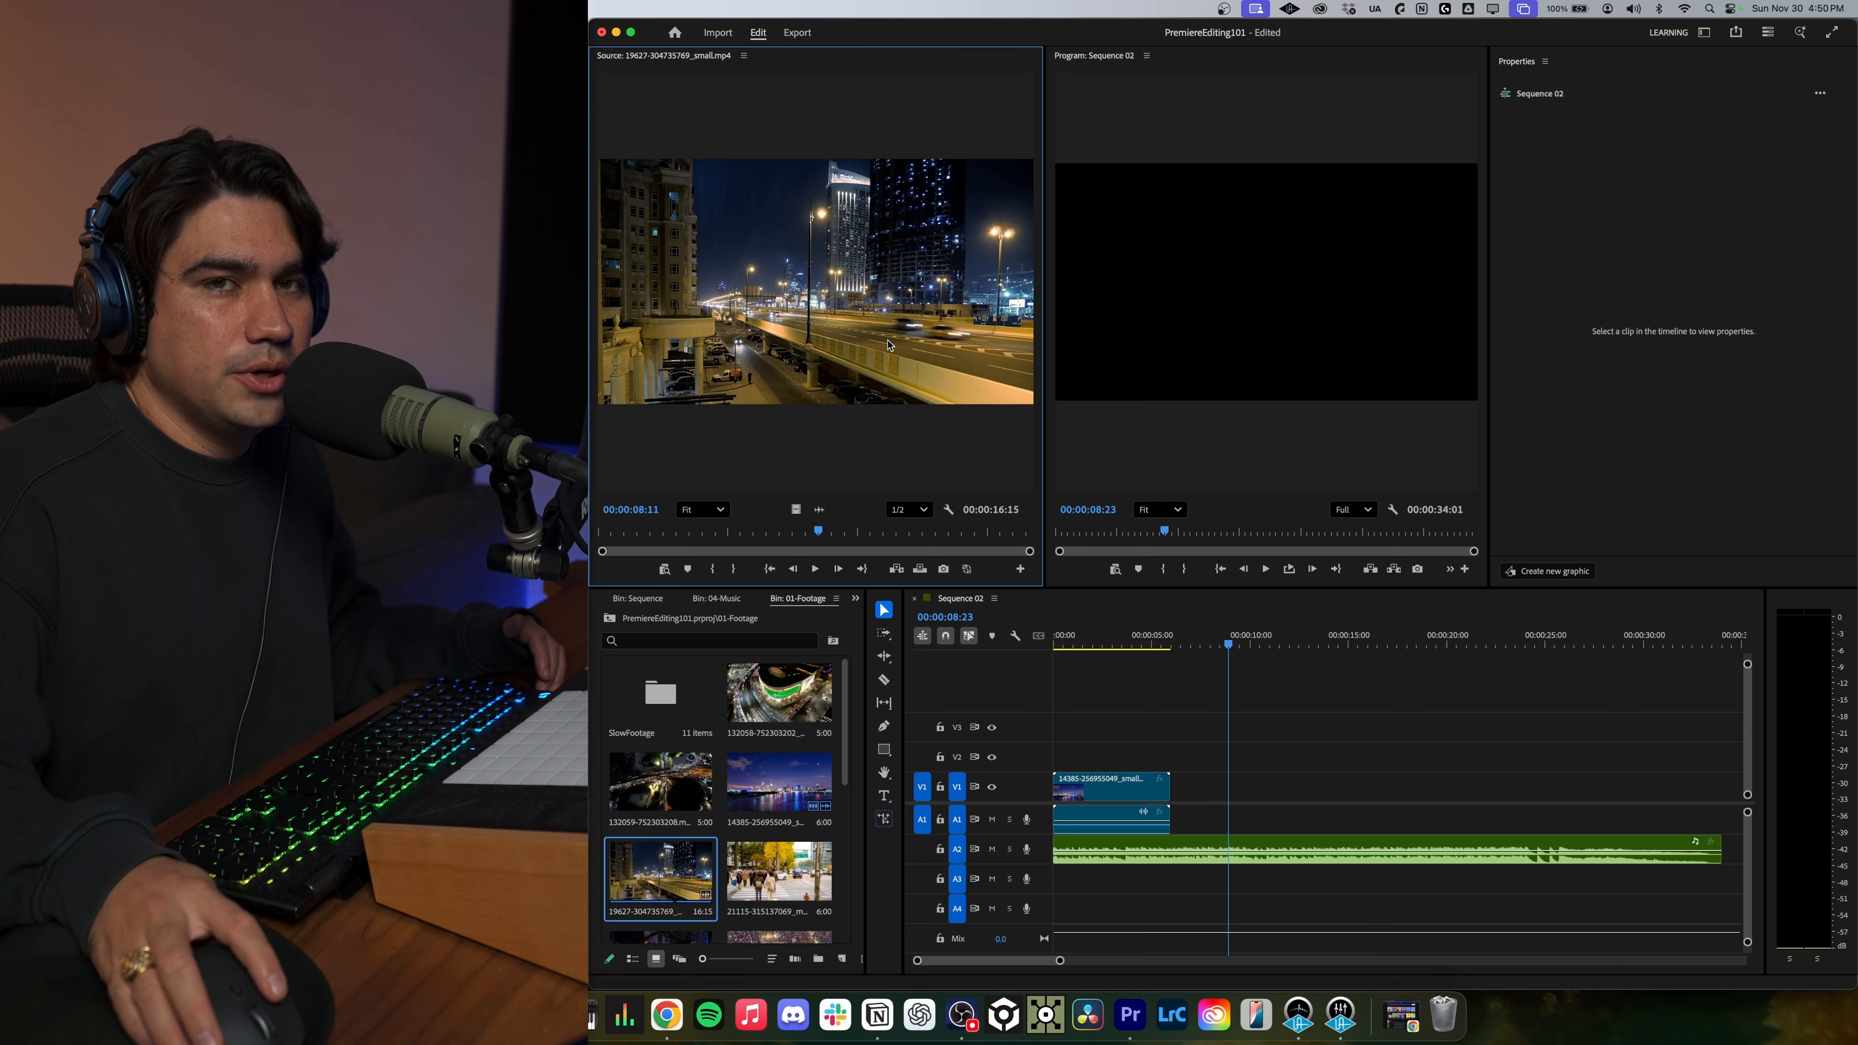
pyautogui.moveTo(752, 534); pyautogui.dragTo(1035, 547)
pyautogui.press('Home')
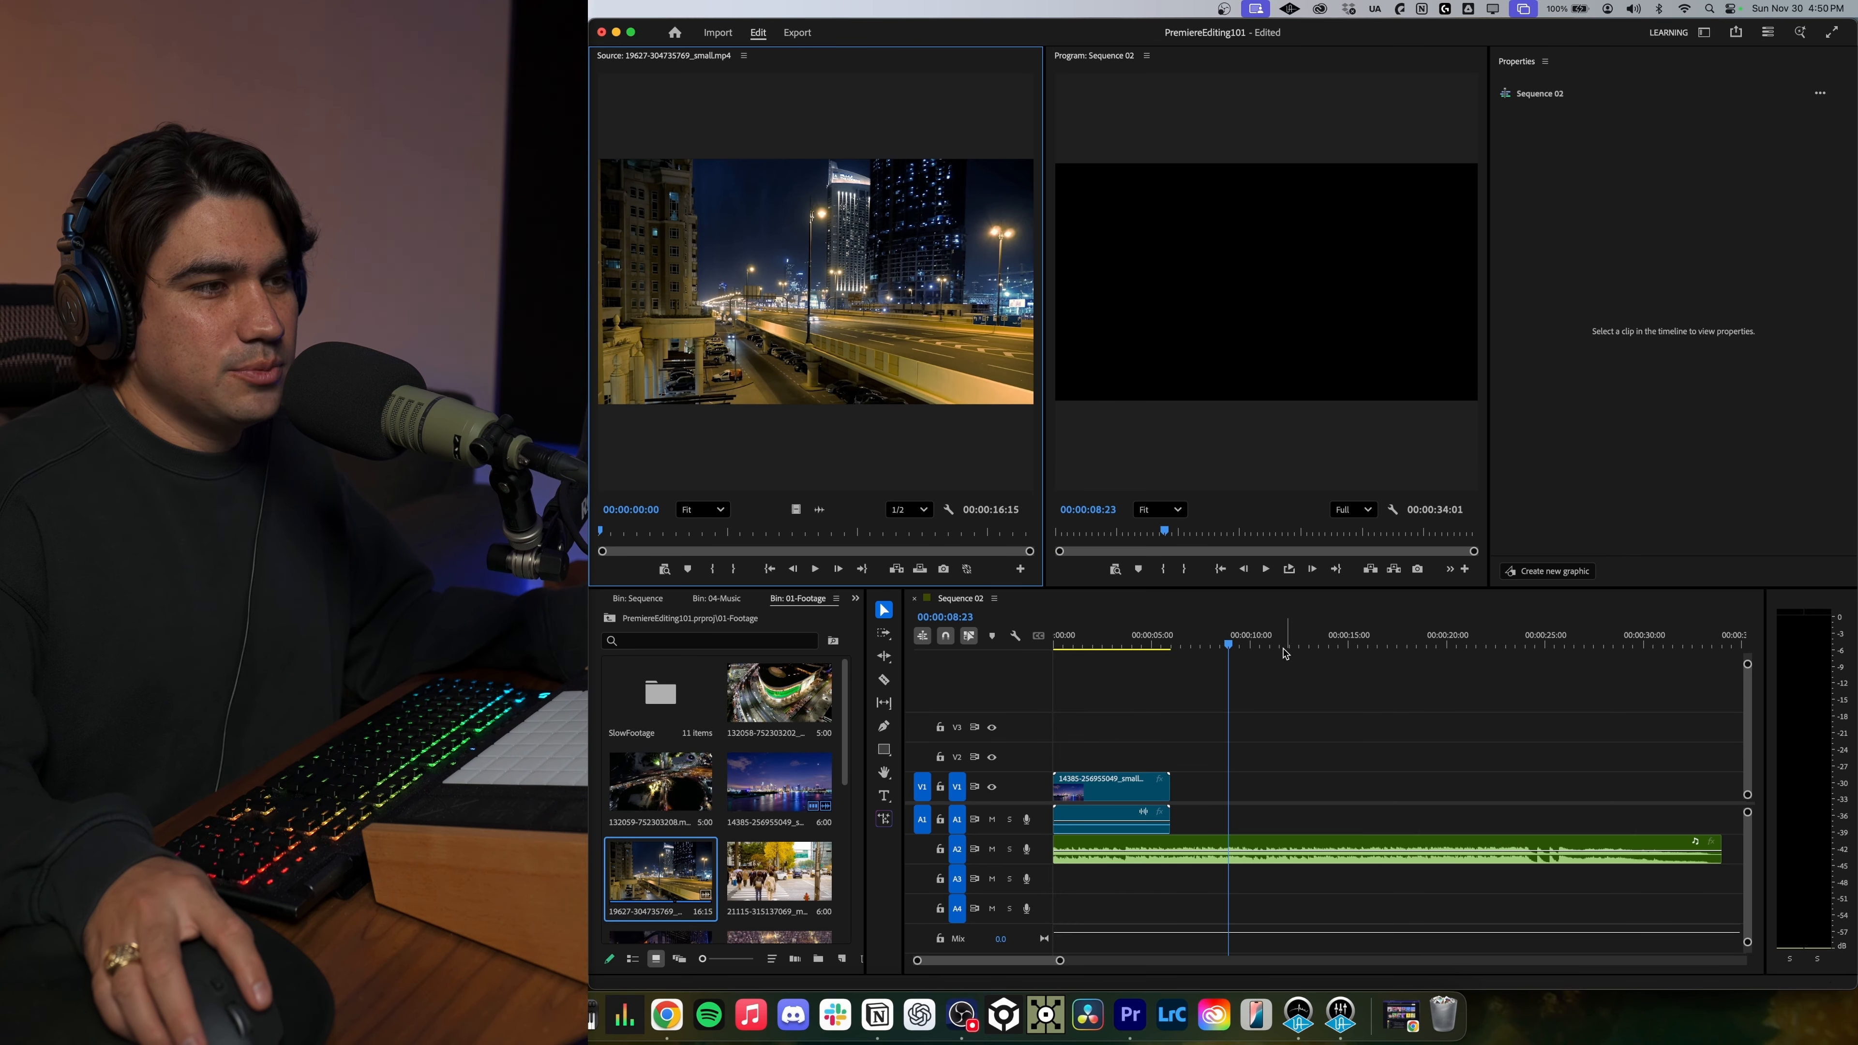
# Try the full night highway clip after the skyline clip on V1, play it back, and delete it from the sequence.
pyautogui.moveTo(796, 386); pyautogui.dragTo(1465, 783)
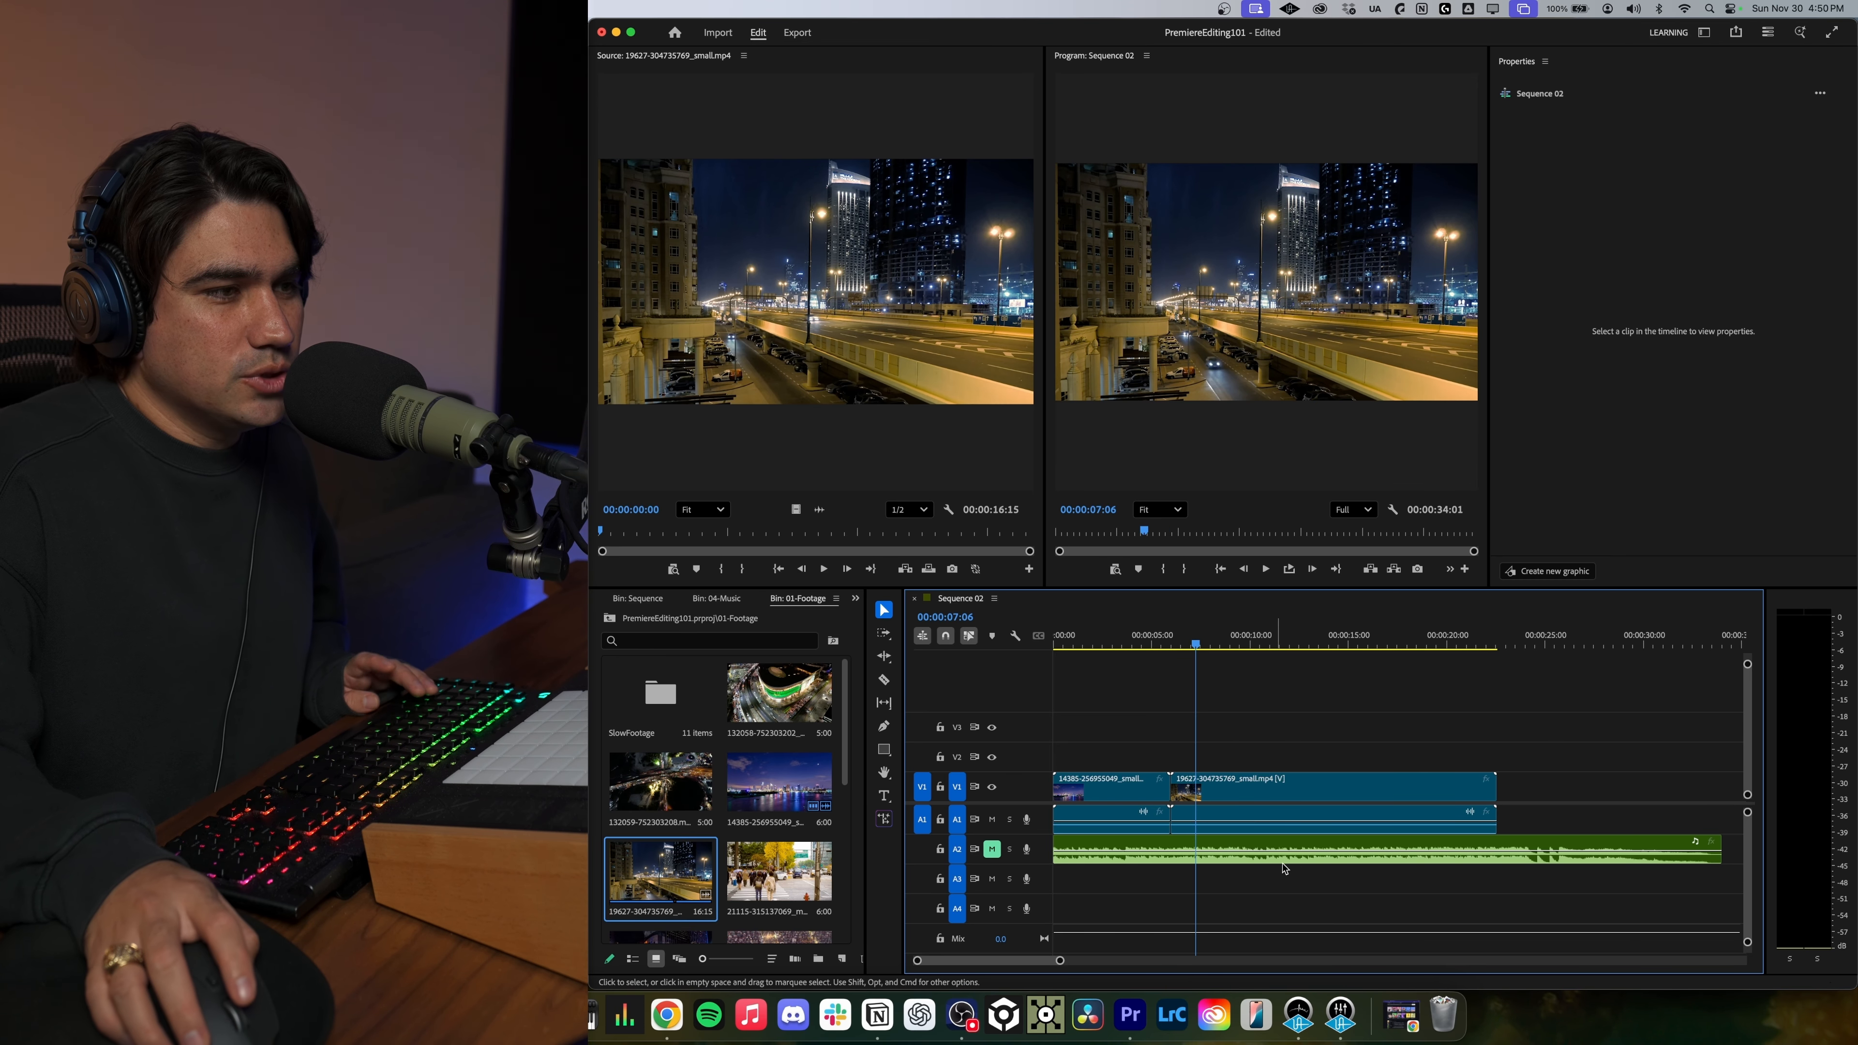
pyautogui.press('space')
pyautogui.click(1230, 361)
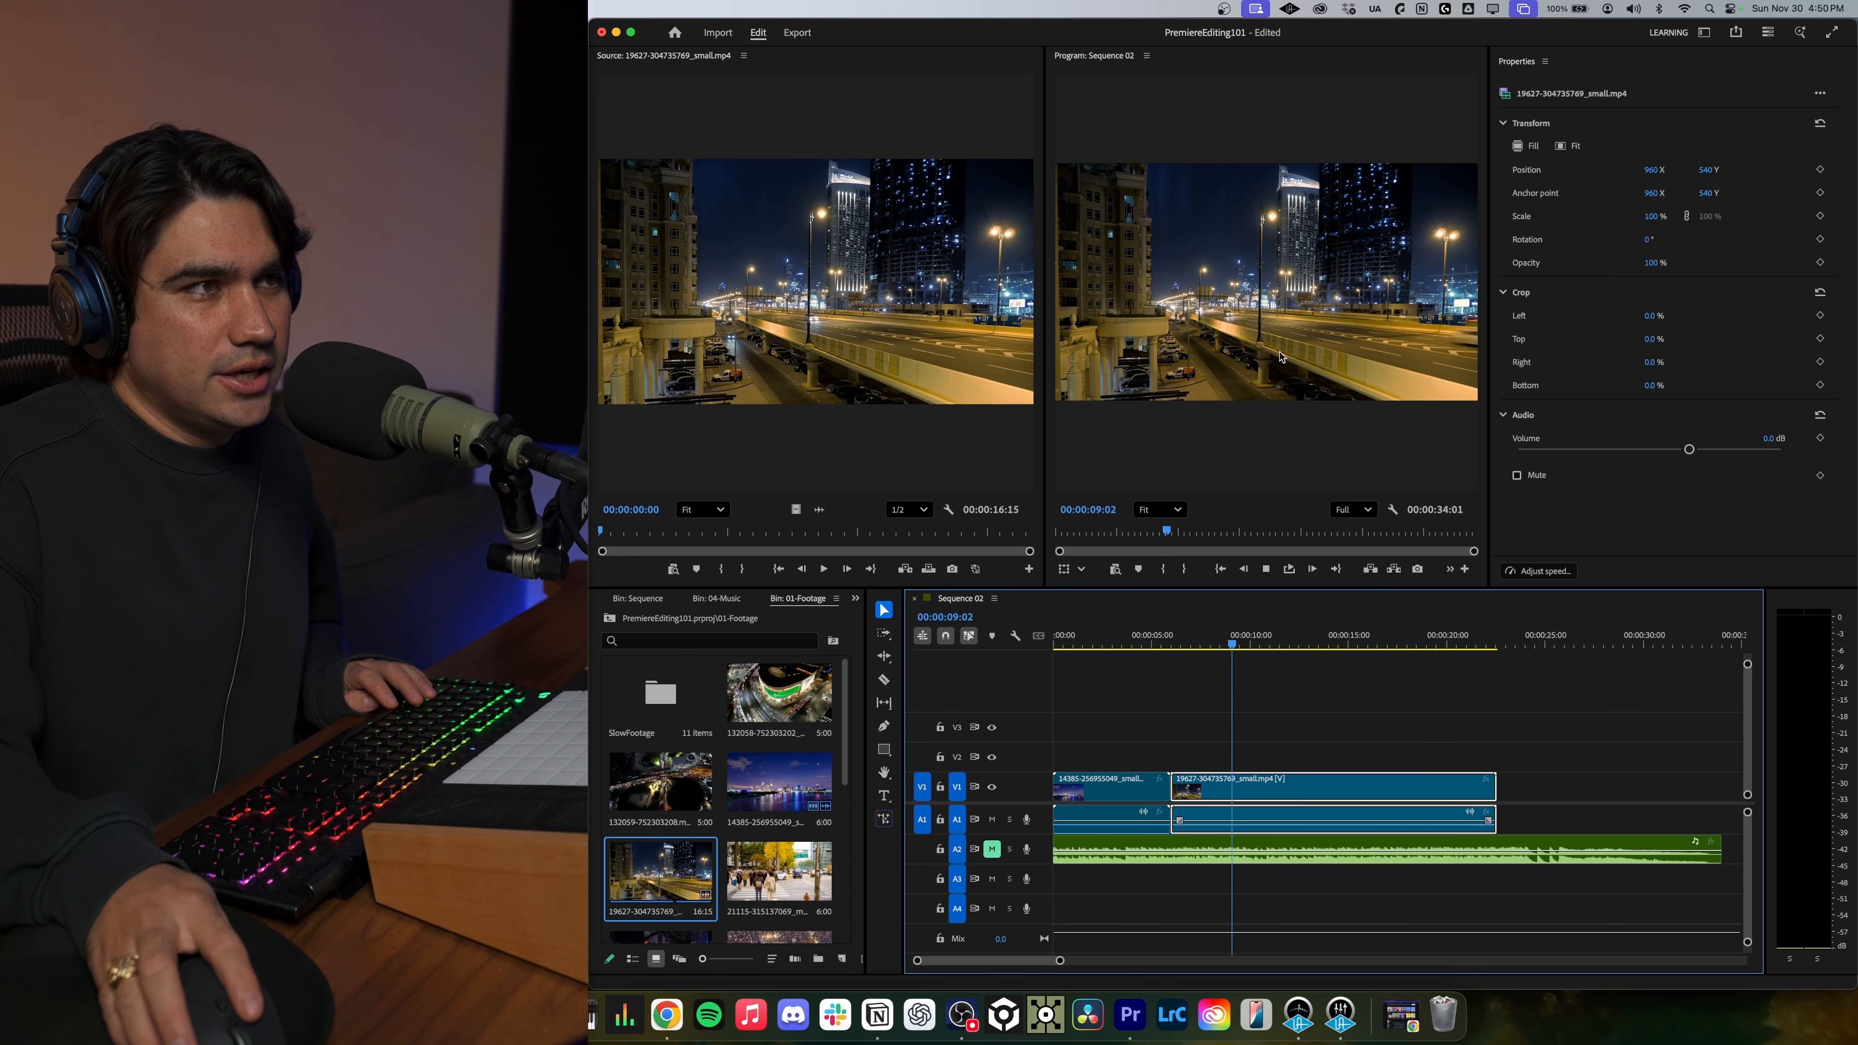
pyautogui.press('space')
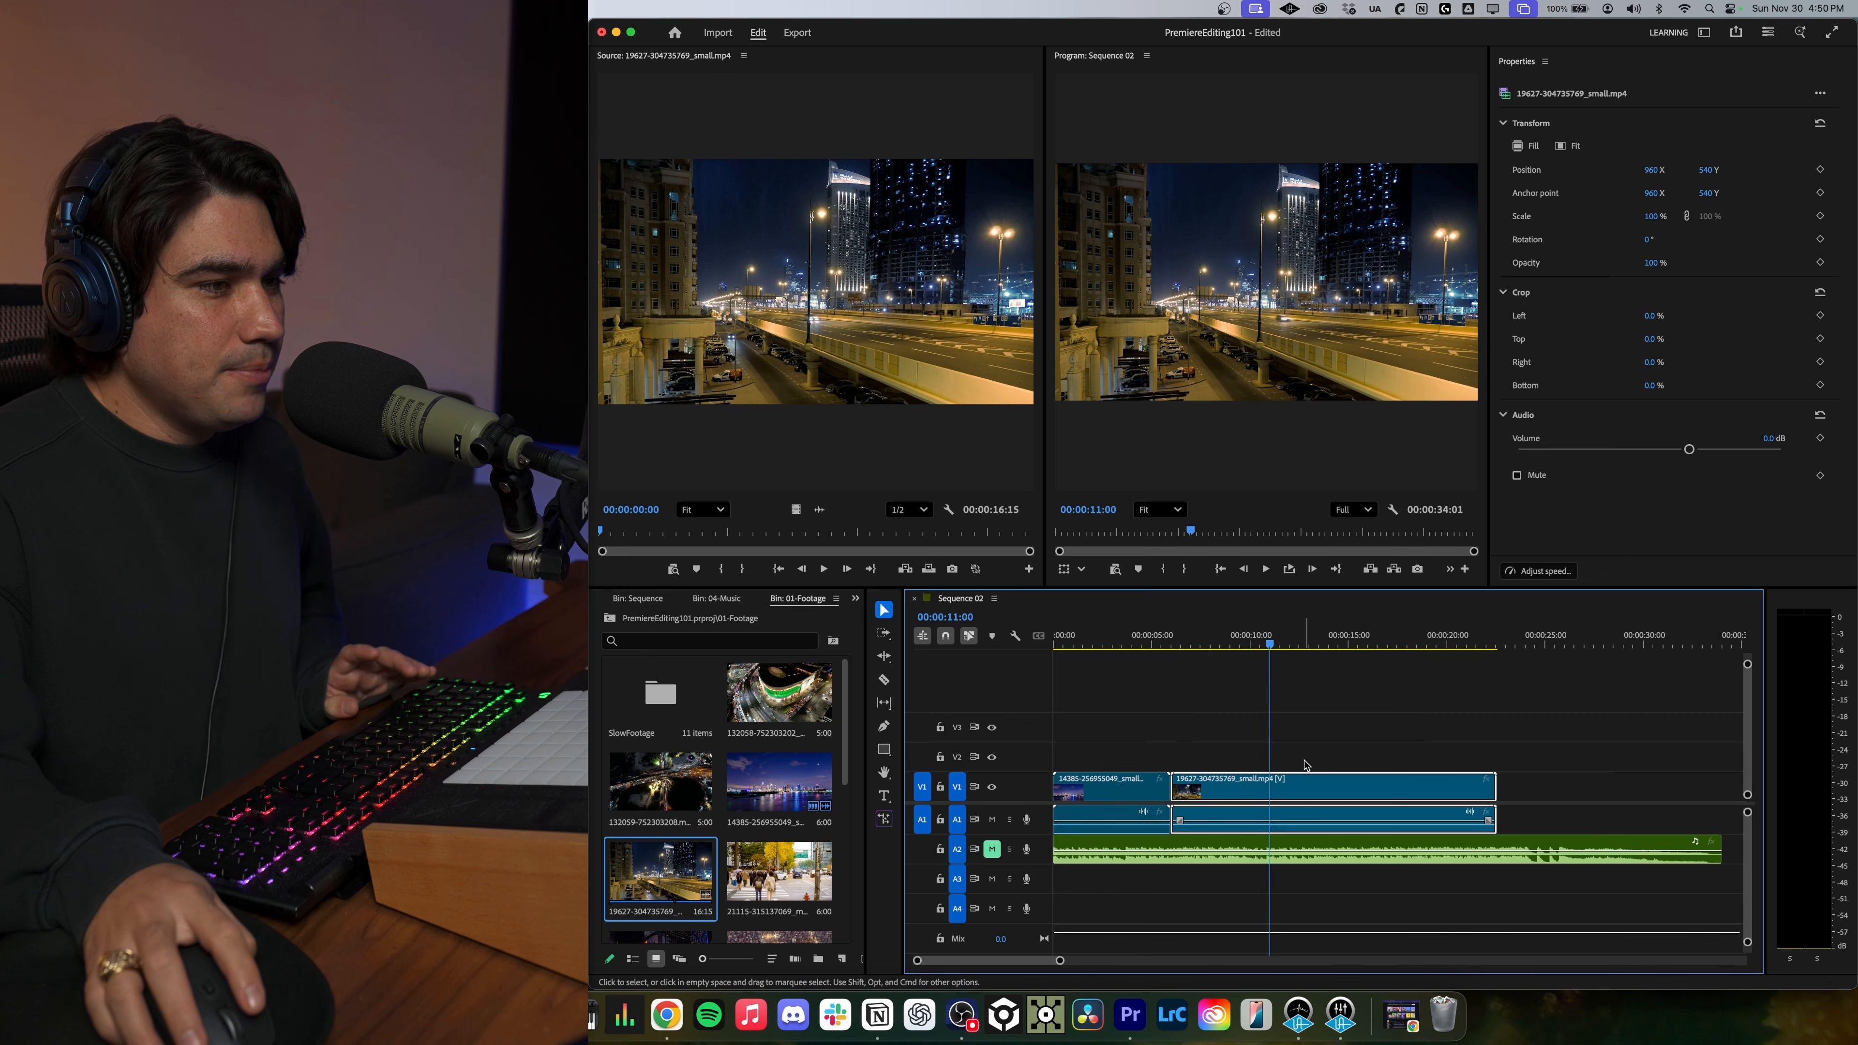
pyautogui.press('Delete')
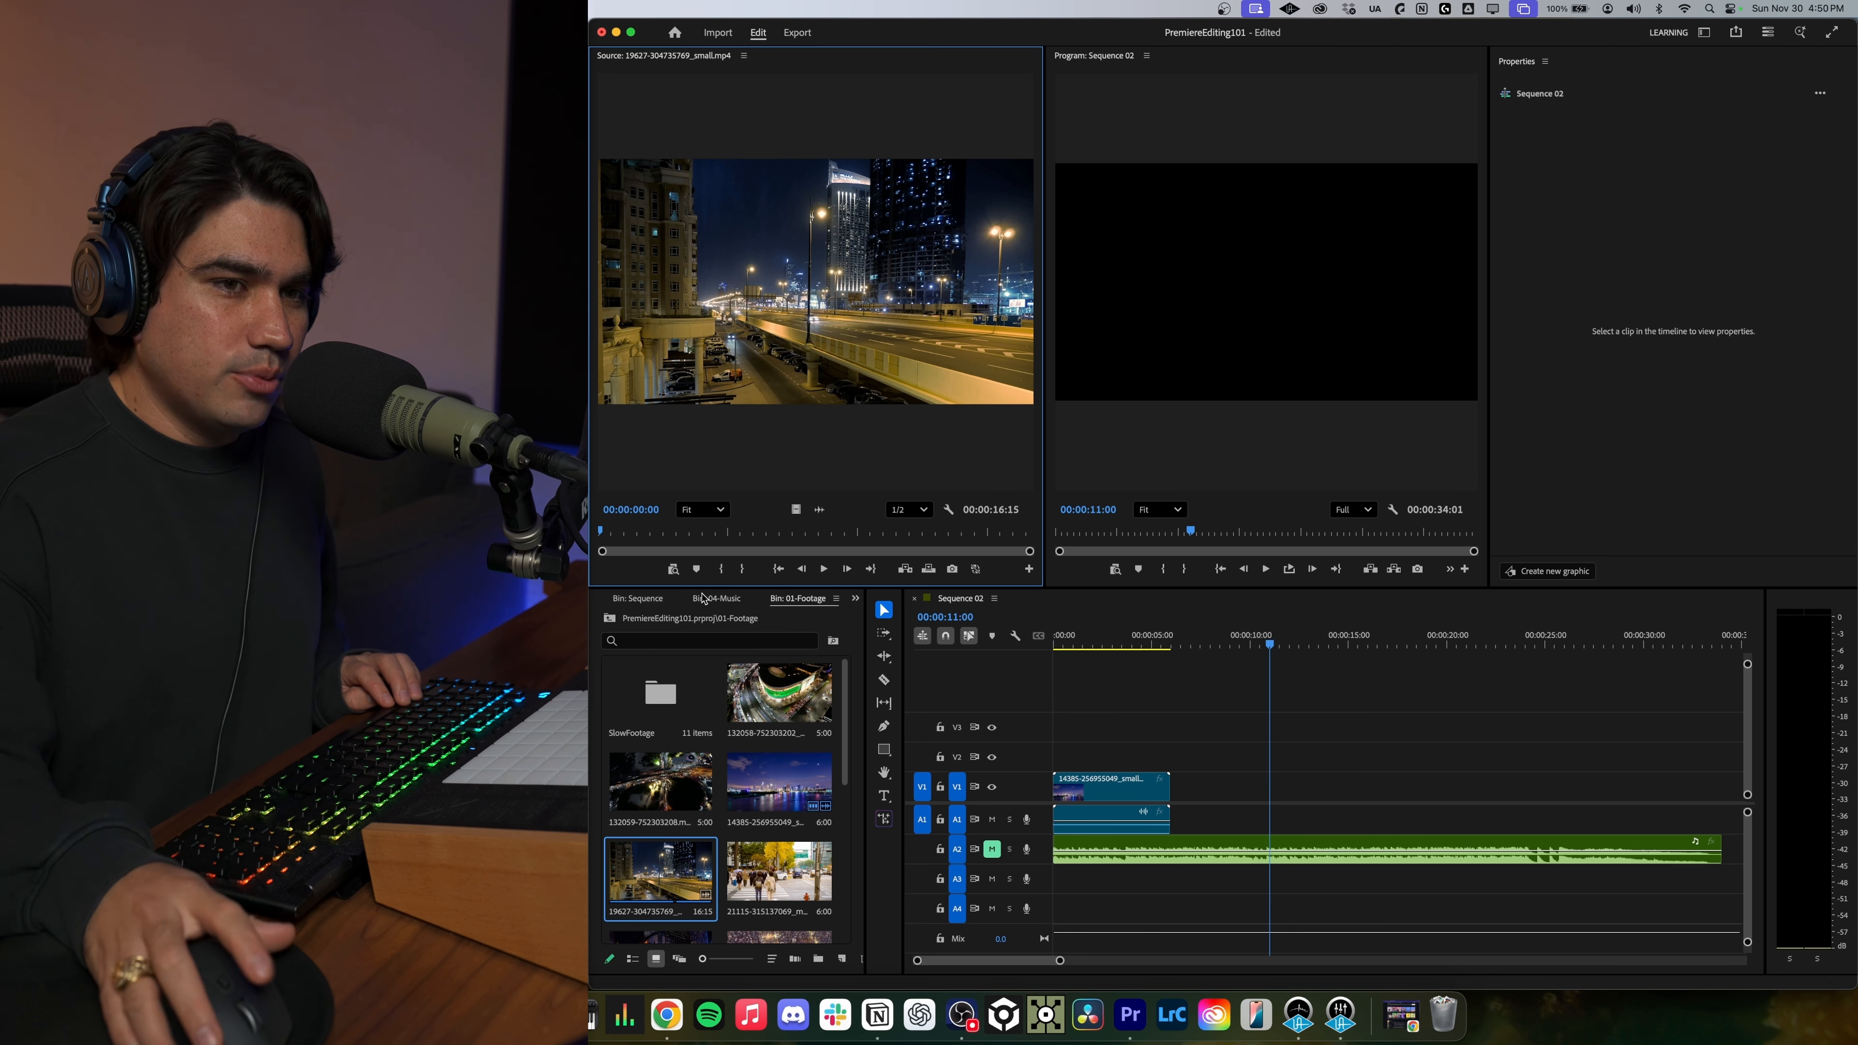
# Play the night highway clip in the Source monitor and mark its In point at 00:00:05:02.
pyautogui.press('space')
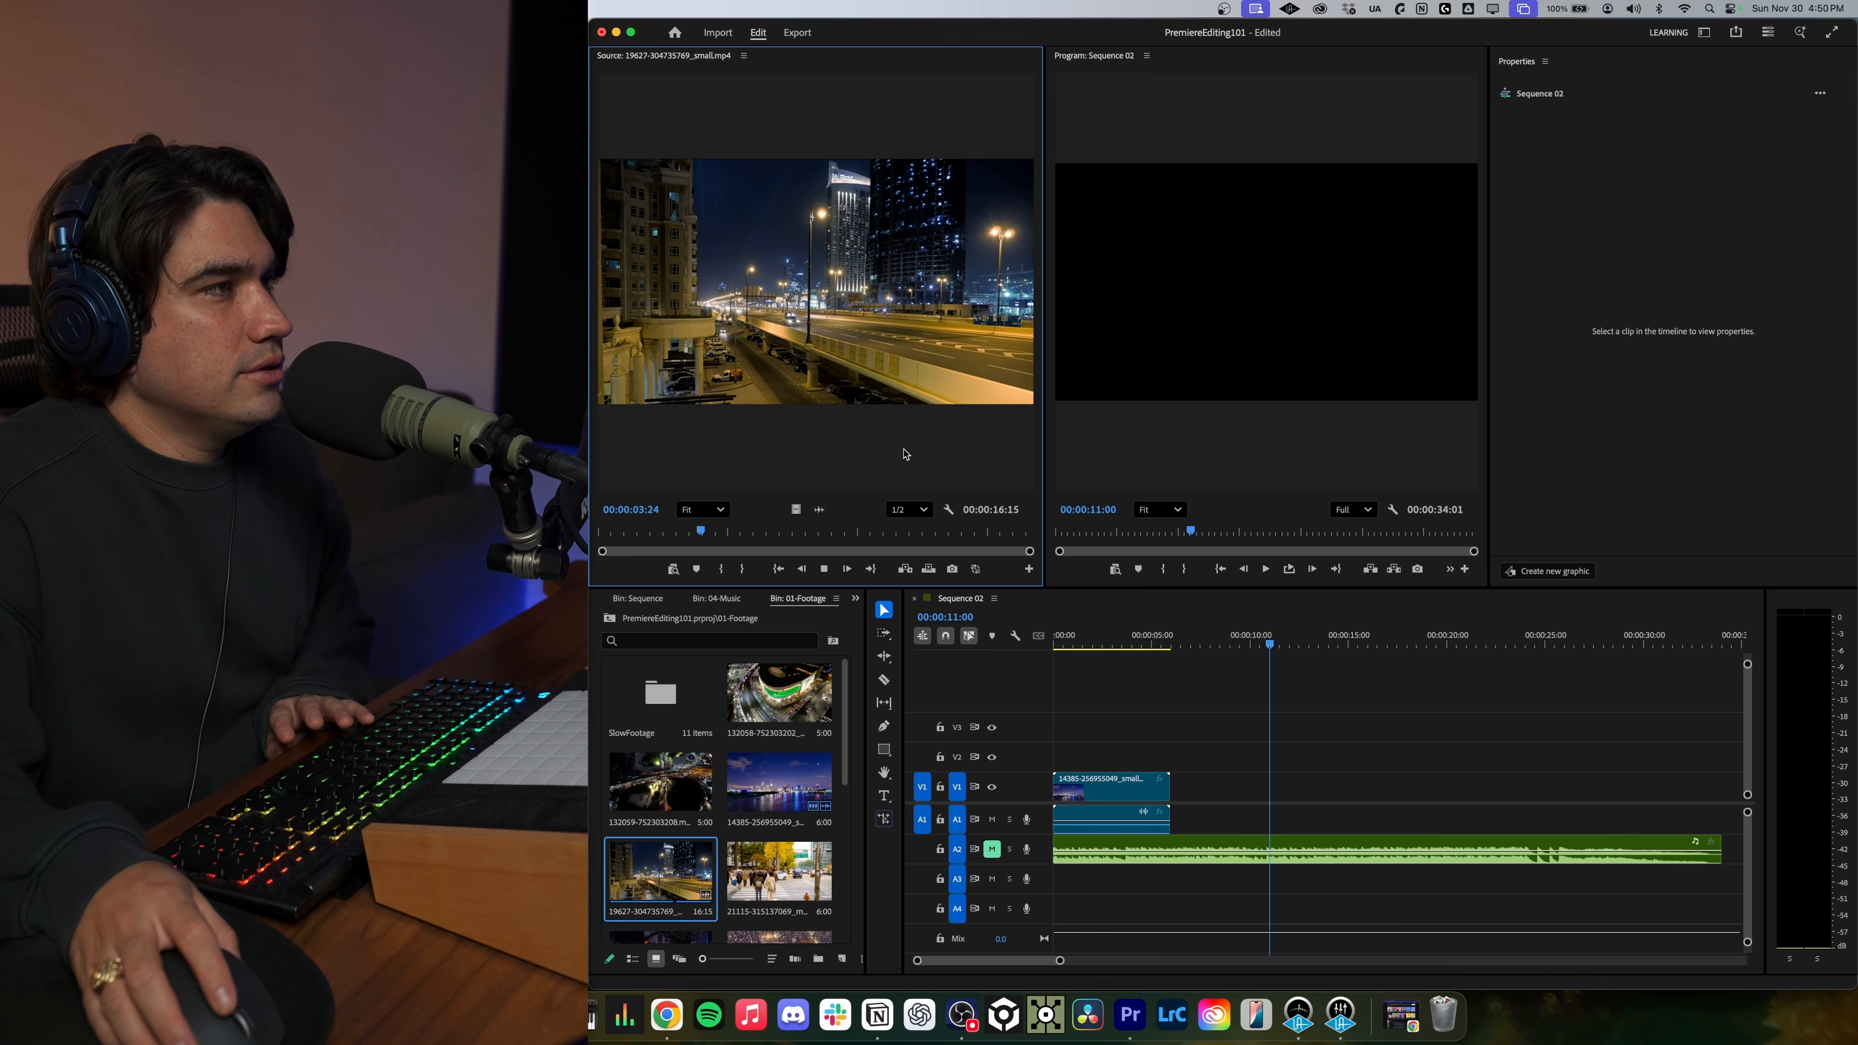
pyautogui.press('space')
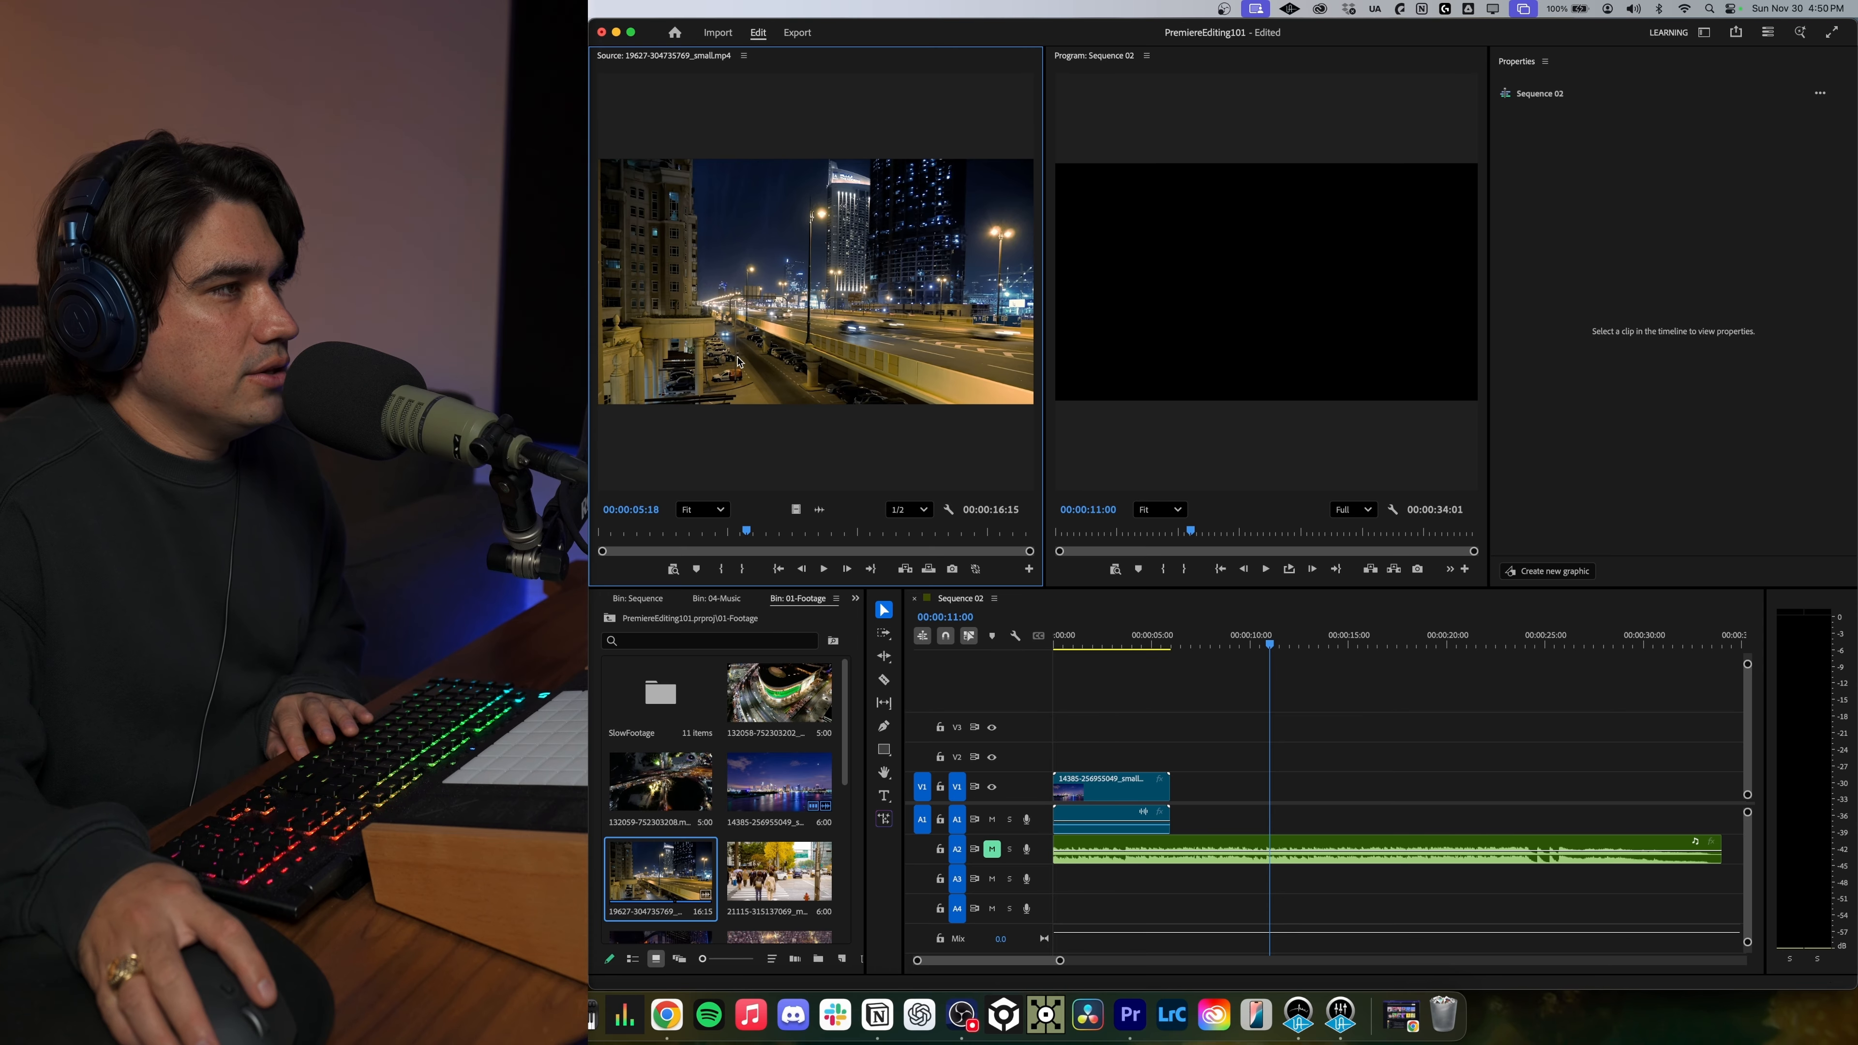
pyautogui.moveTo(746, 533); pyautogui.dragTo(732, 536)
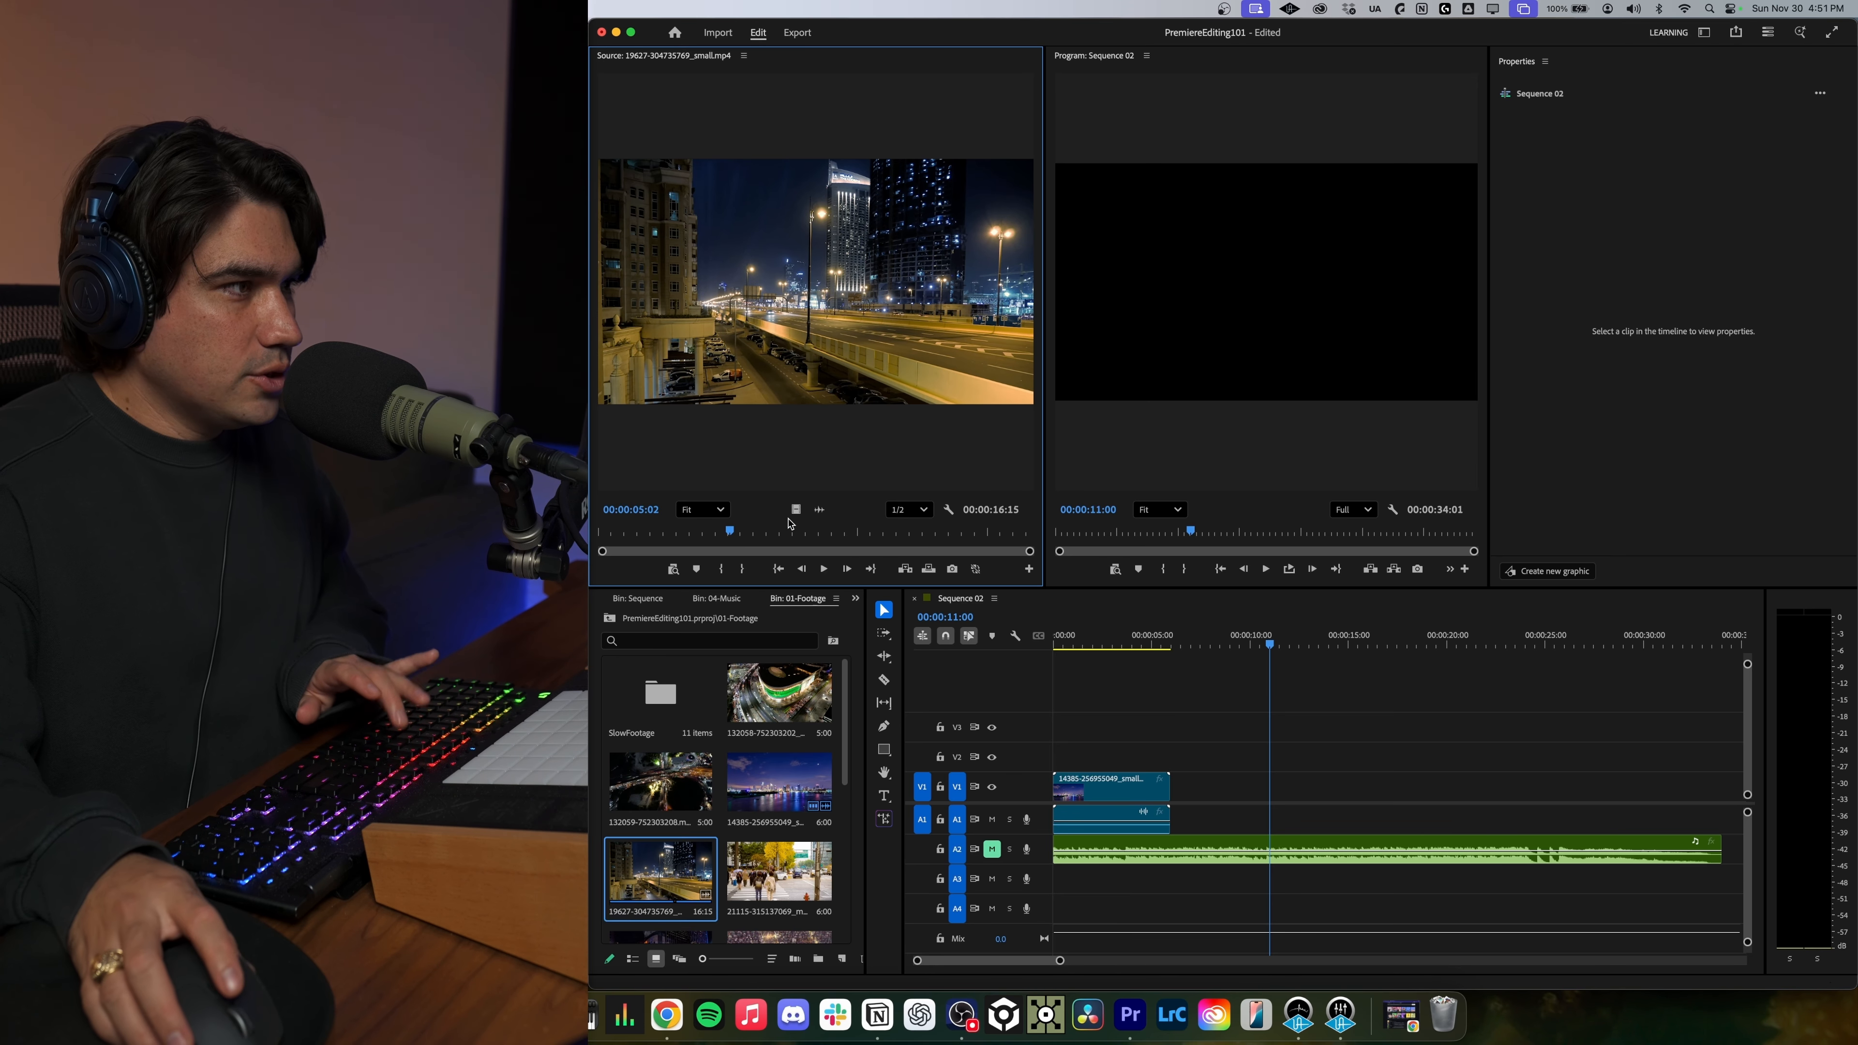
pyautogui.press('i')
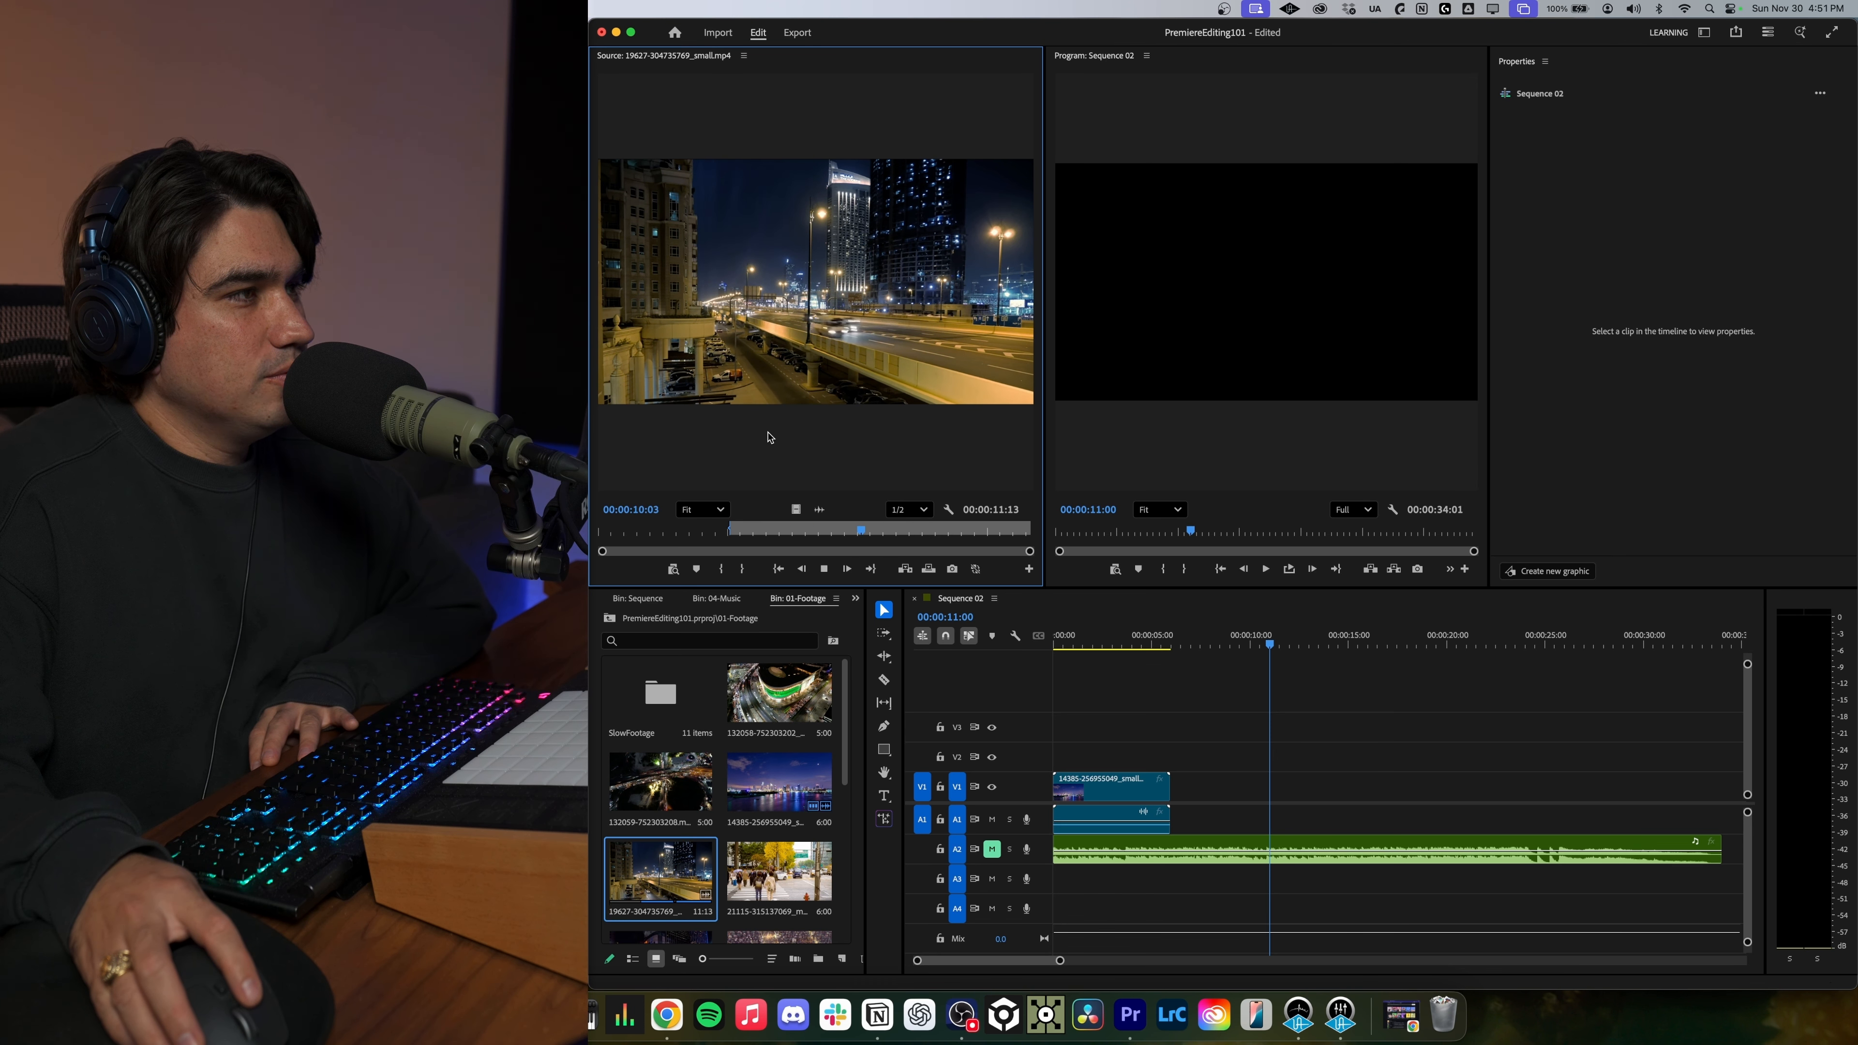
# Review the highway clip from its In point and mark its Out point at 00:00:08:17.
pyautogui.moveTo(876, 534); pyautogui.dragTo(729, 529)
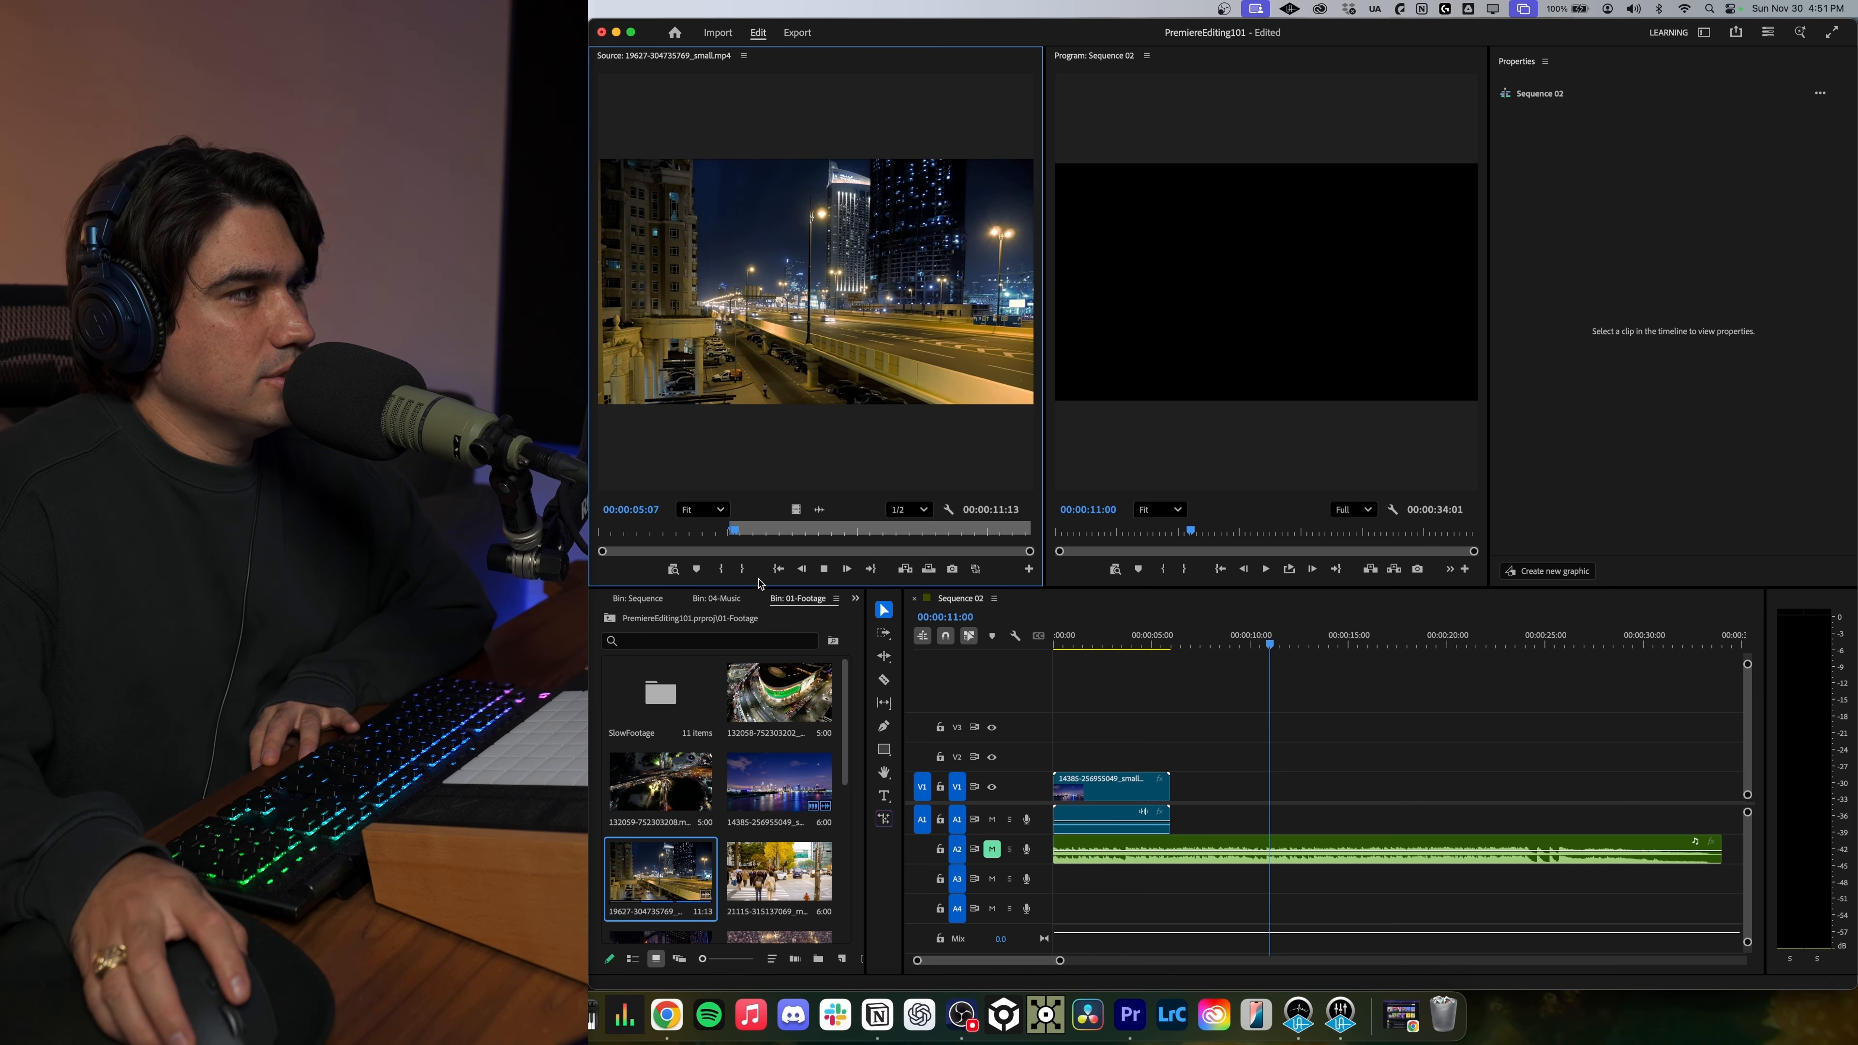
pyautogui.click(733, 532)
pyautogui.press('space')
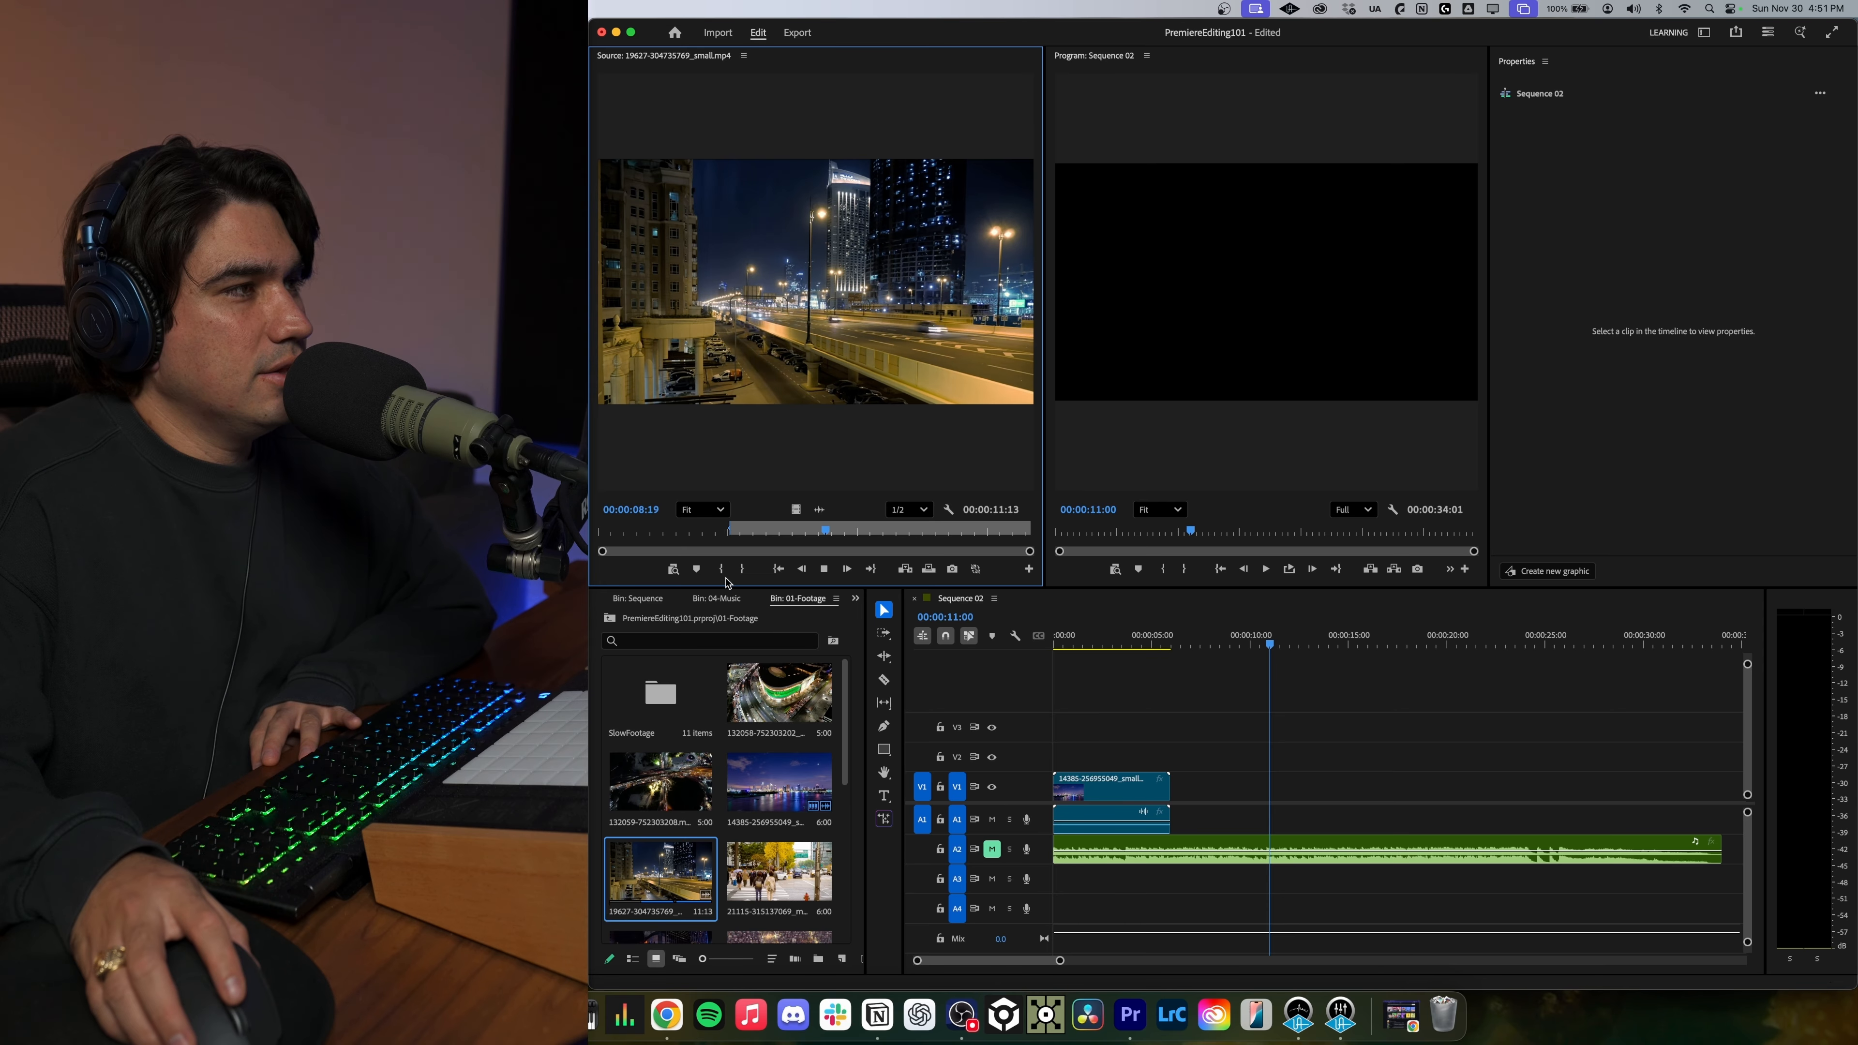
pyautogui.moveTo(826, 533); pyautogui.dragTo(823, 533)
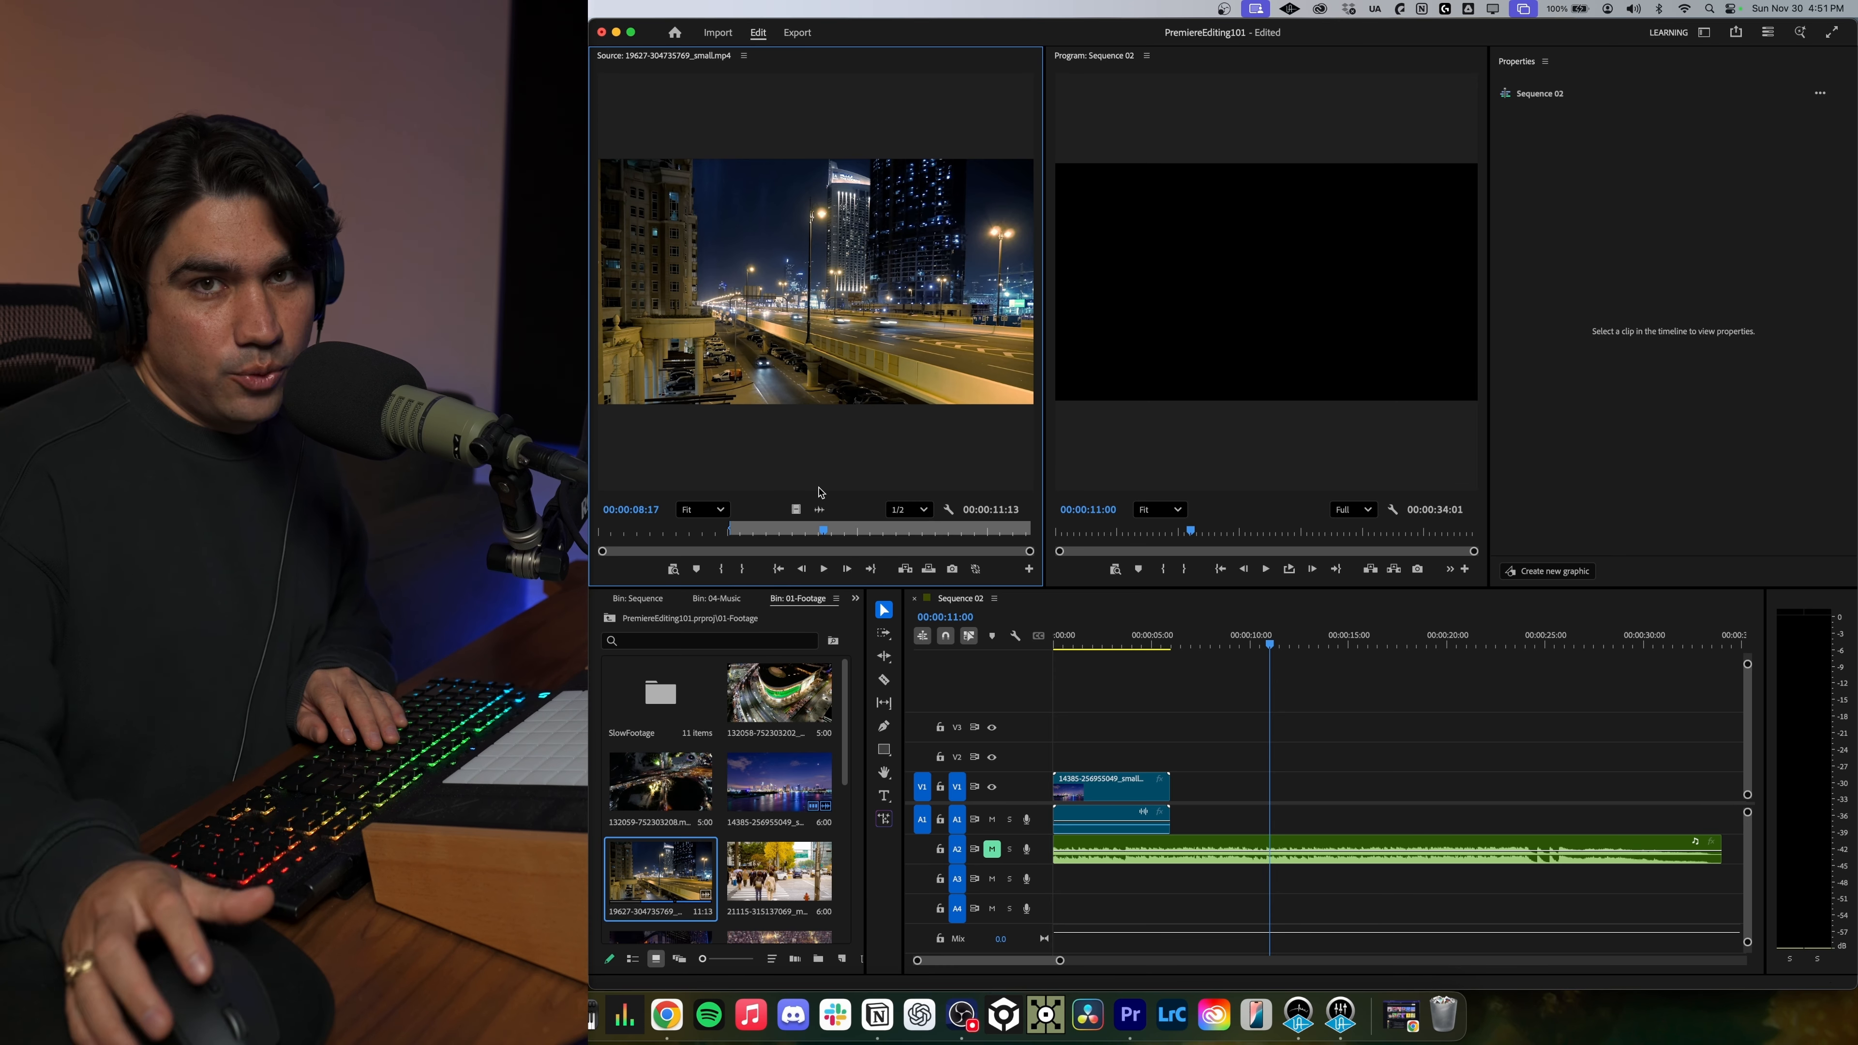
pyautogui.press('o')
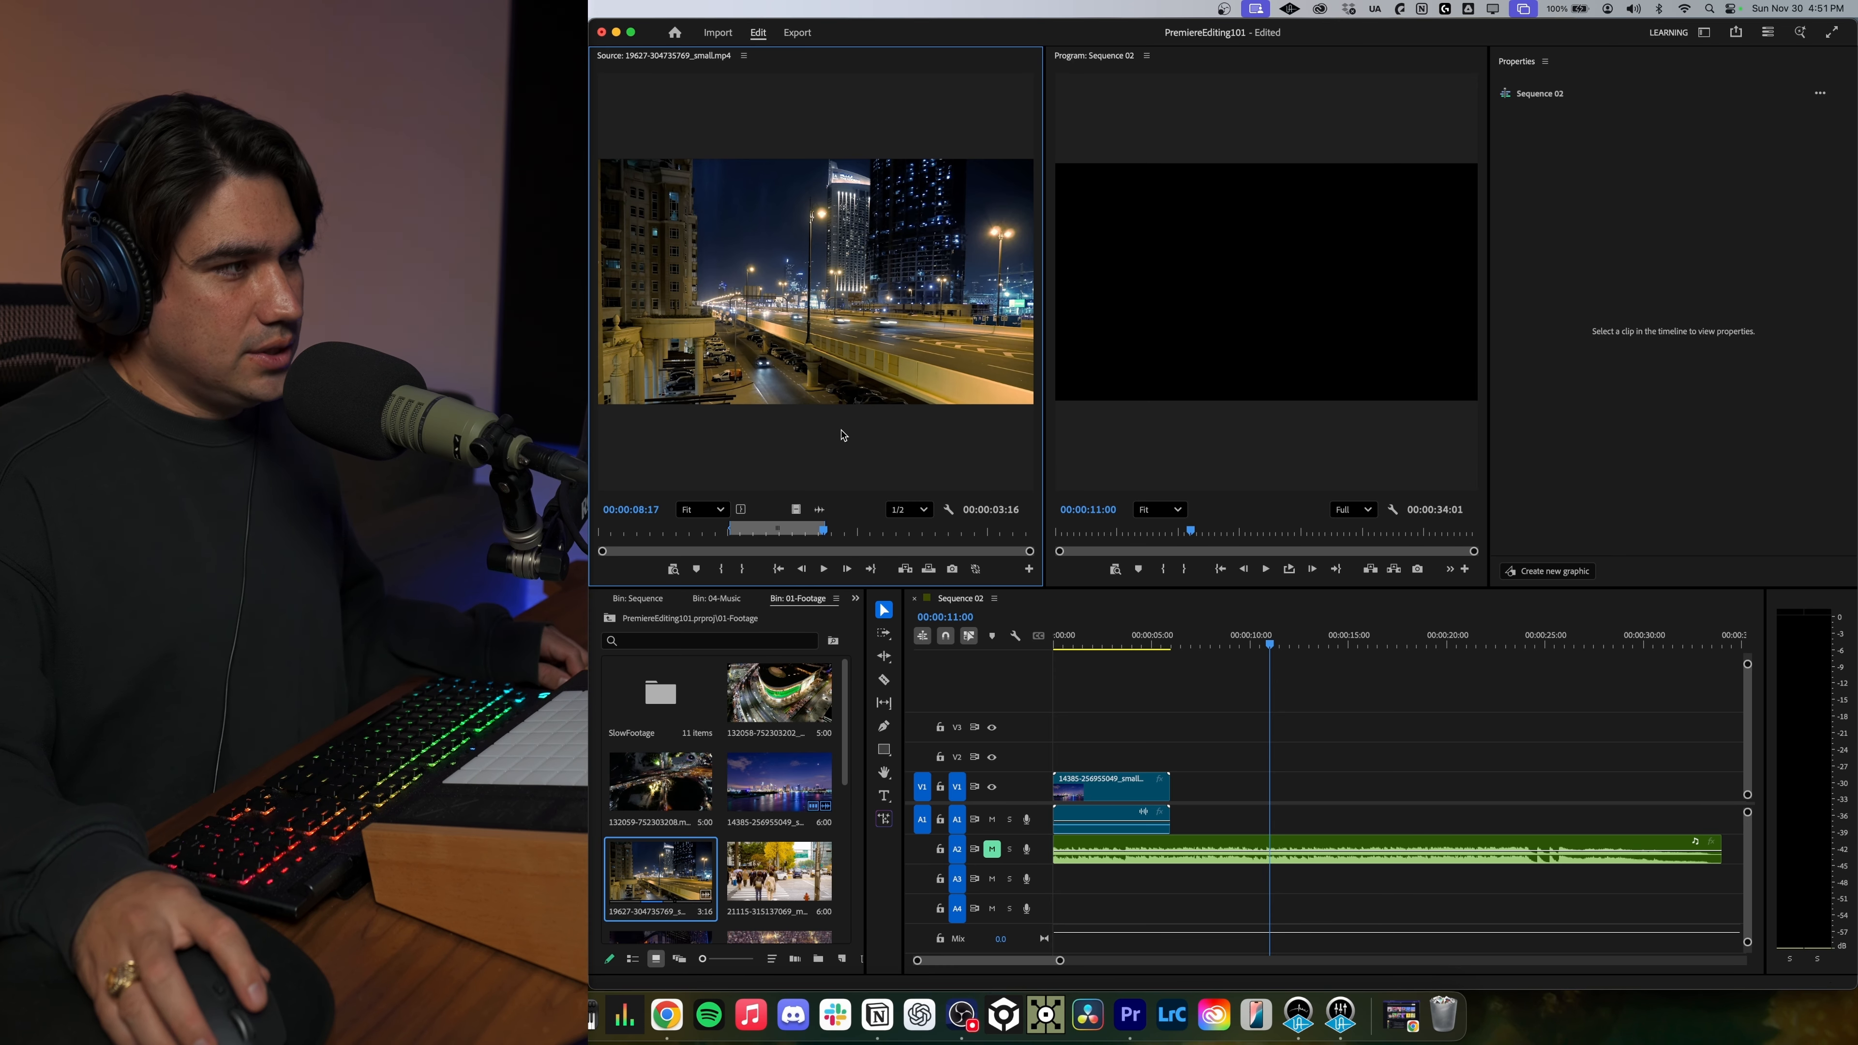
# Add the marked section of the highway clip directly after the skyline clip on V1 and play across the cut.
pyautogui.moveTo(919, 511); pyautogui.dragTo(1170, 787)
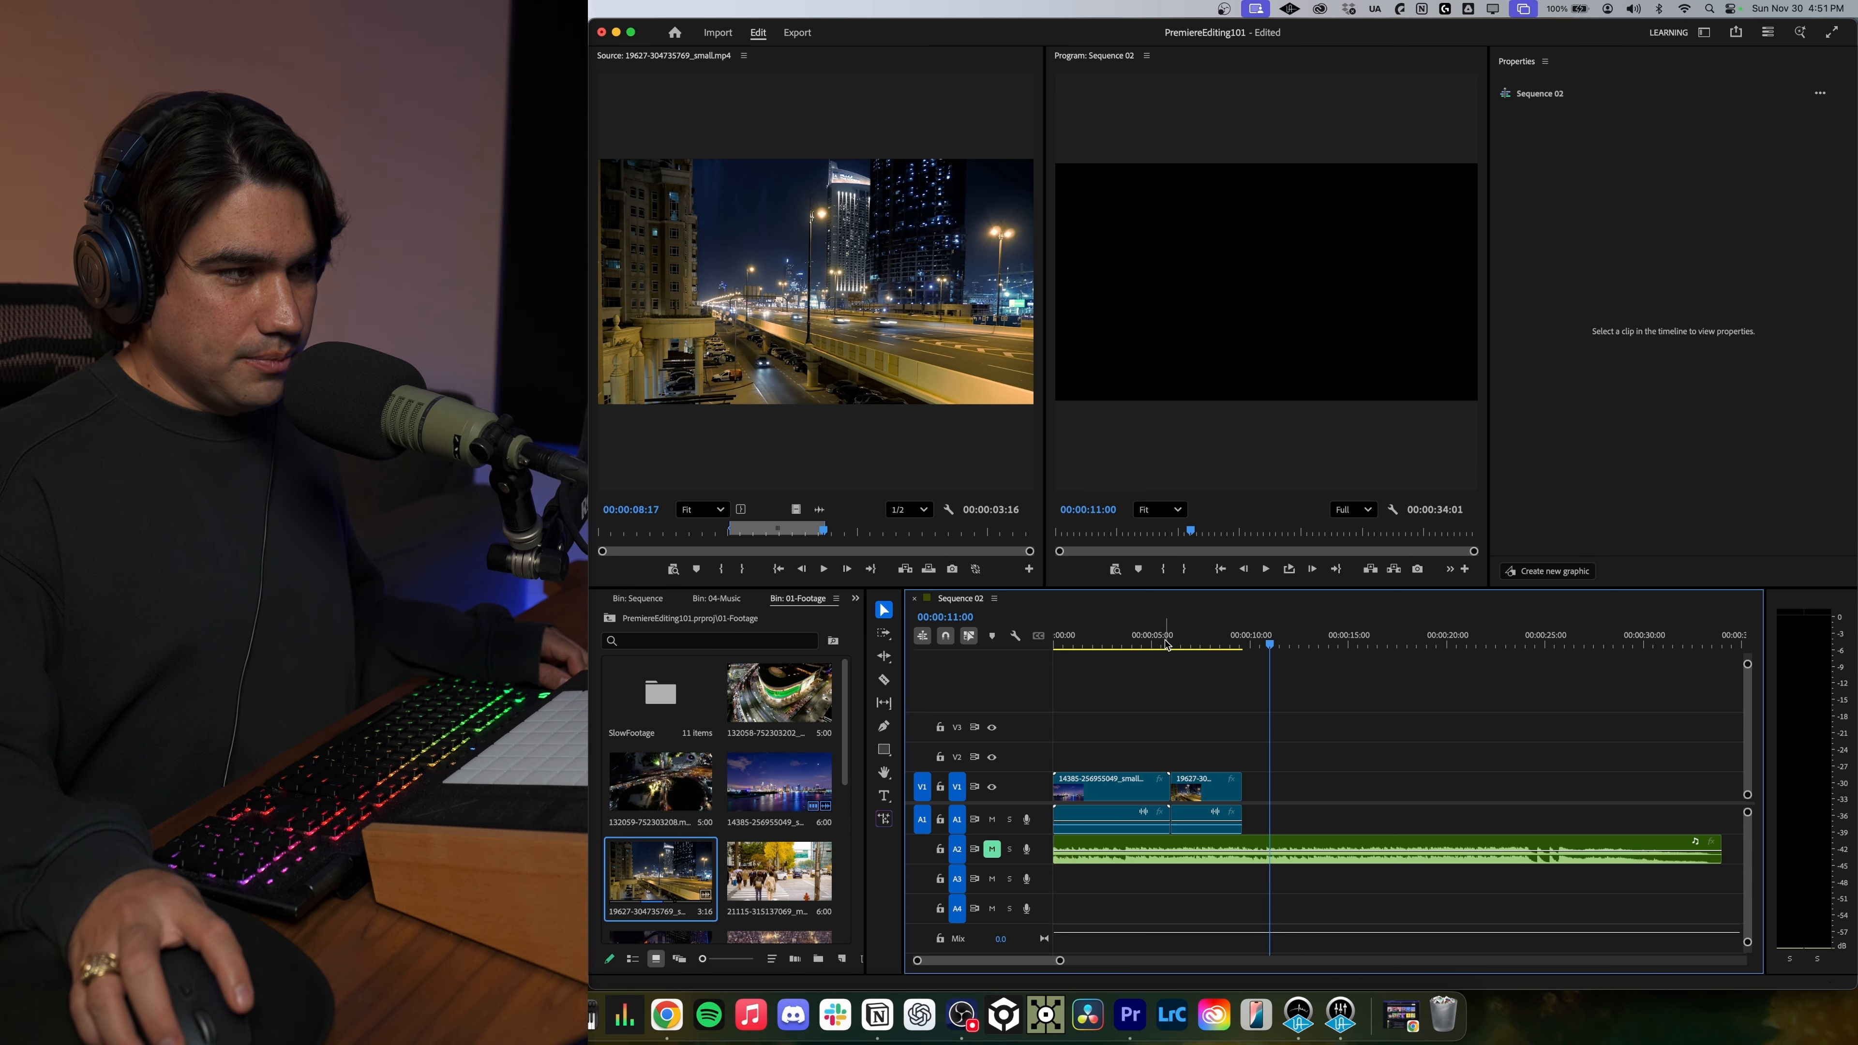
pyautogui.click(1163, 643)
pyautogui.press('space')
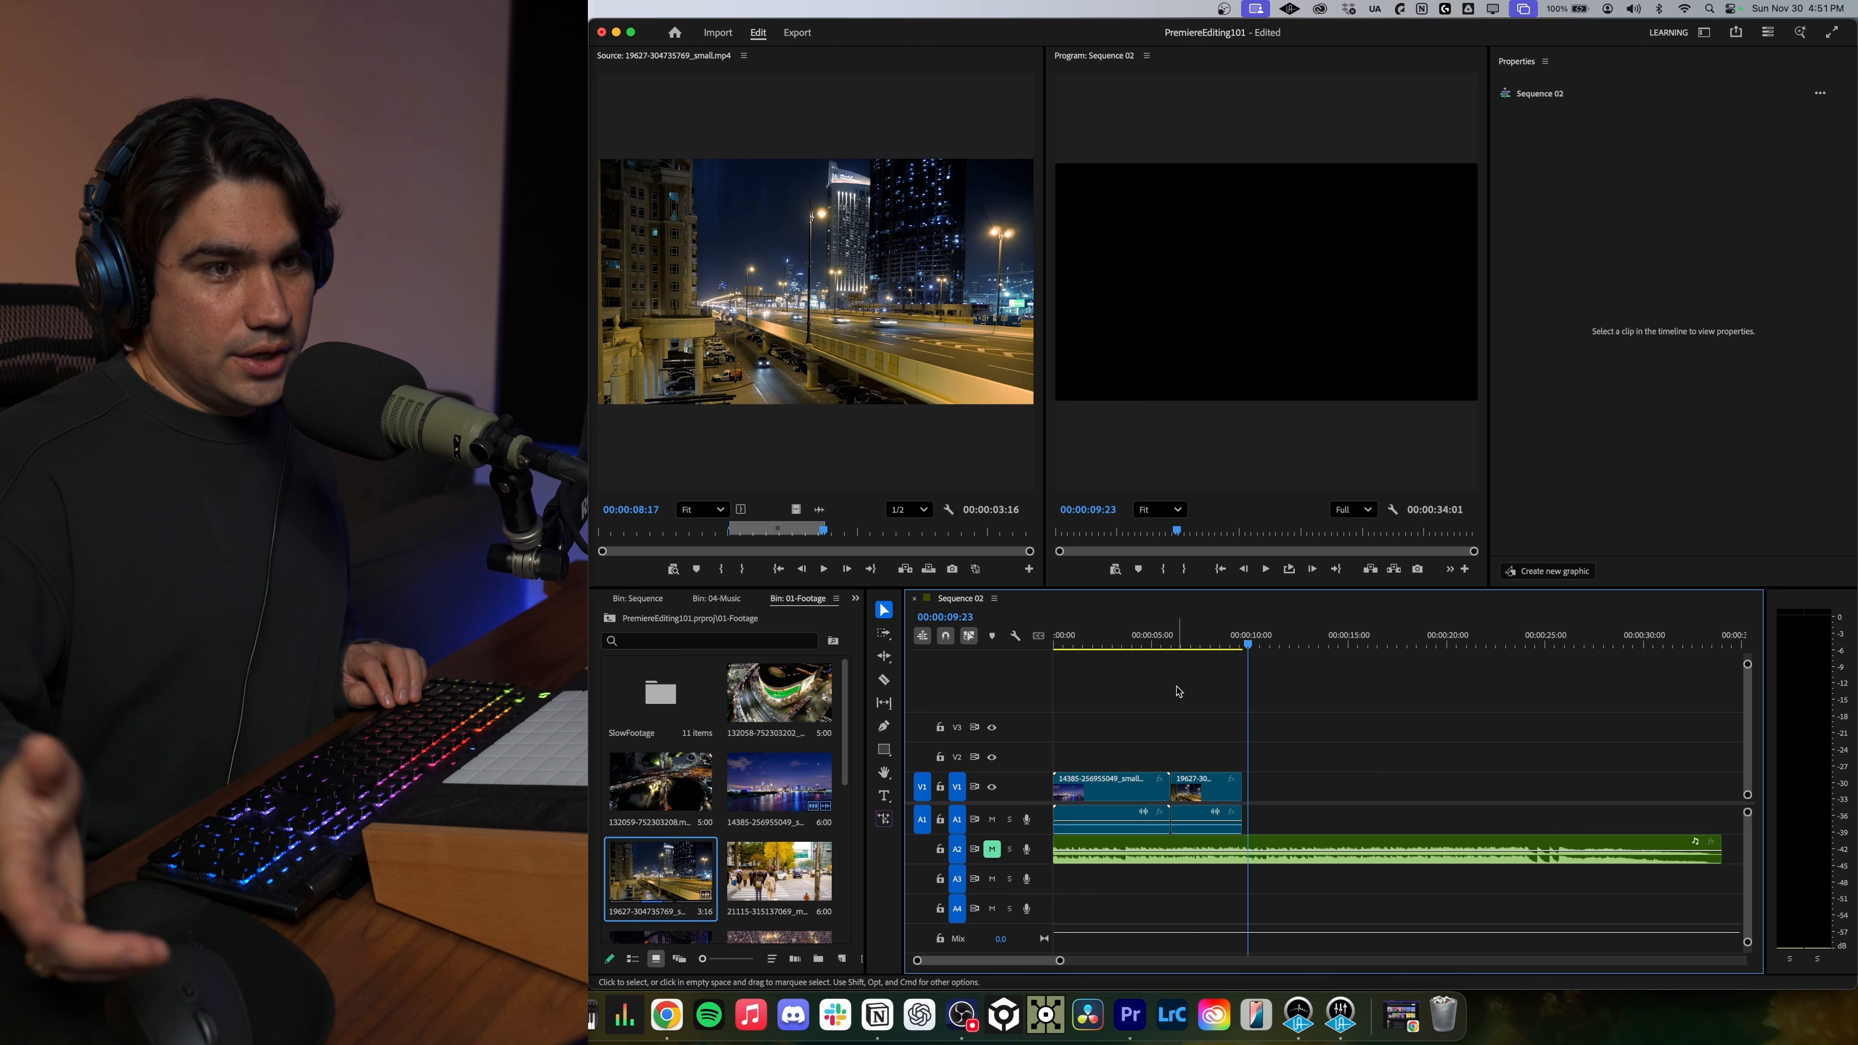
# Select the skyline clip on V1 and move the sequence playhead to 00:00:02:15.
pyautogui.click(831, 367)
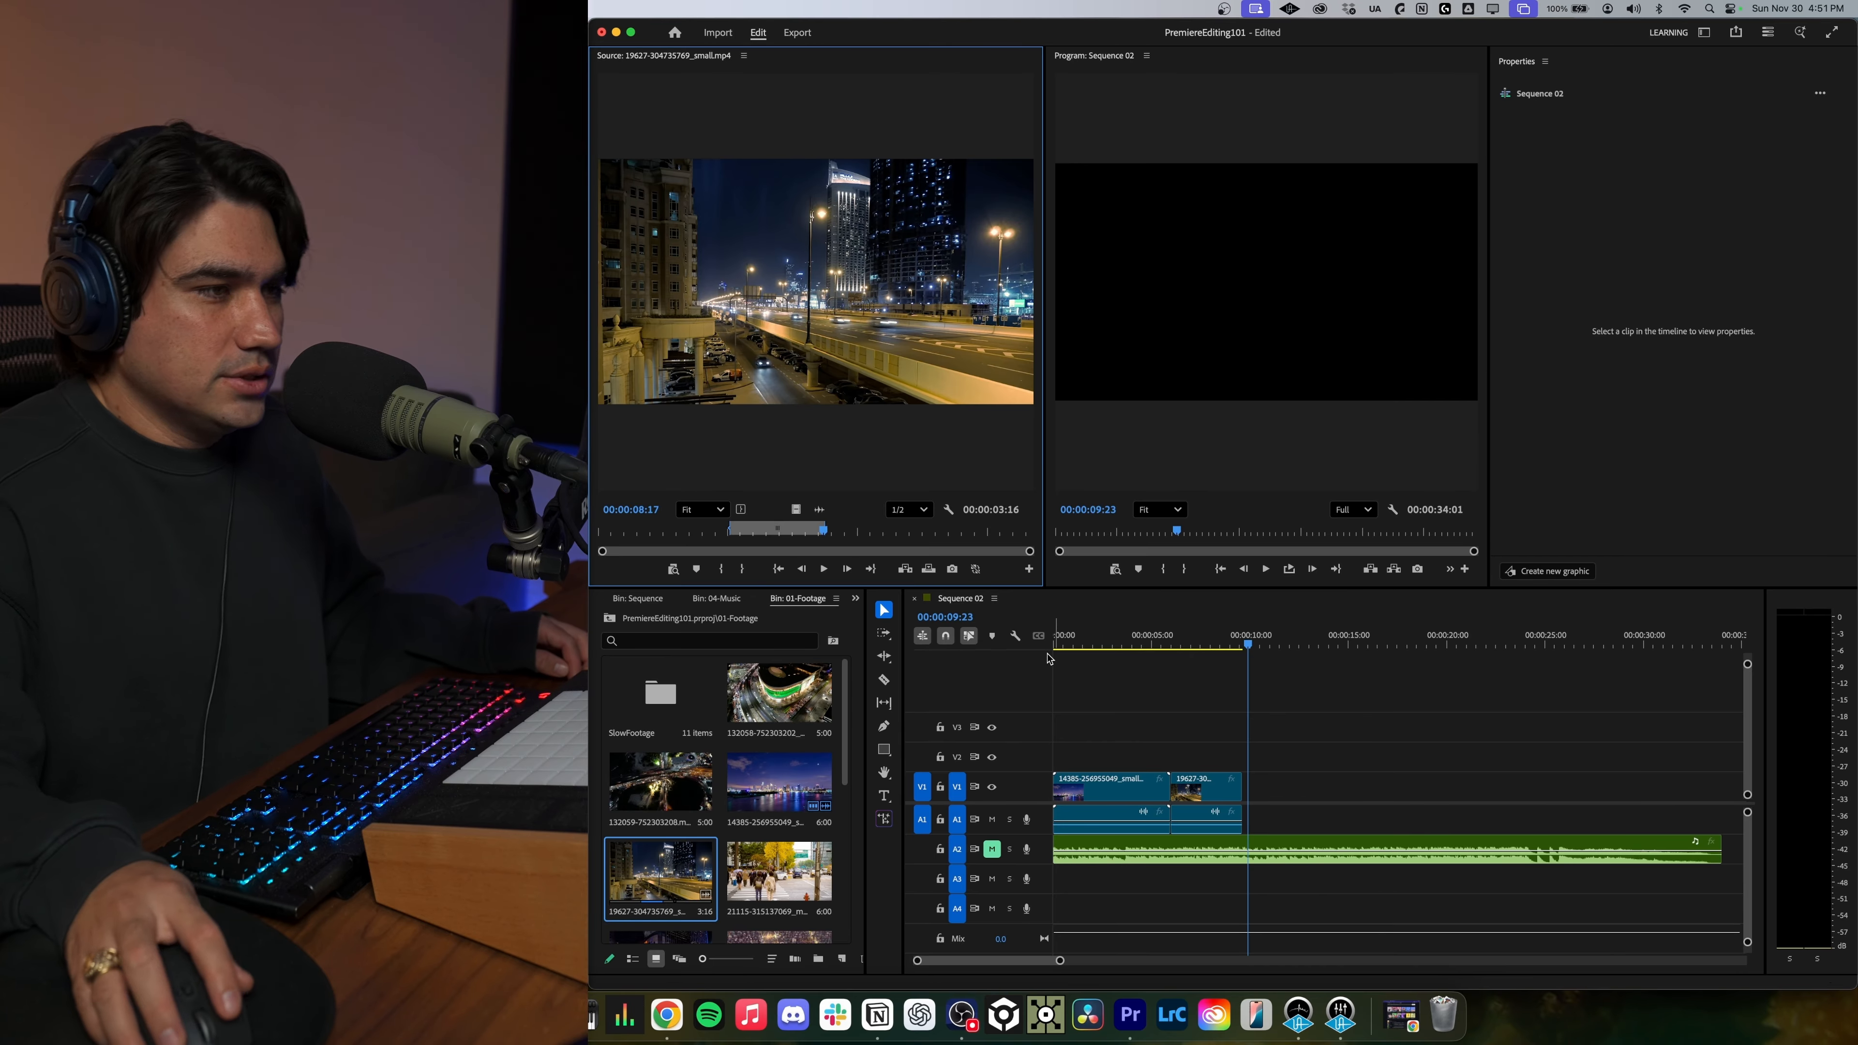
pyautogui.click(1144, 644)
pyautogui.click(1123, 644)
pyautogui.click(1119, 787)
pyautogui.click(1104, 645)
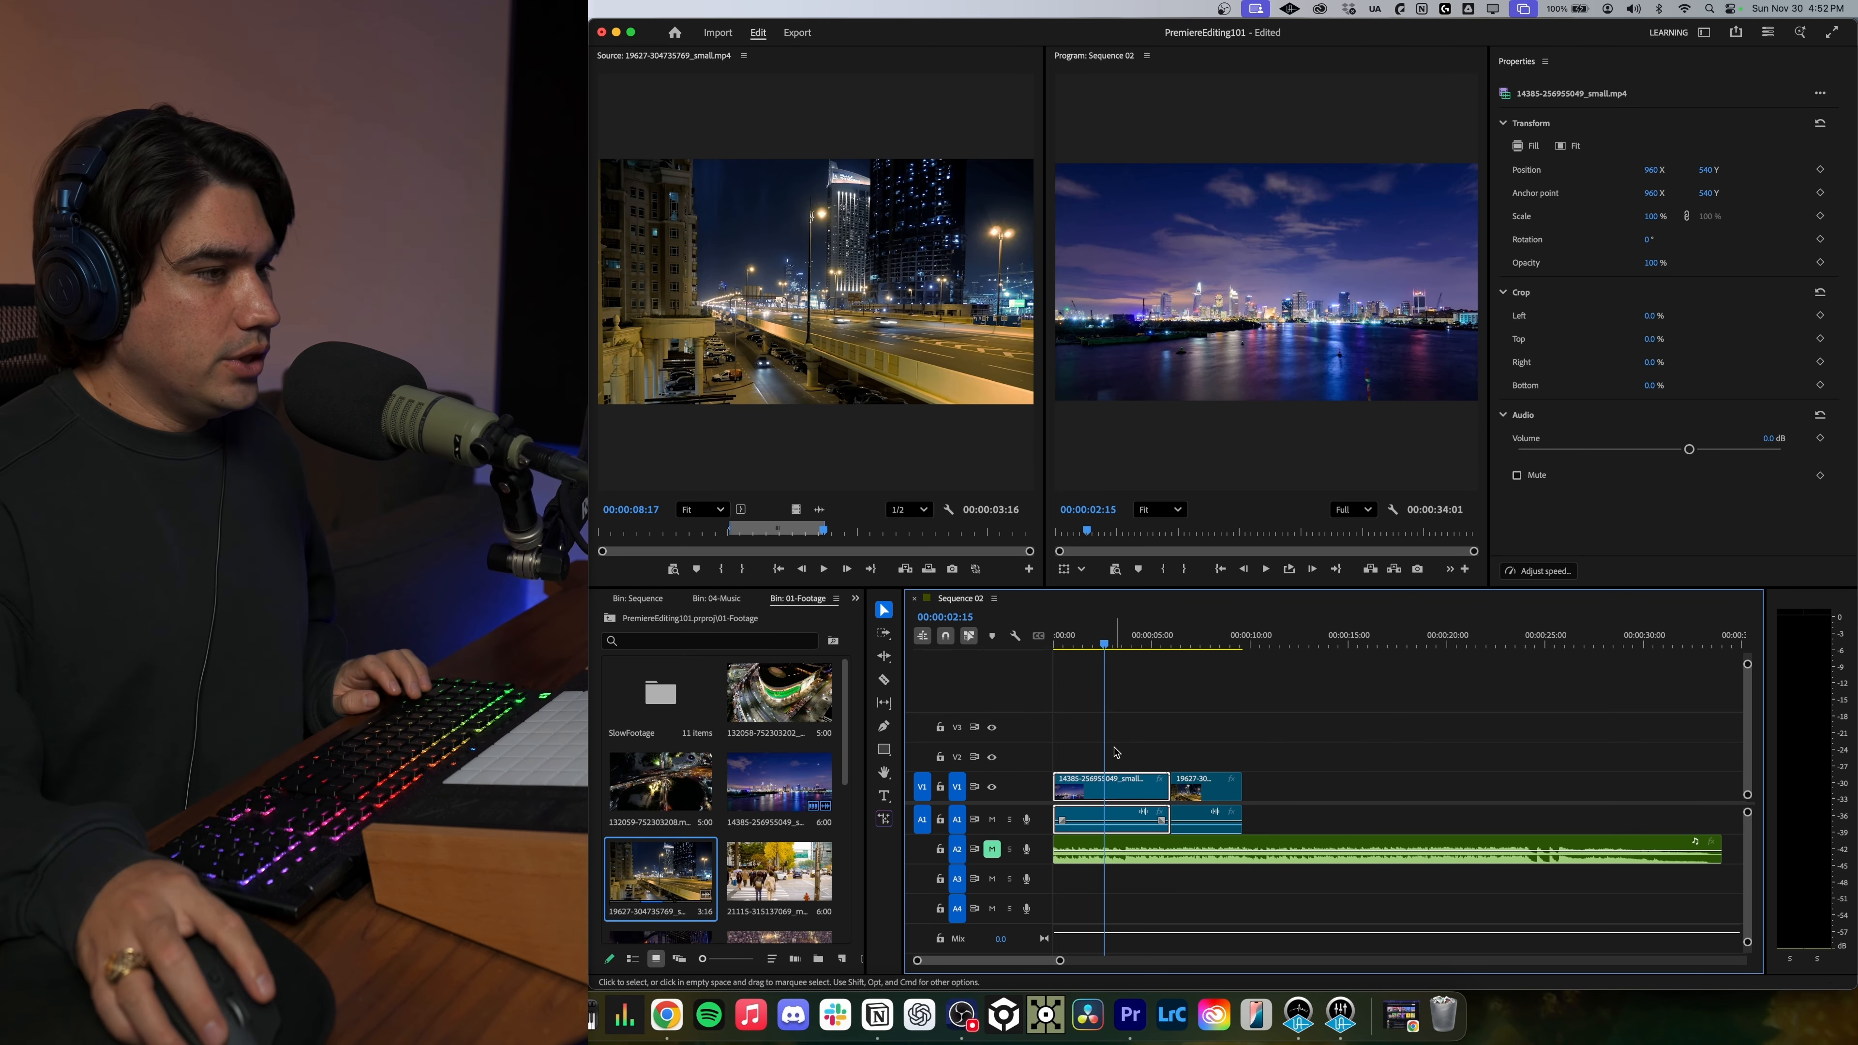
# Examine the skyline clip and the sequence around the playhead at closer and wider timeline zoom levels.
pyautogui.scroll(6, 1205, 802)
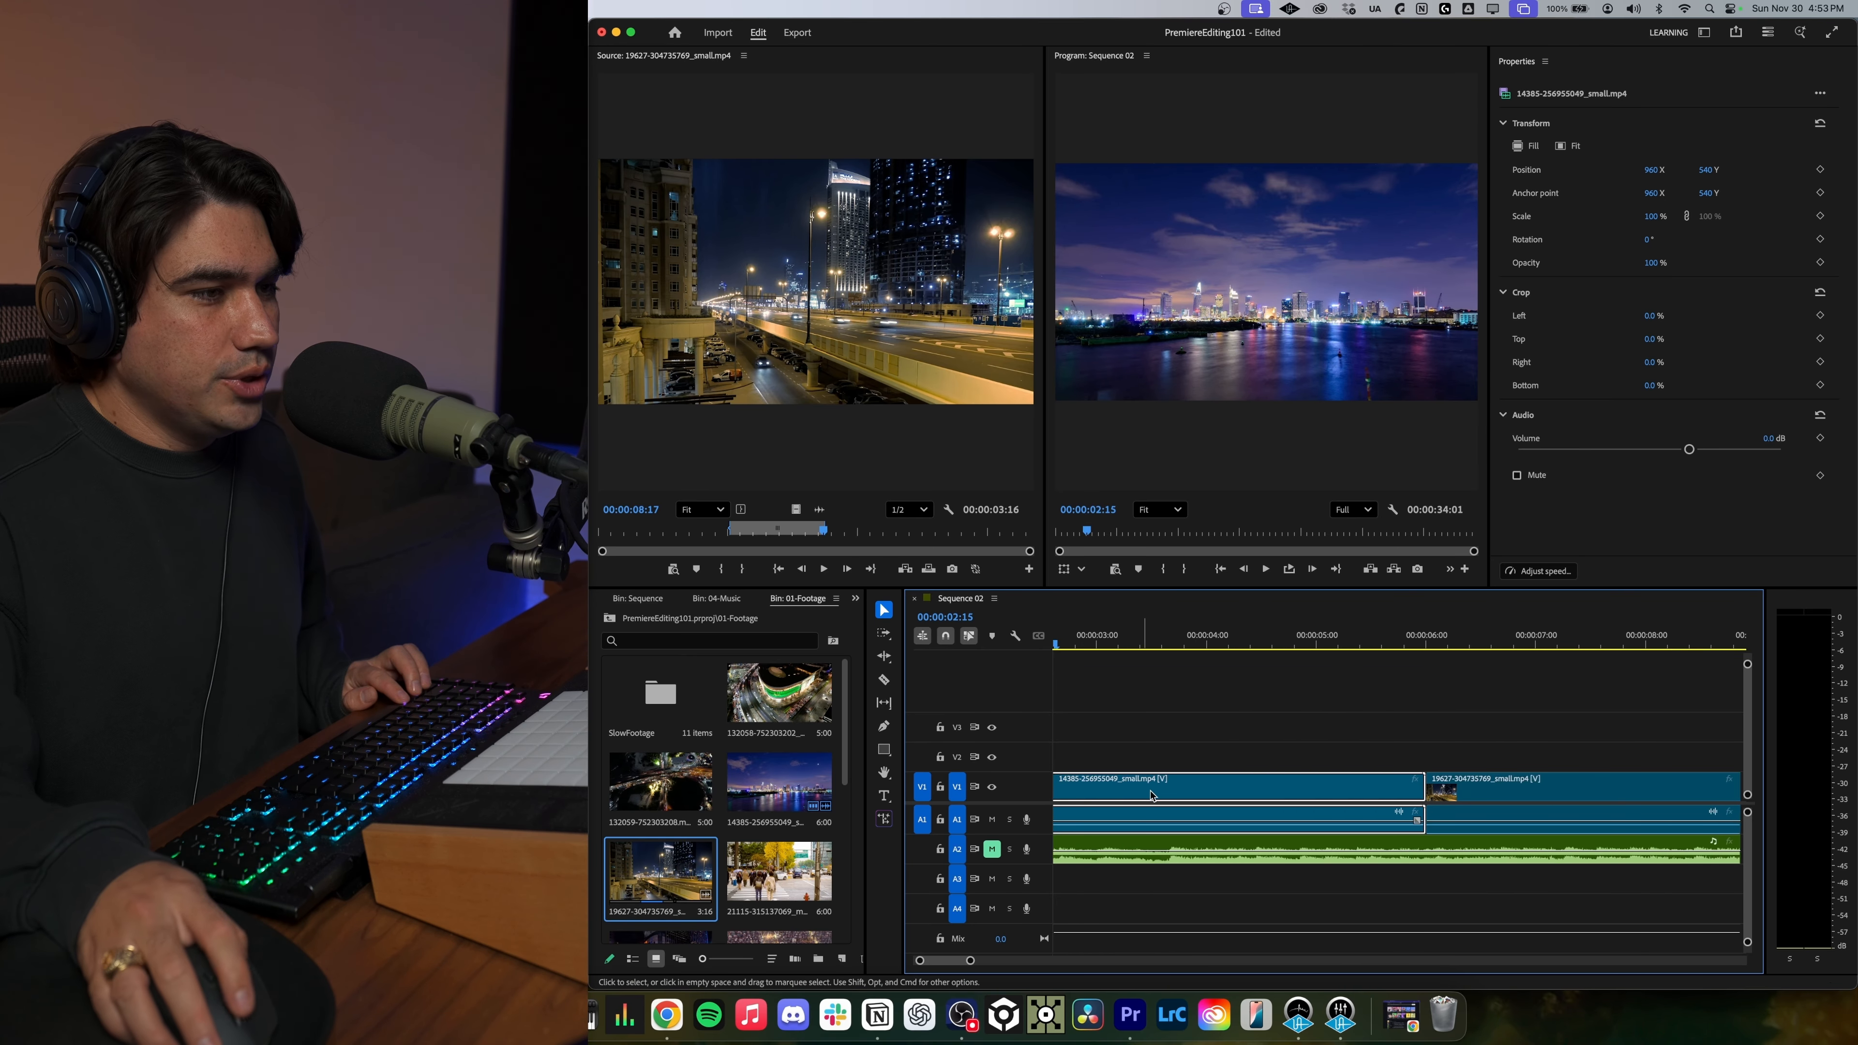
pyautogui.scroll(8, 1206, 803)
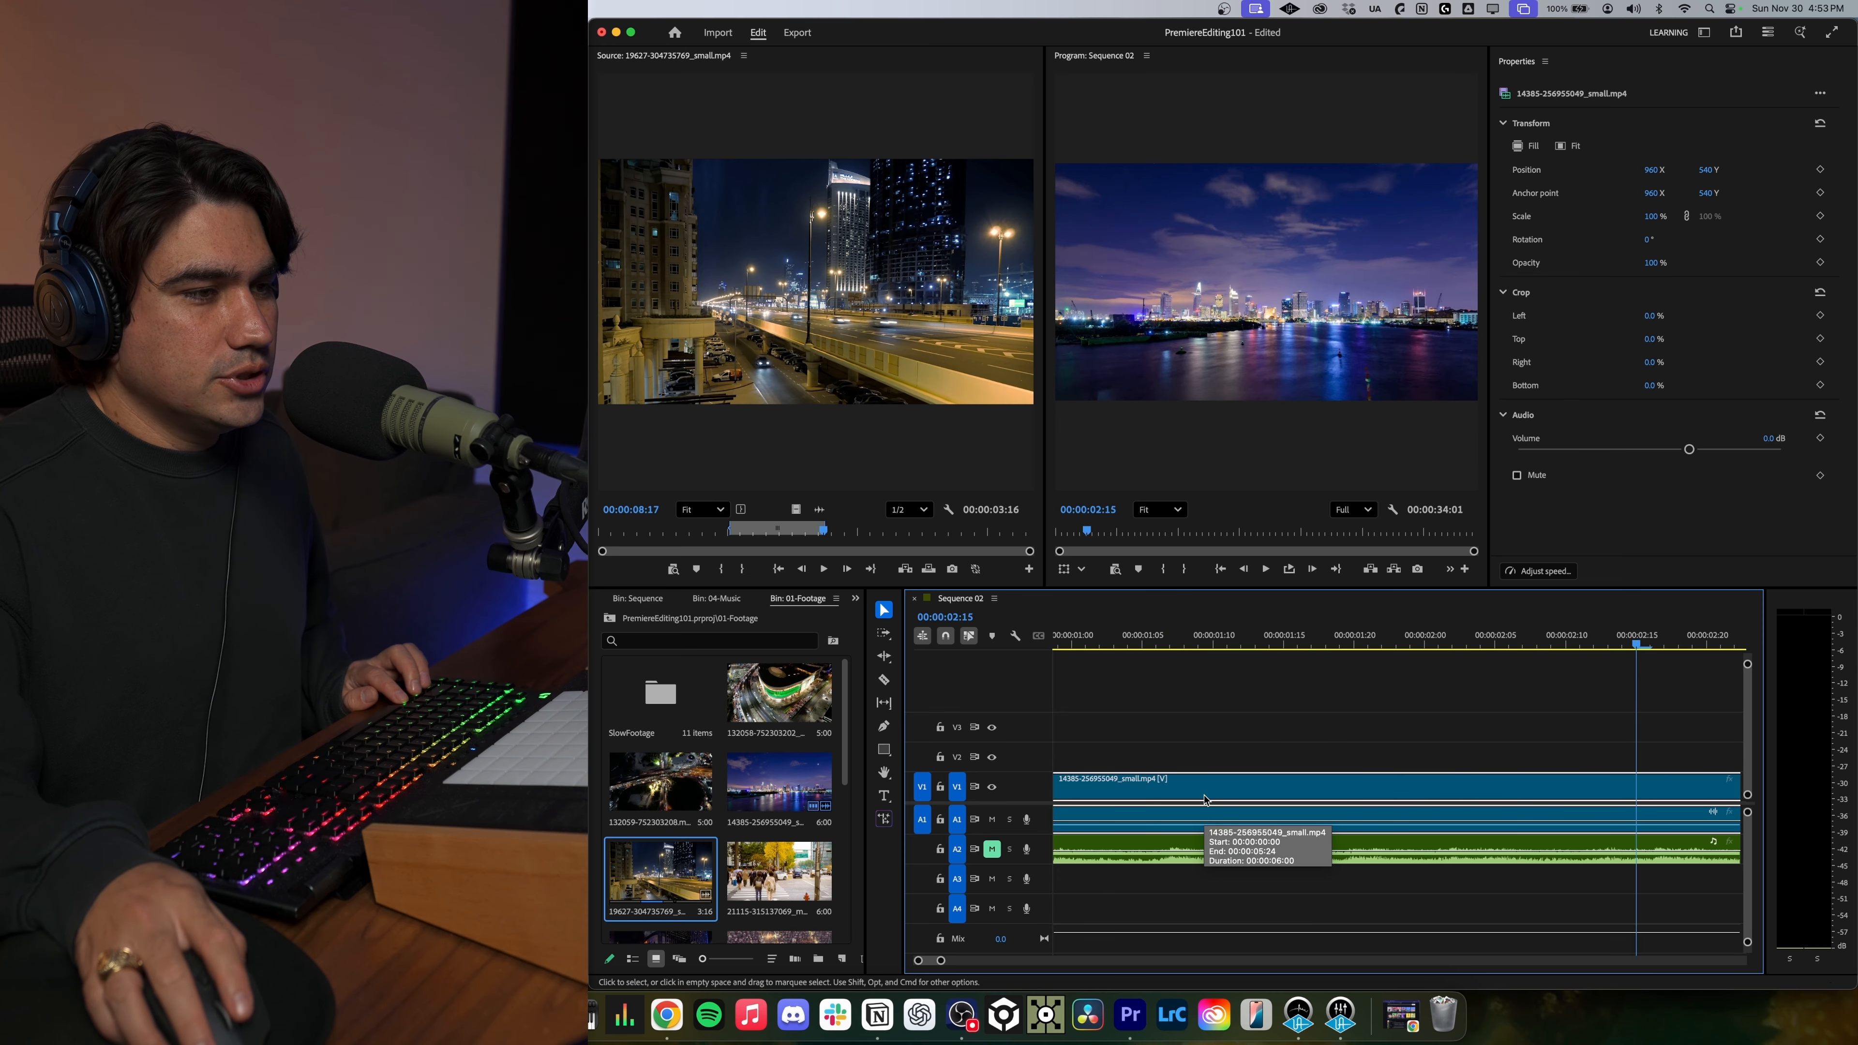
pyautogui.scroll(-10, 1205, 799)
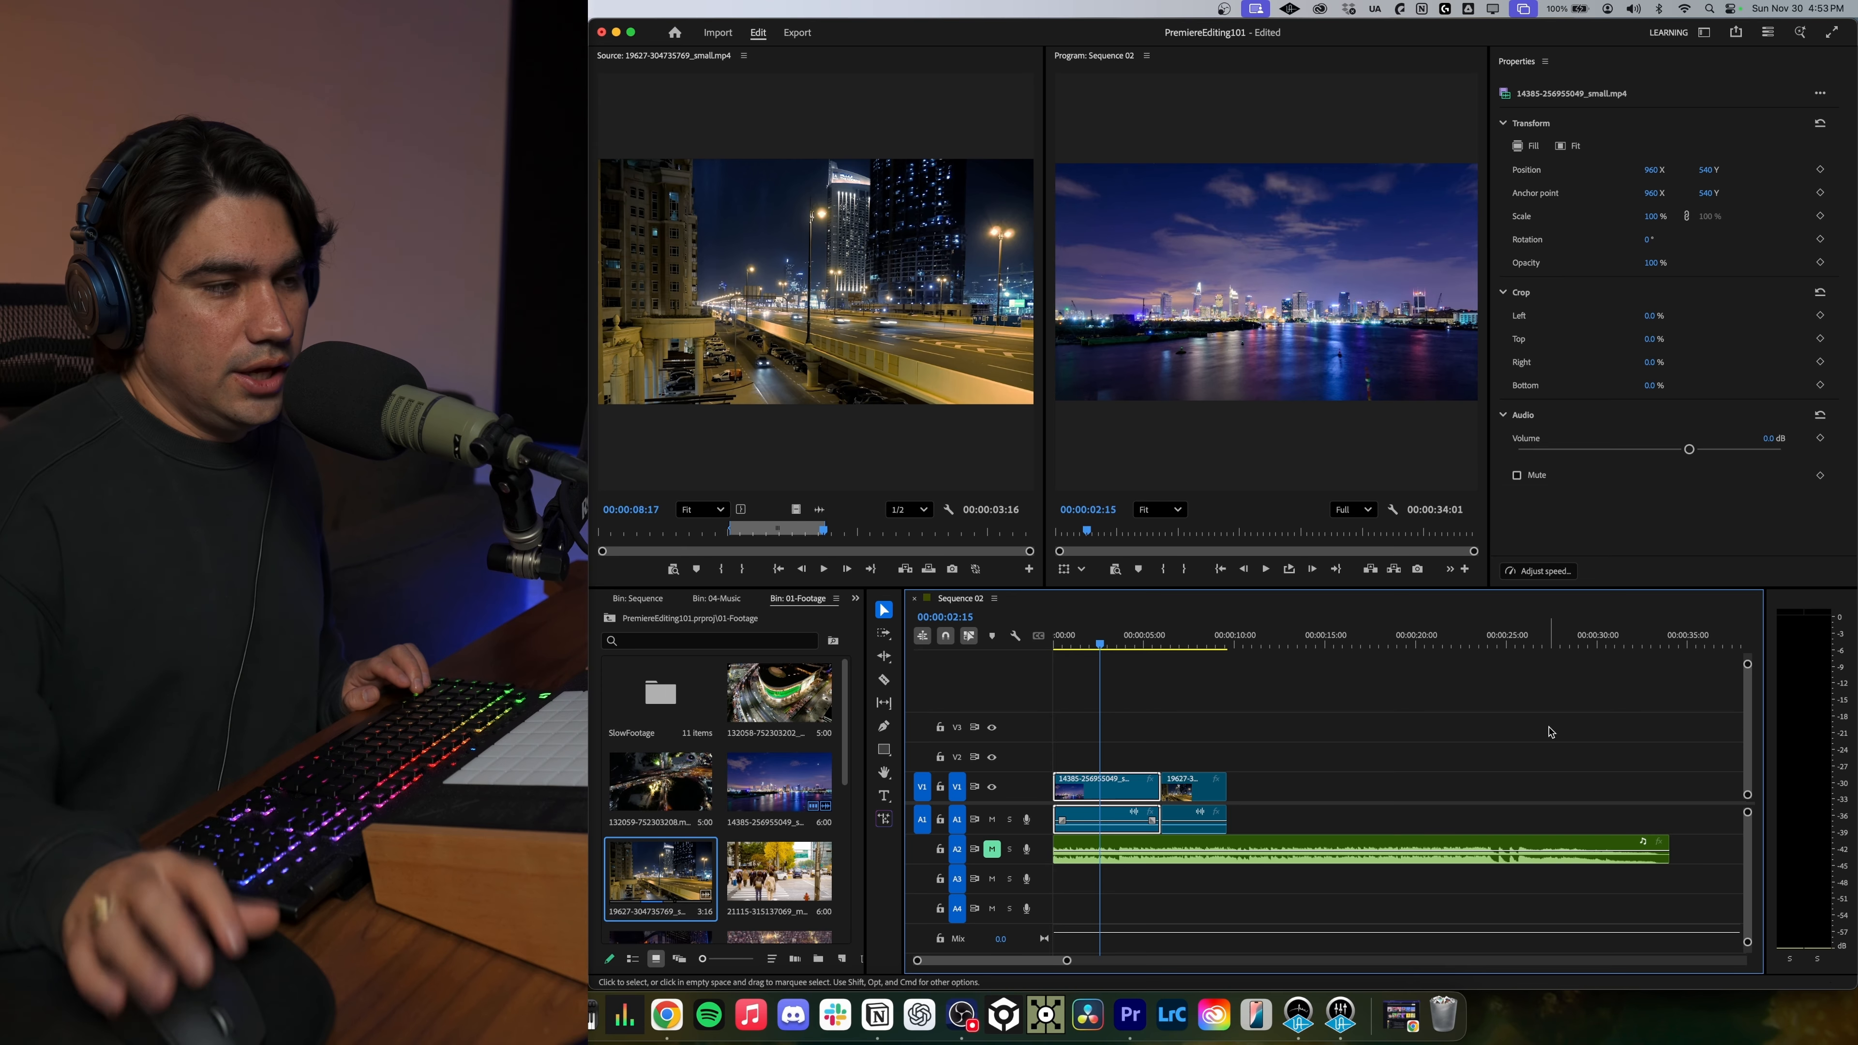
pyautogui.scroll(4, 1131, 796)
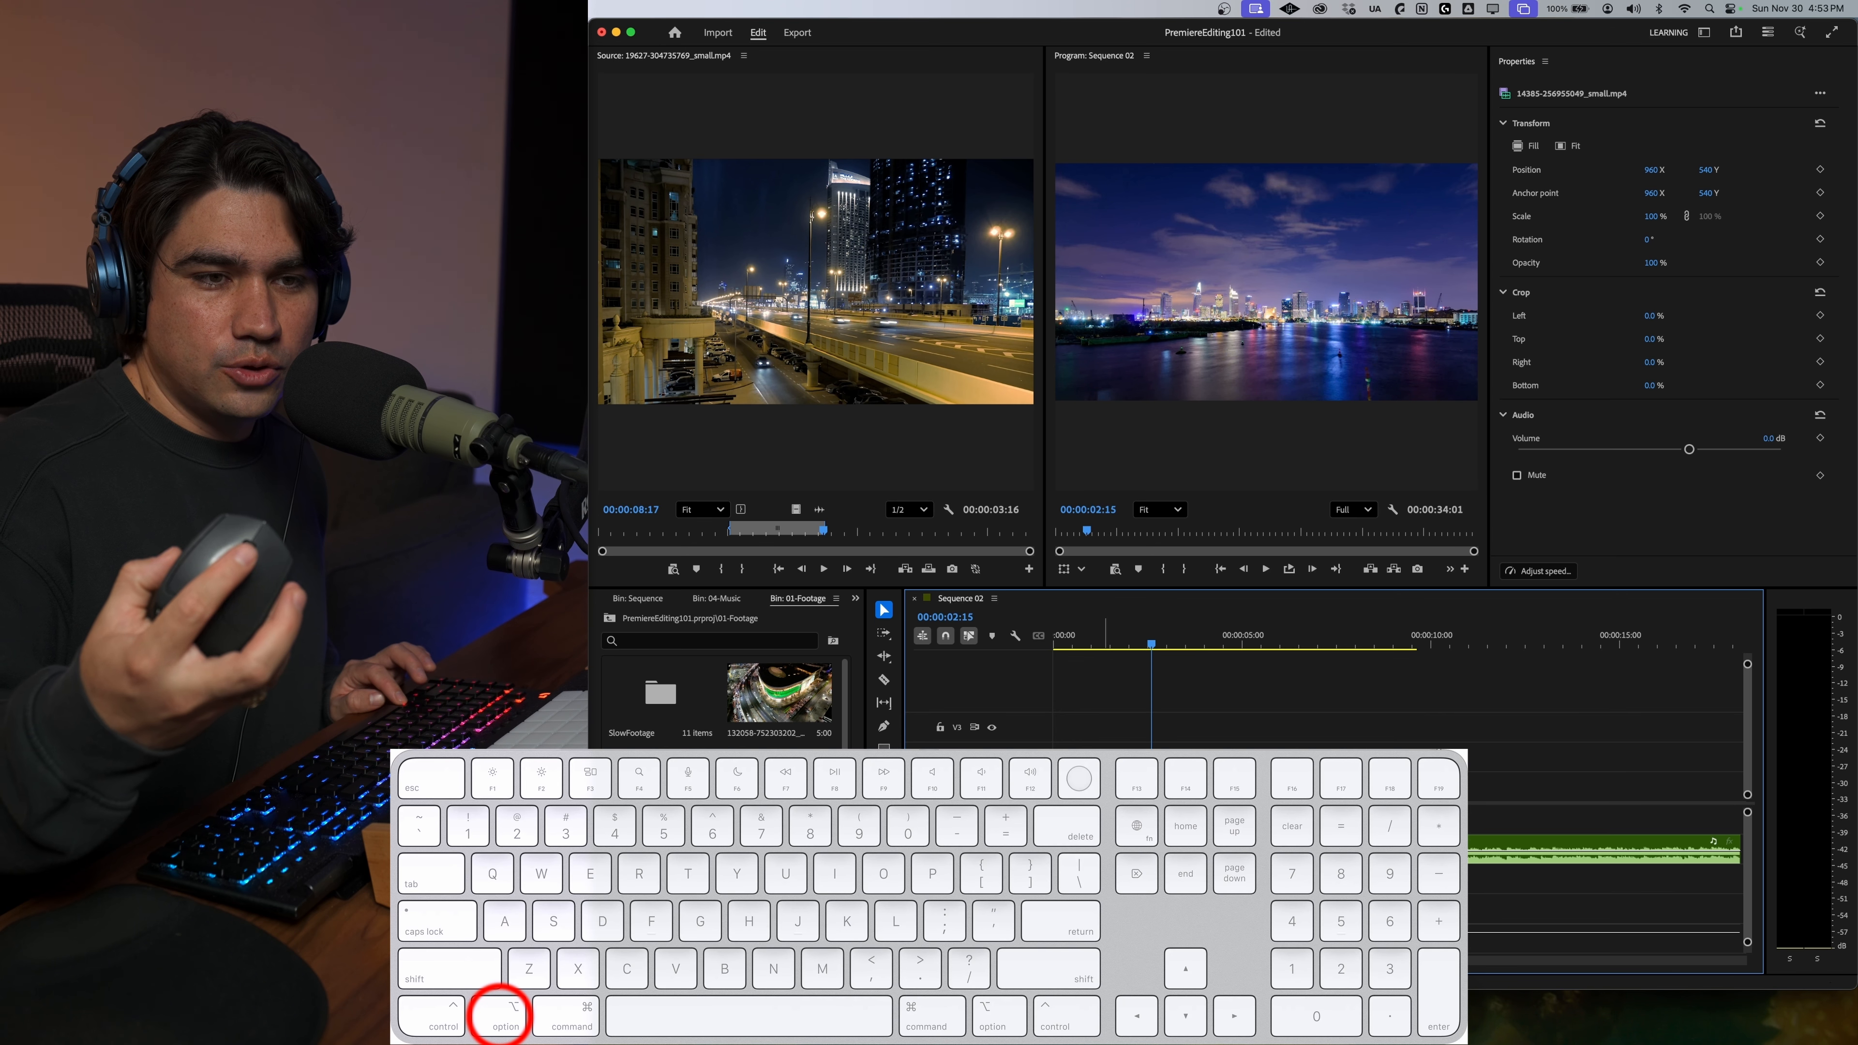
pyautogui.scroll(4, 1140, 804)
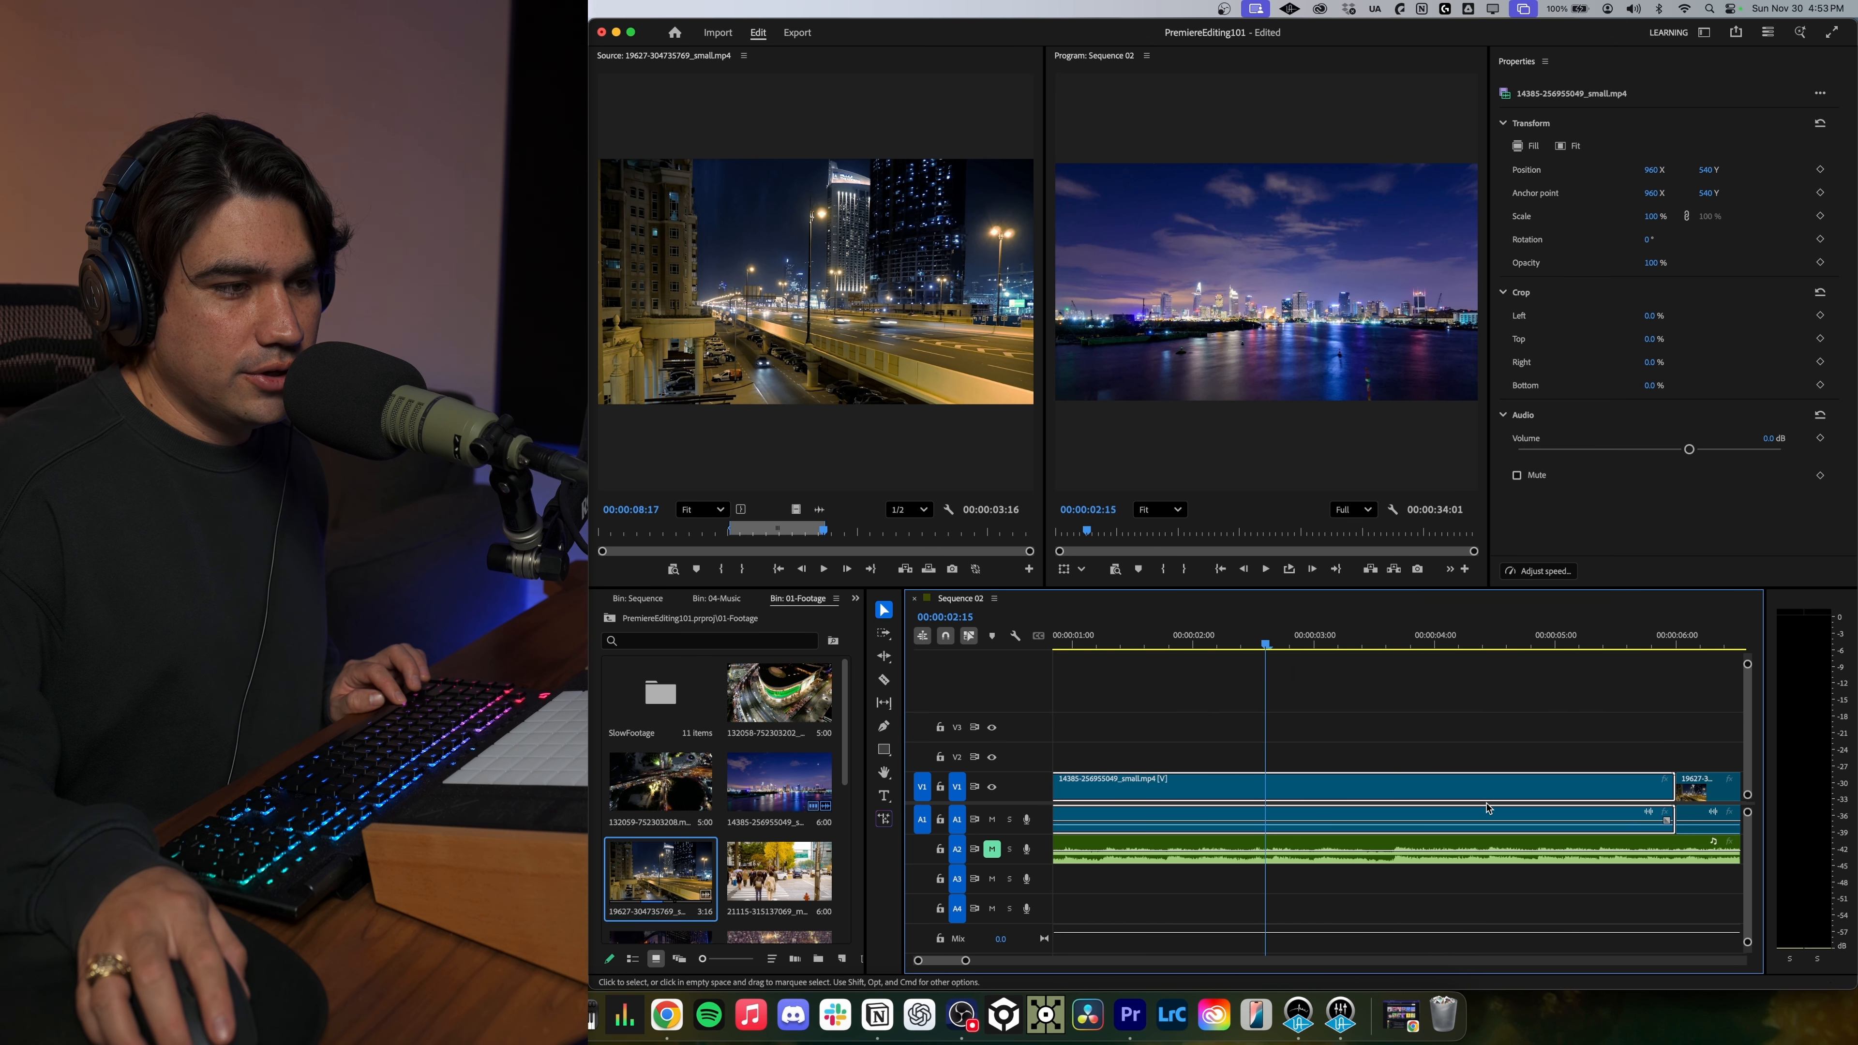
# Examine the cut and the highway clip on V1 at closer and wider timeline scales.
pyautogui.scroll(-2, 1573, 807)
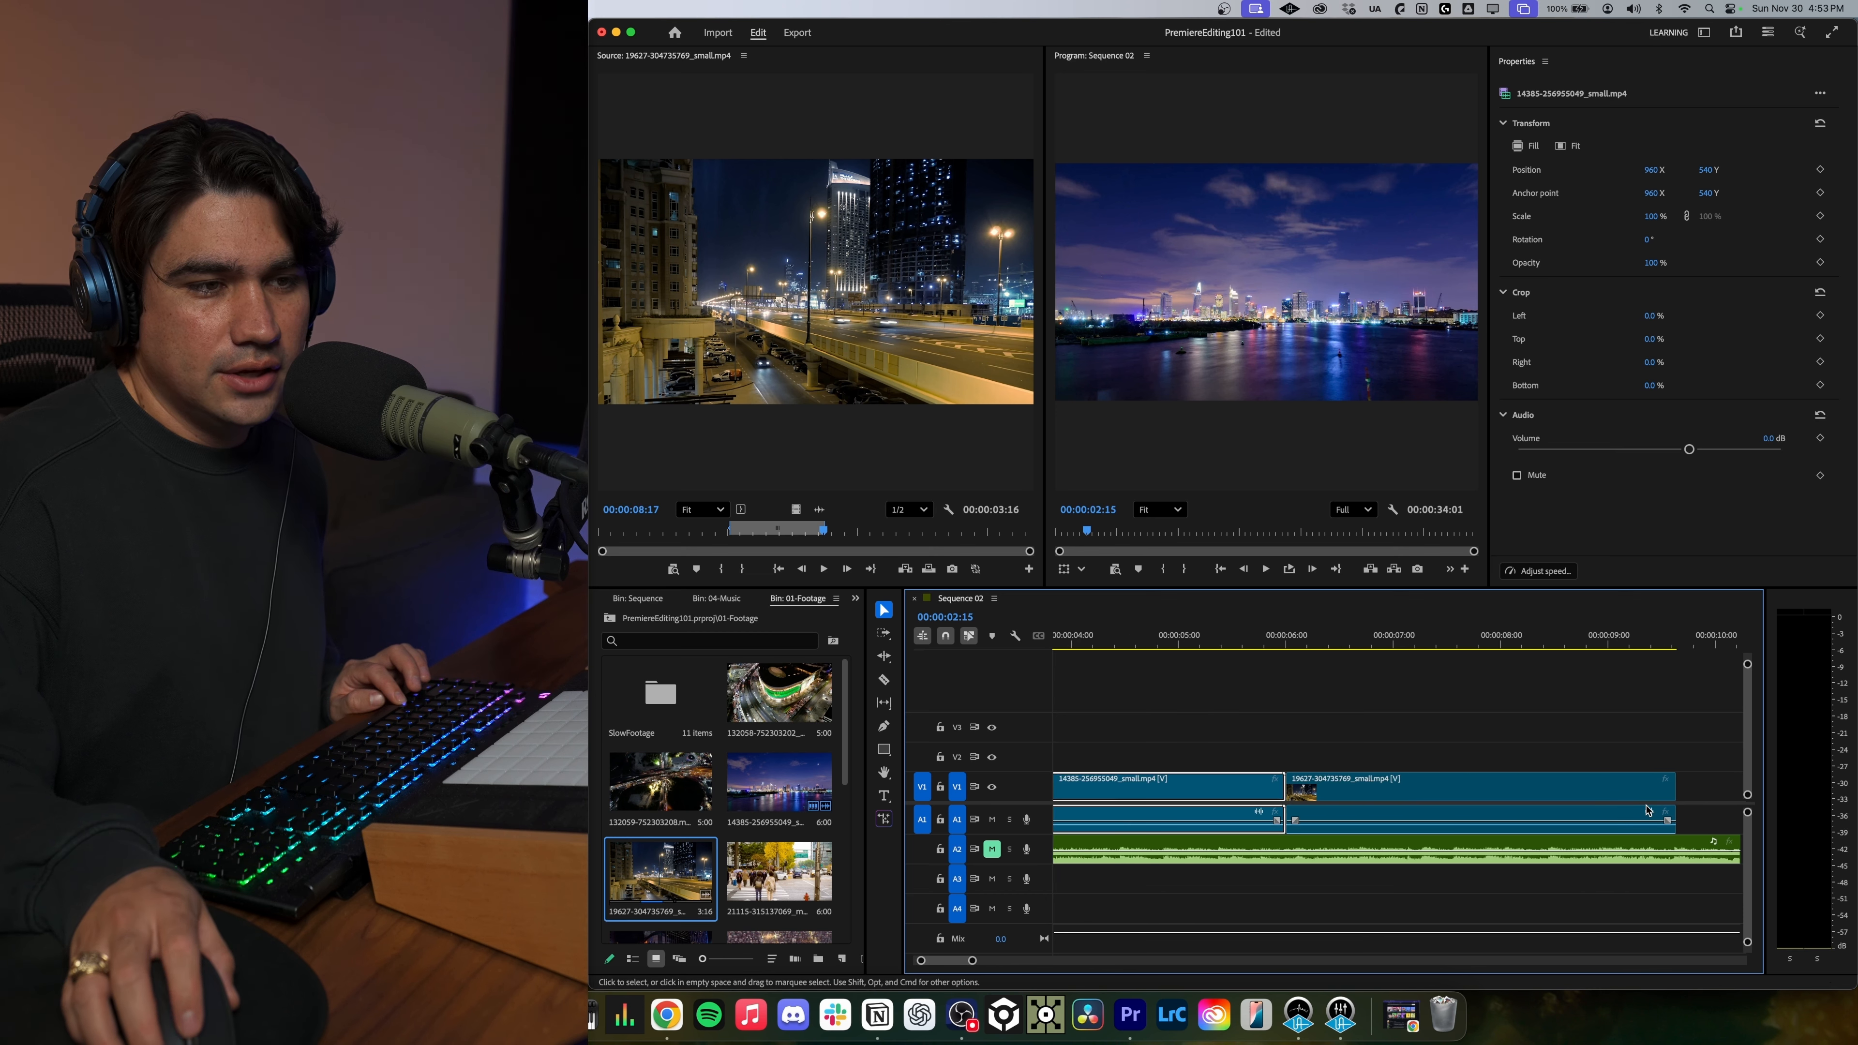
pyautogui.scroll(4, 1646, 809)
pyautogui.scroll(-4, 1646, 809)
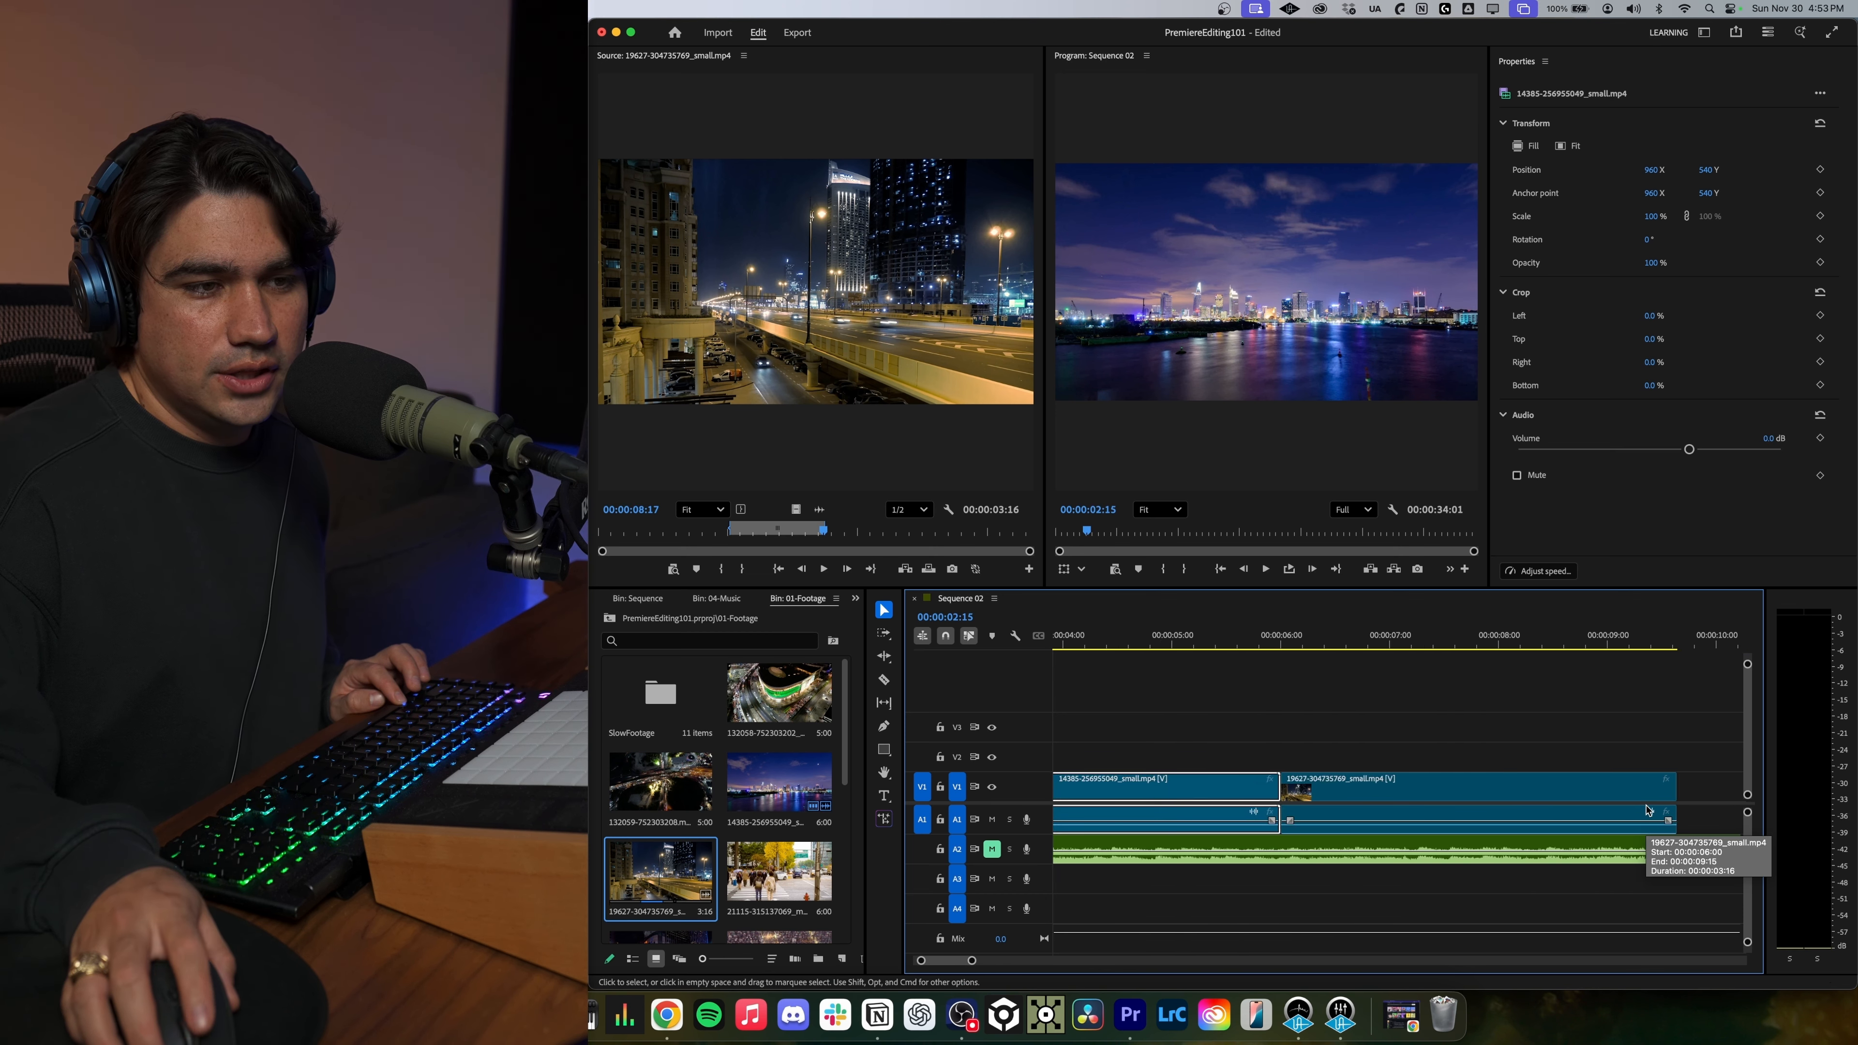
pyautogui.scroll(-3, 1646, 810)
pyautogui.moveTo(1026, 960); pyautogui.dragTo(936, 966)
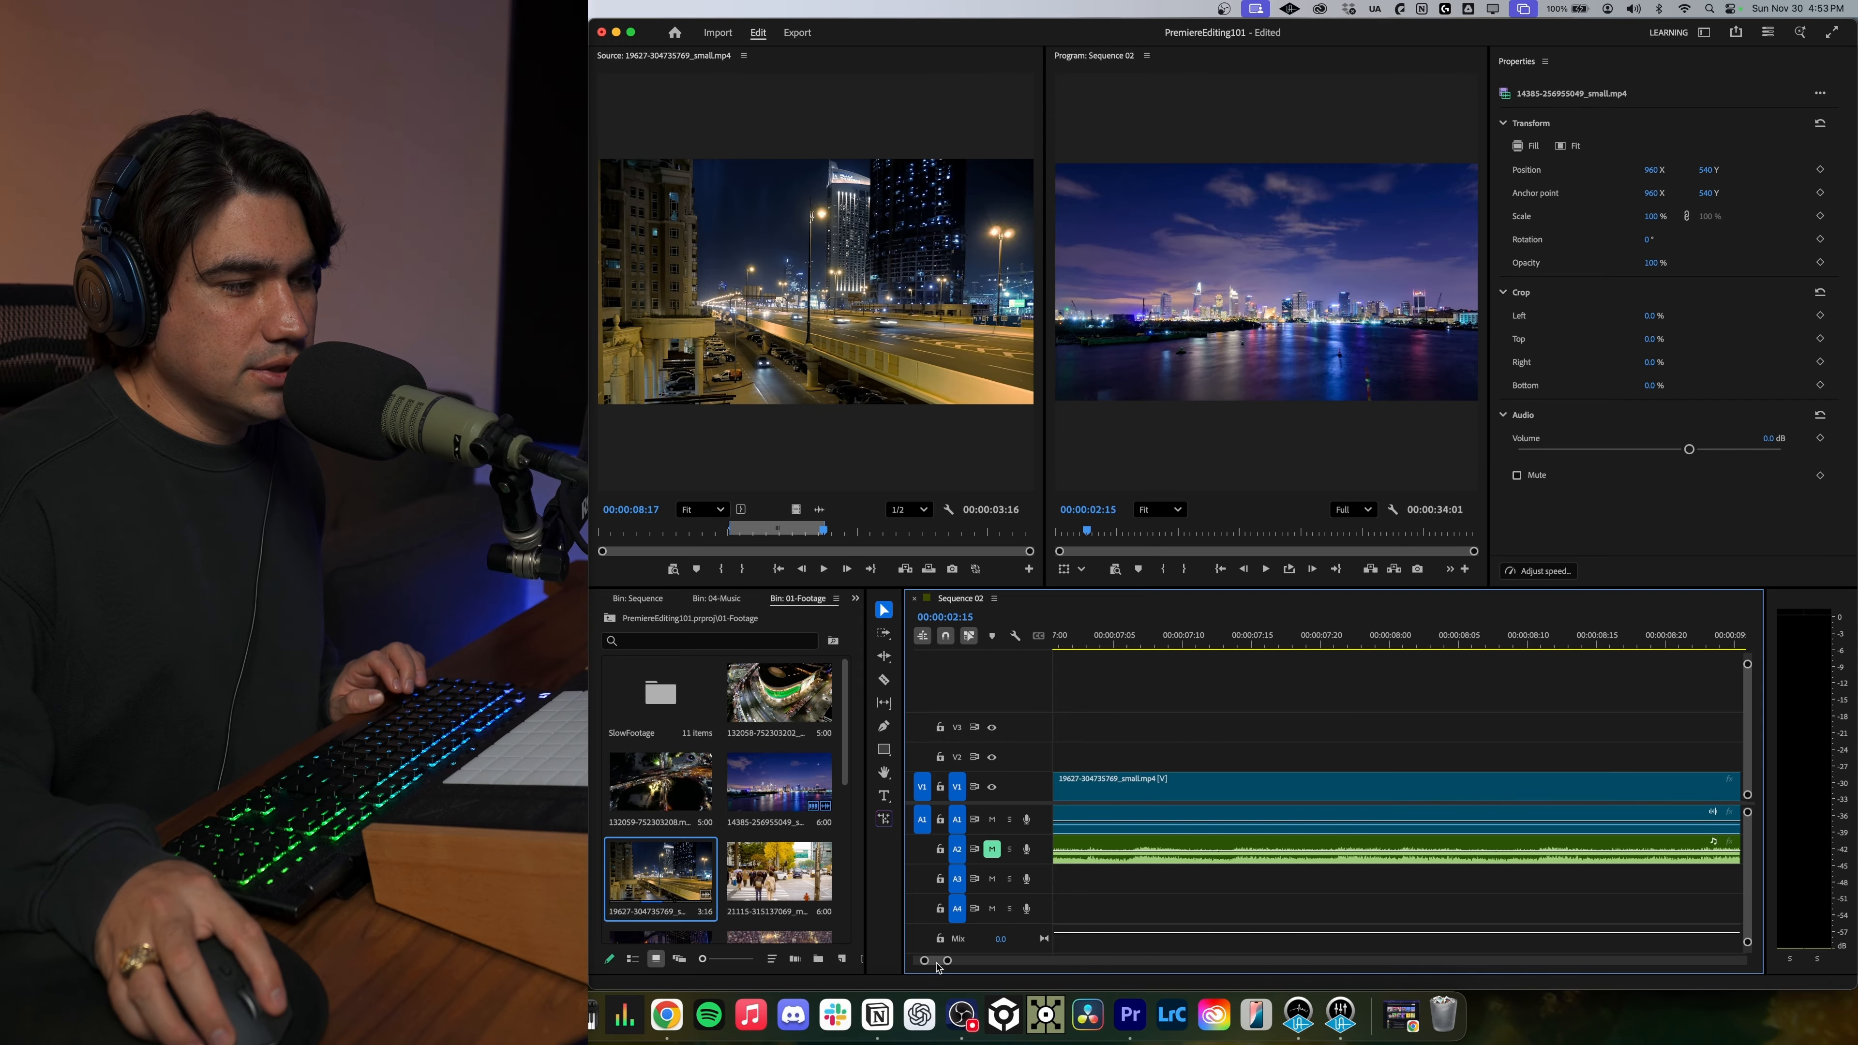
pyautogui.moveTo(959, 963); pyautogui.dragTo(1088, 964)
pyautogui.moveTo(975, 970)
pyautogui.mouseDown()
pyautogui.moveTo(1002, 966)
pyautogui.moveTo(970, 966)
pyautogui.mouseUp()
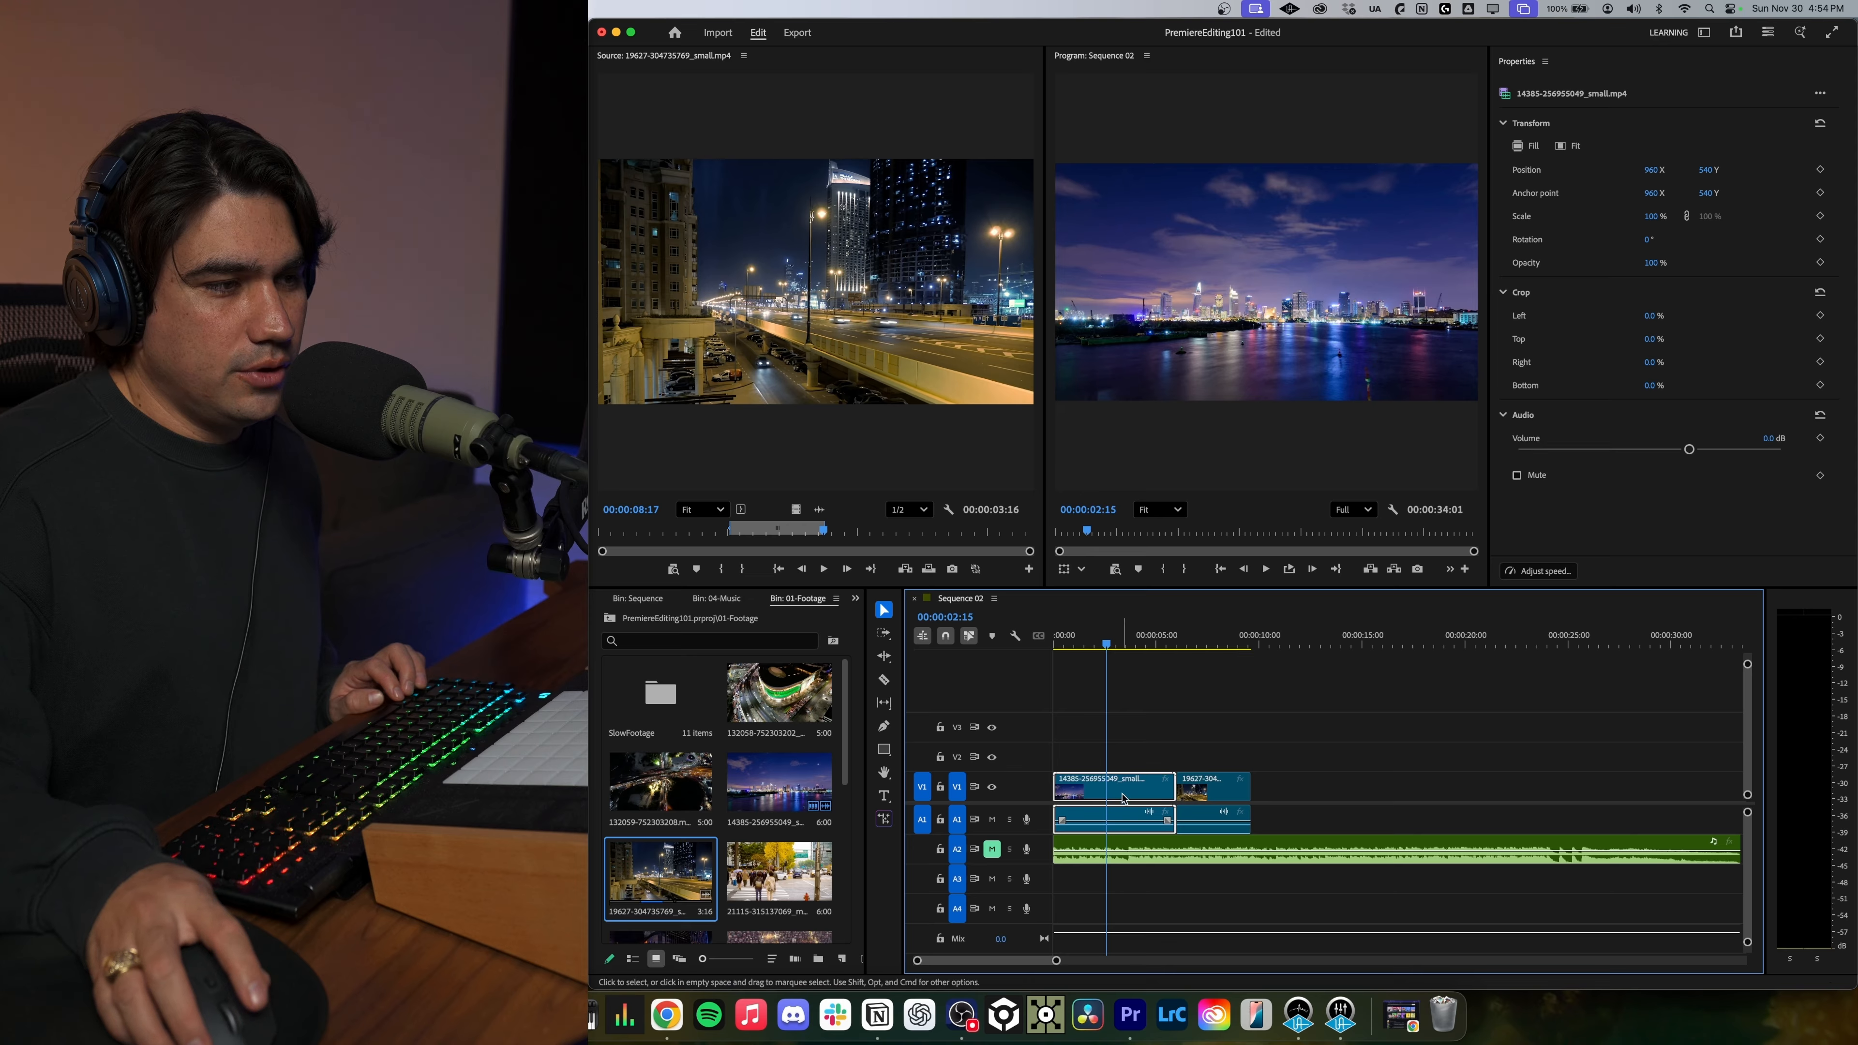
# Inspect the skyline clip around the playhead up close and fit the whole sequence in the timeline.
pyautogui.scroll(6, 1115, 808)
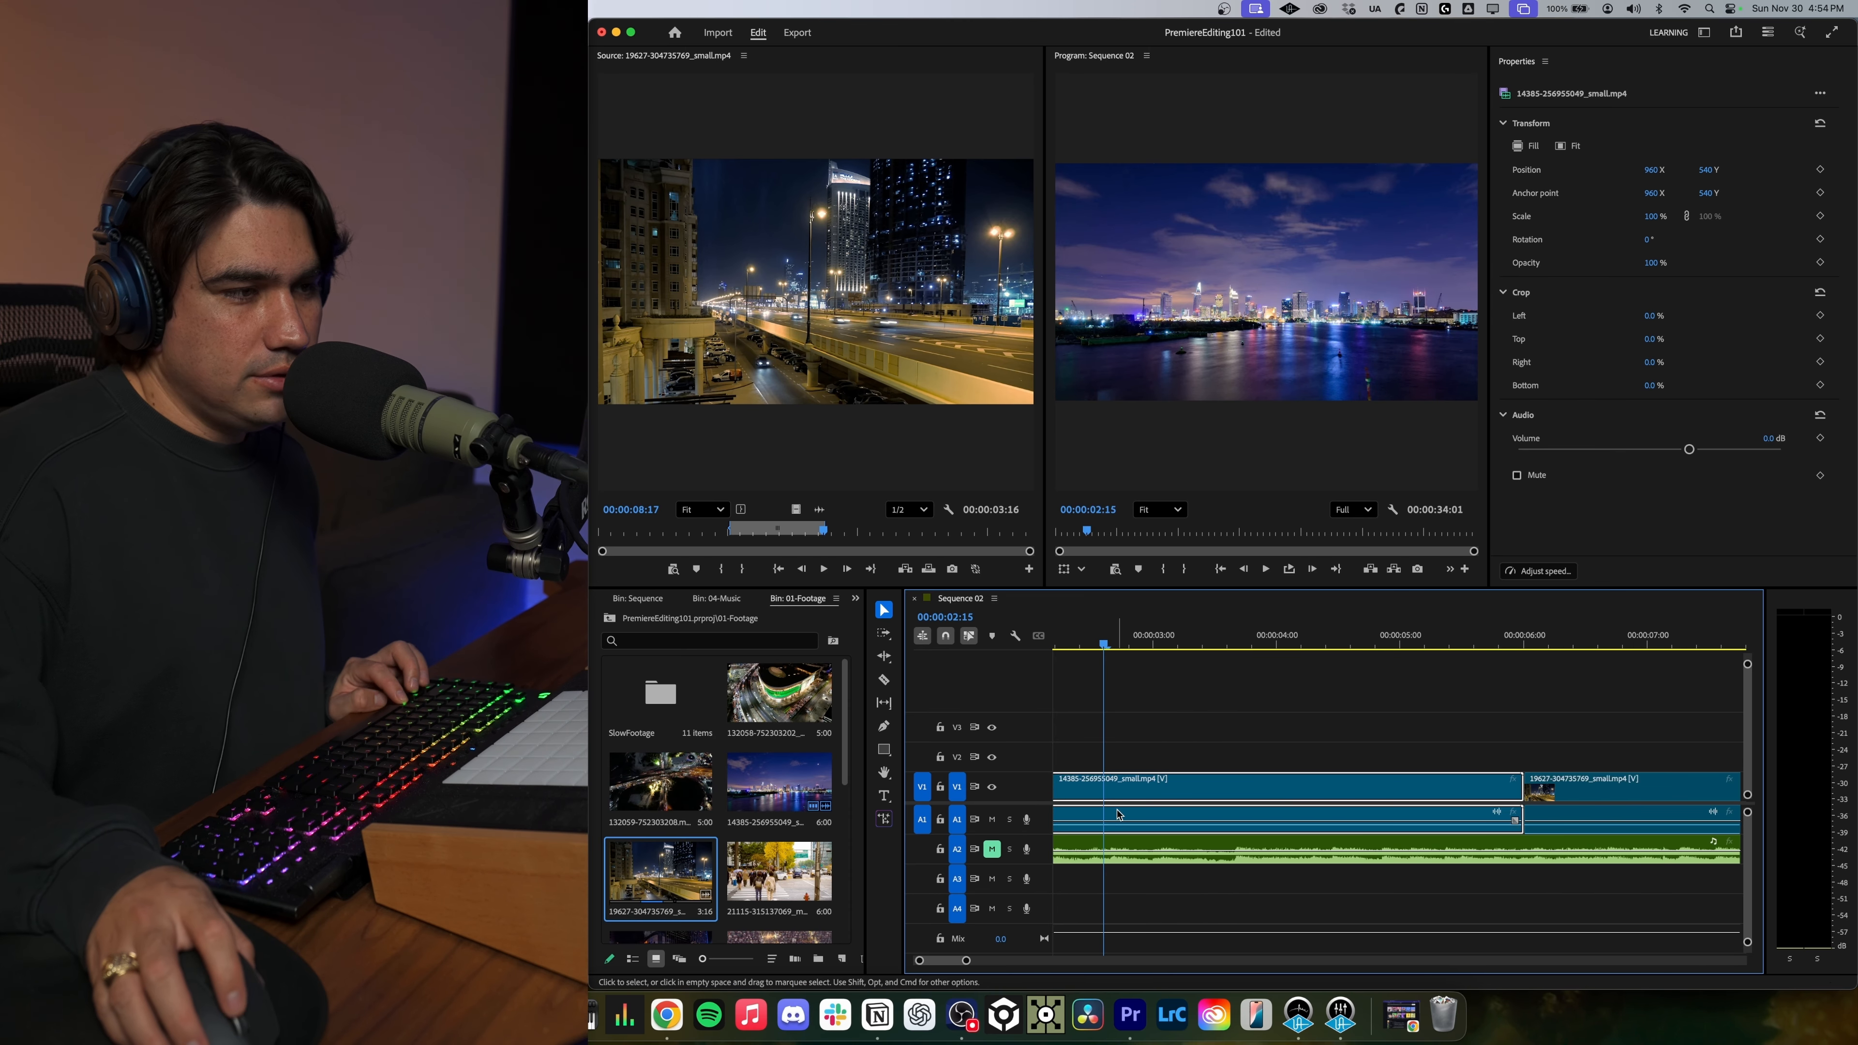
pyautogui.scroll(-6, 1117, 814)
pyautogui.scroll(-1, 1117, 815)
pyautogui.scroll(8, 1104, 807)
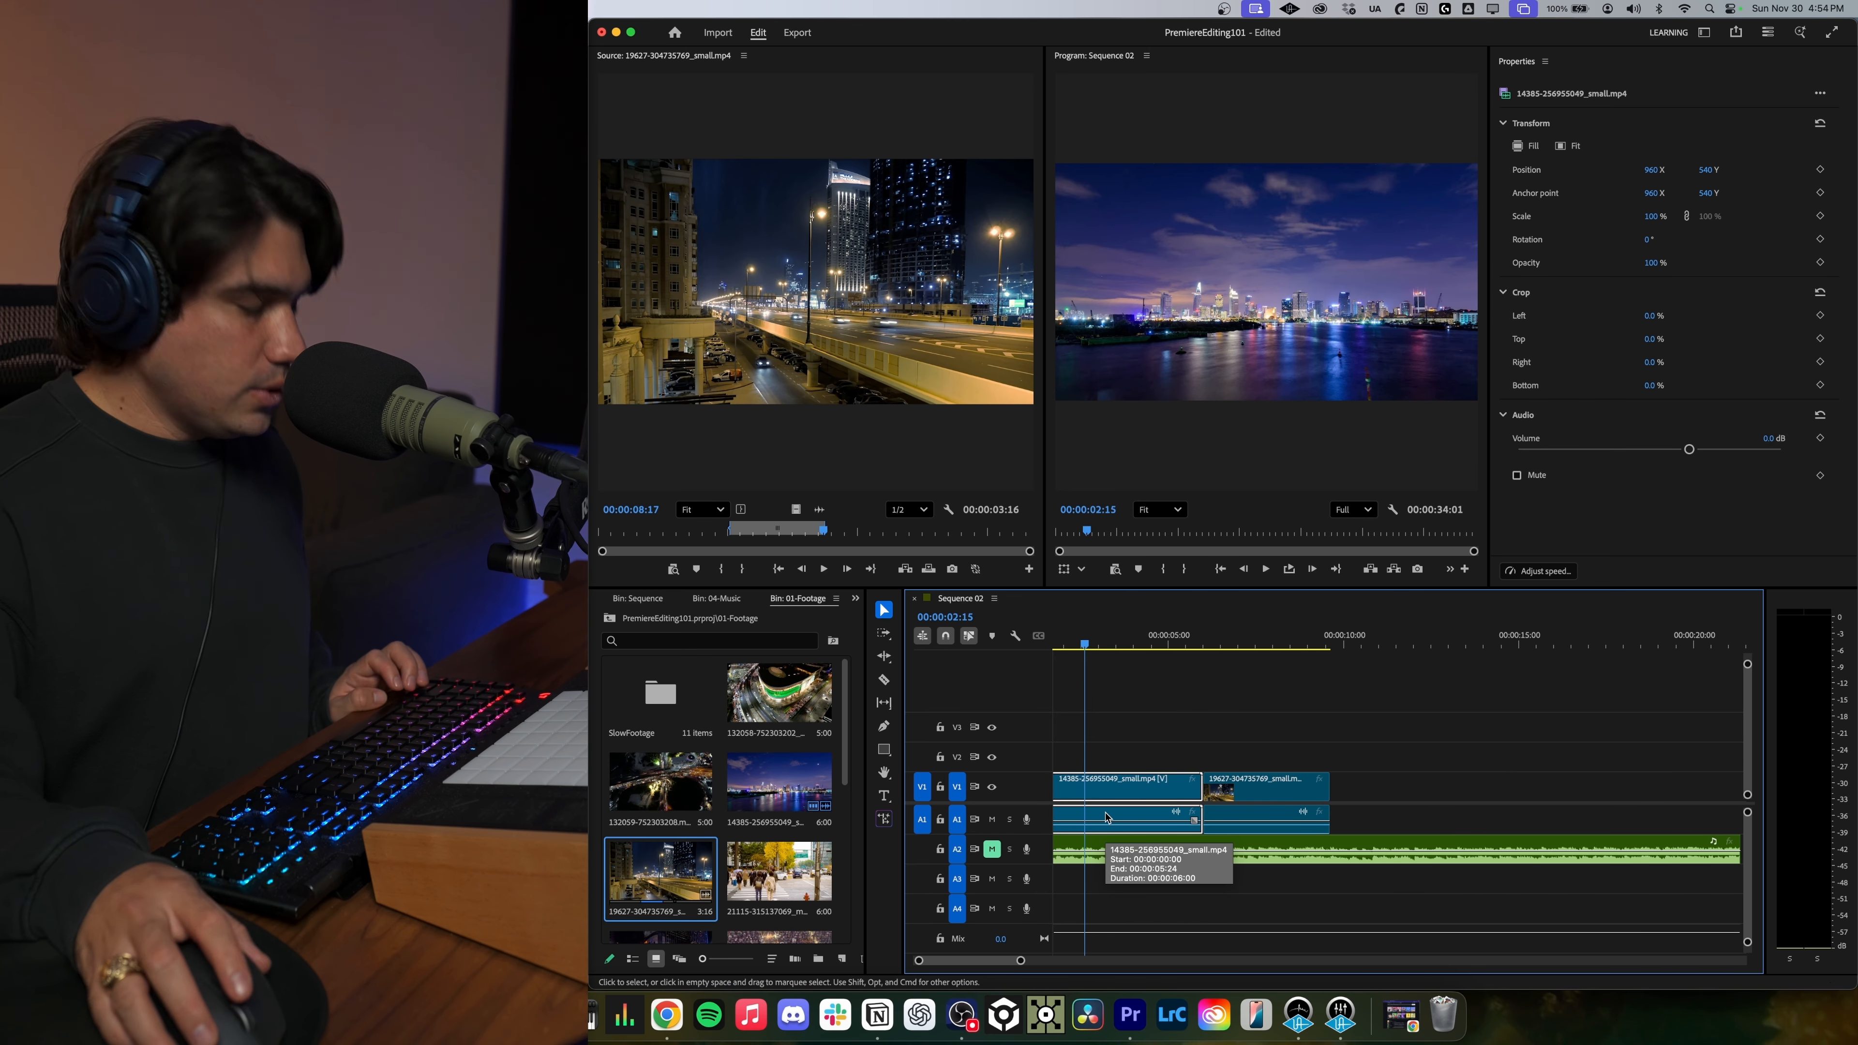
pyautogui.scroll(2, 1097, 816)
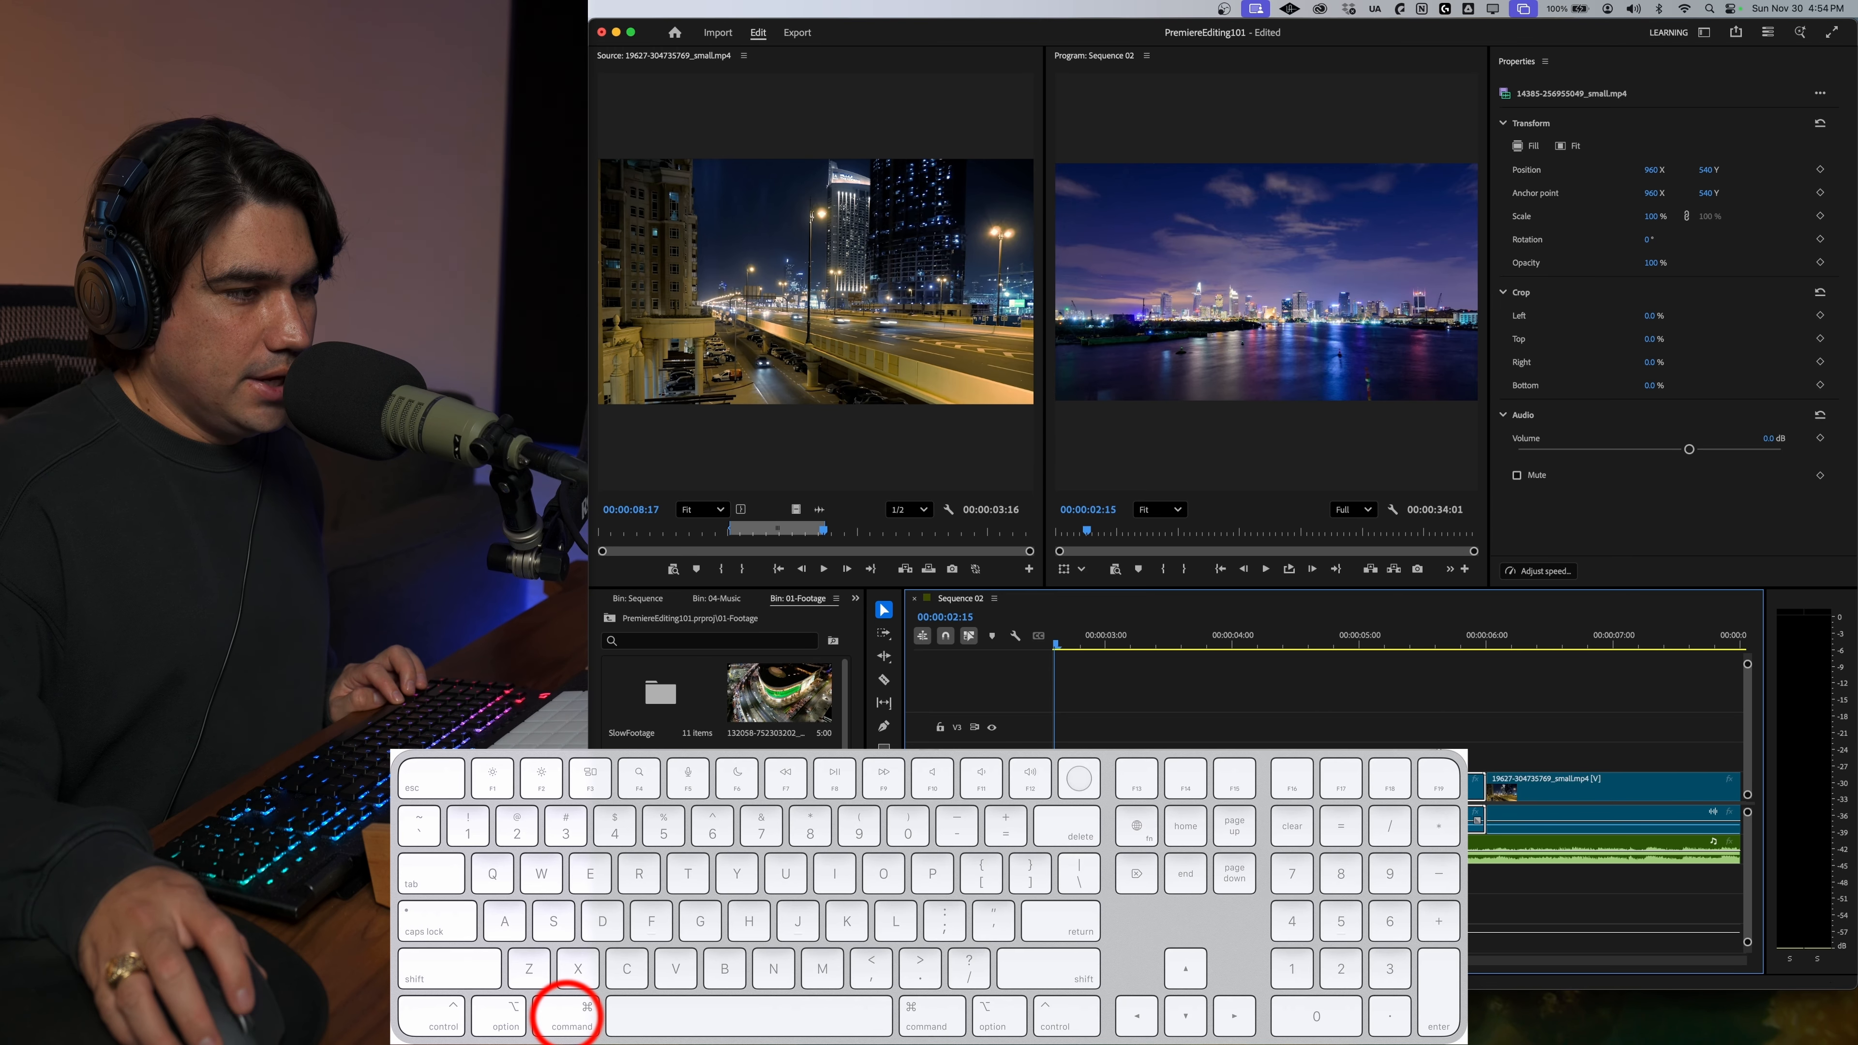
pyautogui.scroll(3, 1206, 801)
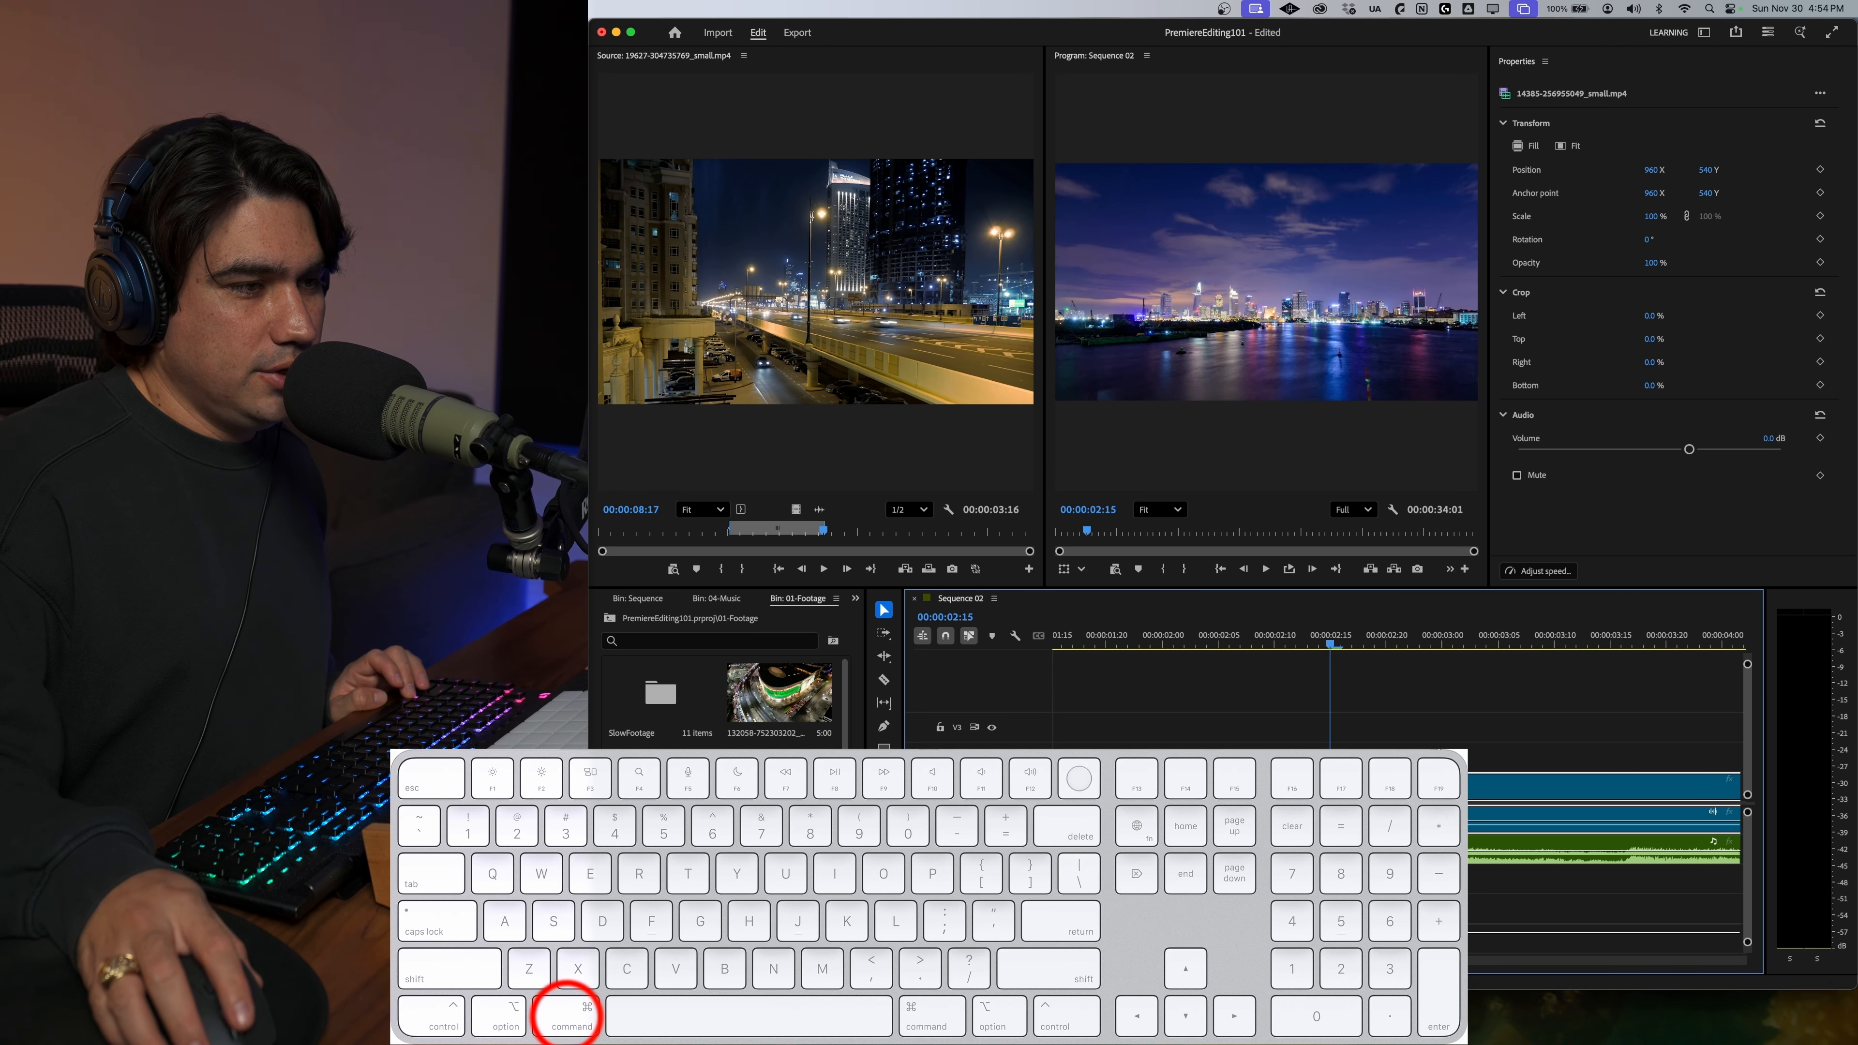
pyautogui.scroll(3, 1206, 801)
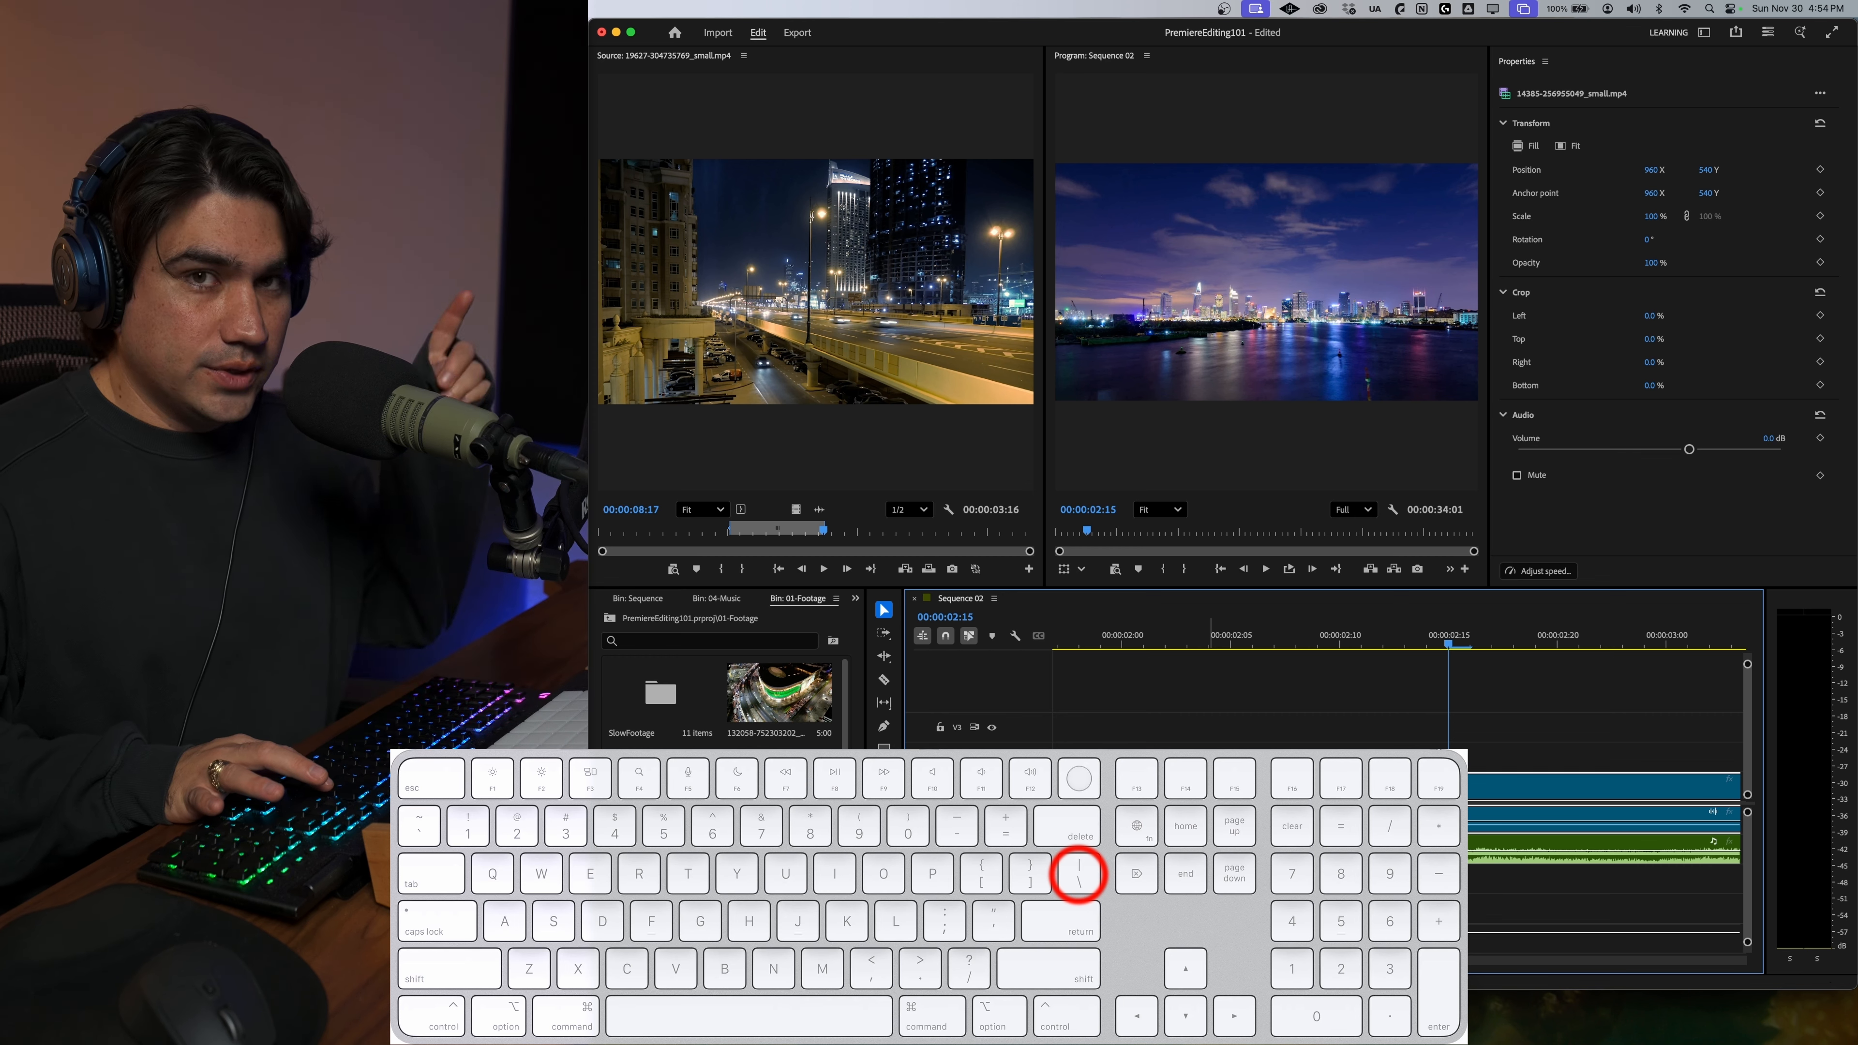
pyautogui.press('\\')
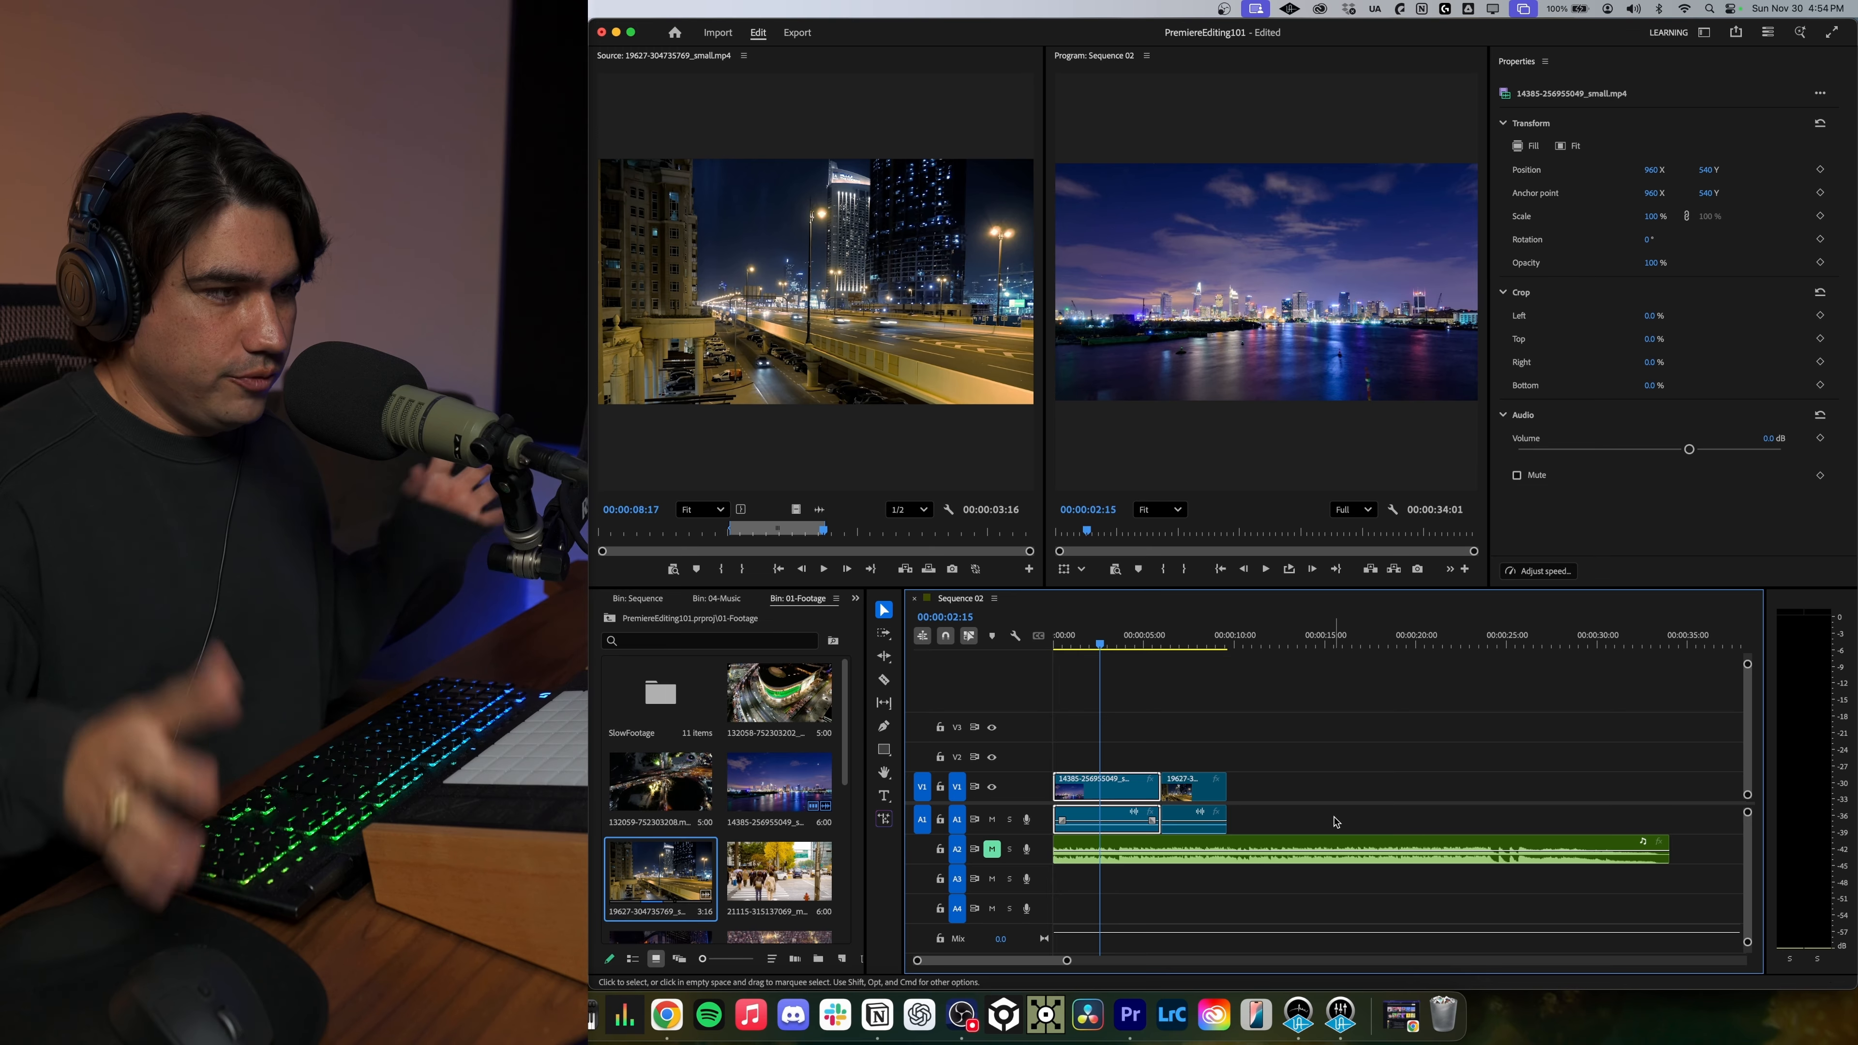
# Enlarge the skyline clip in the timeline again and return to the view of the entire sequence.
pyautogui.scroll(7, 1100, 804)
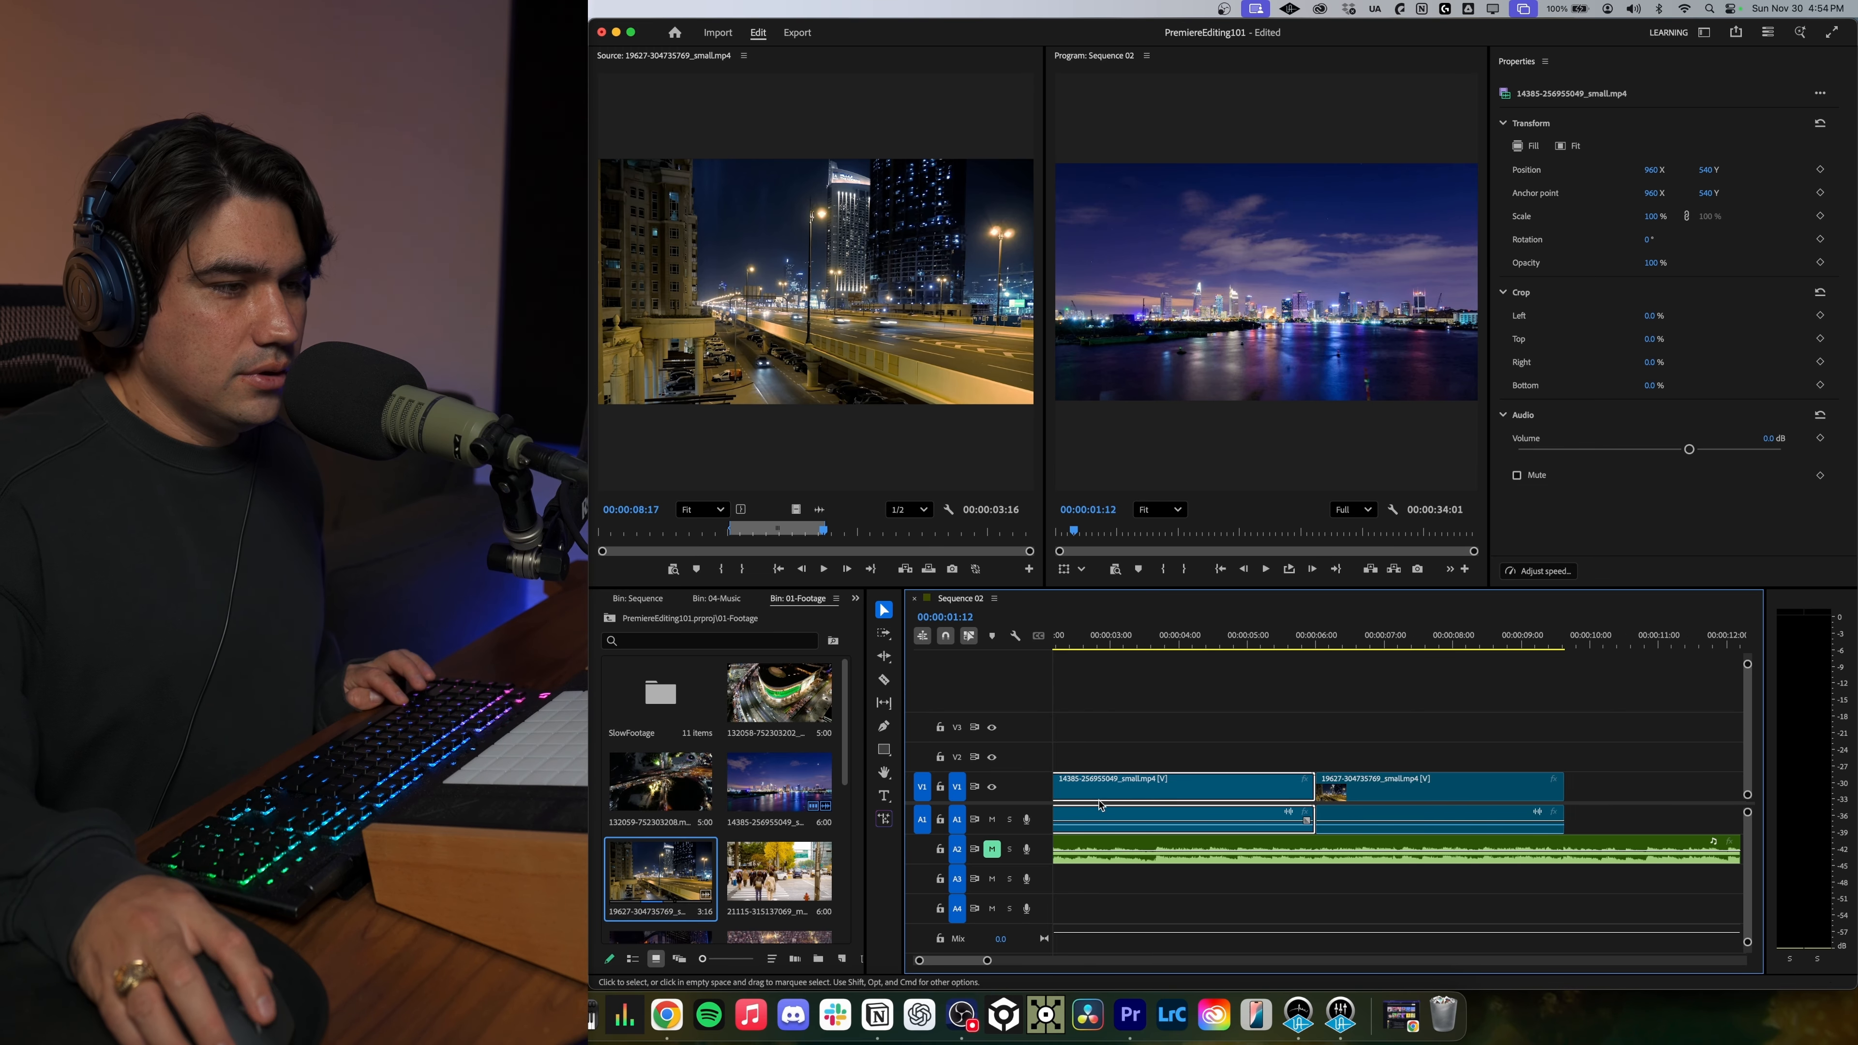
pyautogui.scroll(-1, 1100, 804)
pyautogui.scroll(3, 1100, 804)
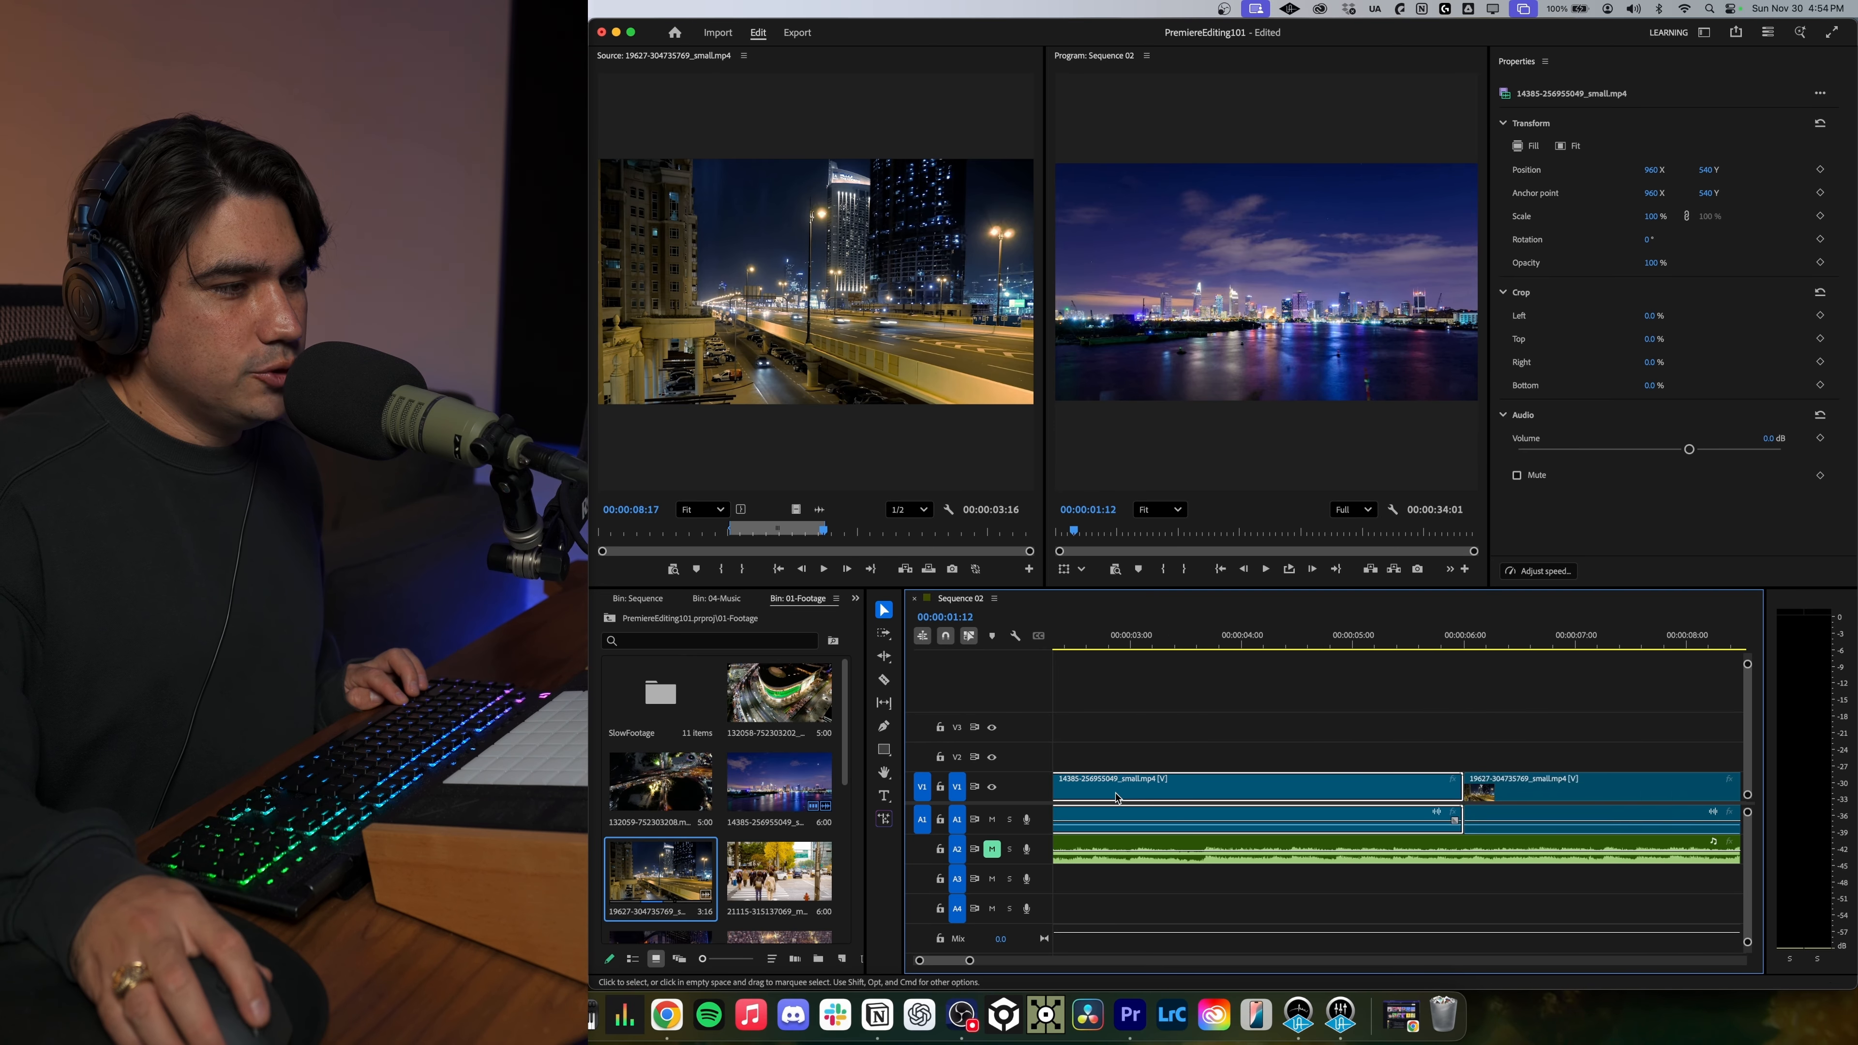
pyautogui.scroll(5, 1115, 798)
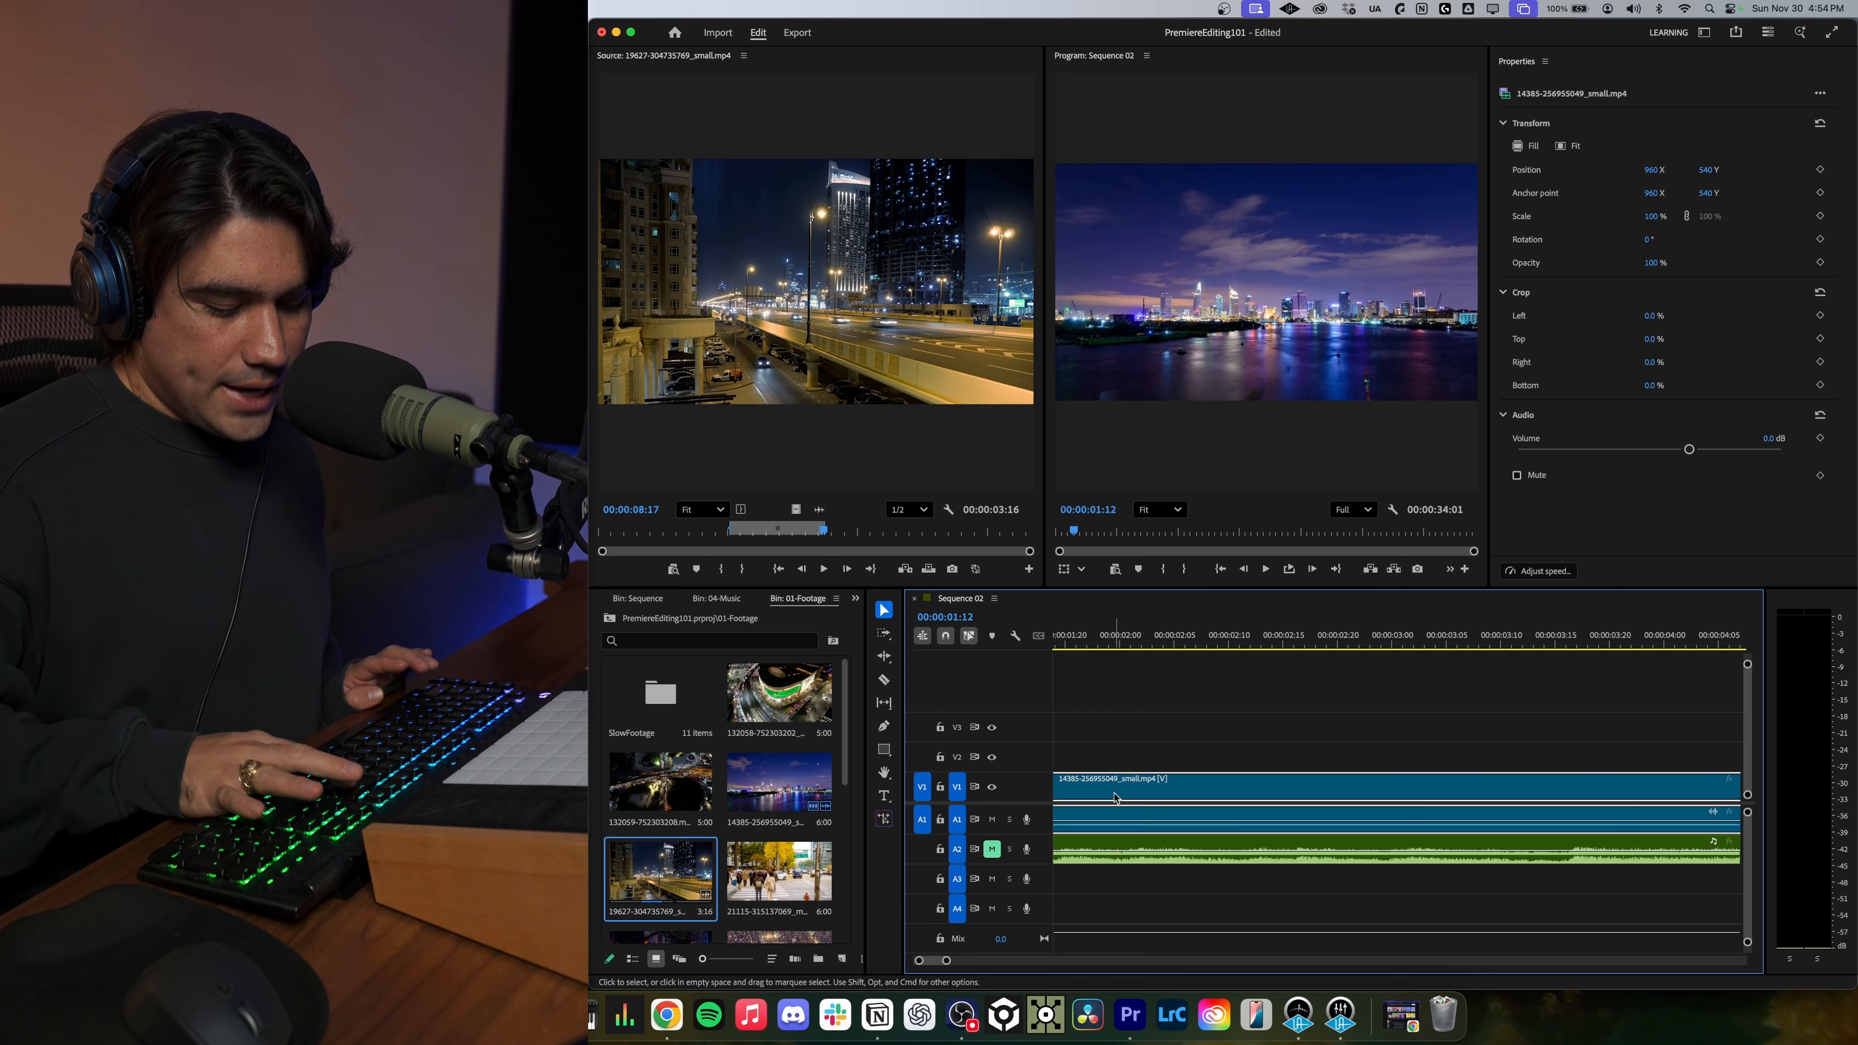
pyautogui.press('\\')
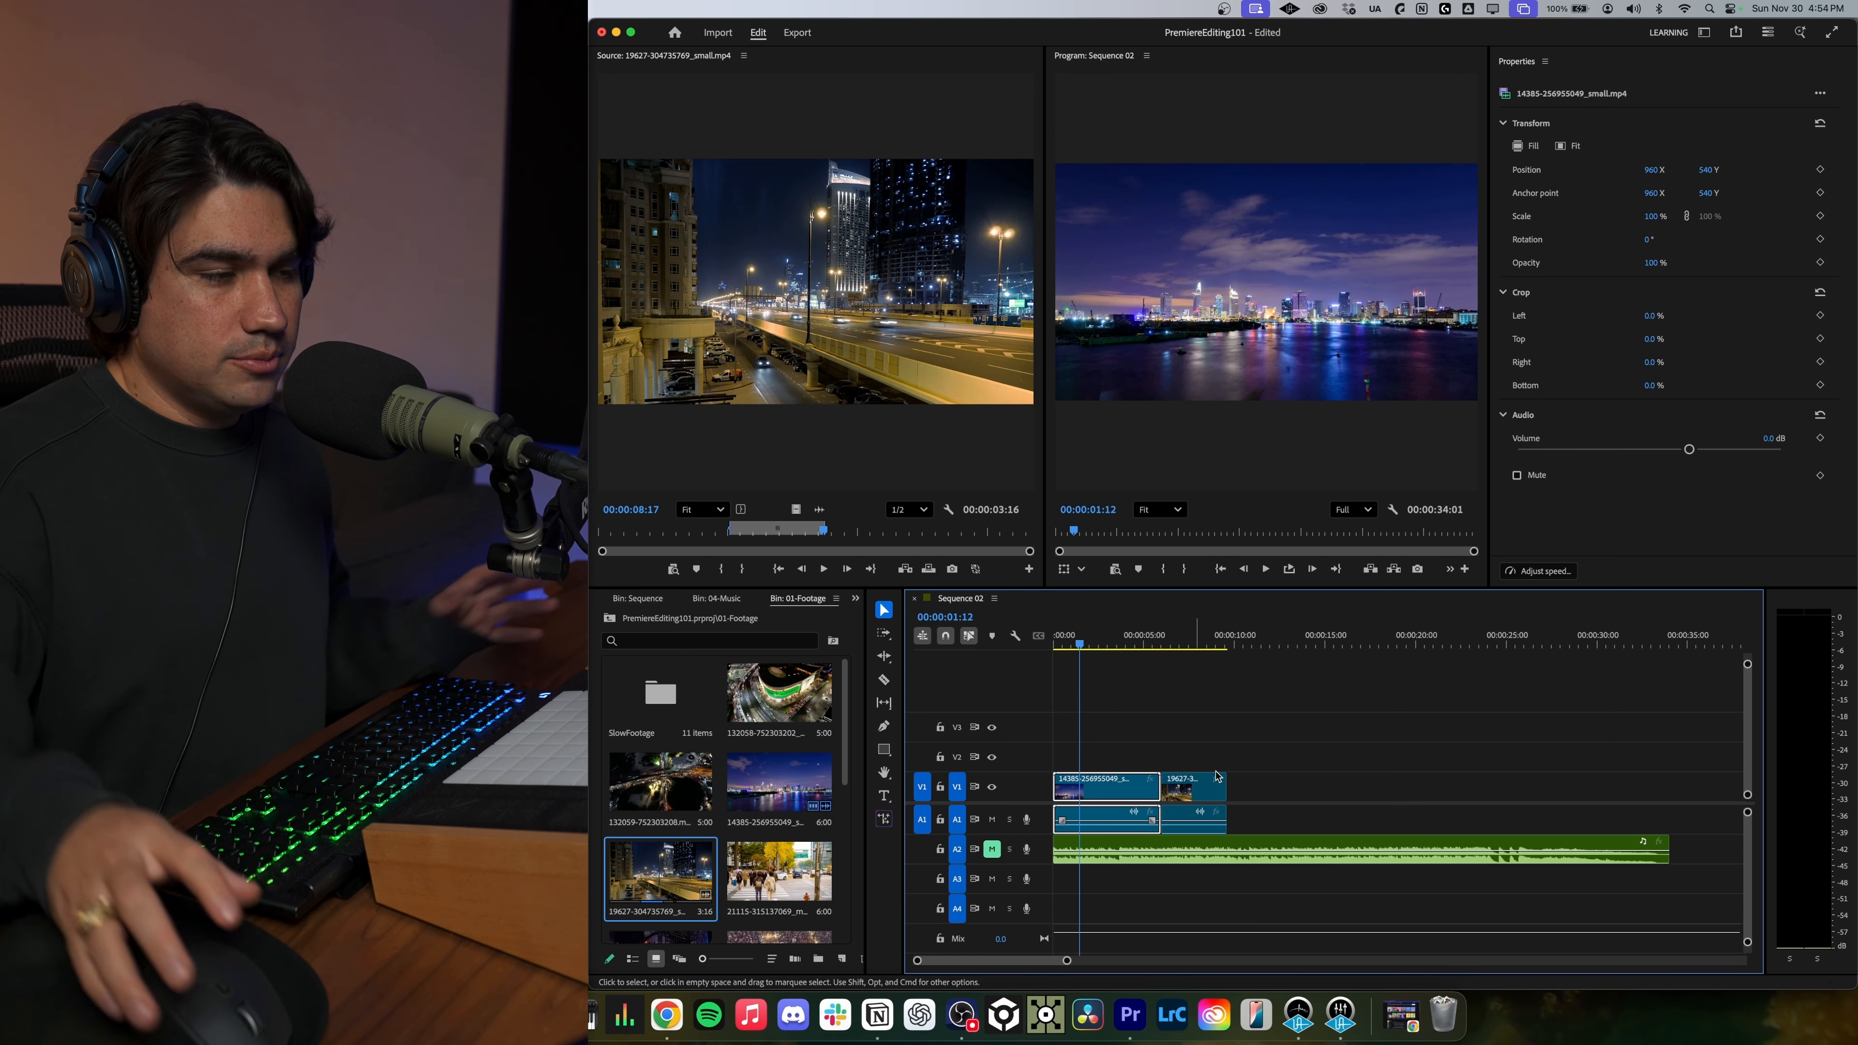
# Deselect the clips, then play the sequence from 00:00:02:15 up to the end of the skyline clip.
pyautogui.click(1326, 780)
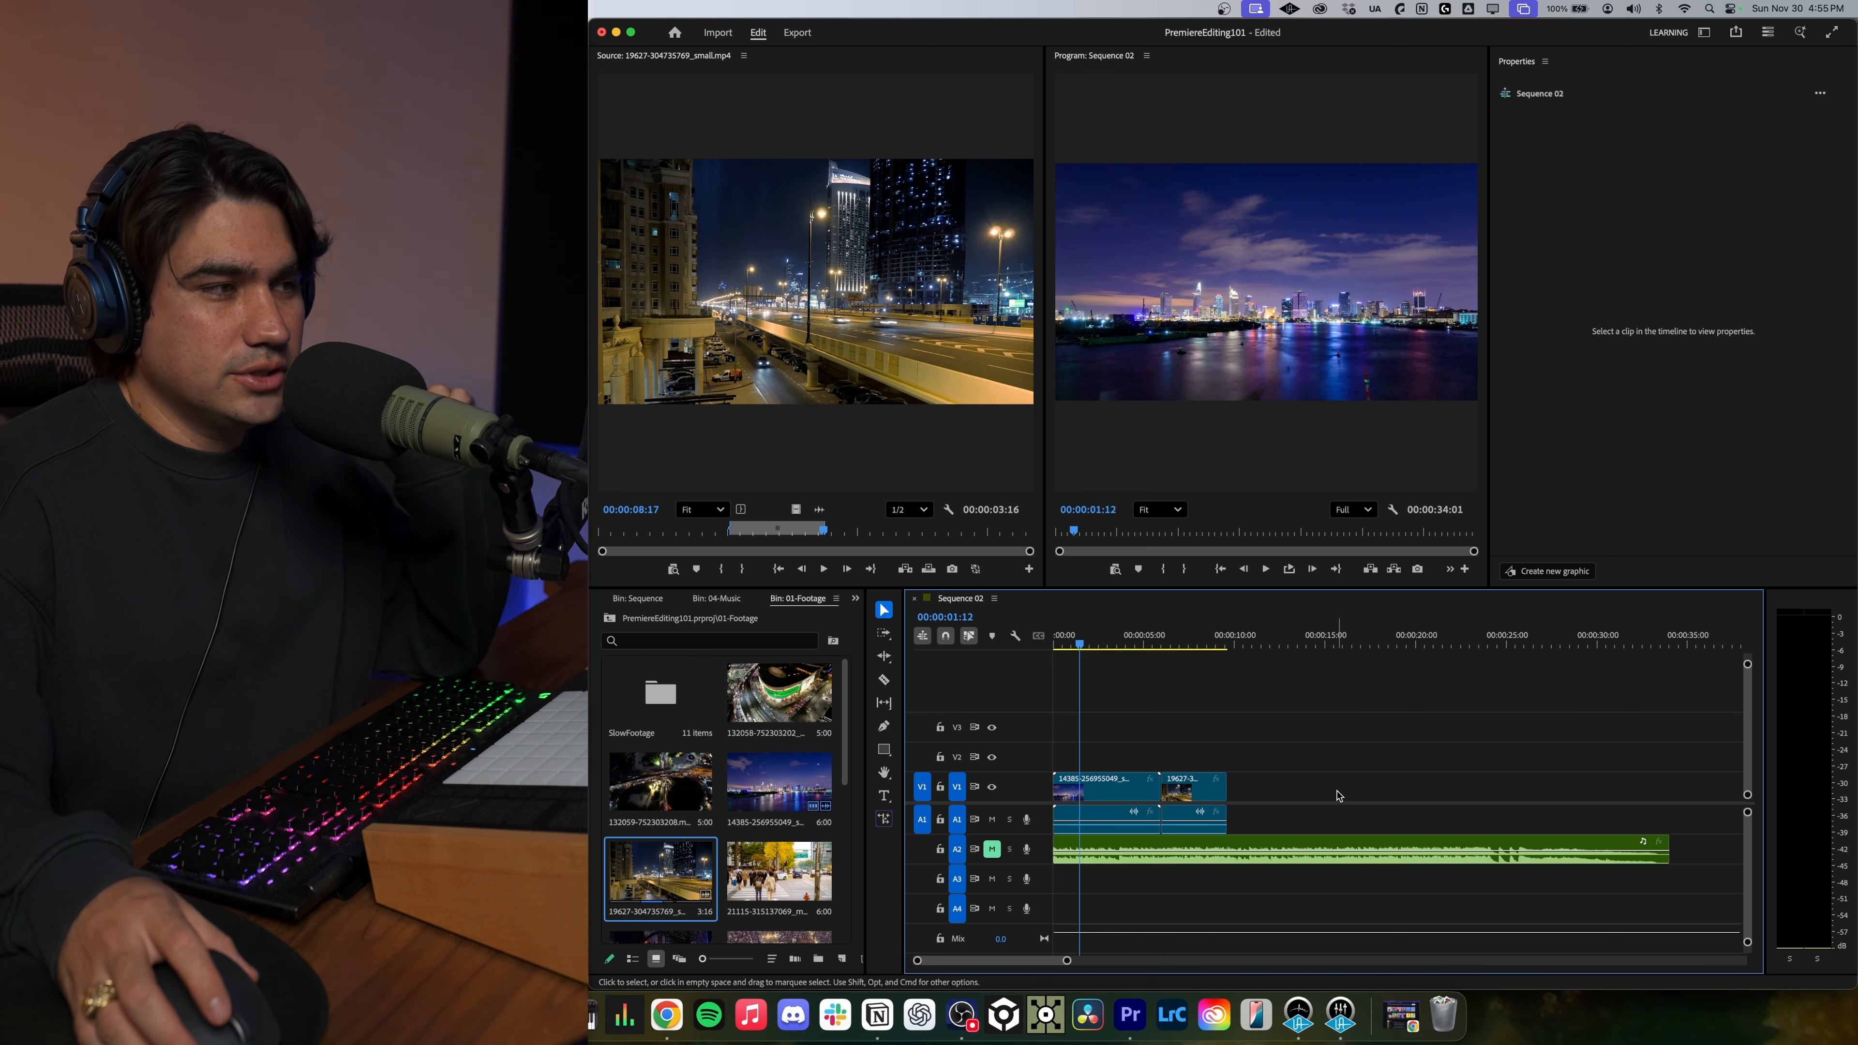
pyautogui.press('Left')
pyautogui.moveTo(1090, 643); pyautogui.dragTo(1485, 650)
pyautogui.moveTo(1348, 653); pyautogui.dragTo(1100, 650)
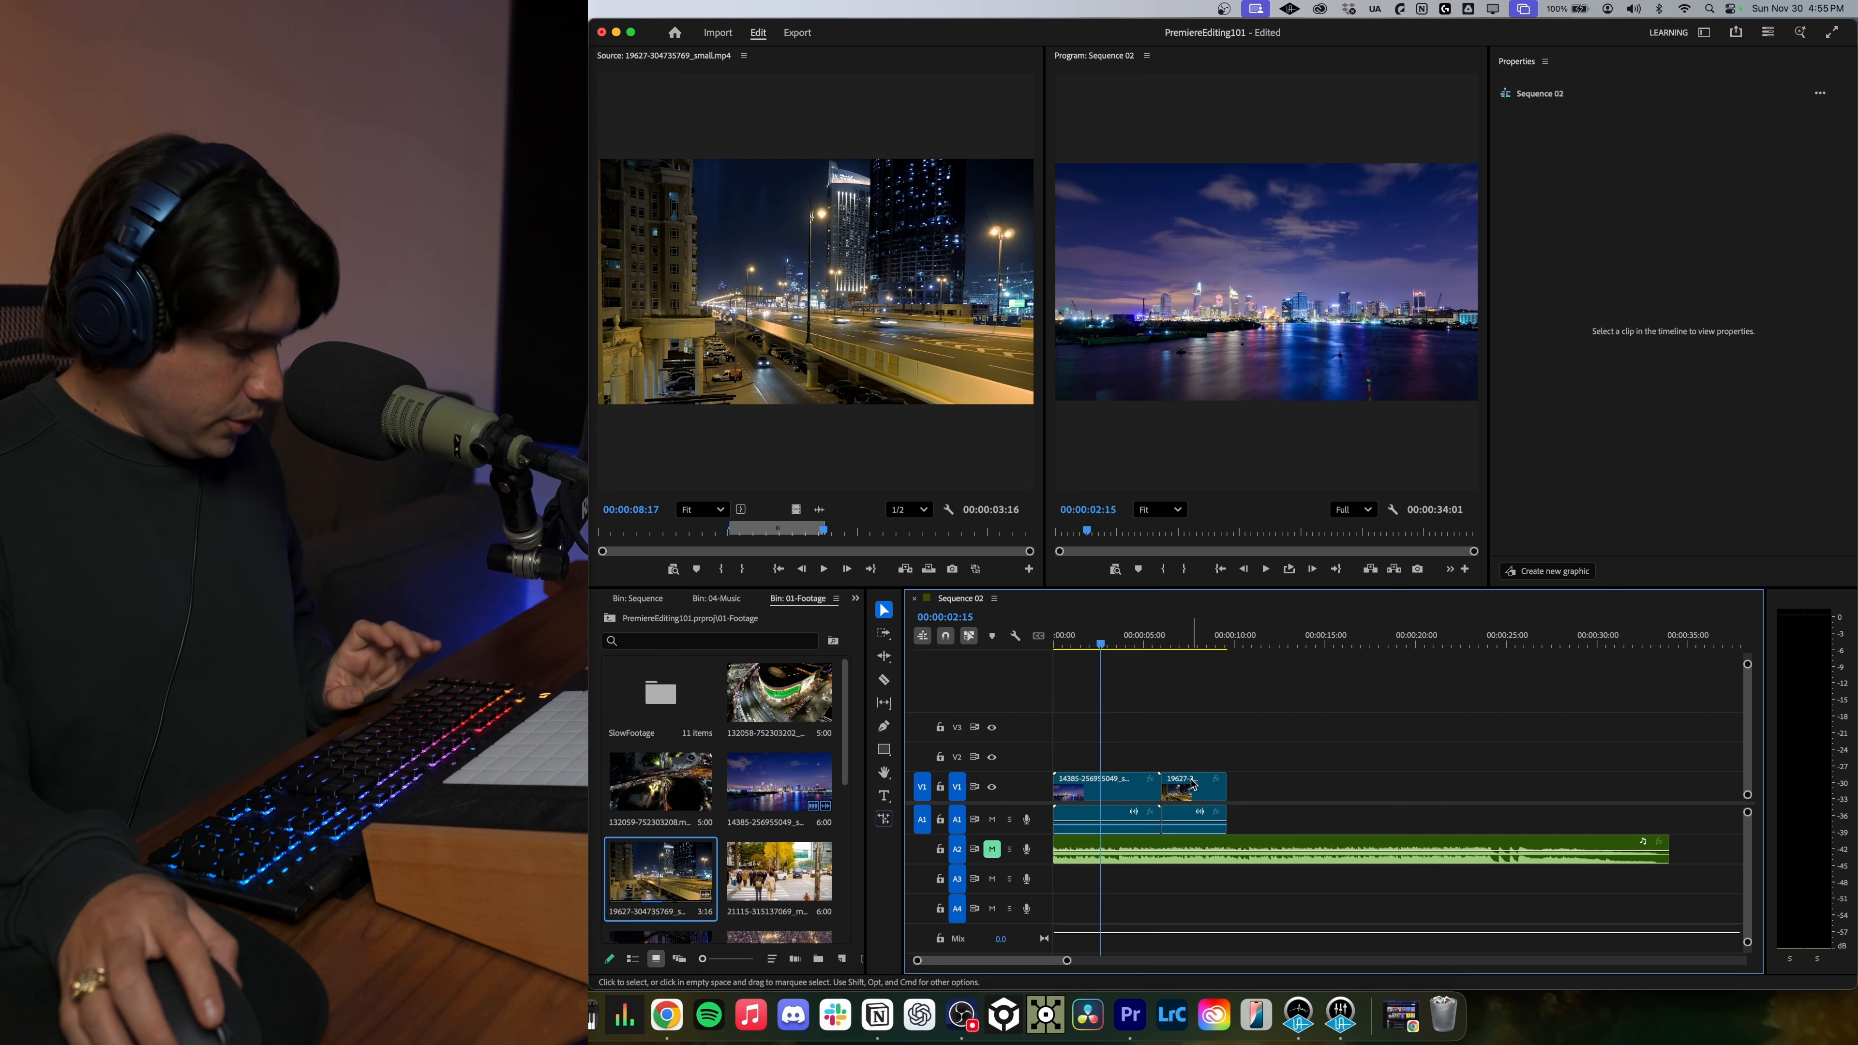
pyautogui.press('space')
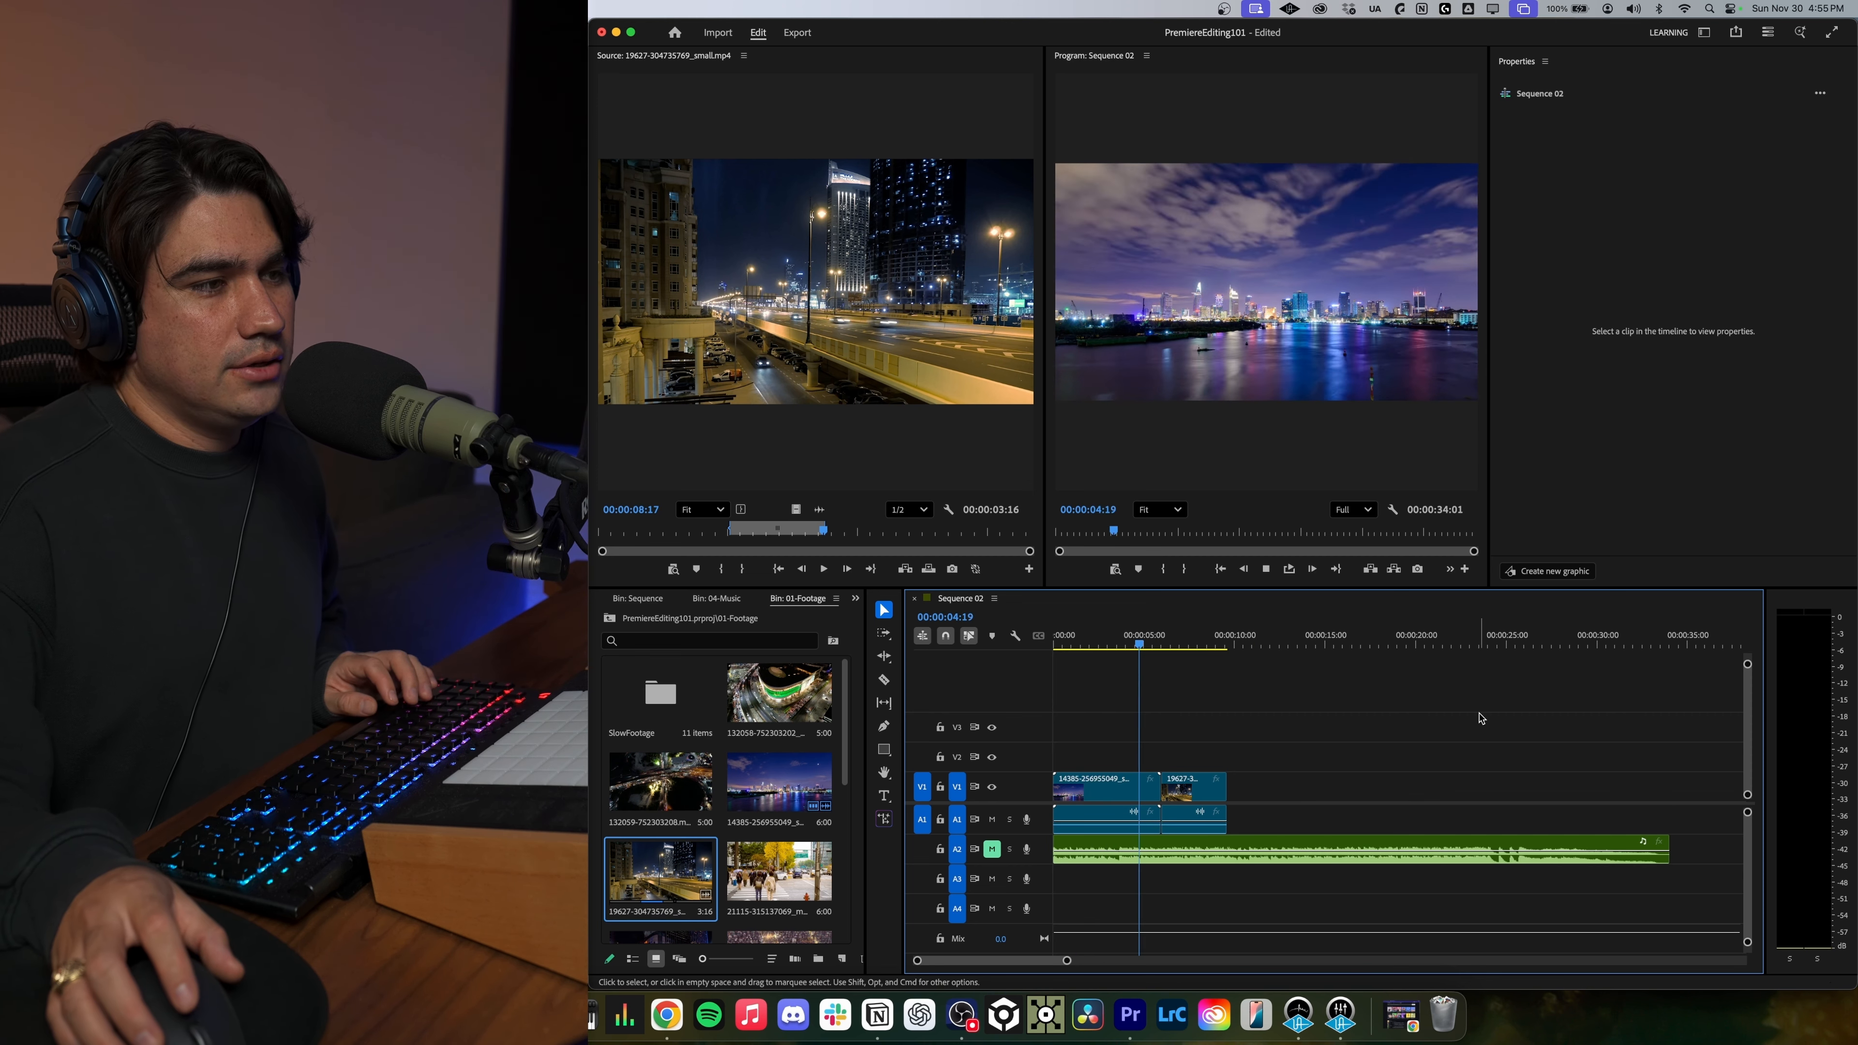
pyautogui.press('space')
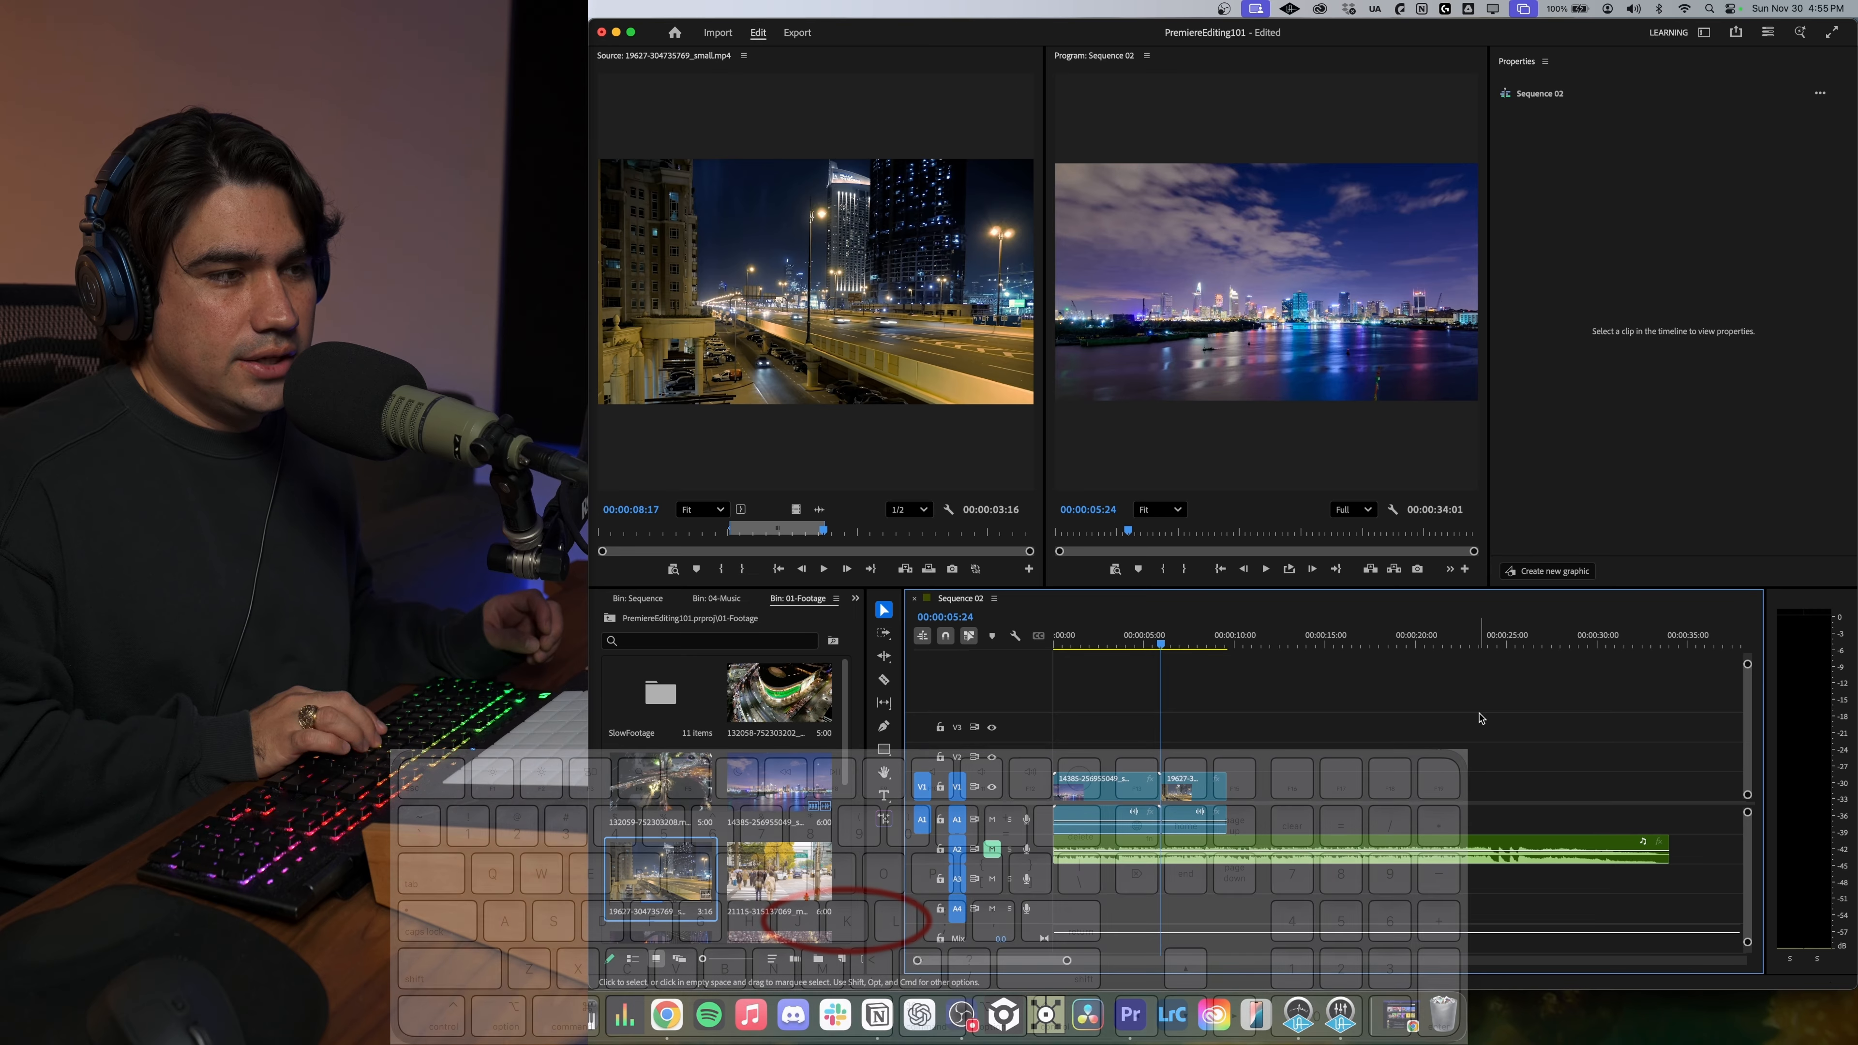
# Shuttle playback forward and backward across the cut between the skyline and highway clips, pausing between runs.
pyautogui.press('l')
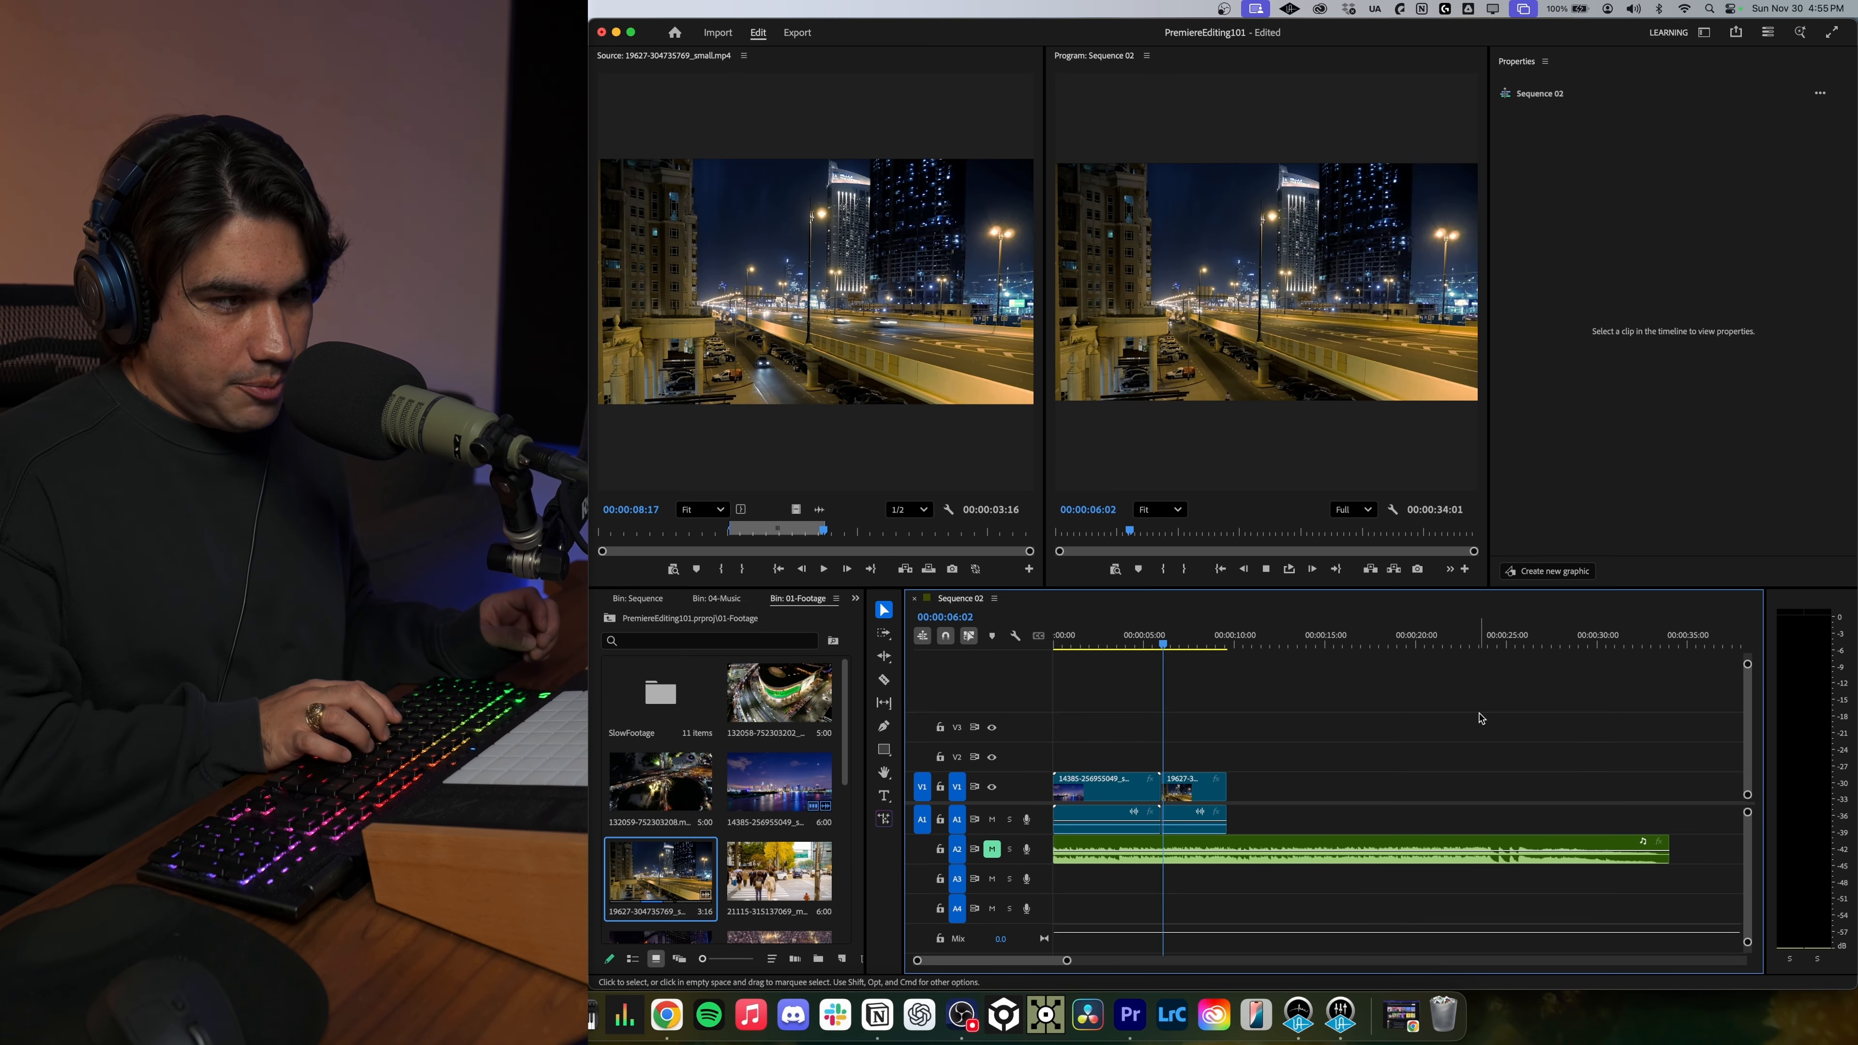
pyautogui.press('k')
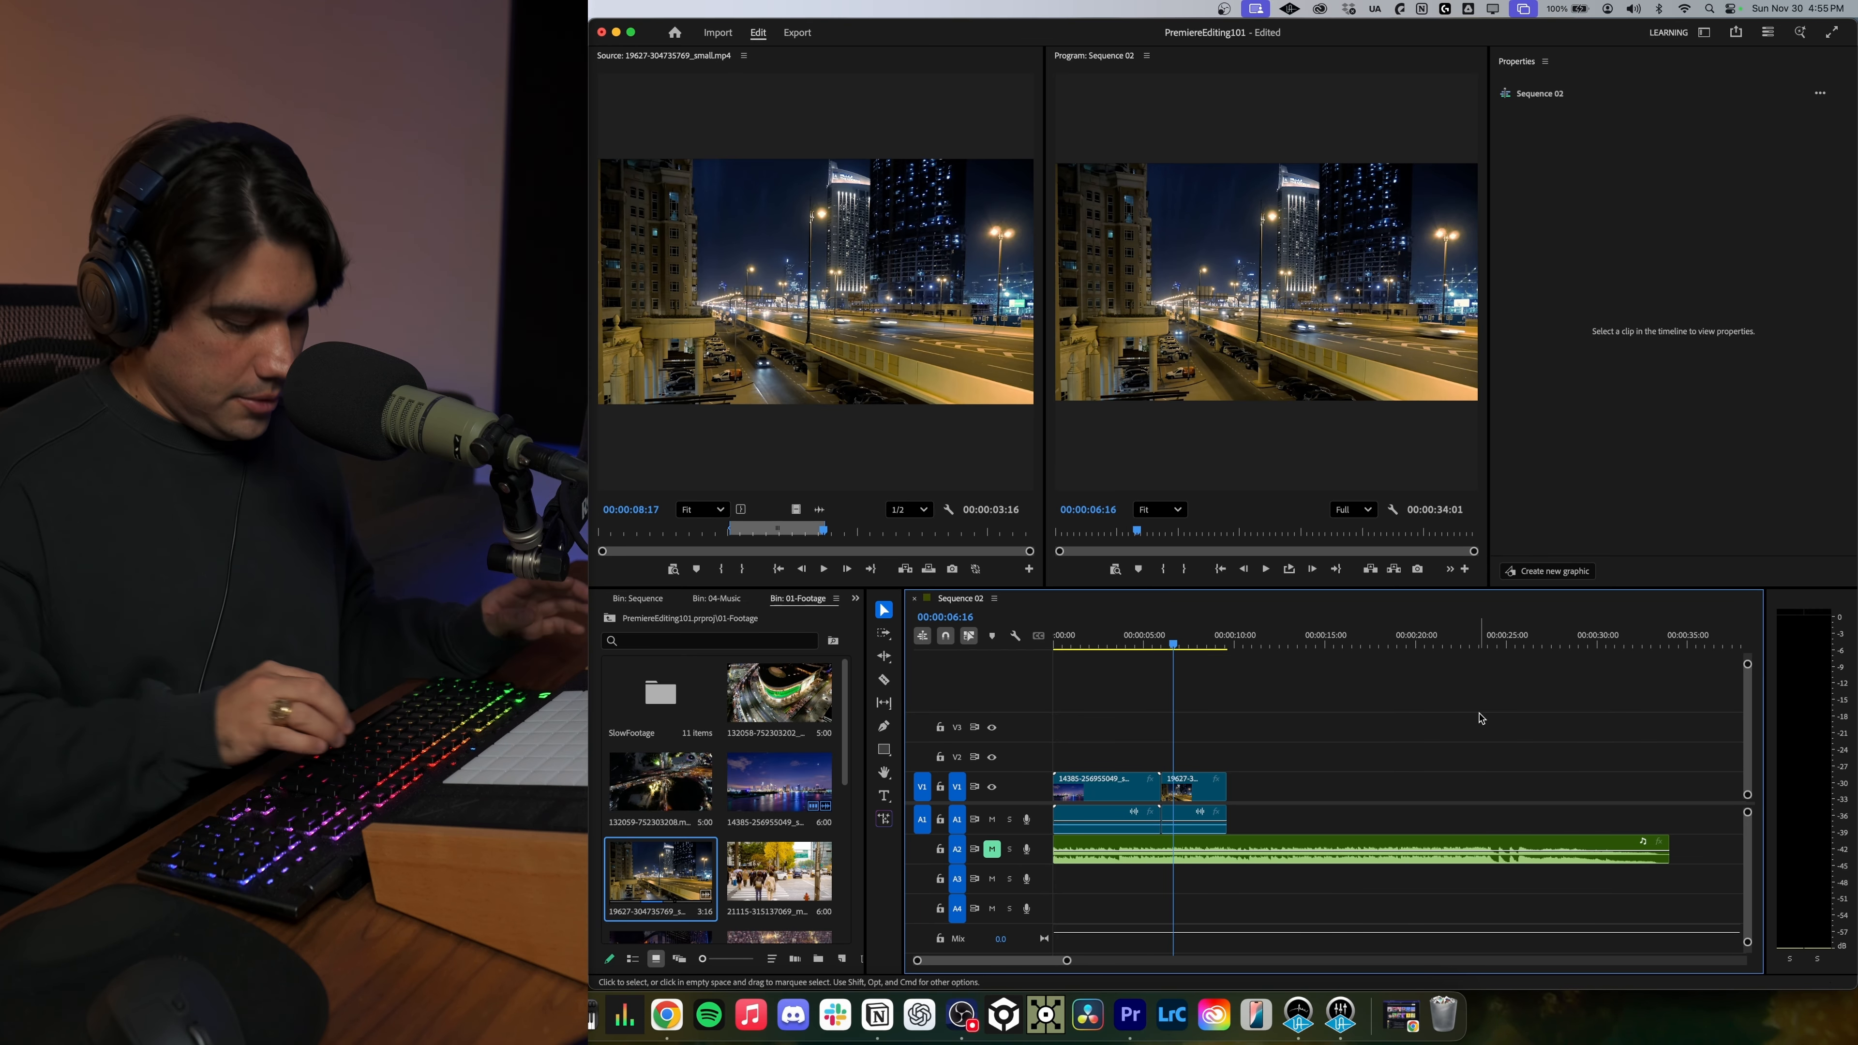
pyautogui.press('l')
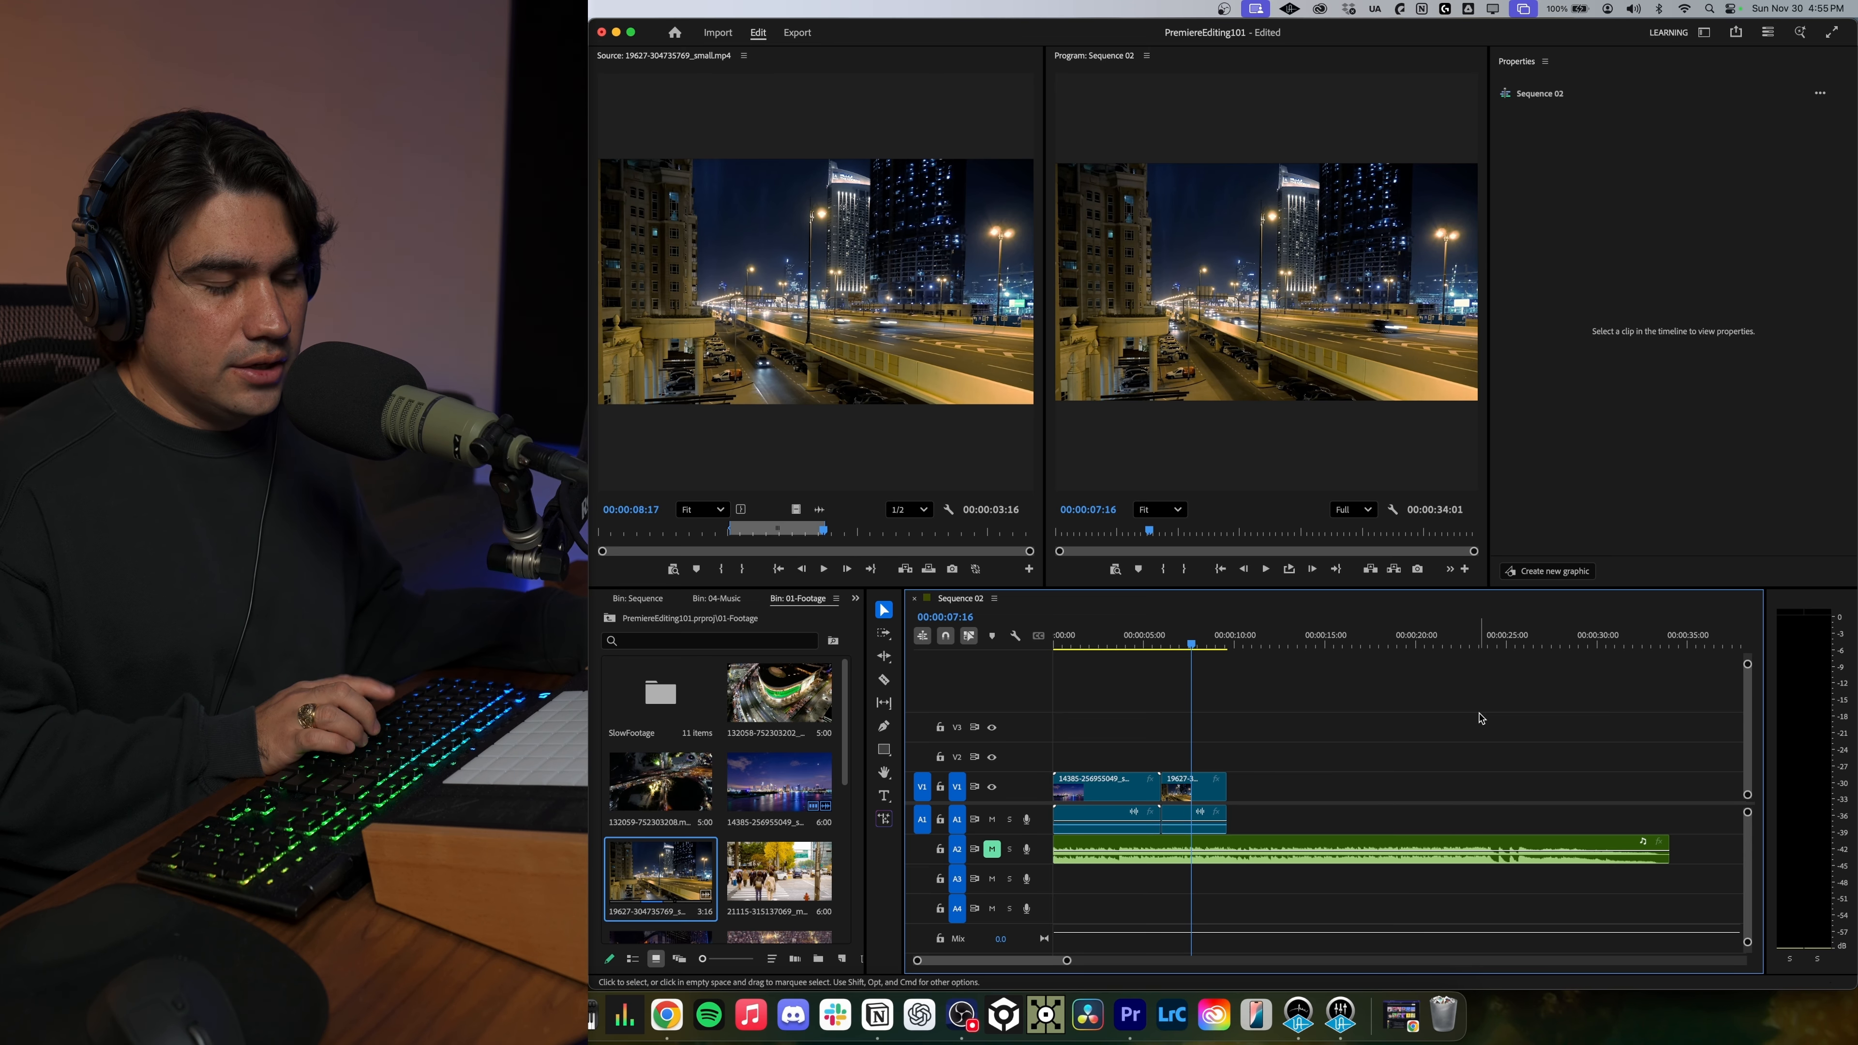
pyautogui.press('j')
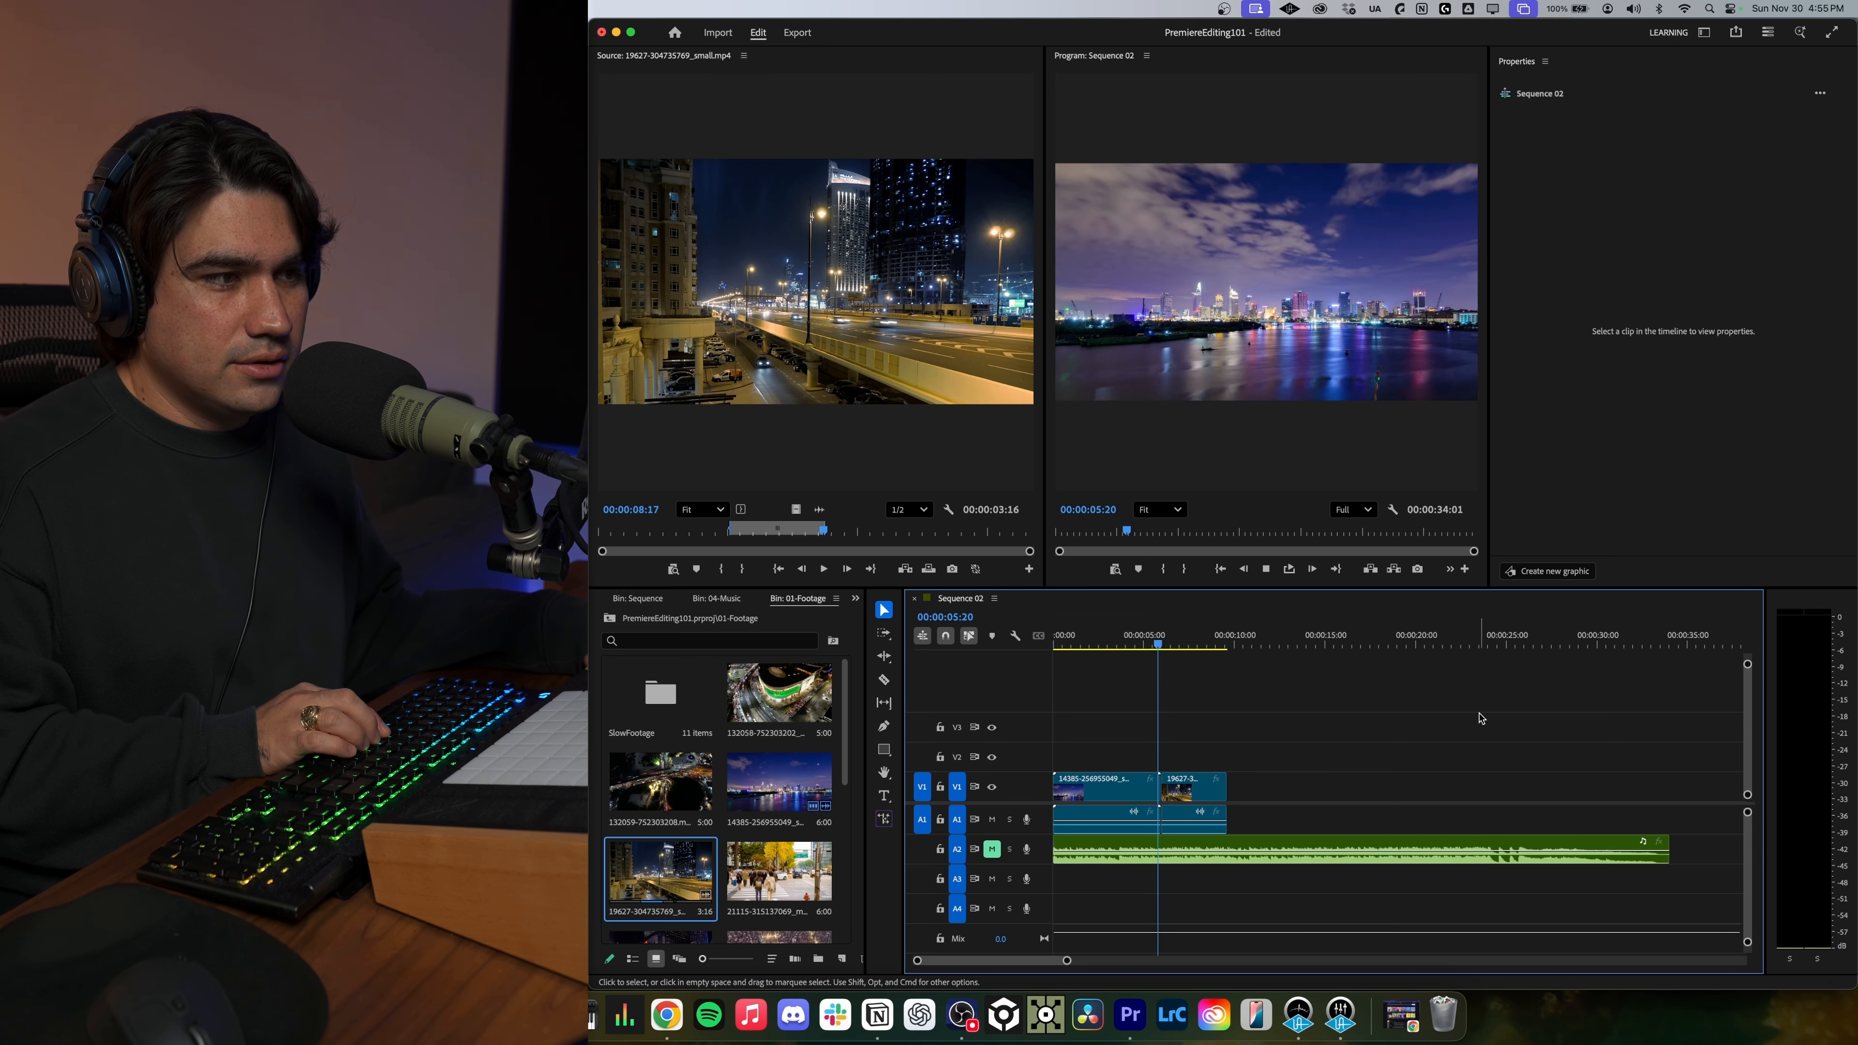
pyautogui.press('k')
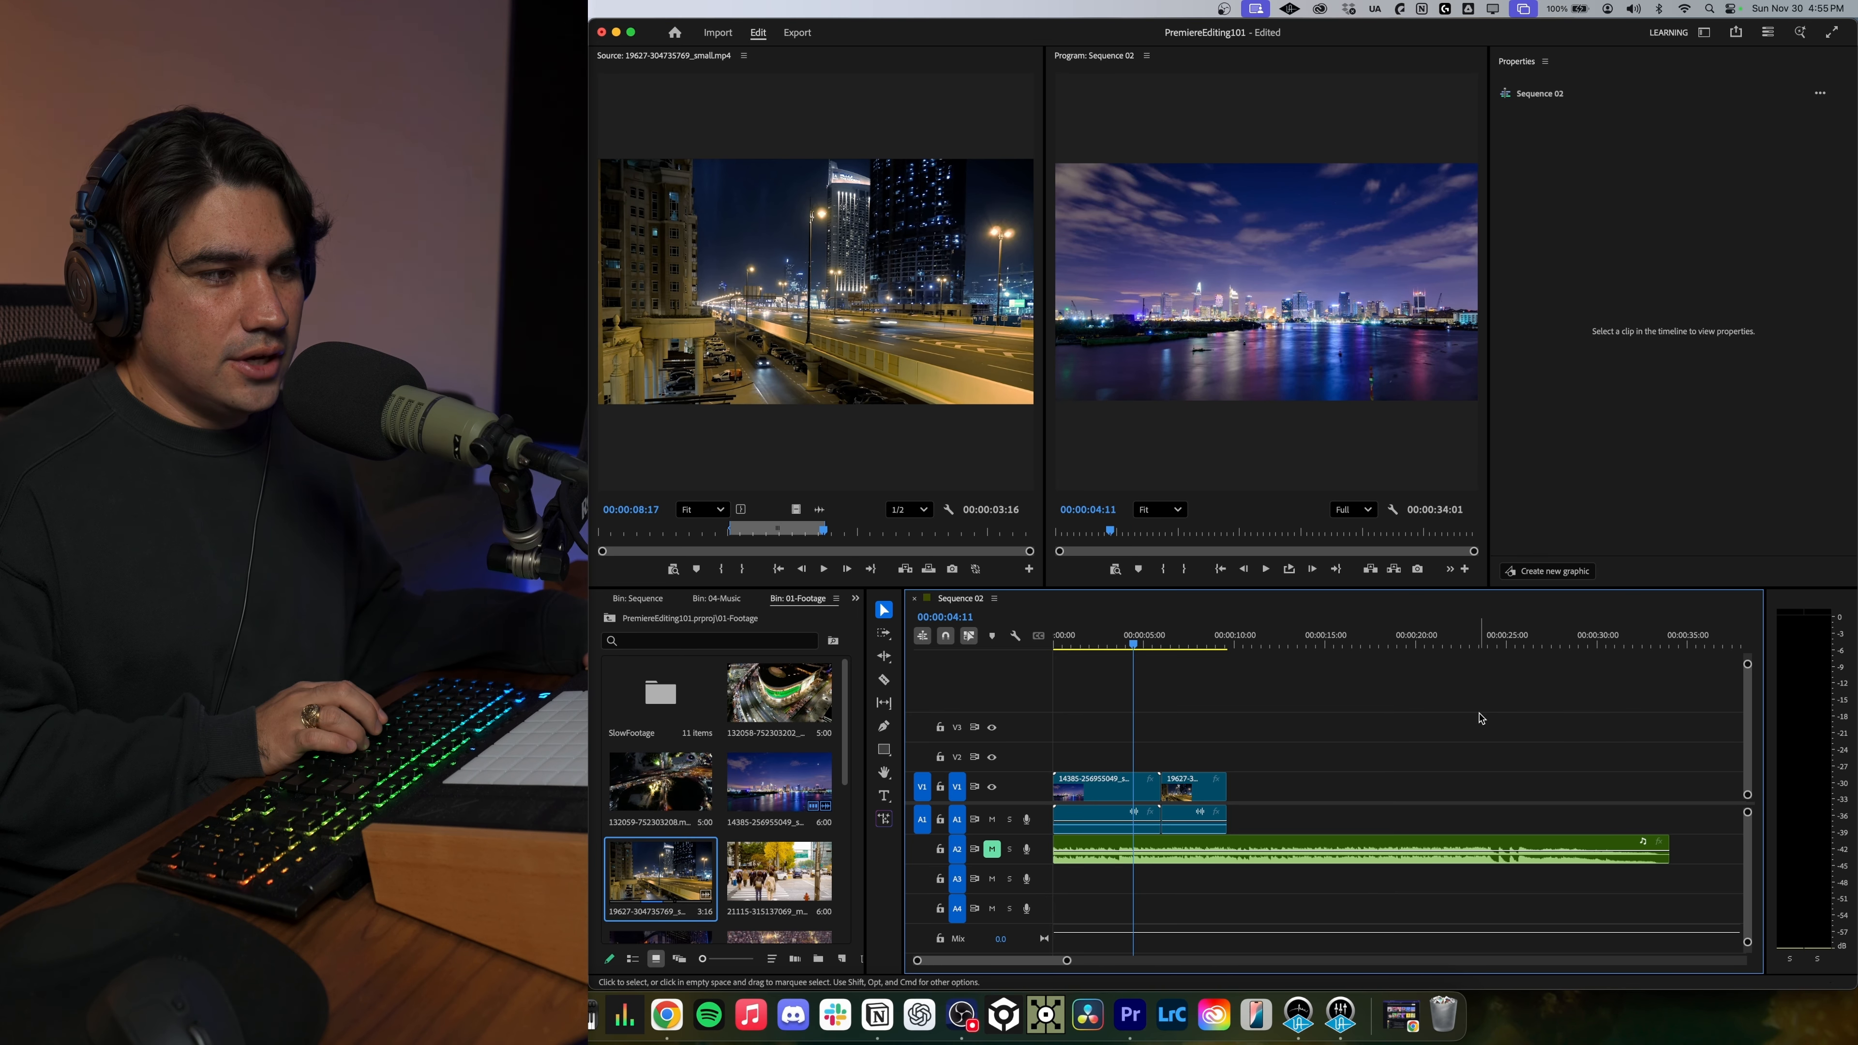
pyautogui.press('l')
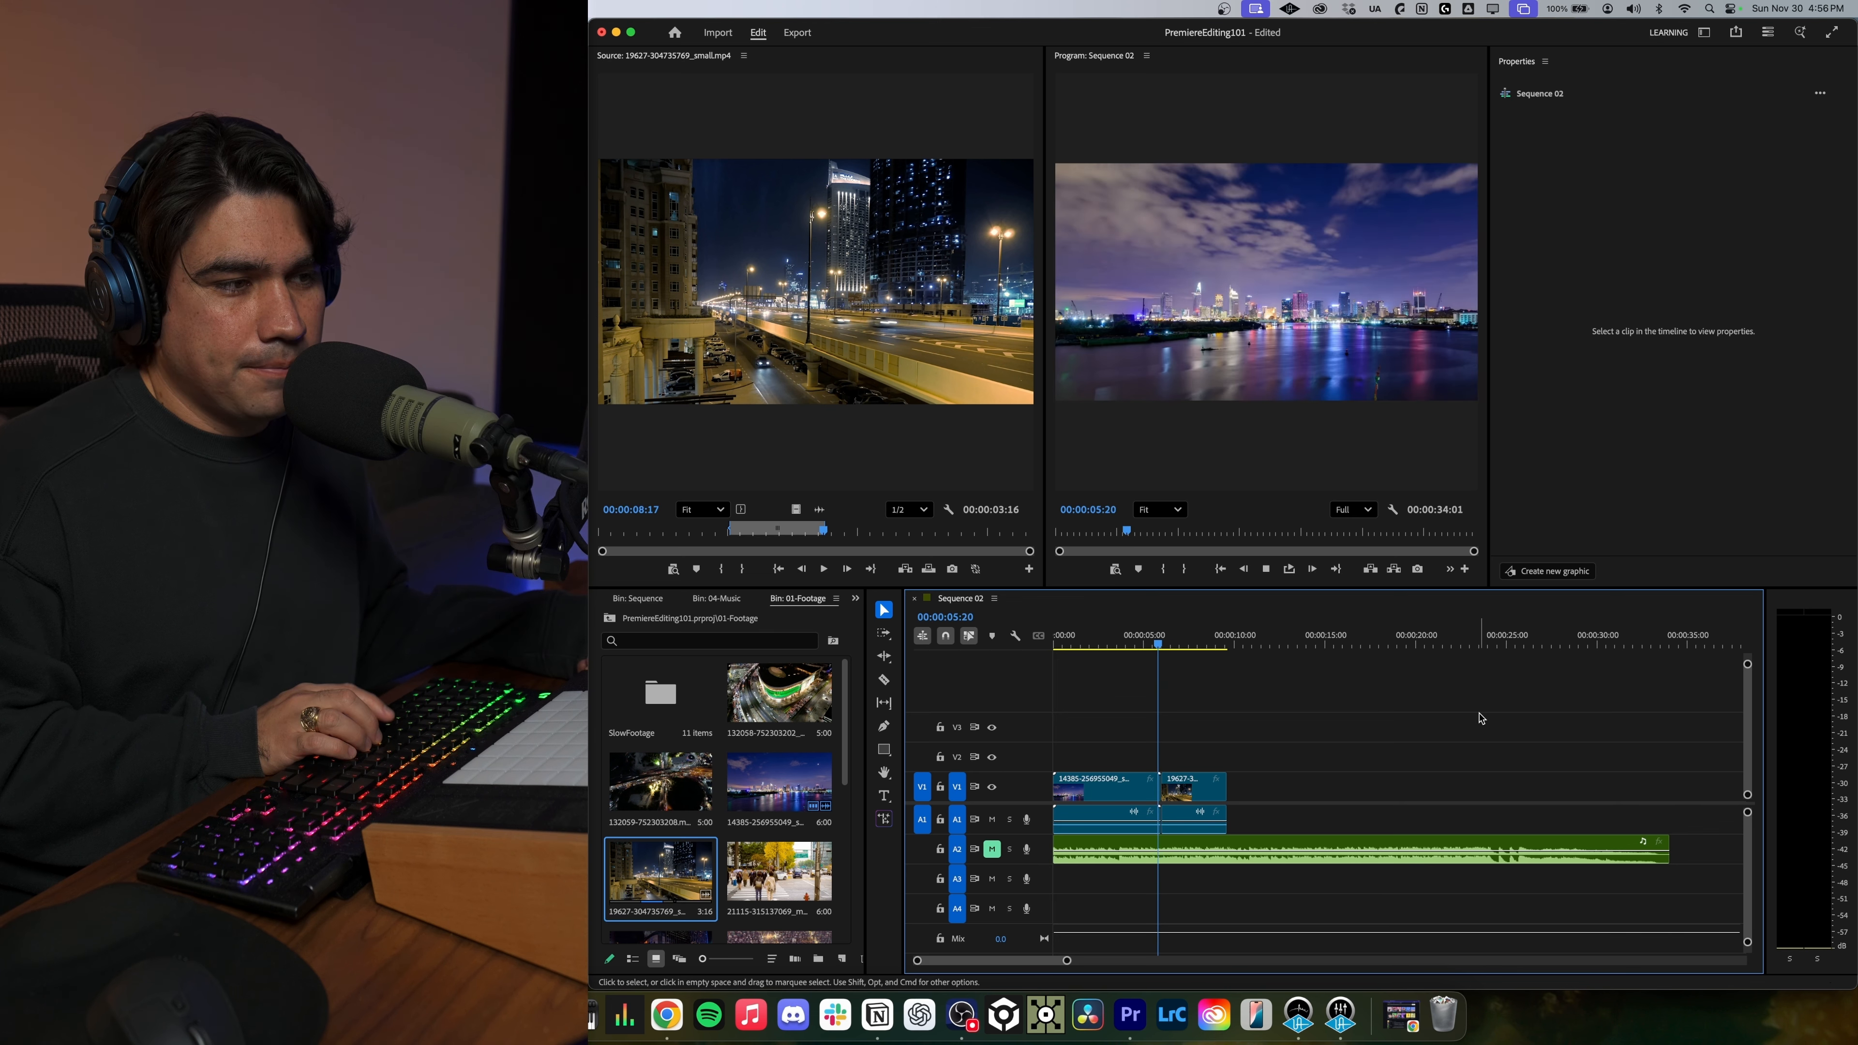
pyautogui.press('k')
# Play the sequence in fast reverse from just before the cut and stop at 00:00:01:20.
pyautogui.press('l')
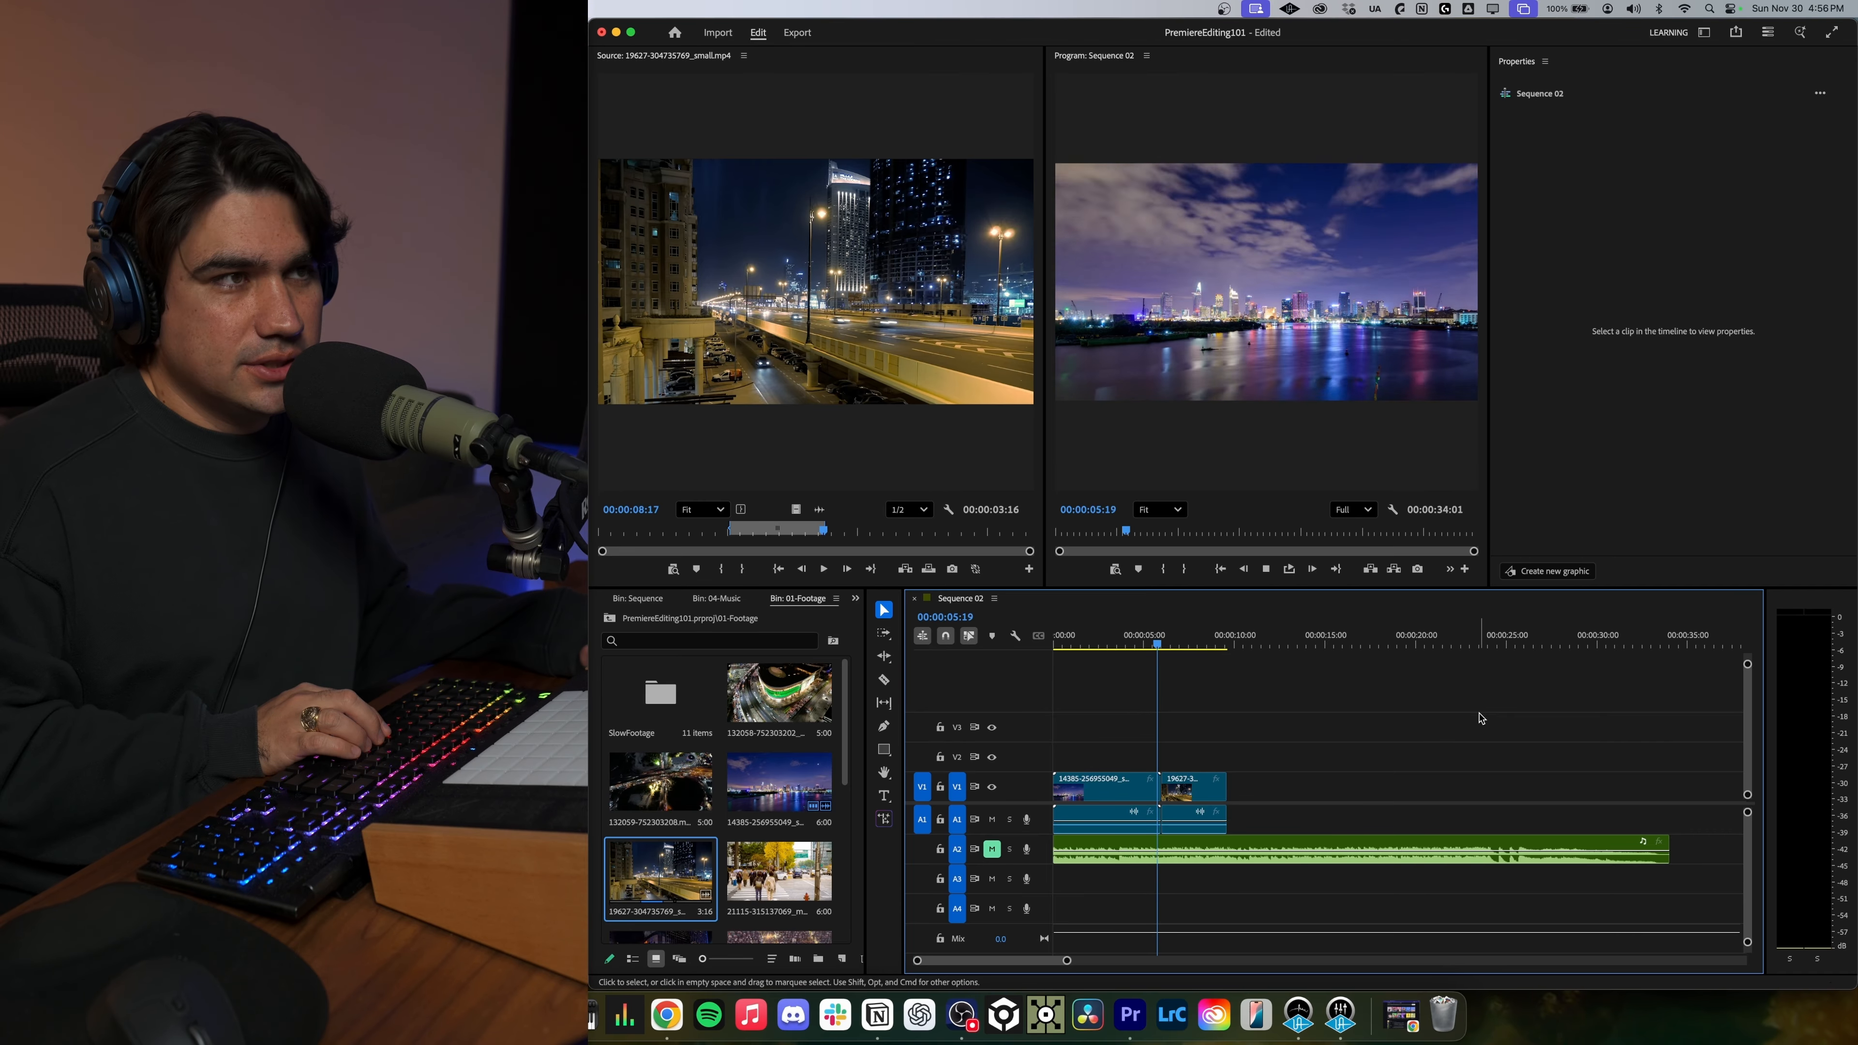
pyautogui.press('j')
pyautogui.press('j')
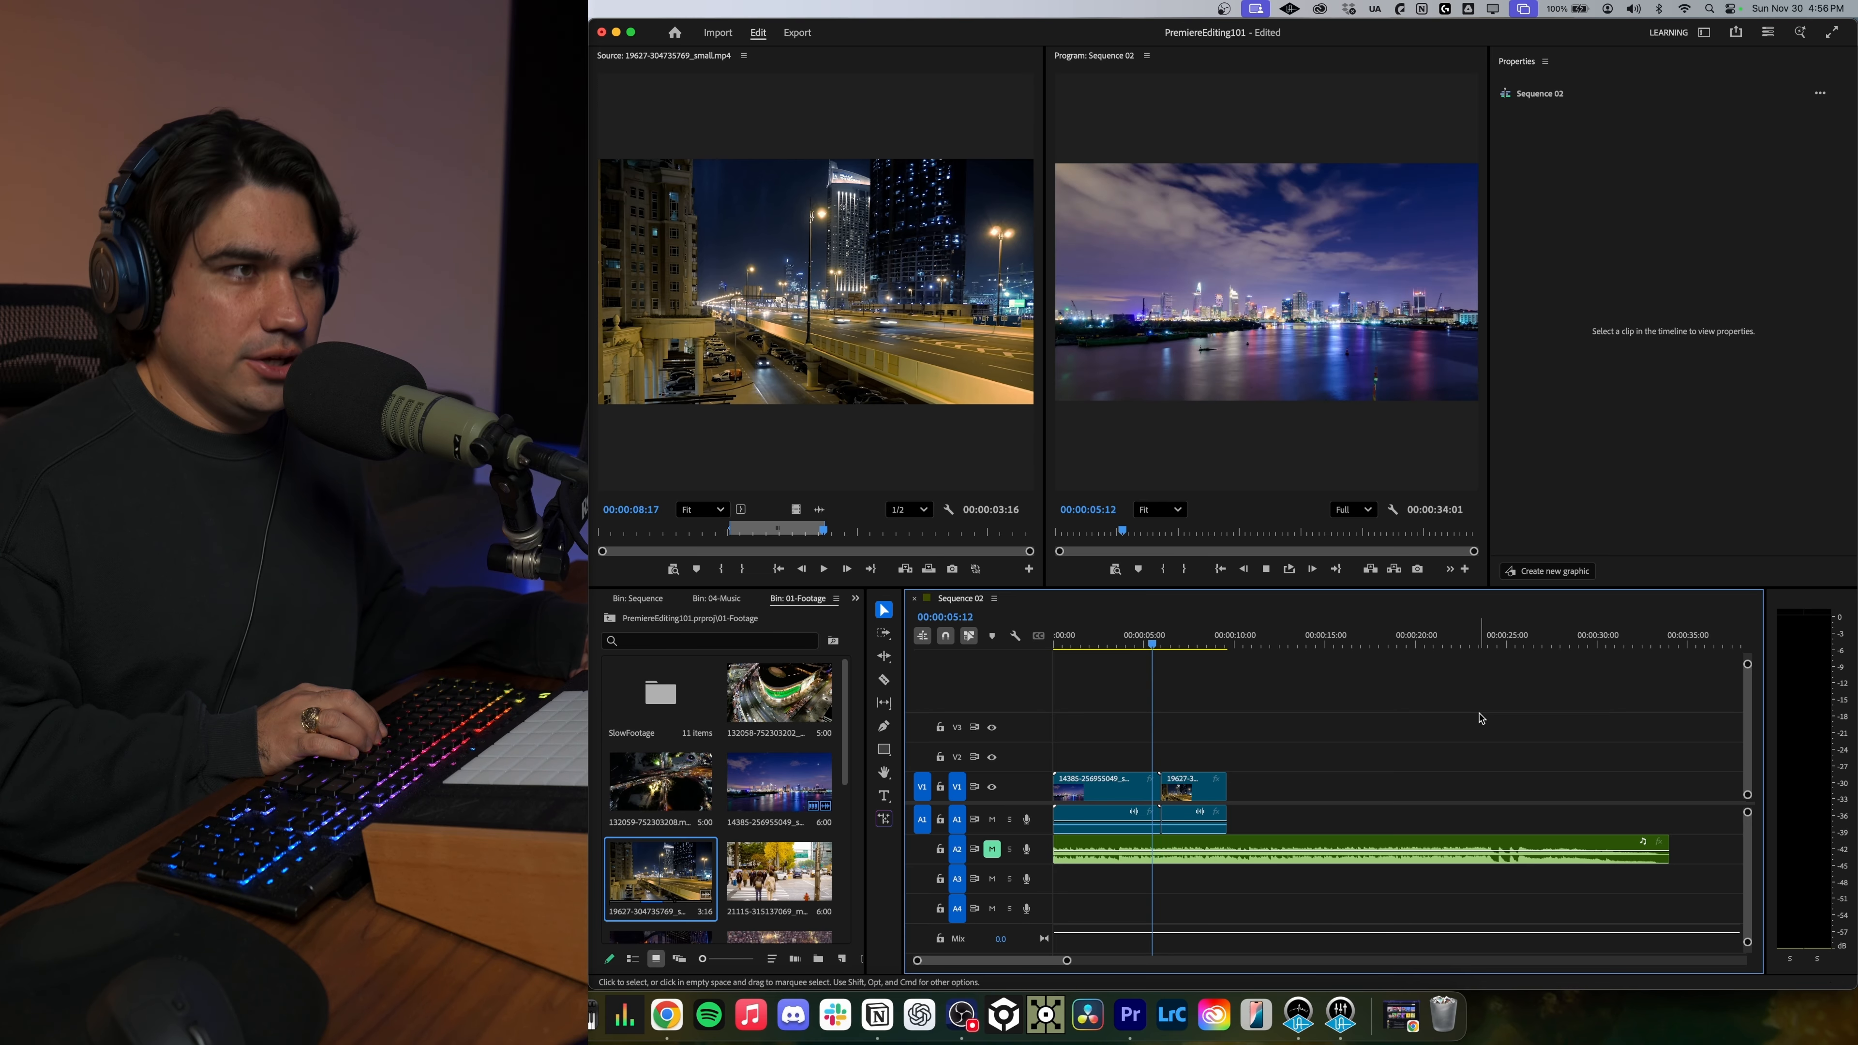
pyautogui.press('k')
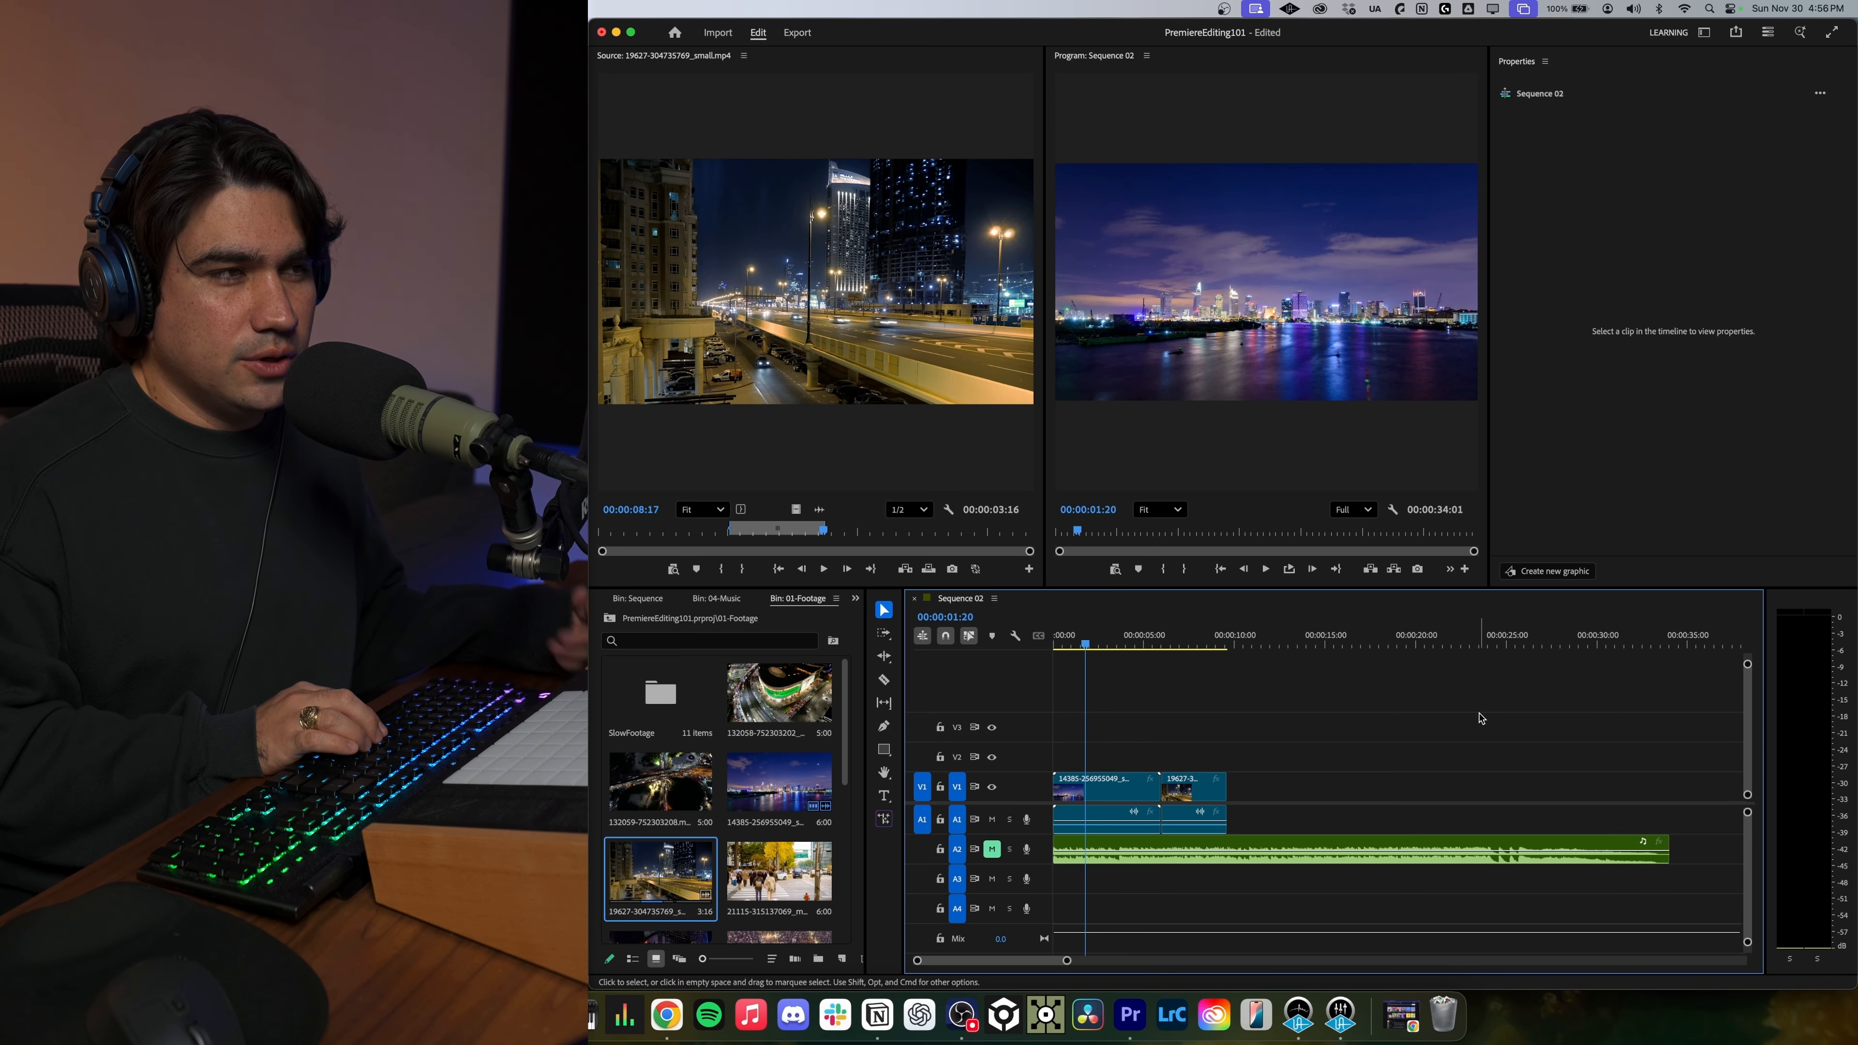
# Fast-forward playback to the end of the sequence and rewind it at speed to the start.
pyautogui.press('l')
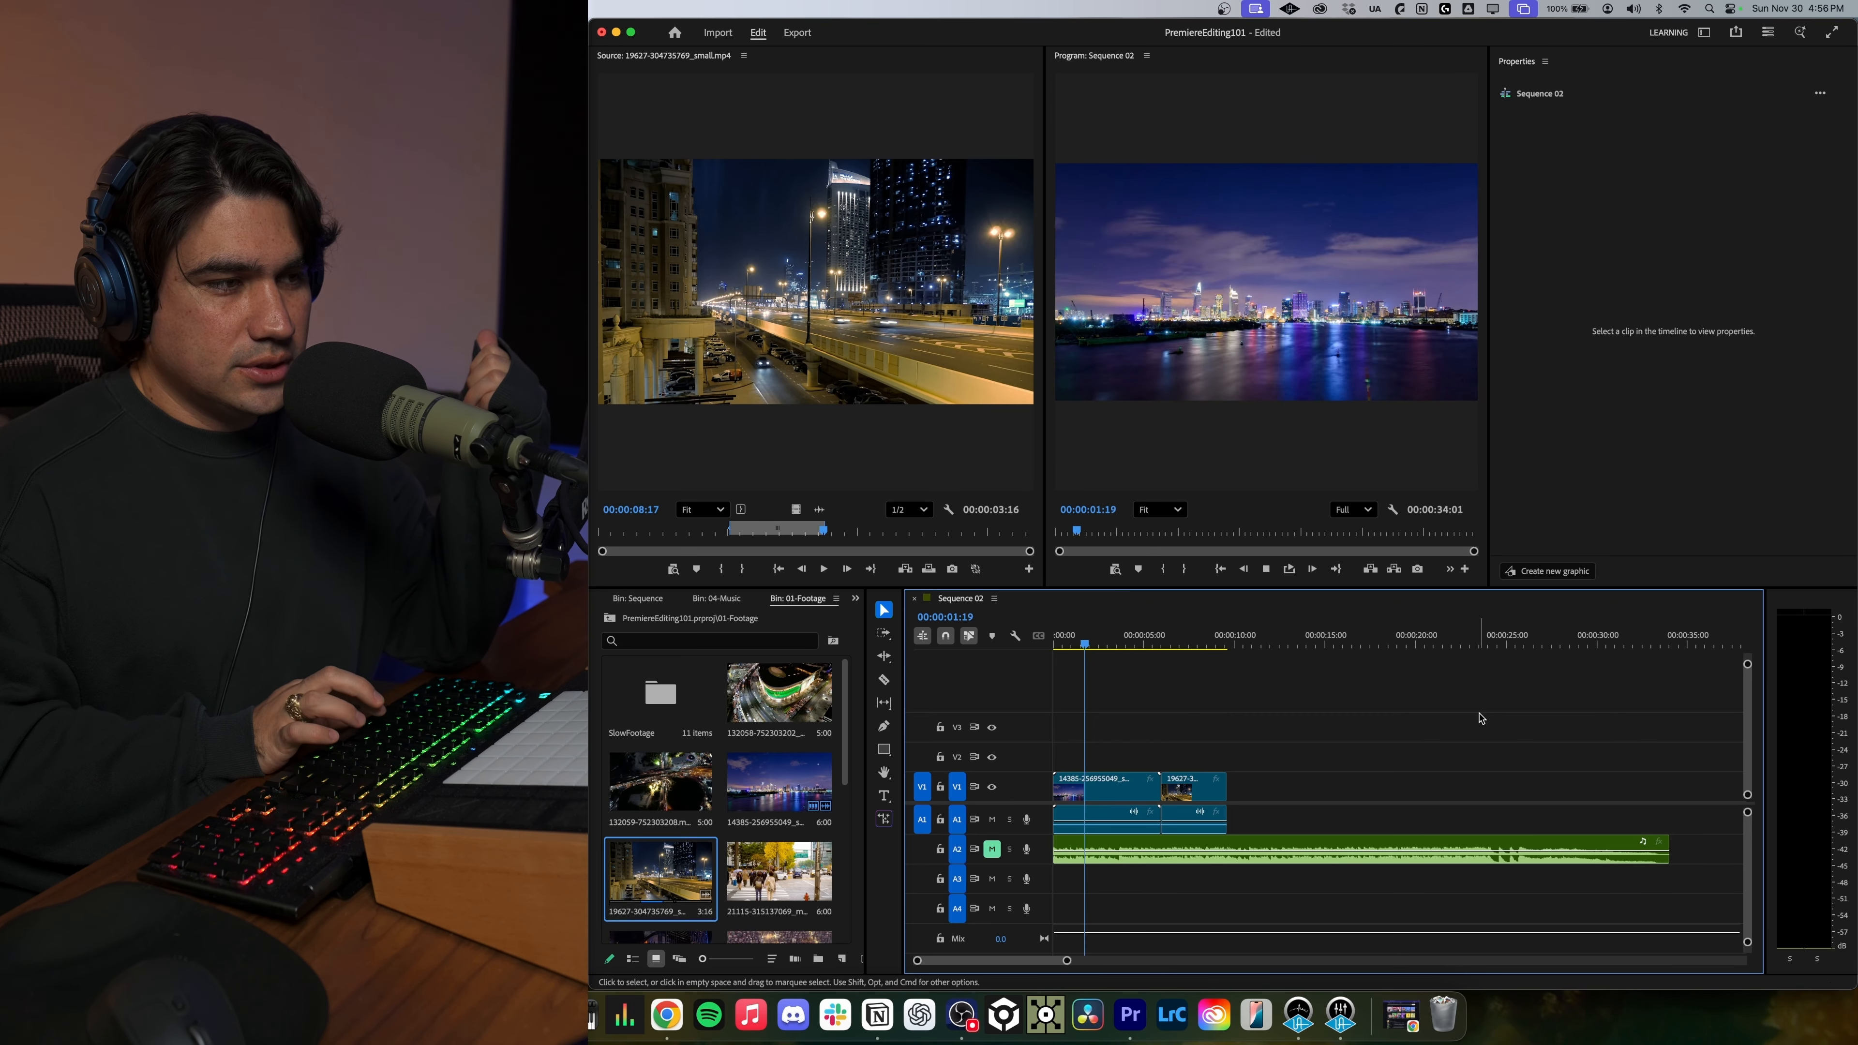
pyautogui.press('l')
pyautogui.press('l')
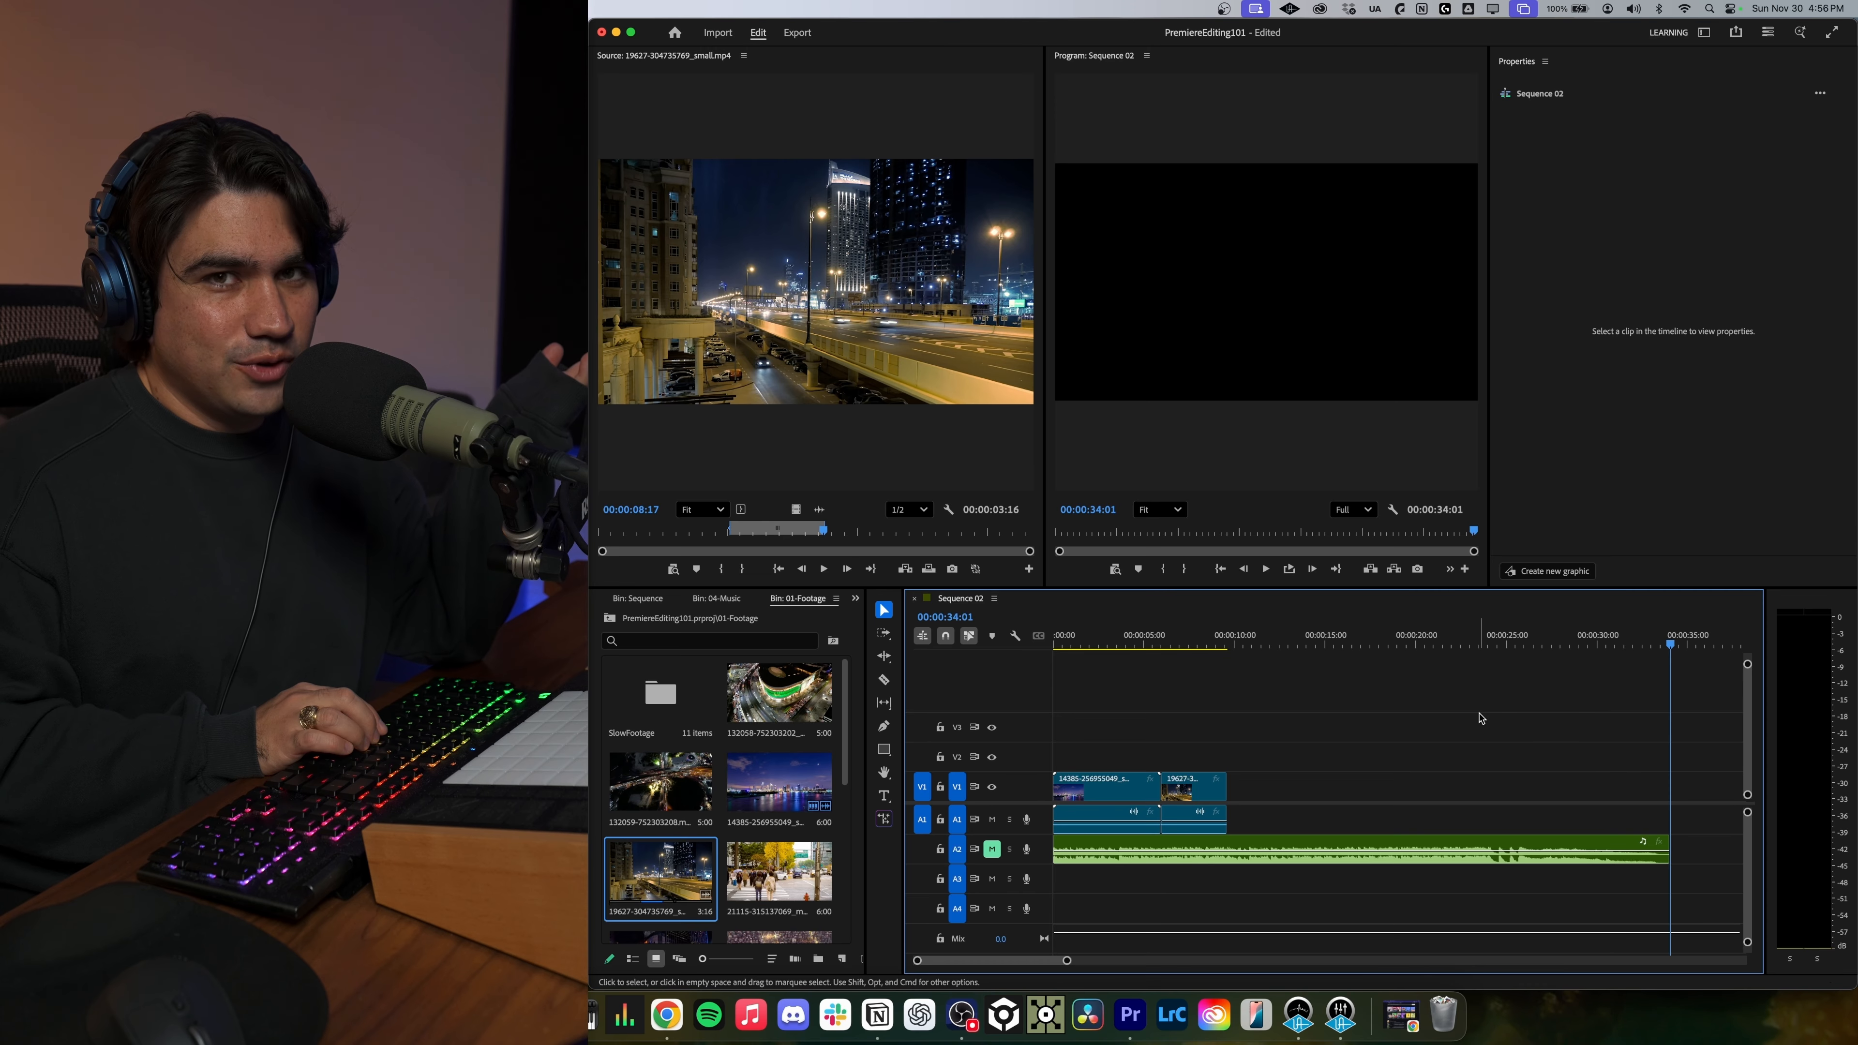
pyautogui.press('j')
pyautogui.press('j')
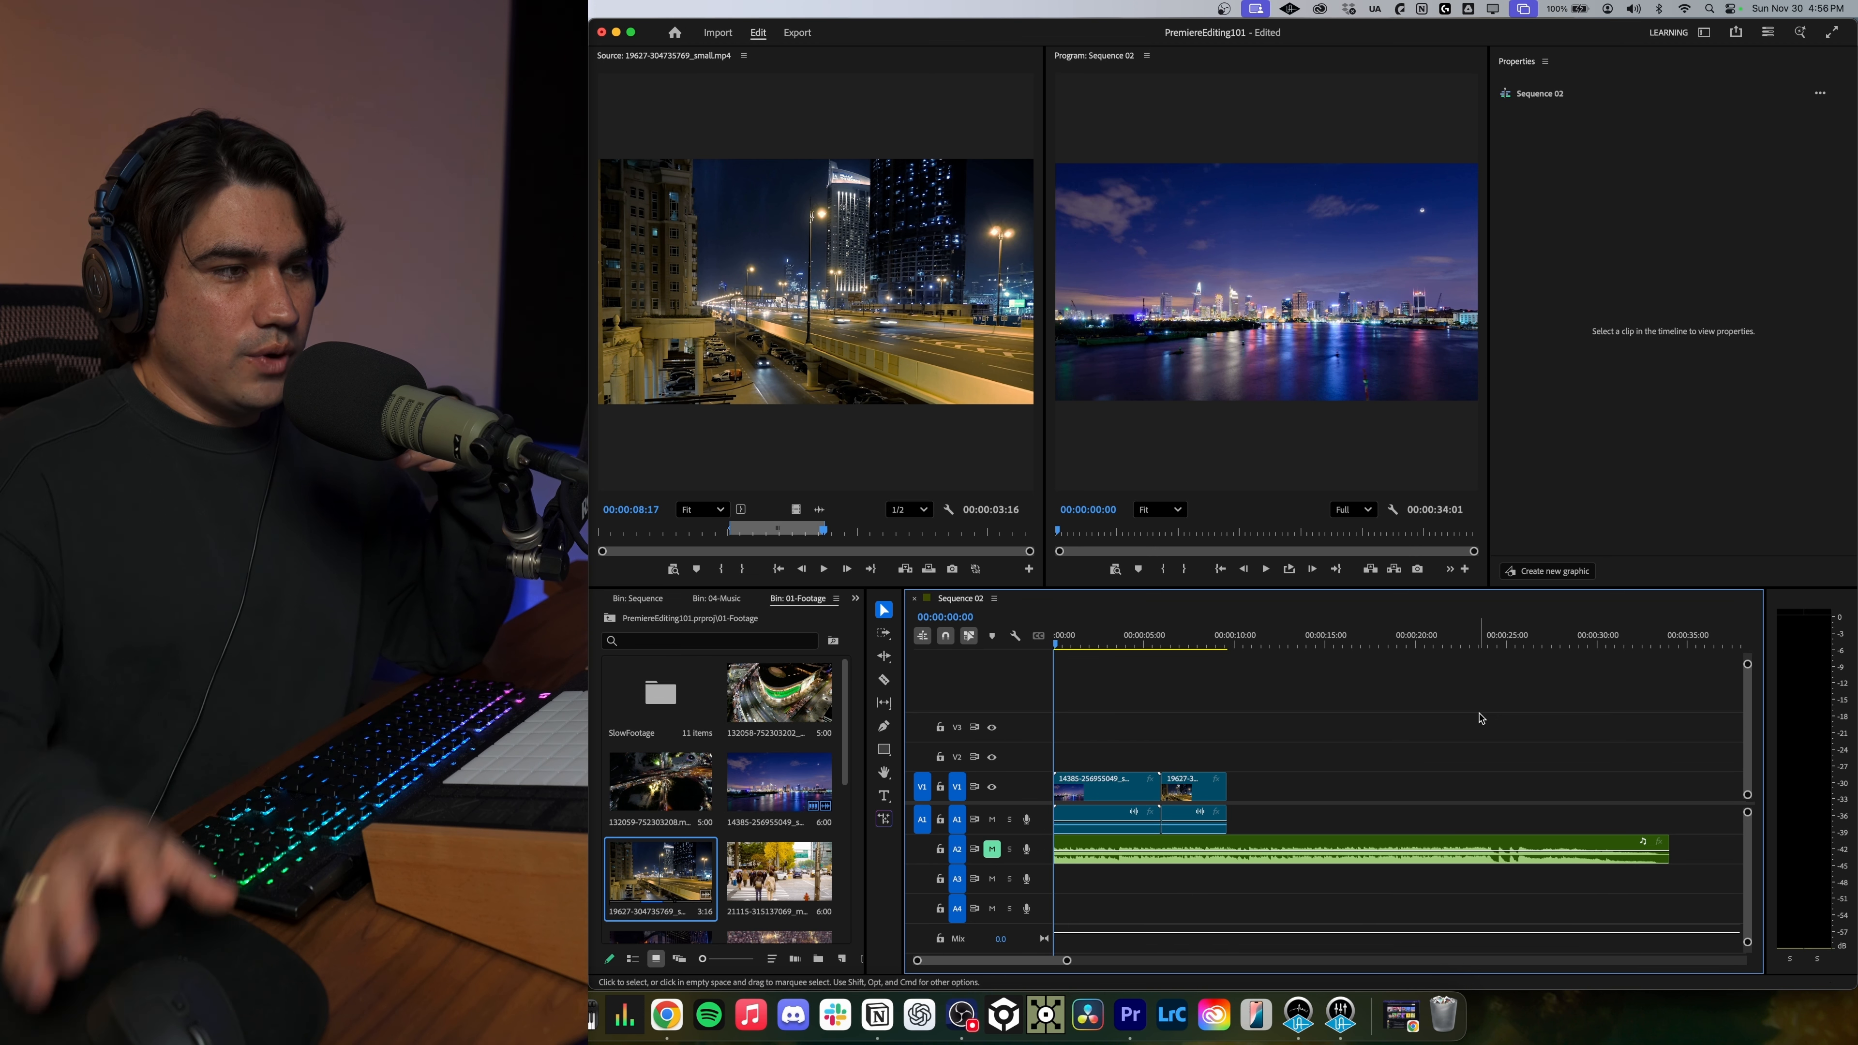
# Play from 00:00:03:23, shuttle forward and backward near the cut, and stop at 00:00:05:21.
pyautogui.moveTo(1068, 636); pyautogui.dragTo(1124, 650)
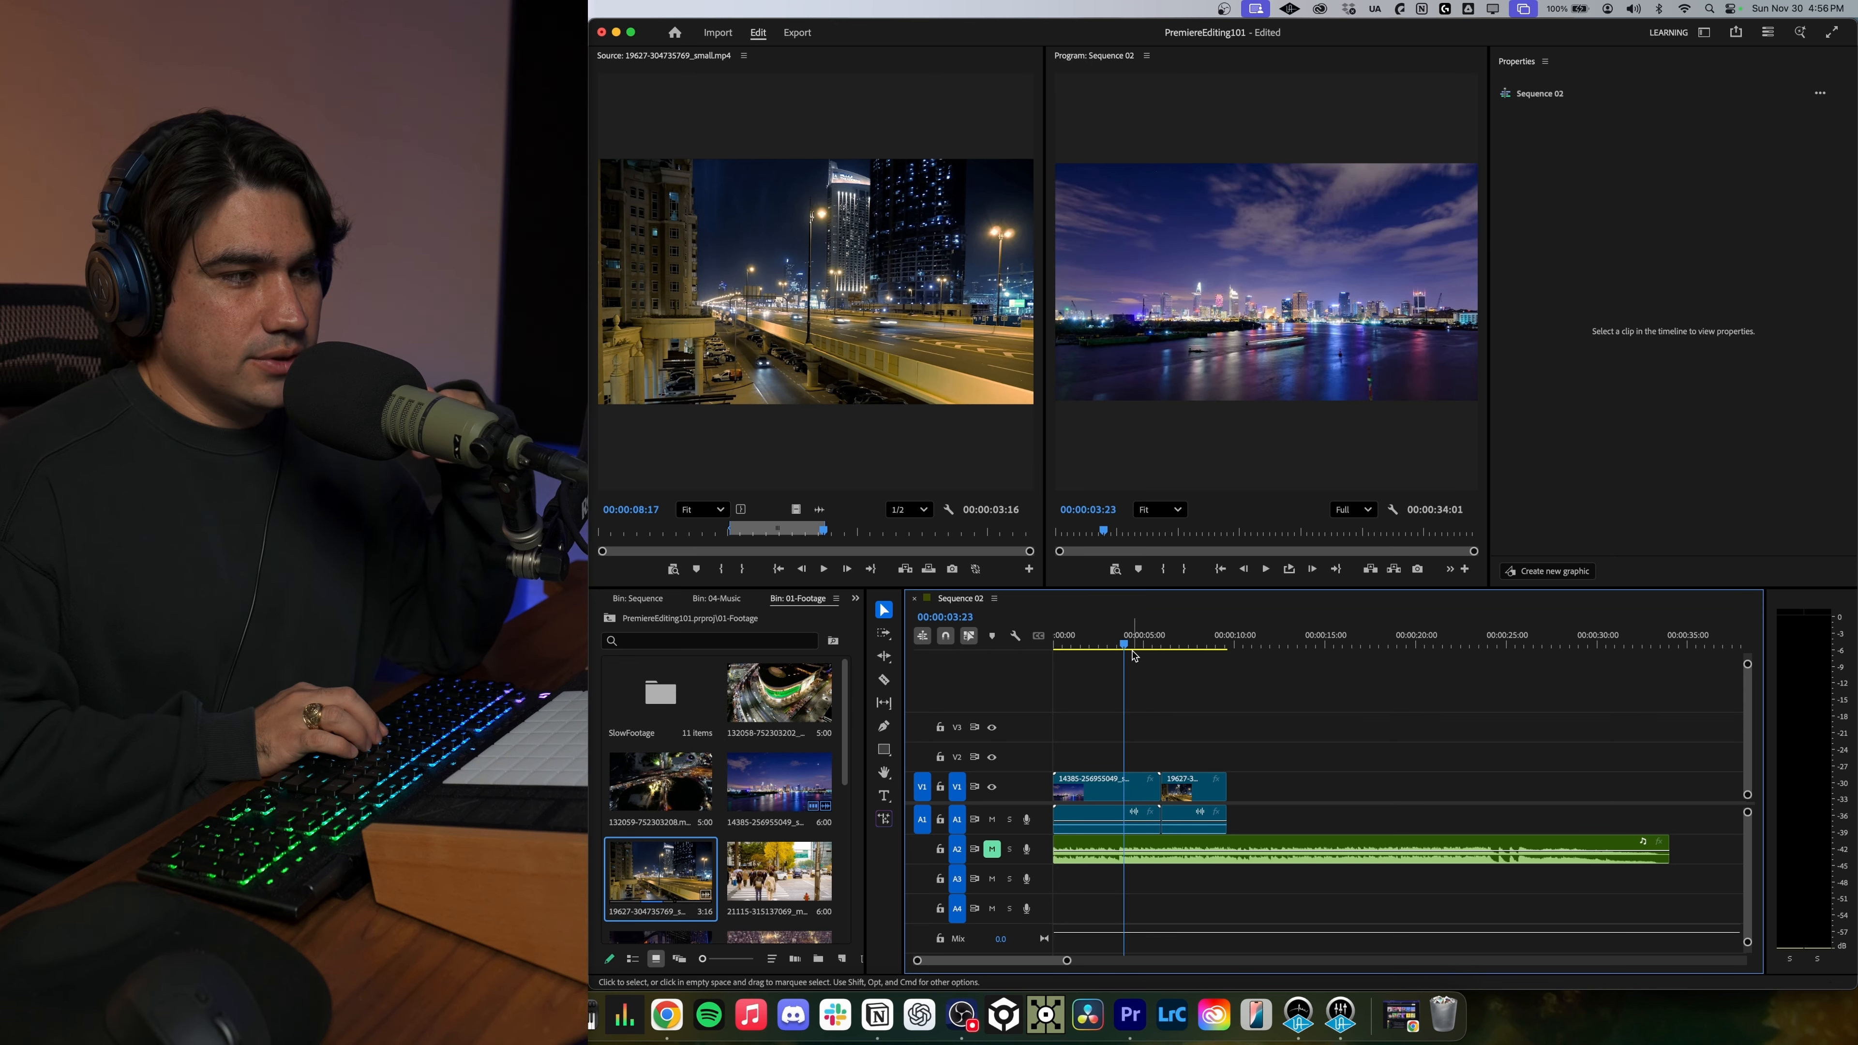
pyautogui.press('space')
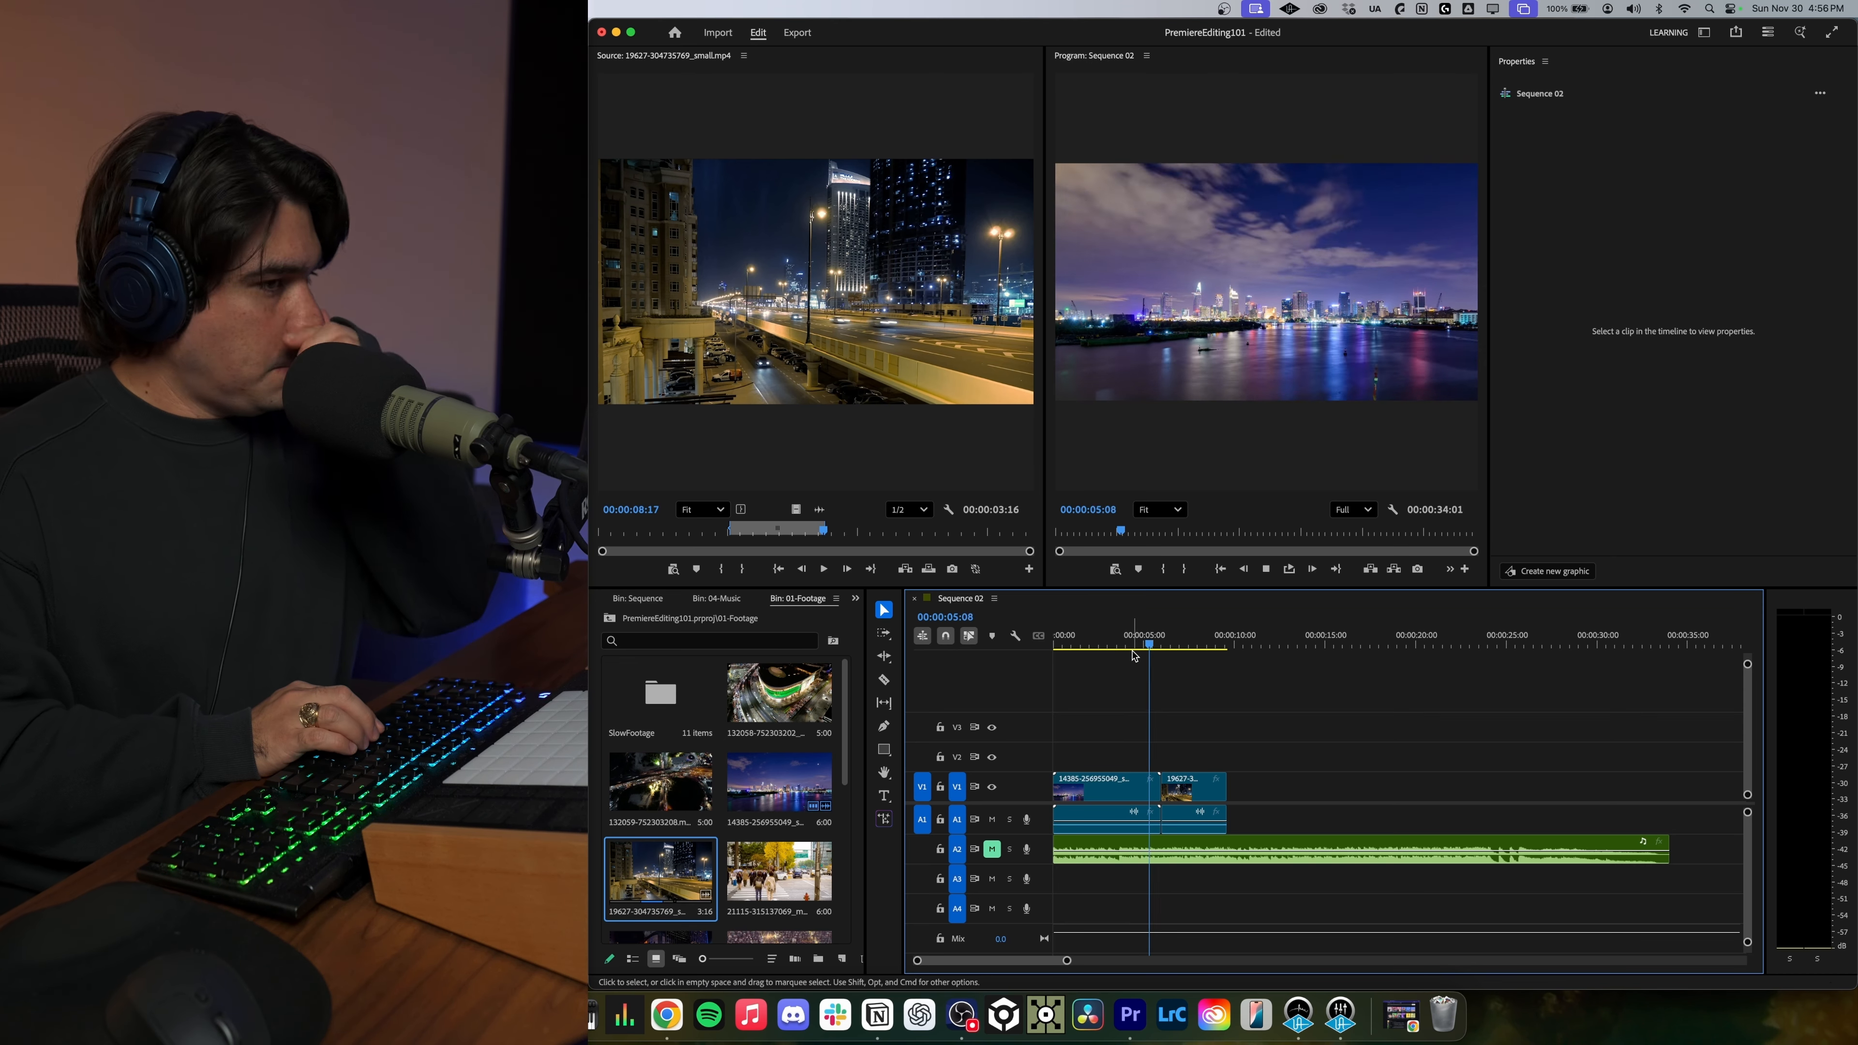
pyautogui.press('l')
pyautogui.press('j')
pyautogui.press('j')
pyautogui.press('space')
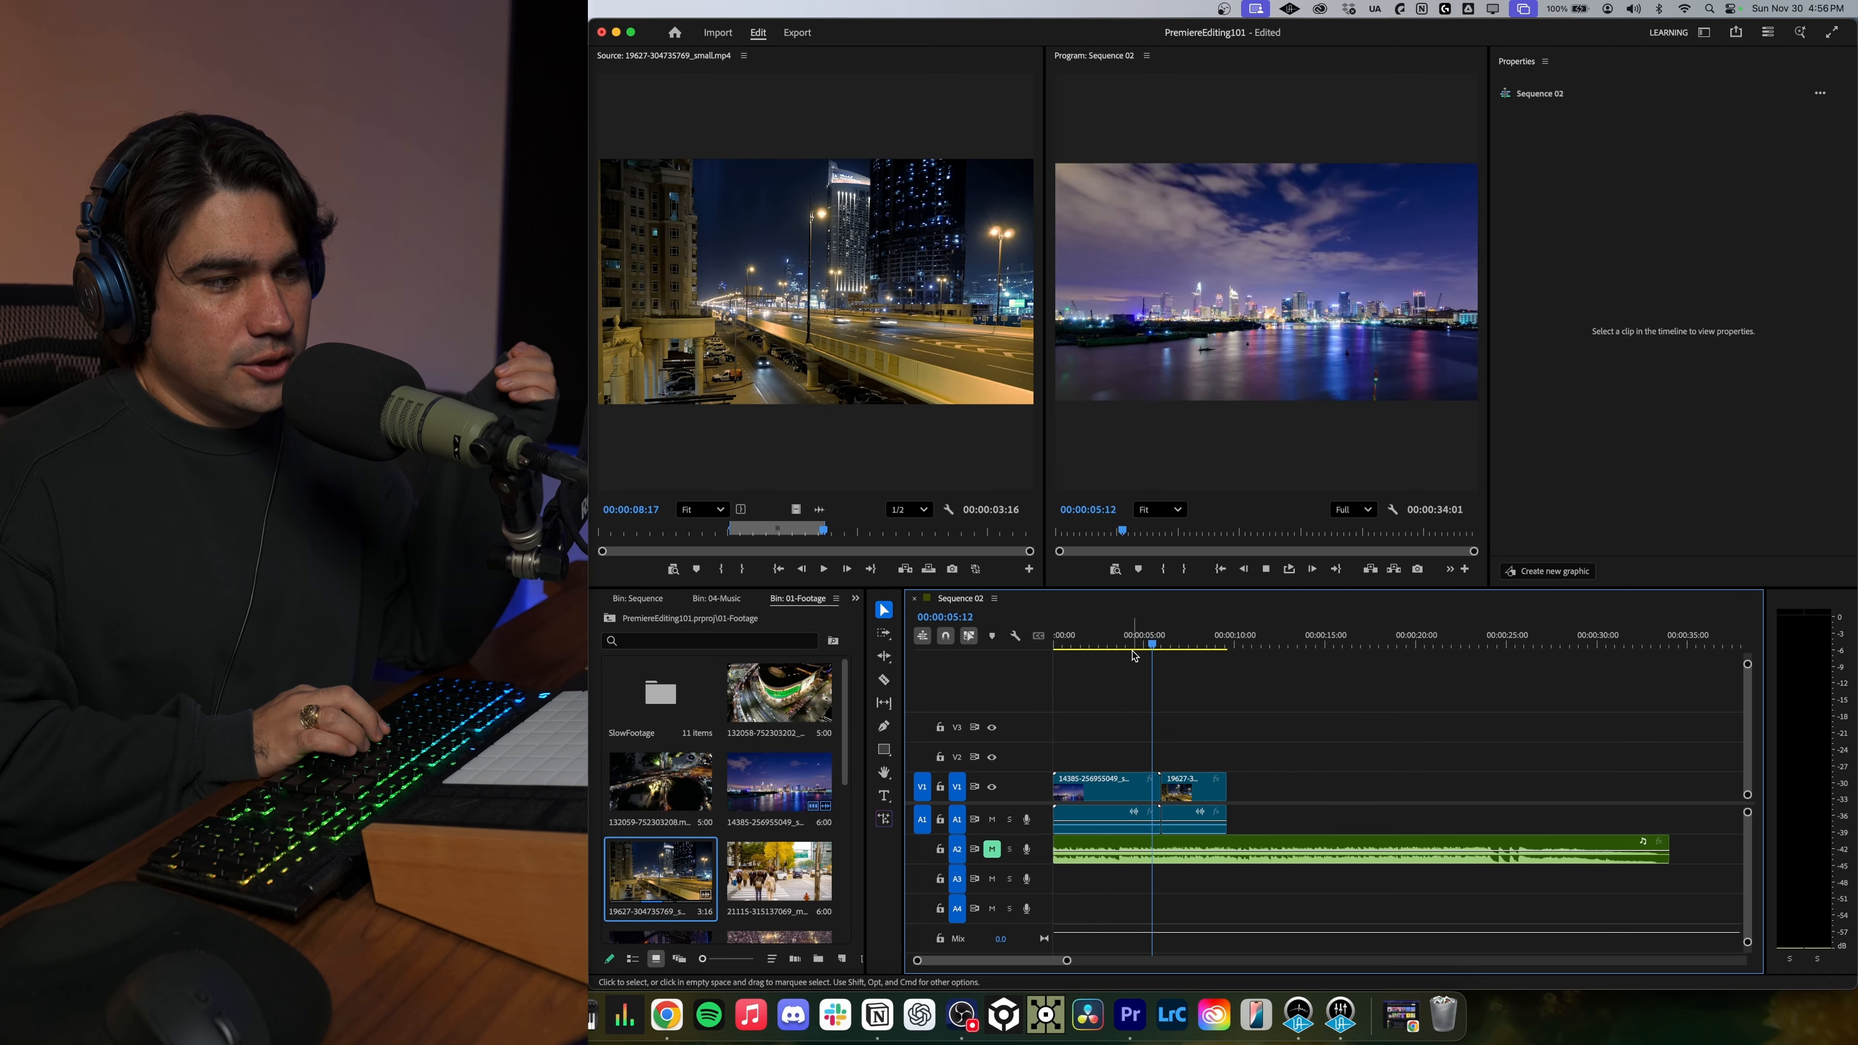
pyautogui.press('space')
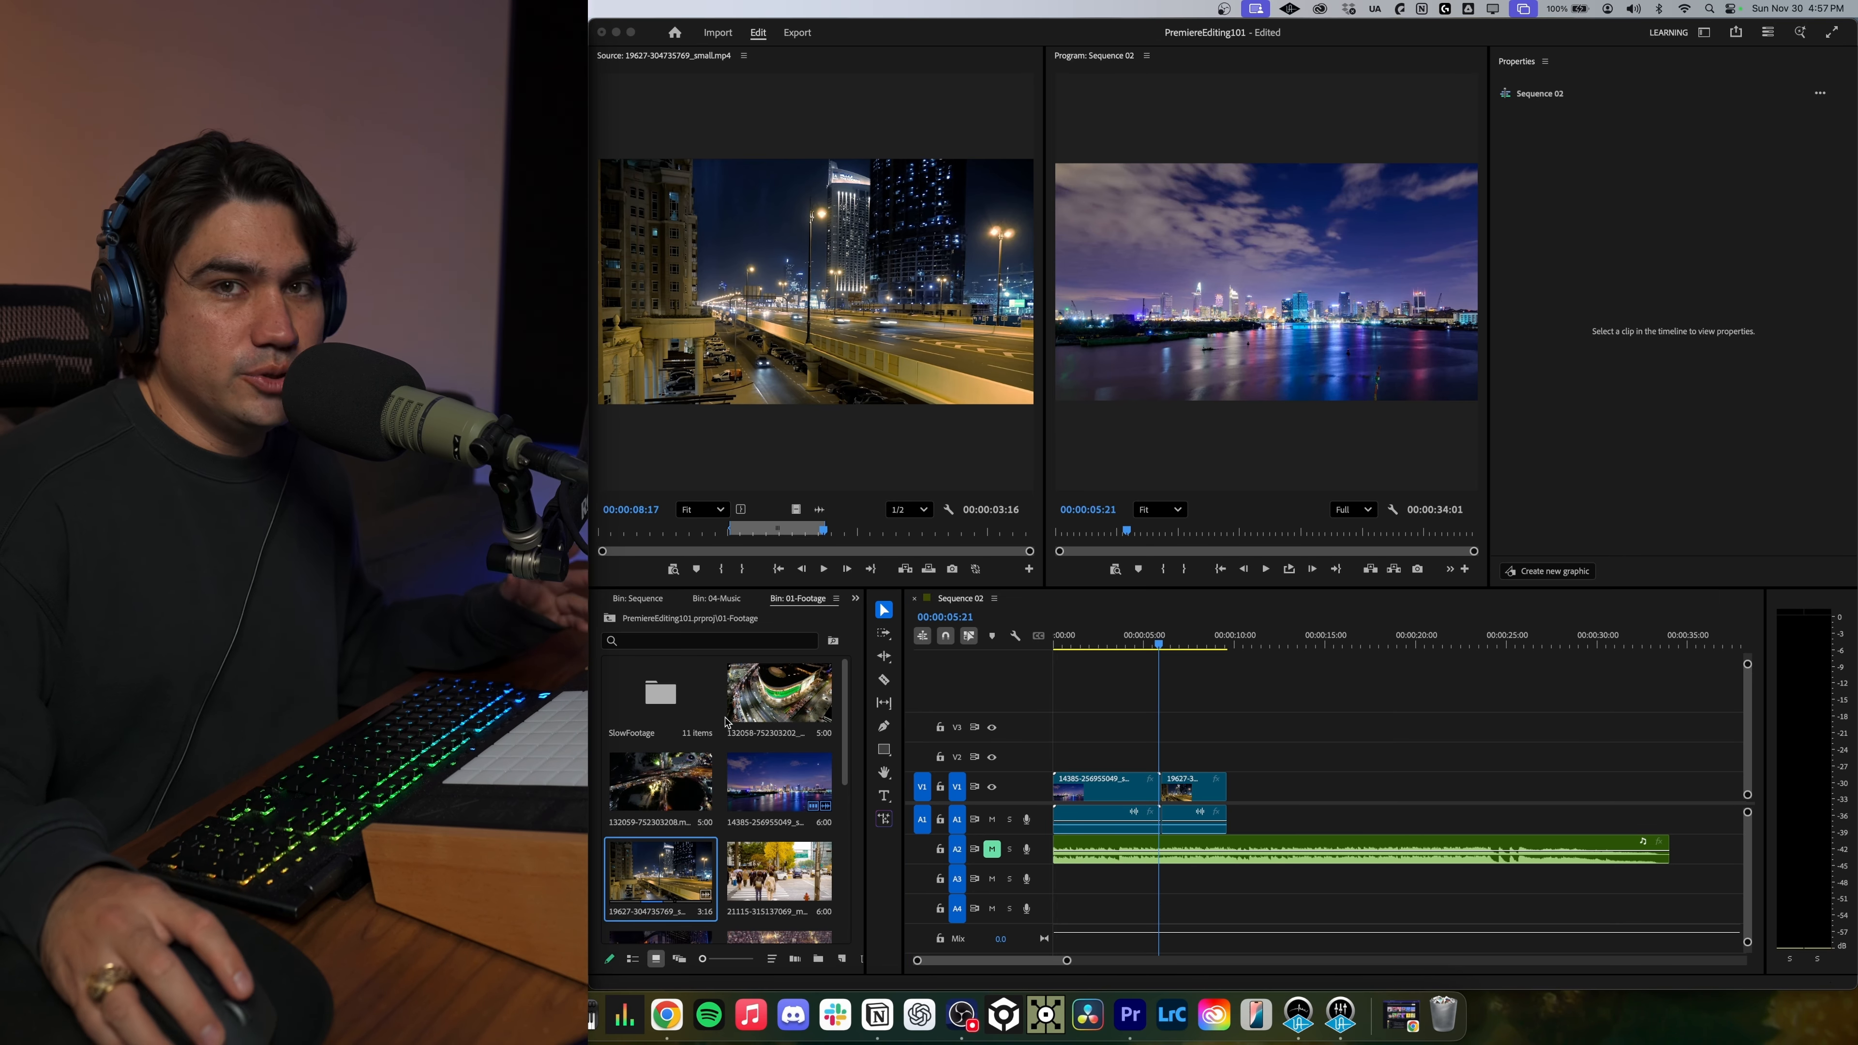
# Move the sequence playhead to 00:00:02:19 and select the skyline clip on V1.
pyautogui.click(1102, 635)
pyautogui.click(1126, 787)
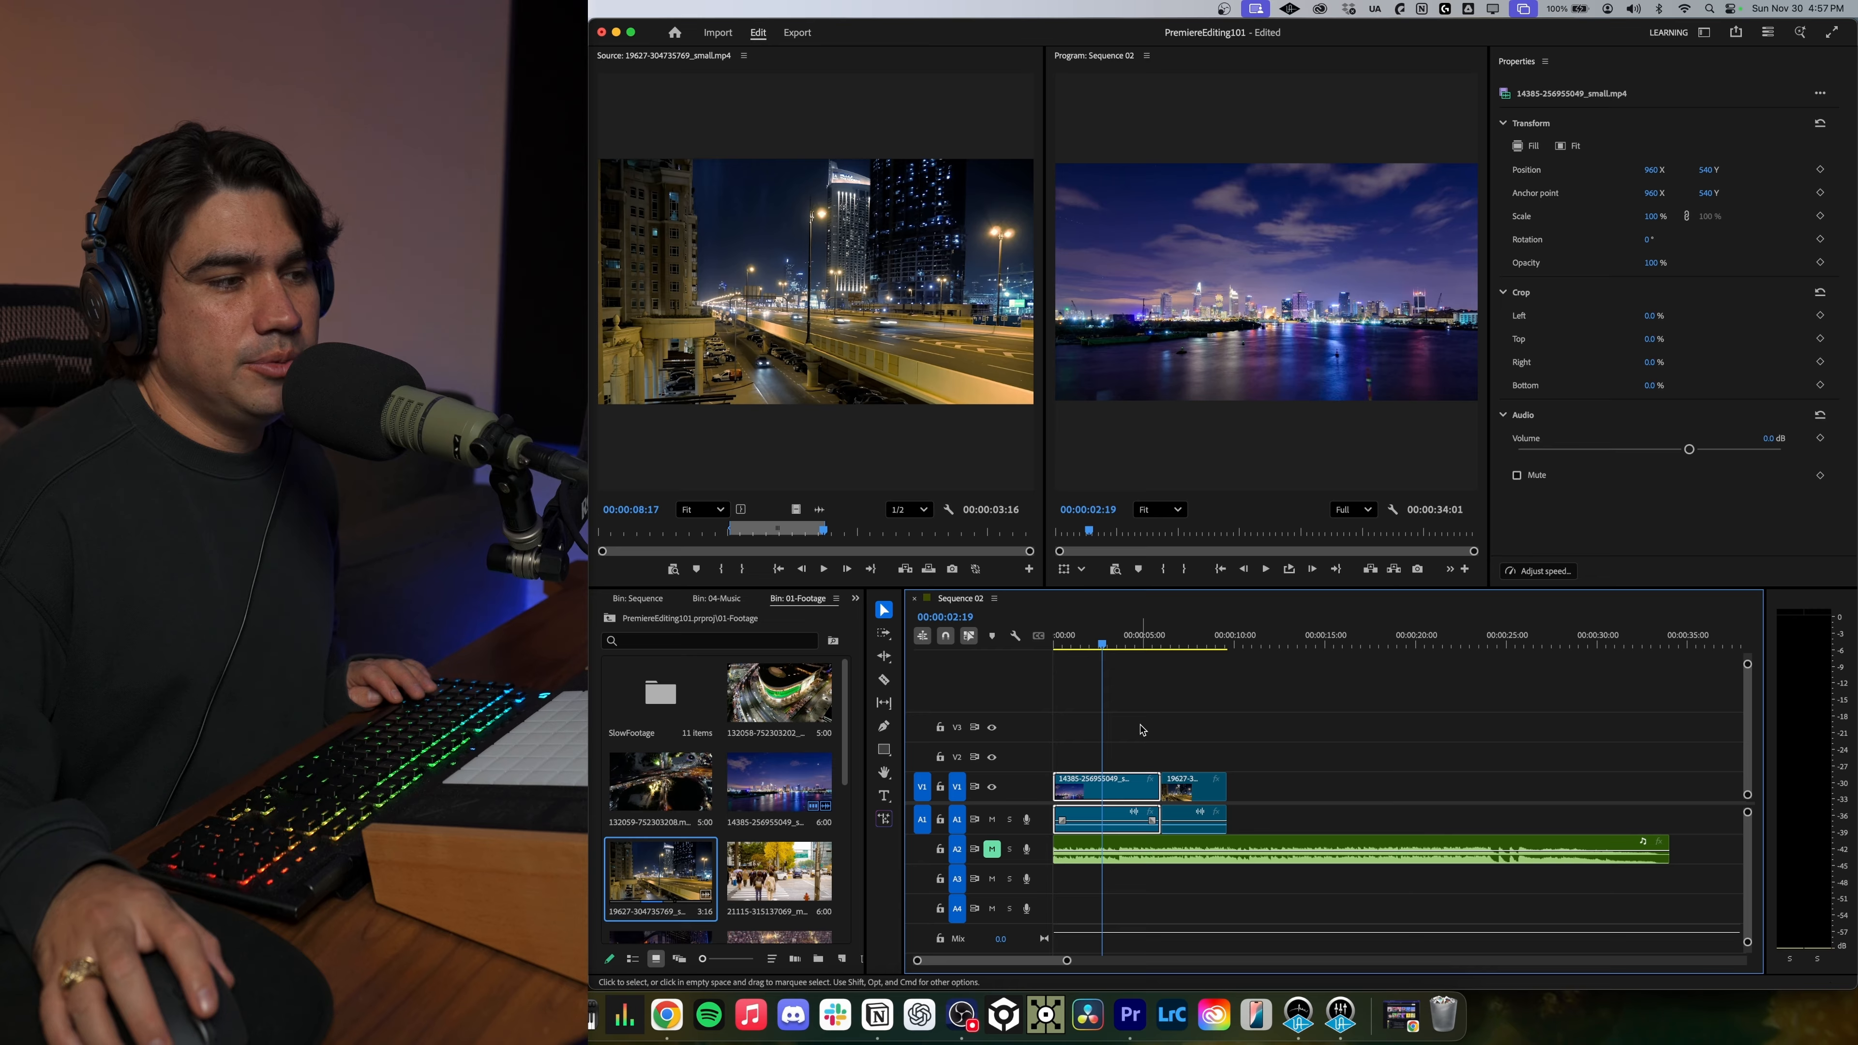
# Unmute the music track on A2 and play the sequence from its start, stopping at 00:00:02:12.
pyautogui.click(992, 849)
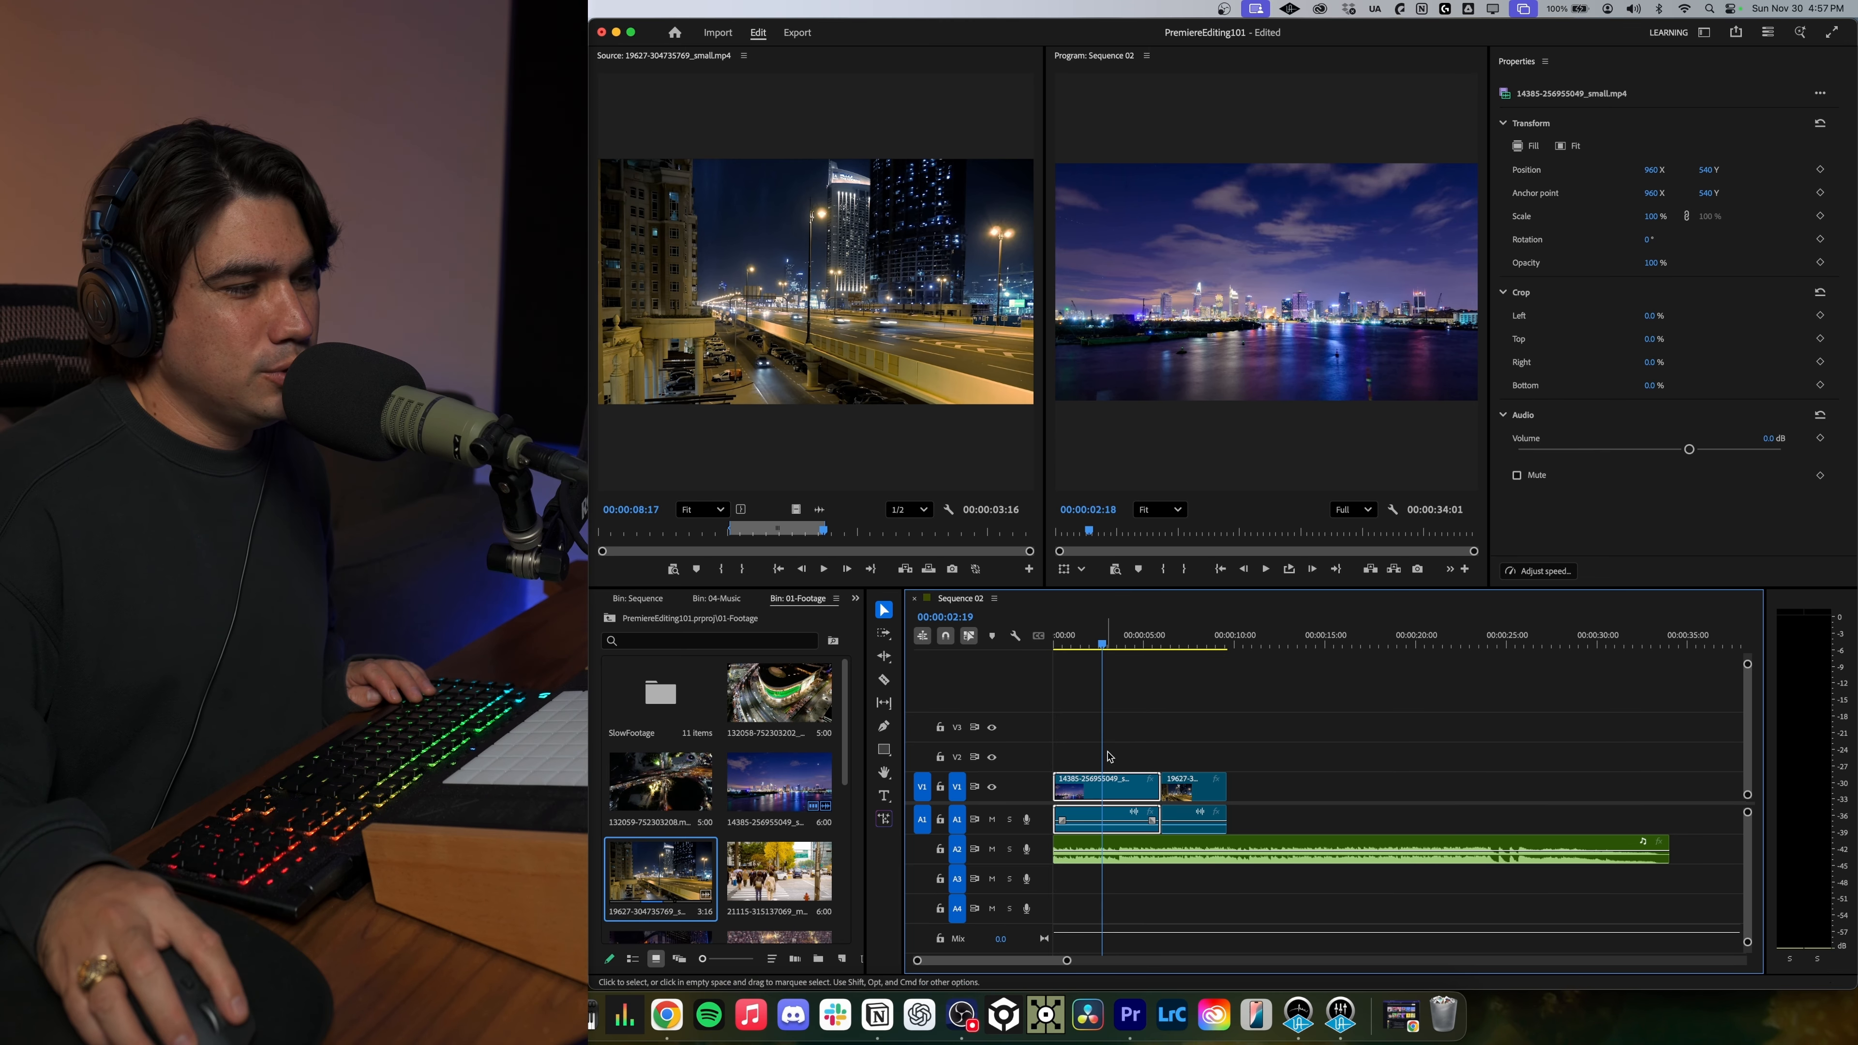
pyautogui.press('Up')
pyautogui.press('space')
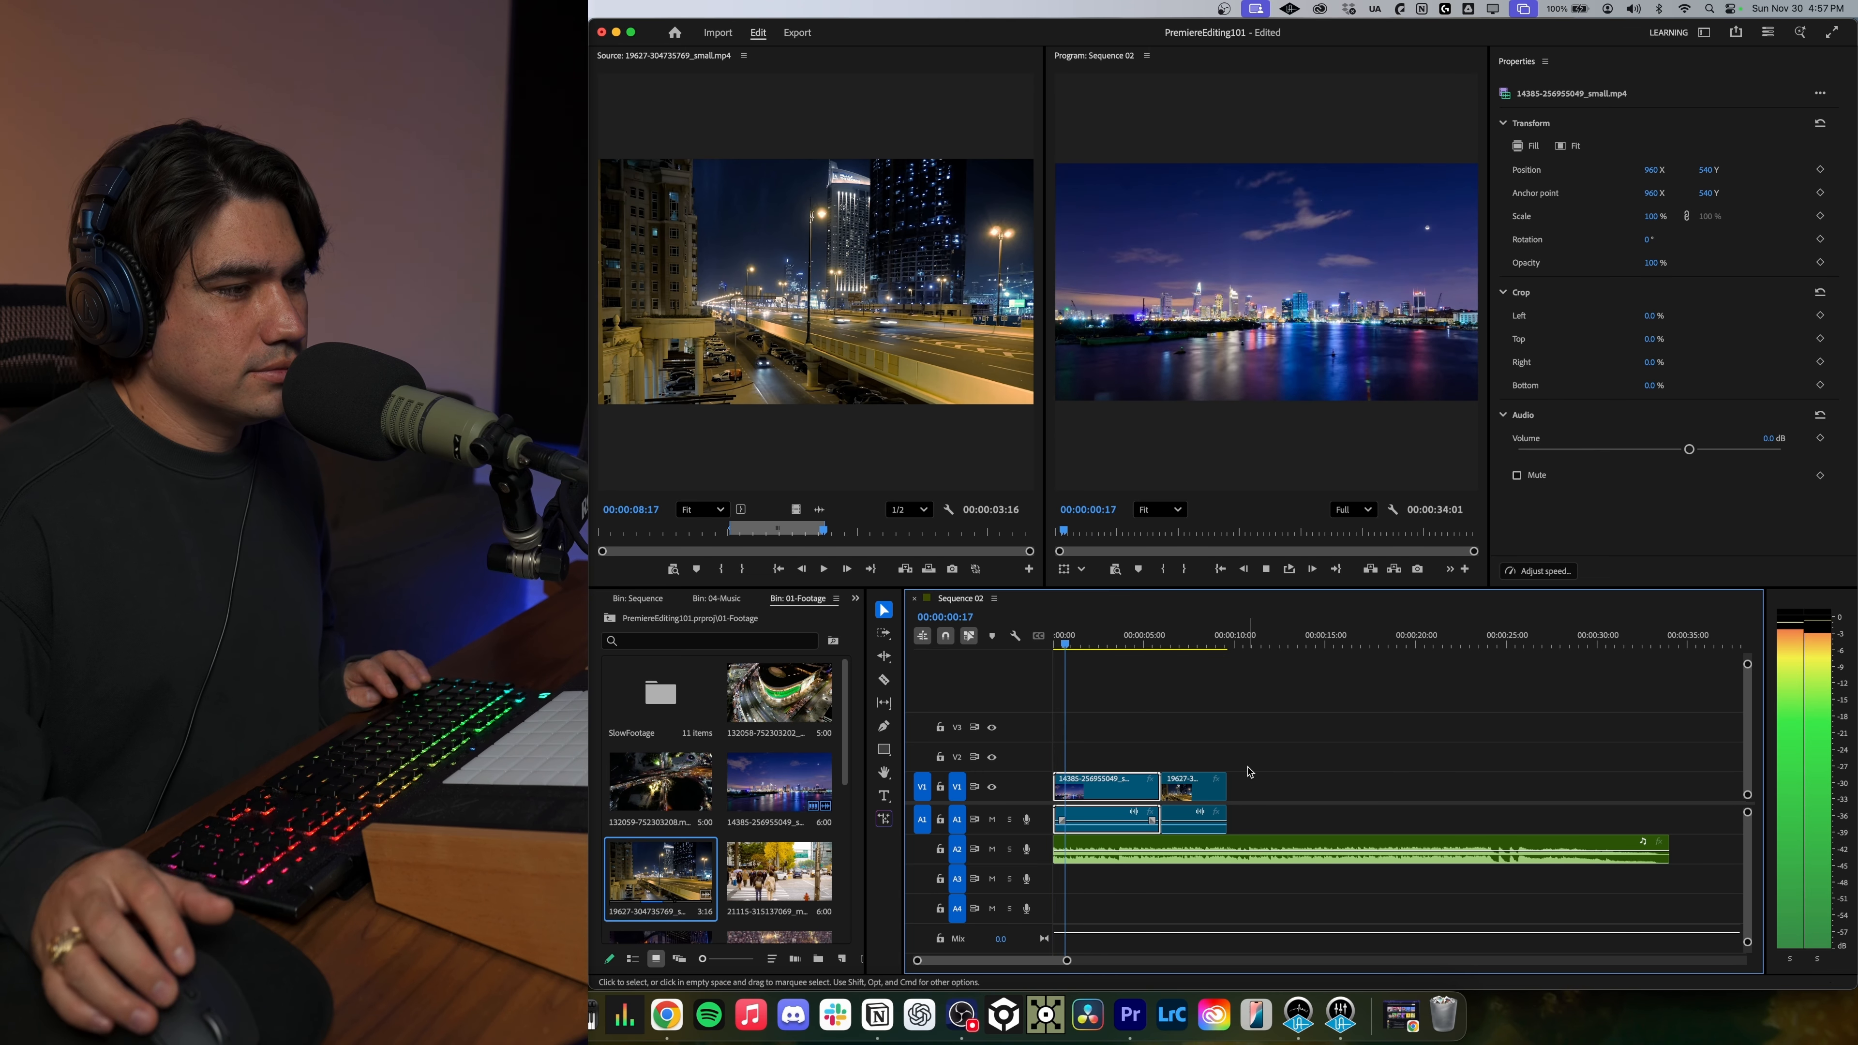
pyautogui.press('space')
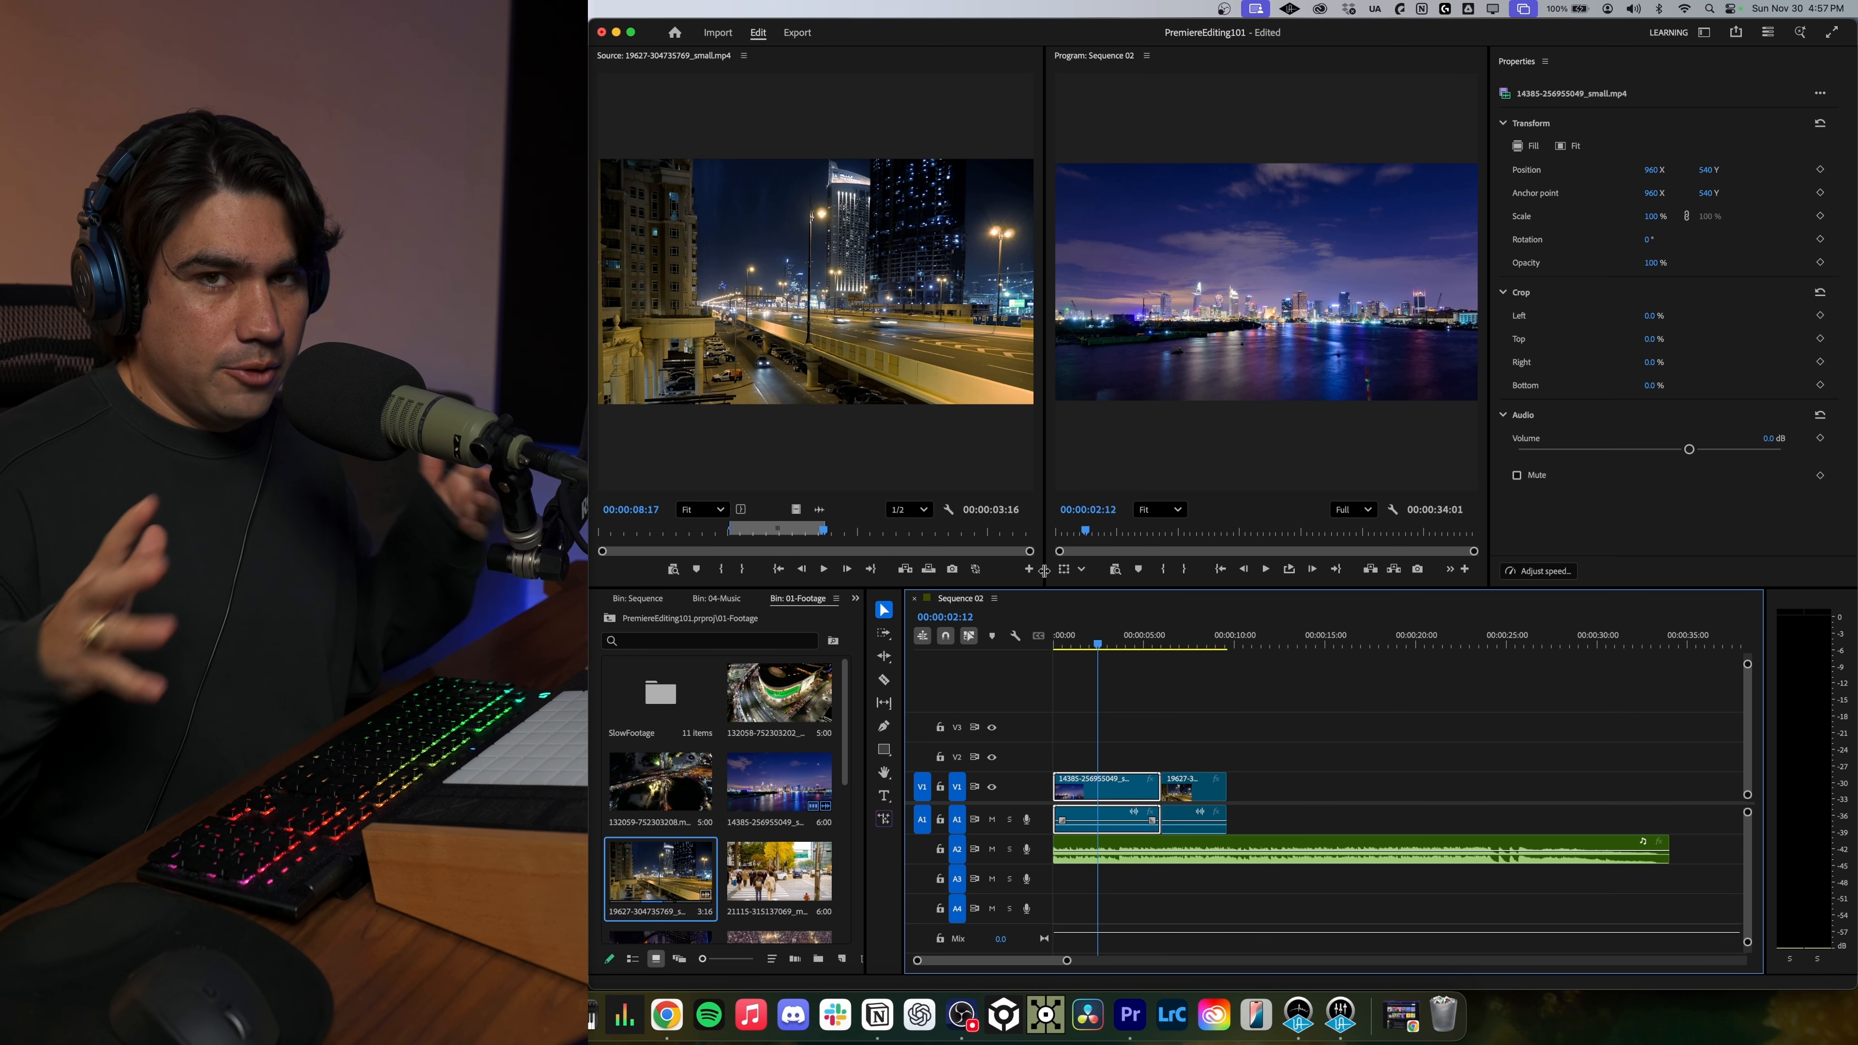
pyautogui.moveTo(1086, 641); pyautogui.dragTo(1027, 647)
pyautogui.press('space')
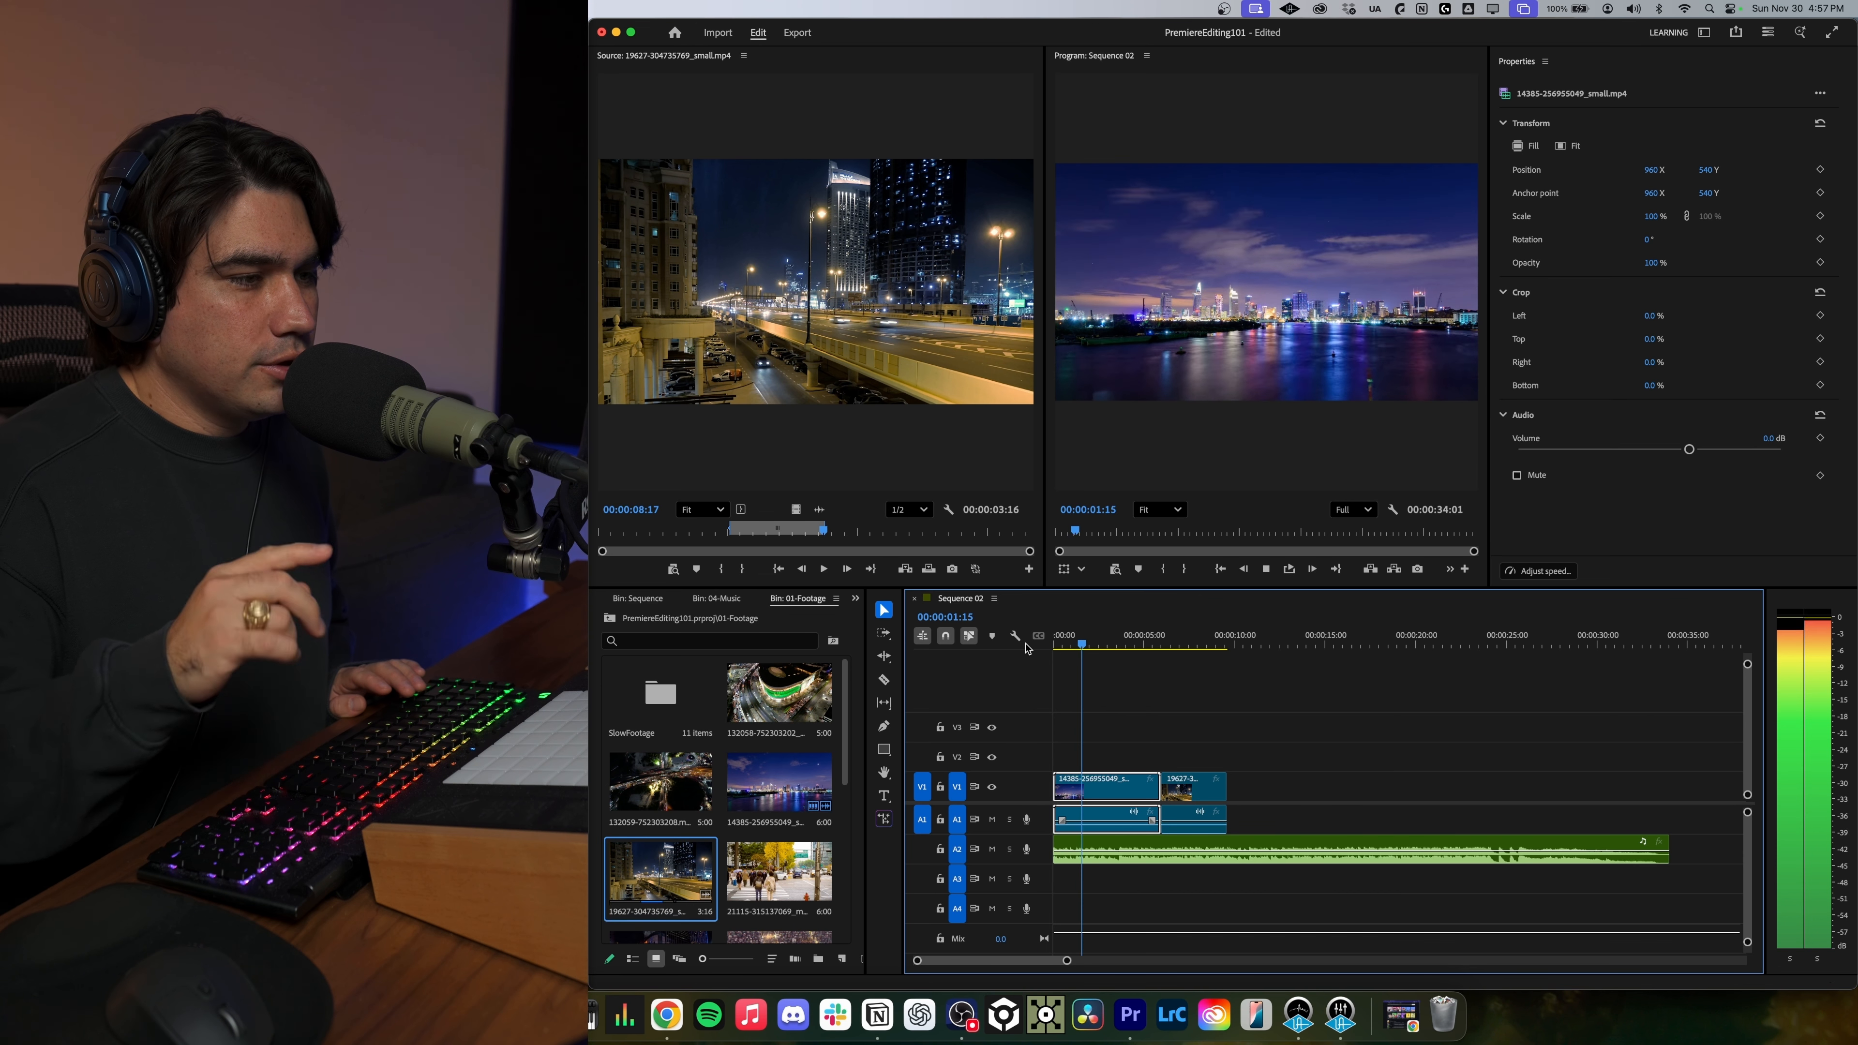
pyautogui.press('space')
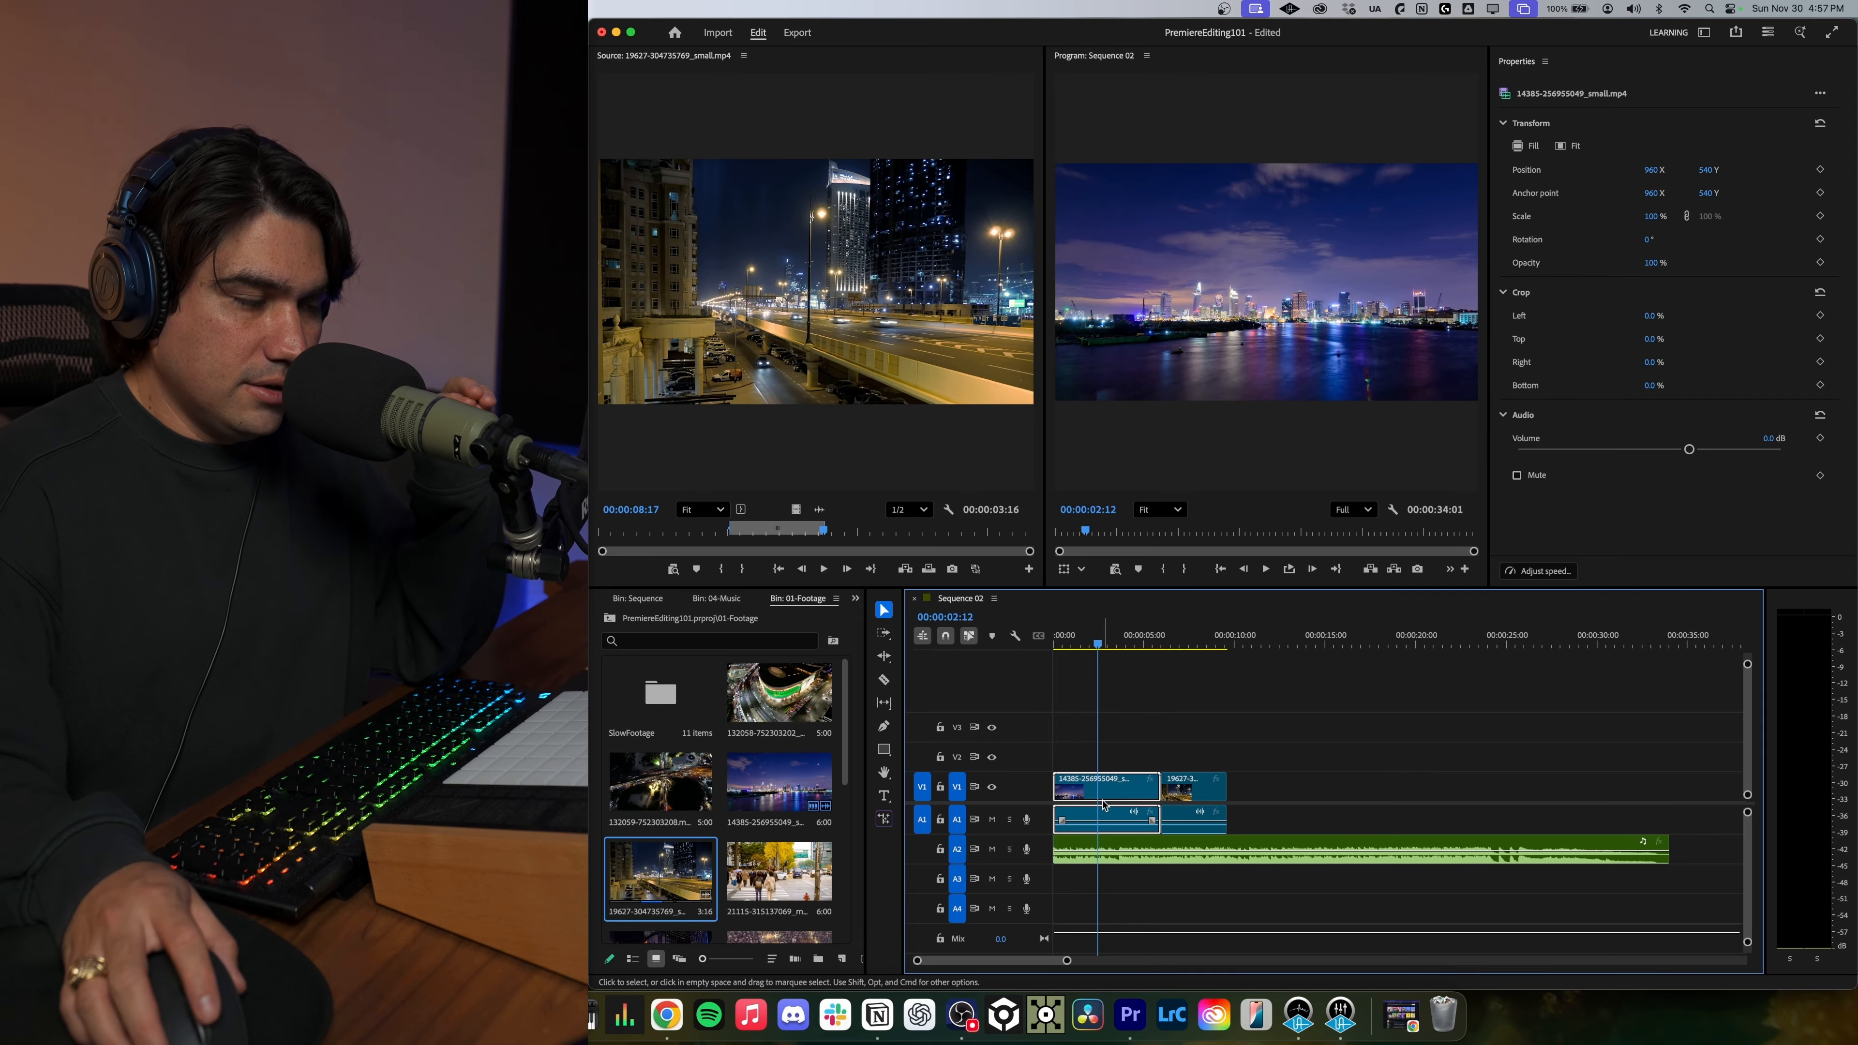
# Split the skyline clip at 00:00:02:12 with the Razor tool and delete its second part.
pyautogui.click(884, 680)
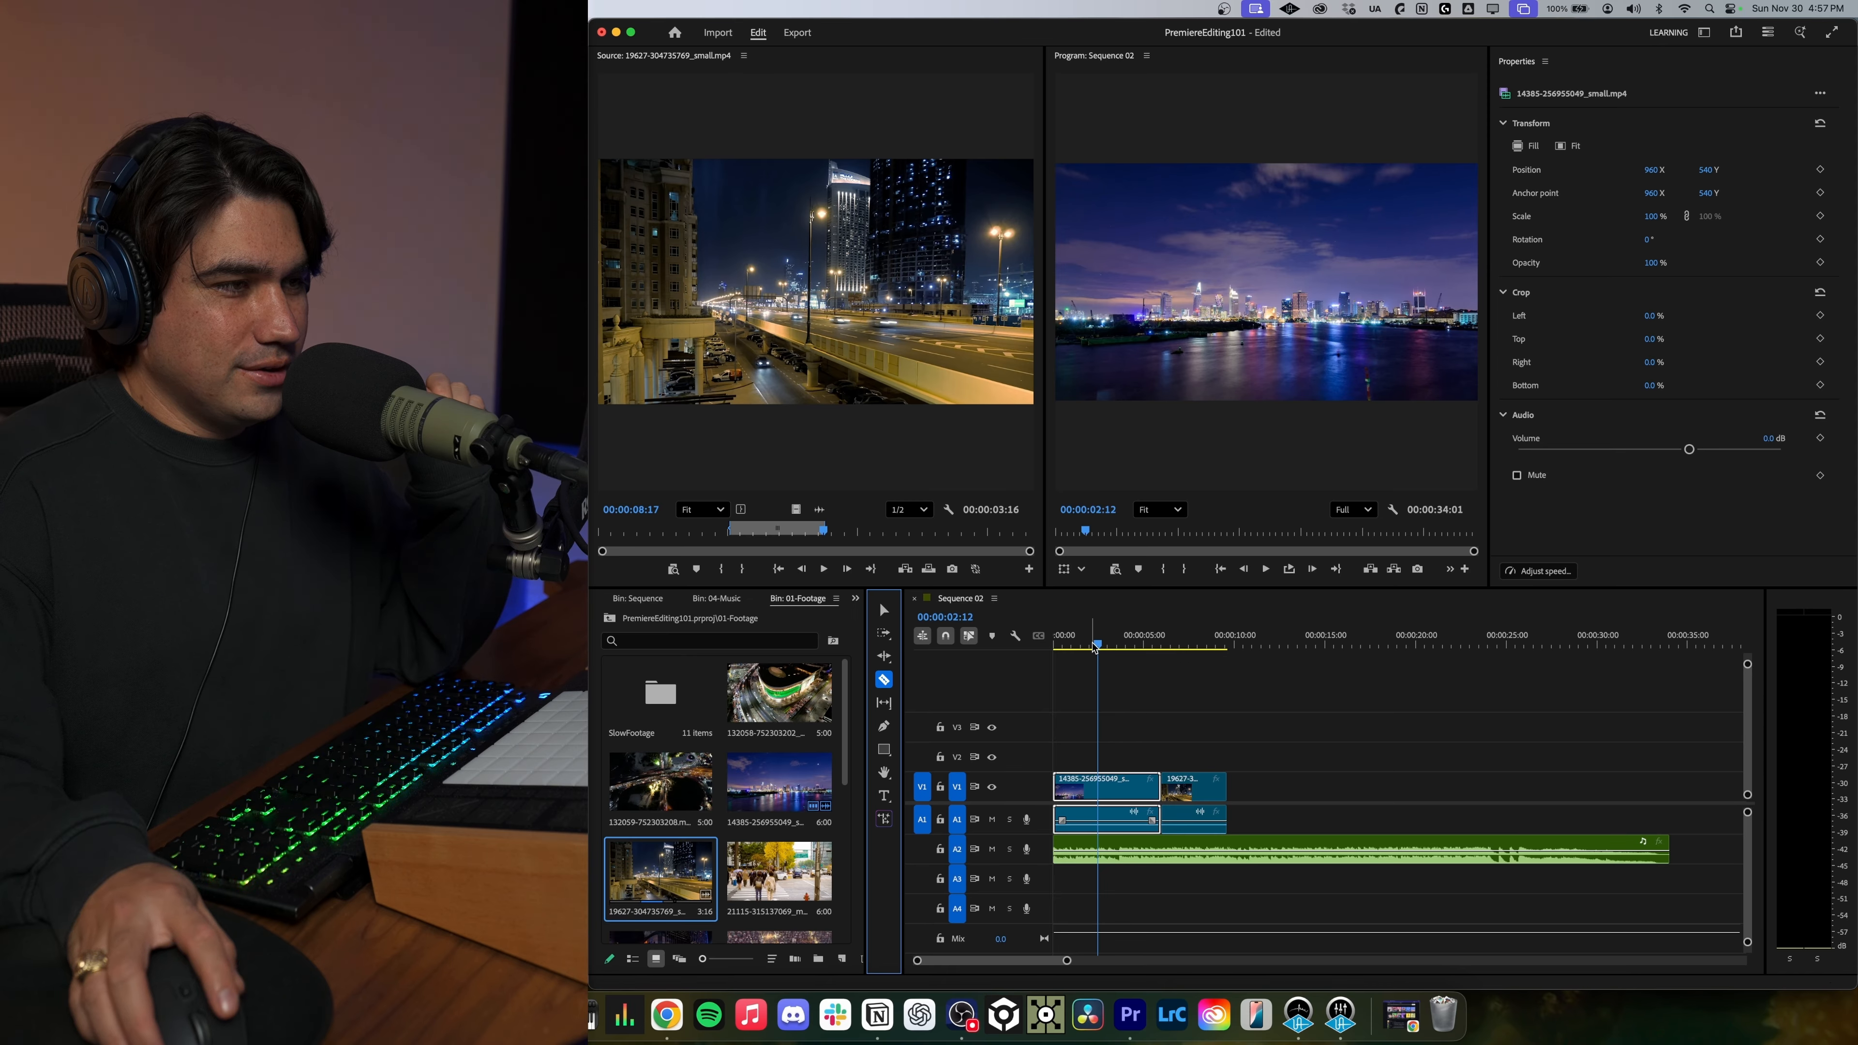
pyautogui.click(1104, 796)
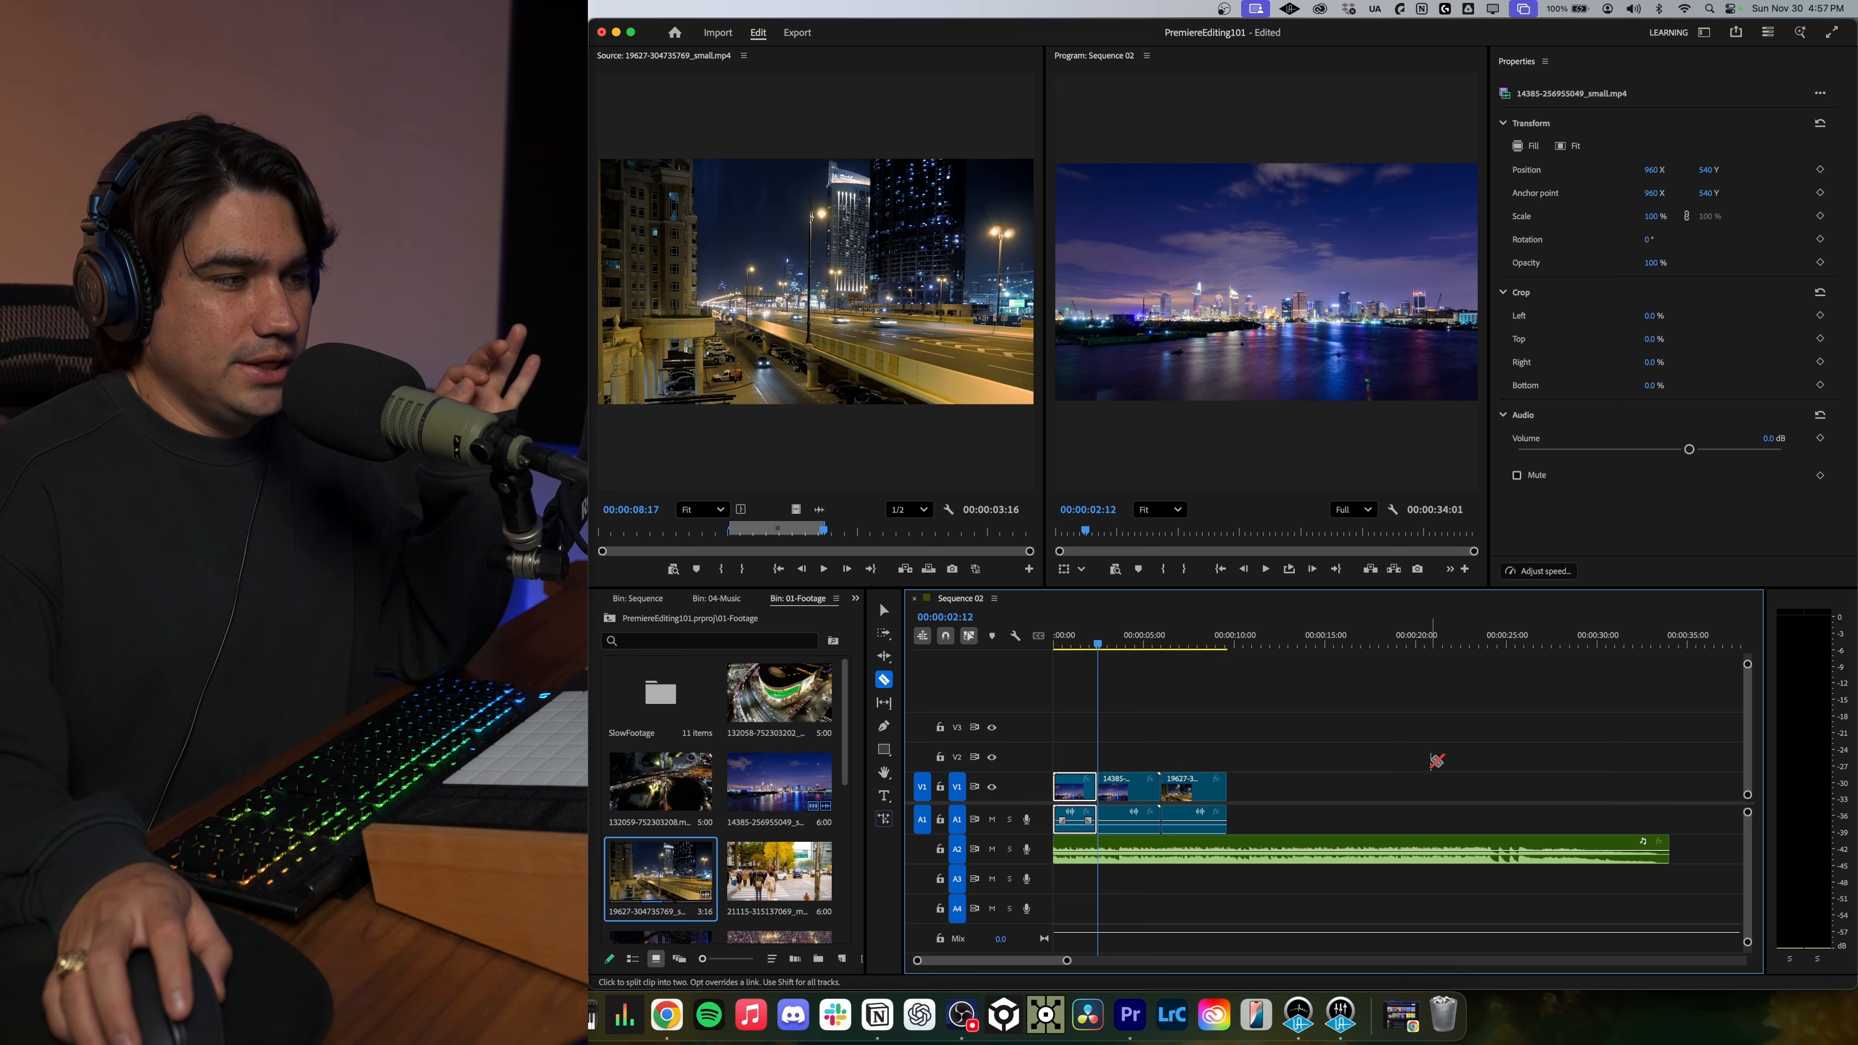
pyautogui.click(883, 612)
pyautogui.click(1119, 787)
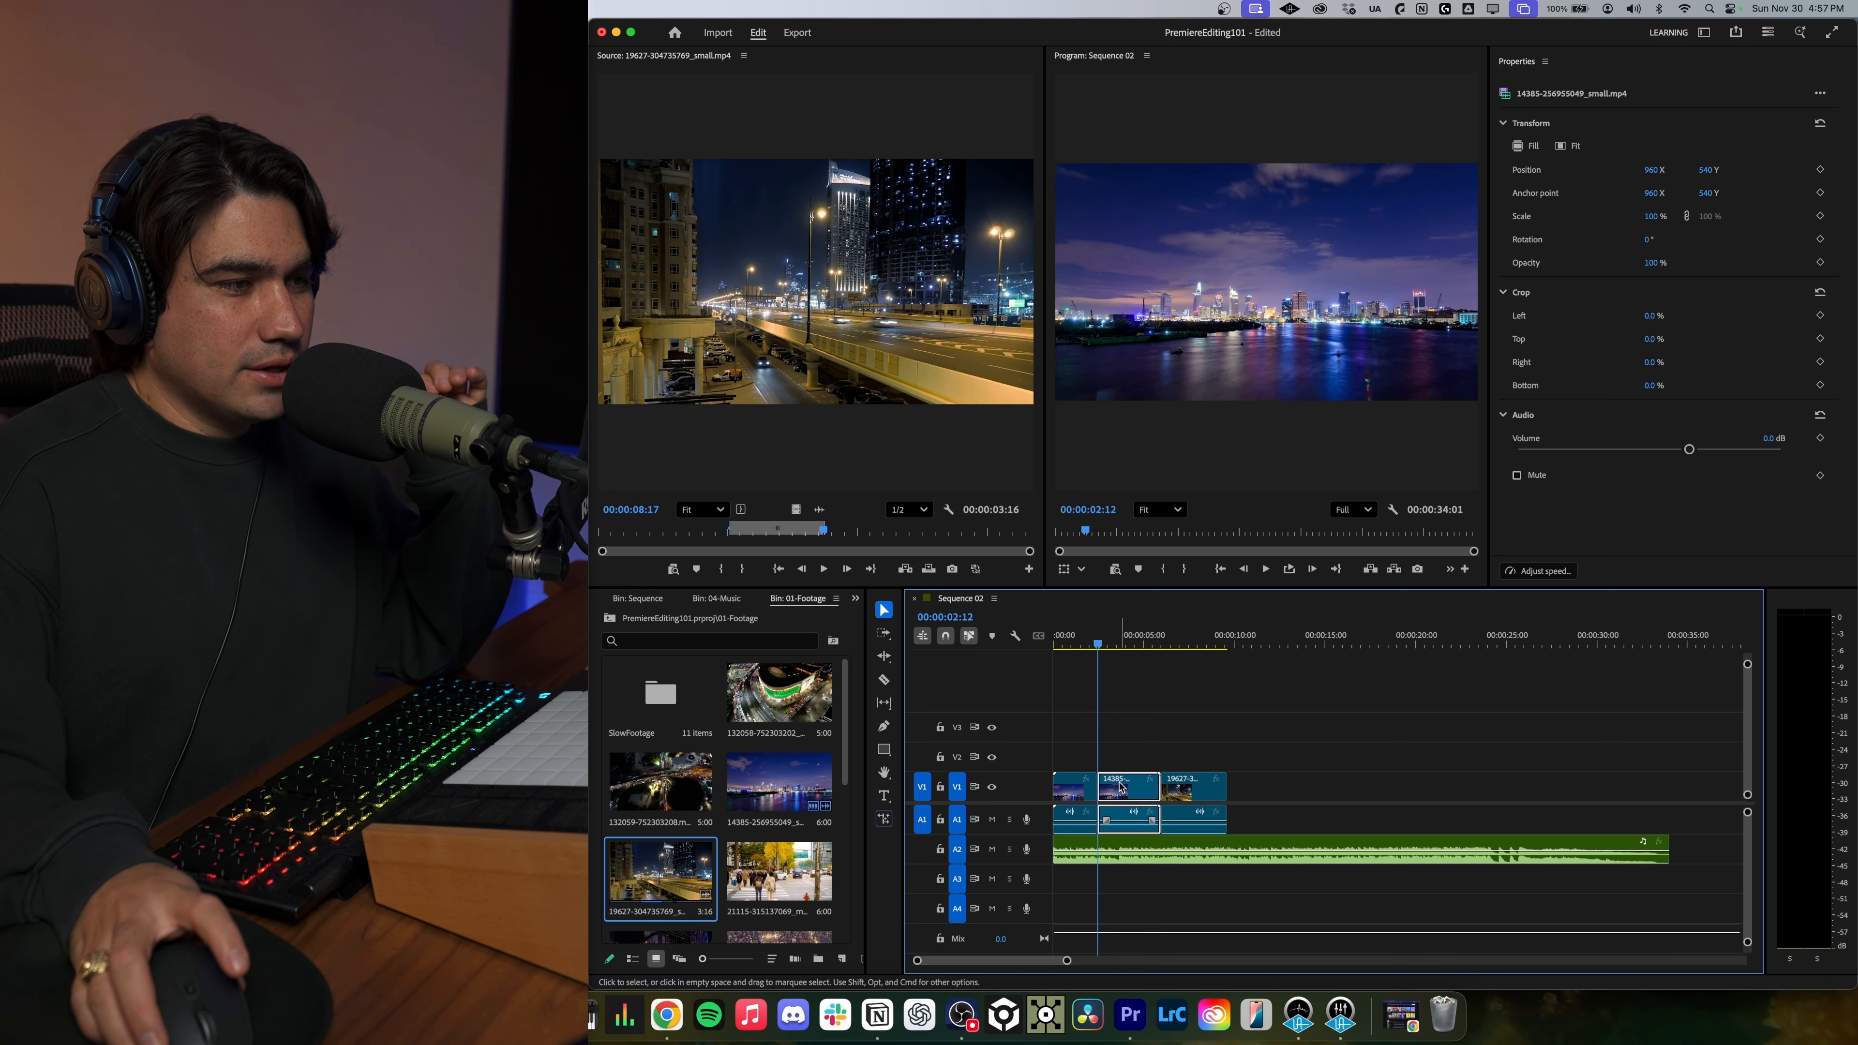
pyautogui.press('Delete')
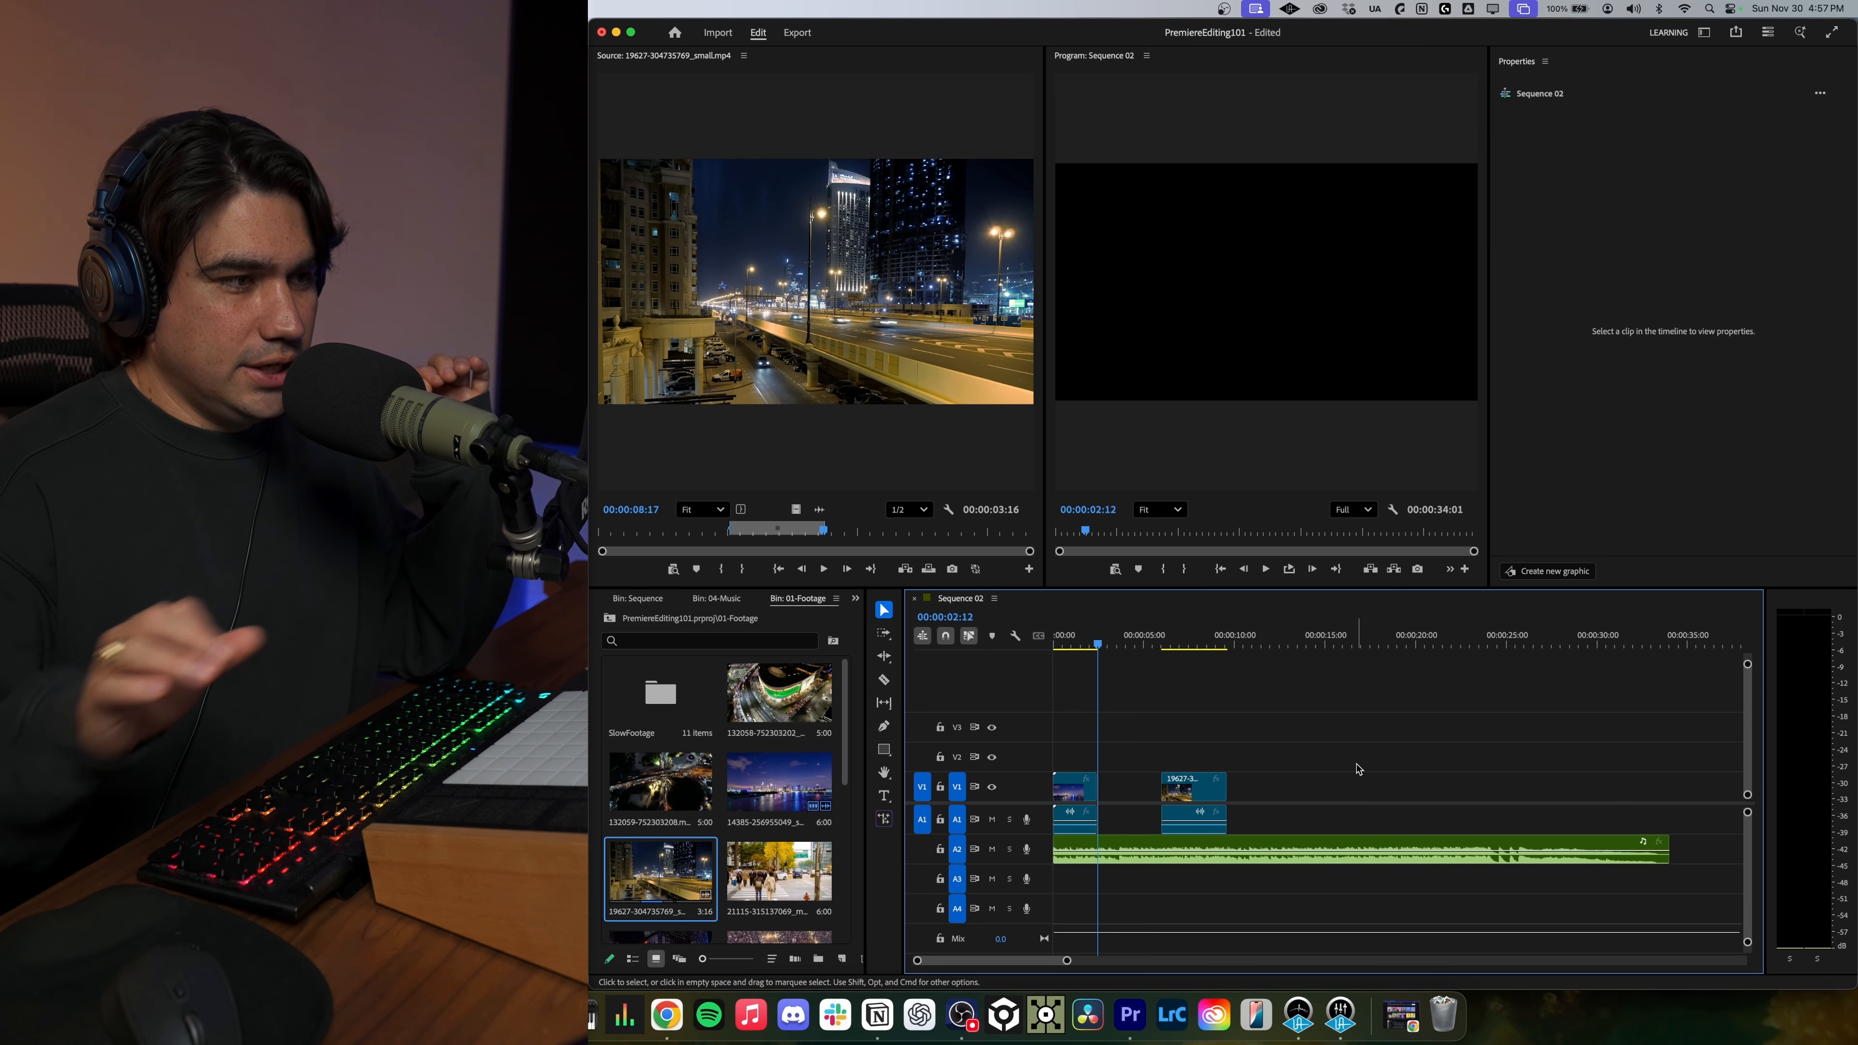
# Move the highway clip against the shortened skyline clip and play across the cut from 00:00:01:01 to 00:00:04:21.
pyautogui.click(1185, 790)
pyautogui.moveTo(1188, 791); pyautogui.dragTo(1128, 799)
pyautogui.click(1070, 643)
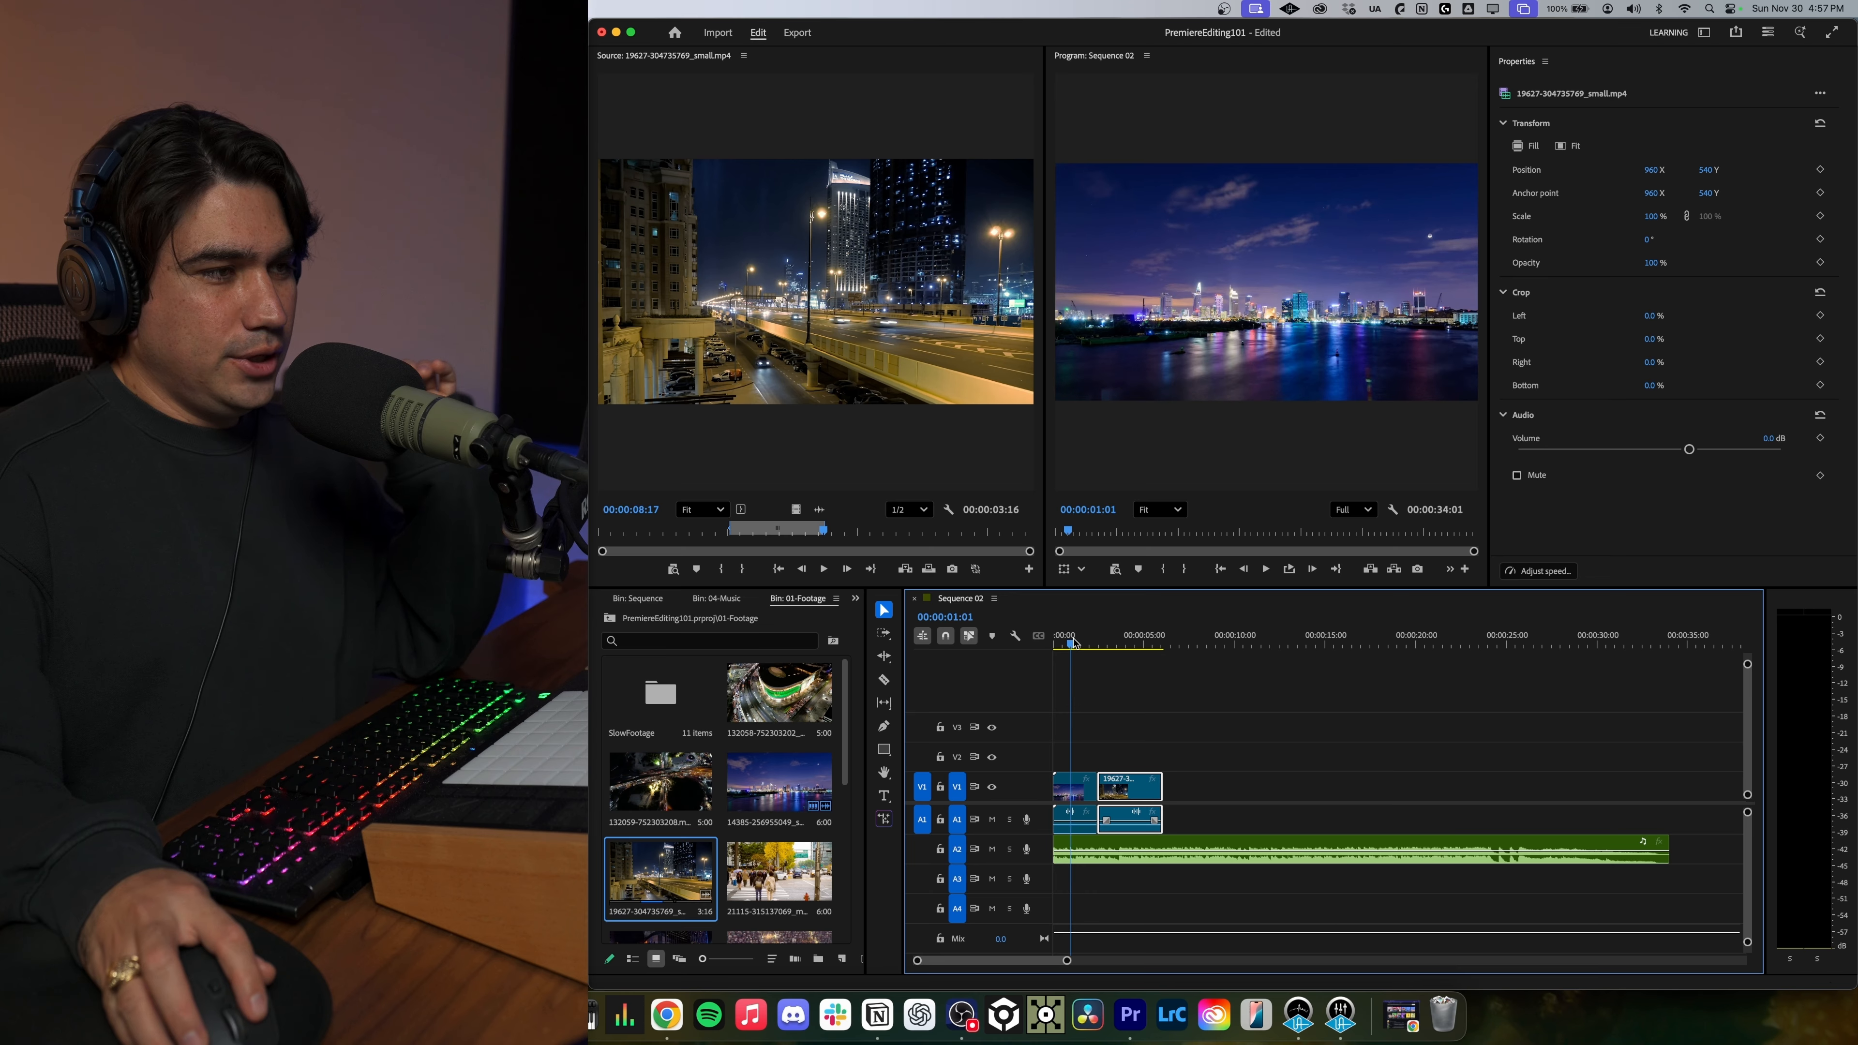
pyautogui.press('space')
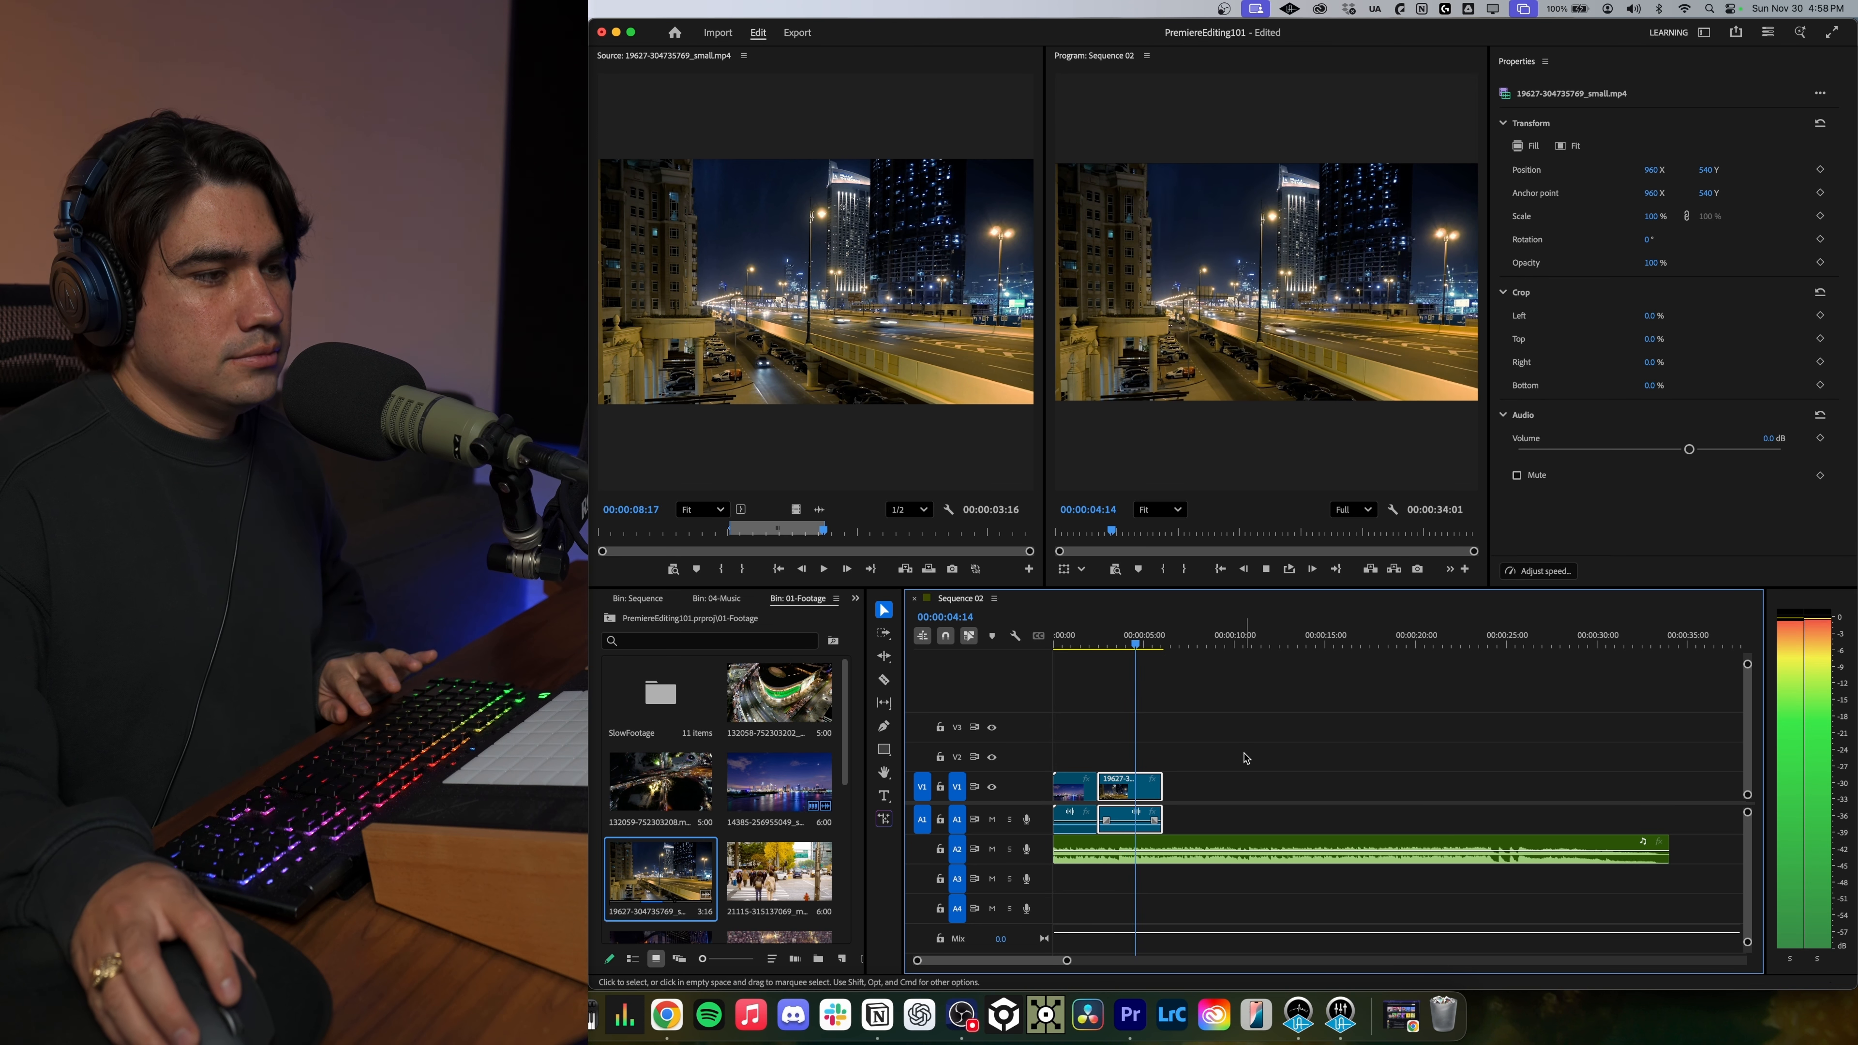
pyautogui.press('space')
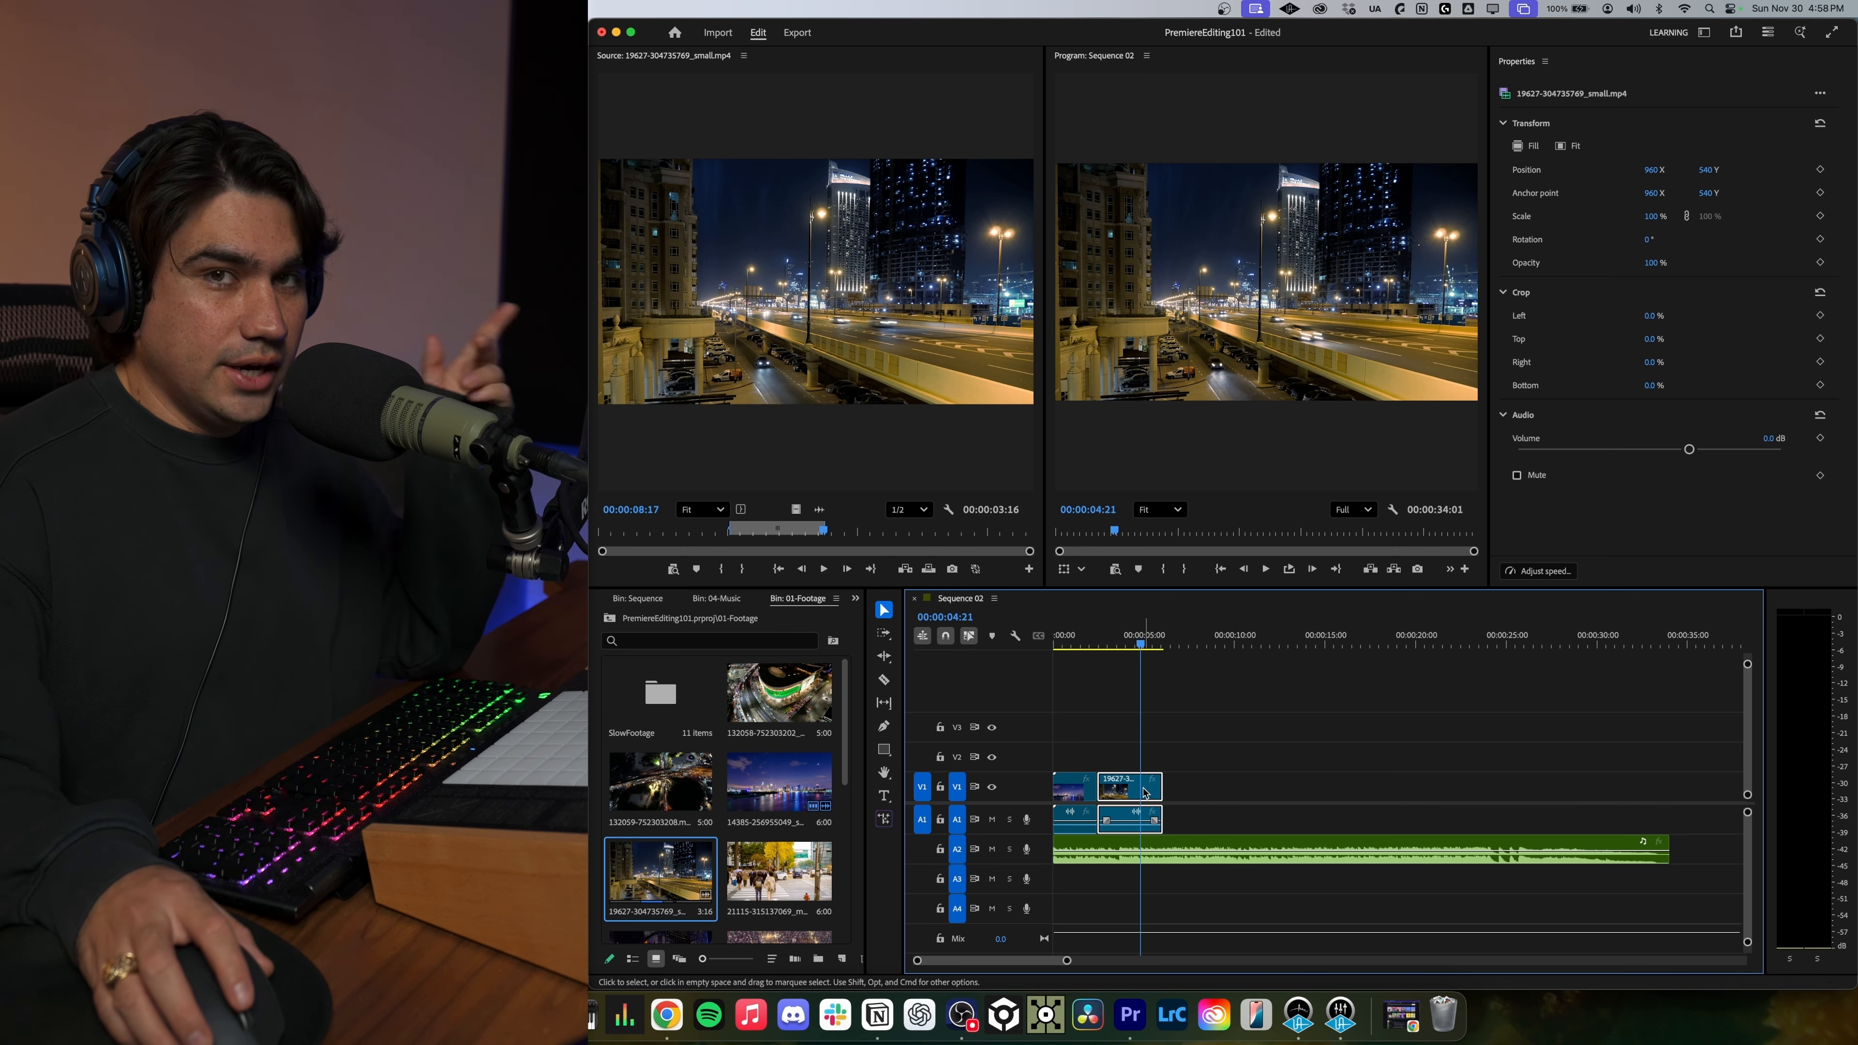
# Try trimming the highway clip's end to 00:00:04:21, and undo the edits back to the unsplit skyline clip.
pyautogui.moveTo(1156, 786); pyautogui.dragTo(1139, 789)
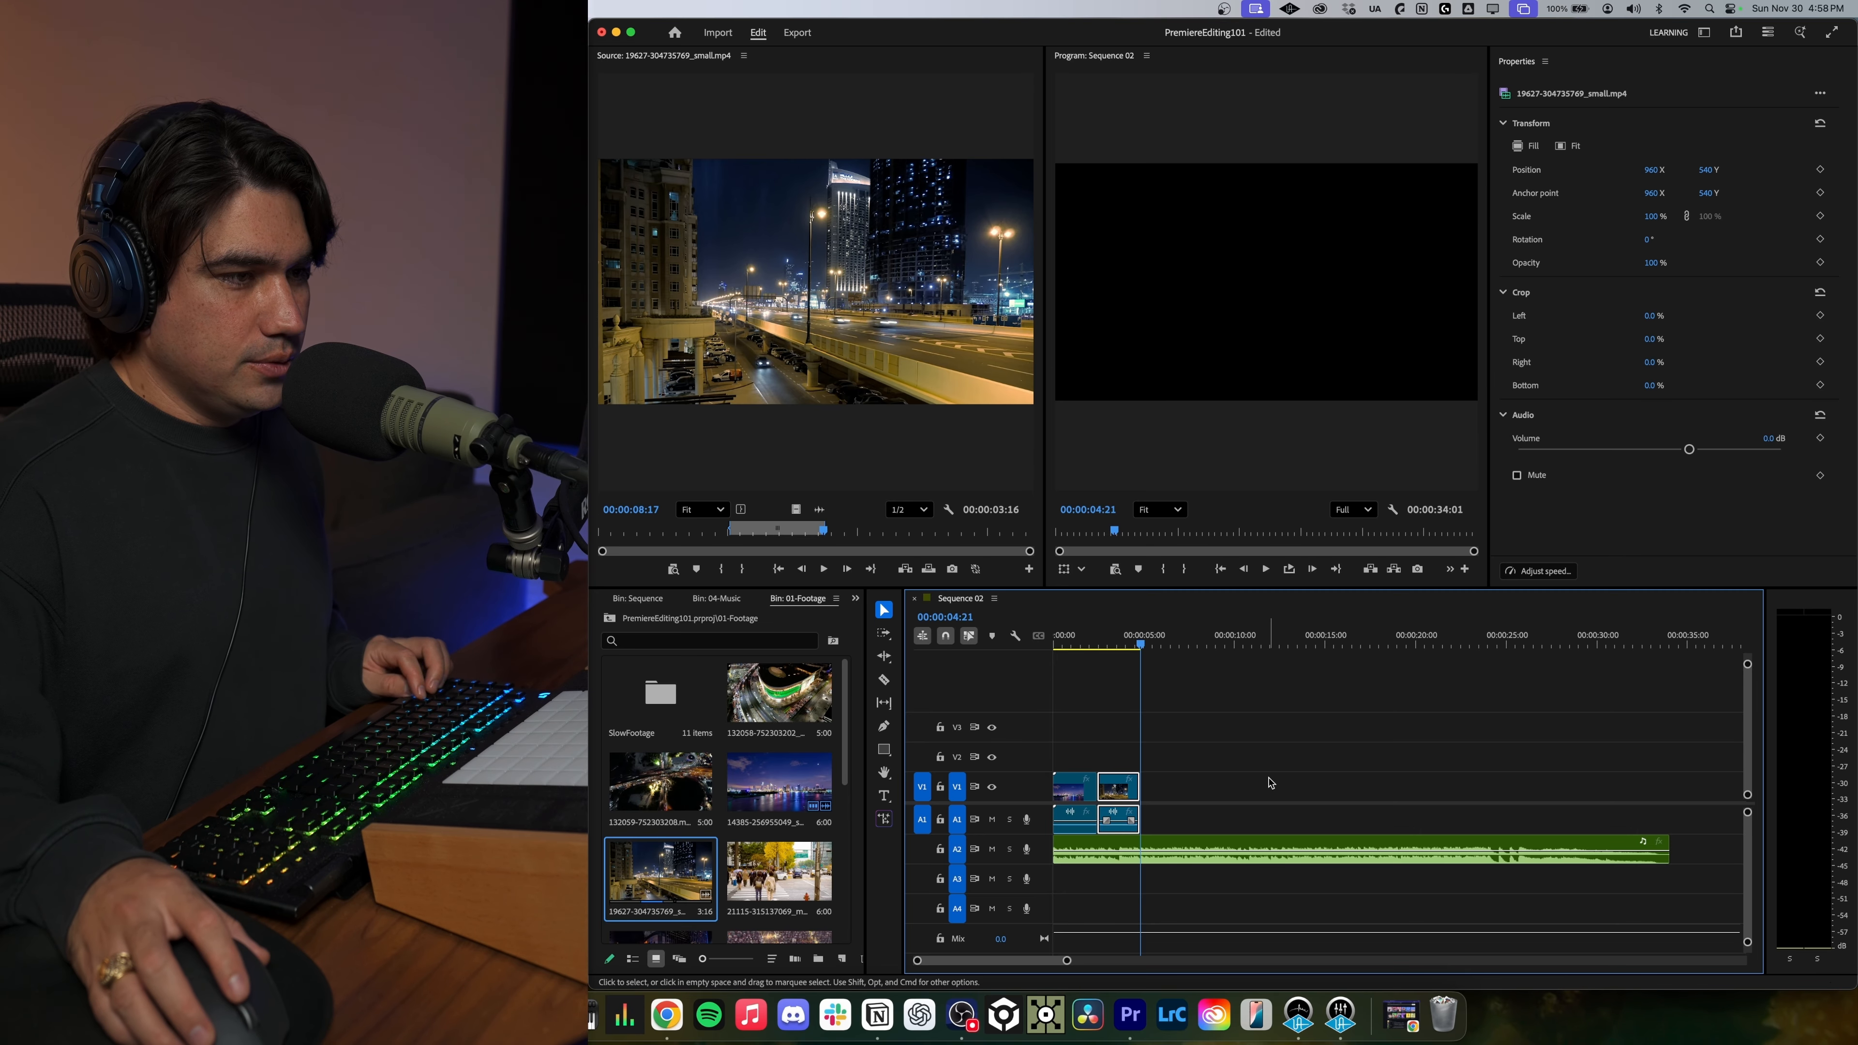
pyautogui.press('super+z')
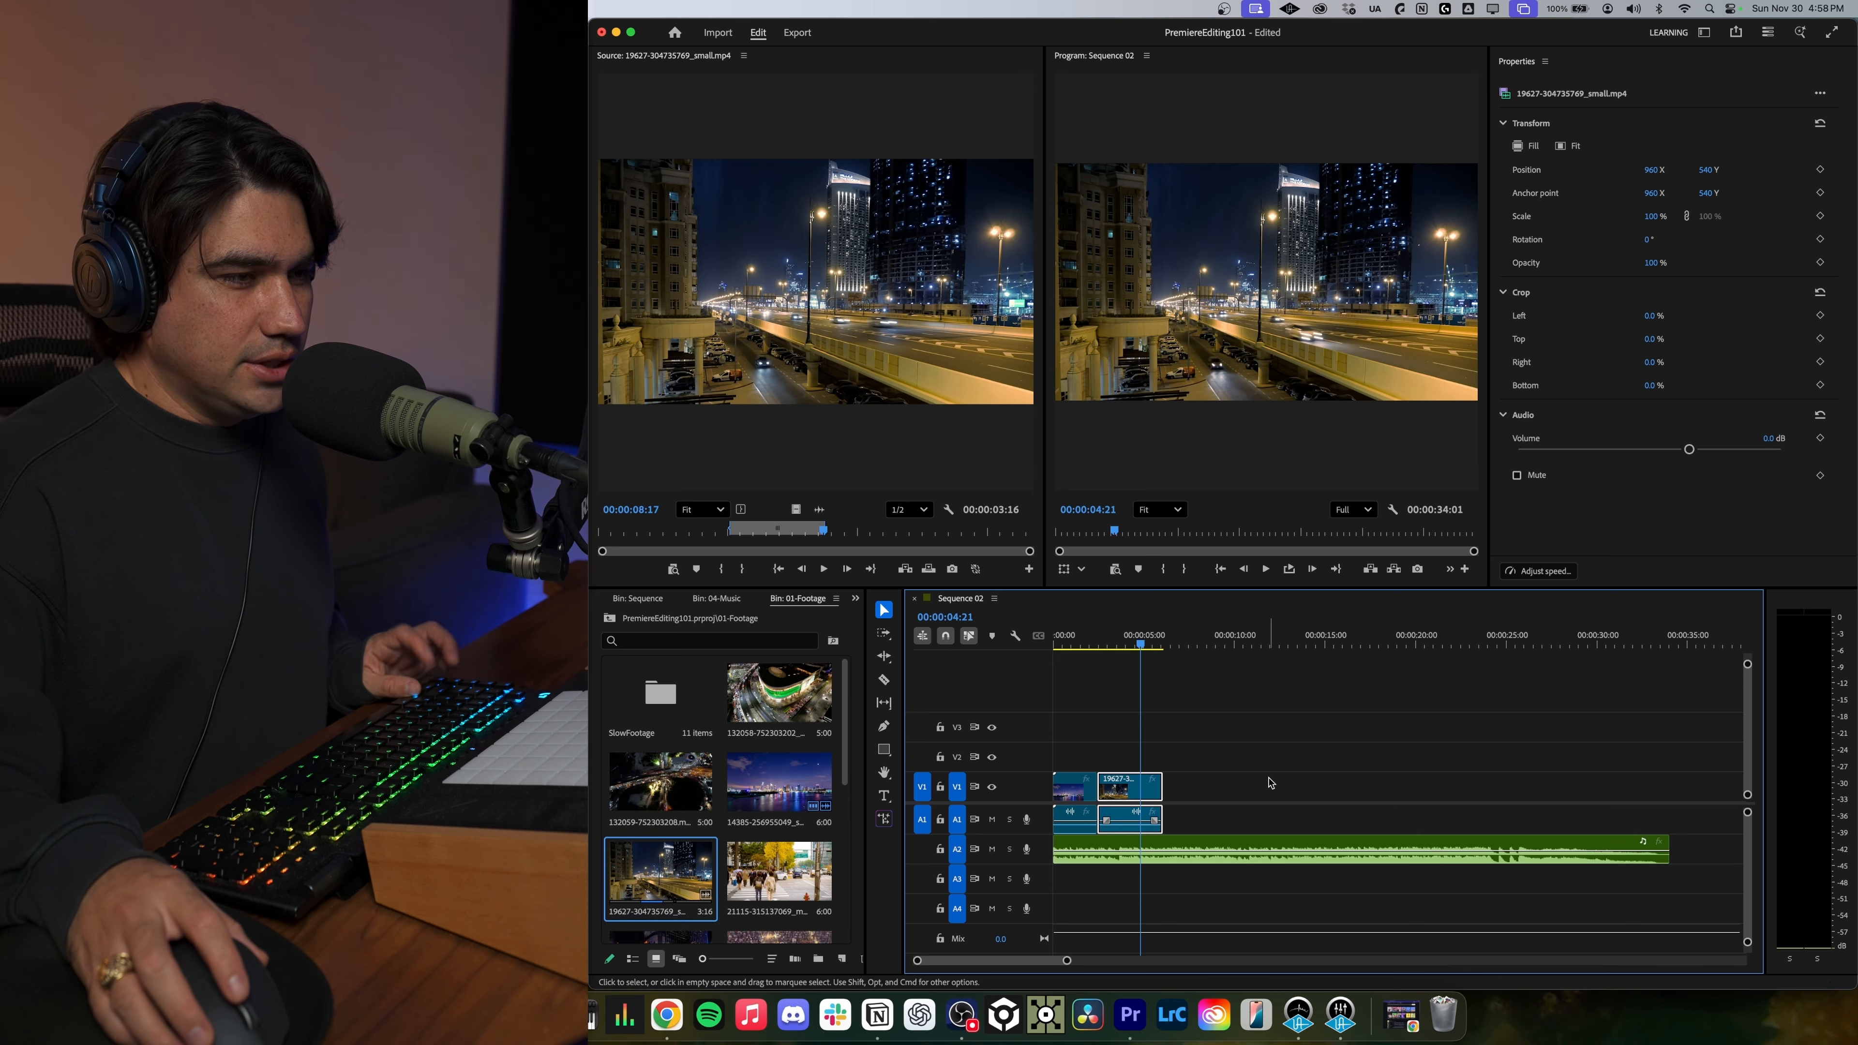
pyautogui.press('super+z')
pyautogui.press('super+z')
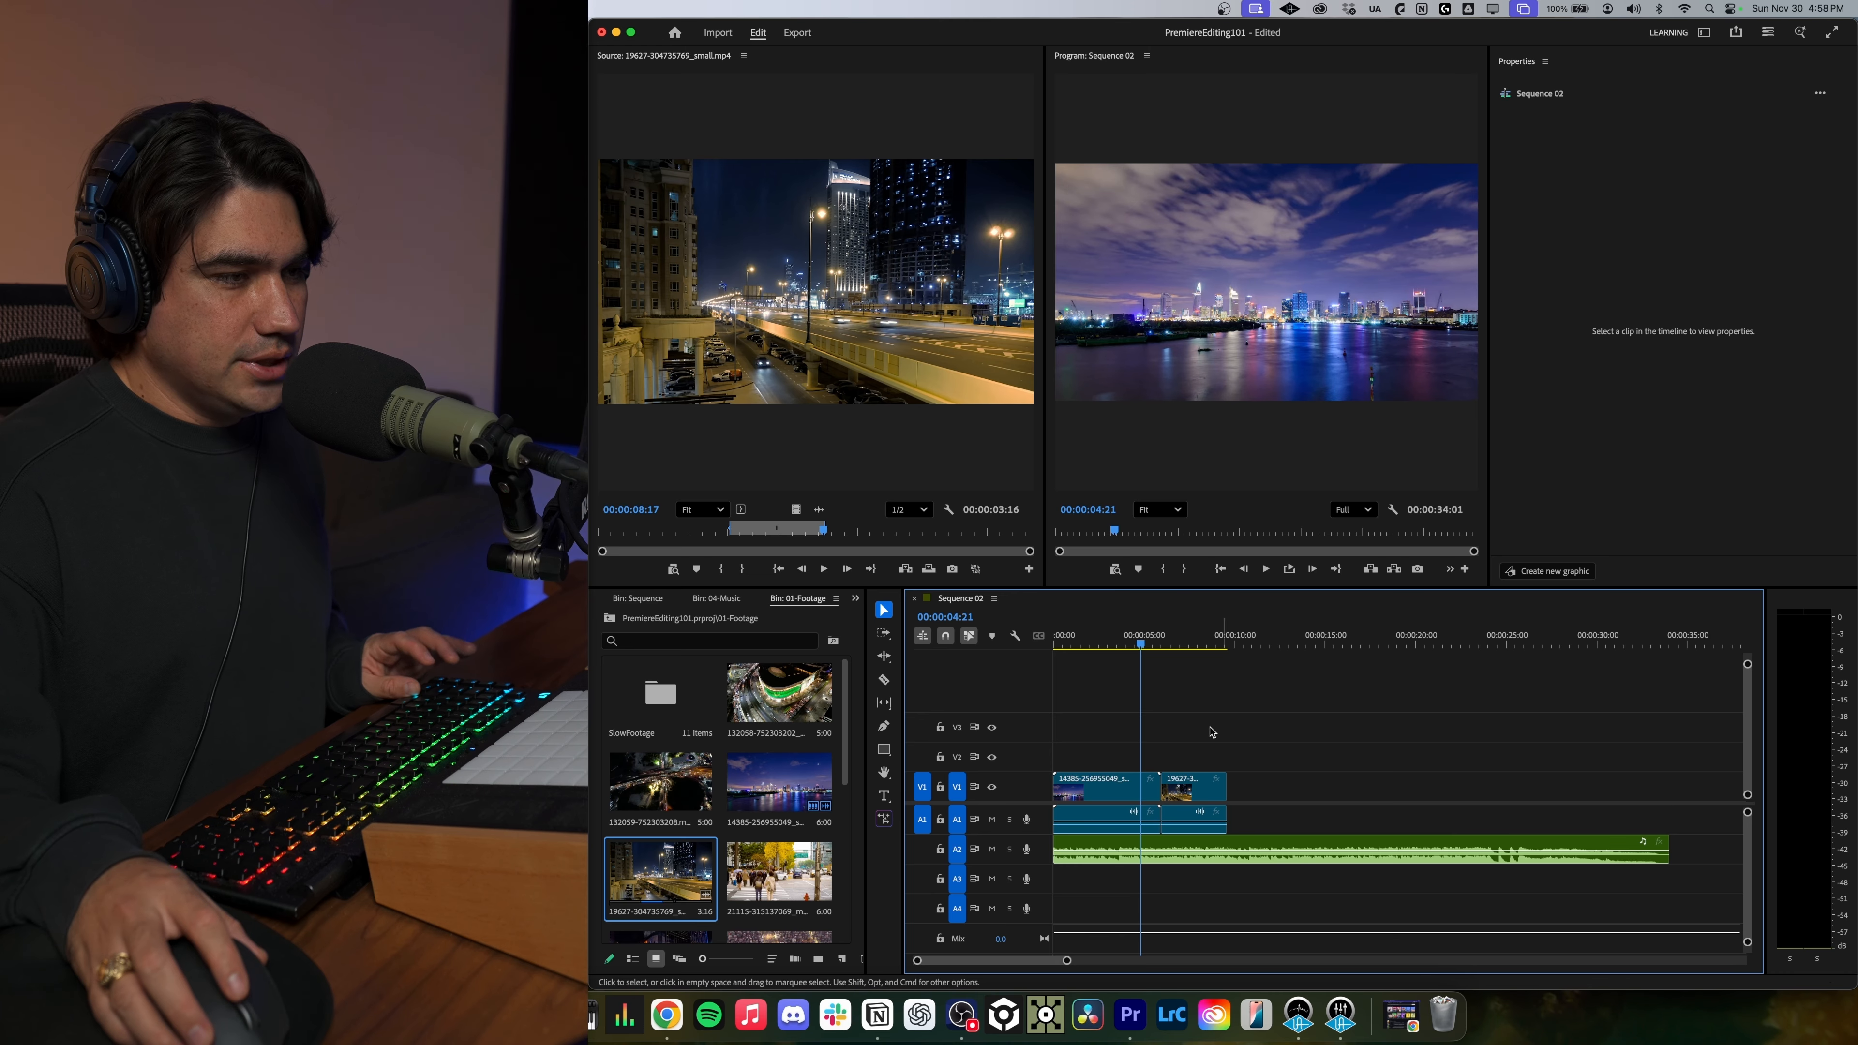
pyautogui.press('super+z')
# Trim the skyline clip's end to 00:00:02:11 and delete the gap before the highway clip.
pyautogui.click(1150, 789)
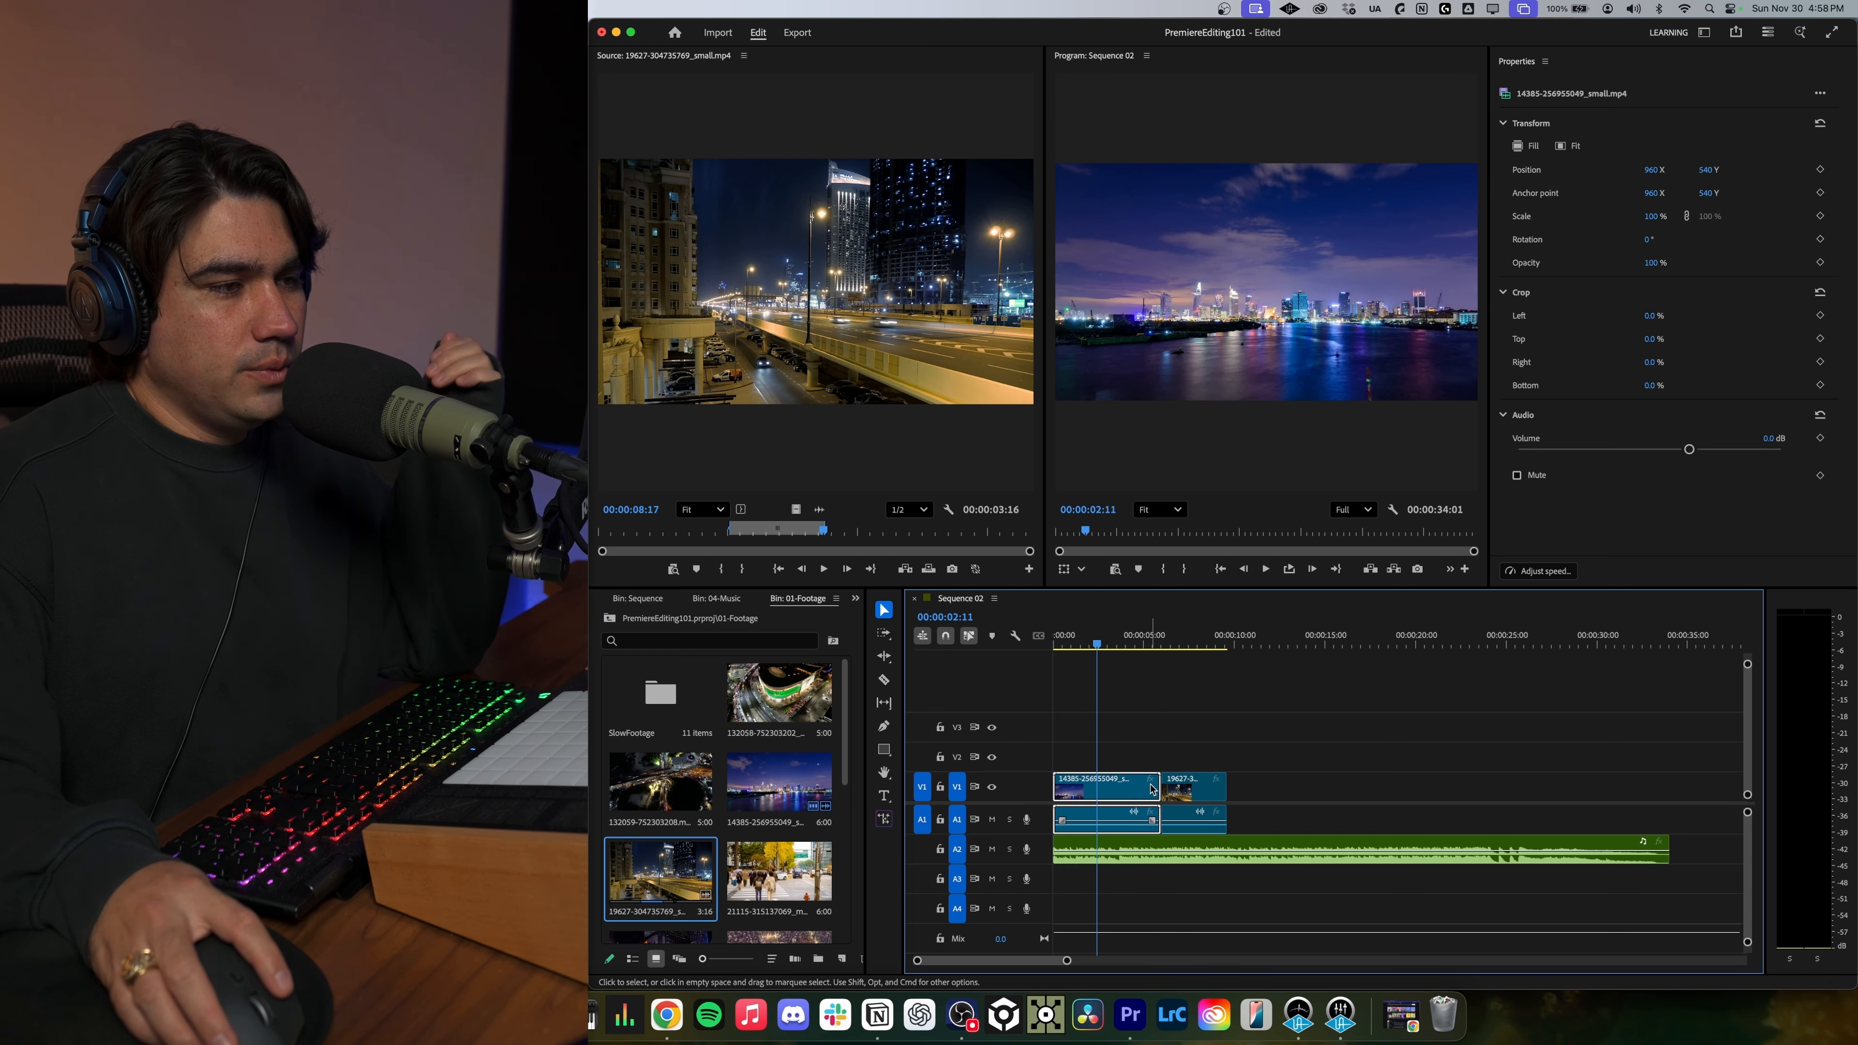
pyautogui.moveTo(1150, 789); pyautogui.dragTo(1096, 786)
pyautogui.click(1127, 795)
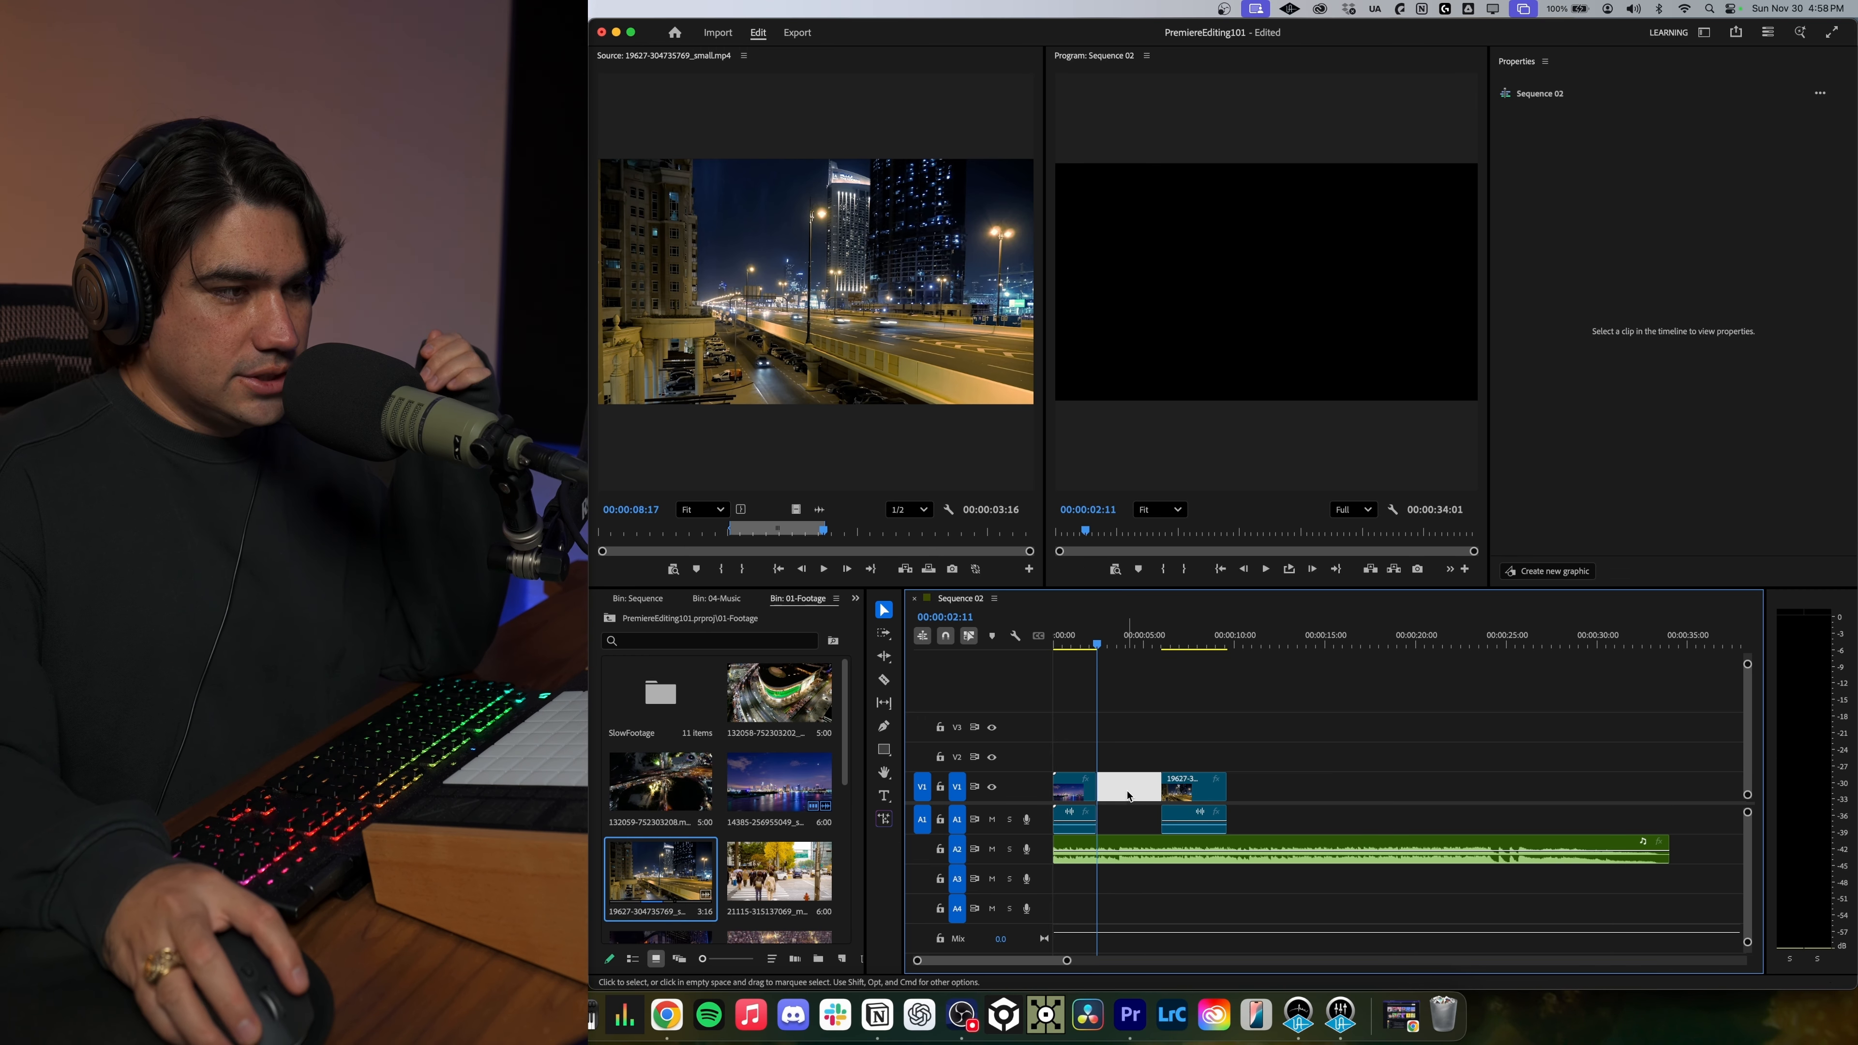
pyautogui.press('Delete')
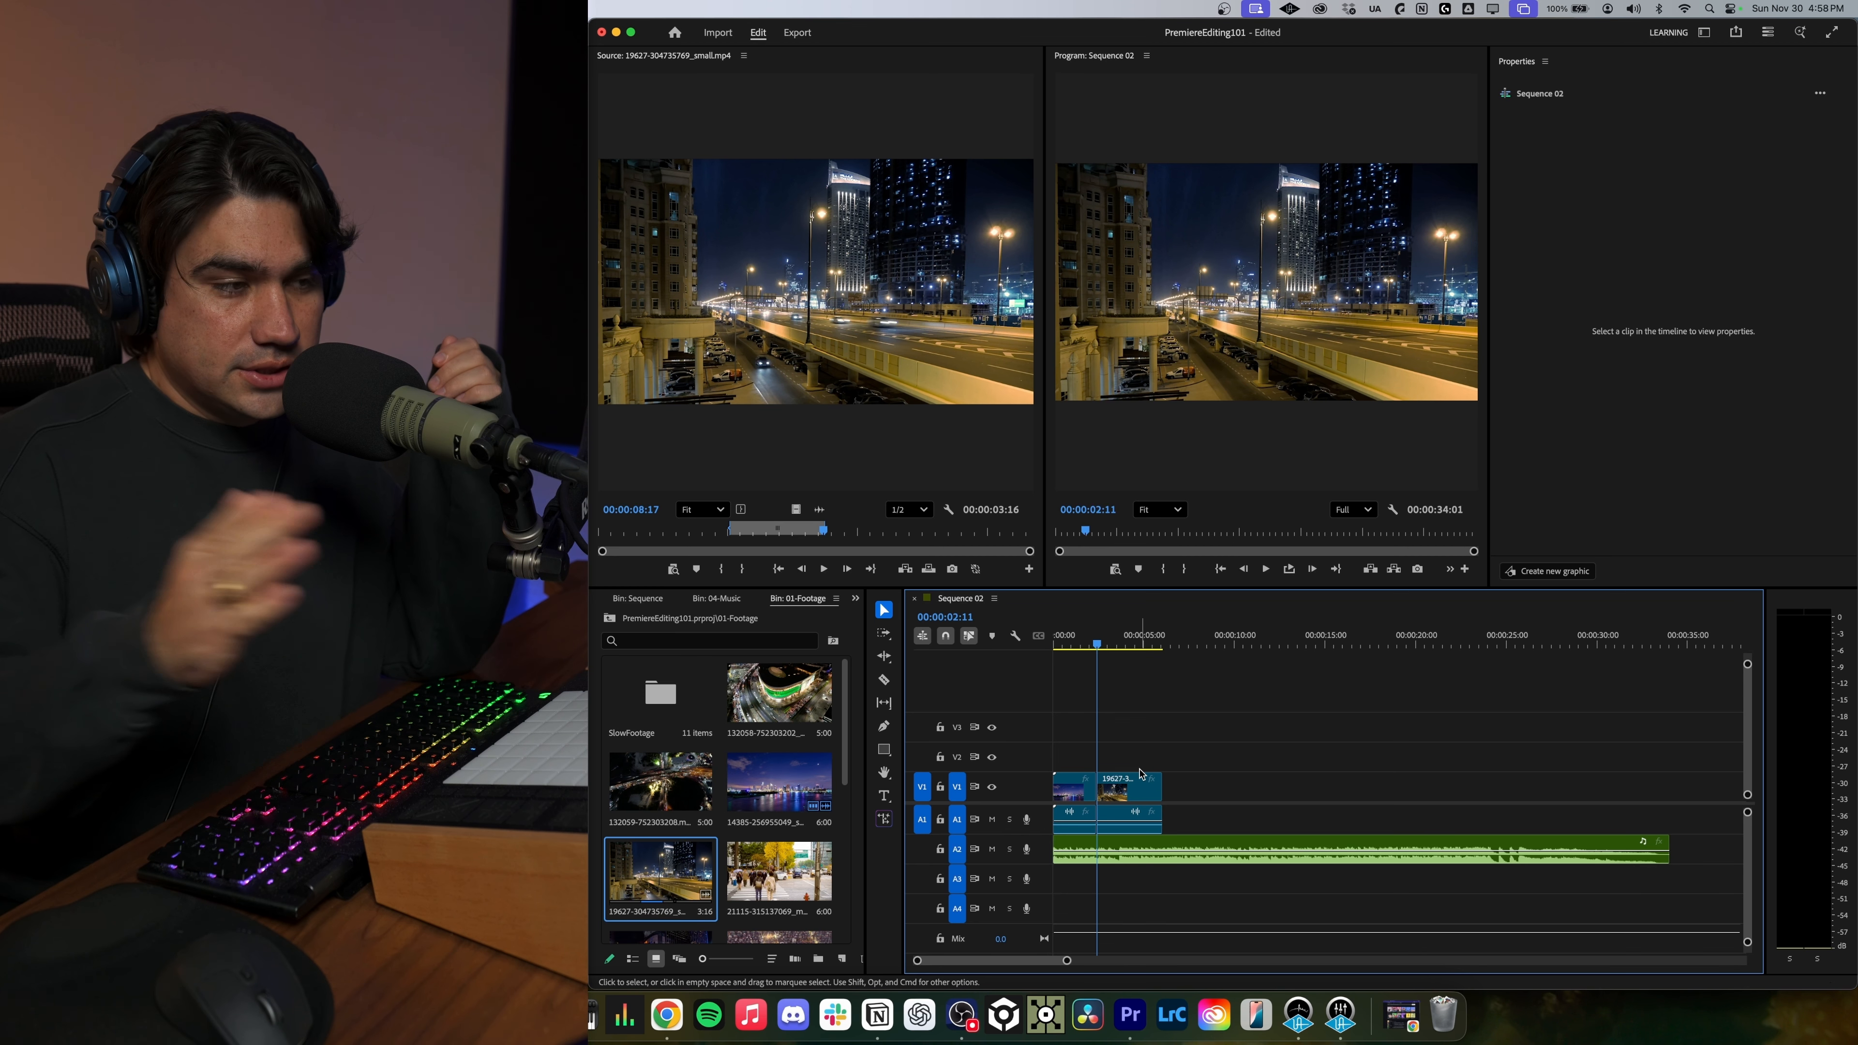
# Play across the cut from 00:00:01:22 to 00:00:03:16, and undo the gap deletion and the skyline trim.
pyautogui.click(1087, 642)
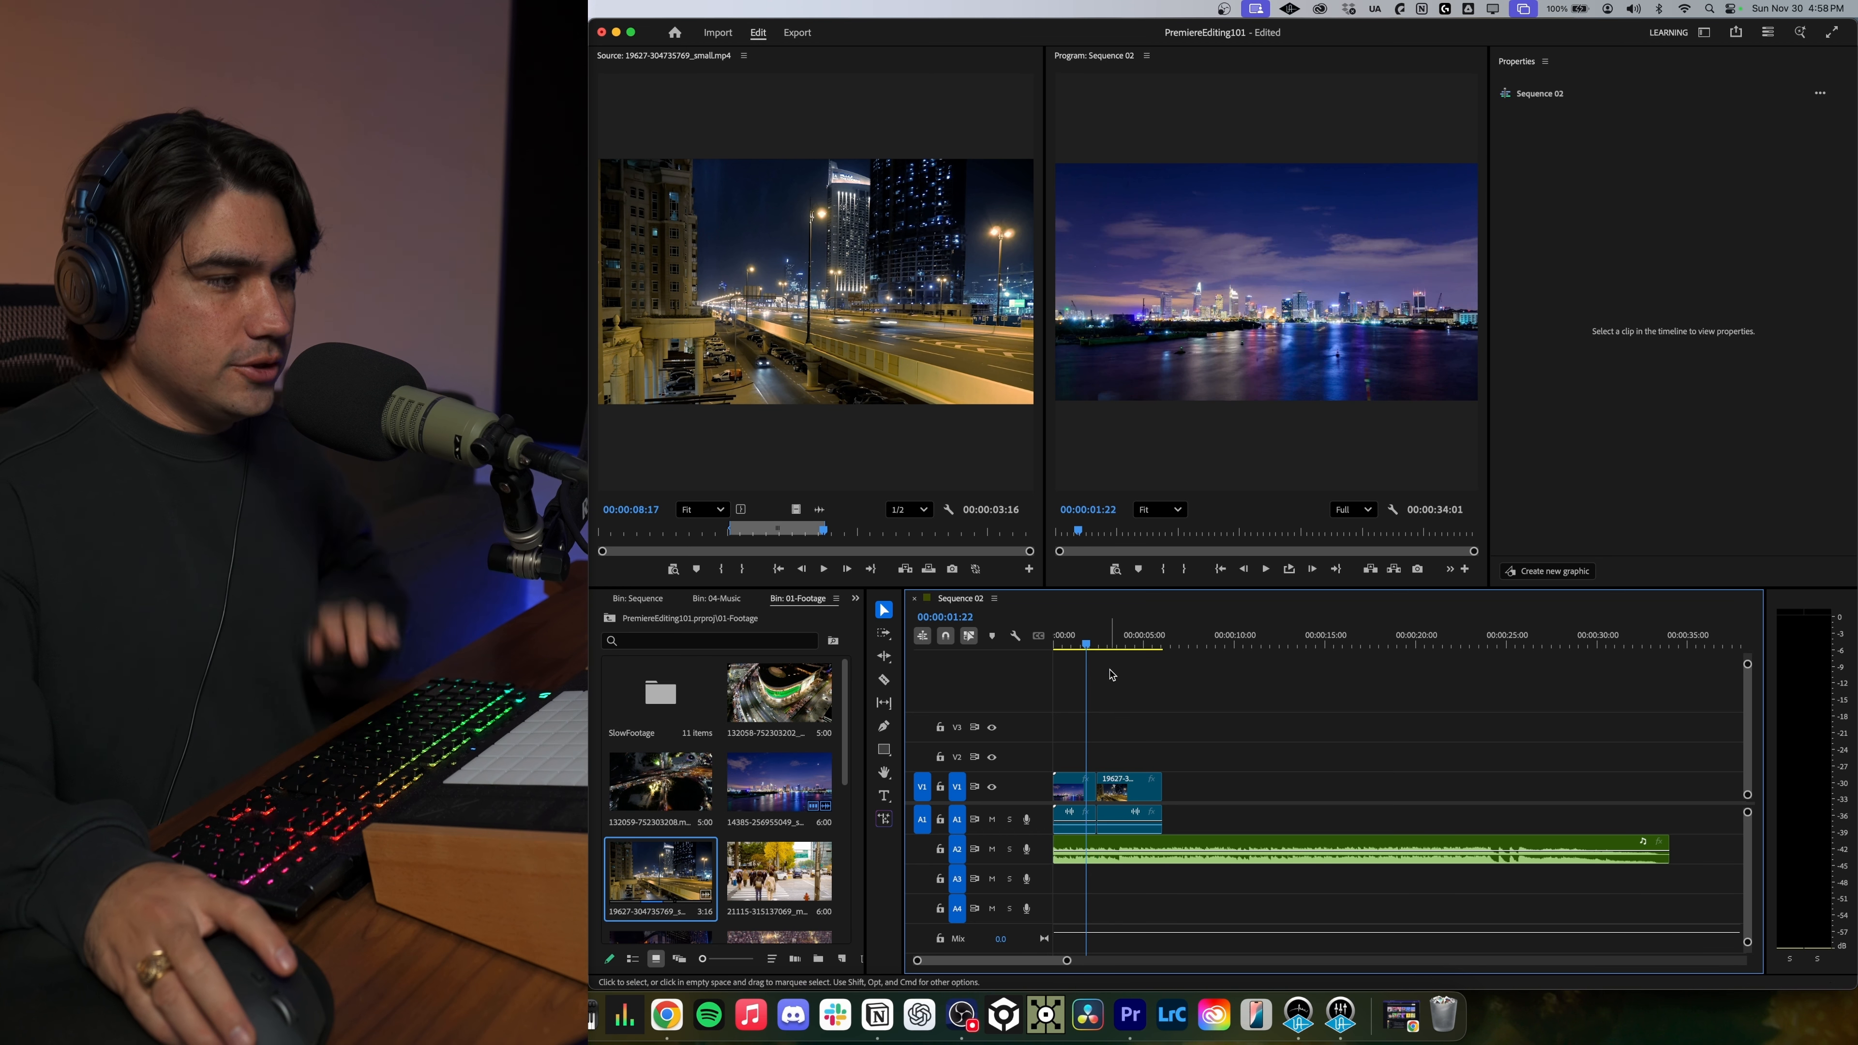
pyautogui.press('space')
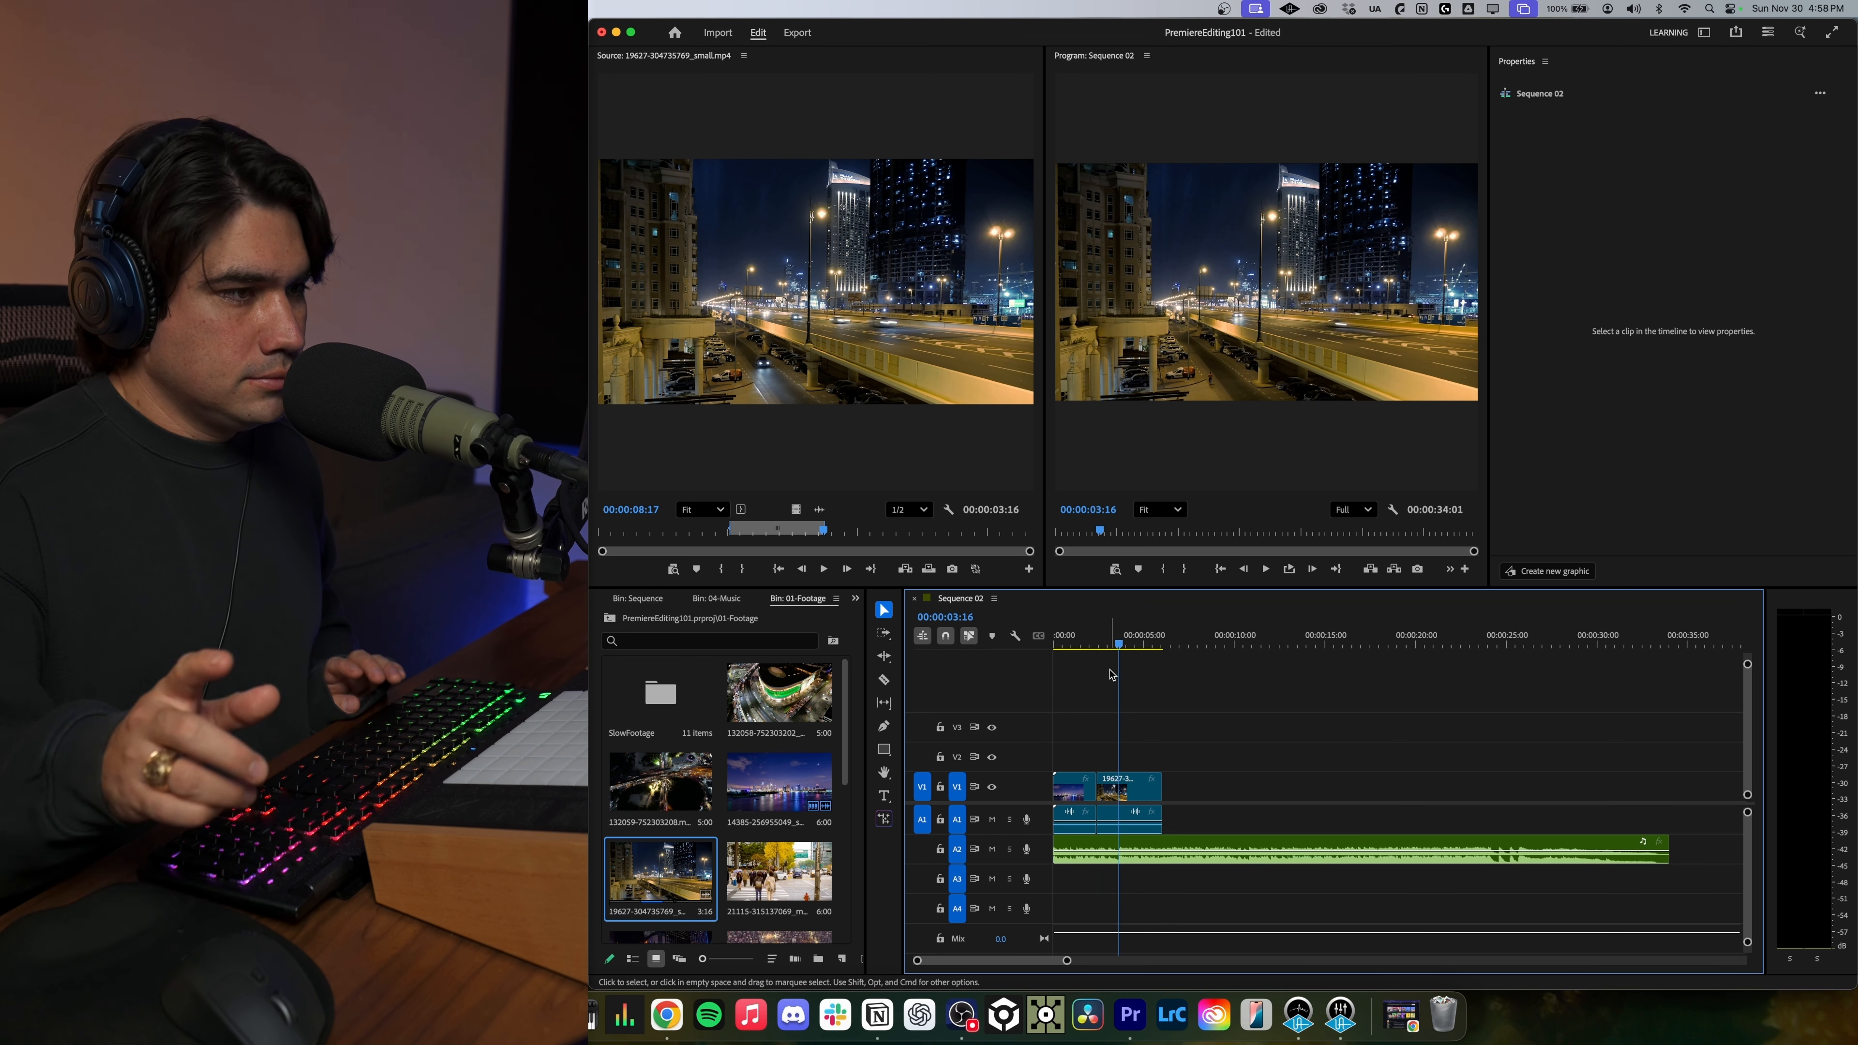
pyautogui.press('super+z')
pyautogui.press('super+shift+z')
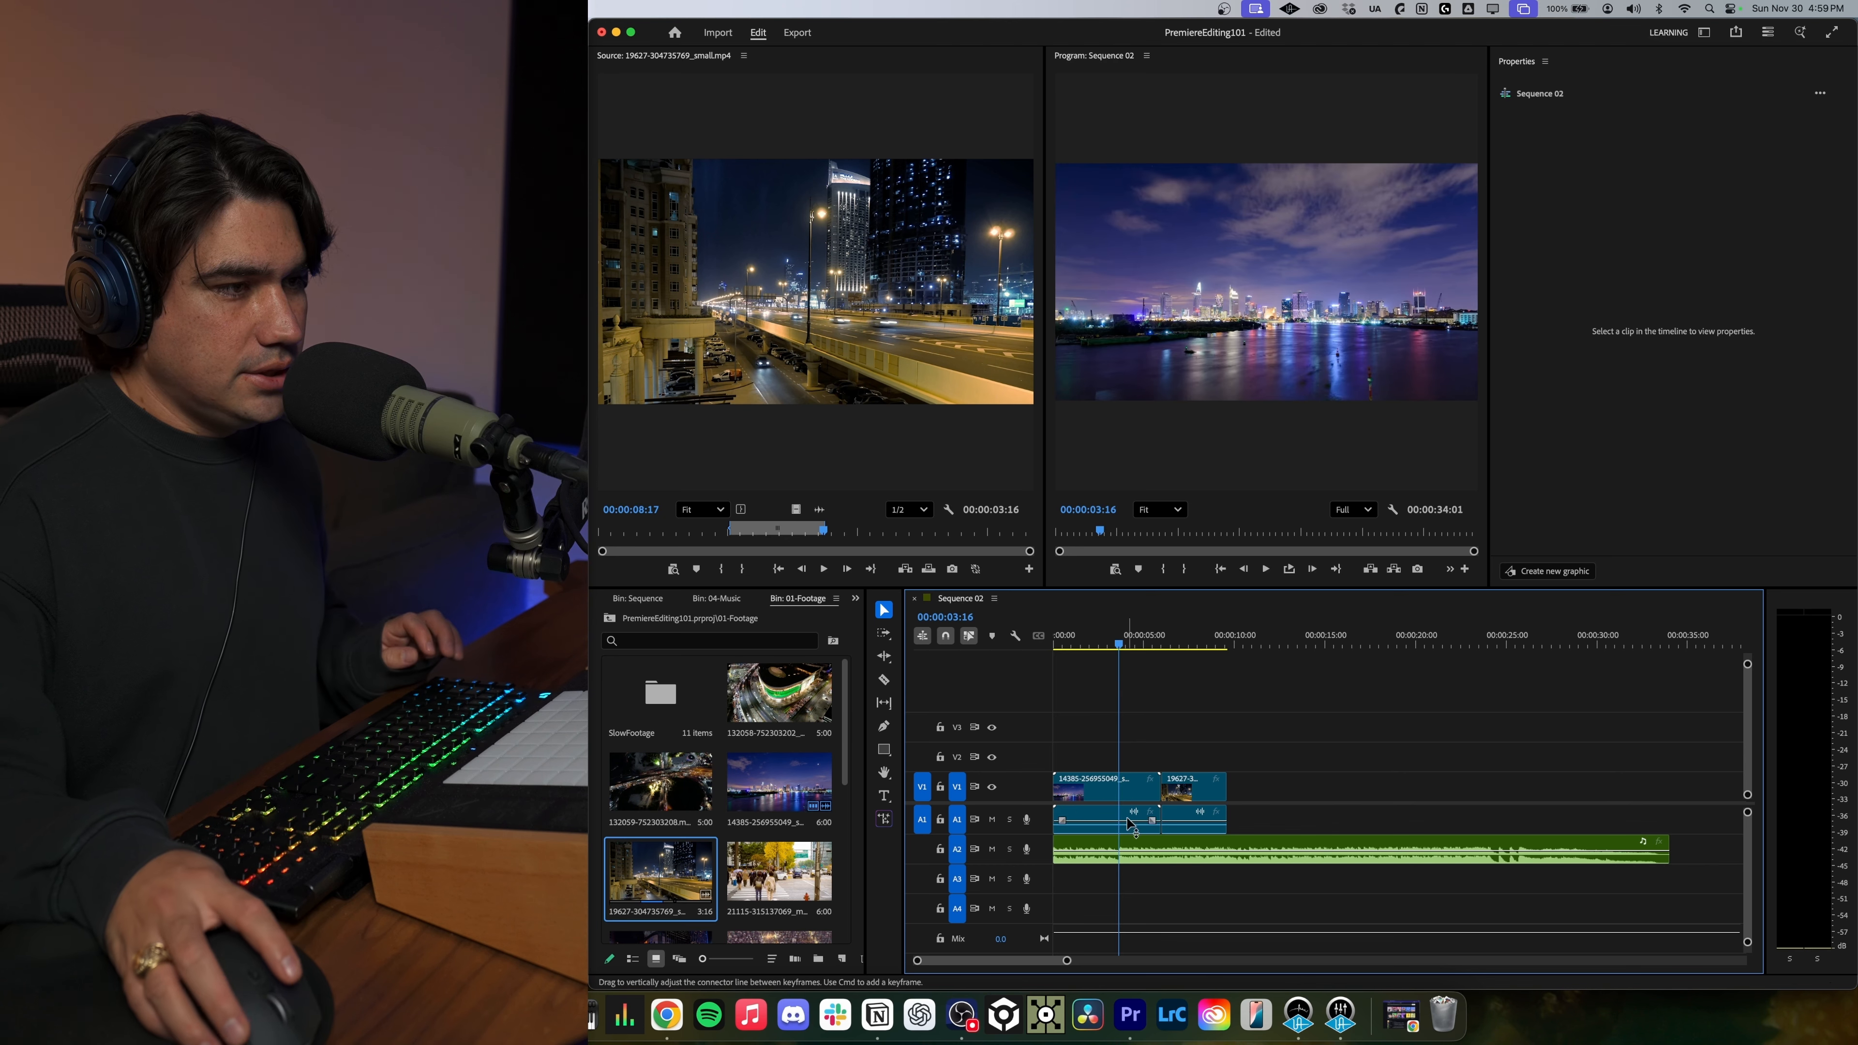
# Split the skyline clip at 00:00:02:12 and ripple delete its second part.
pyautogui.click(1112, 796)
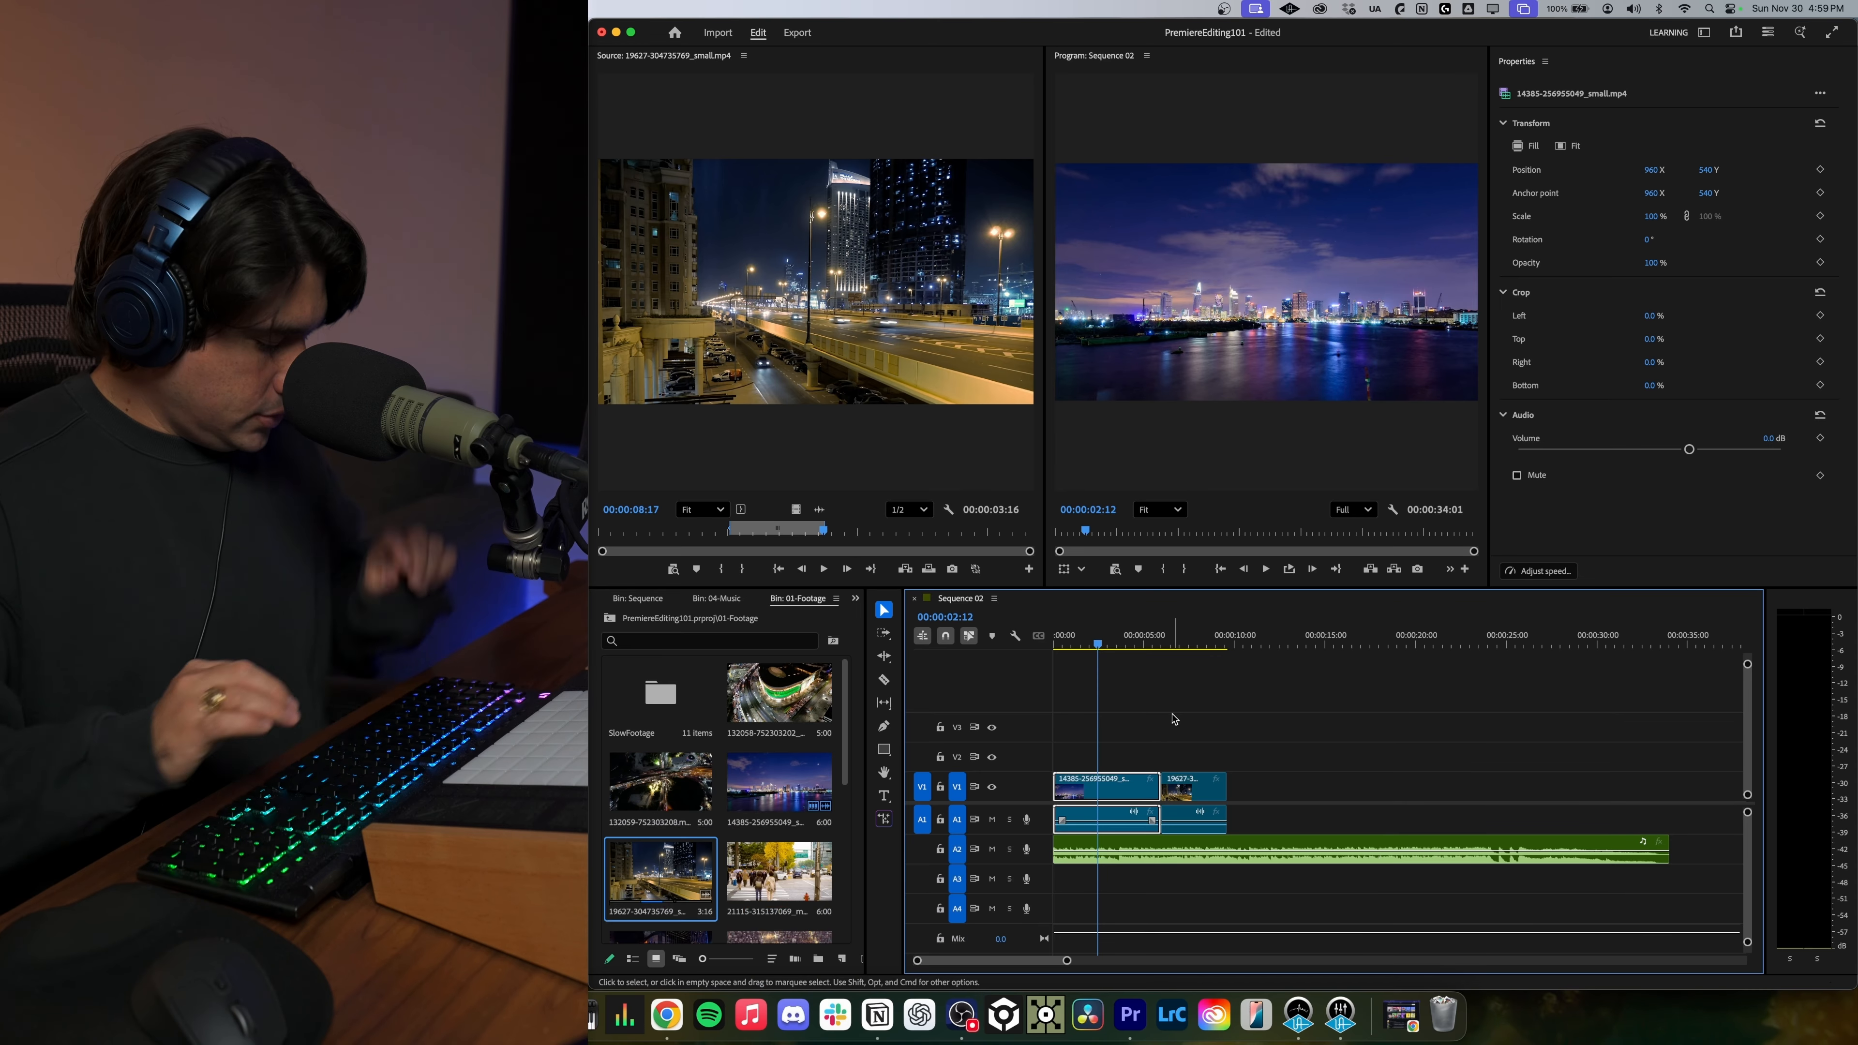
pyautogui.click(1132, 789)
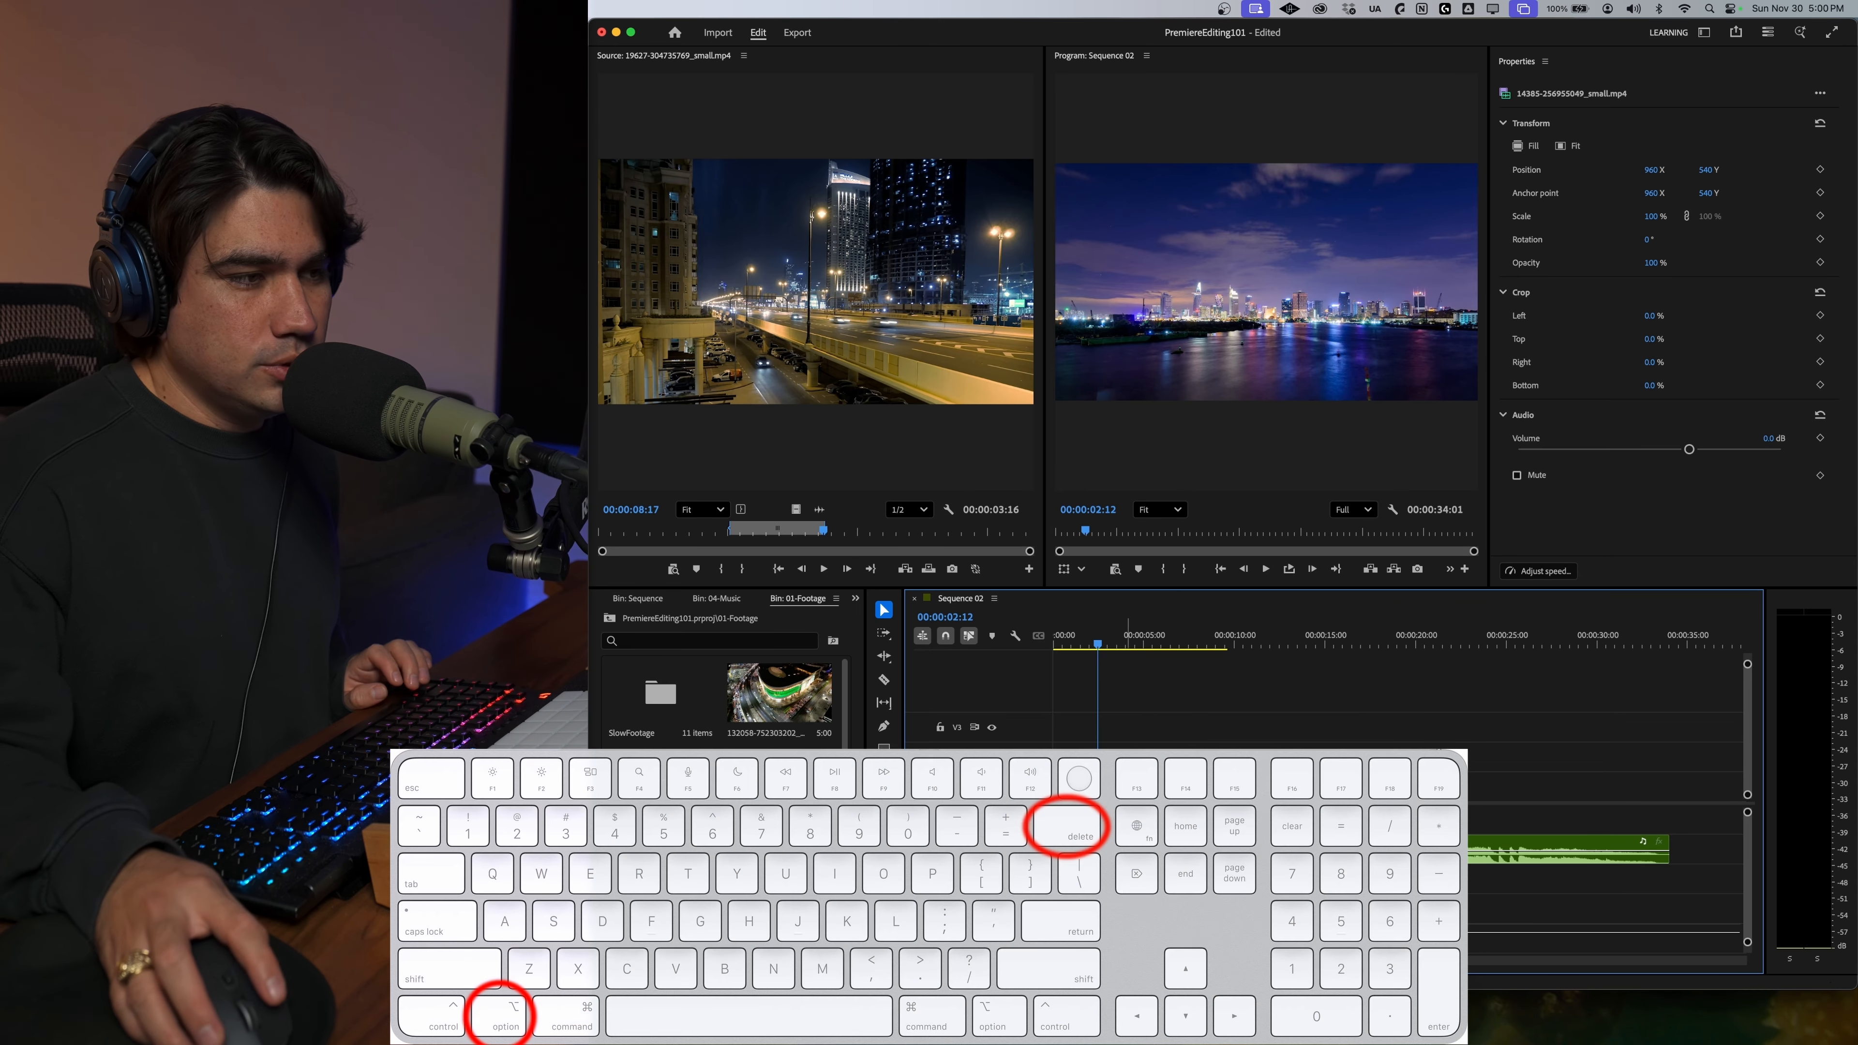
pyautogui.hotkey('alt', 'BackSpace')
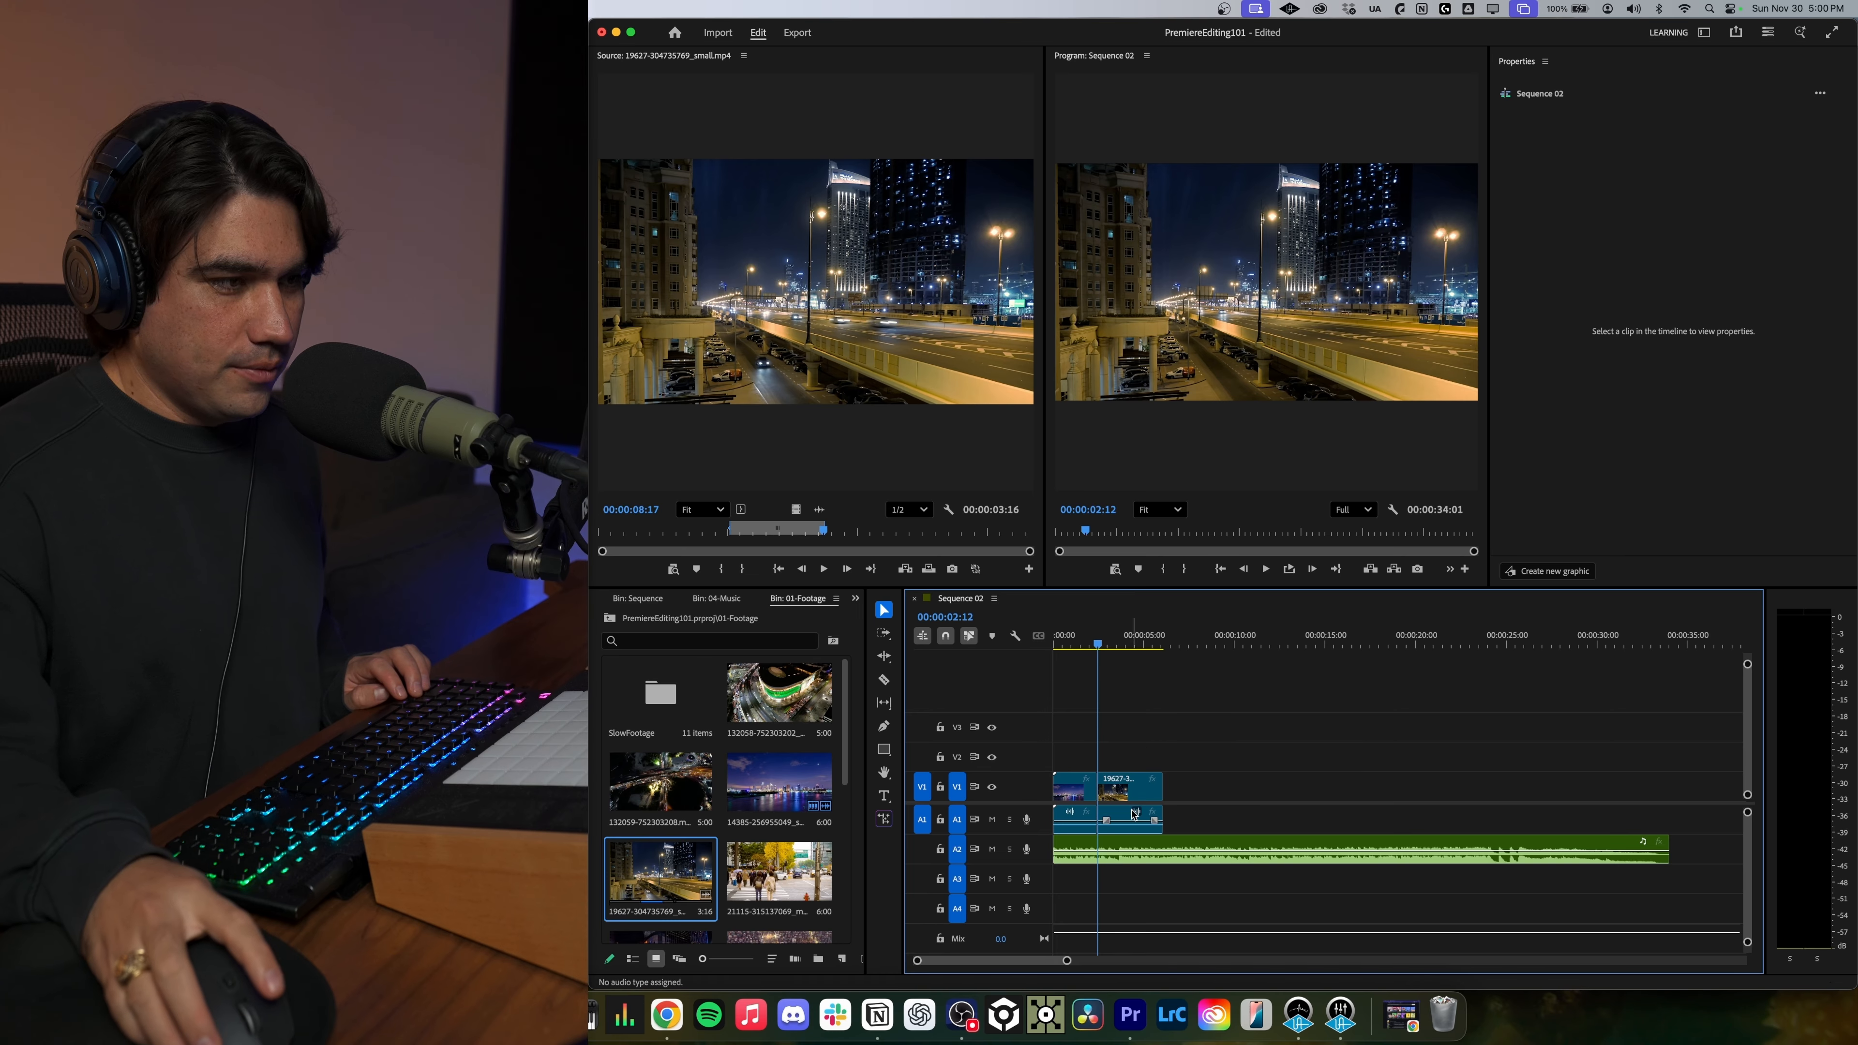
# Play across the cut between the skyline and highway clips up to 00:00:03:14, and undo the ripple delete.
pyautogui.click(1127, 785)
pyautogui.click(1087, 643)
pyautogui.press('space')
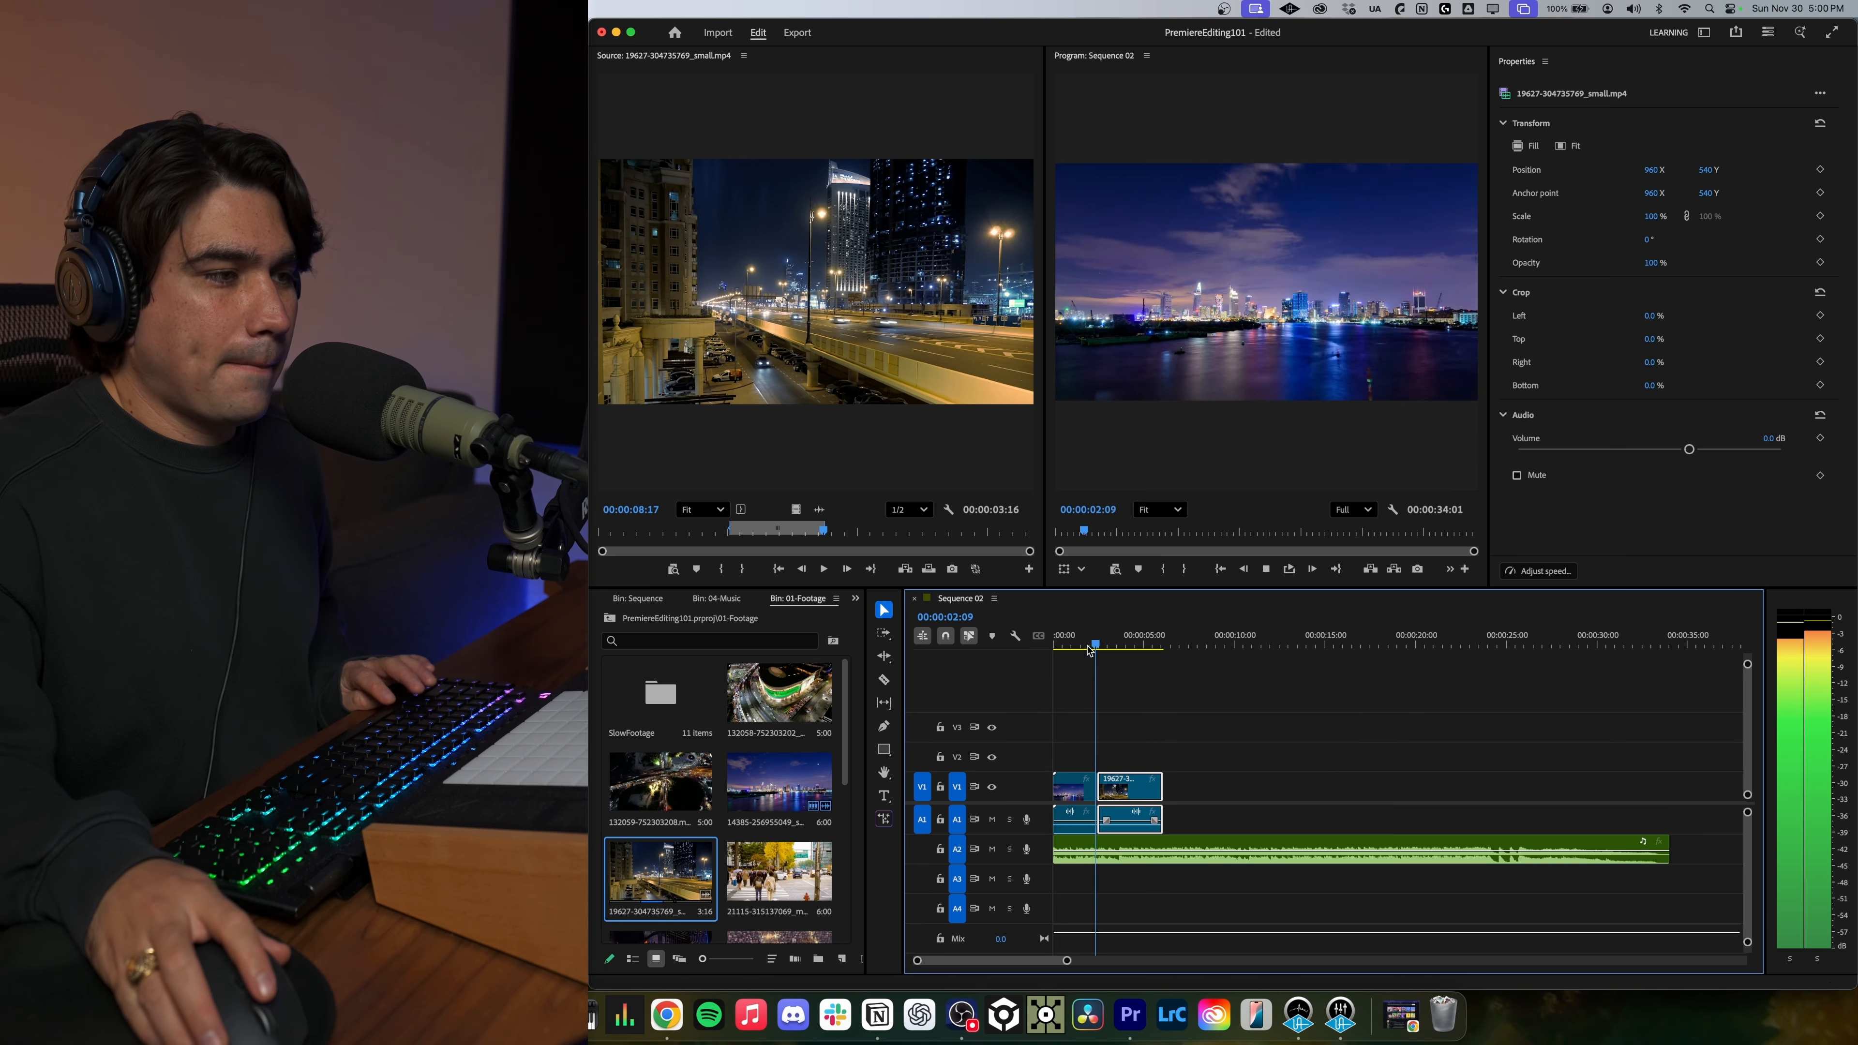
pyautogui.press('space')
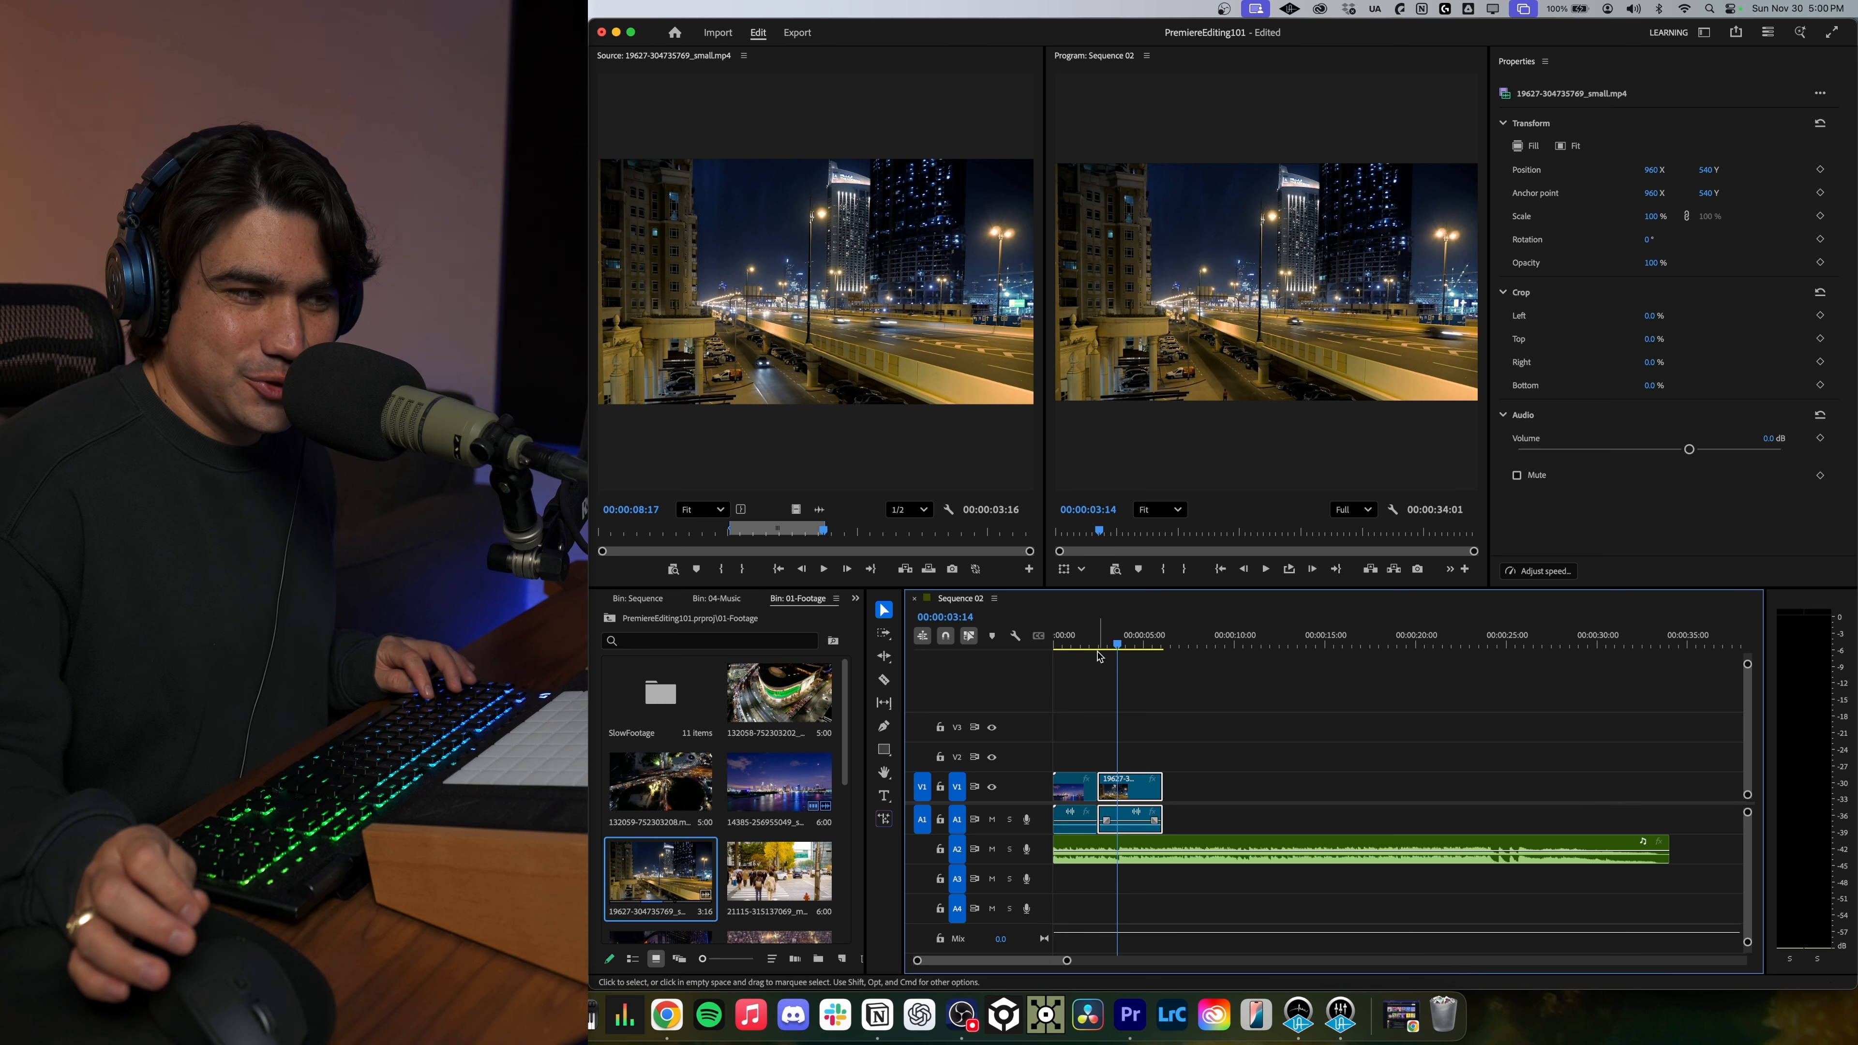
pyautogui.press('super+z')
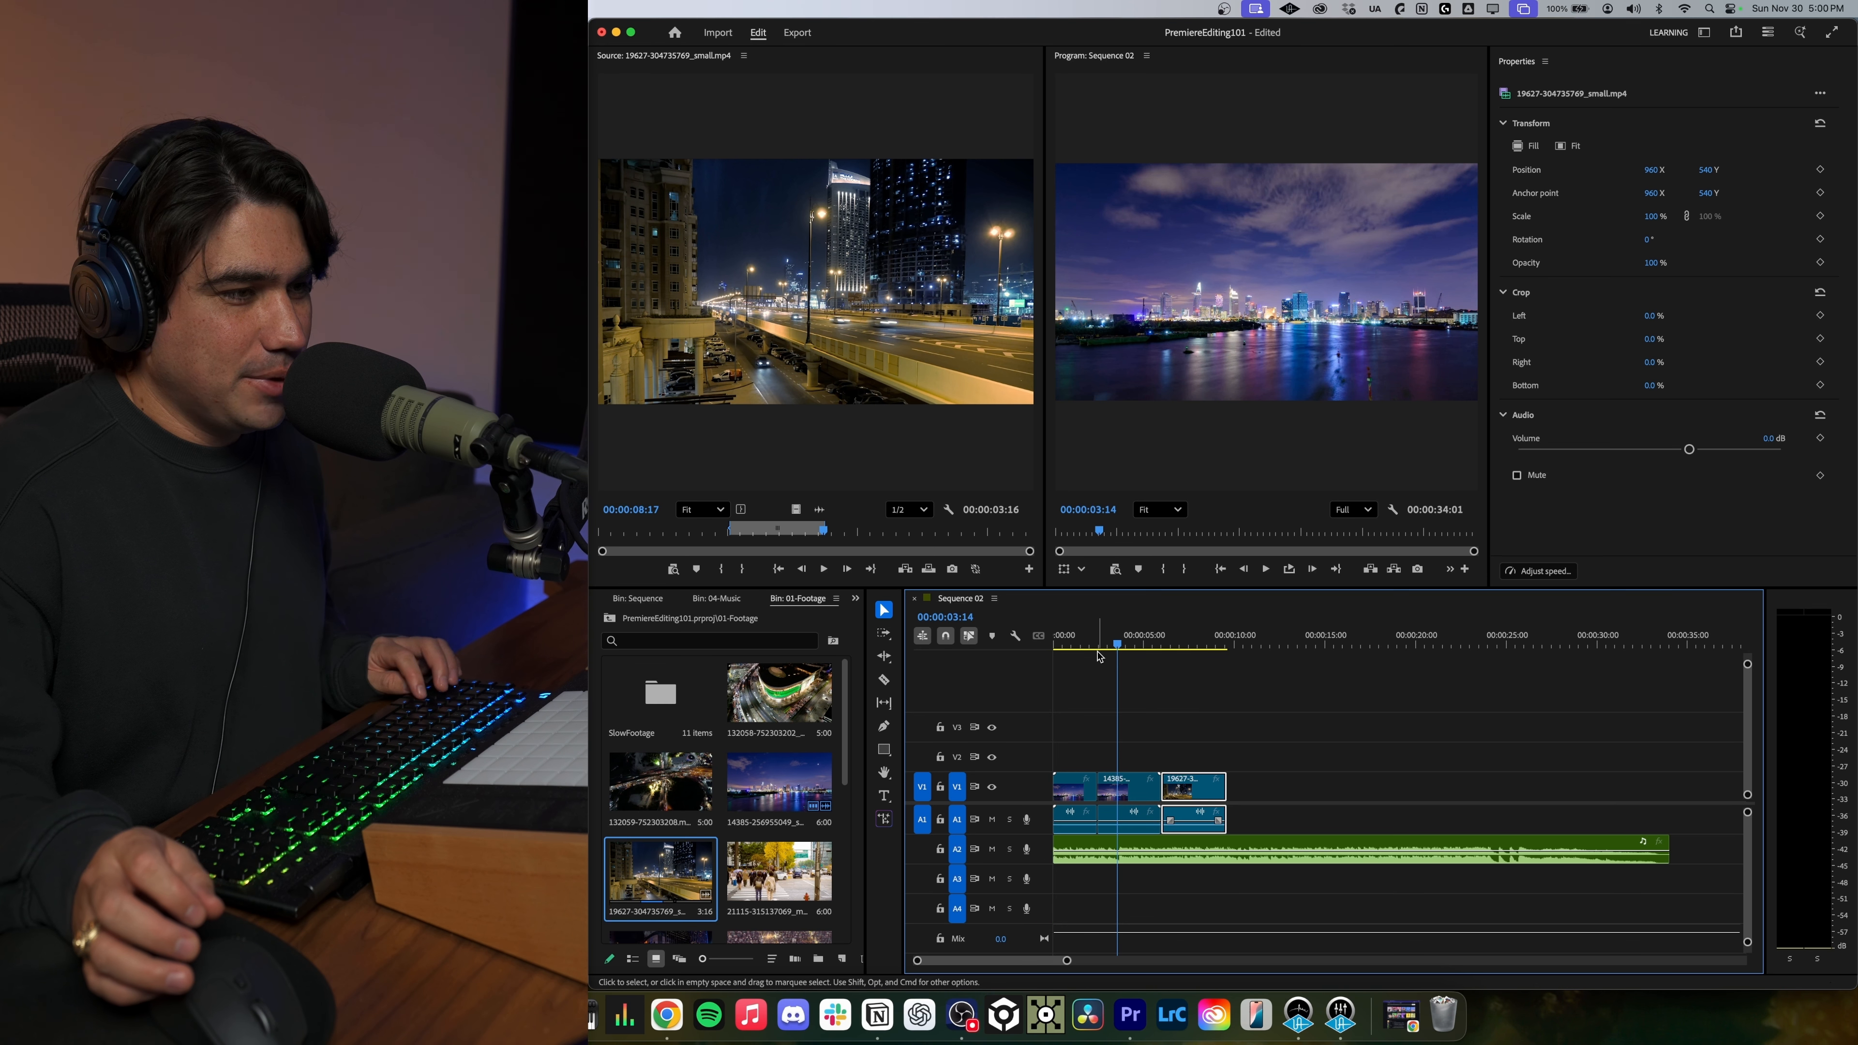
# Restore the unsplit skyline clip, split it again at 00:00:02:12 and delete the second part, leaving a gap.
pyautogui.click(1097, 647)
pyautogui.click(1117, 785)
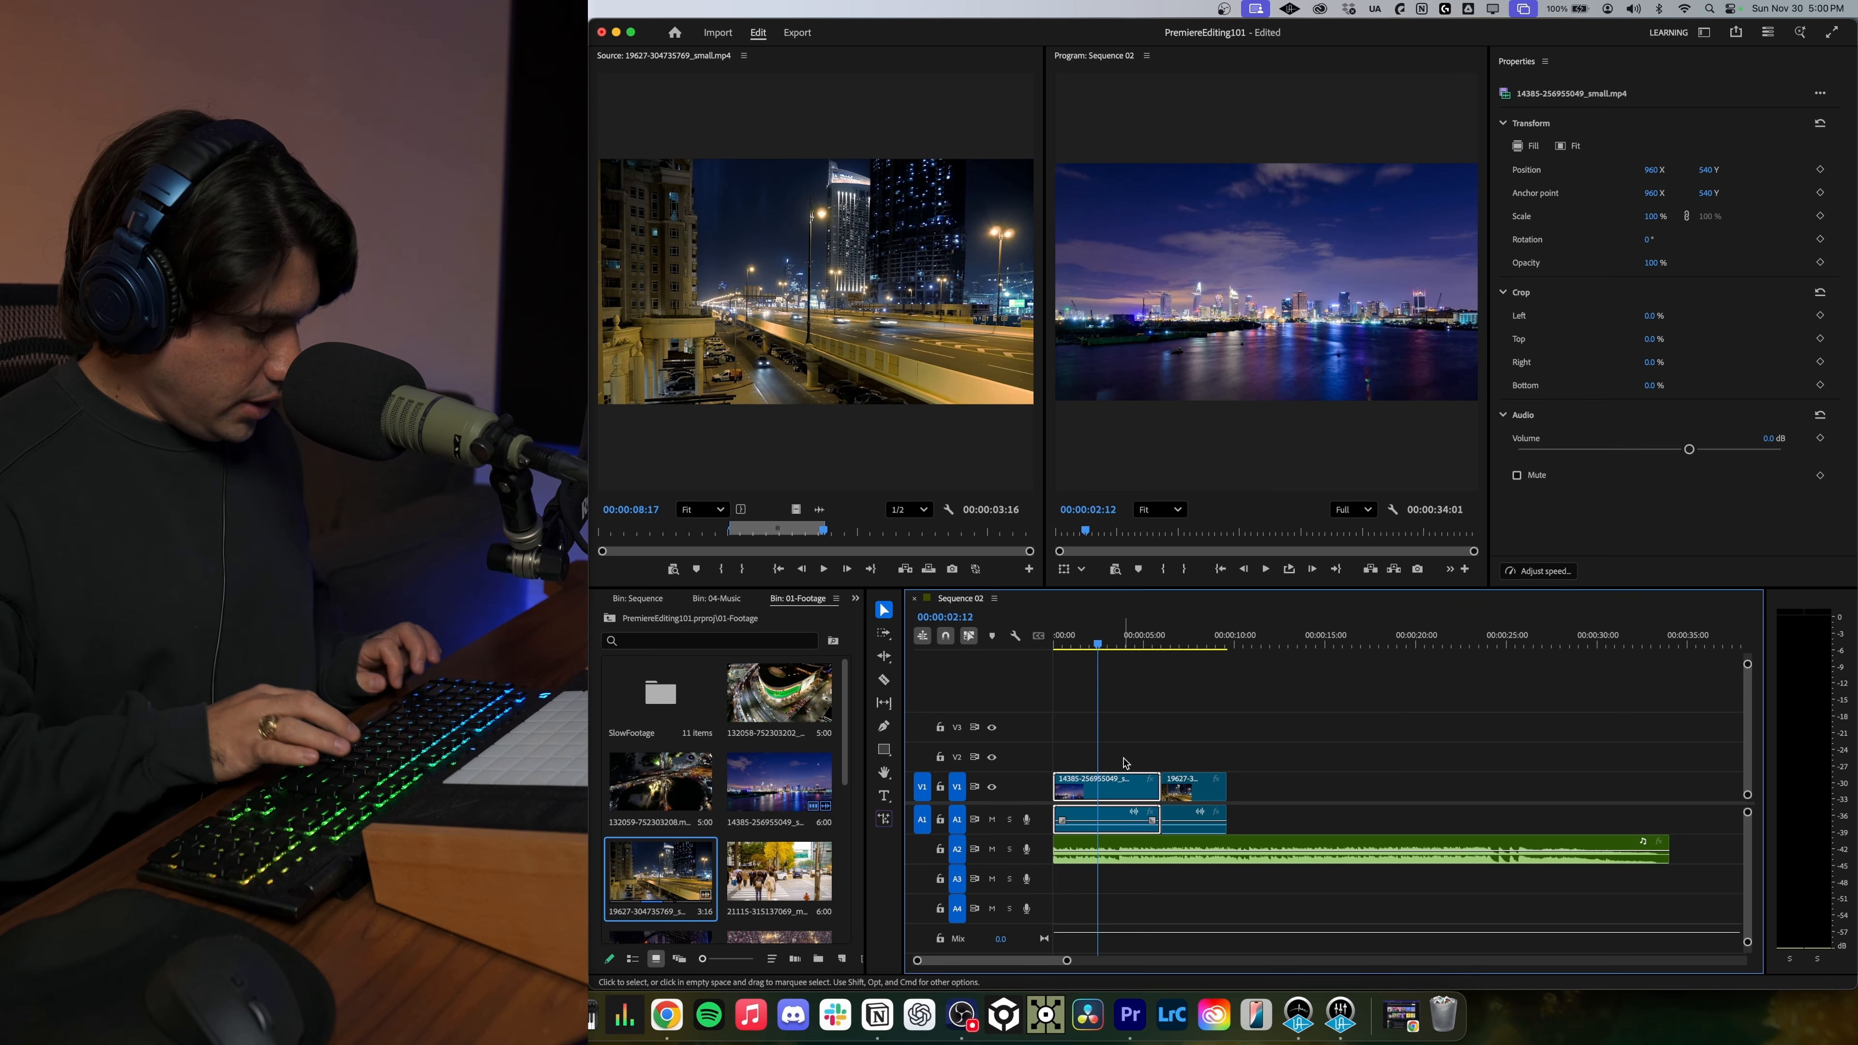
pyautogui.click(1133, 790)
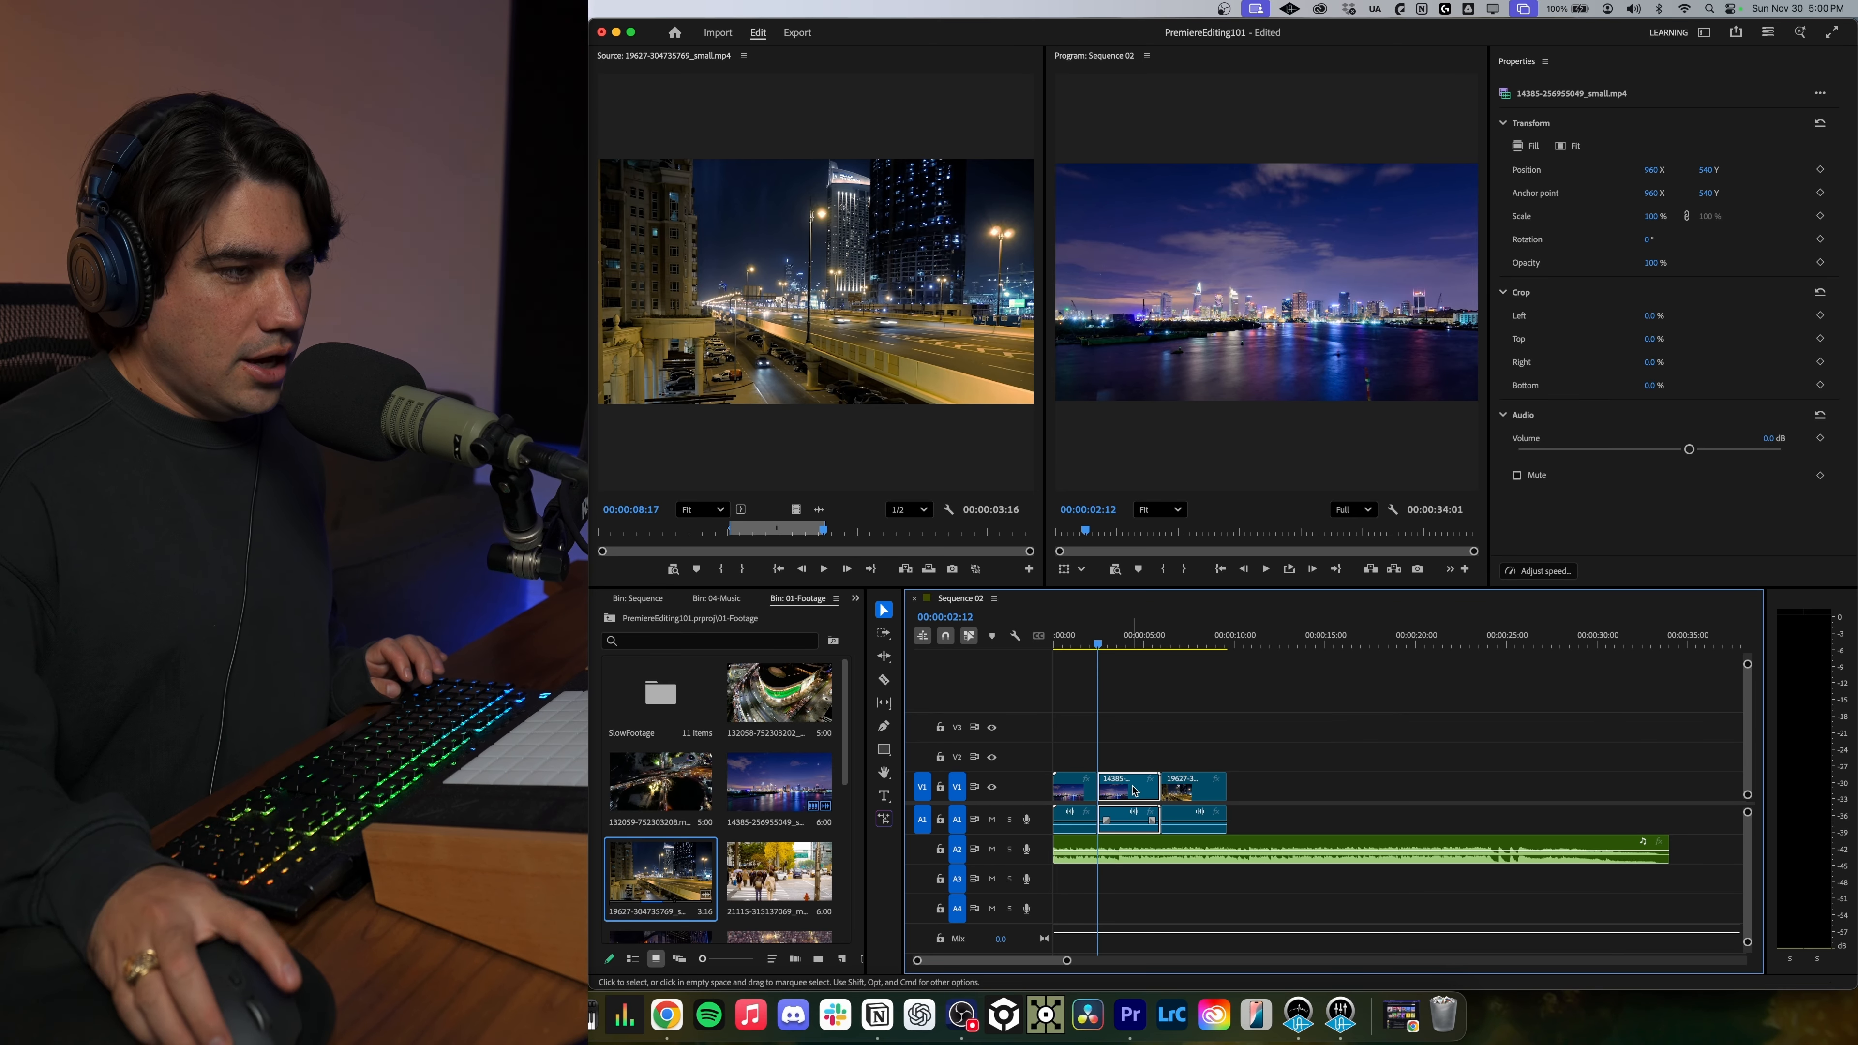
pyautogui.press('Delete')
# Move the highway clip left to close the gap, and undo the move and the deletion.
pyautogui.moveTo(1205, 790); pyautogui.dragTo(1142, 791)
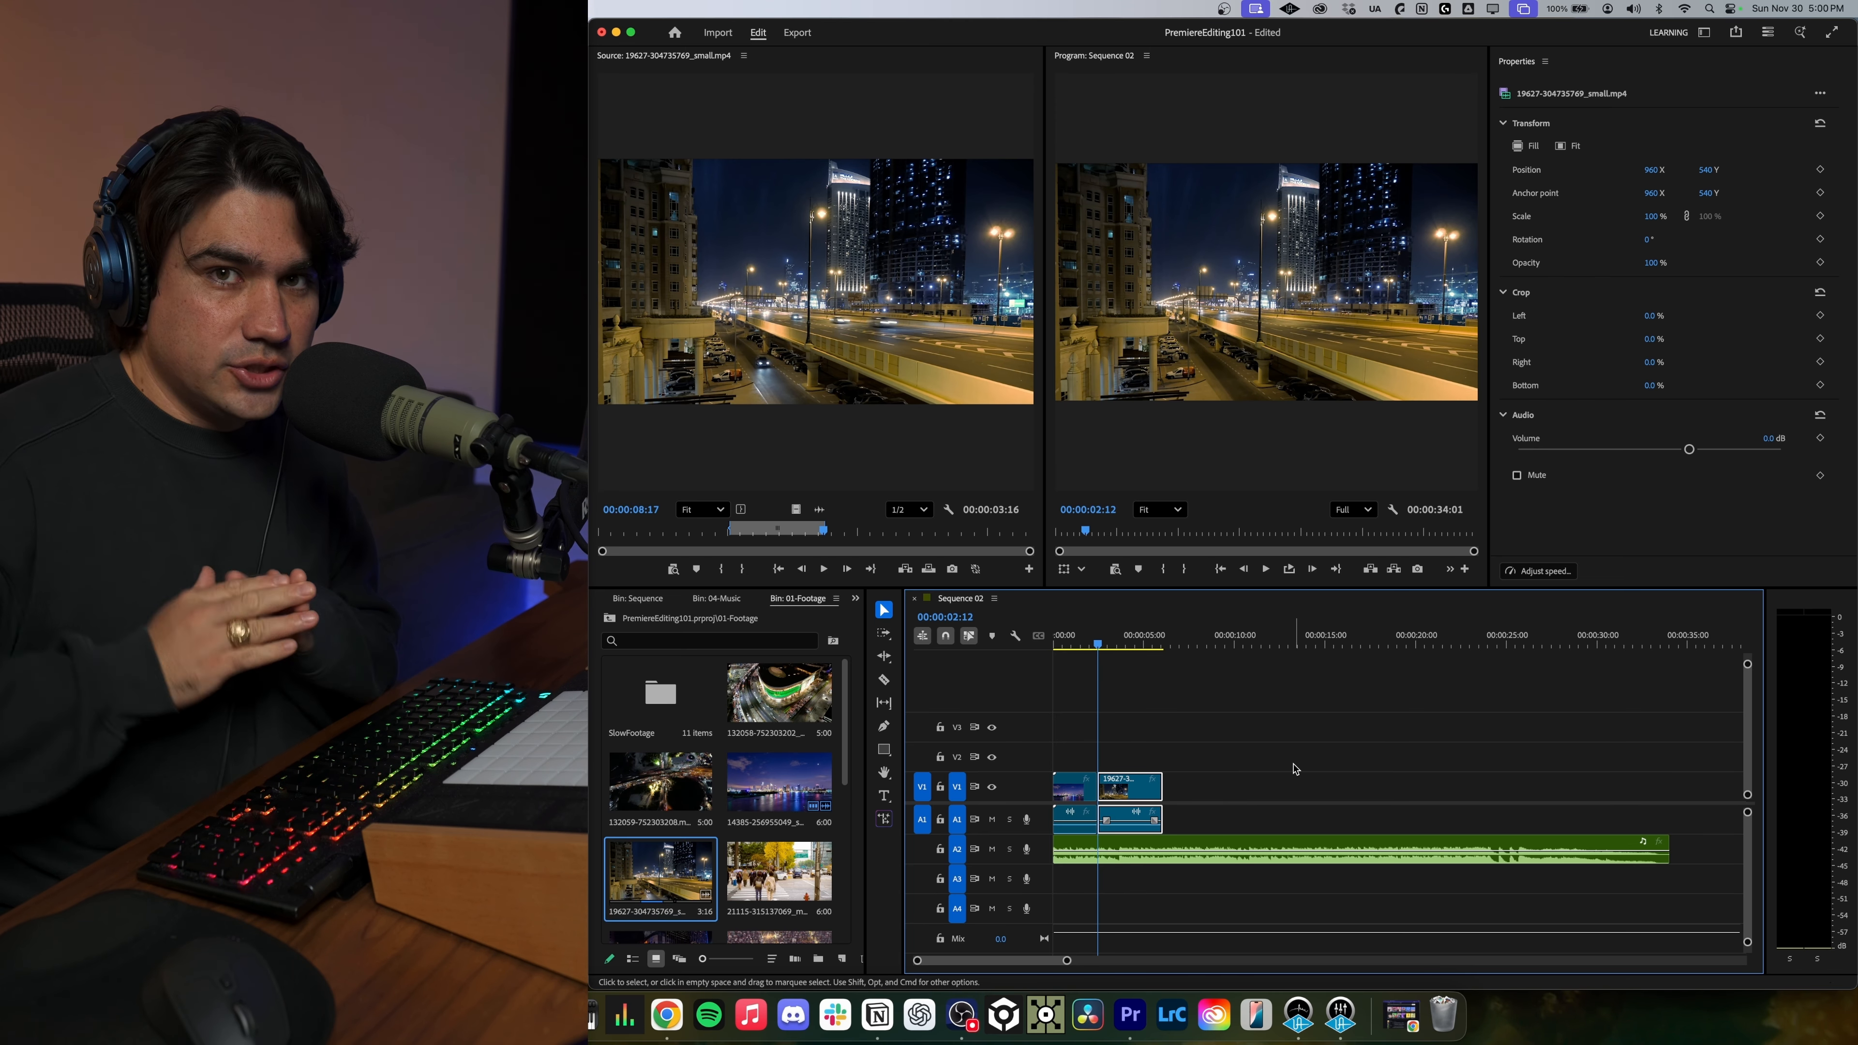
pyautogui.press('super+z')
pyautogui.press('super+z')
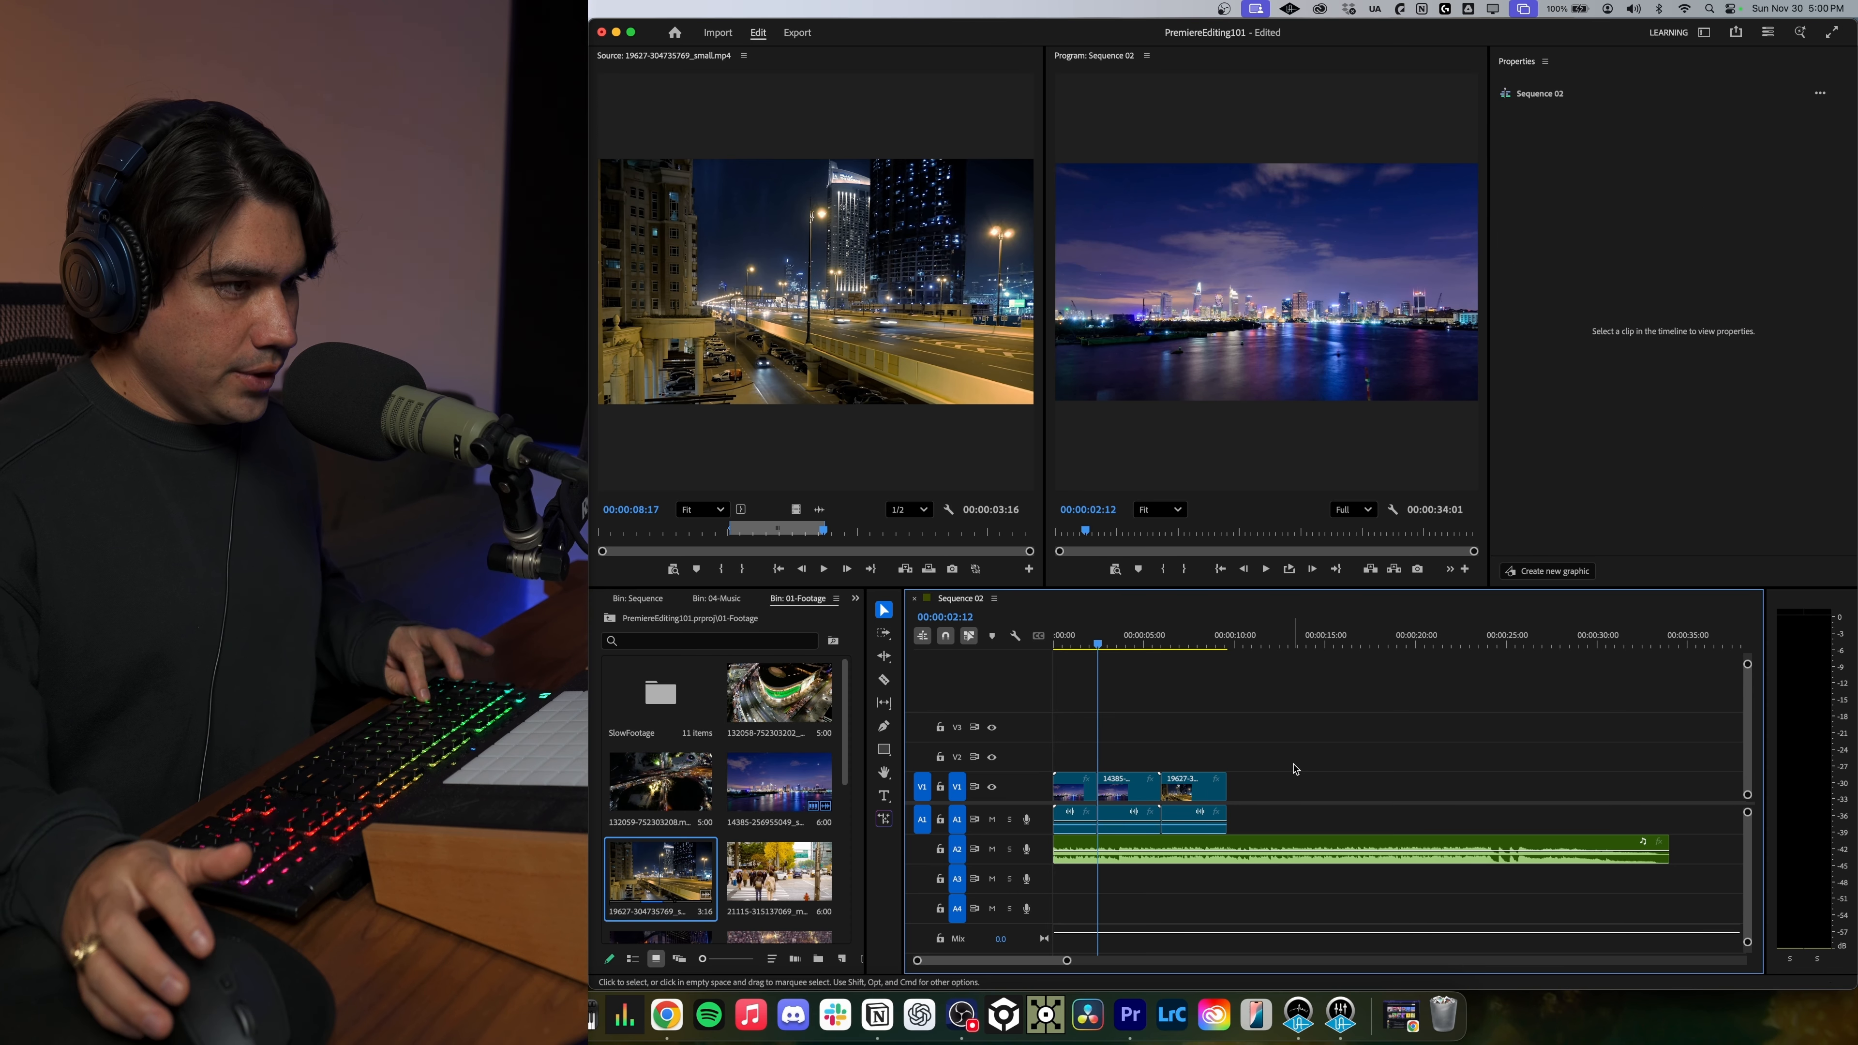
# Ripple trim the unsplit skyline clip's end to 00:00:02:12, undo the trim, and step the playhead back to 00:00:02:11.
pyautogui.click(1125, 790)
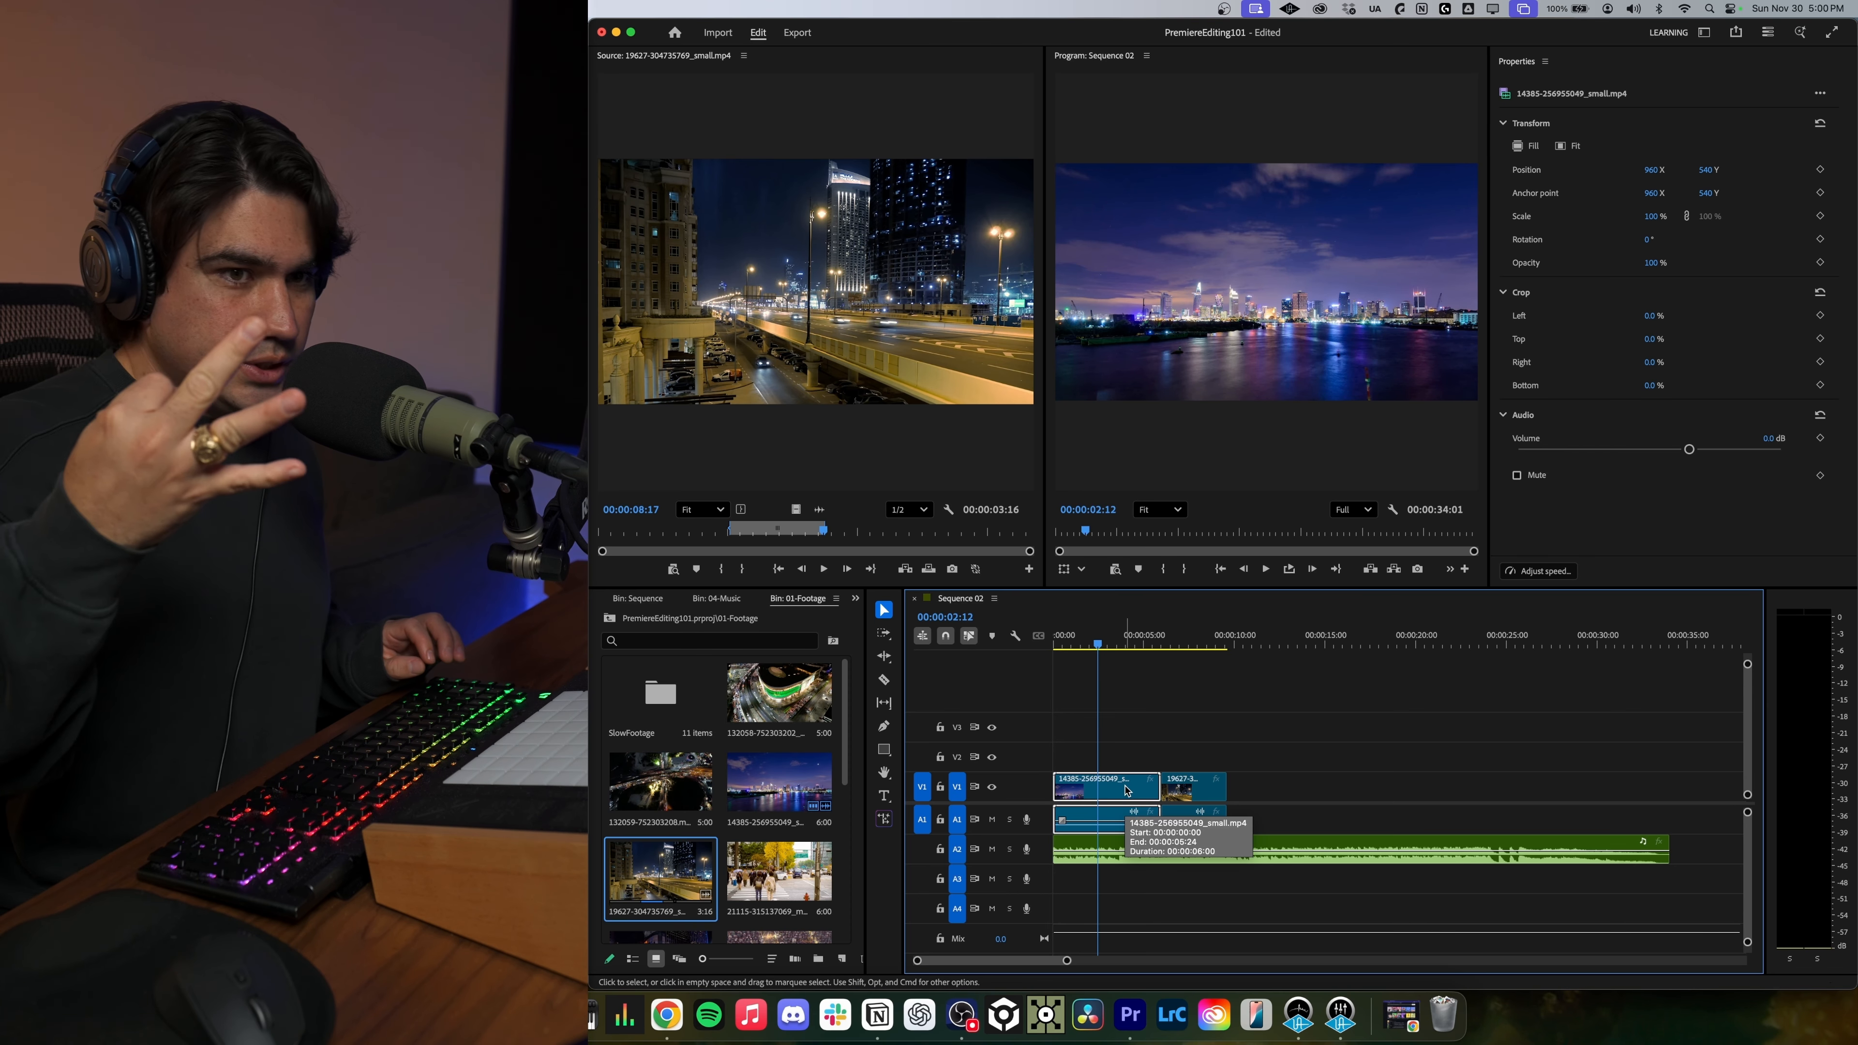
pyautogui.press('w')
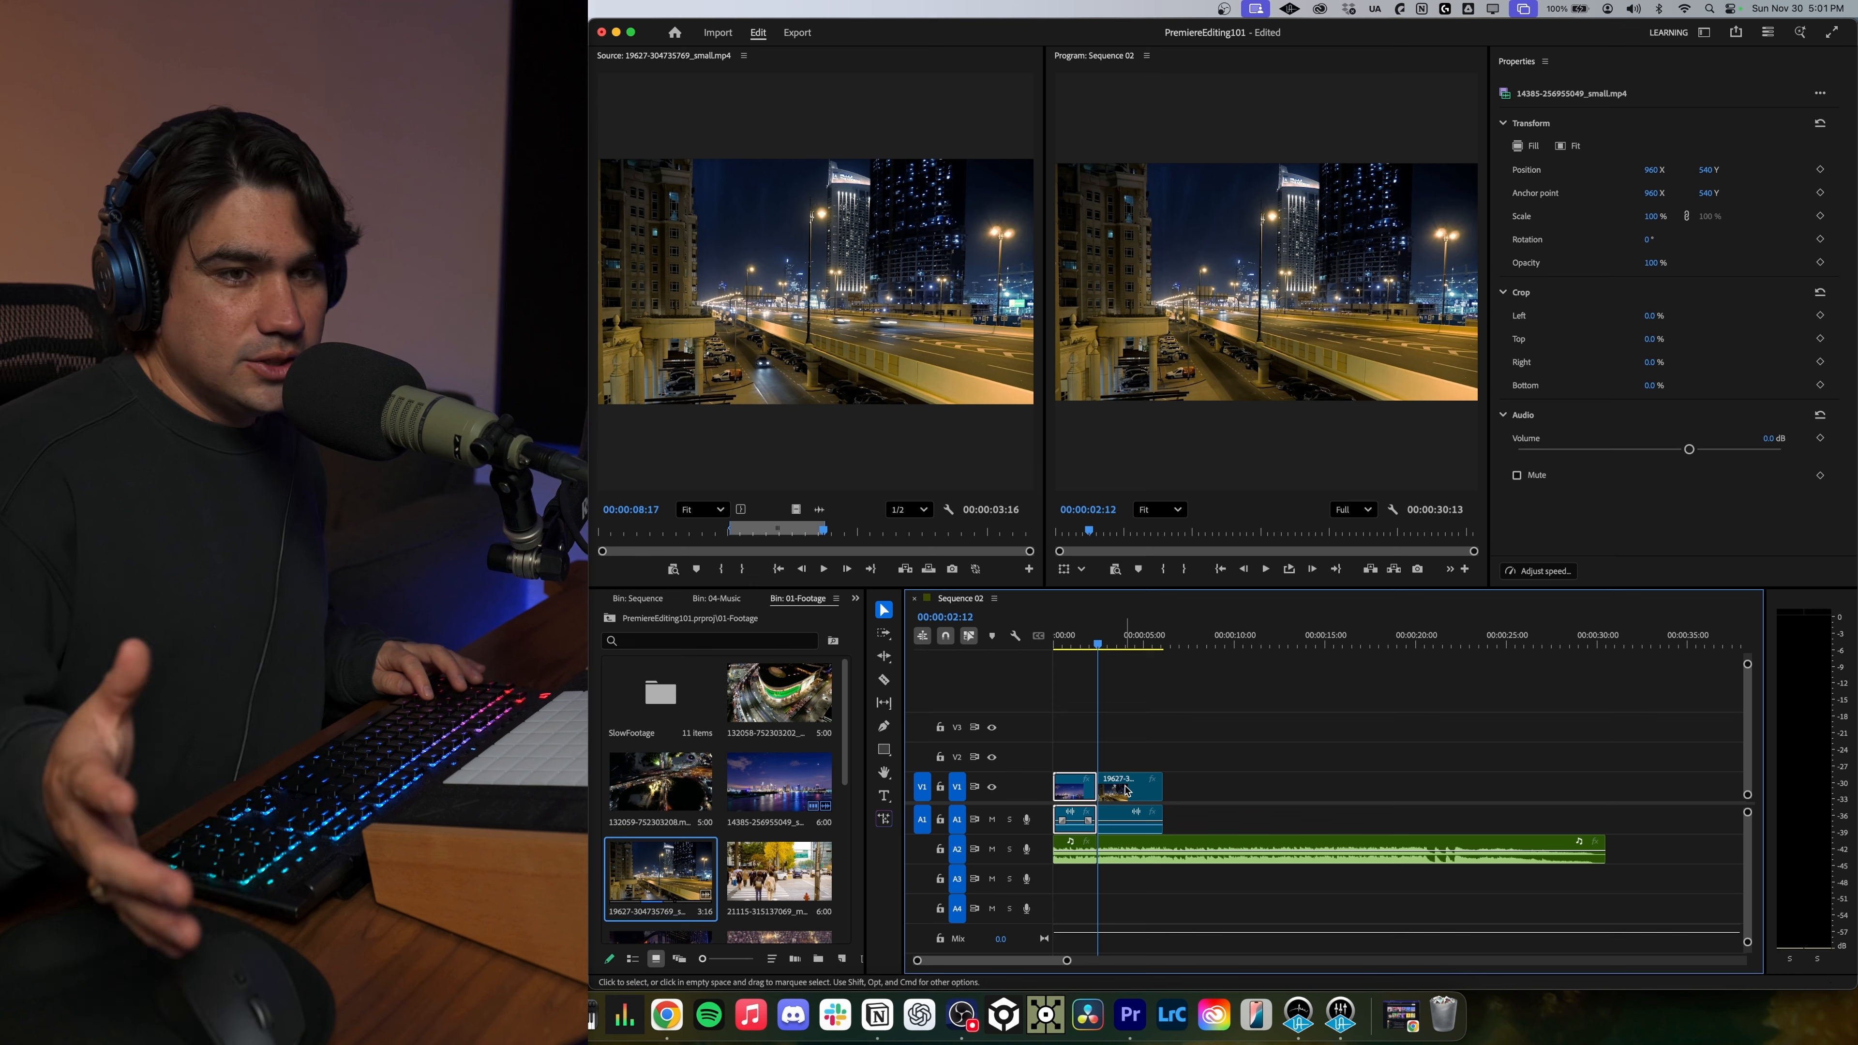
pyautogui.press('super+z')
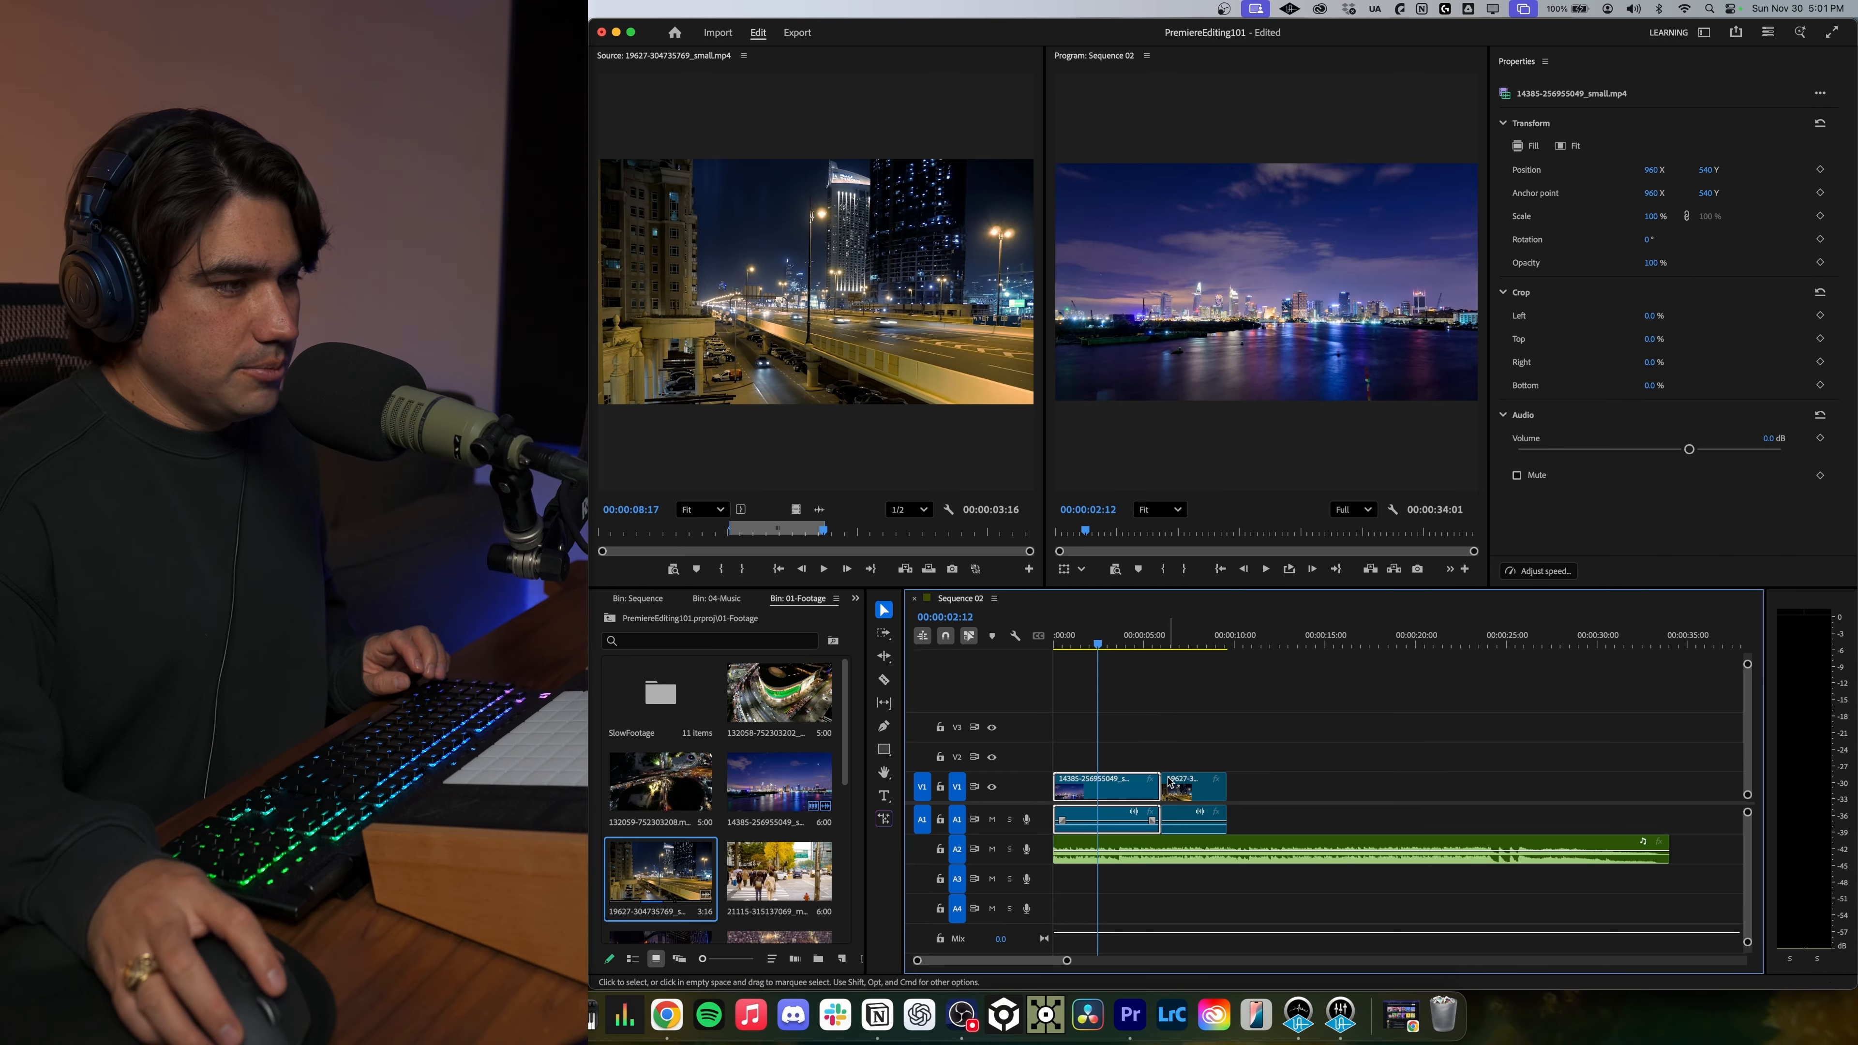
pyautogui.press('Left')
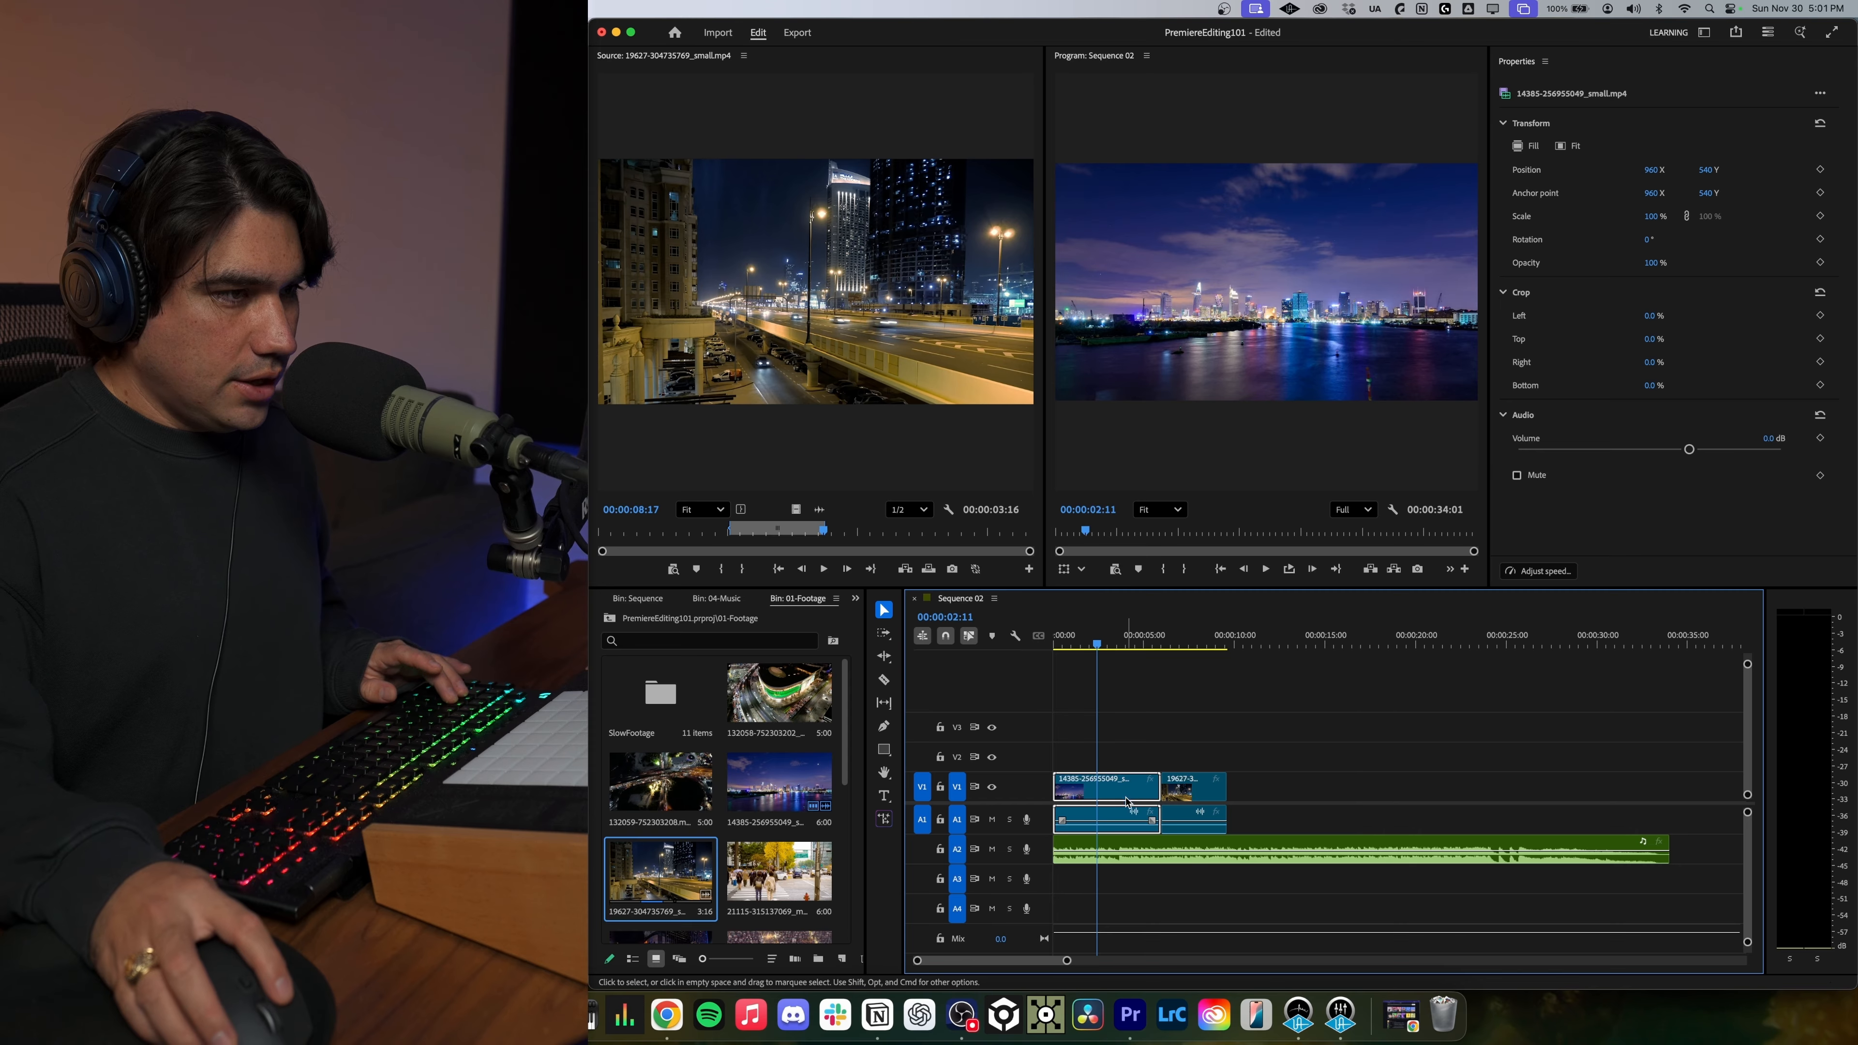
# Ripple trim the skyline clip's end to the playhead at 00:00:02:11 and play the edit through to 00:00:06:01.
pyautogui.press('w')
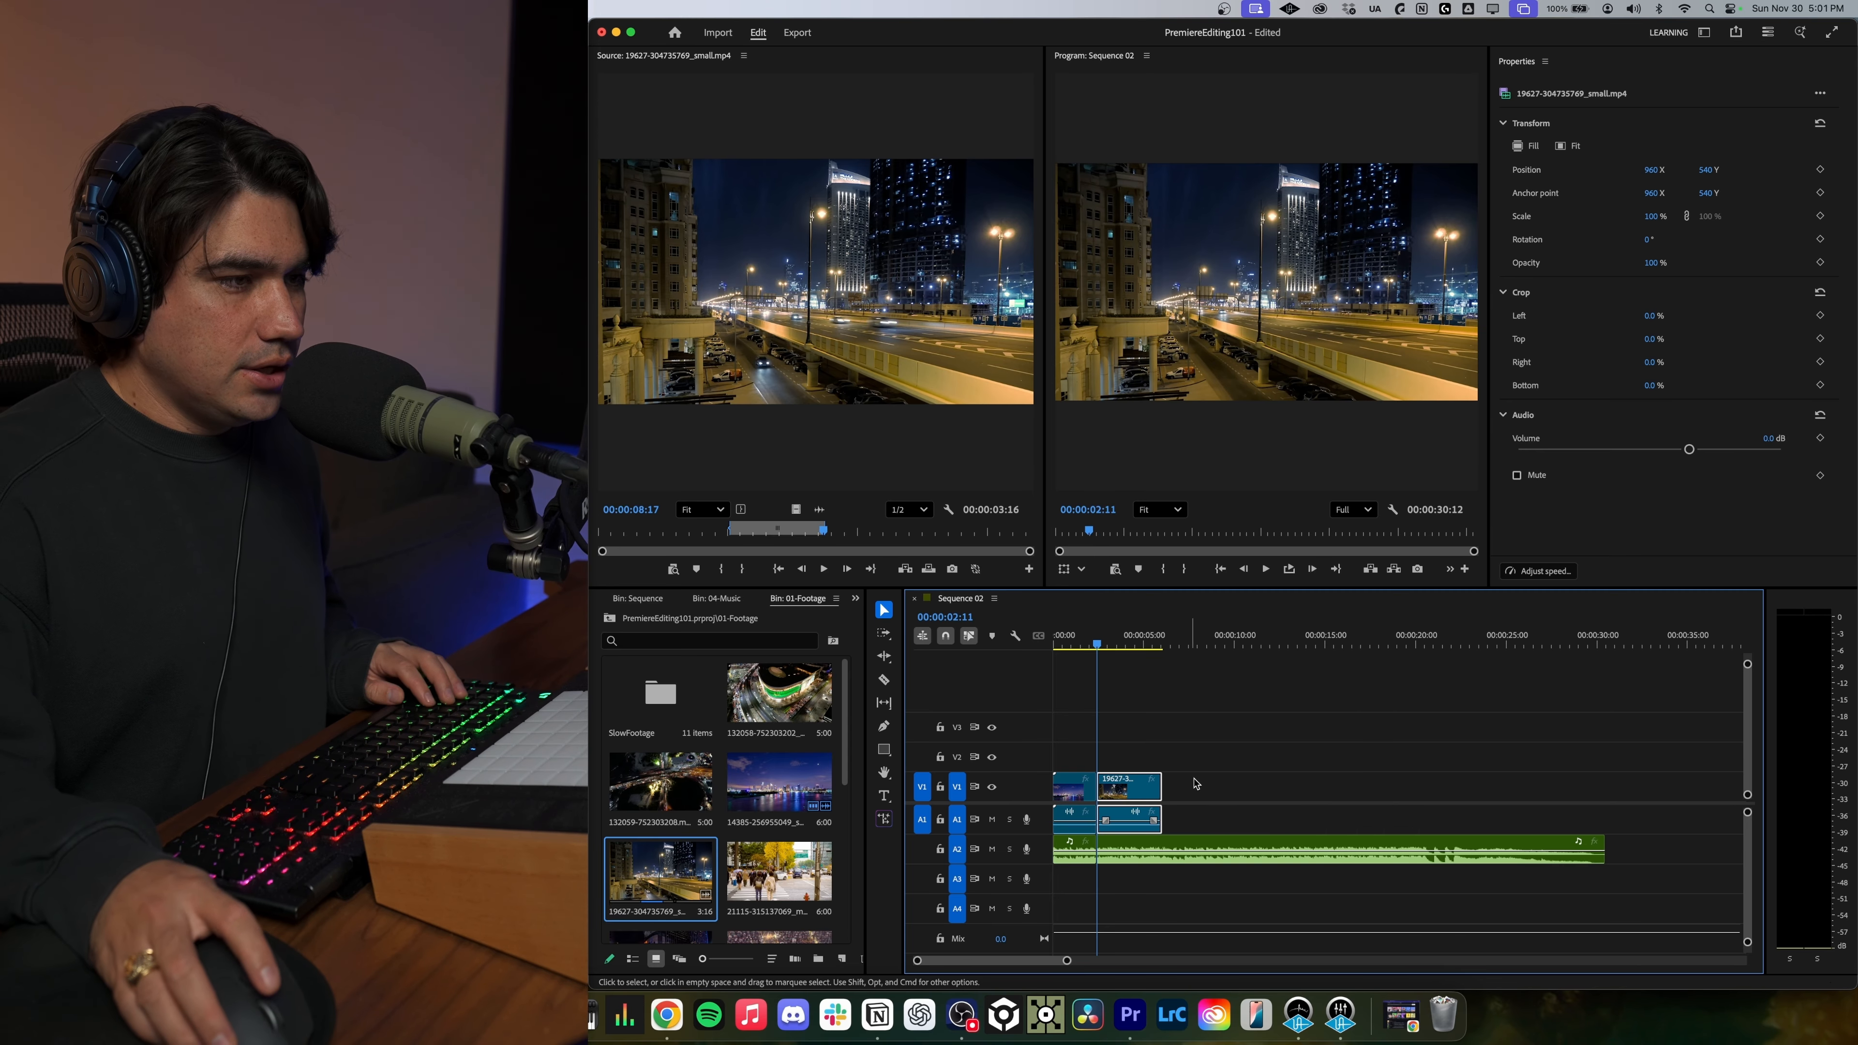
pyautogui.press('space')
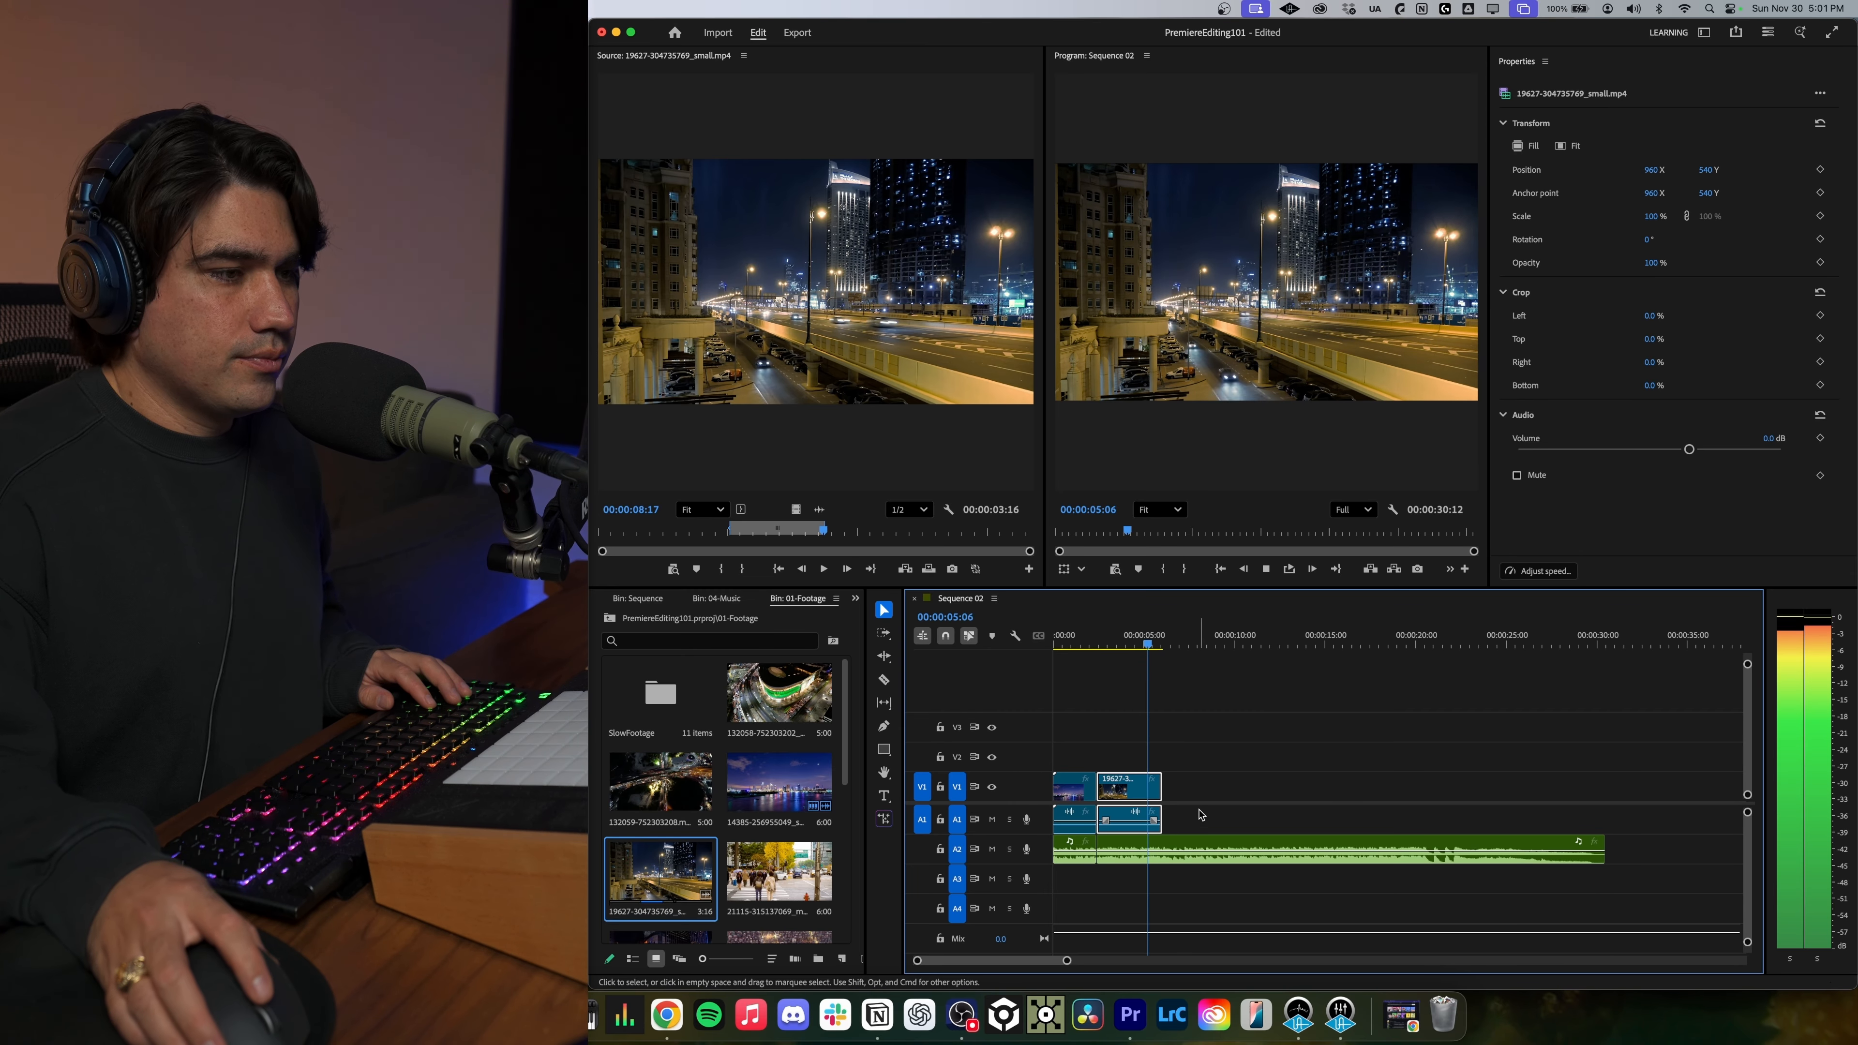
pyautogui.press('space')
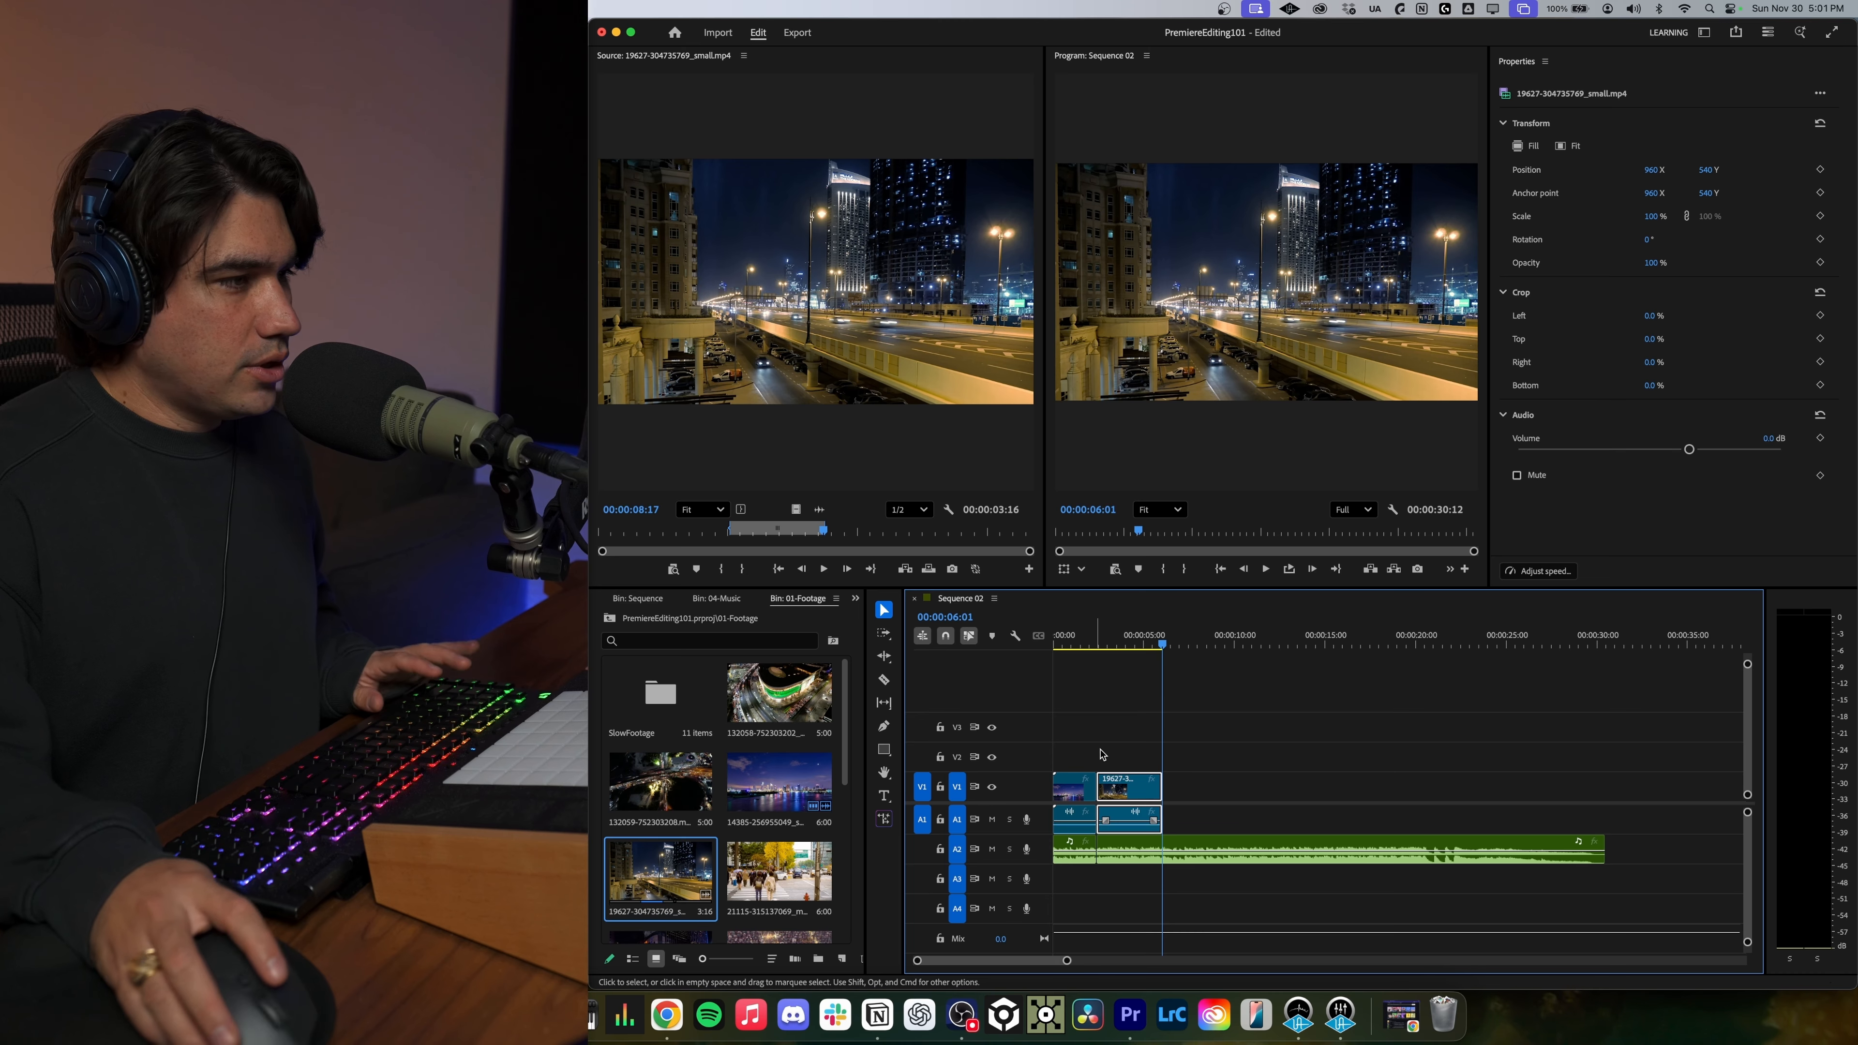
pyautogui.click(686, 820)
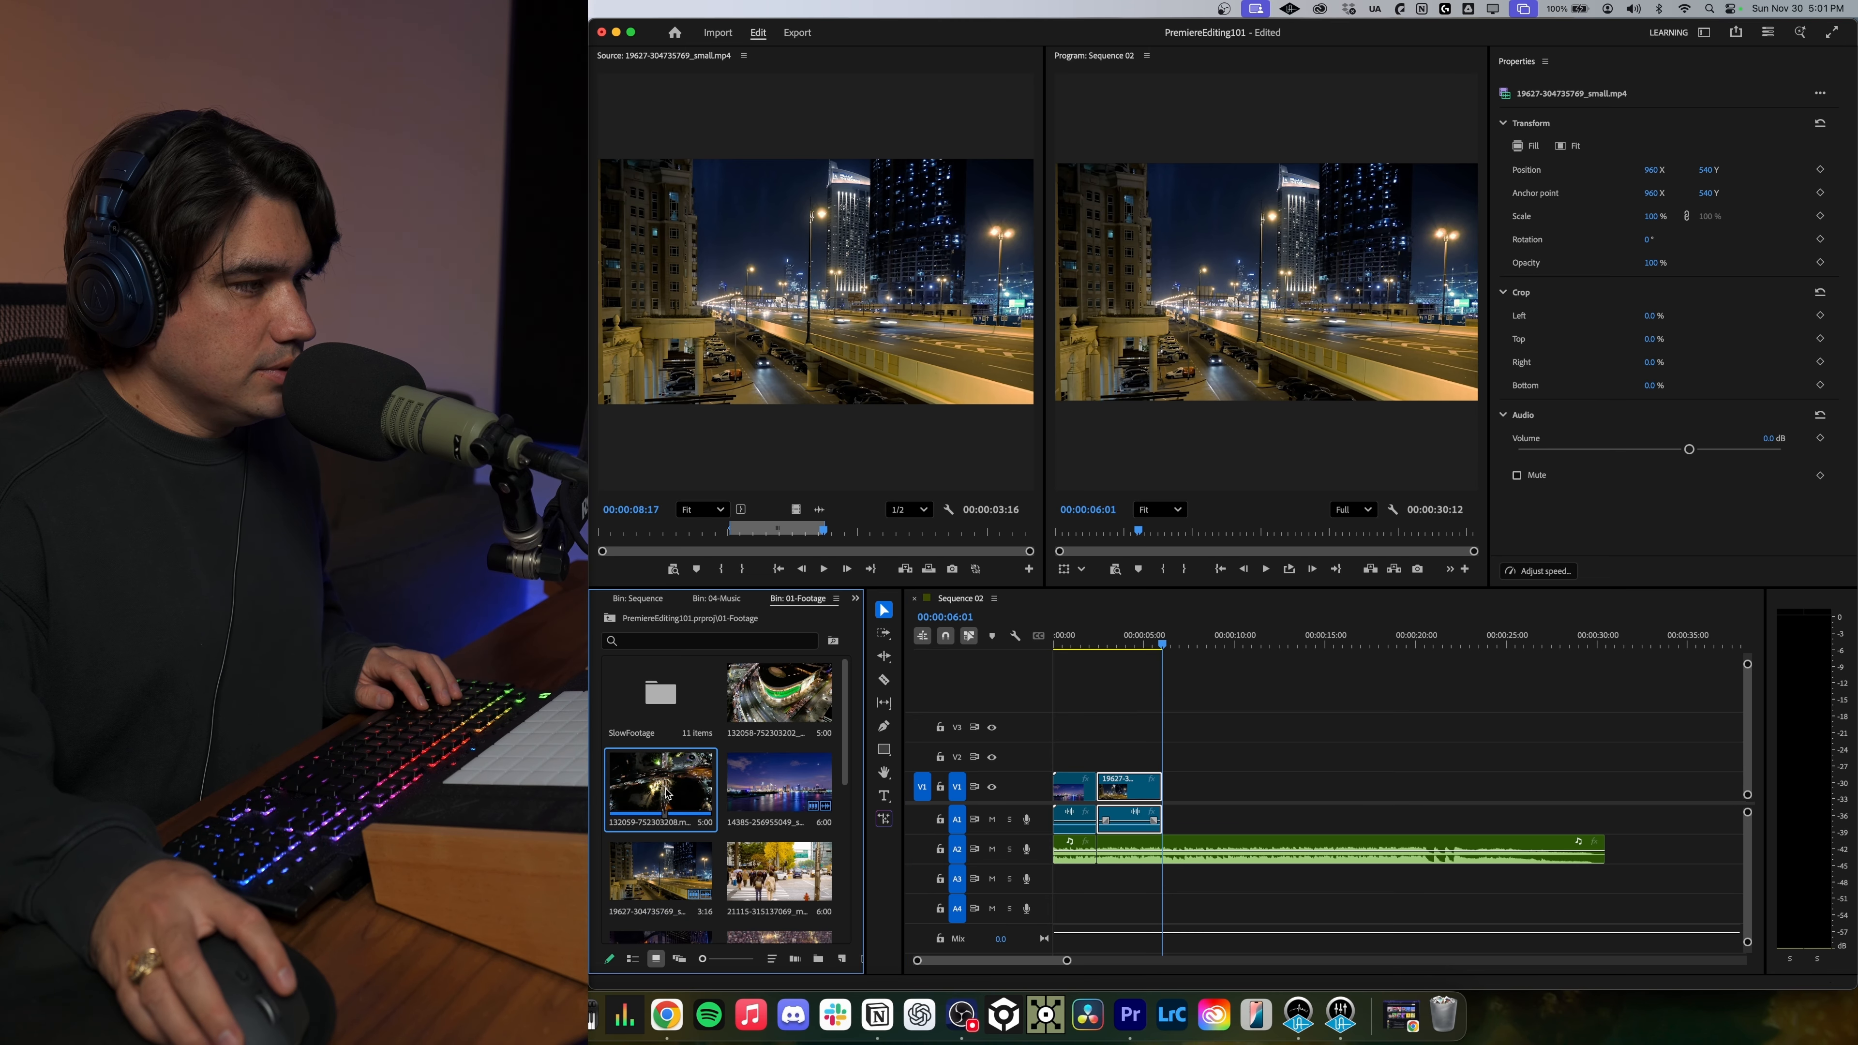
pyautogui.click(772, 700)
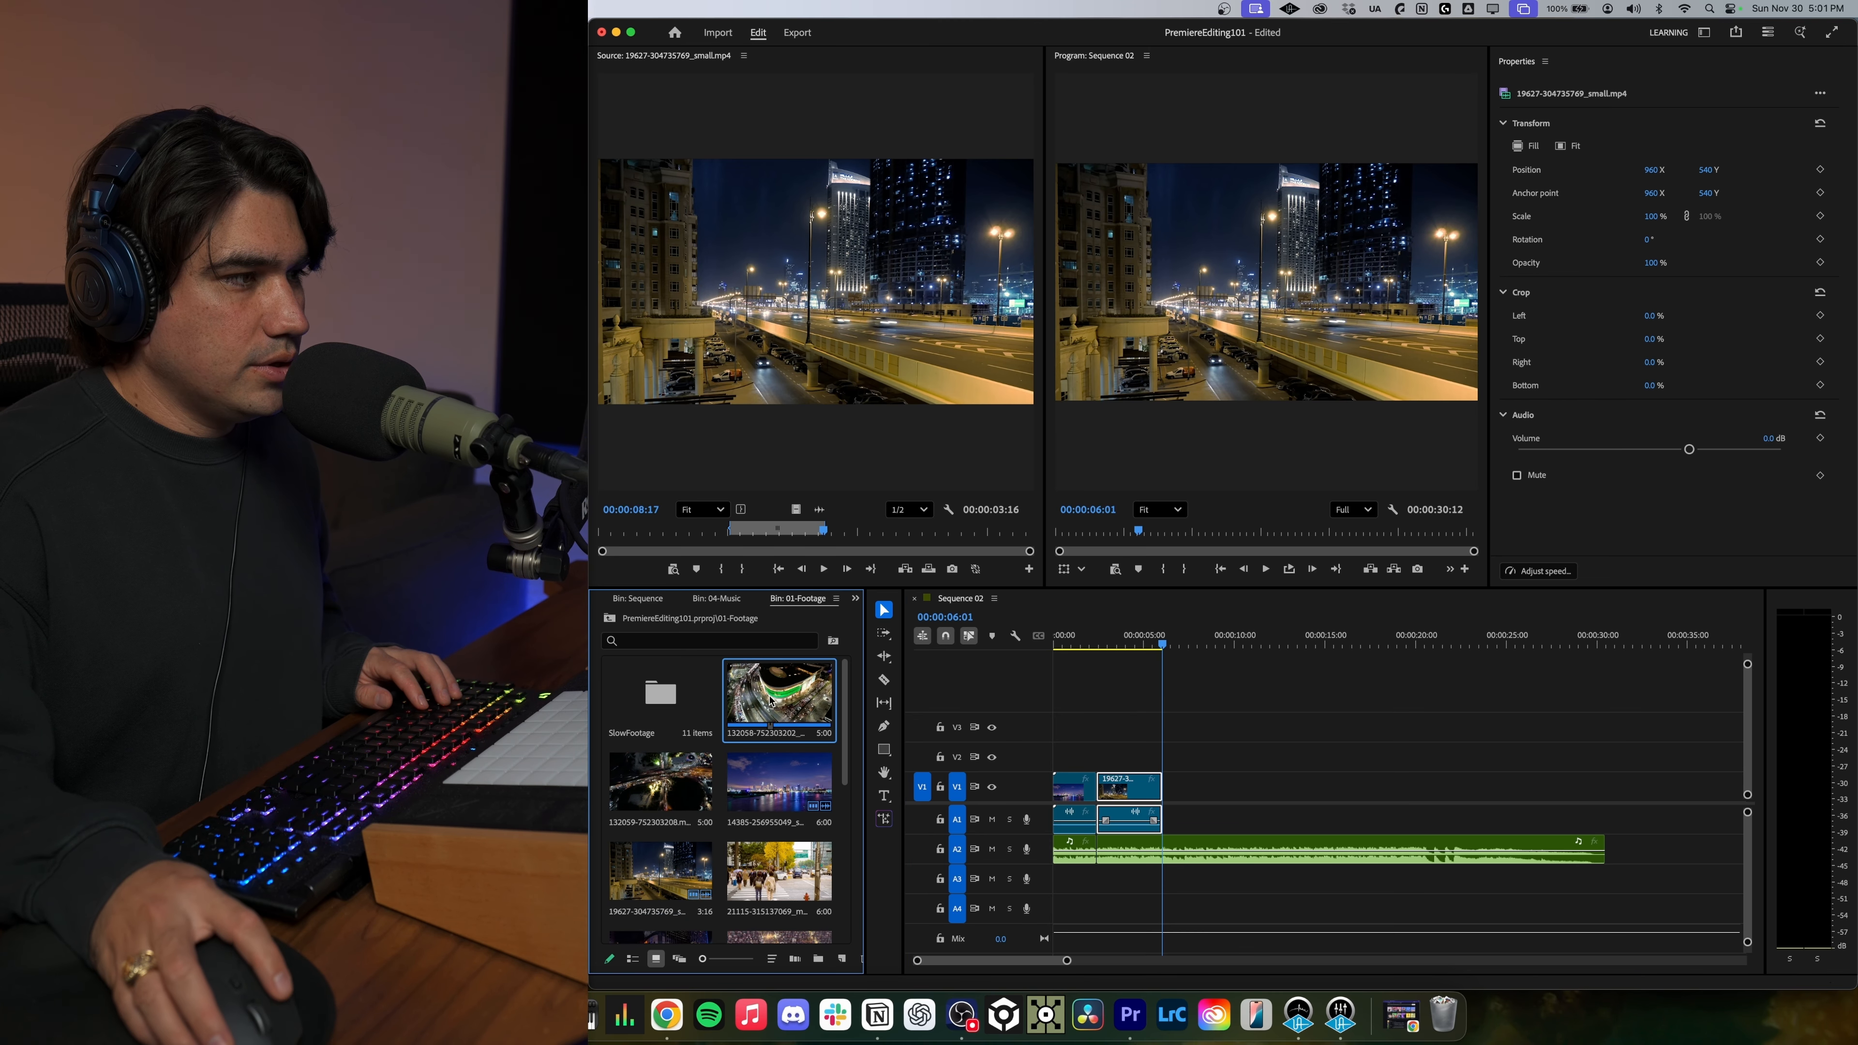
pyautogui.moveTo(775, 704)
pyautogui.mouseDown()
pyautogui.moveTo(1206, 787)
pyautogui.moveTo(1155, 761)
pyautogui.moveTo(763, 708)
pyautogui.mouseUp()
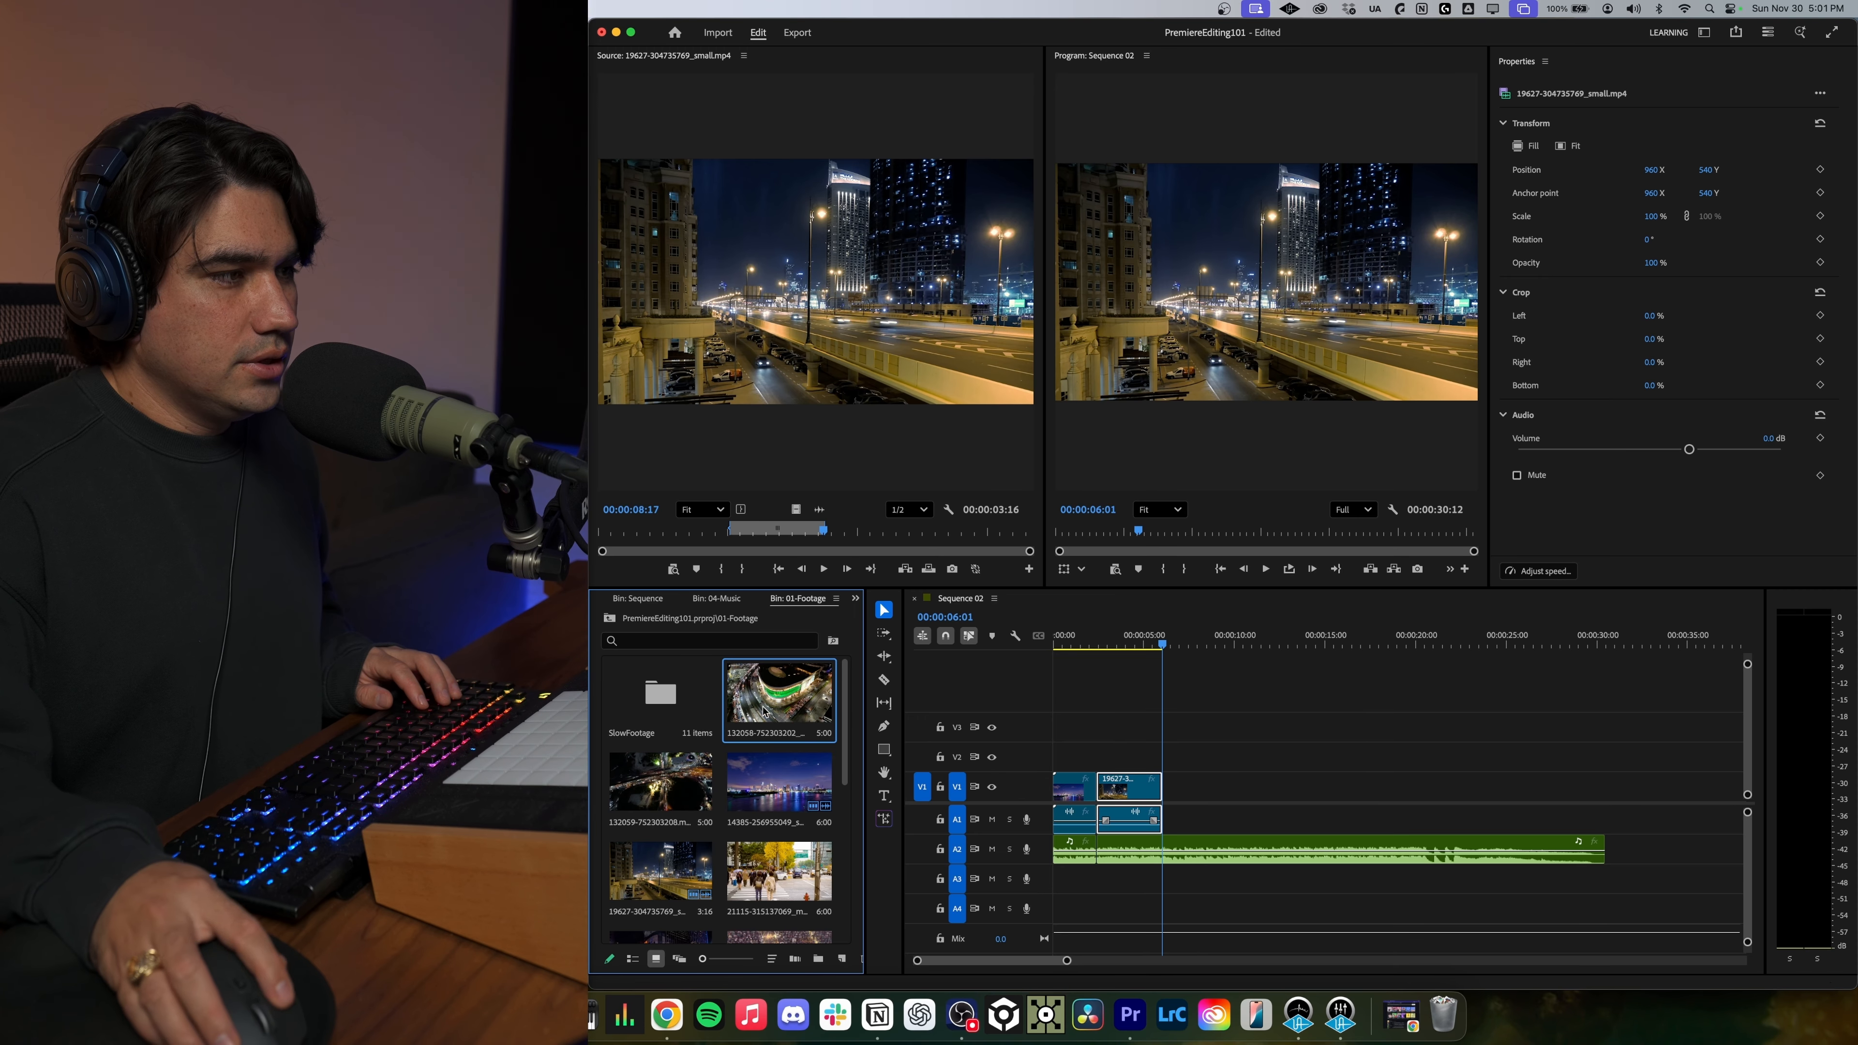
pyautogui.doubleClick(777, 709)
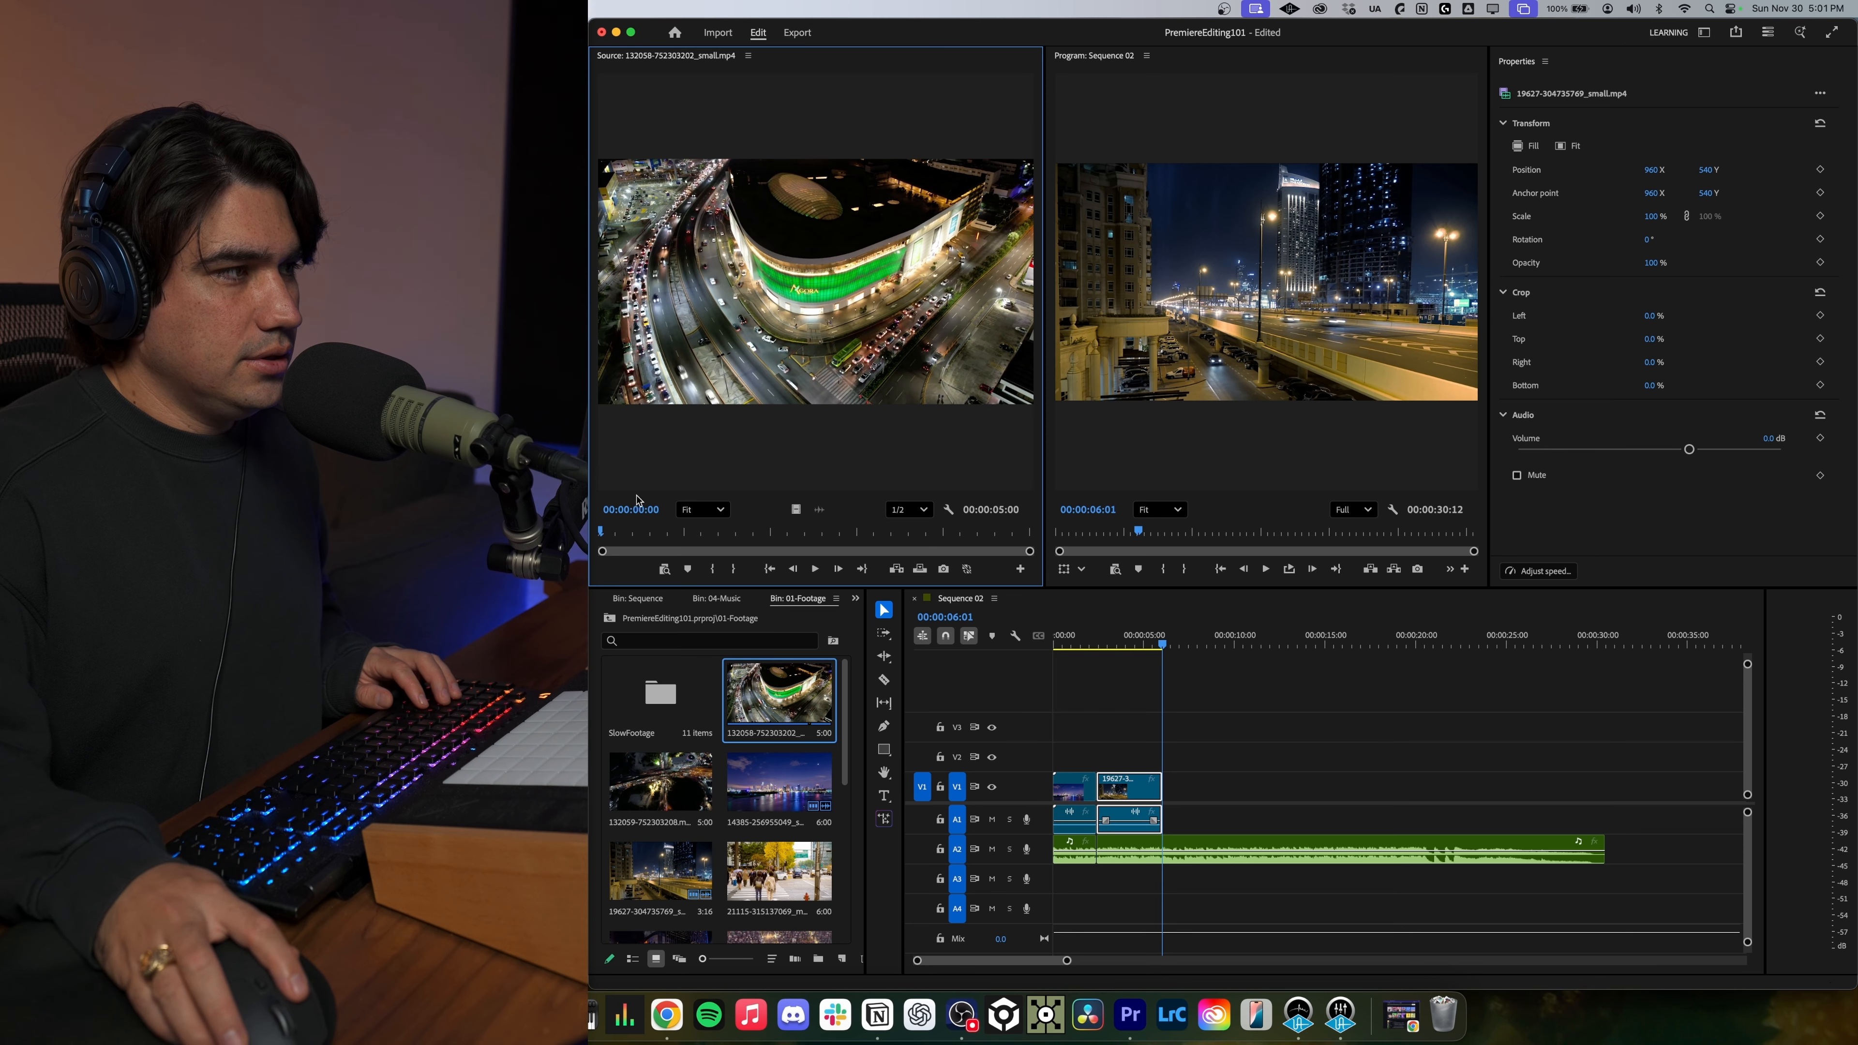
pyautogui.moveTo(761, 354); pyautogui.dragTo(1174, 786)
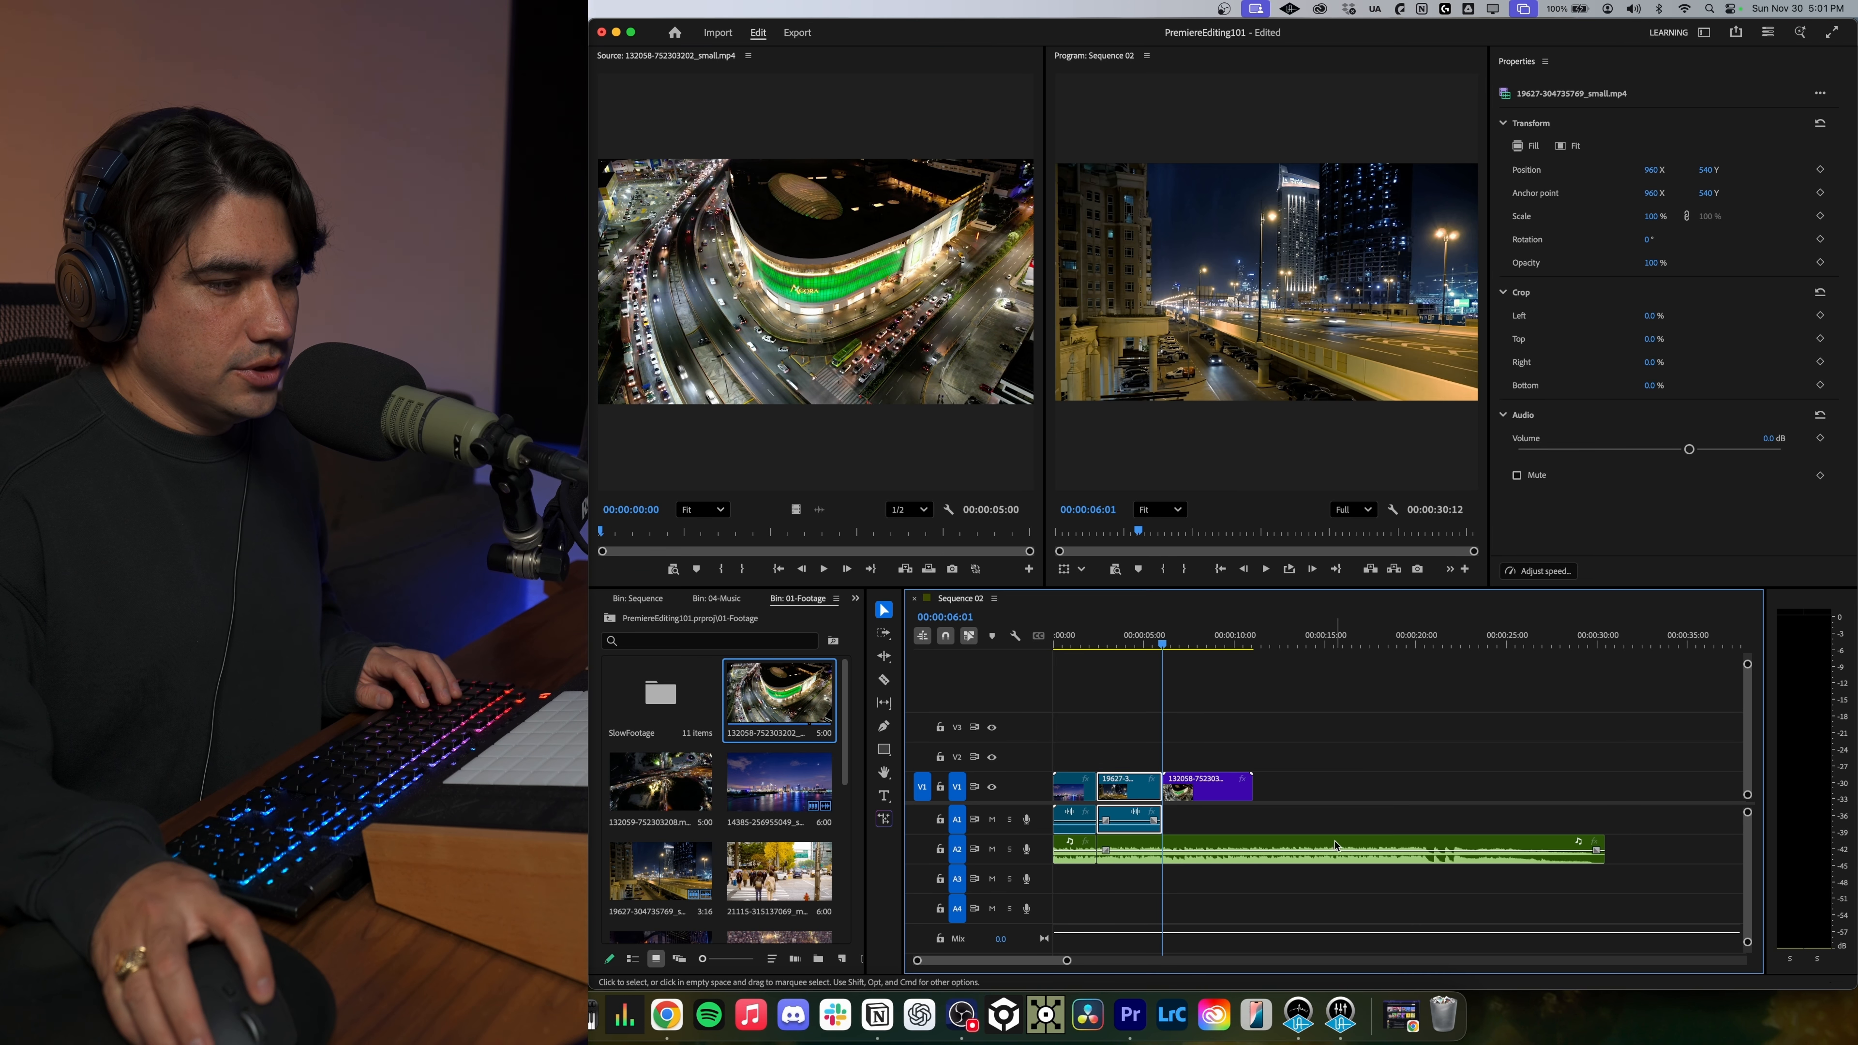
# Play the 132058 clip in the sequence and ripple trim its start to the playhead at 00:00:08:11.
pyautogui.click(1196, 791)
pyautogui.press('space')
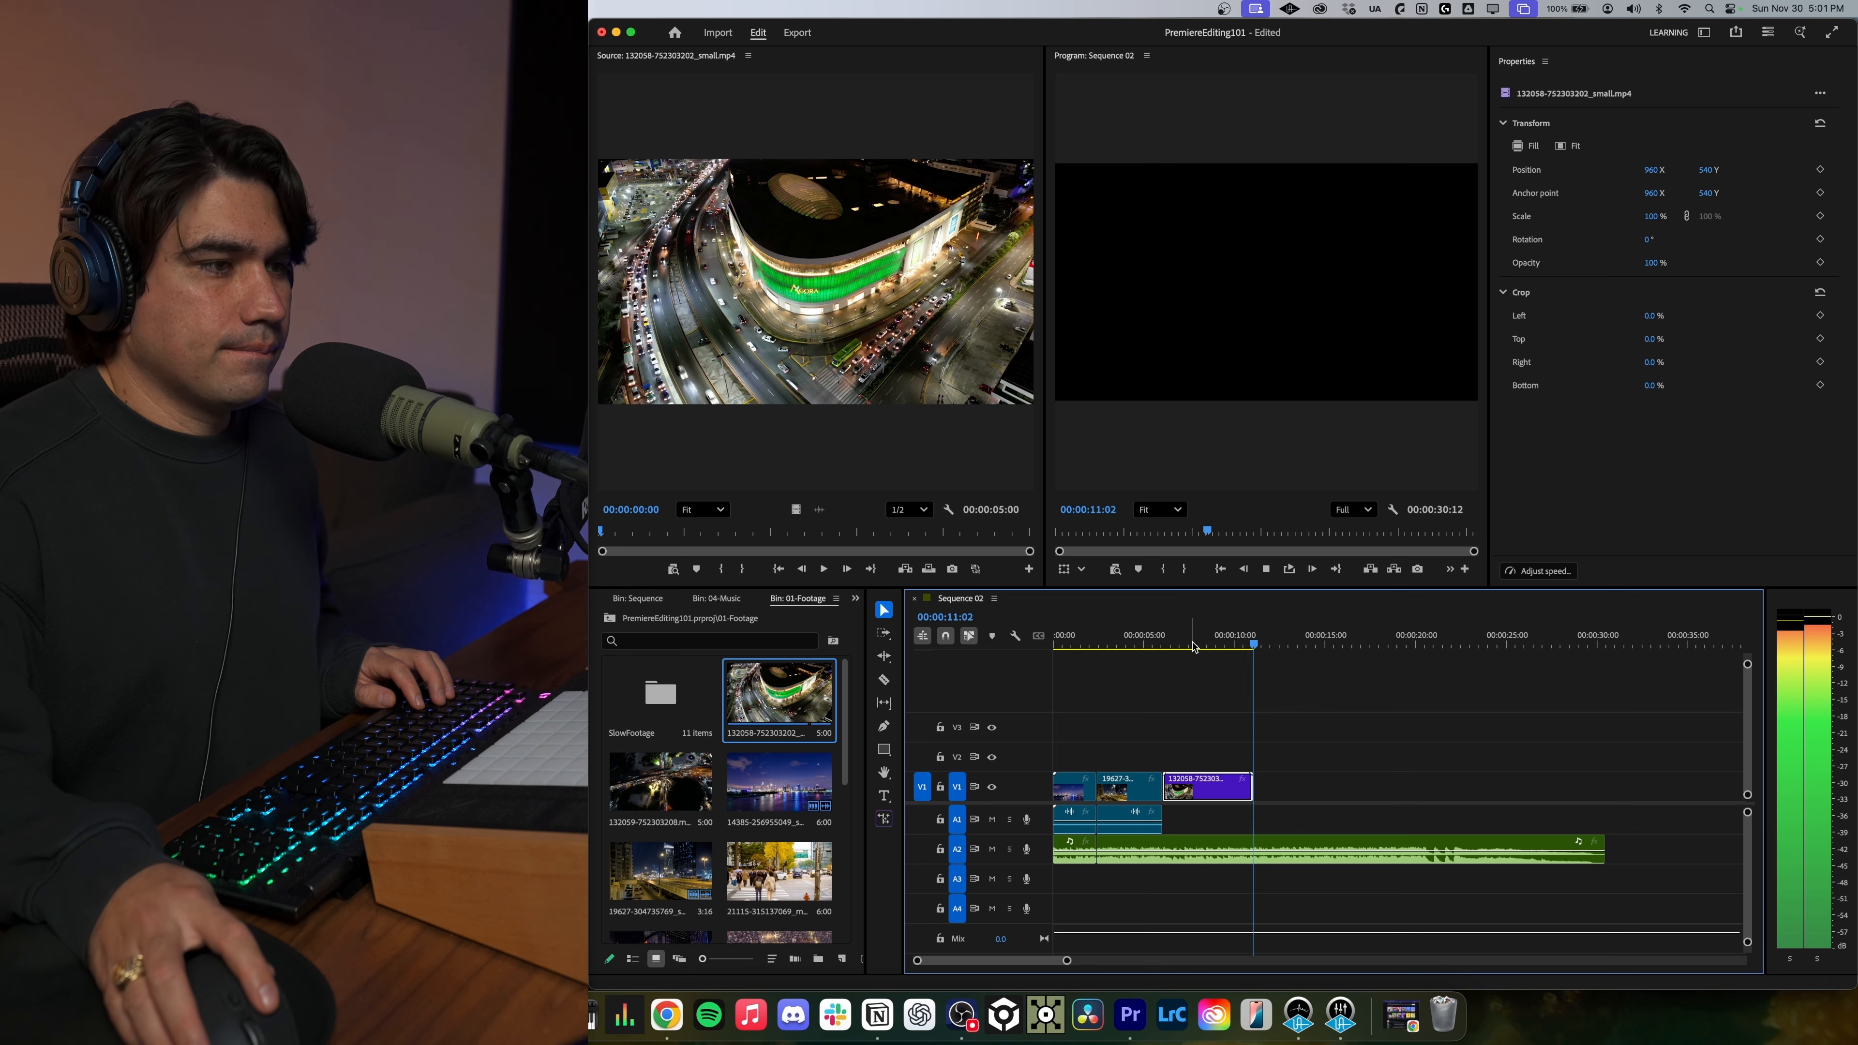
pyautogui.click(1176, 643)
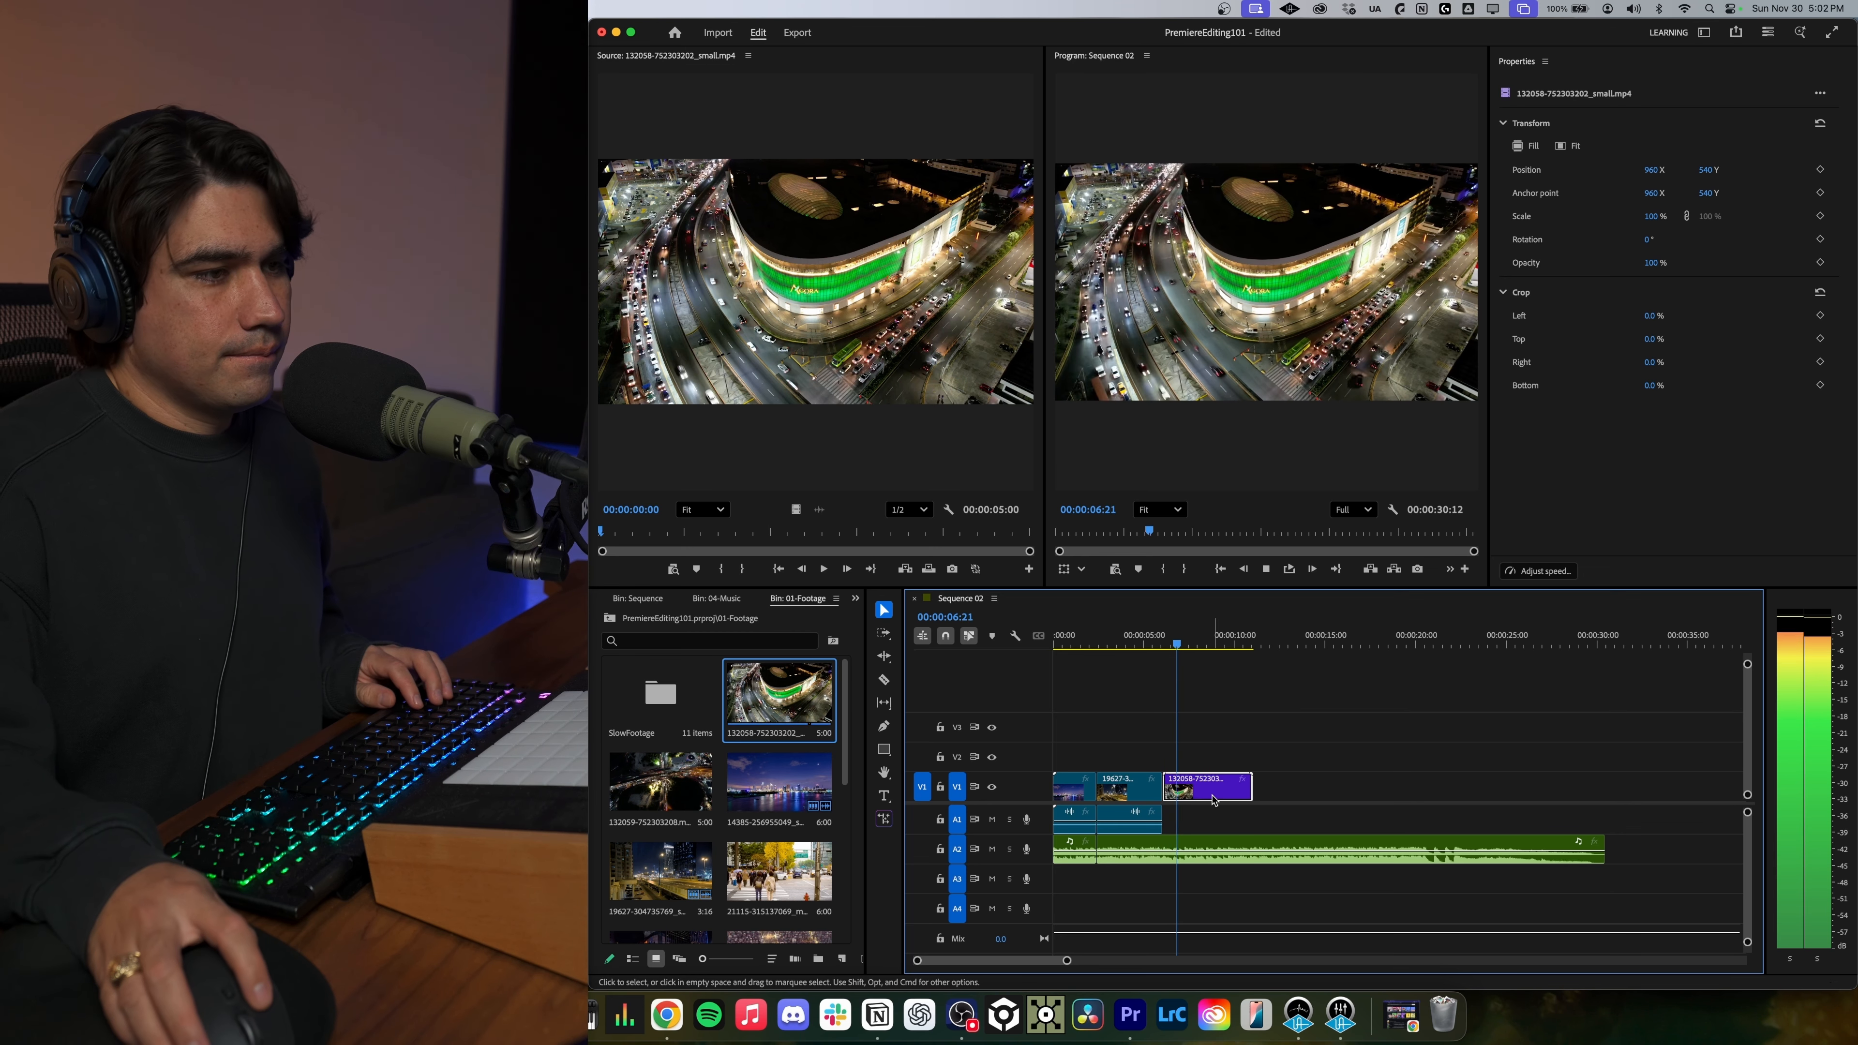
pyautogui.press('space')
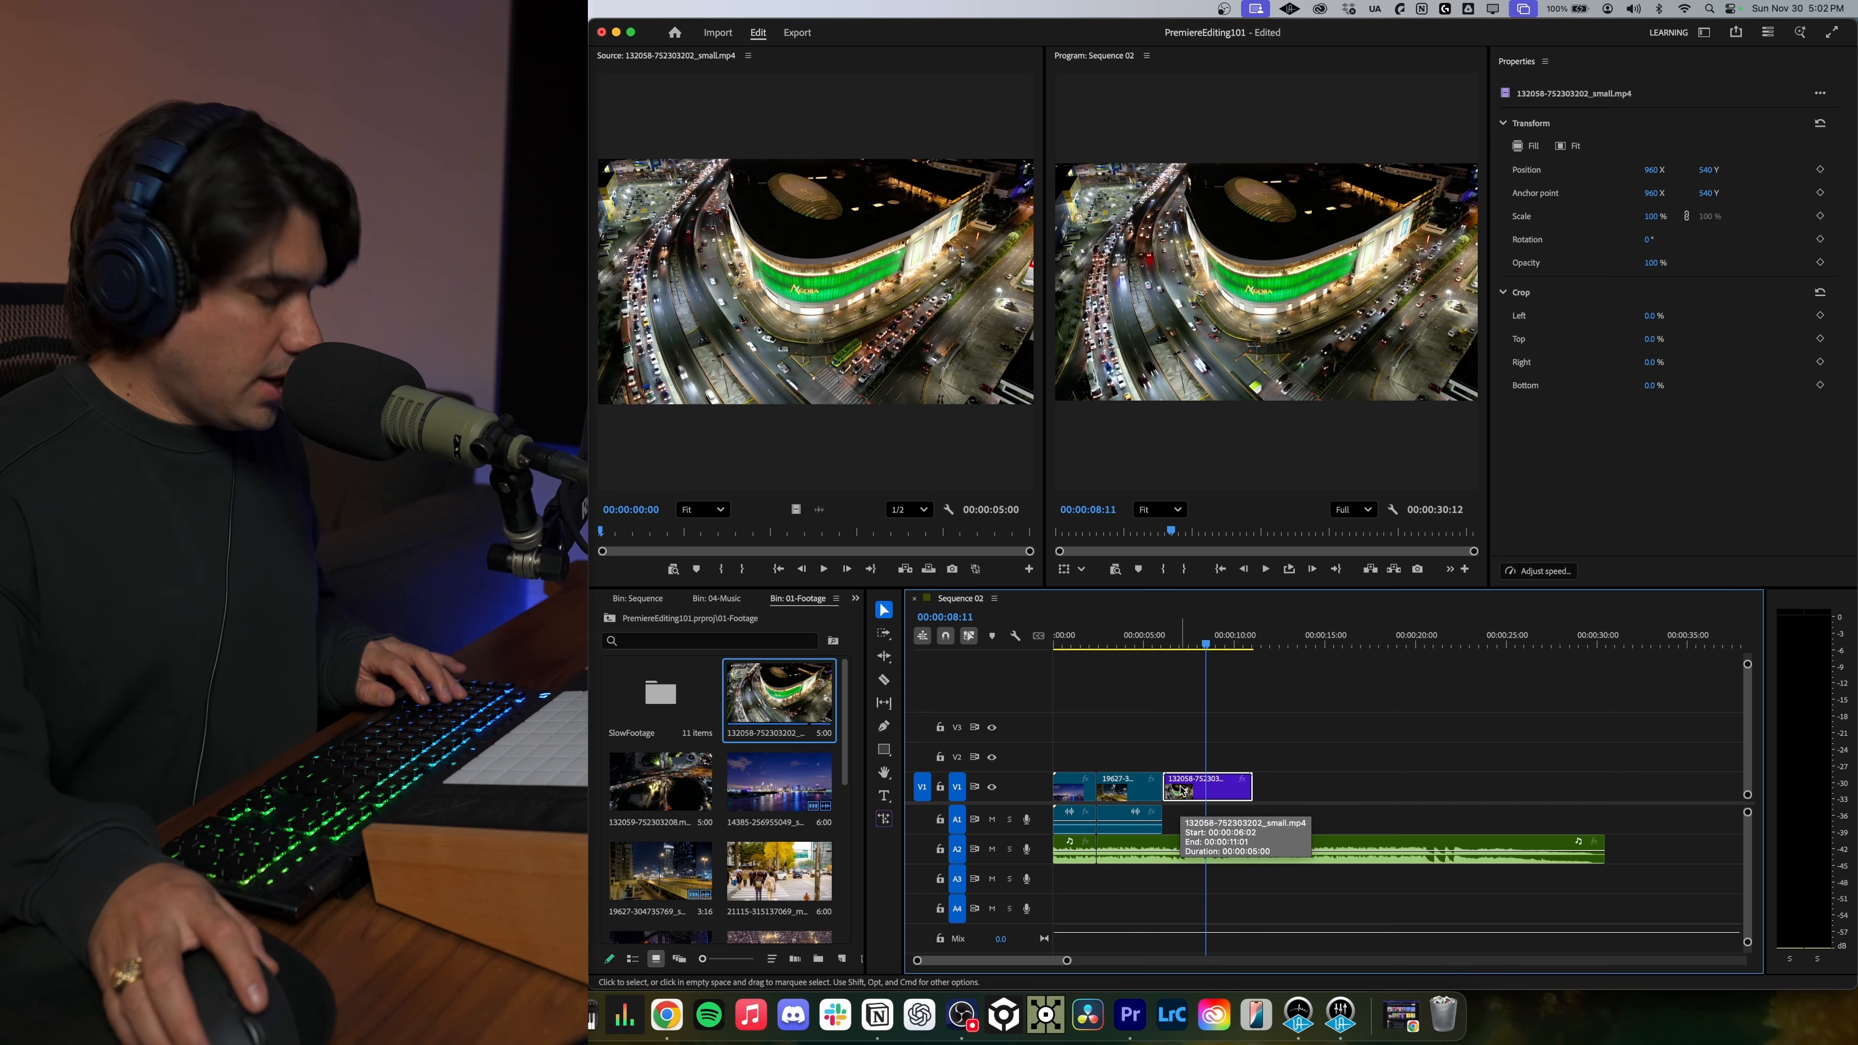
pyautogui.press('q')
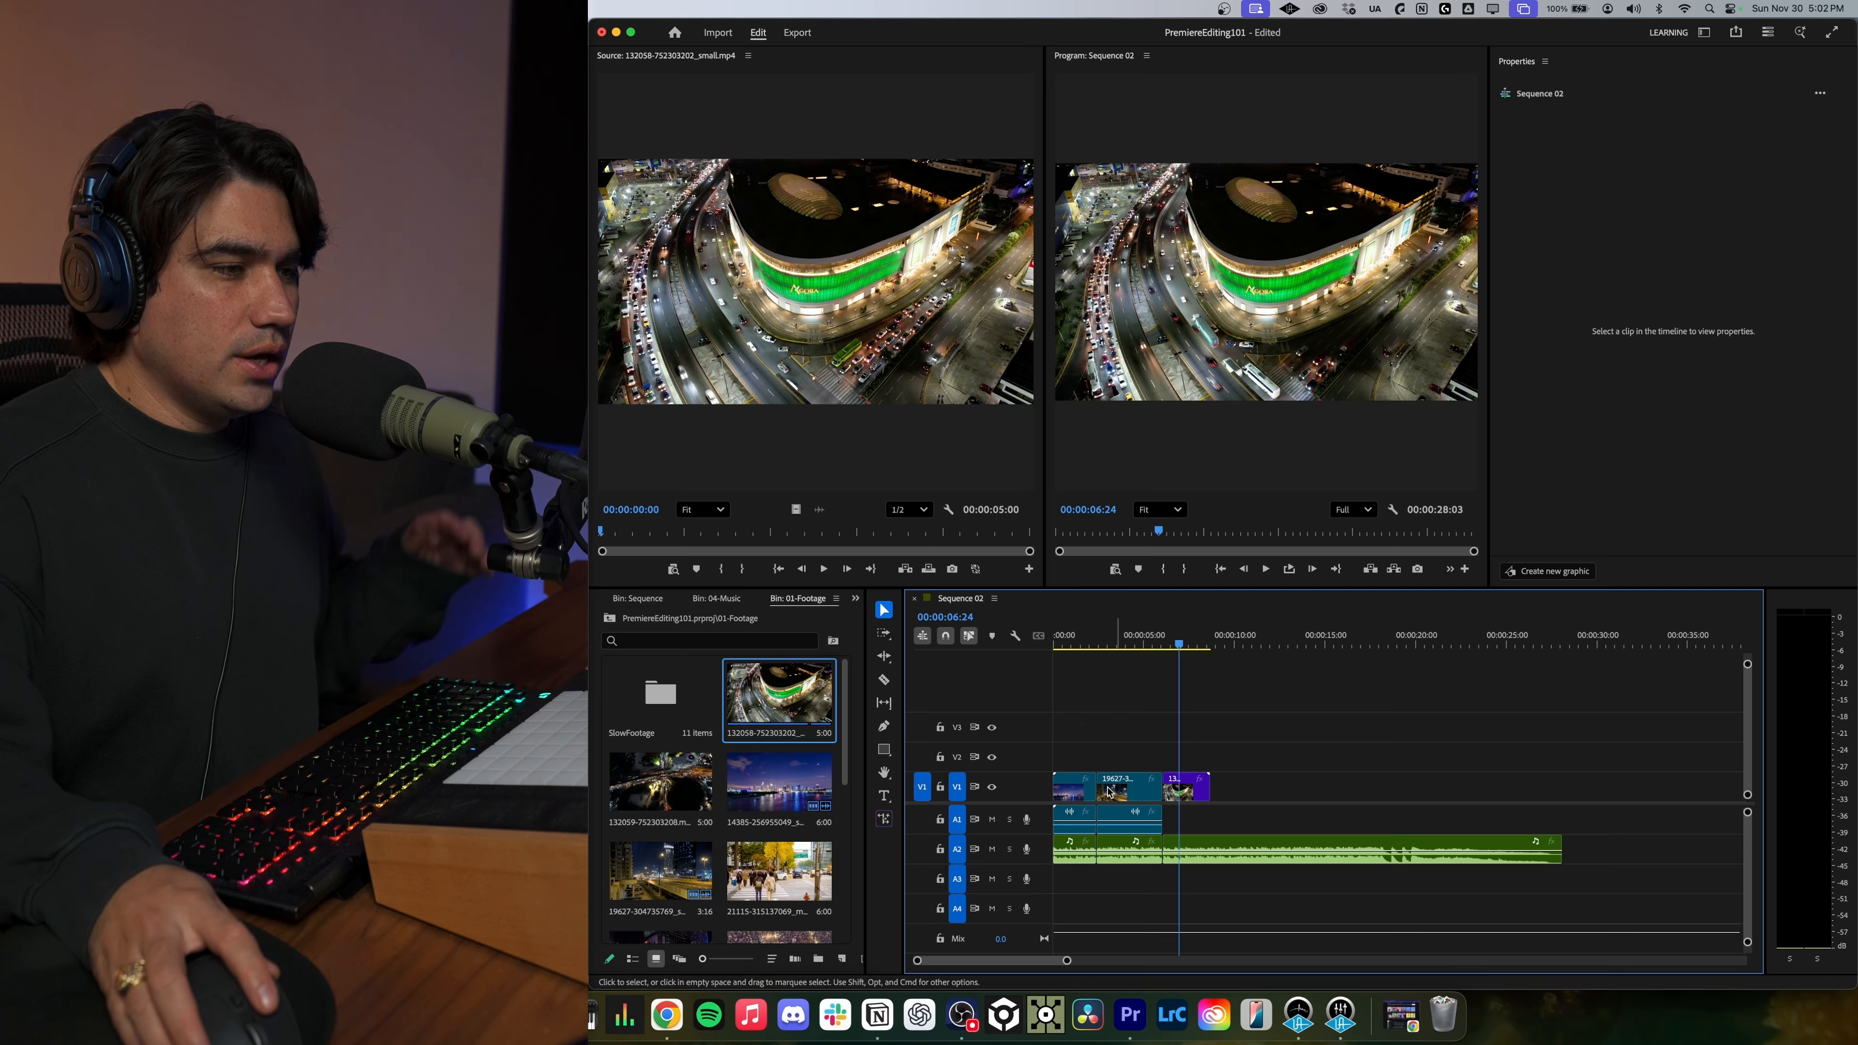
# Check the music pieces on A2, and undo the ripple trims and the placement of the 132058 clip.
pyautogui.click(1209, 843)
pyautogui.click(1185, 803)
pyautogui.click(1115, 841)
pyautogui.click(1167, 851)
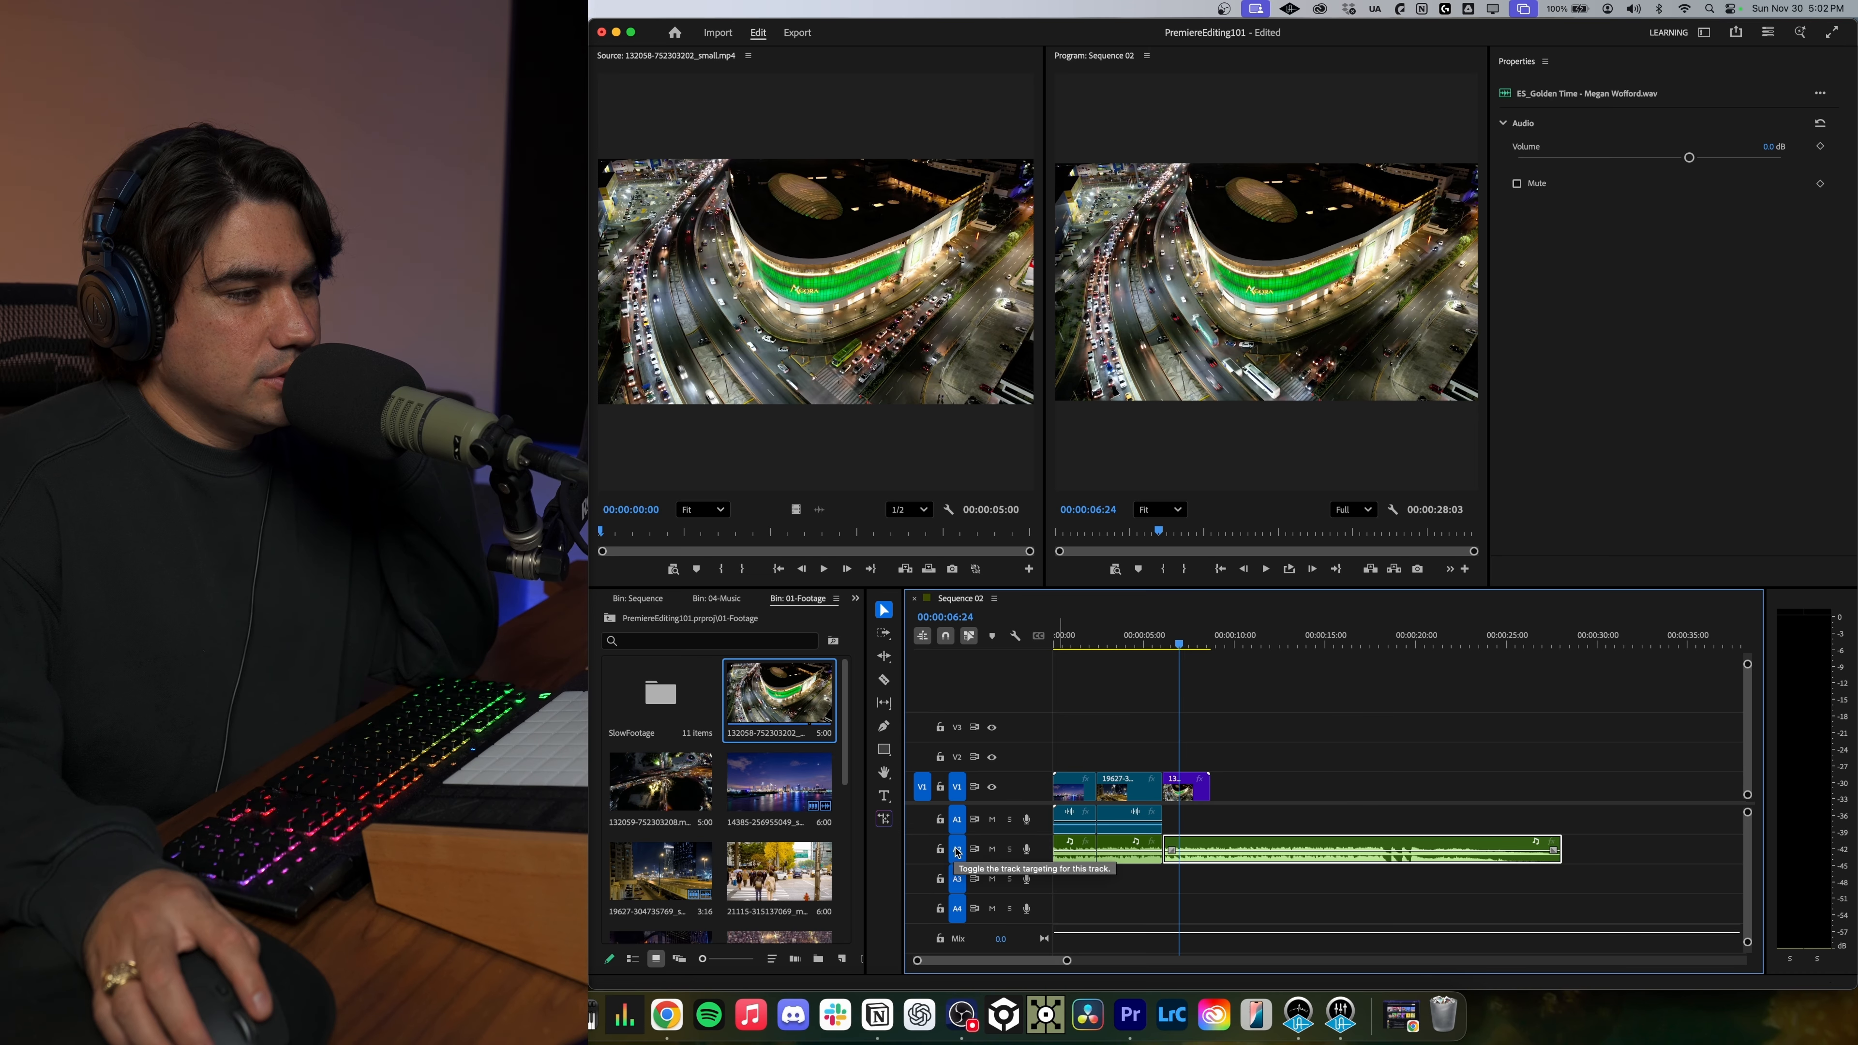
pyautogui.press('super+z')
pyautogui.press('super+z')
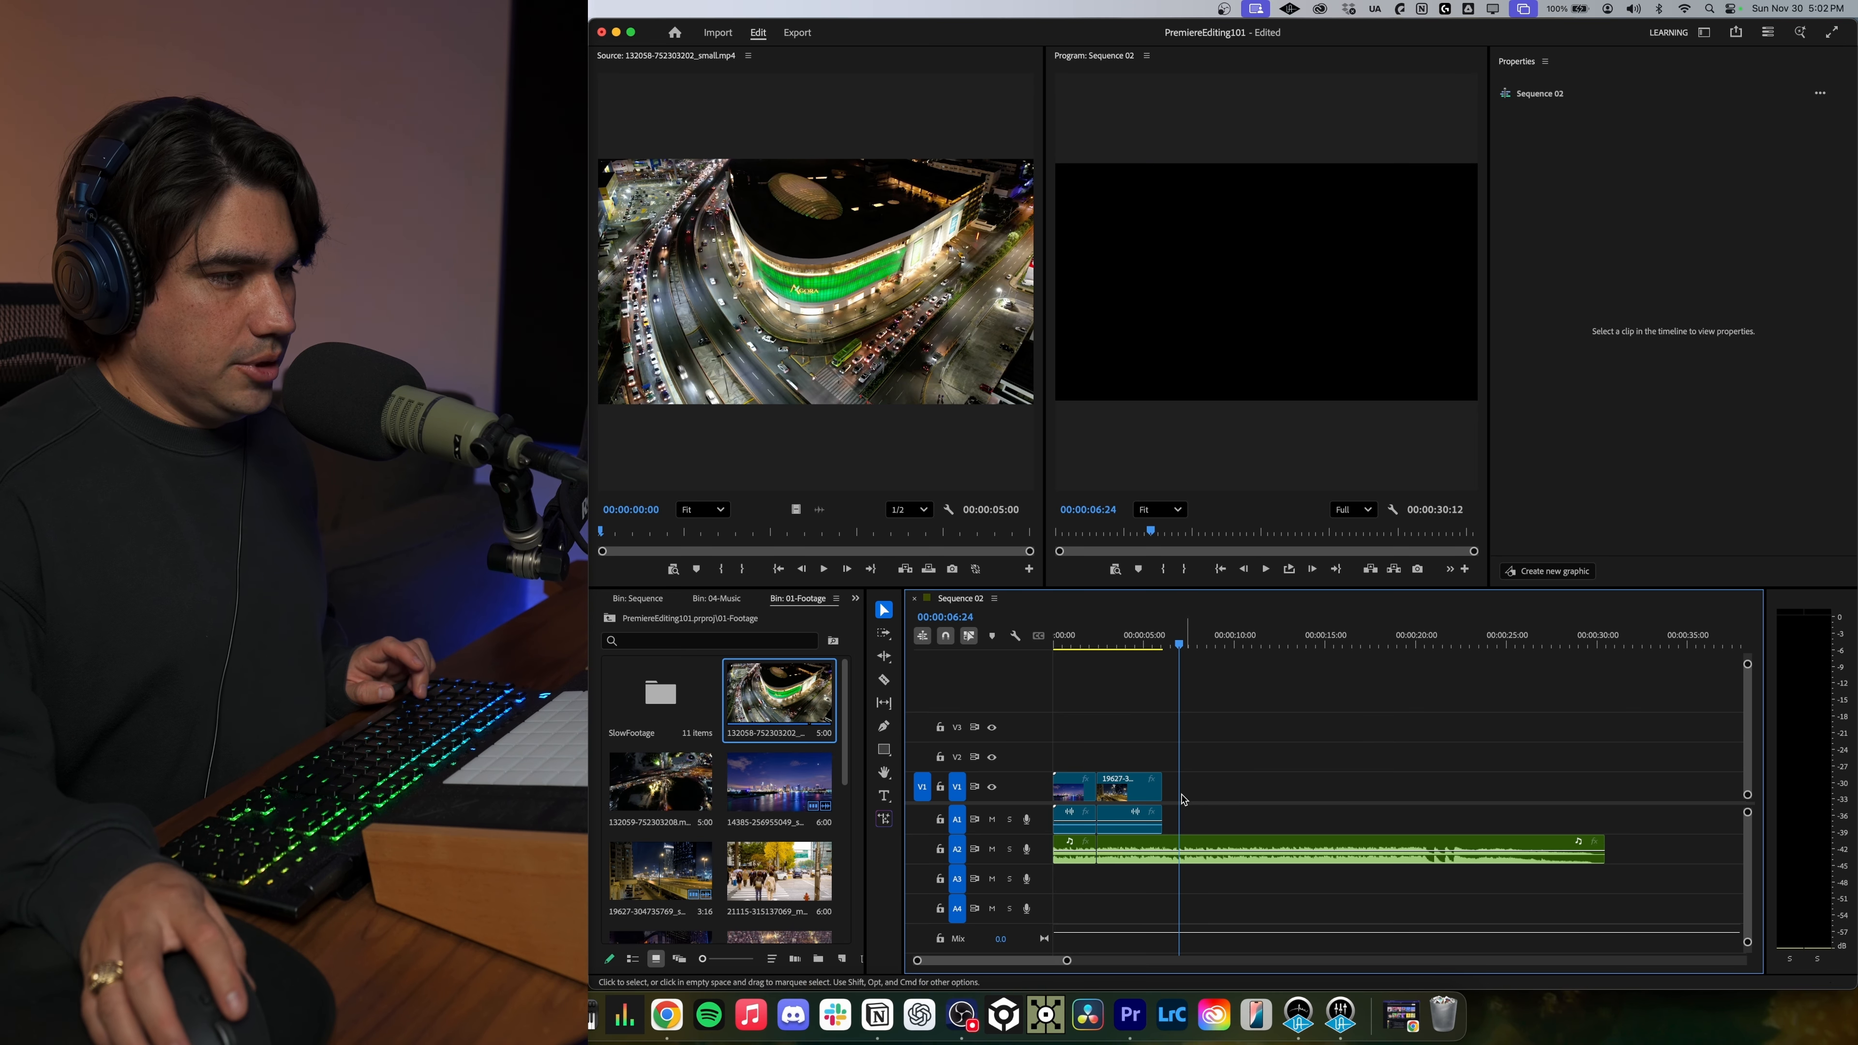
pyautogui.click(1106, 852)
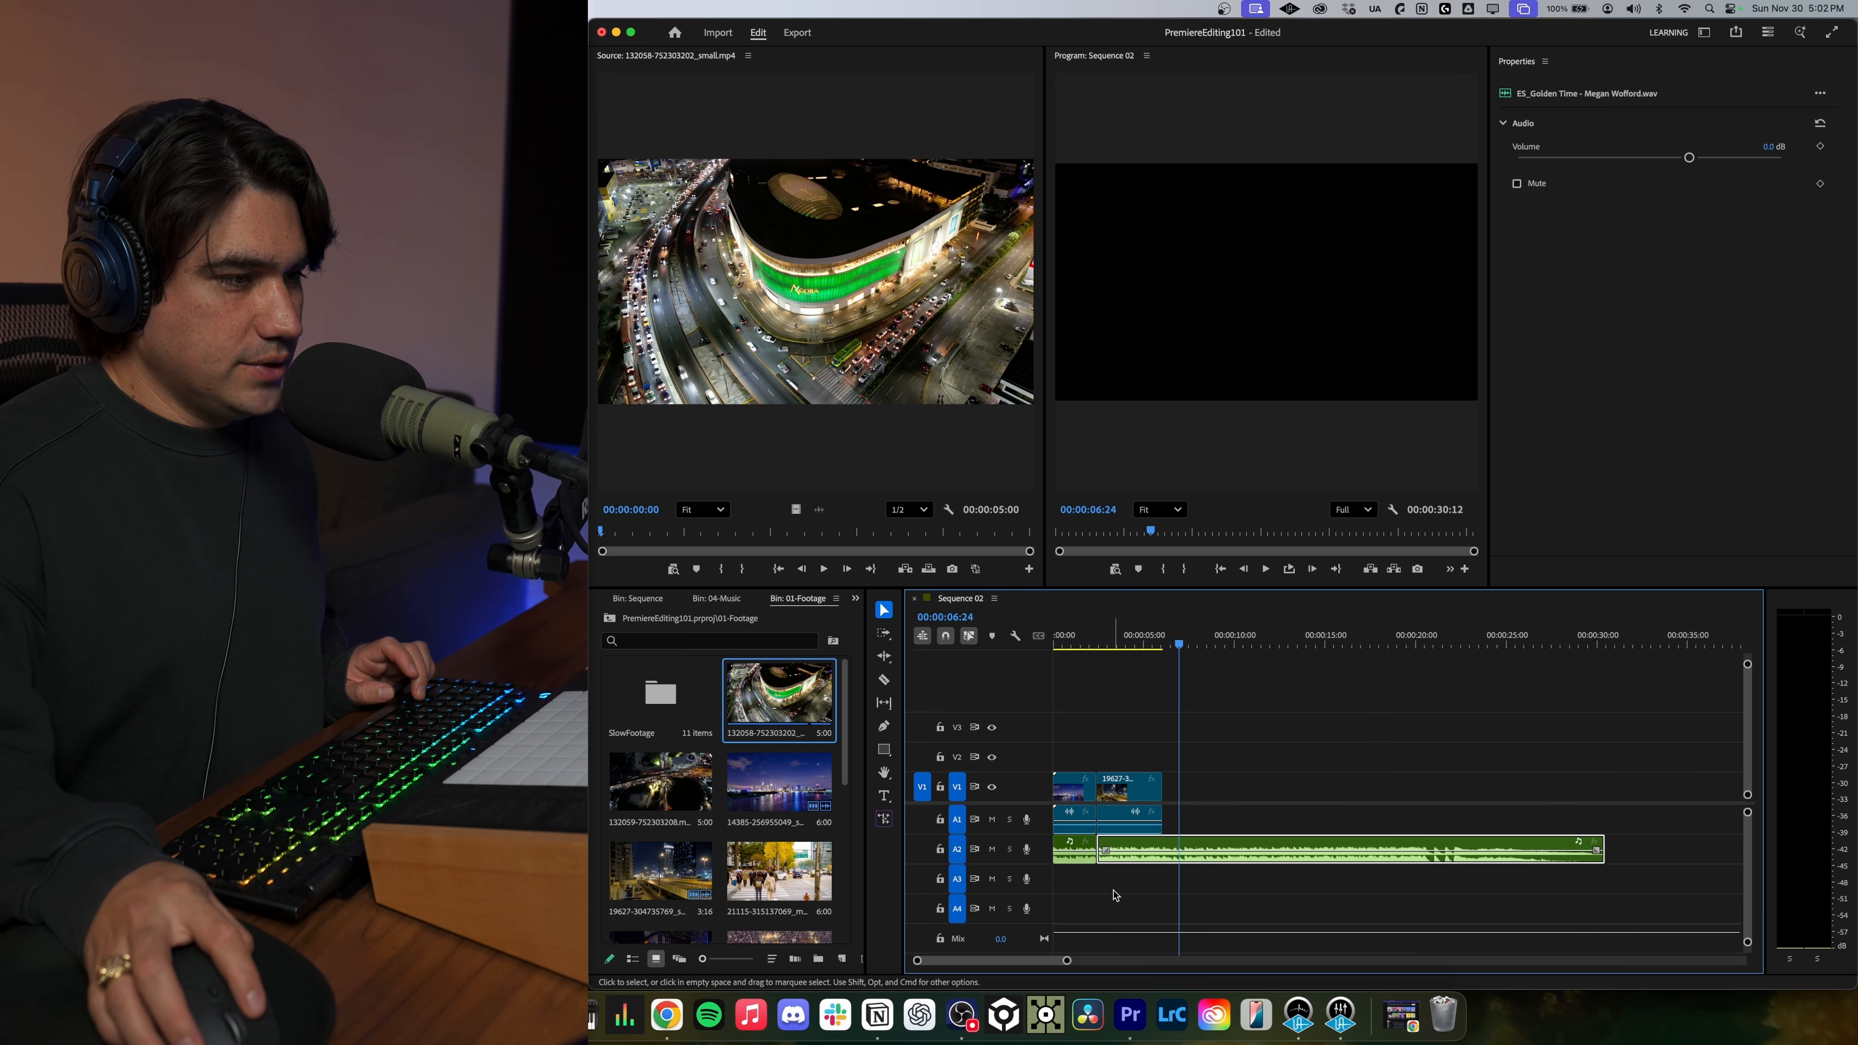
pyautogui.press('super+z')
pyautogui.press('super+z')
# Lock music track A2, ripple trim the skyline clip's end to 00:00:02:12, and play across the cut to 00:00:03:04.
pyautogui.click(939, 849)
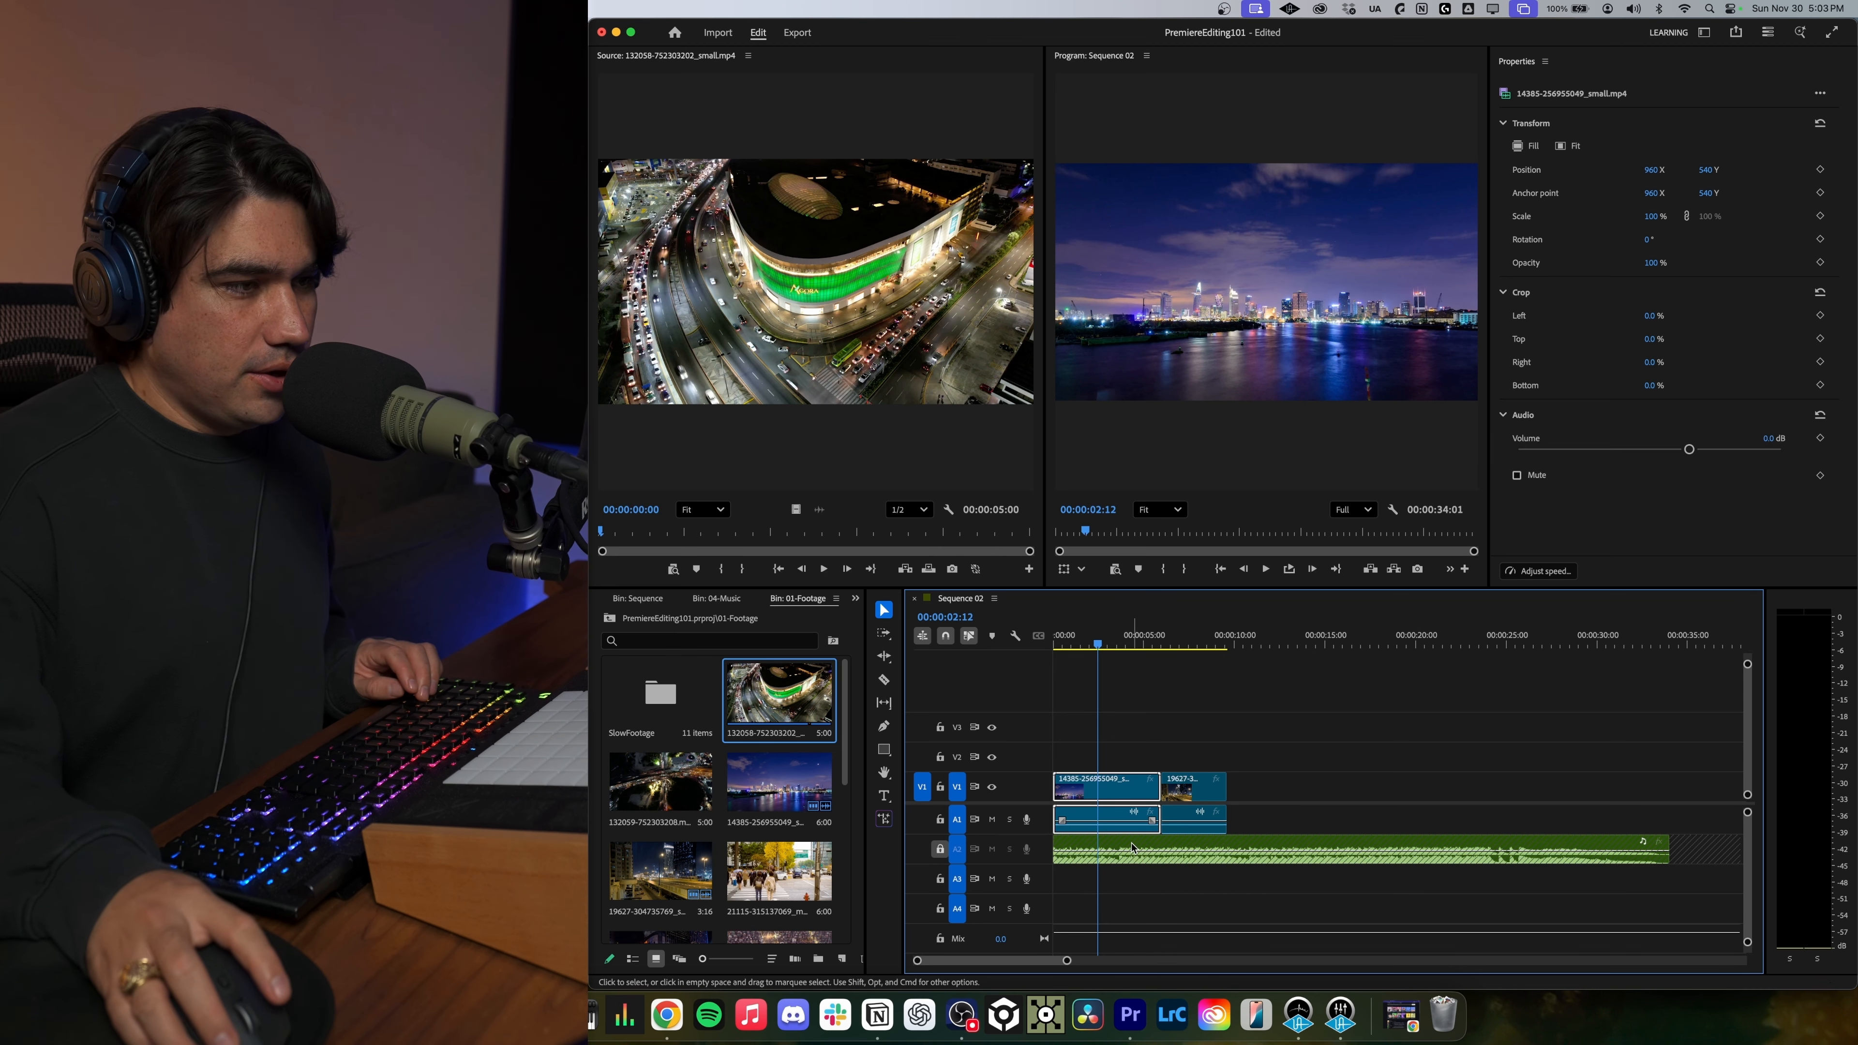
pyautogui.press('w')
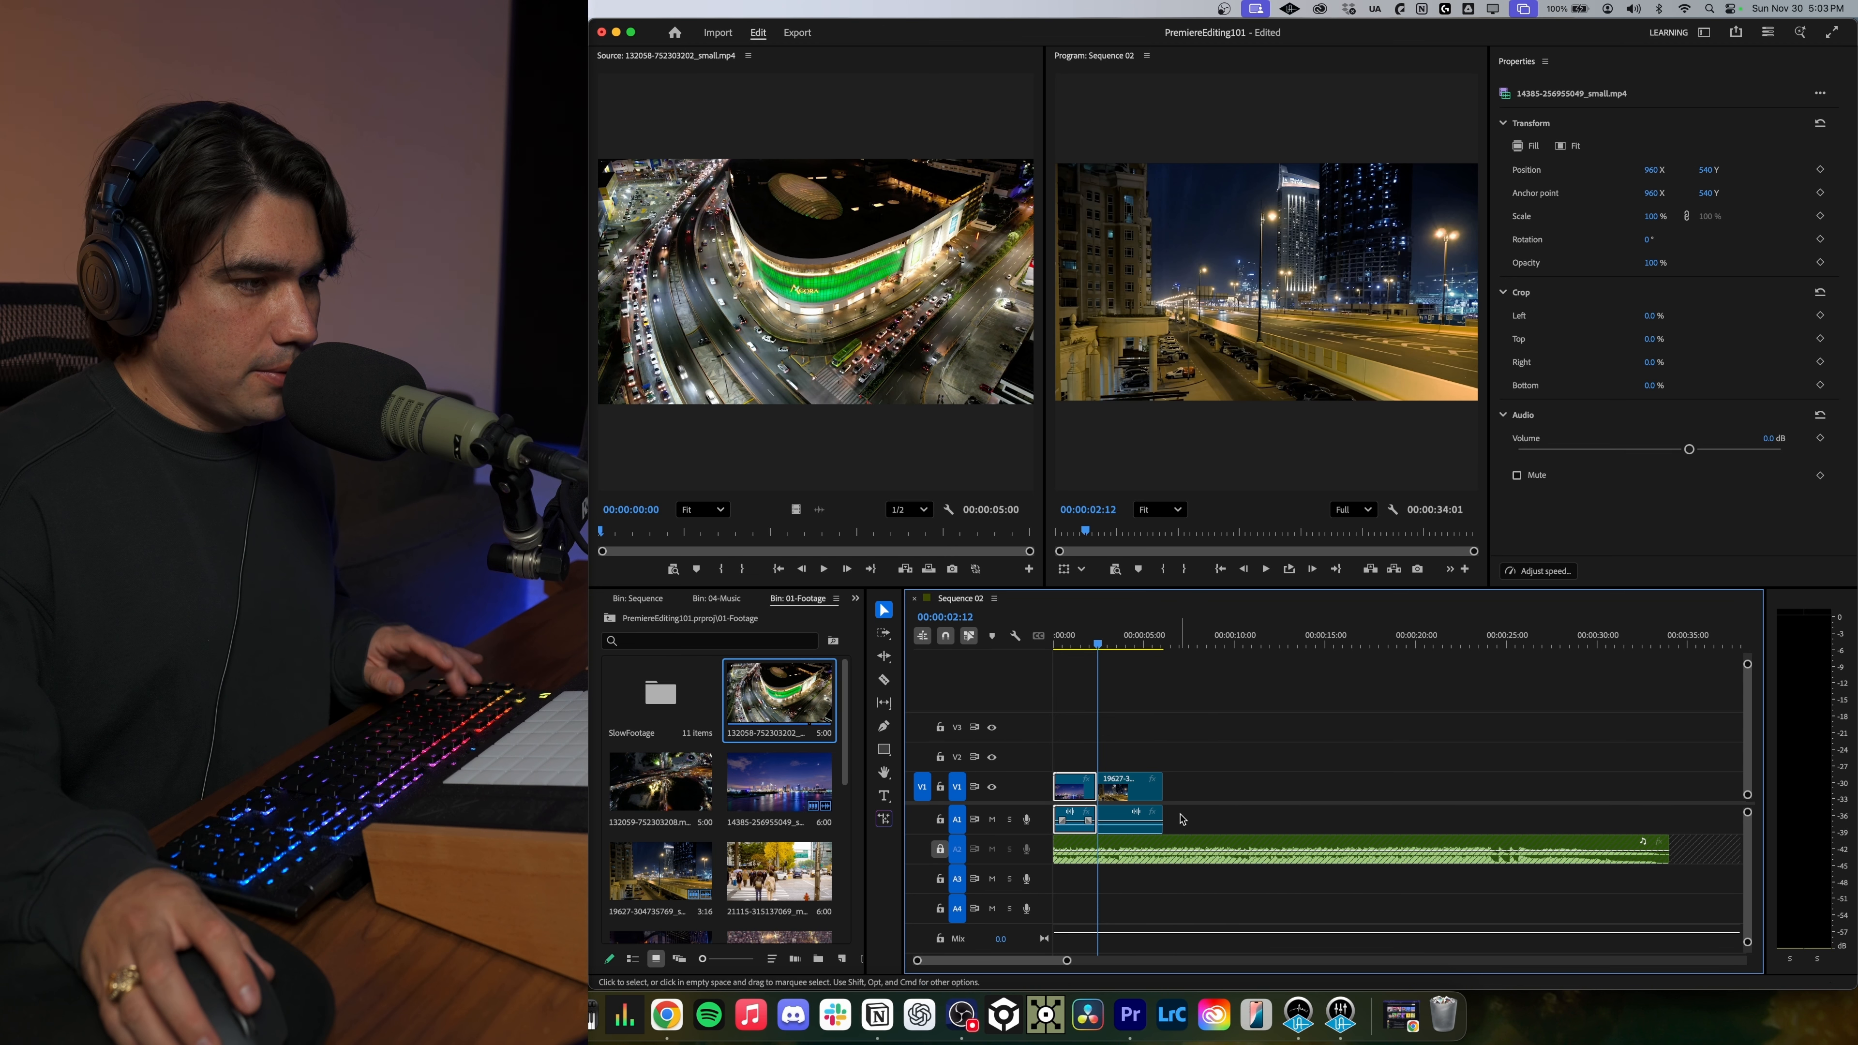
pyautogui.click(1076, 644)
pyautogui.press('space')
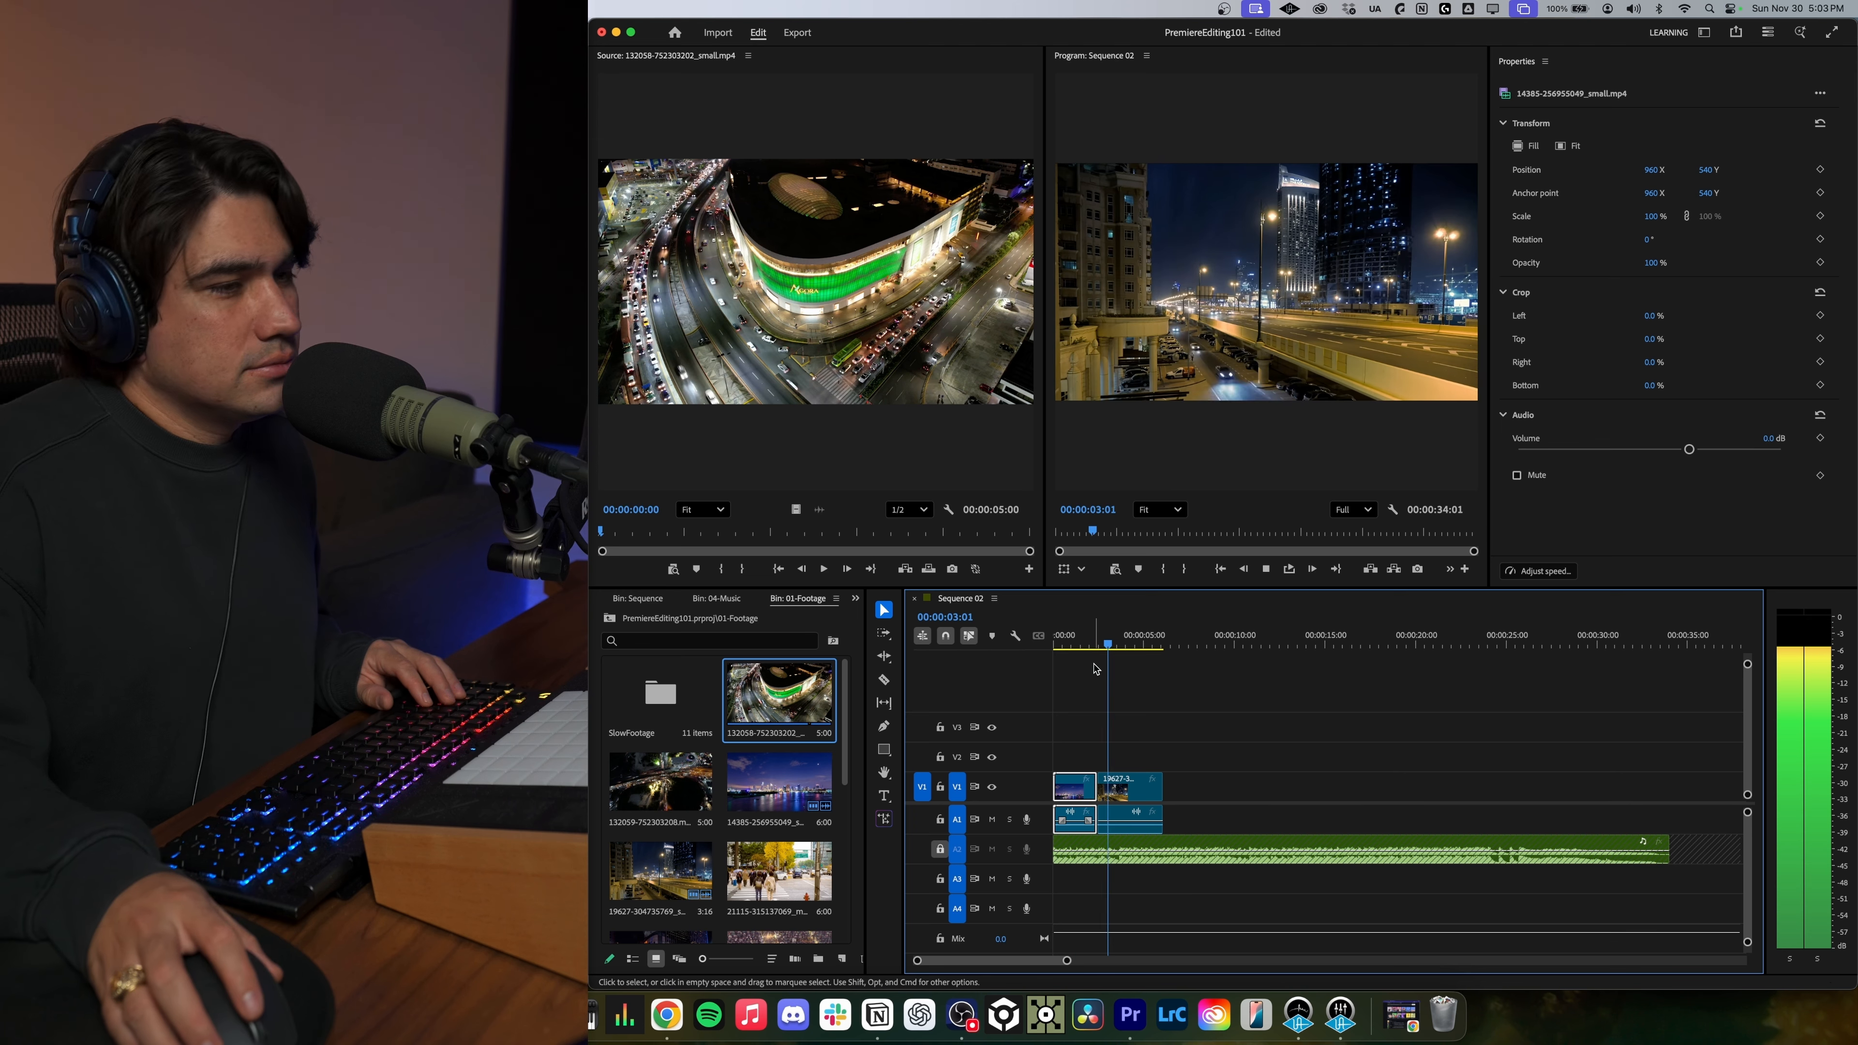
pyautogui.press('space')
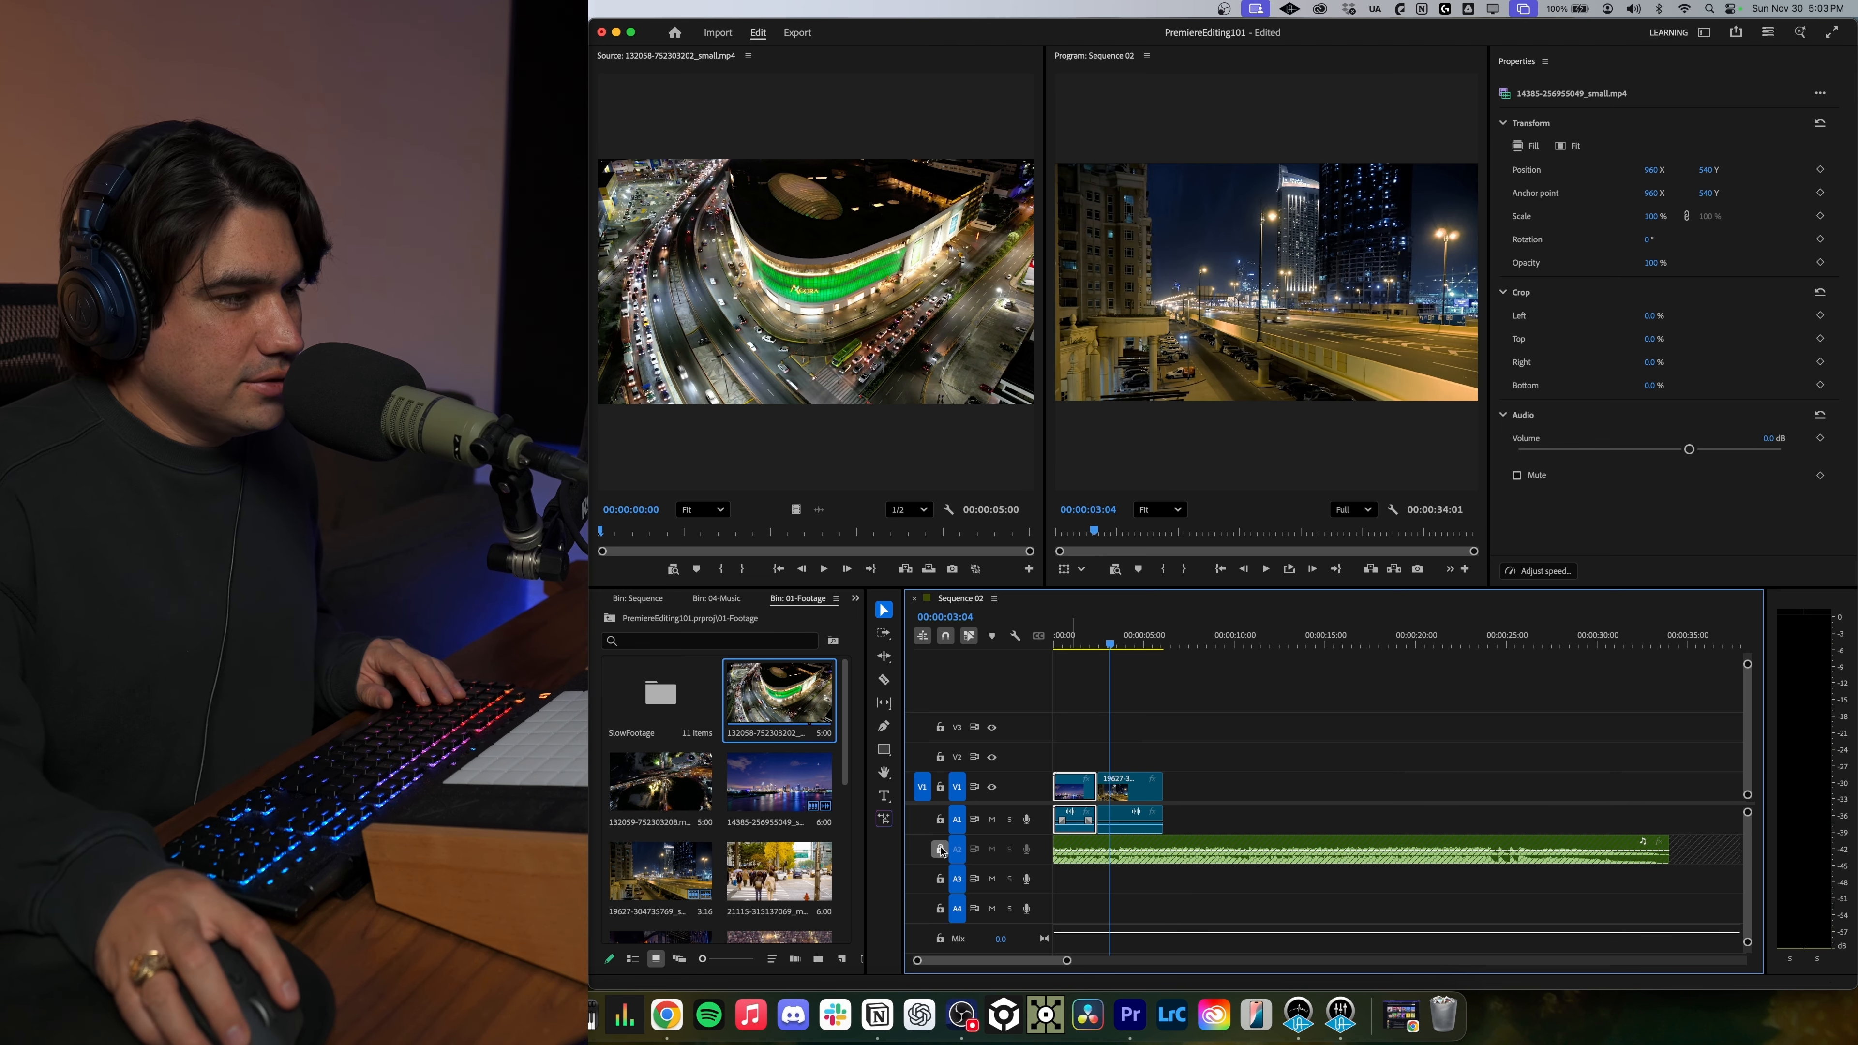
# Play the highway clip up to 00:00:04:21 and ripple trim its end to that point.
pyautogui.click(1138, 788)
pyautogui.press('space')
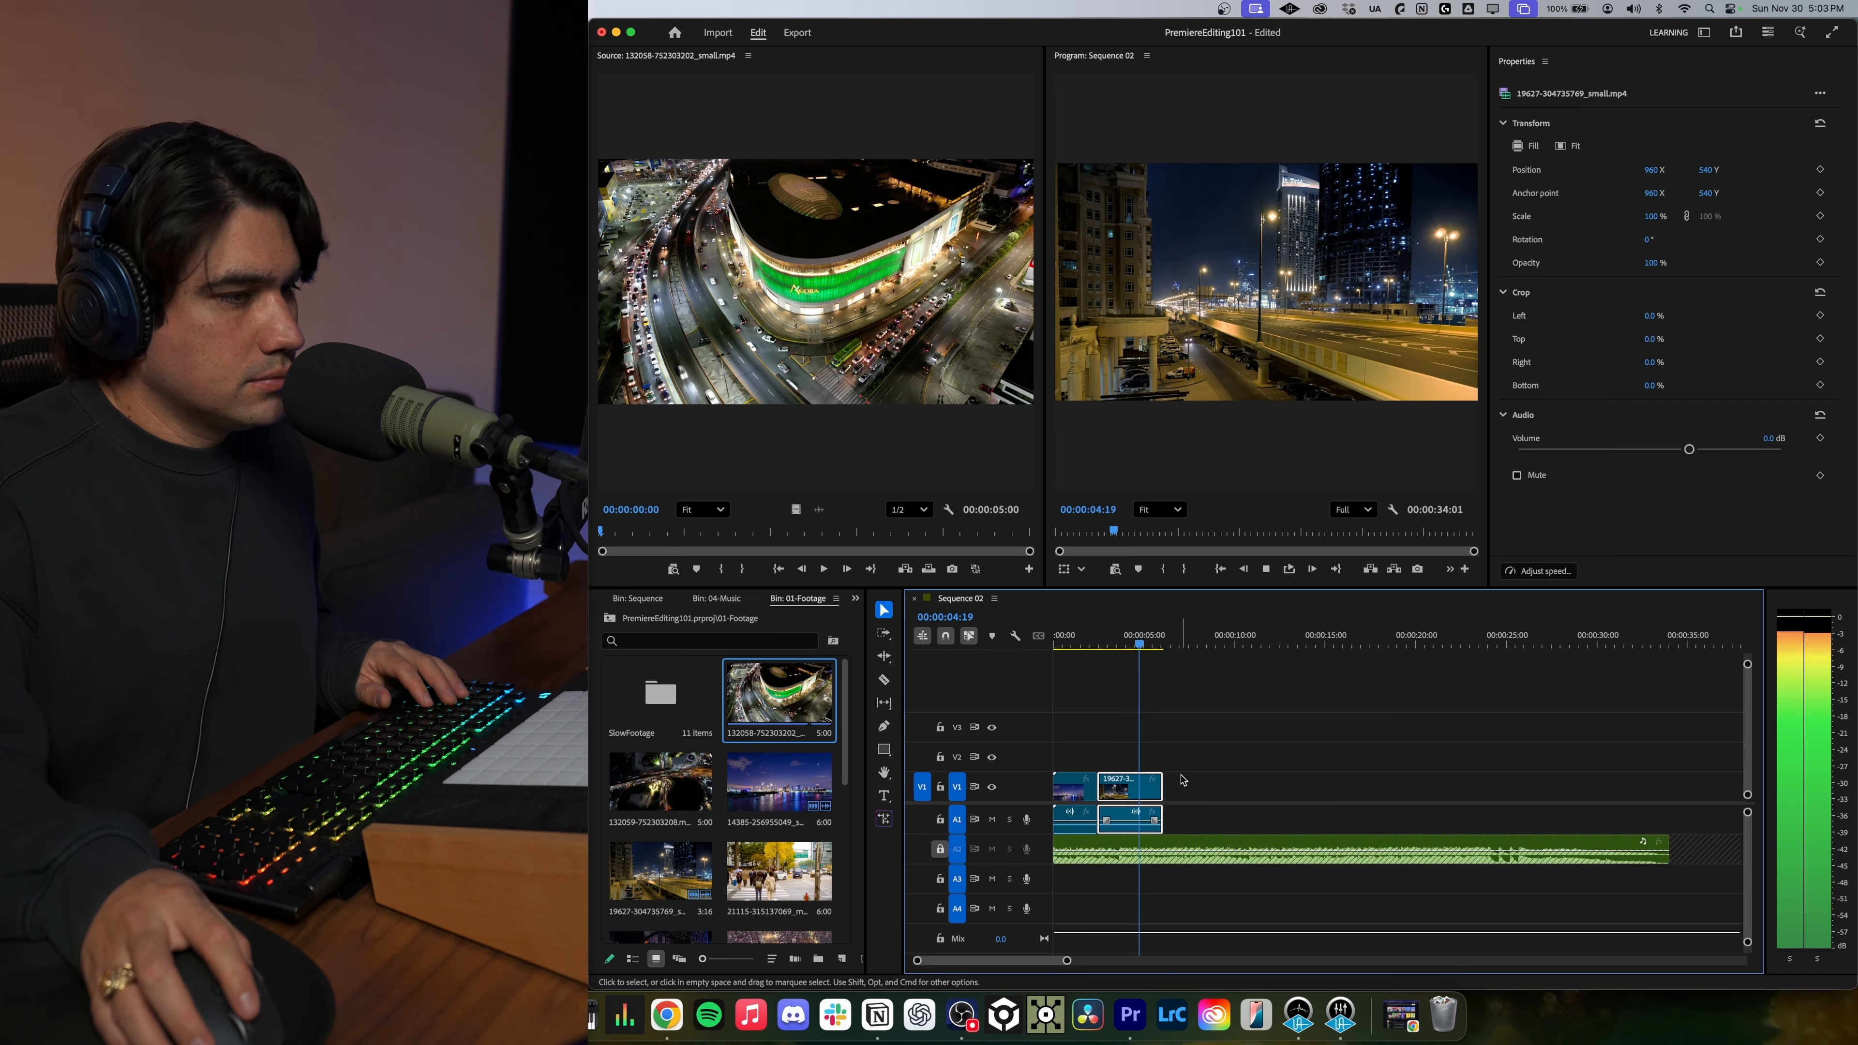
pyautogui.press('space')
pyautogui.press('w')
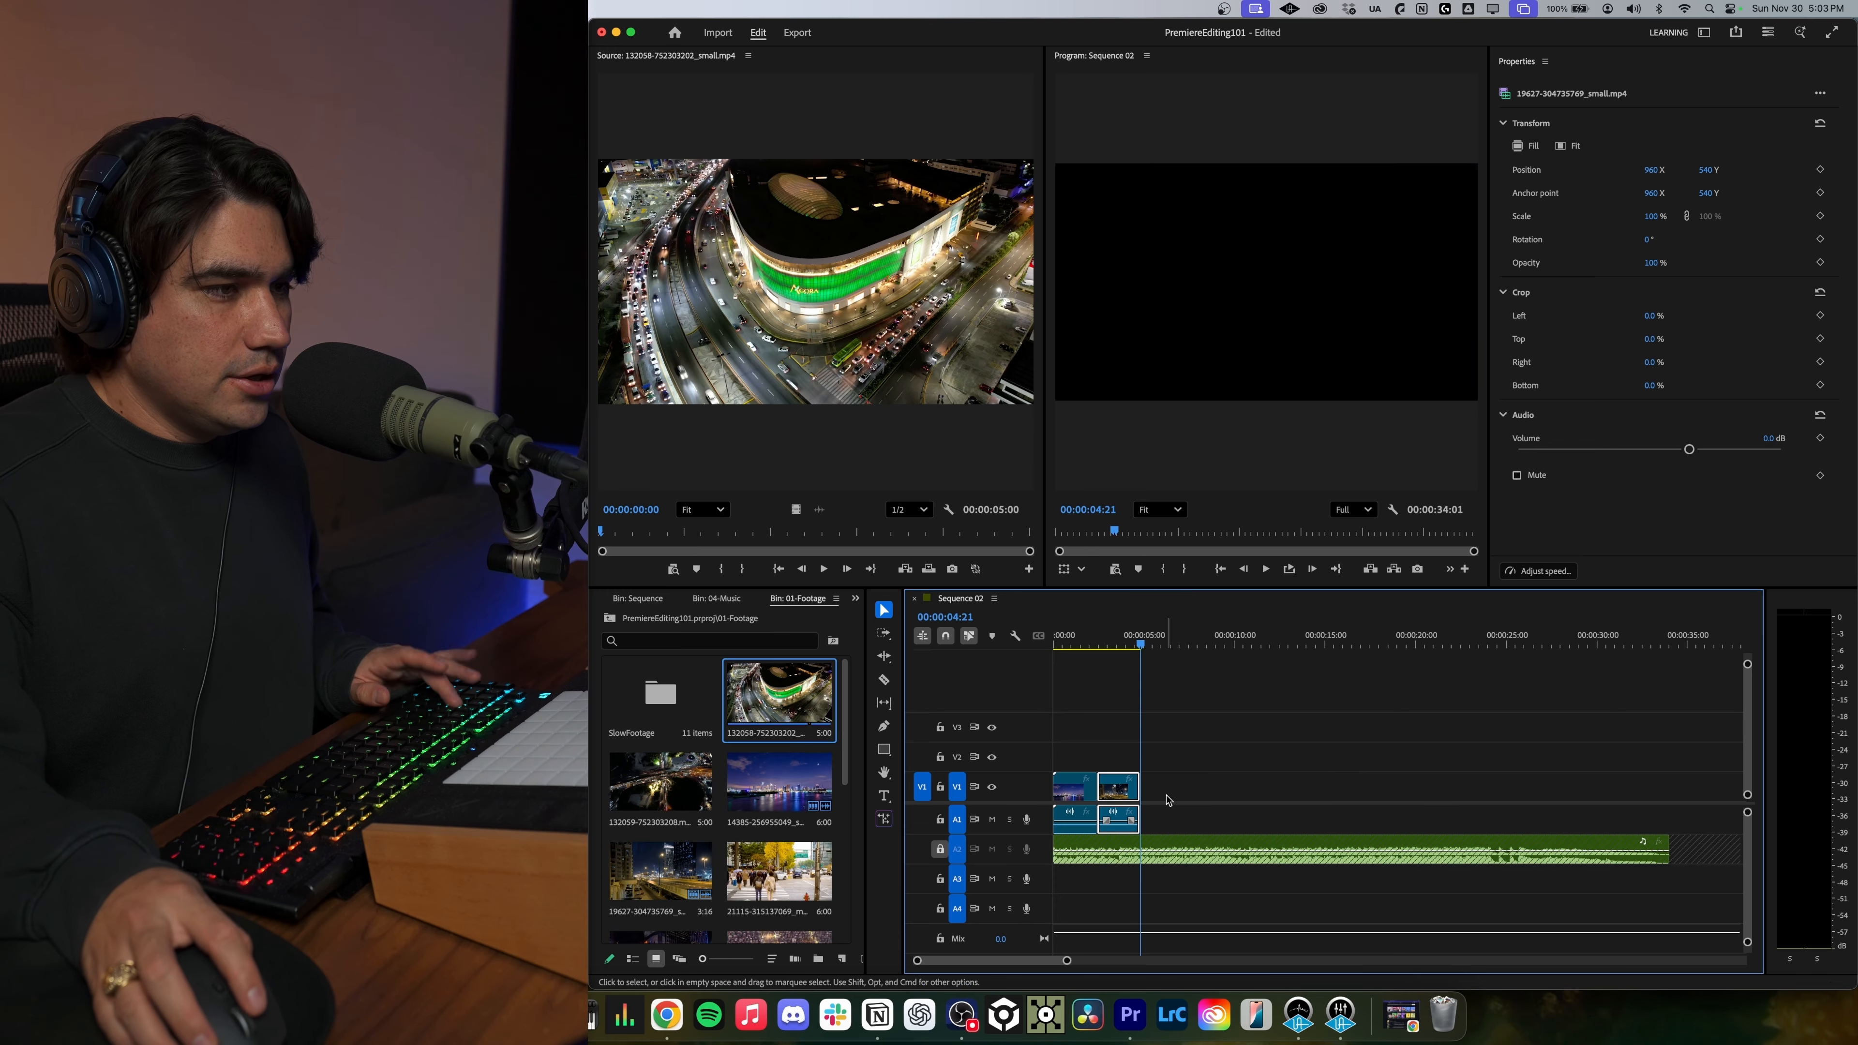
pyautogui.press('space')
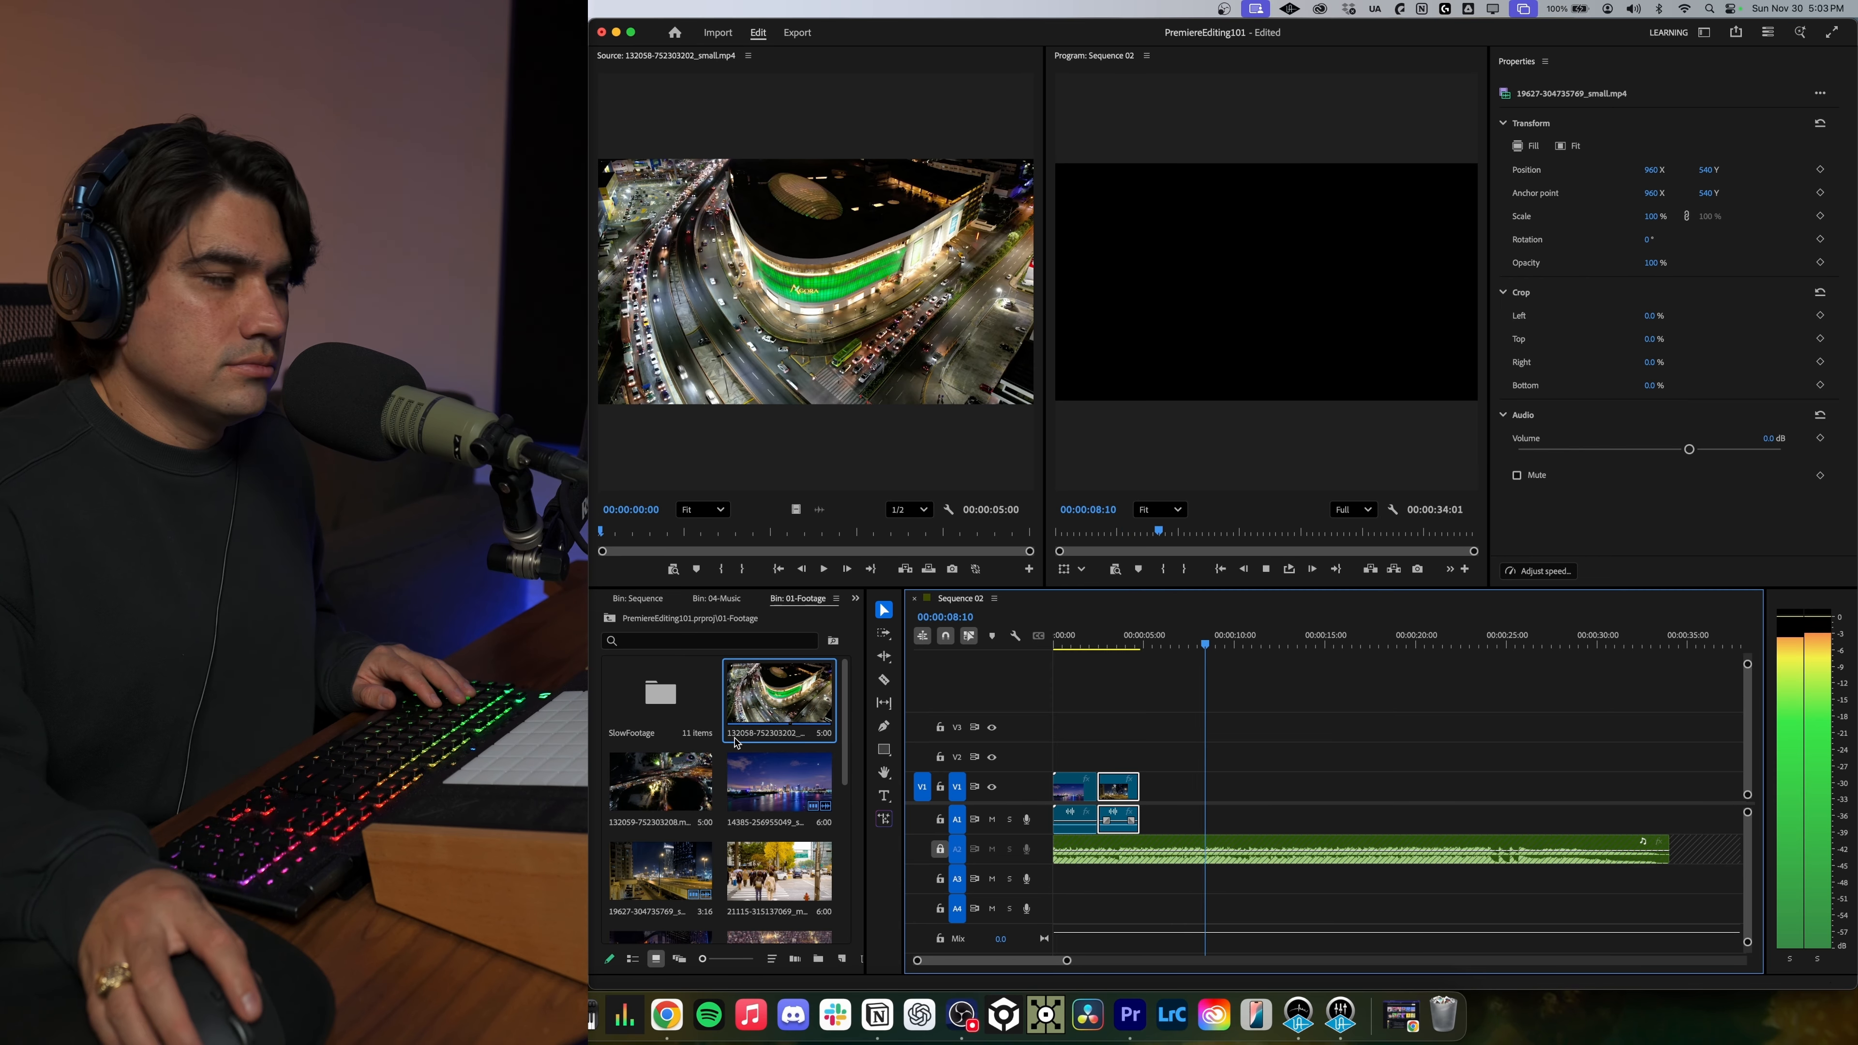
pyautogui.press('space')
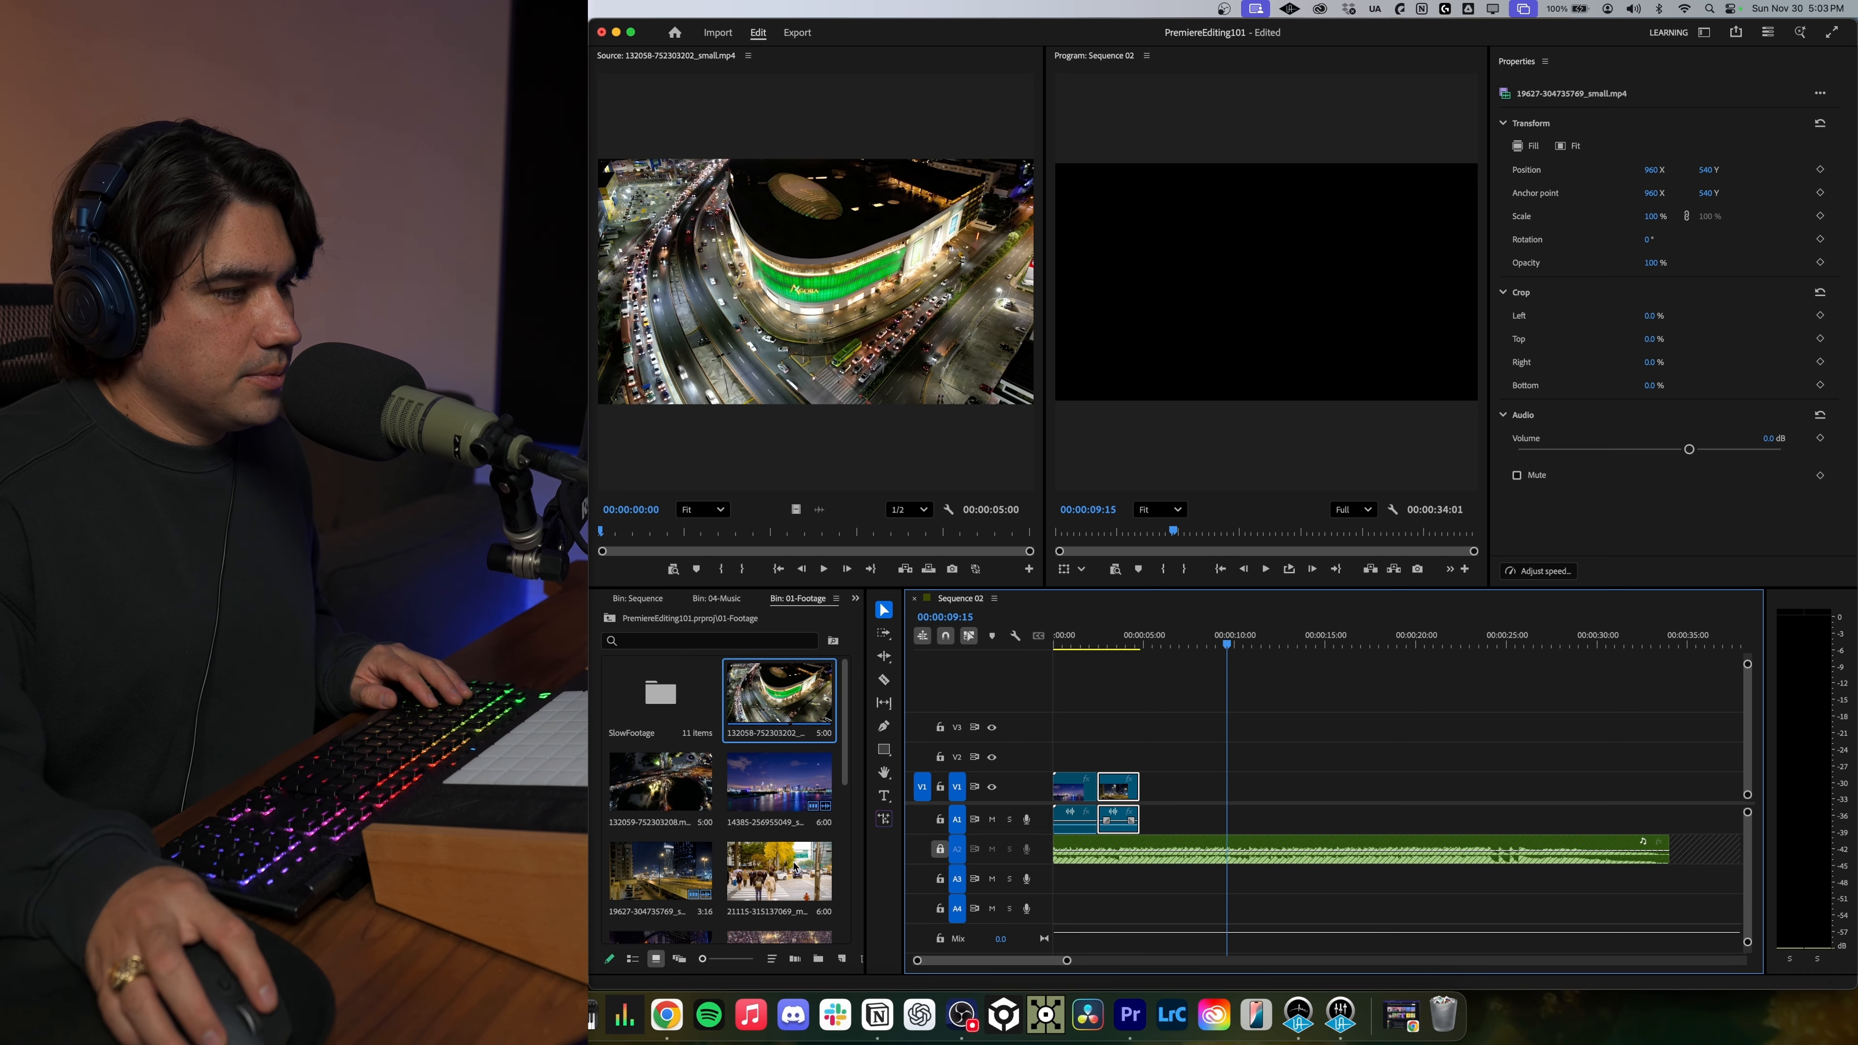
pyautogui.scroll(-4, 796, 863)
pyautogui.moveTo(661, 787); pyautogui.dragTo(1147, 798)
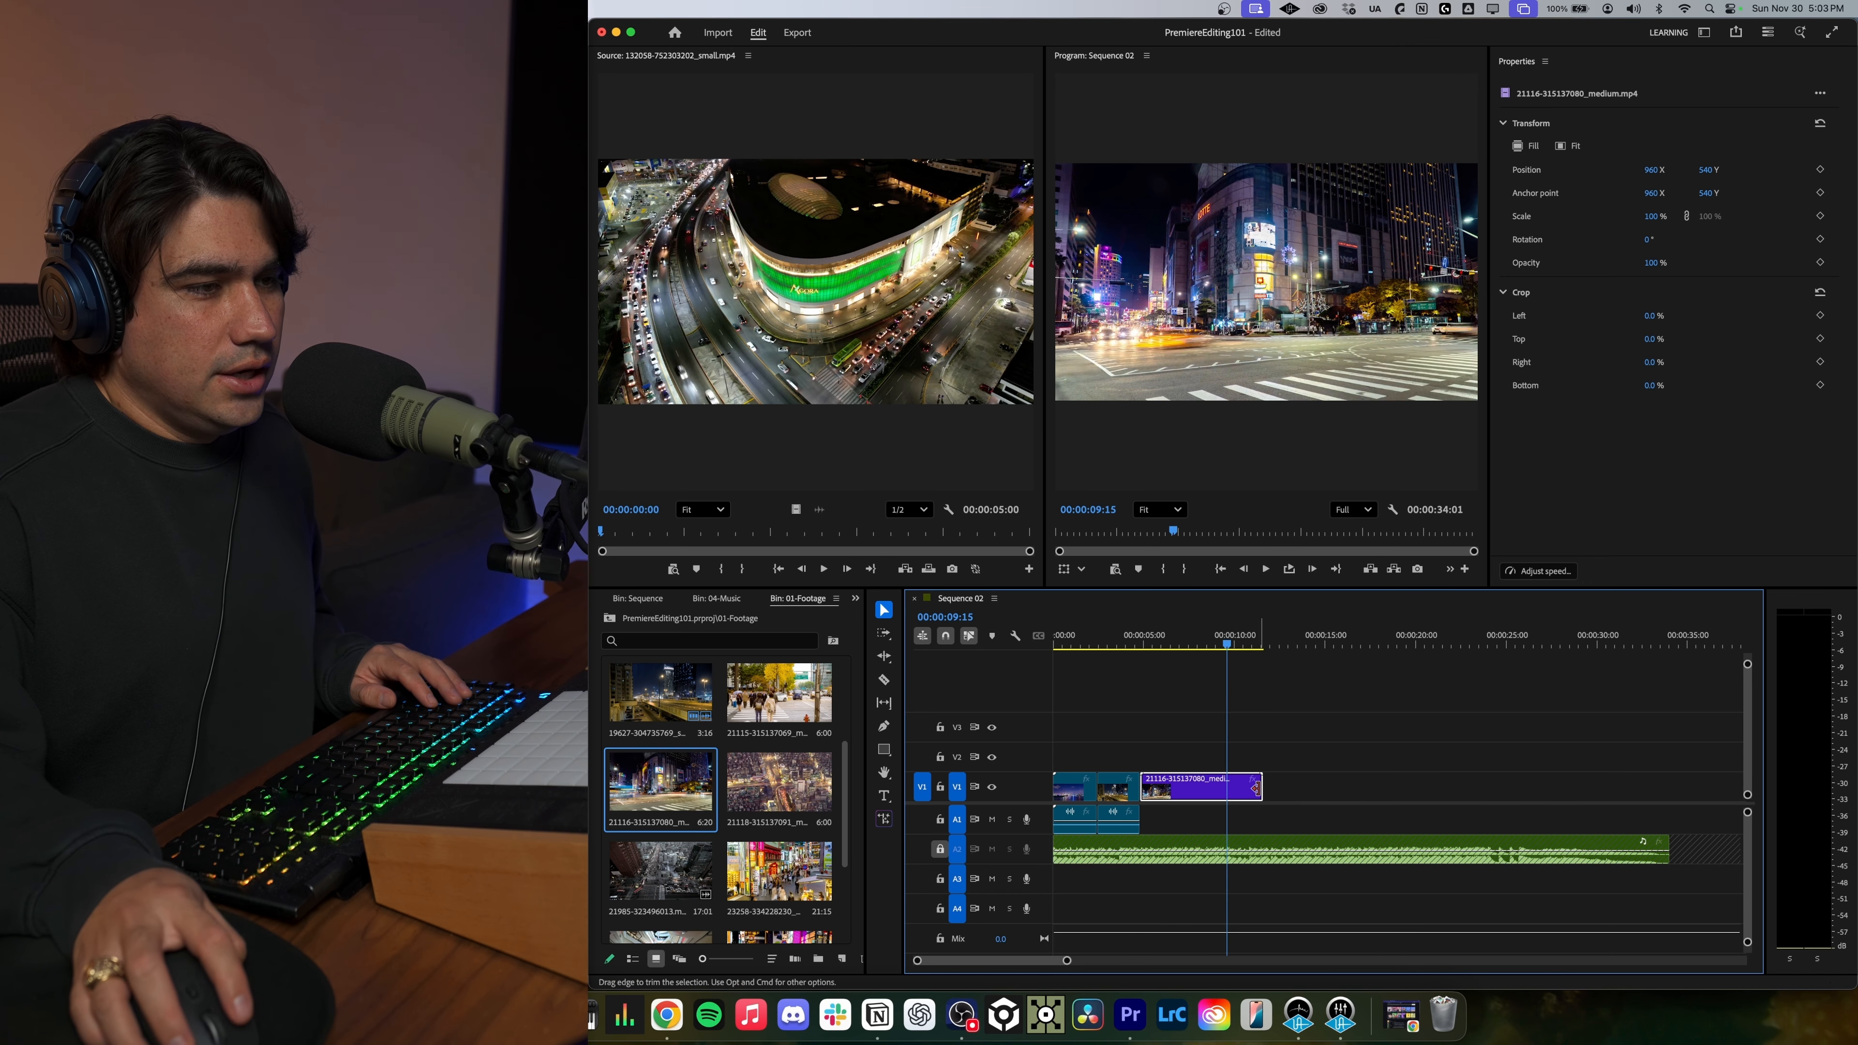
pyautogui.moveTo(1255, 789); pyautogui.dragTo(1218, 787)
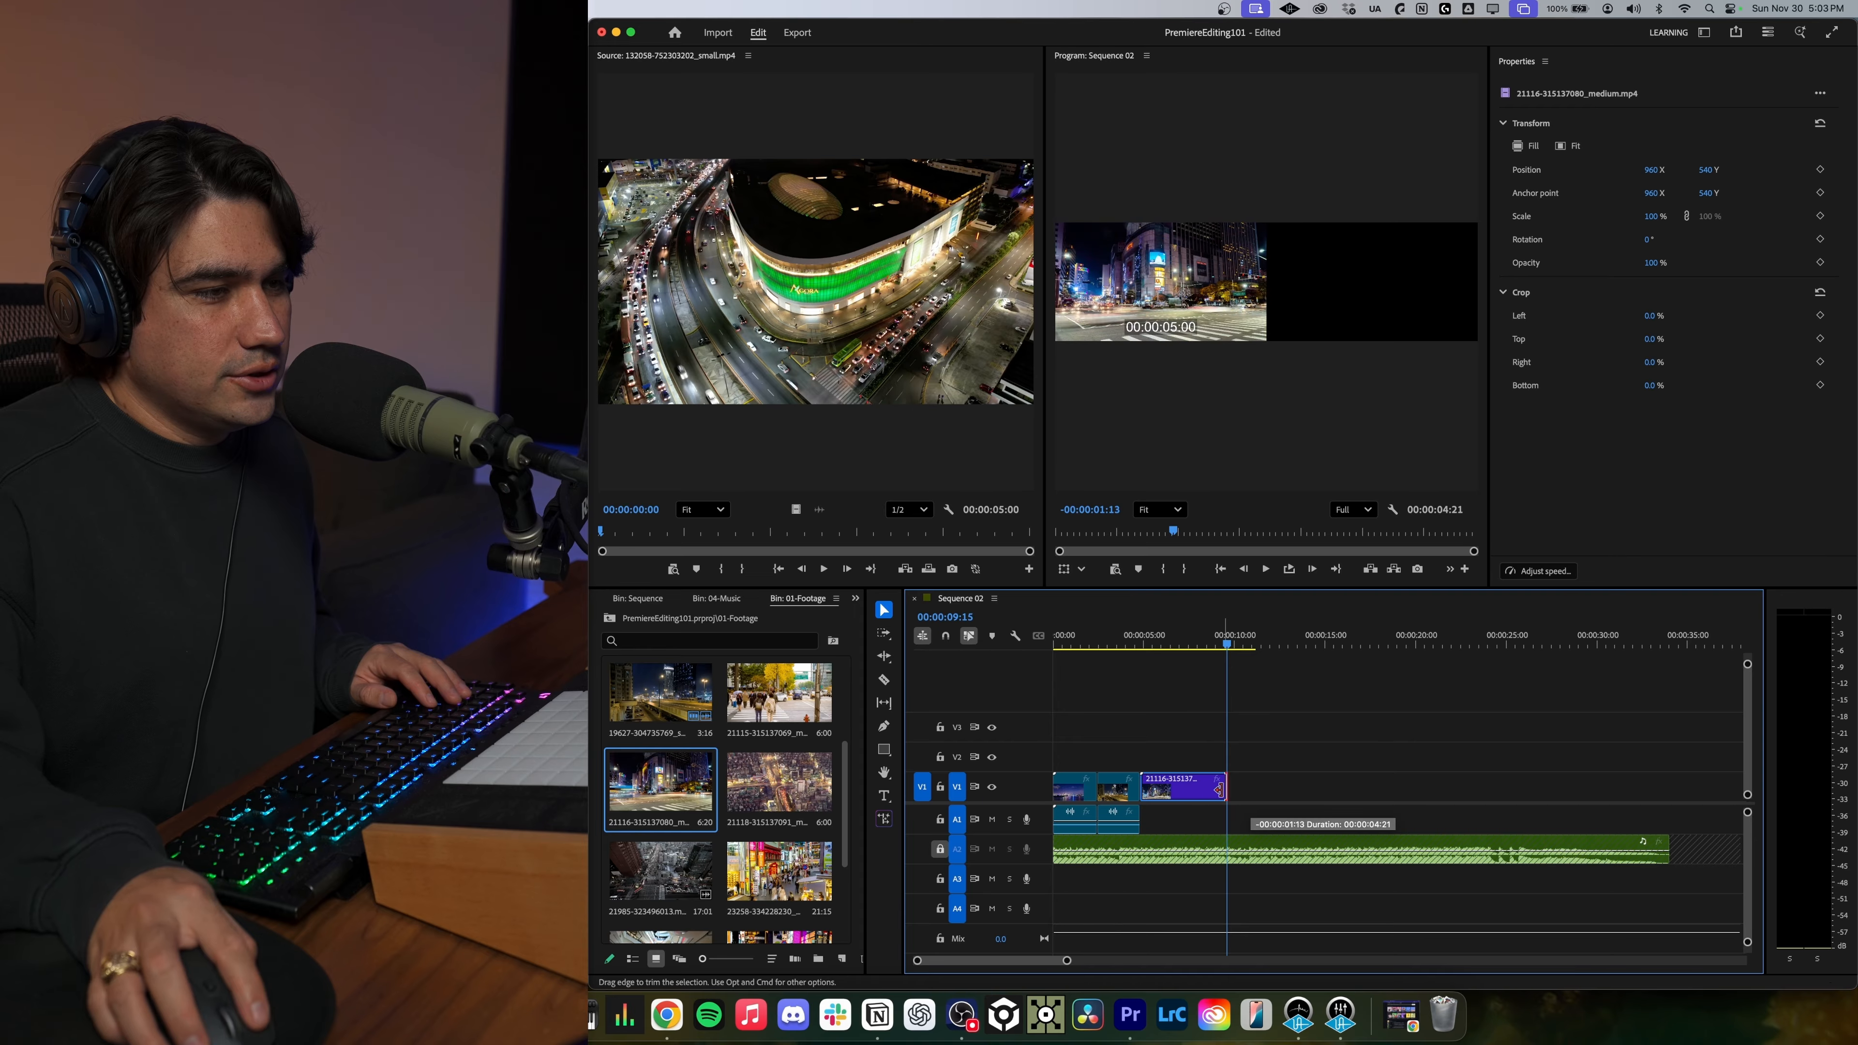
pyautogui.moveTo(1208, 788); pyautogui.dragTo(1222, 788)
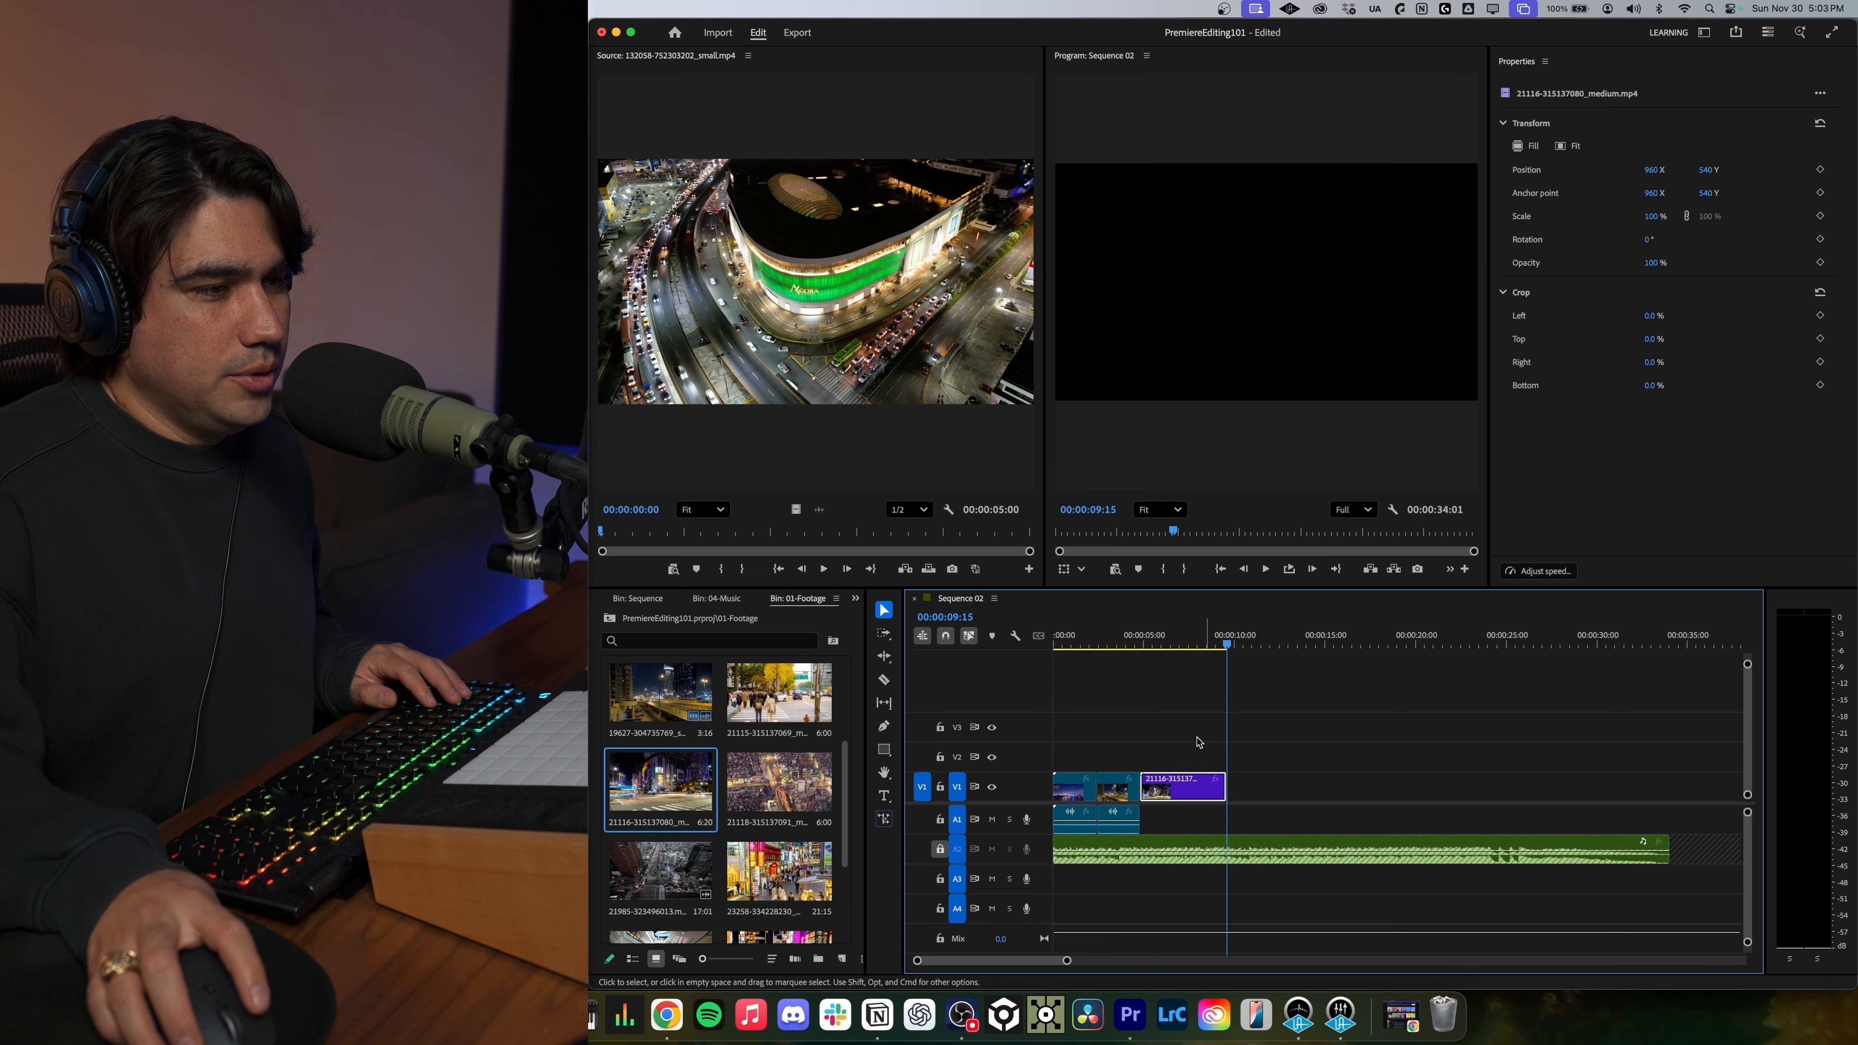
# Play back the trimmed 21116 clip, and replay the edit from shortly before its start up to 00:00:09:15.
pyautogui.click(1192, 635)
pyautogui.press('space')
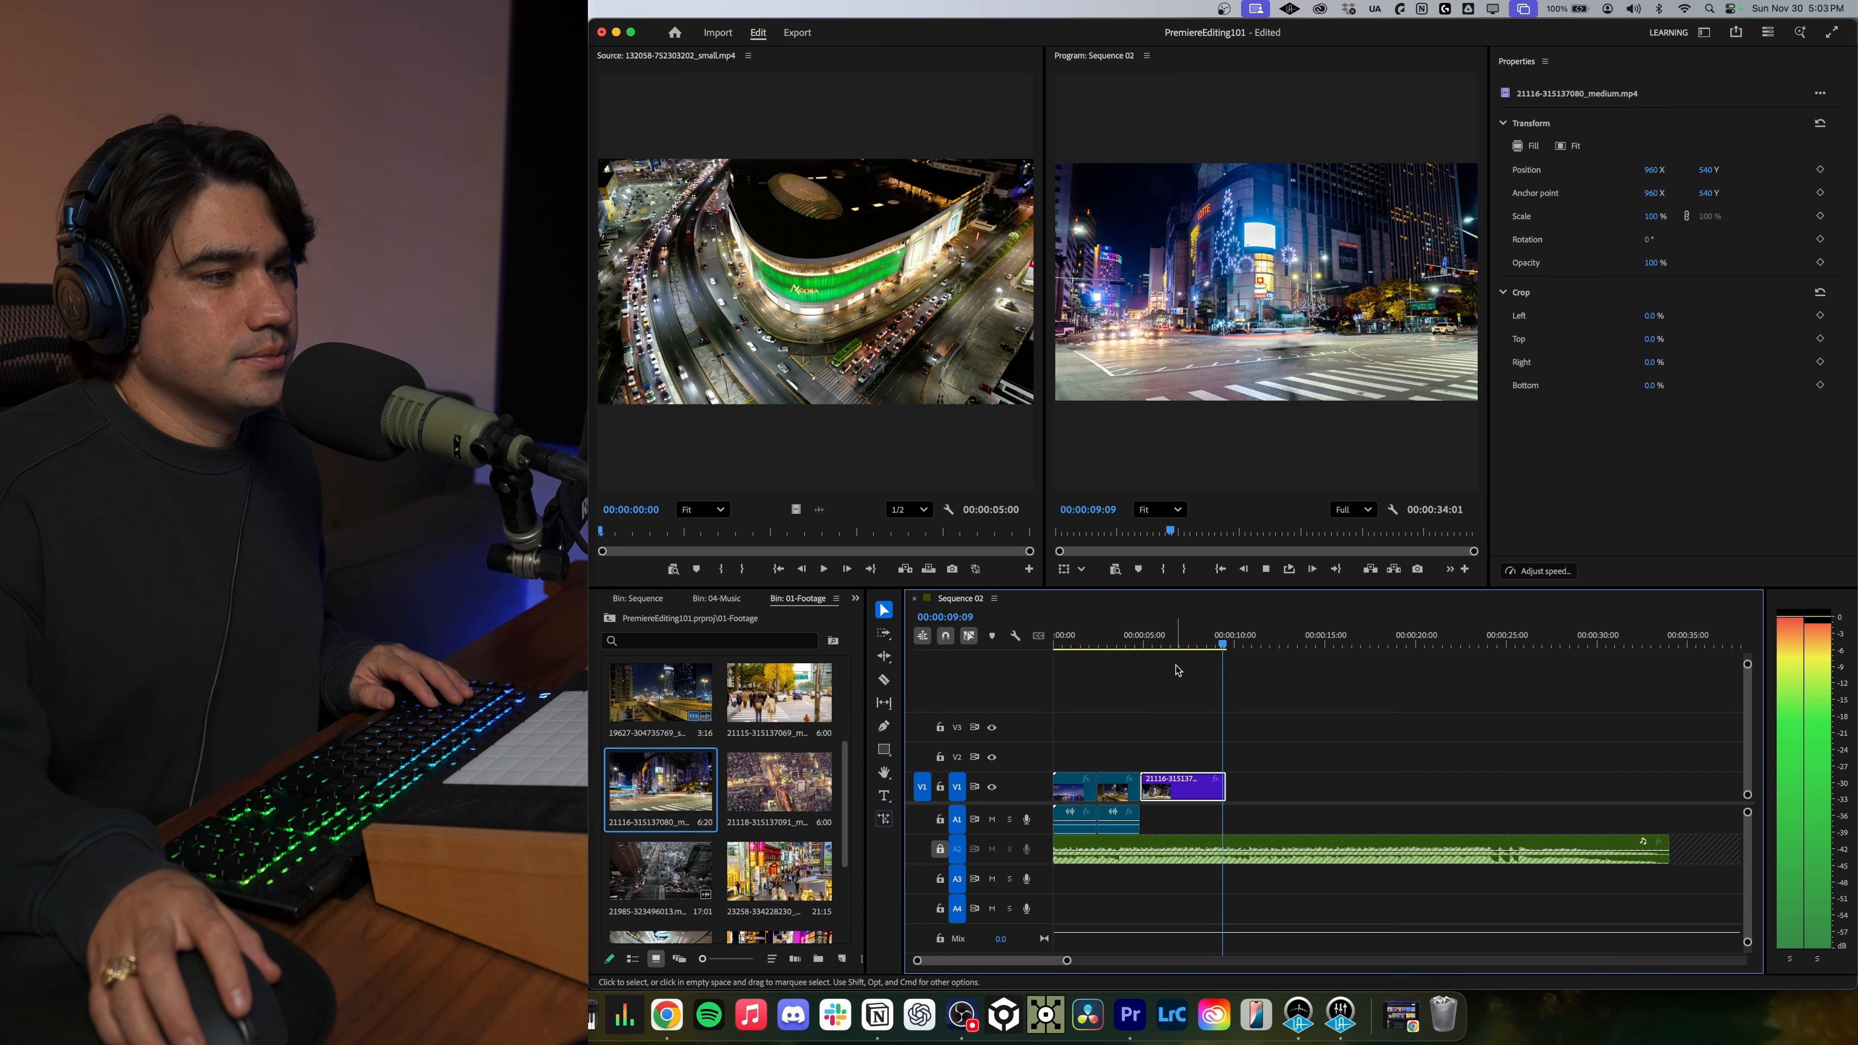
pyautogui.press('space')
pyautogui.click(1129, 641)
pyautogui.press('space')
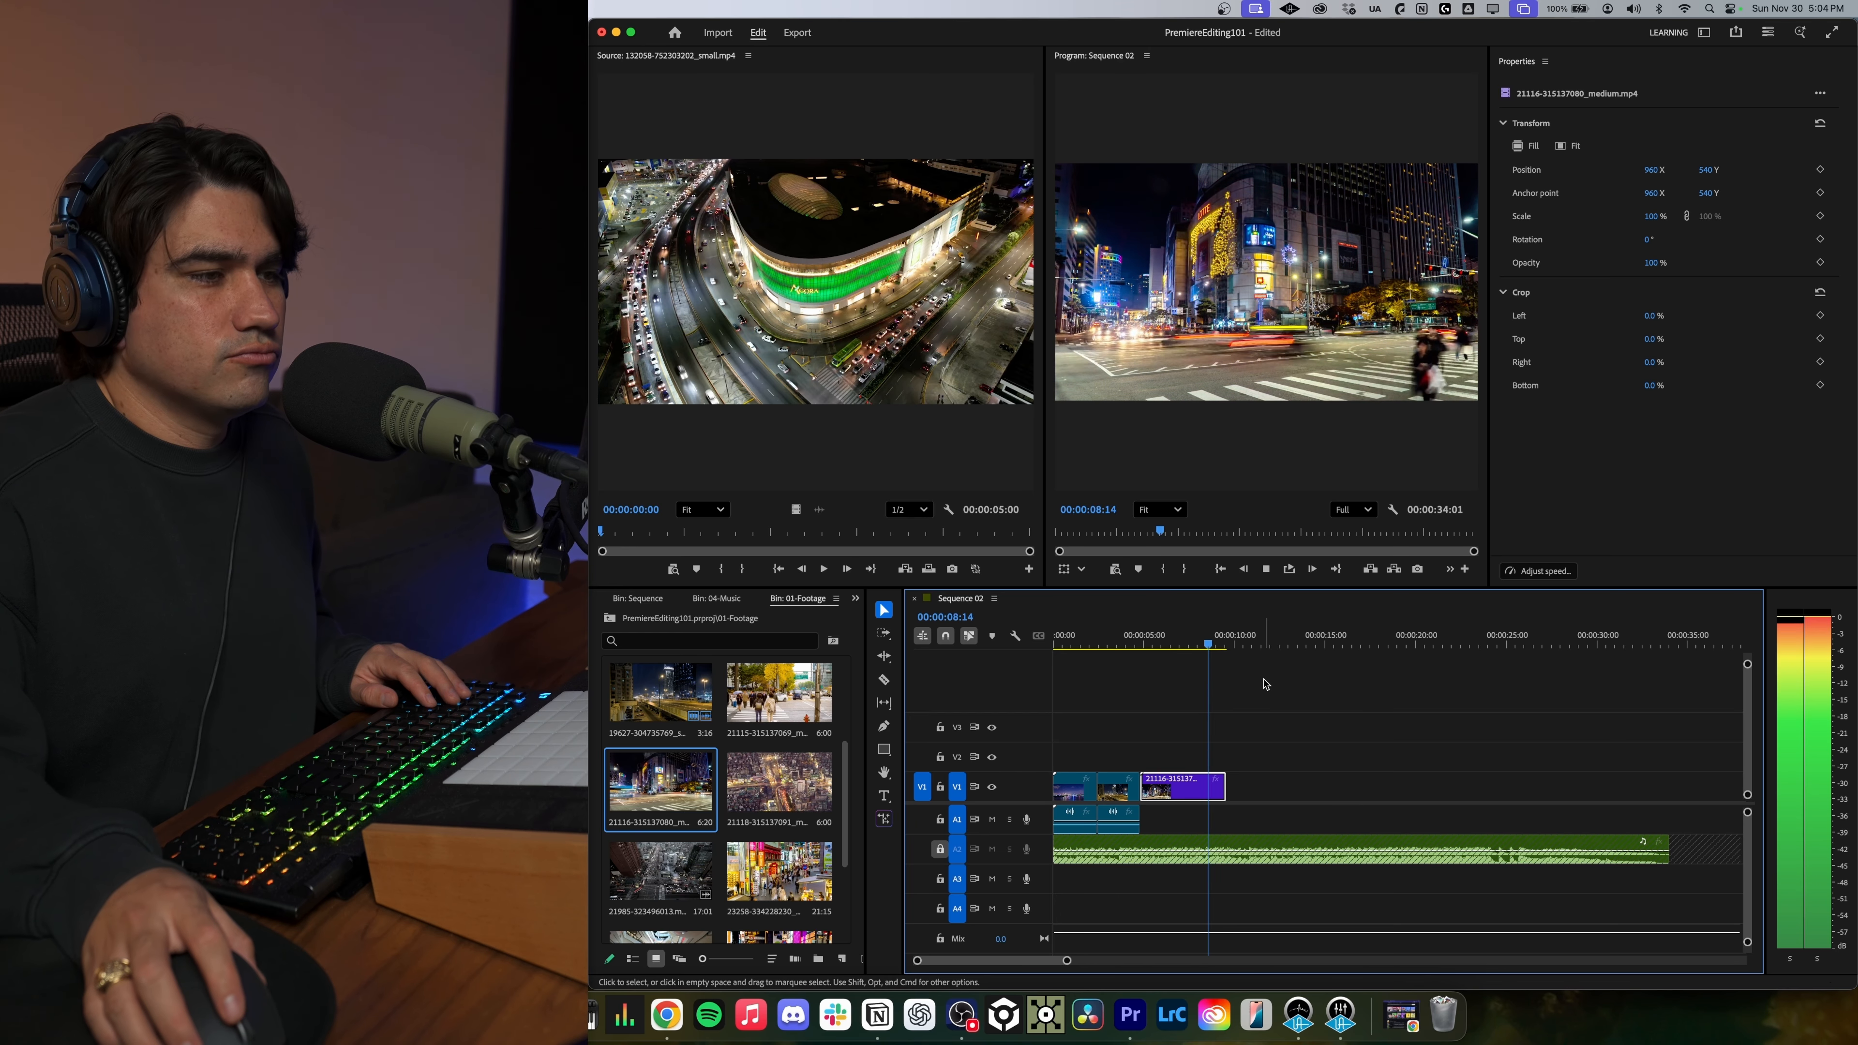
pyautogui.press('space')
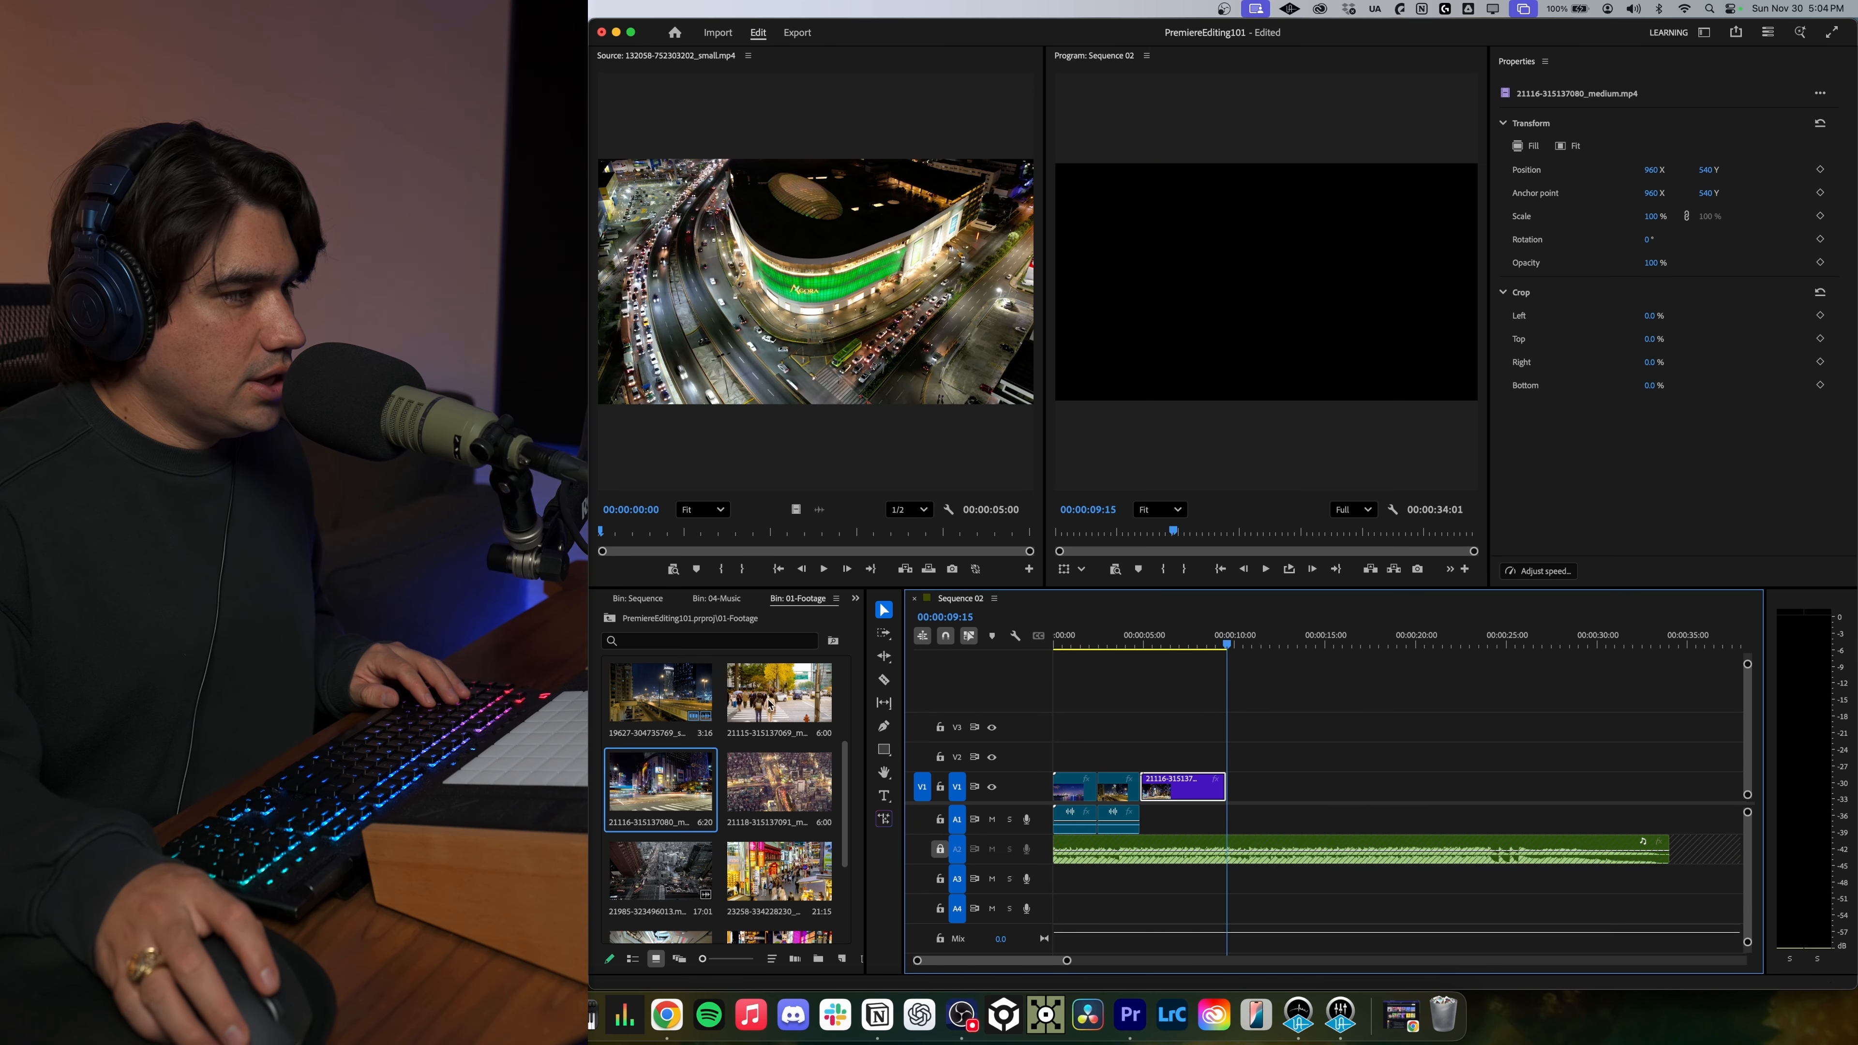
pyautogui.scroll(-4, 768, 756)
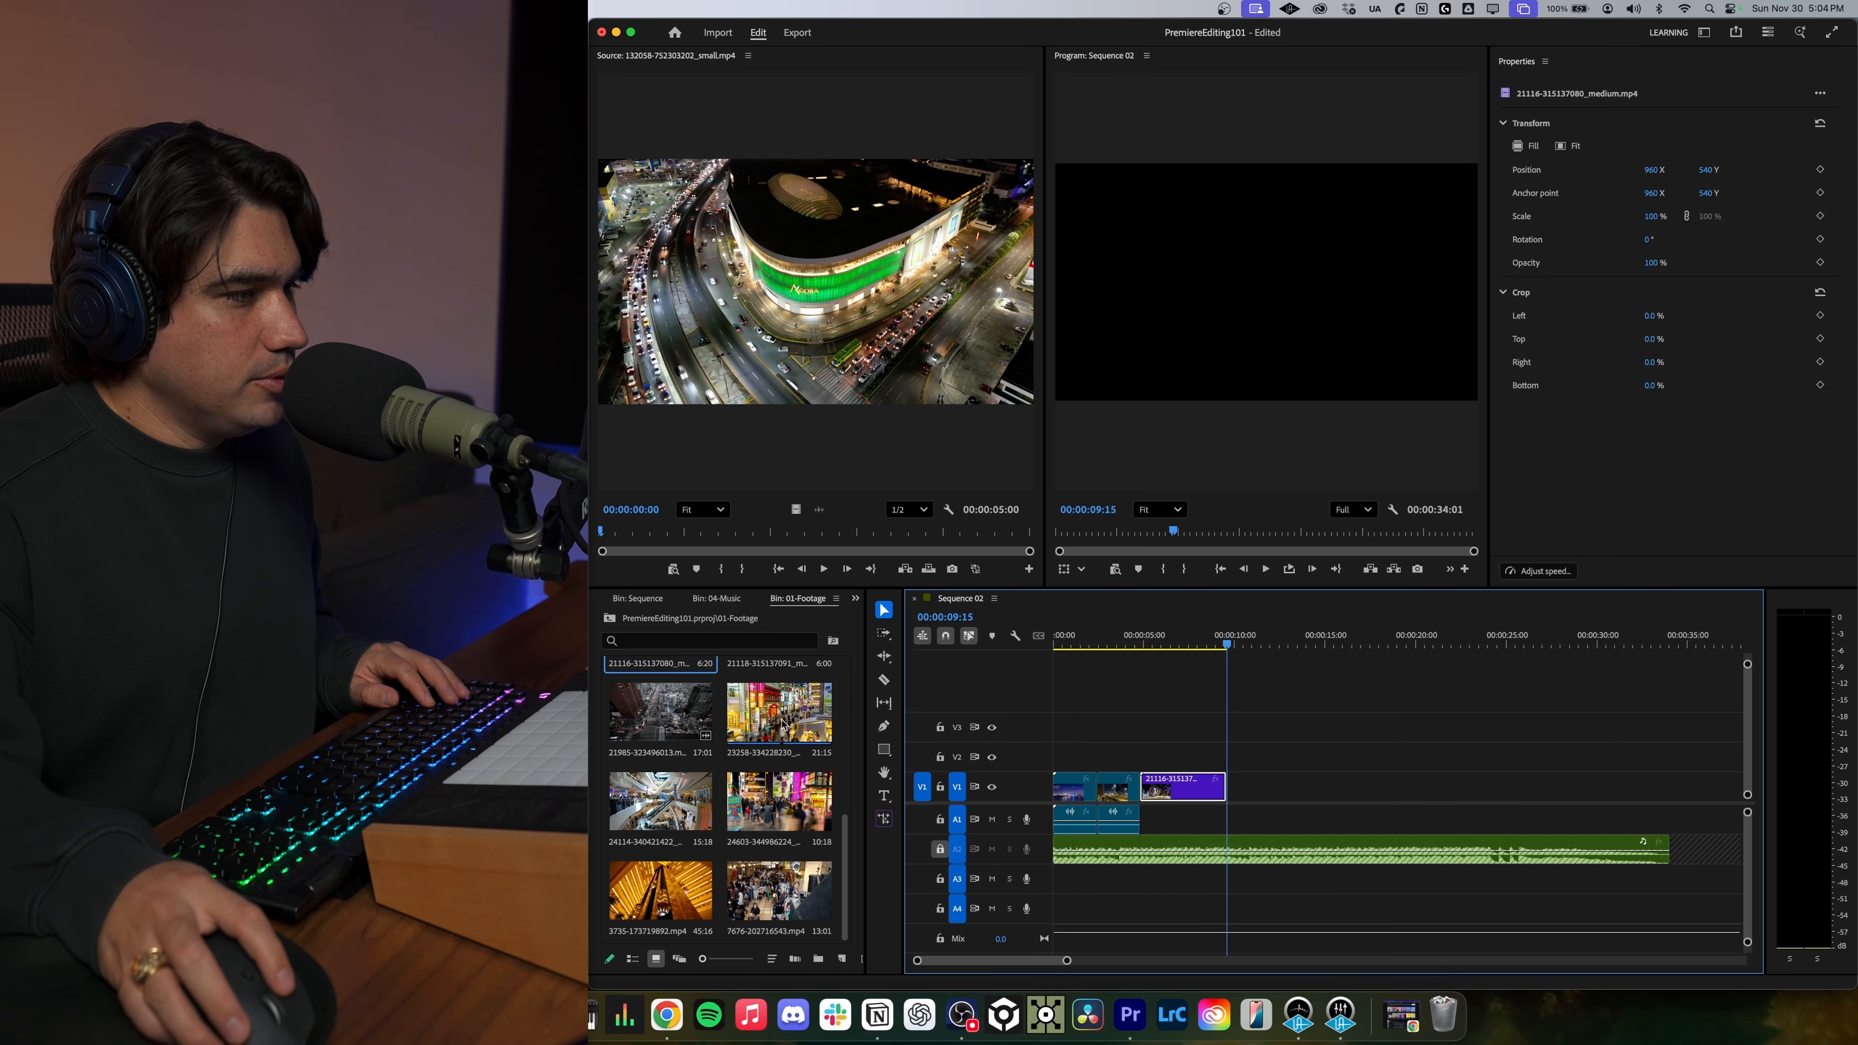
pyautogui.click(1122, 642)
pyautogui.click(1177, 643)
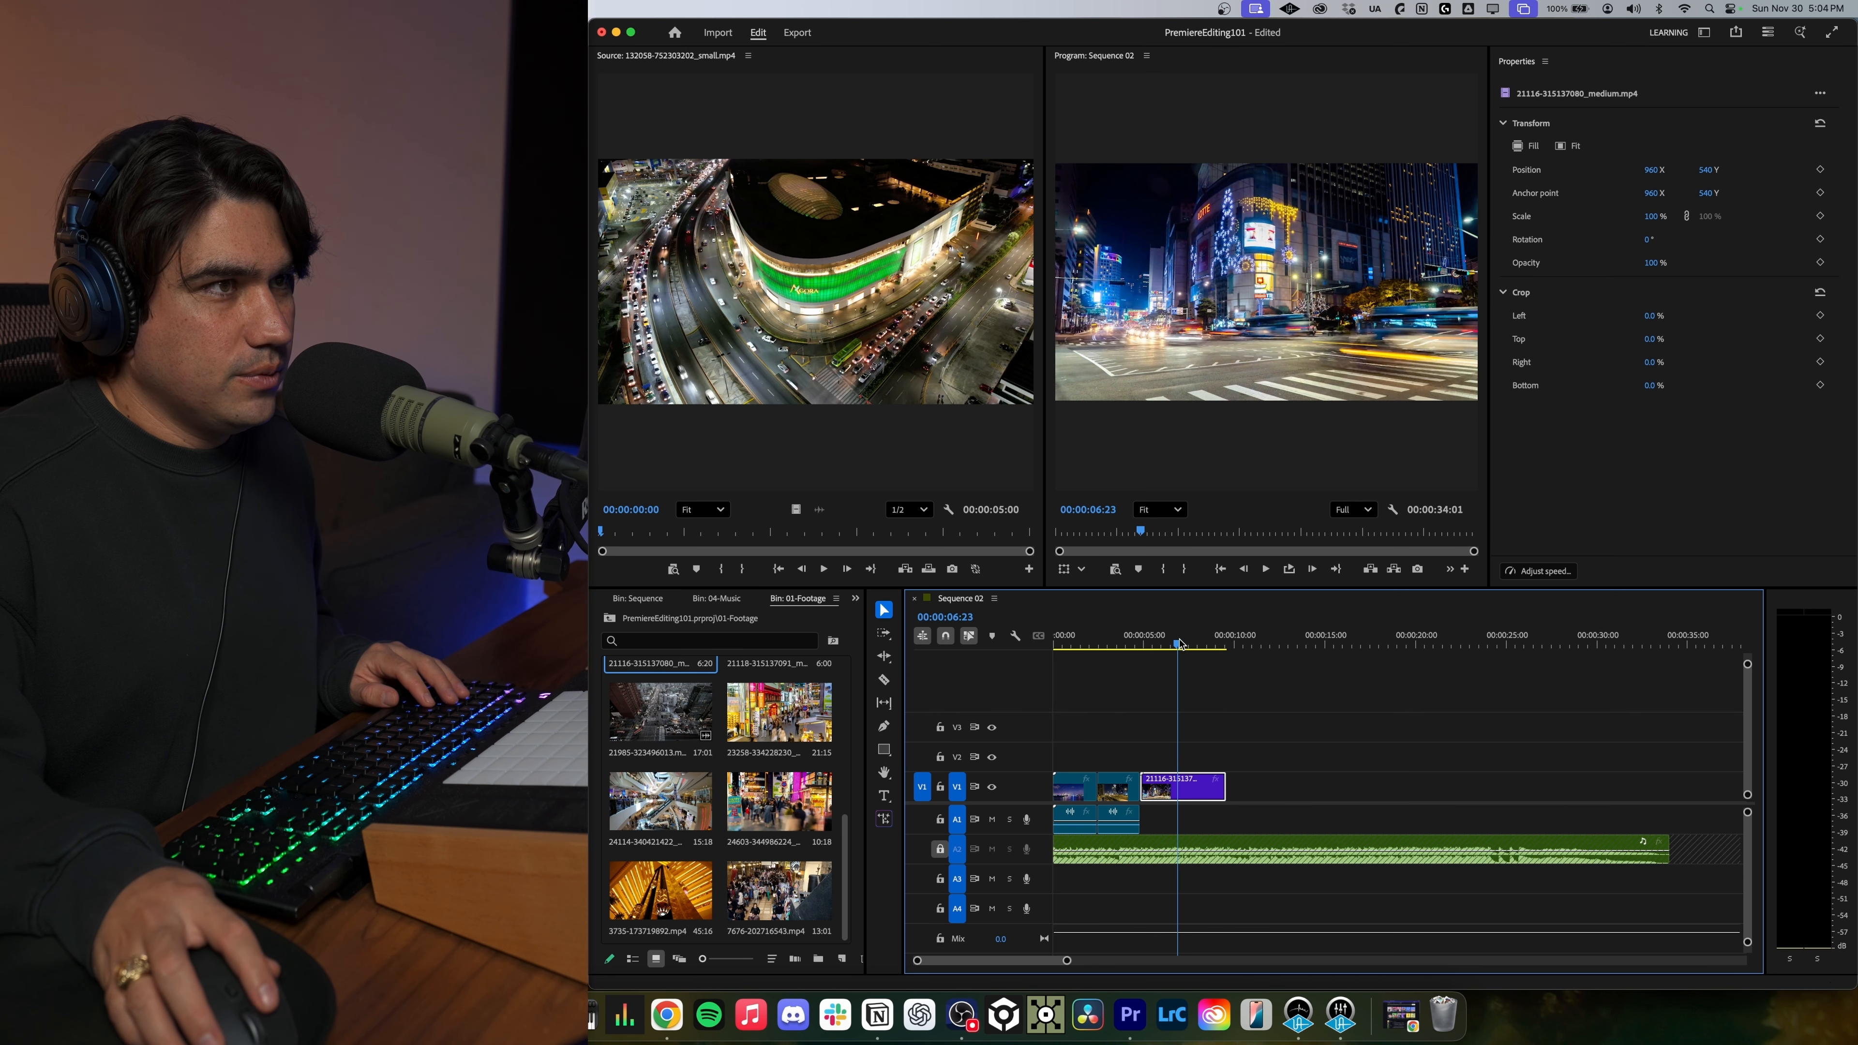
pyautogui.click(731, 820)
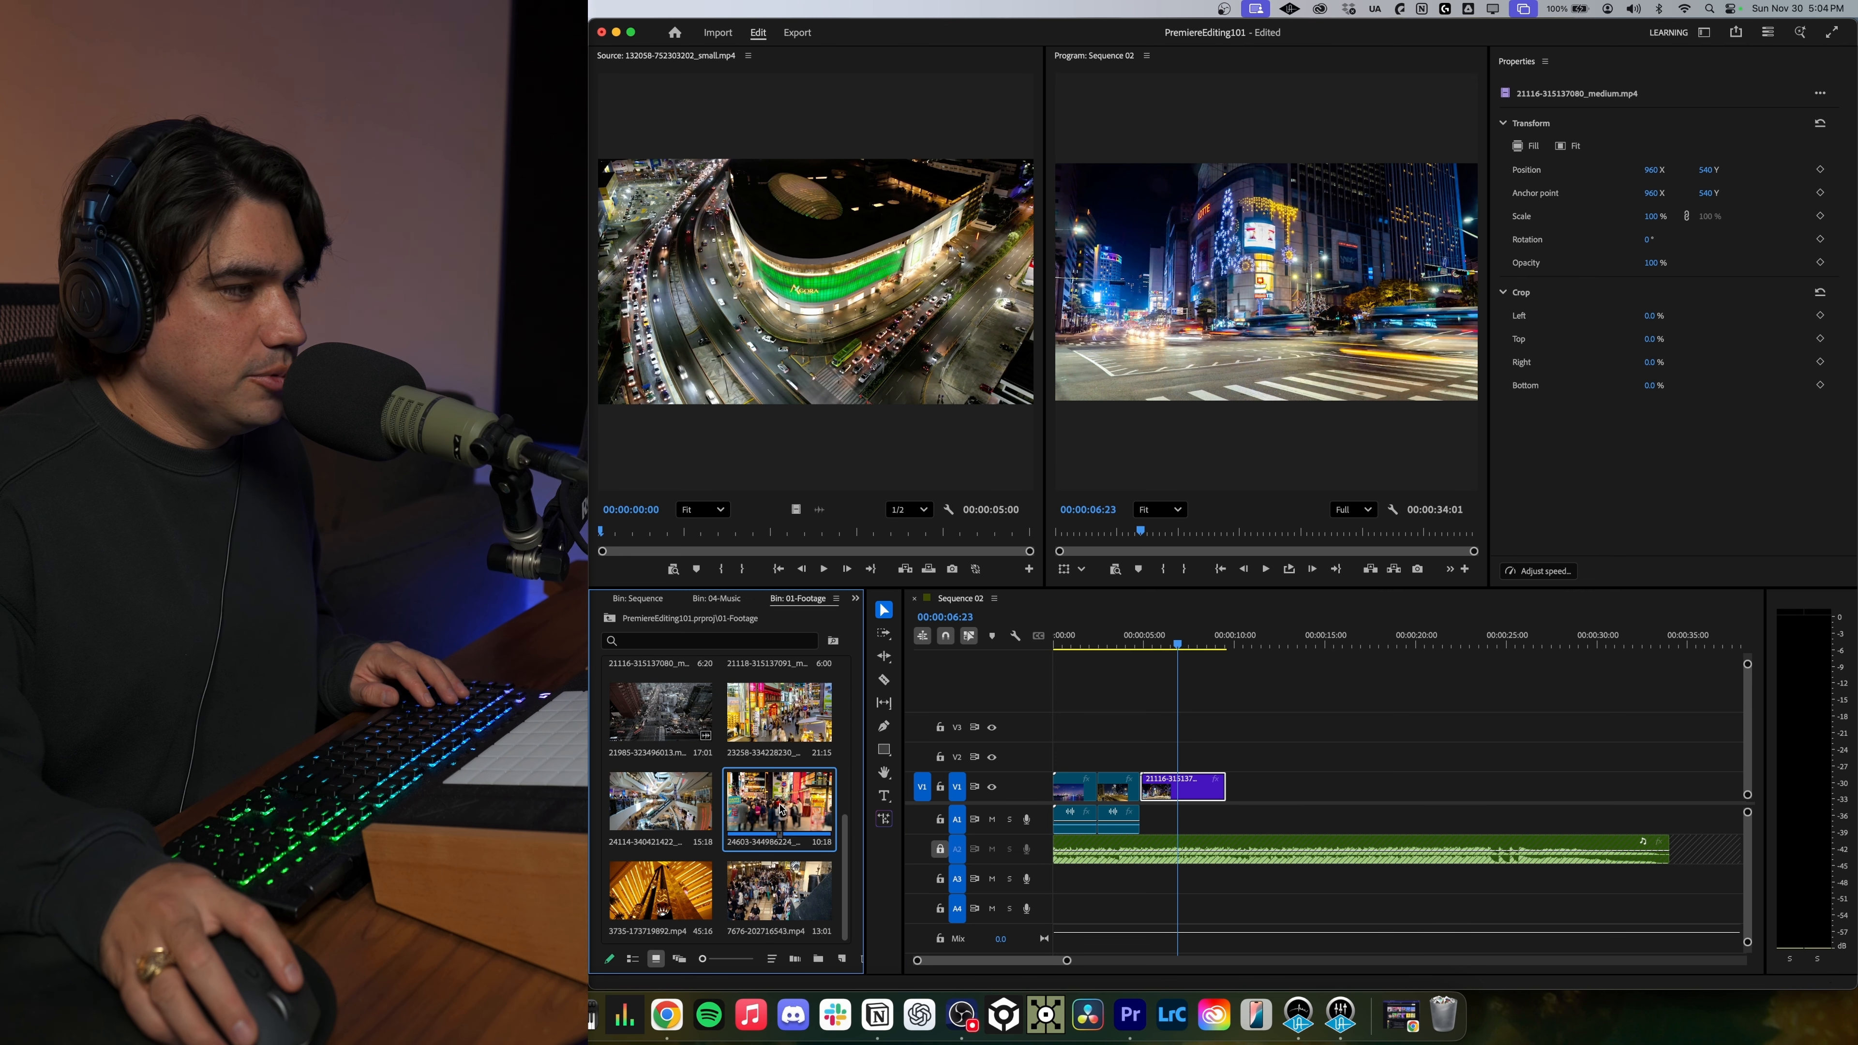
pyautogui.click(1131, 643)
pyautogui.moveTo(779, 805); pyautogui.dragTo(1101, 750)
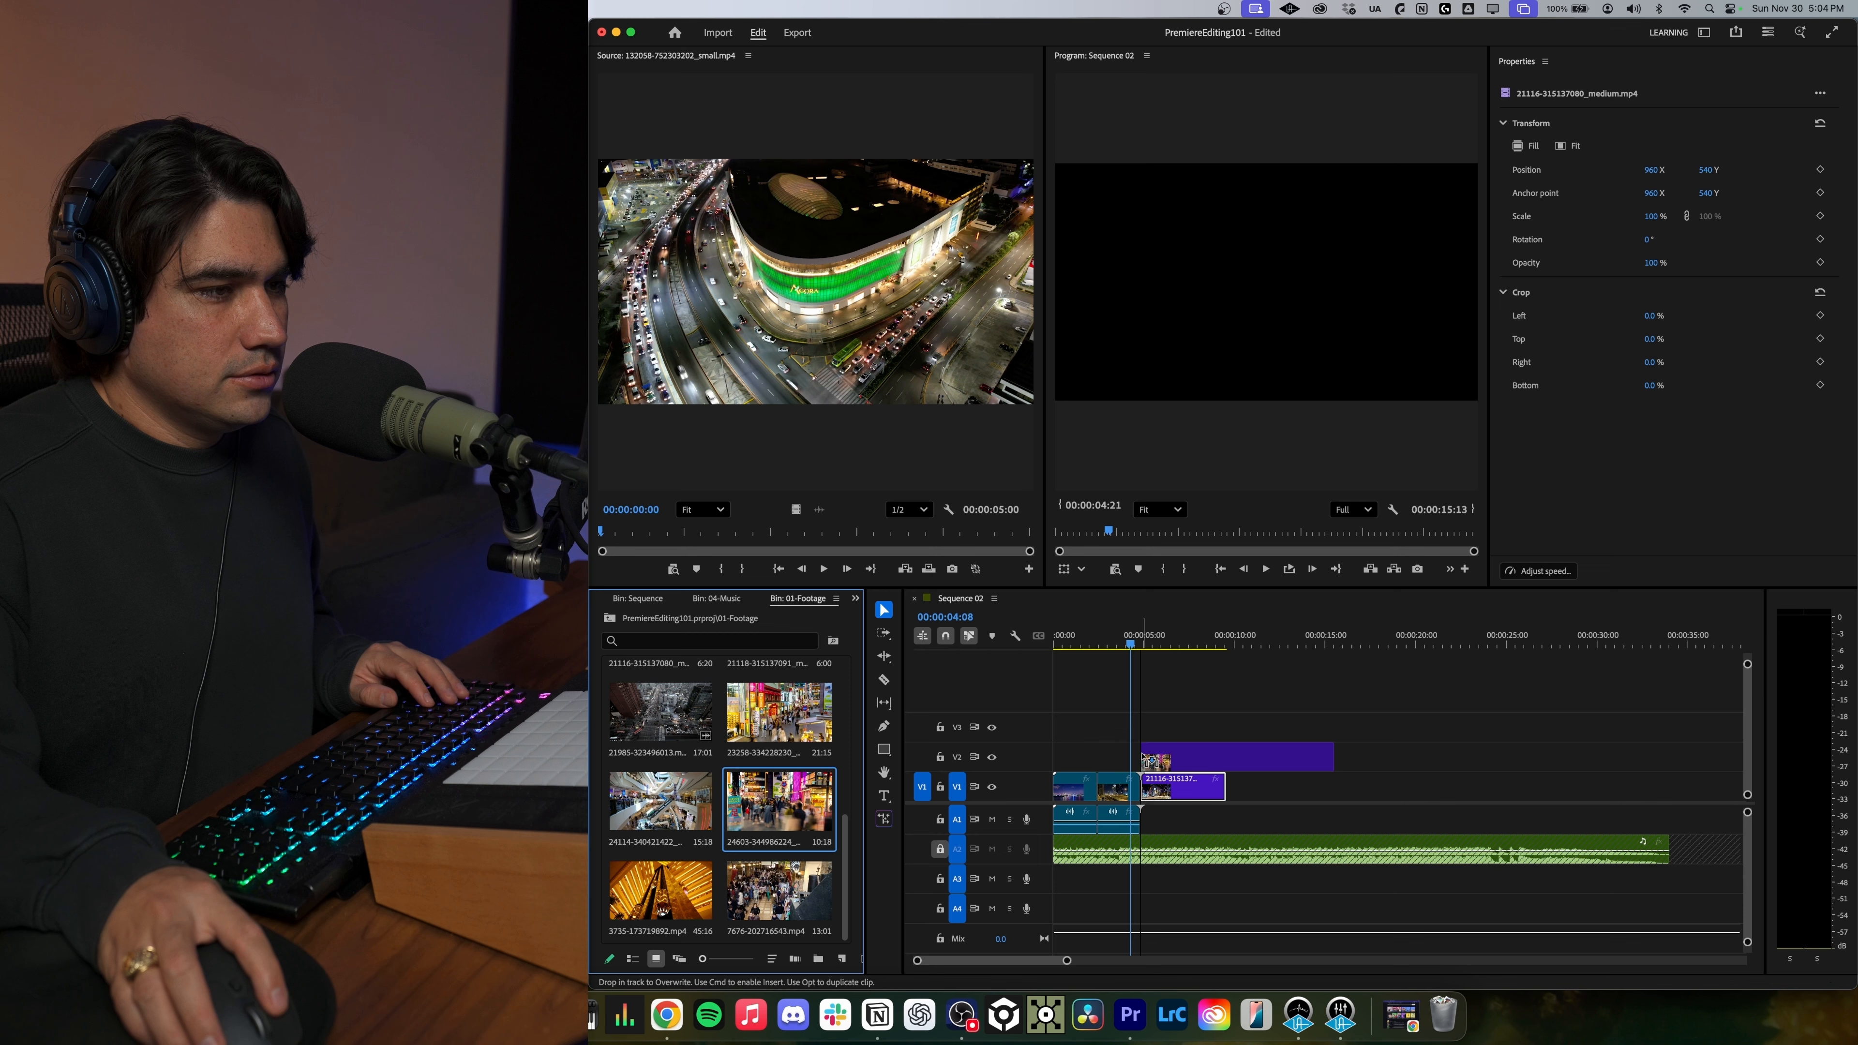
pyautogui.moveTo(1142, 758); pyautogui.dragTo(1143, 758)
# Play the V2 crowd clip up to 00:00:07:08 and trim its end to that point.
pyautogui.press('space')
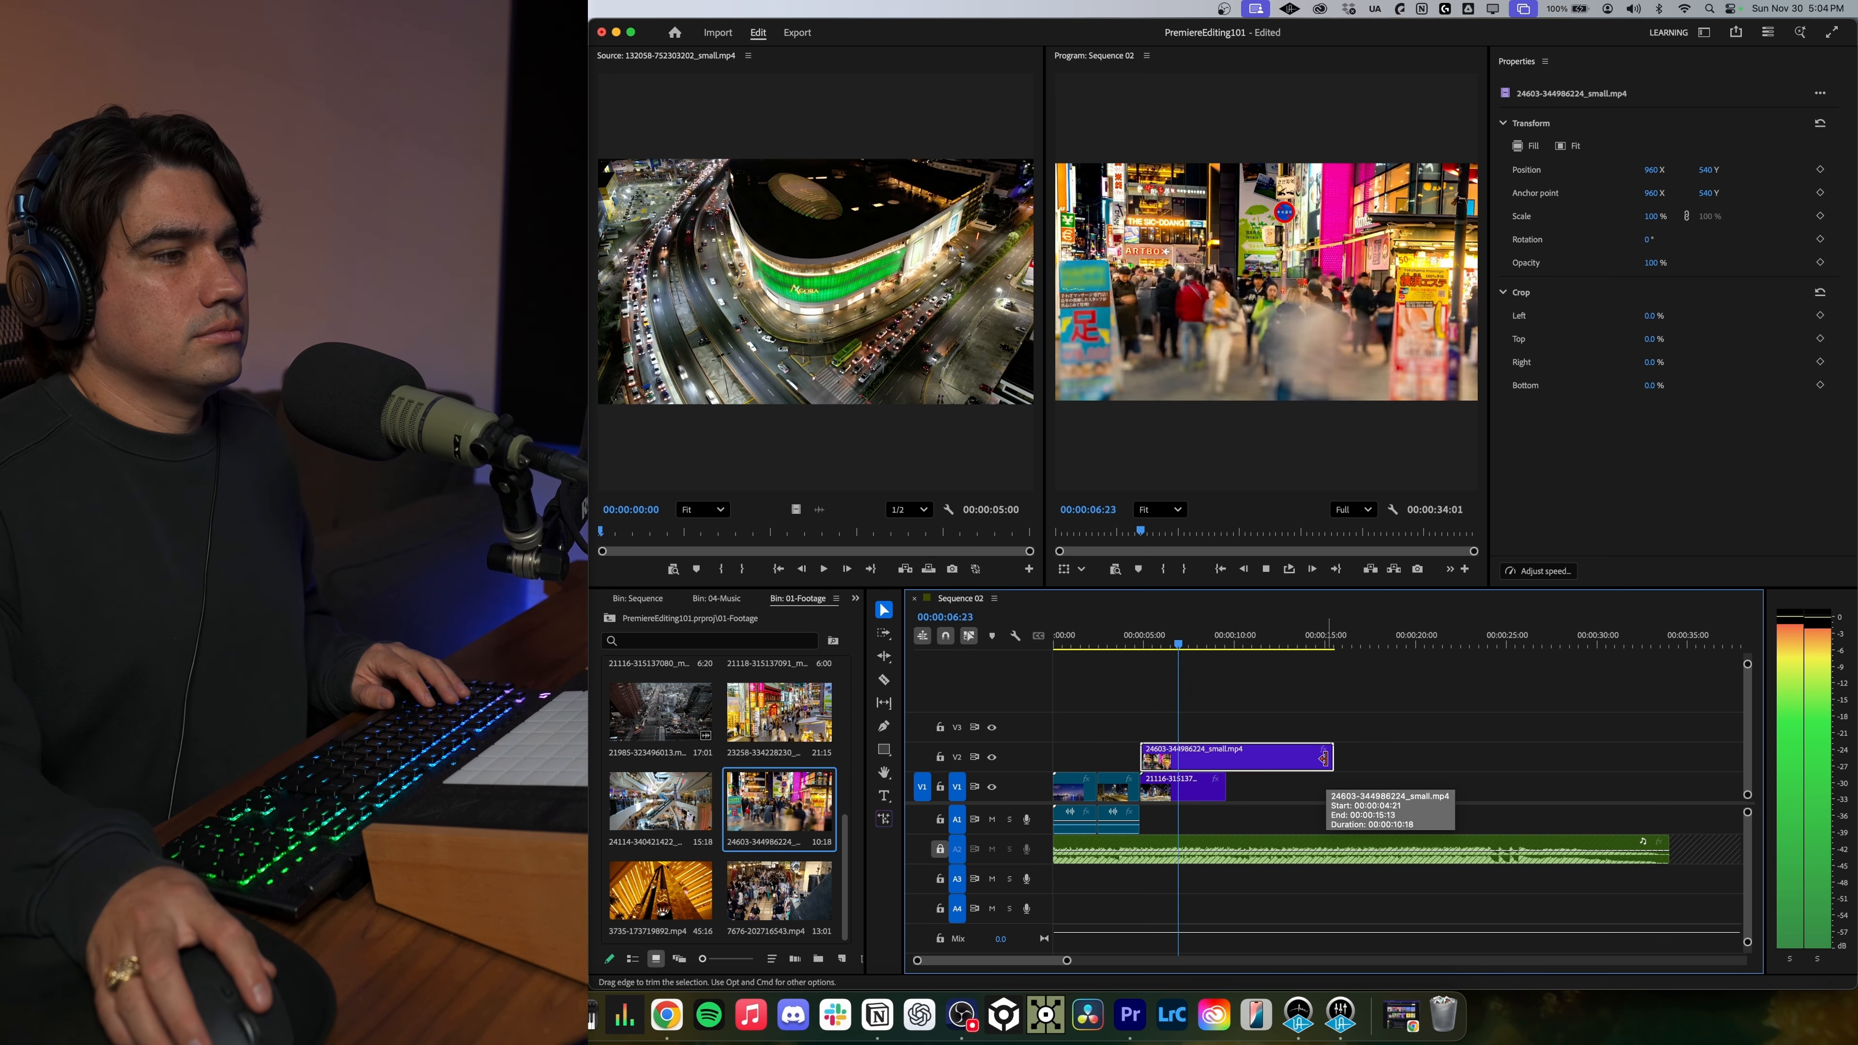
pyautogui.press('space')
pyautogui.moveTo(1328, 751); pyautogui.dragTo(1178, 763)
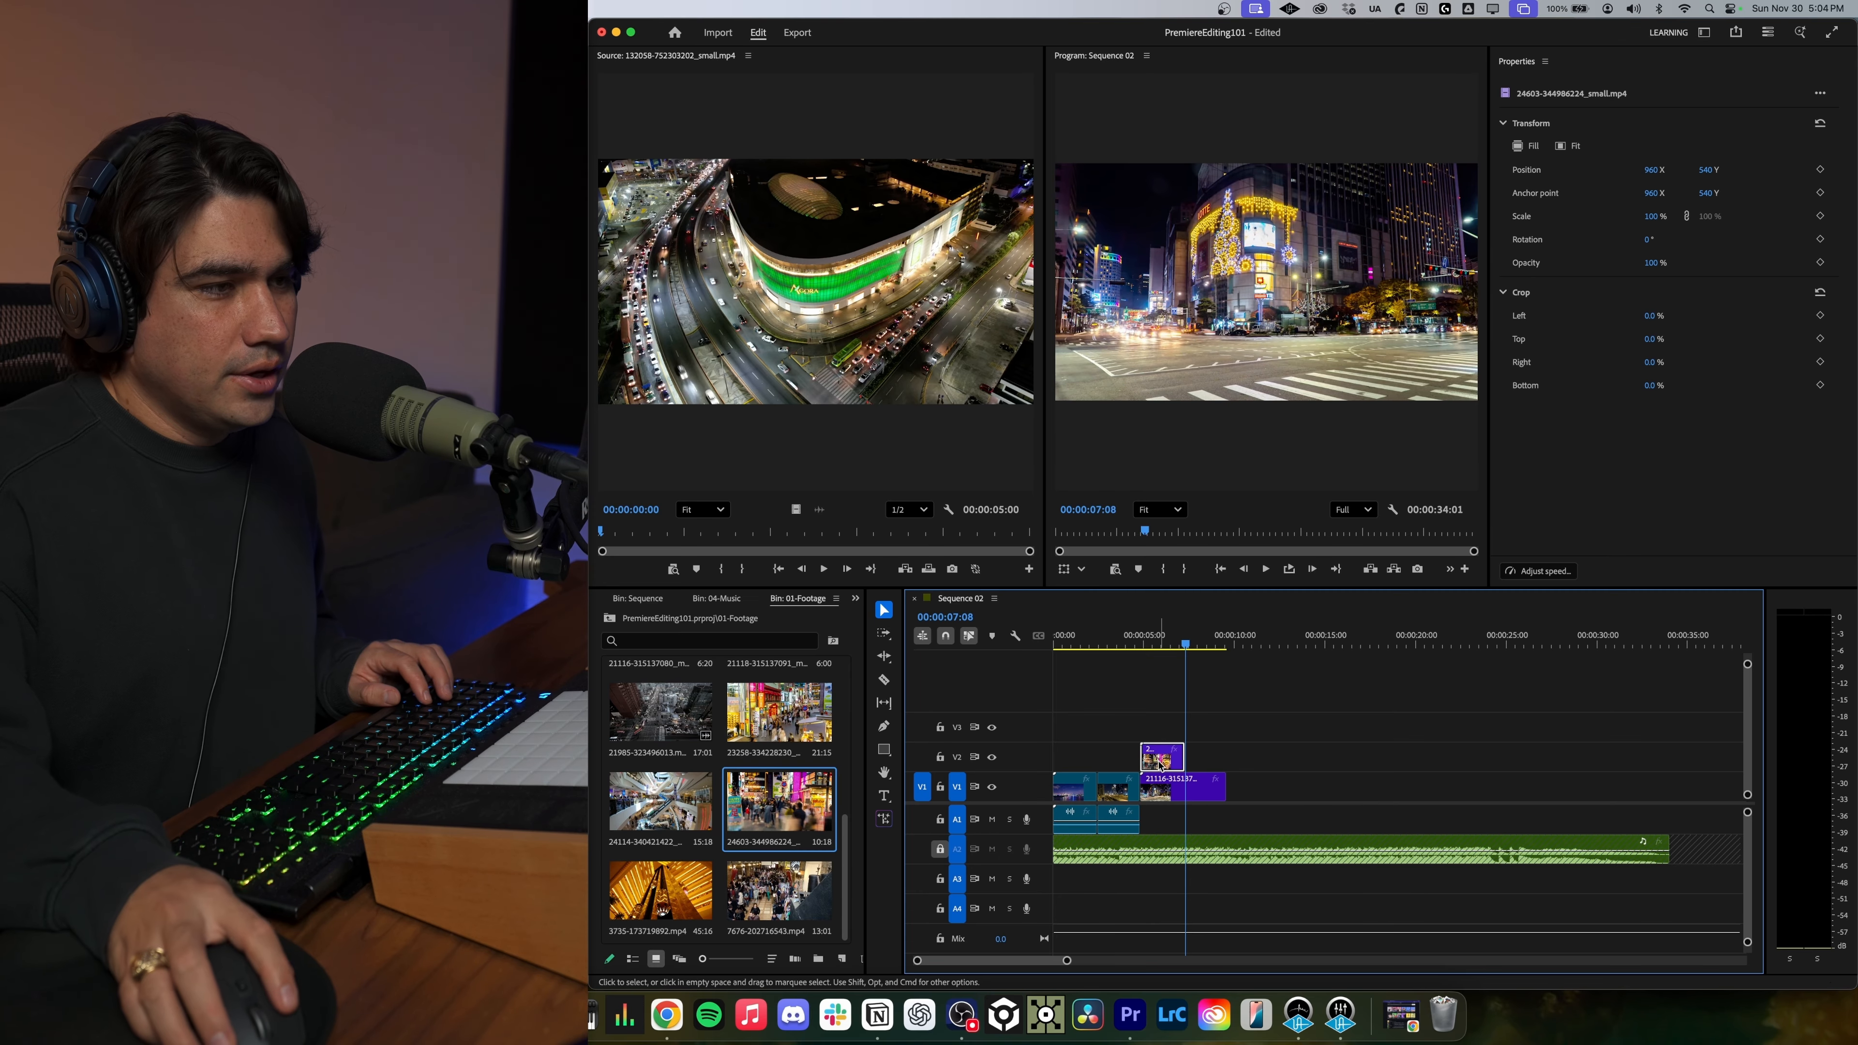
# Move the crowd clip from V2 down onto V1 over the start of the 21116 clip, and replay from 00:00:03:23.
pyautogui.moveTo(1158, 765); pyautogui.dragTo(1161, 787)
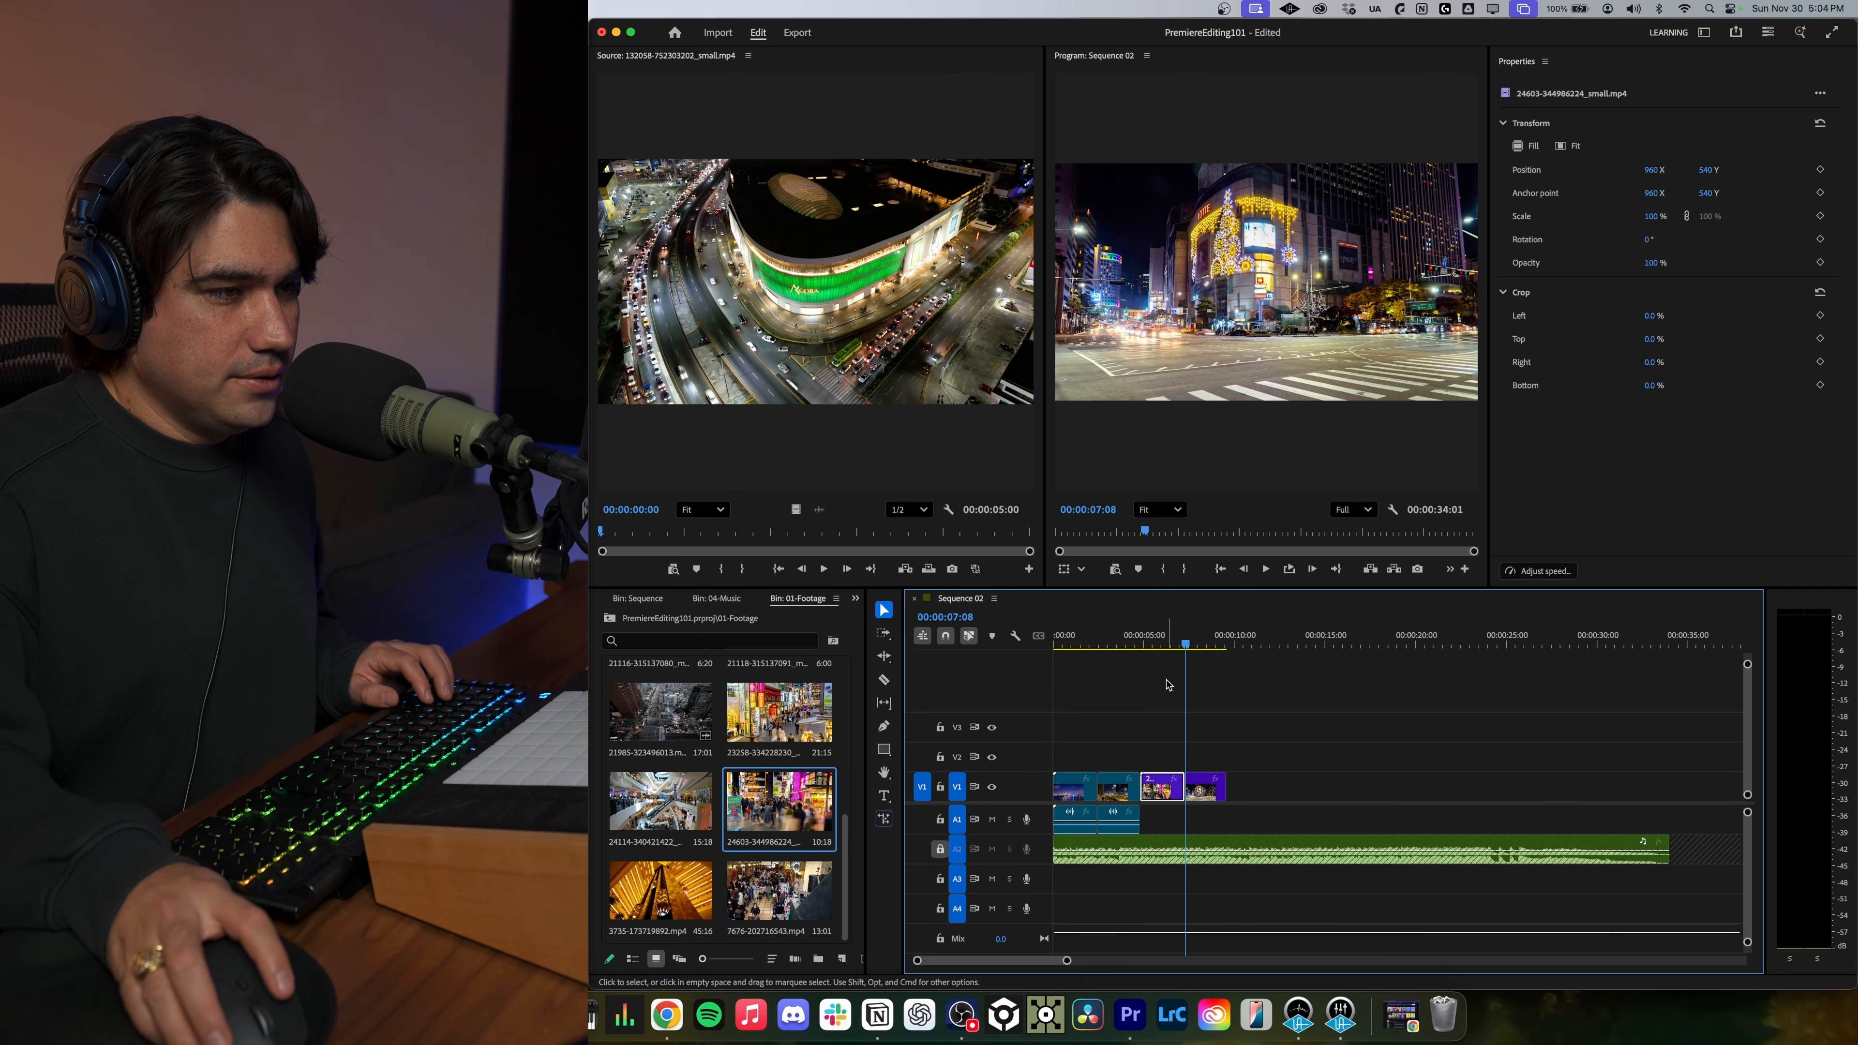
pyautogui.click(1152, 643)
pyautogui.click(1124, 642)
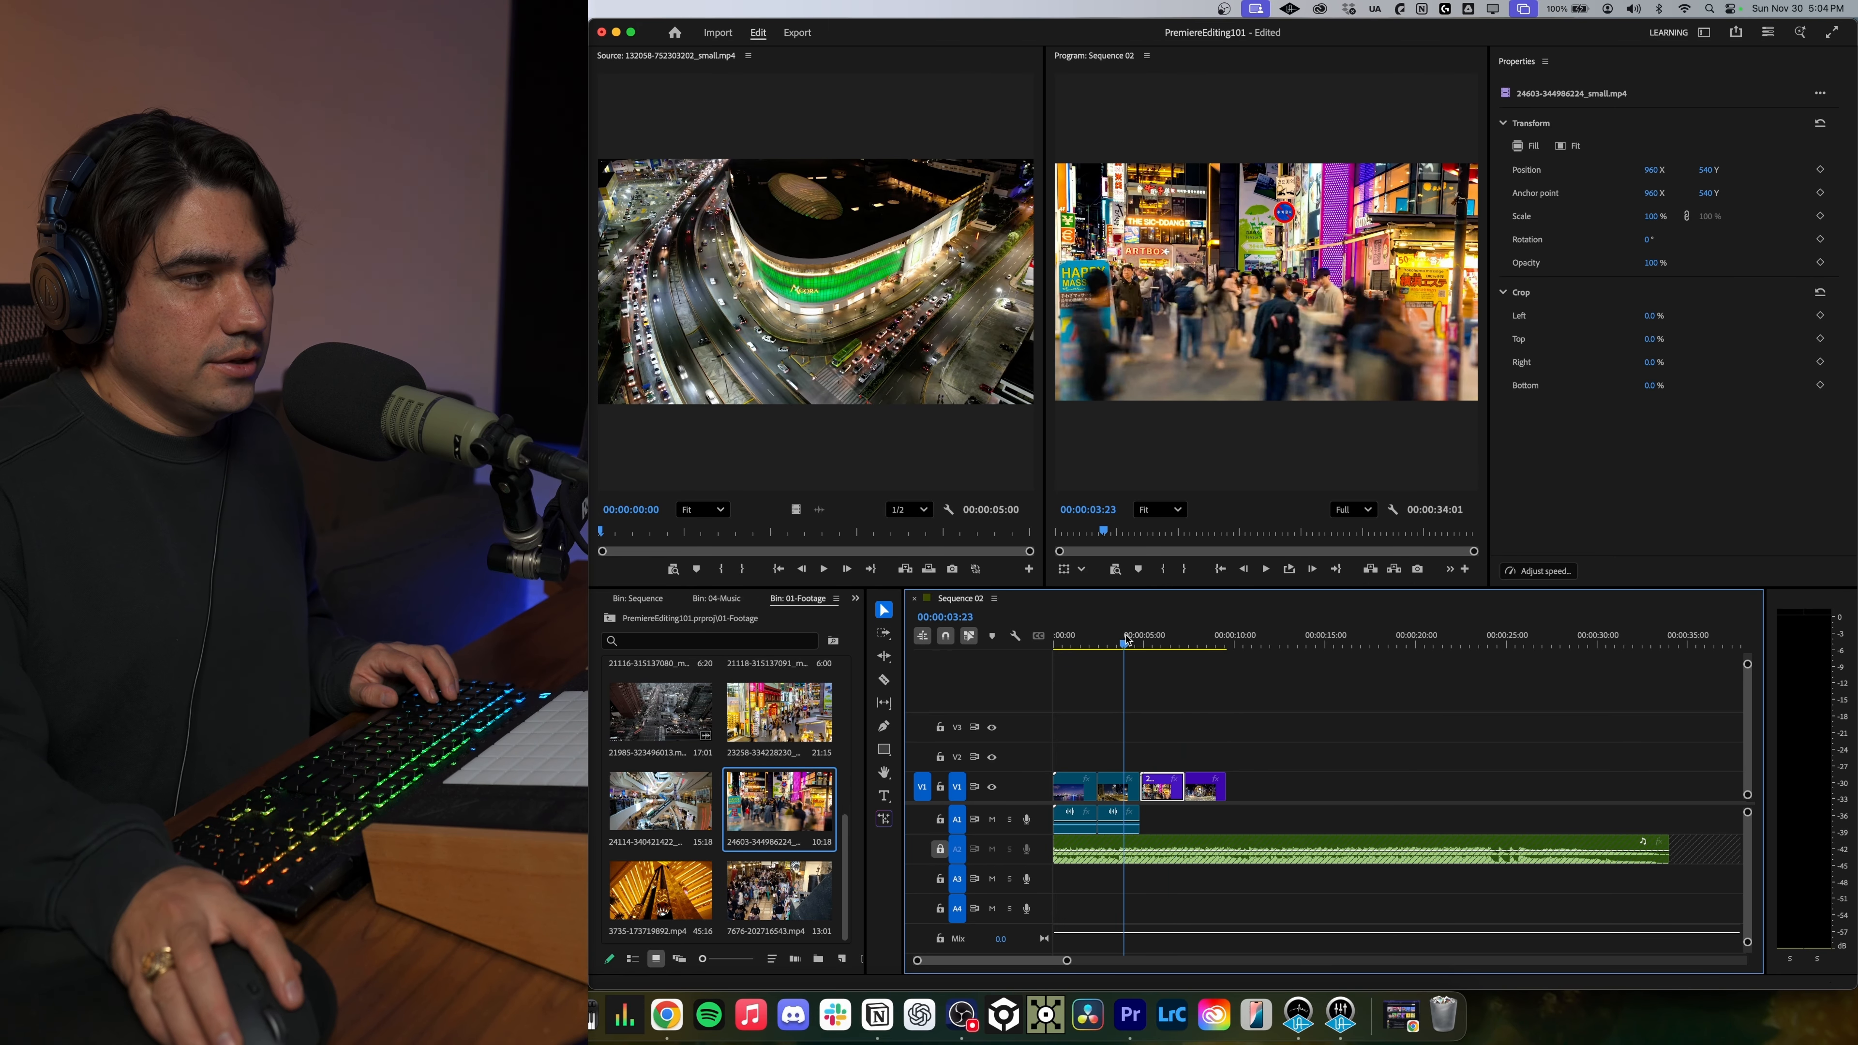
pyautogui.press('space')
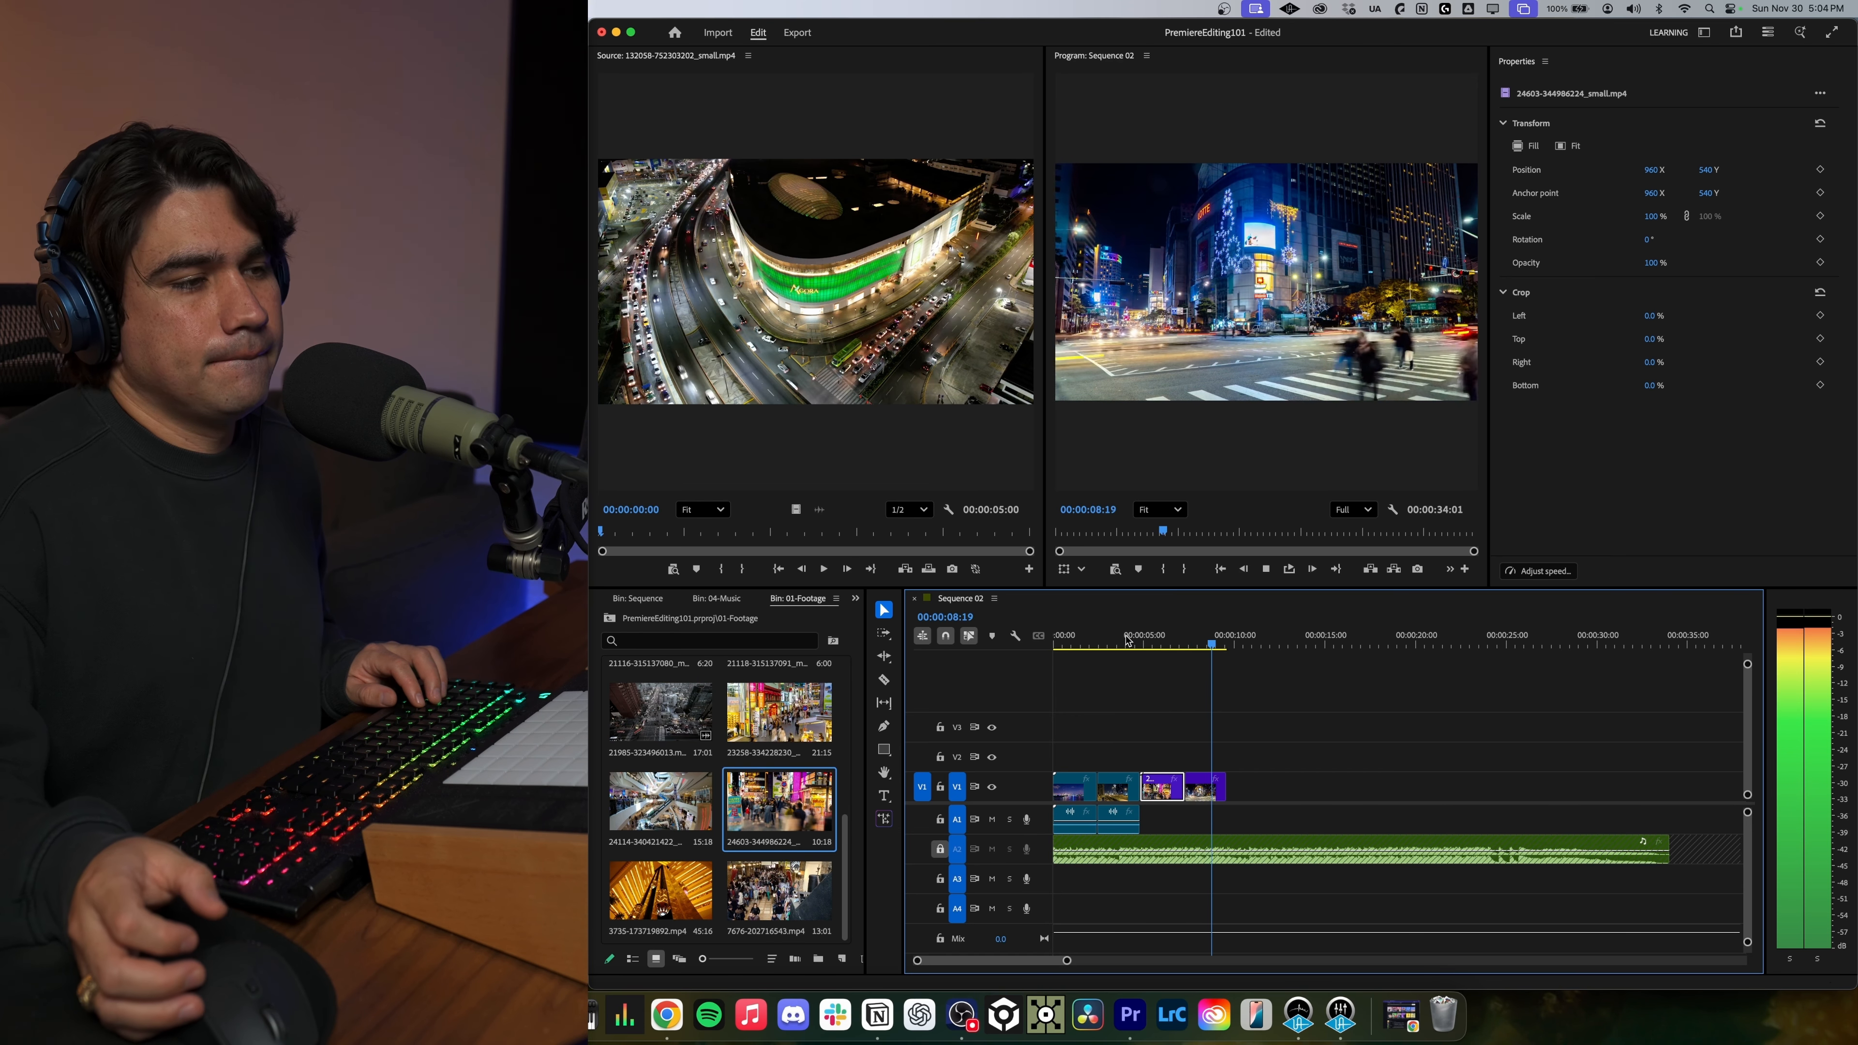
pyautogui.press('space')
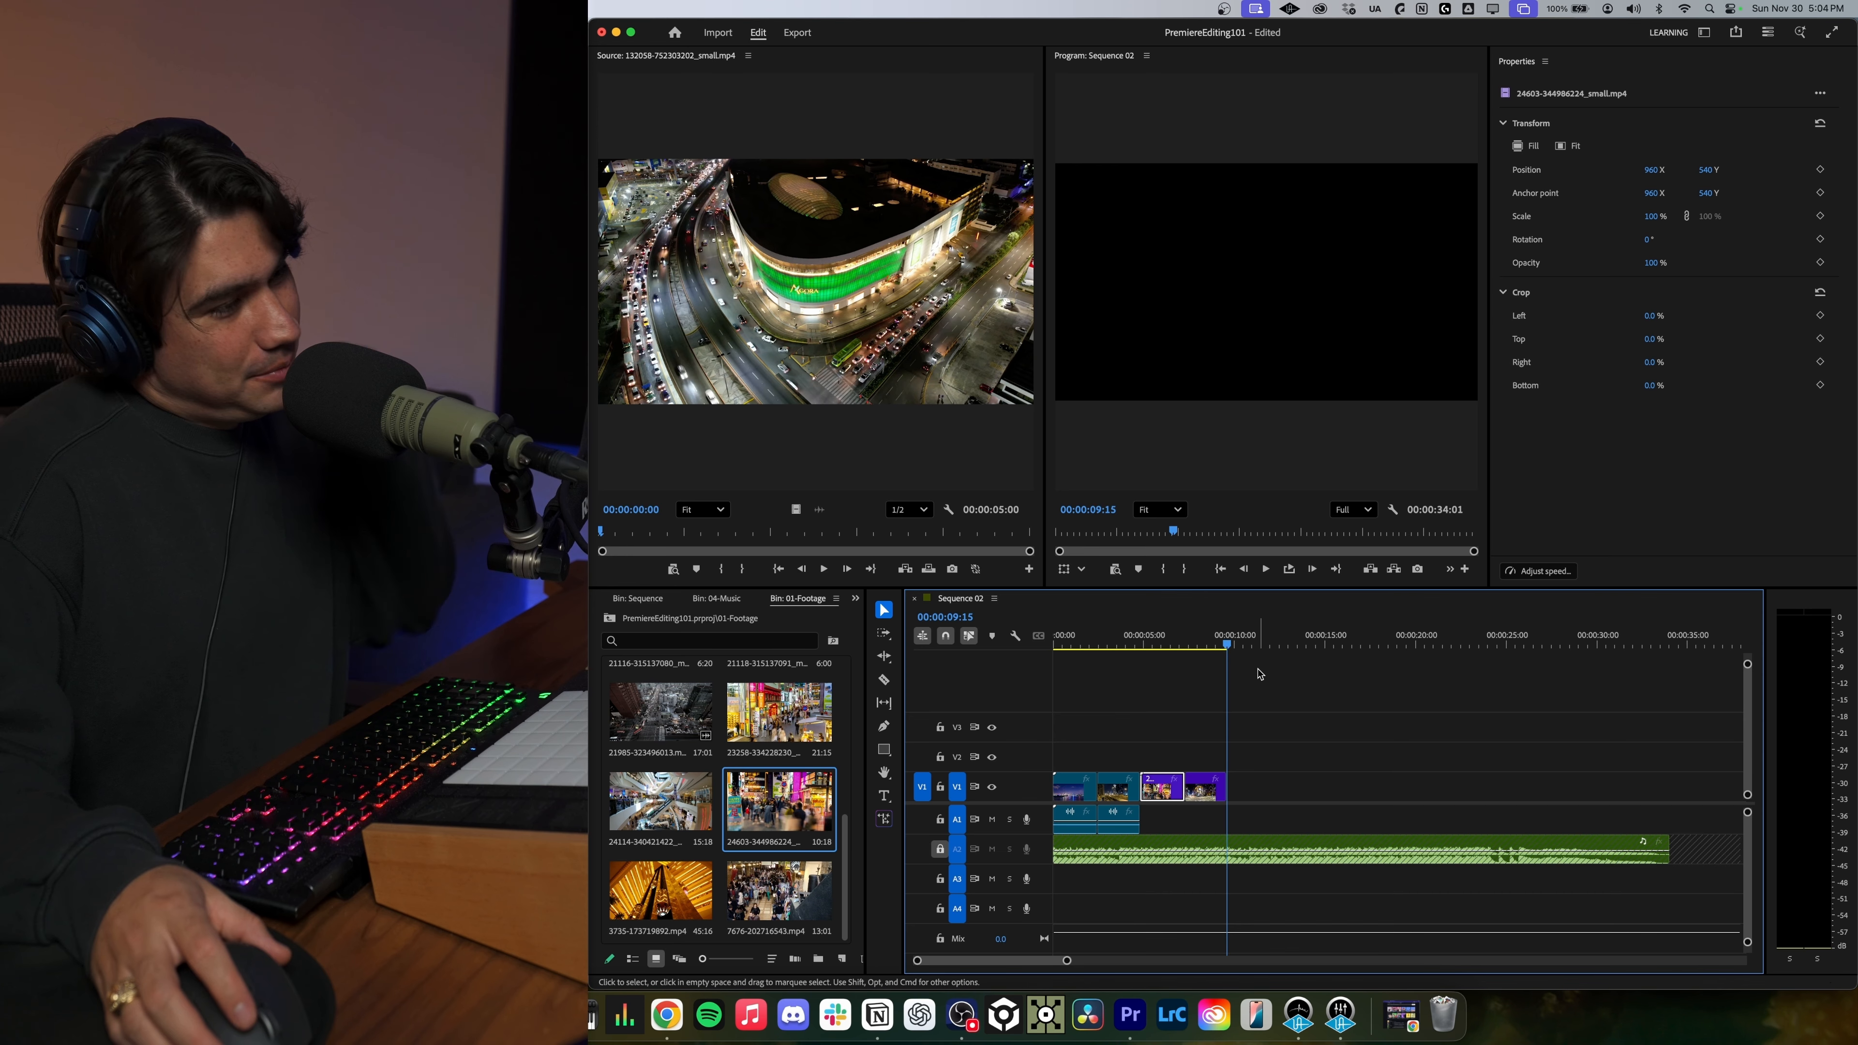
pyautogui.moveTo(660, 801); pyautogui.dragTo(1229, 786)
# Try splitting the 24114 mall clip at 00:00:14:09, and undo the split.
pyautogui.click(1314, 642)
pyautogui.click(1360, 789)
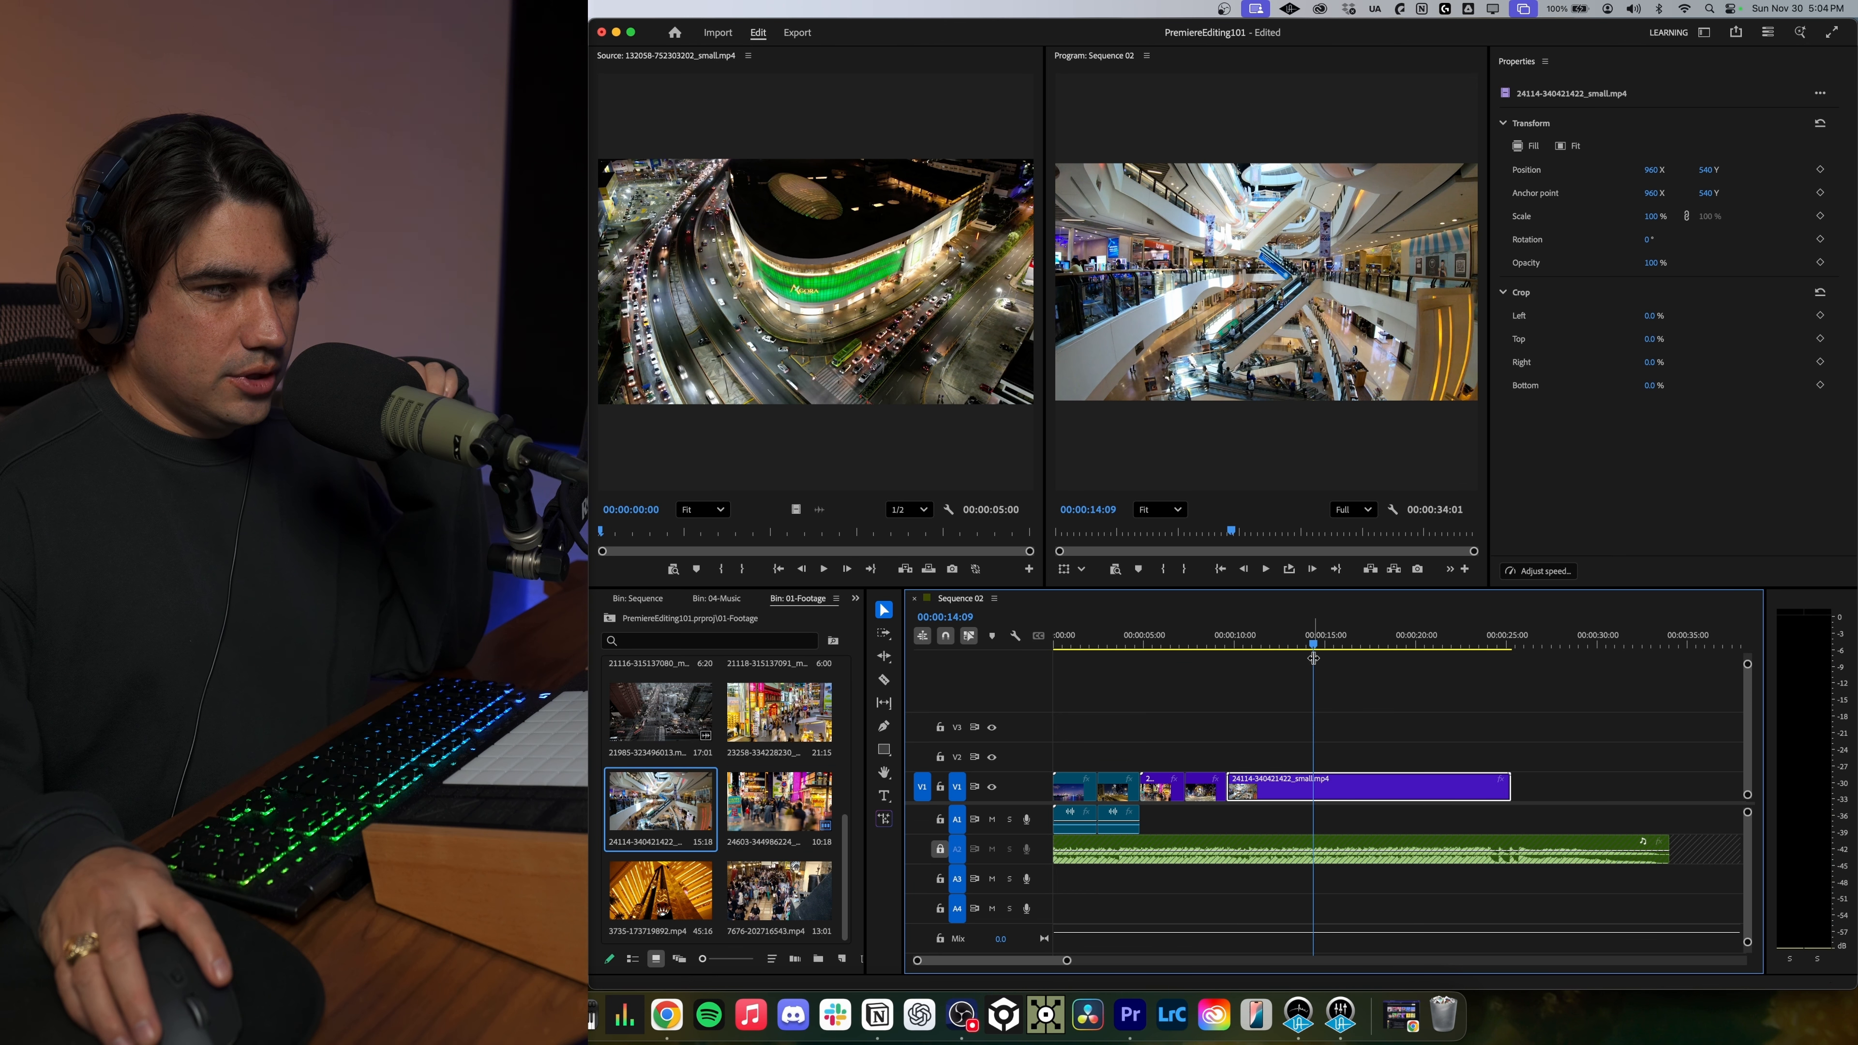
pyautogui.click(1346, 799)
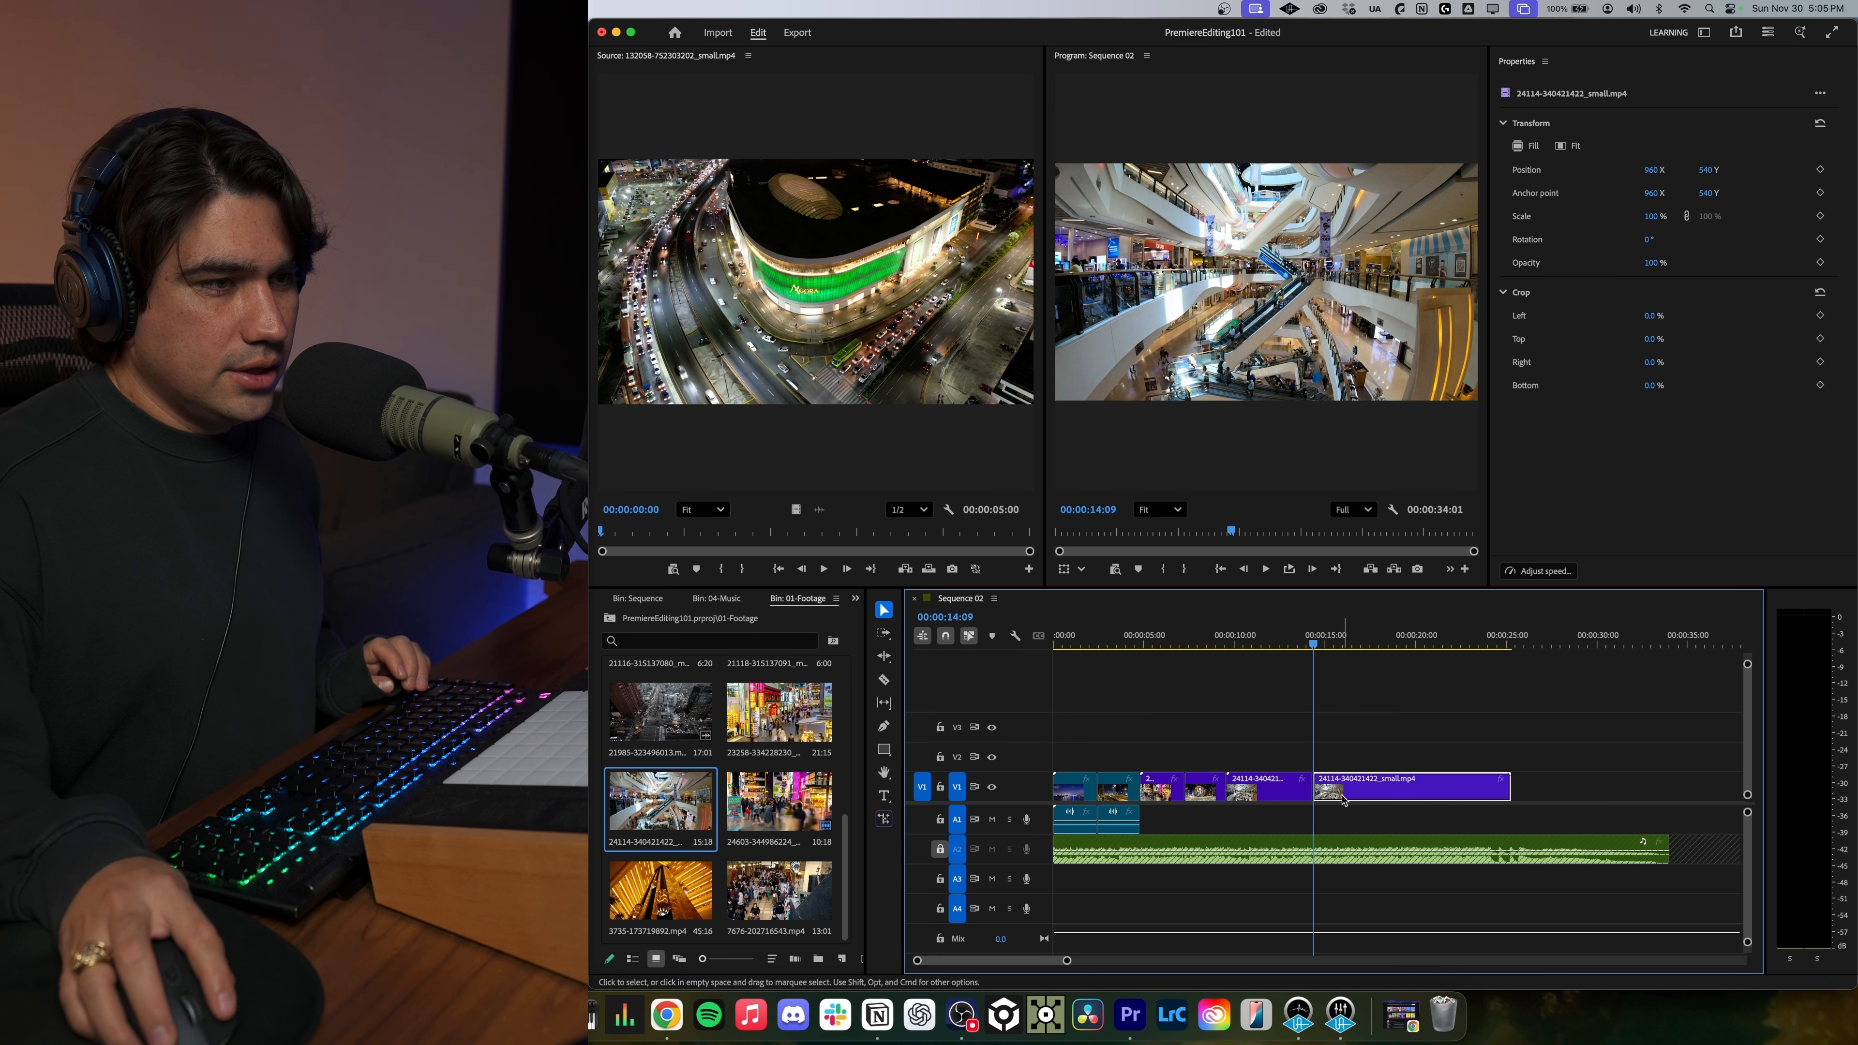
pyautogui.press('super+z')
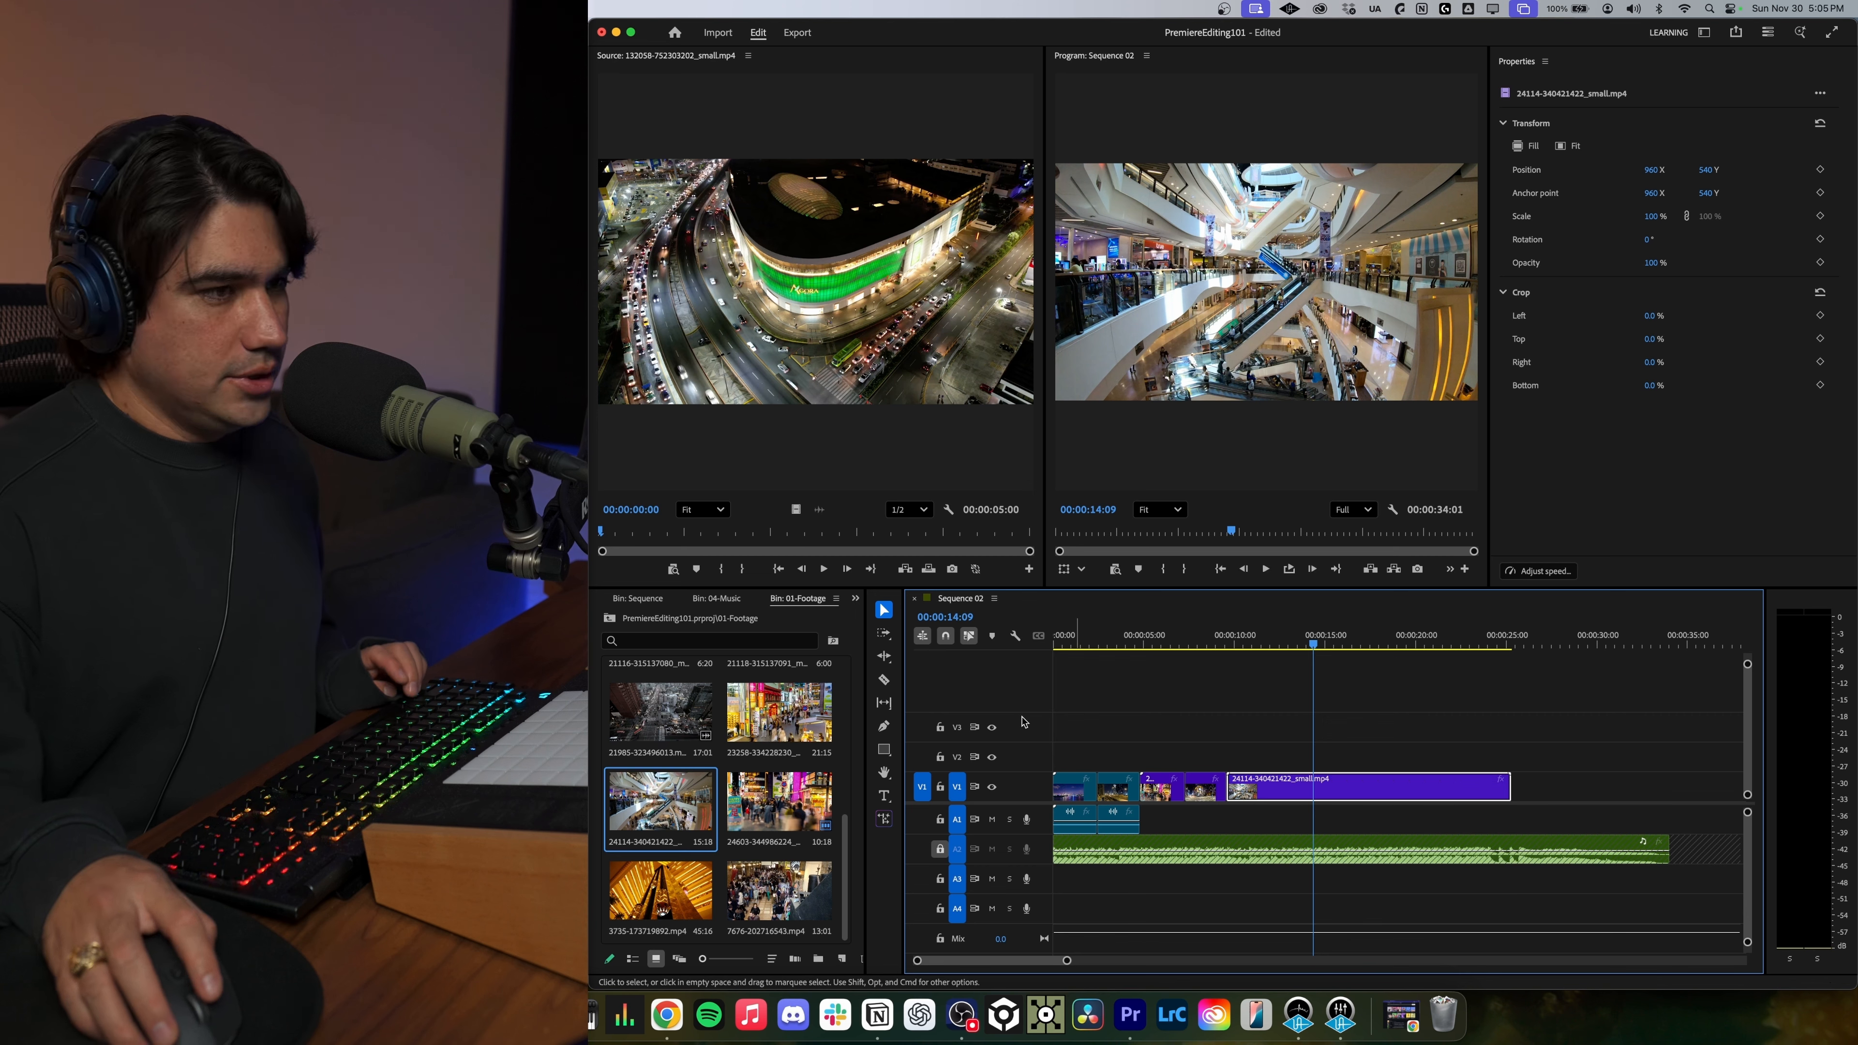
# Play the mall clip up to 00:00:13:06, try a ripple trim of its start to that point, and undo it.
pyautogui.click(1285, 642)
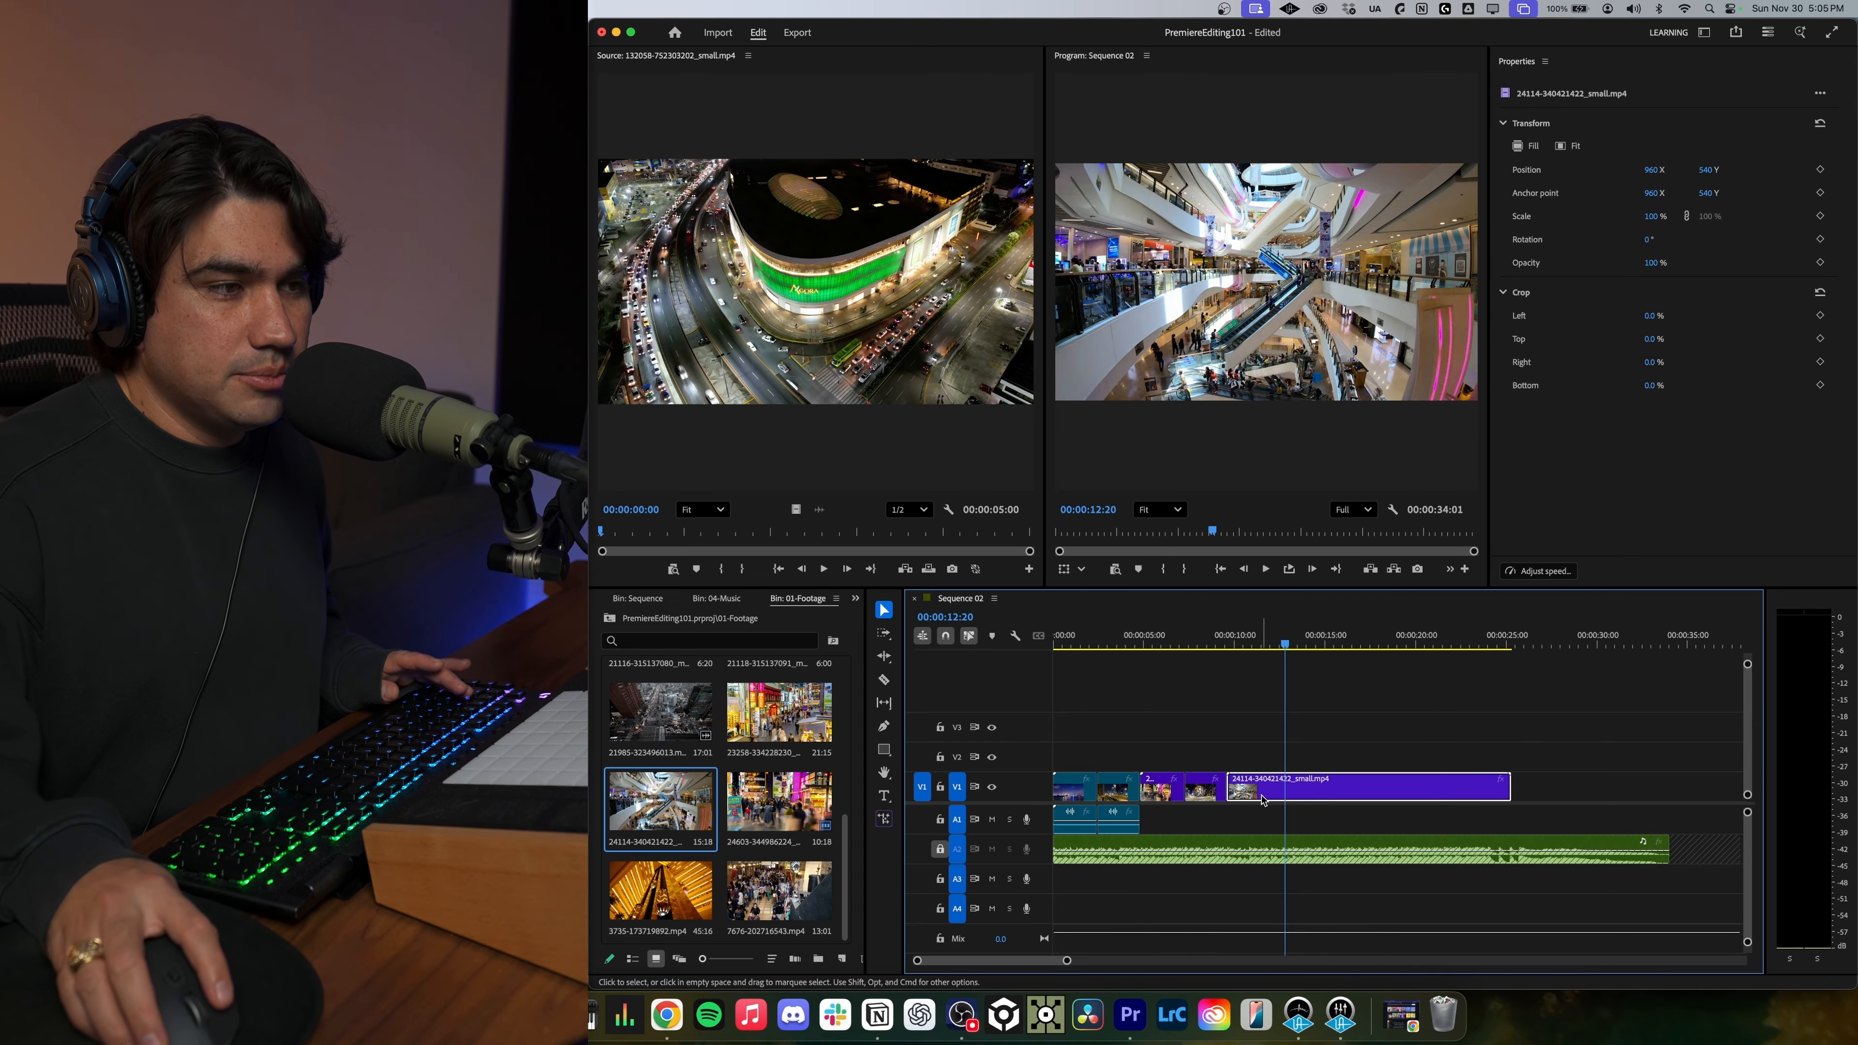
pyautogui.press('space')
pyautogui.press('space')
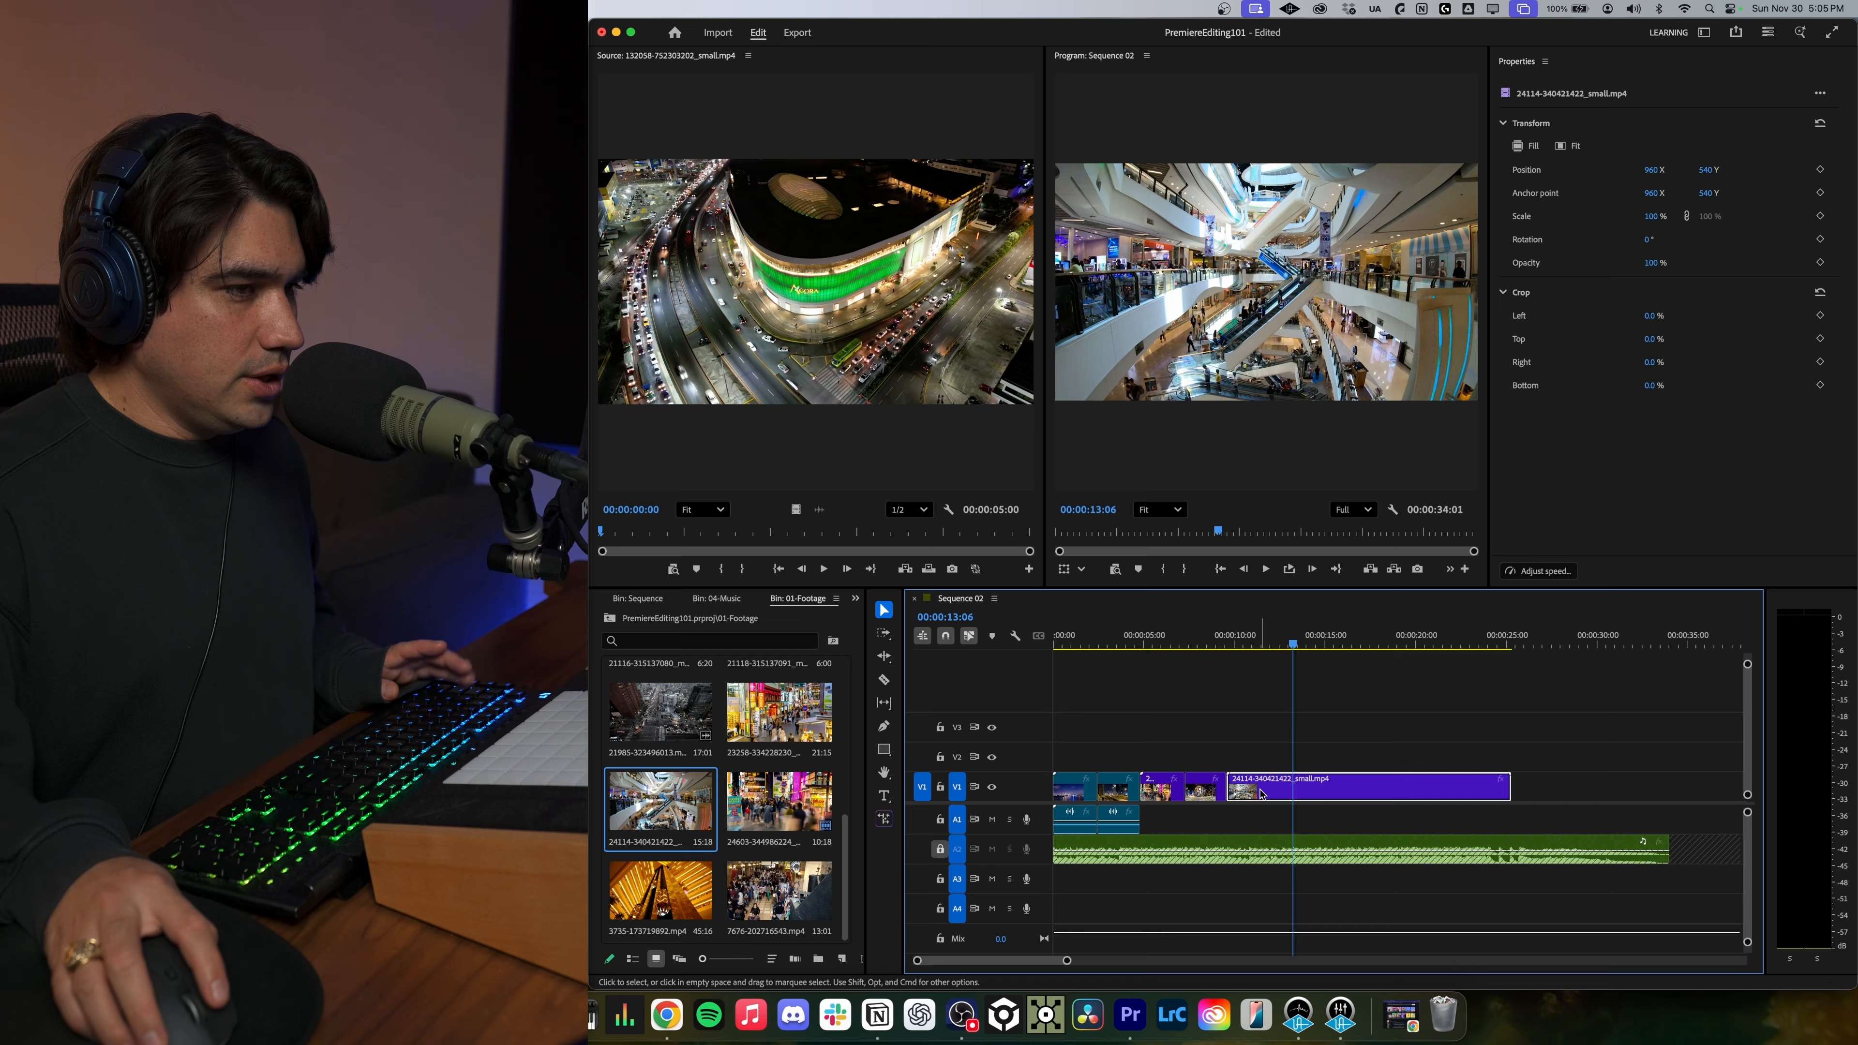
pyautogui.press('q')
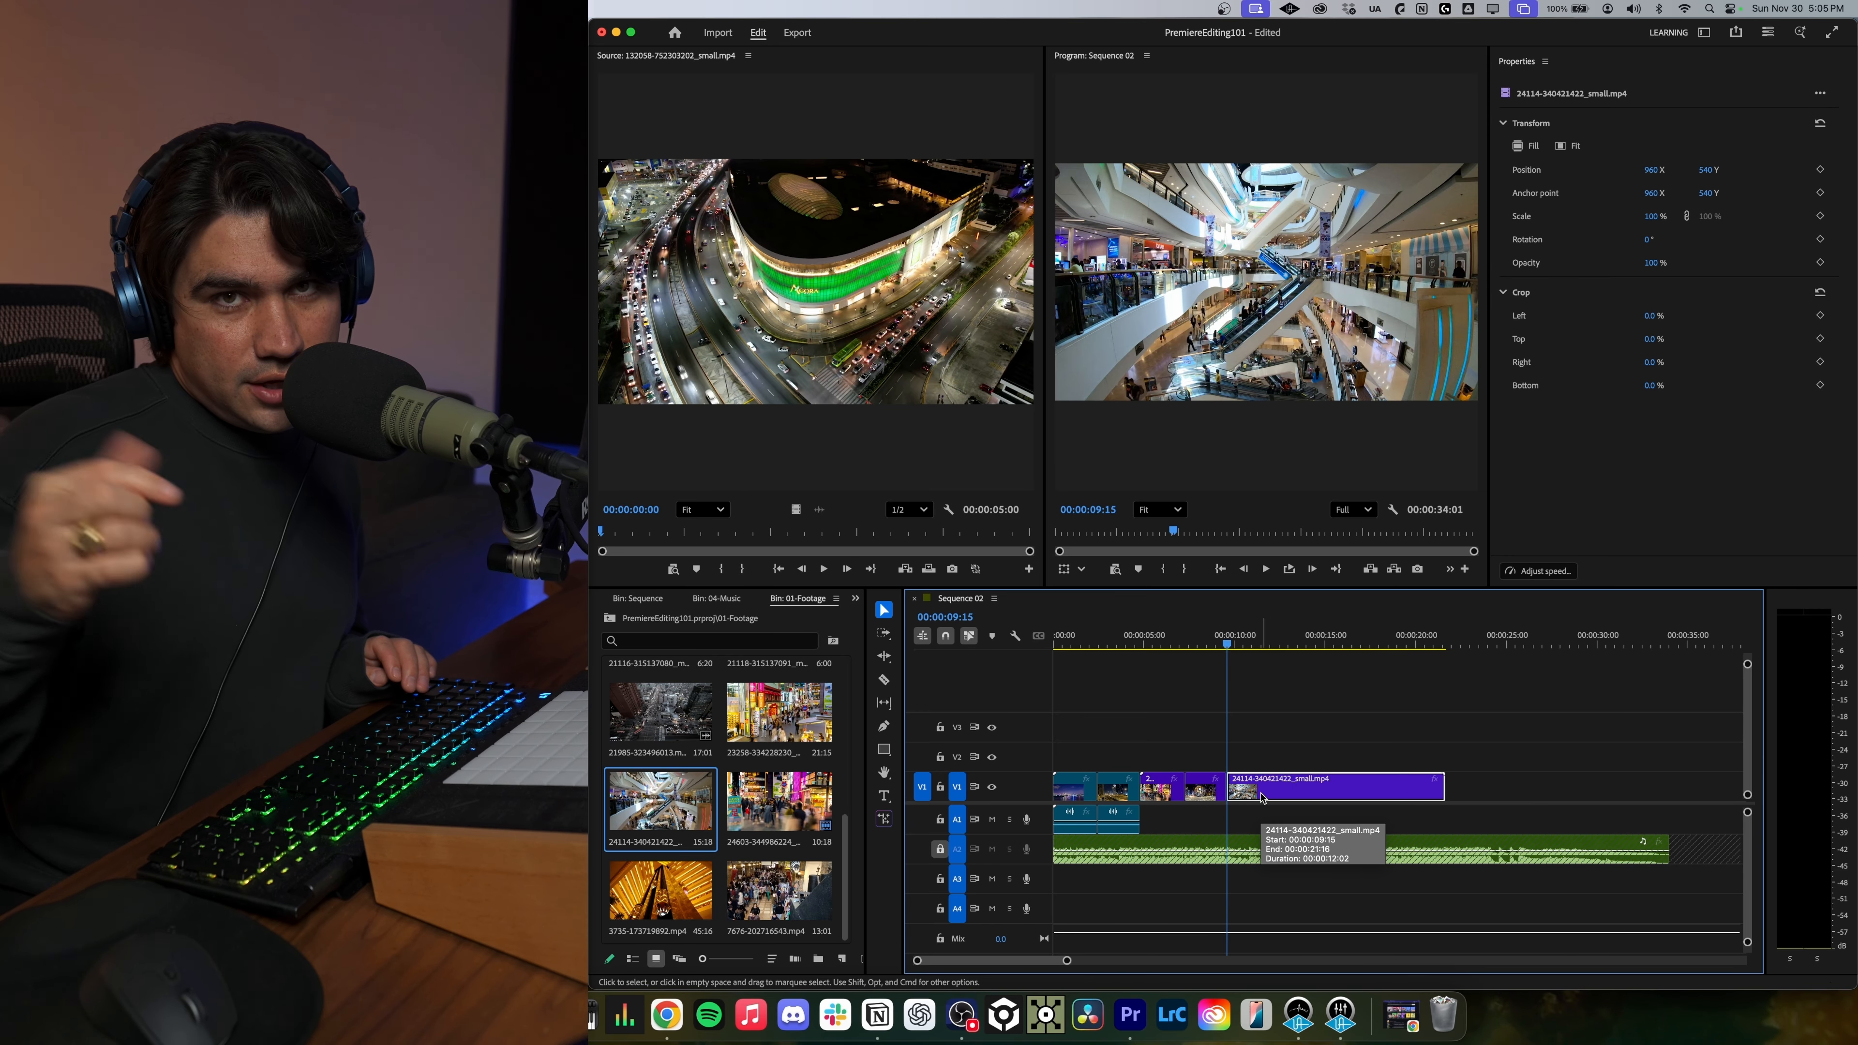
pyautogui.press('super+z')
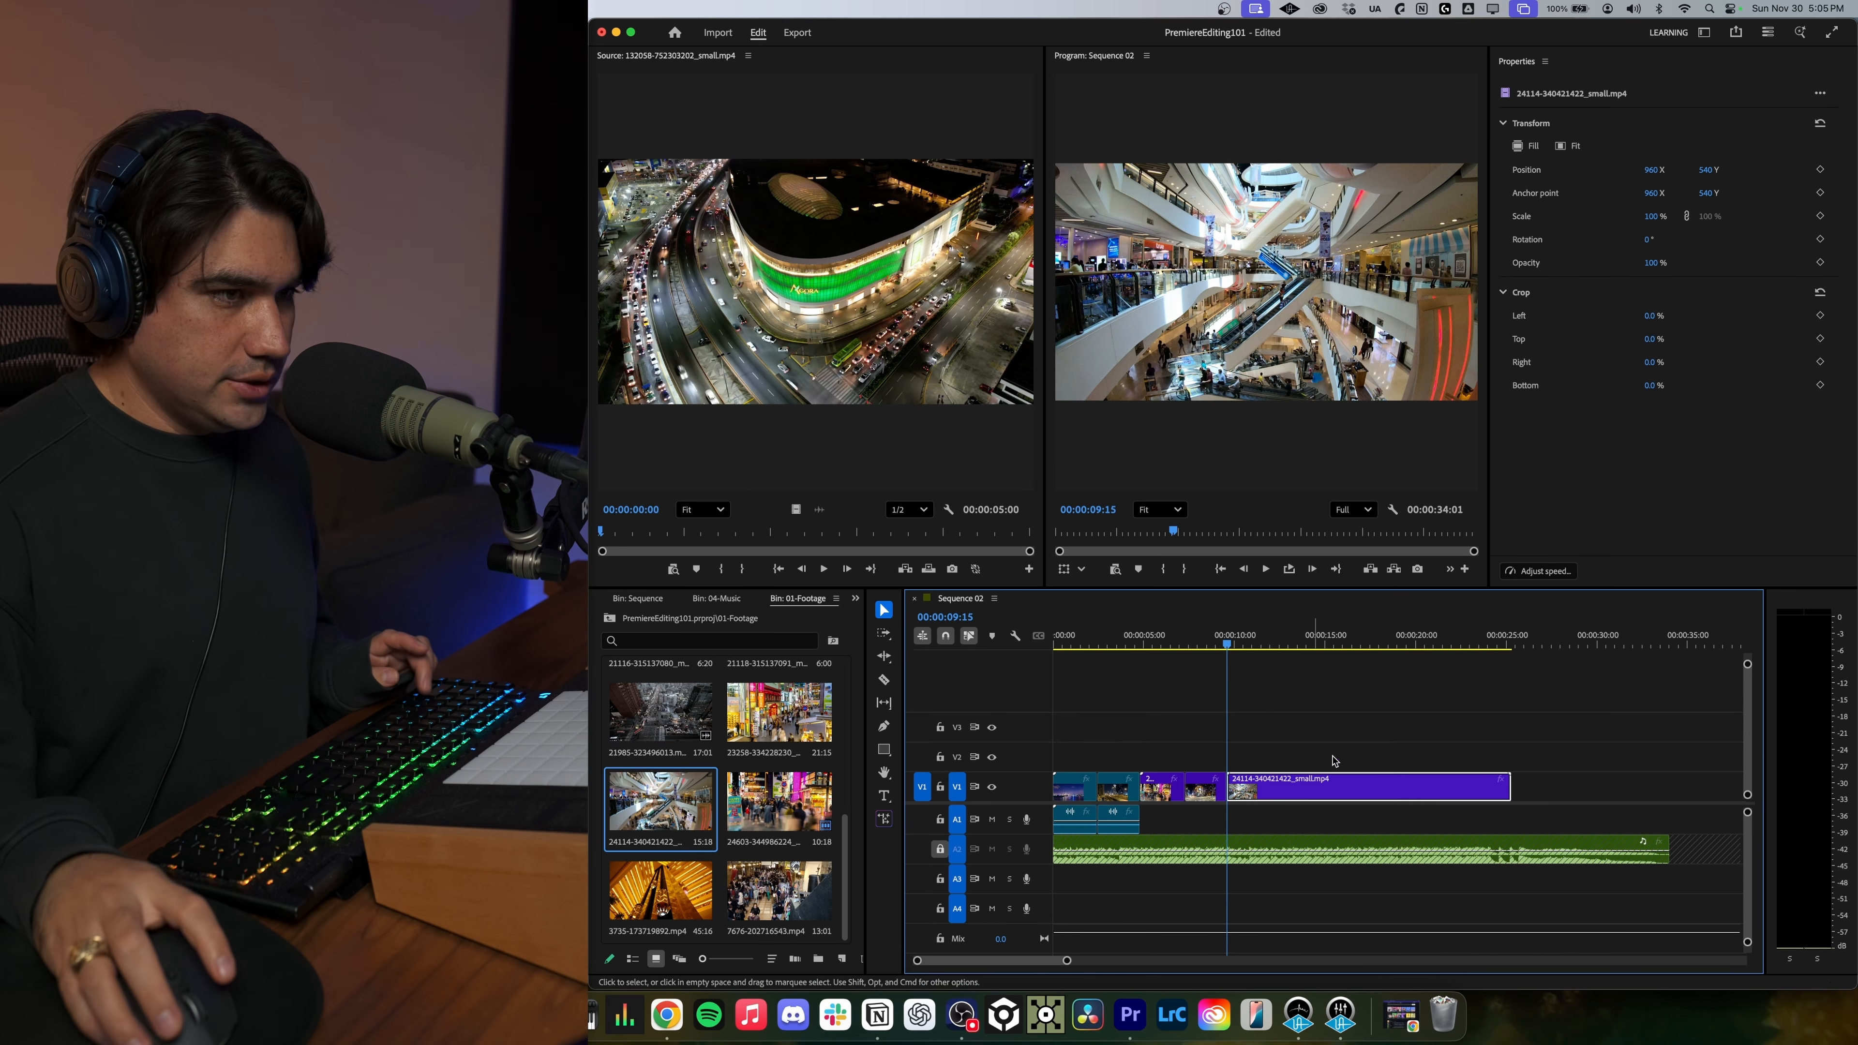
# Try a ripple trim of the 21116 clip's end to the playhead within the clip, and undo it.
pyautogui.click(1210, 800)
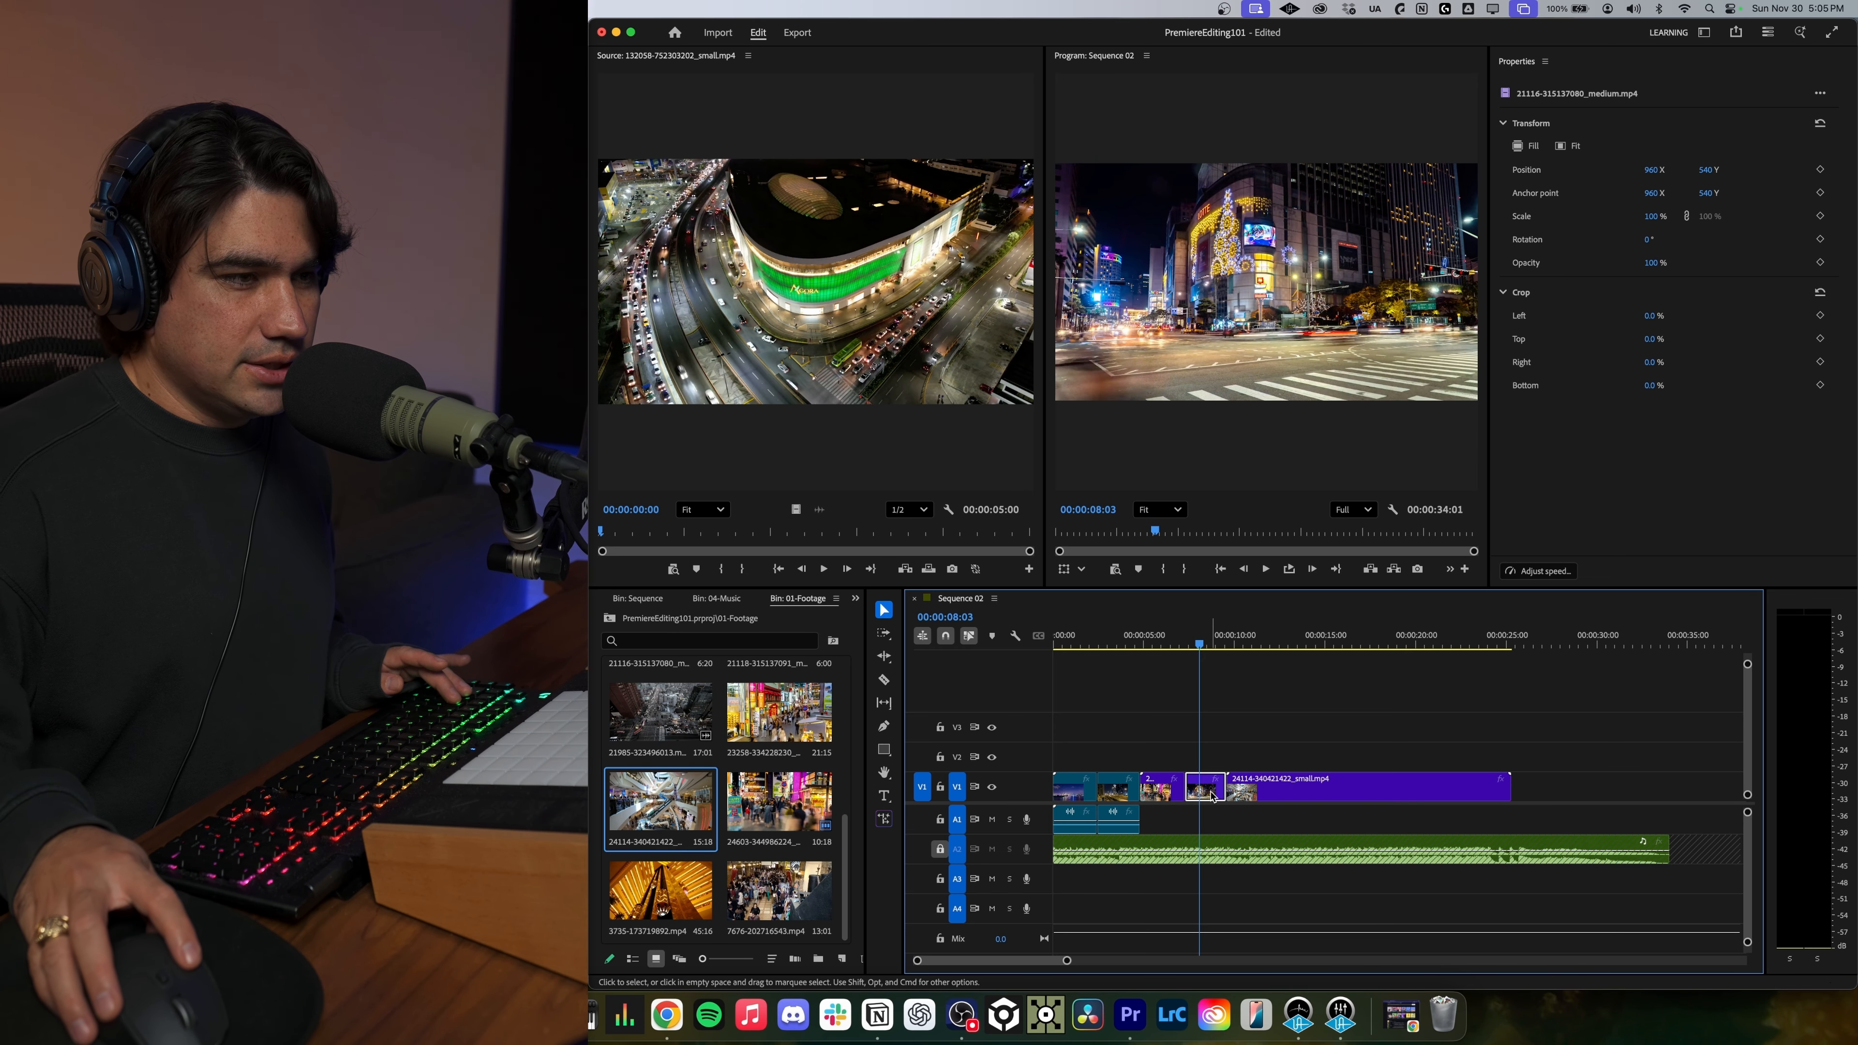
pyautogui.press('w')
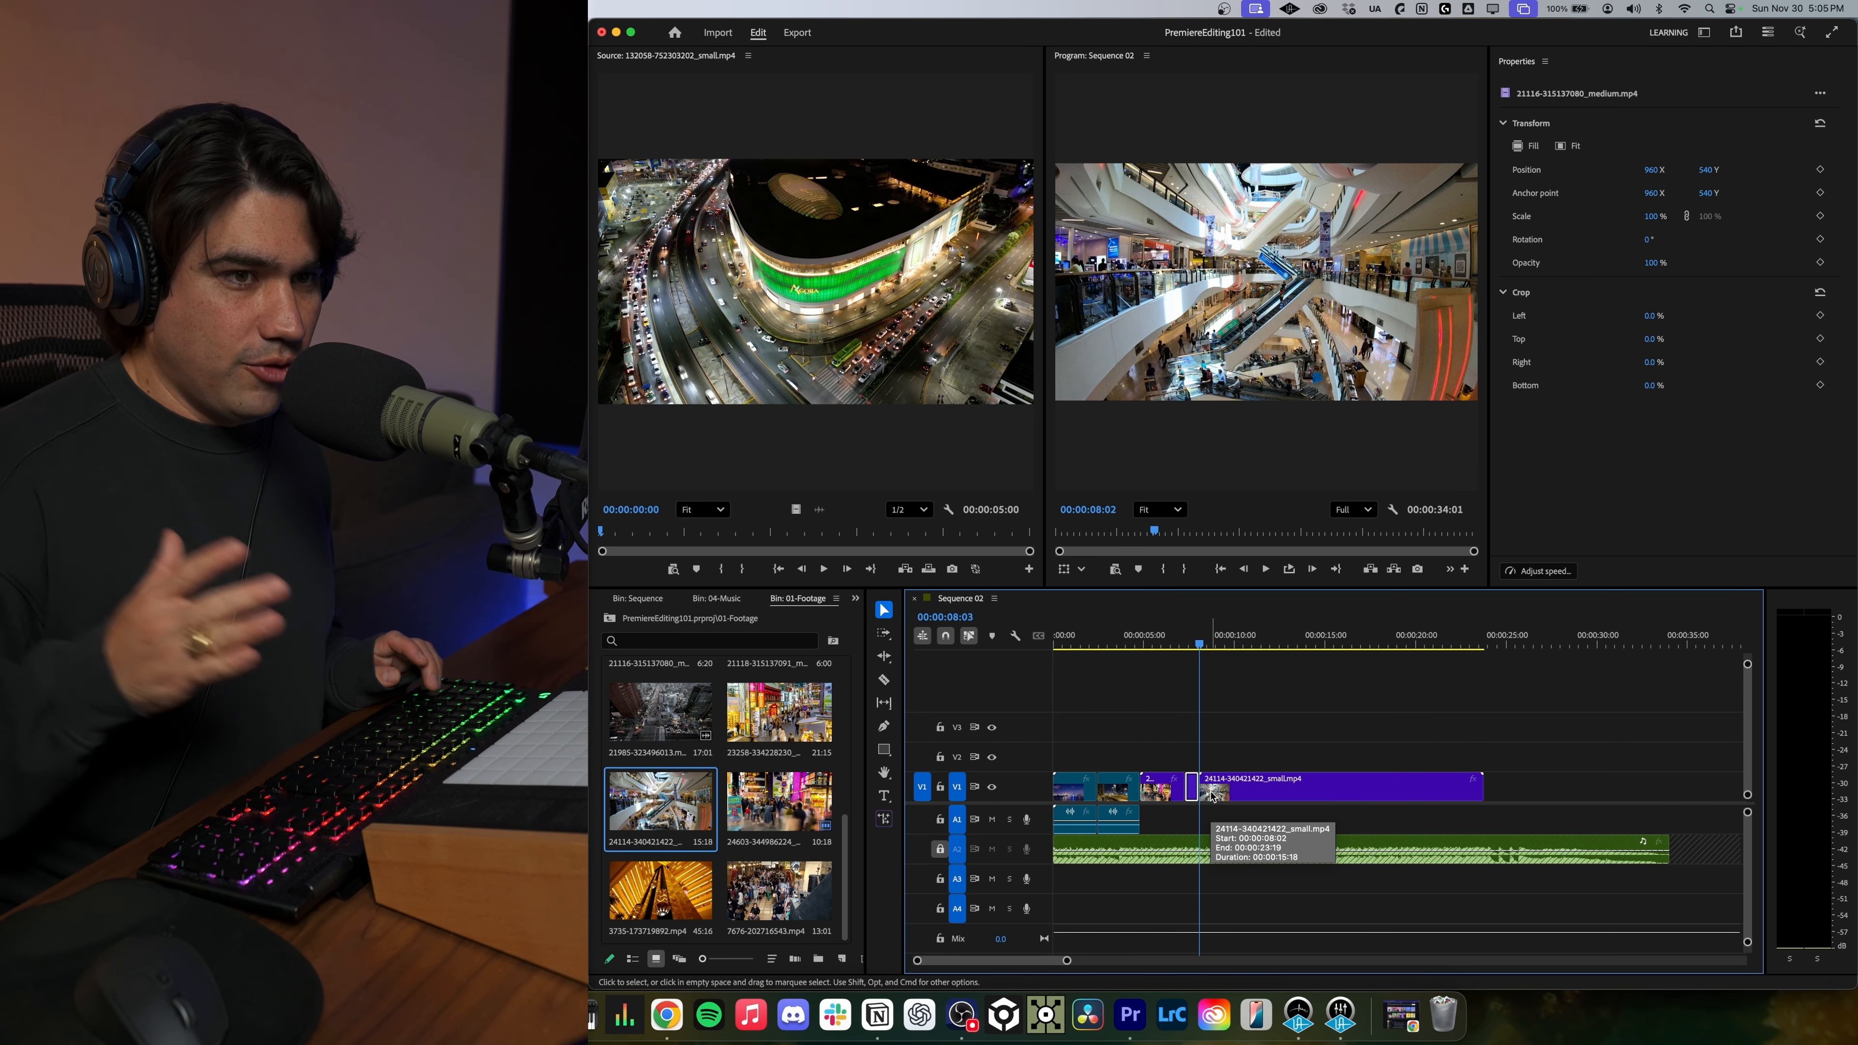
pyautogui.press('super+z')
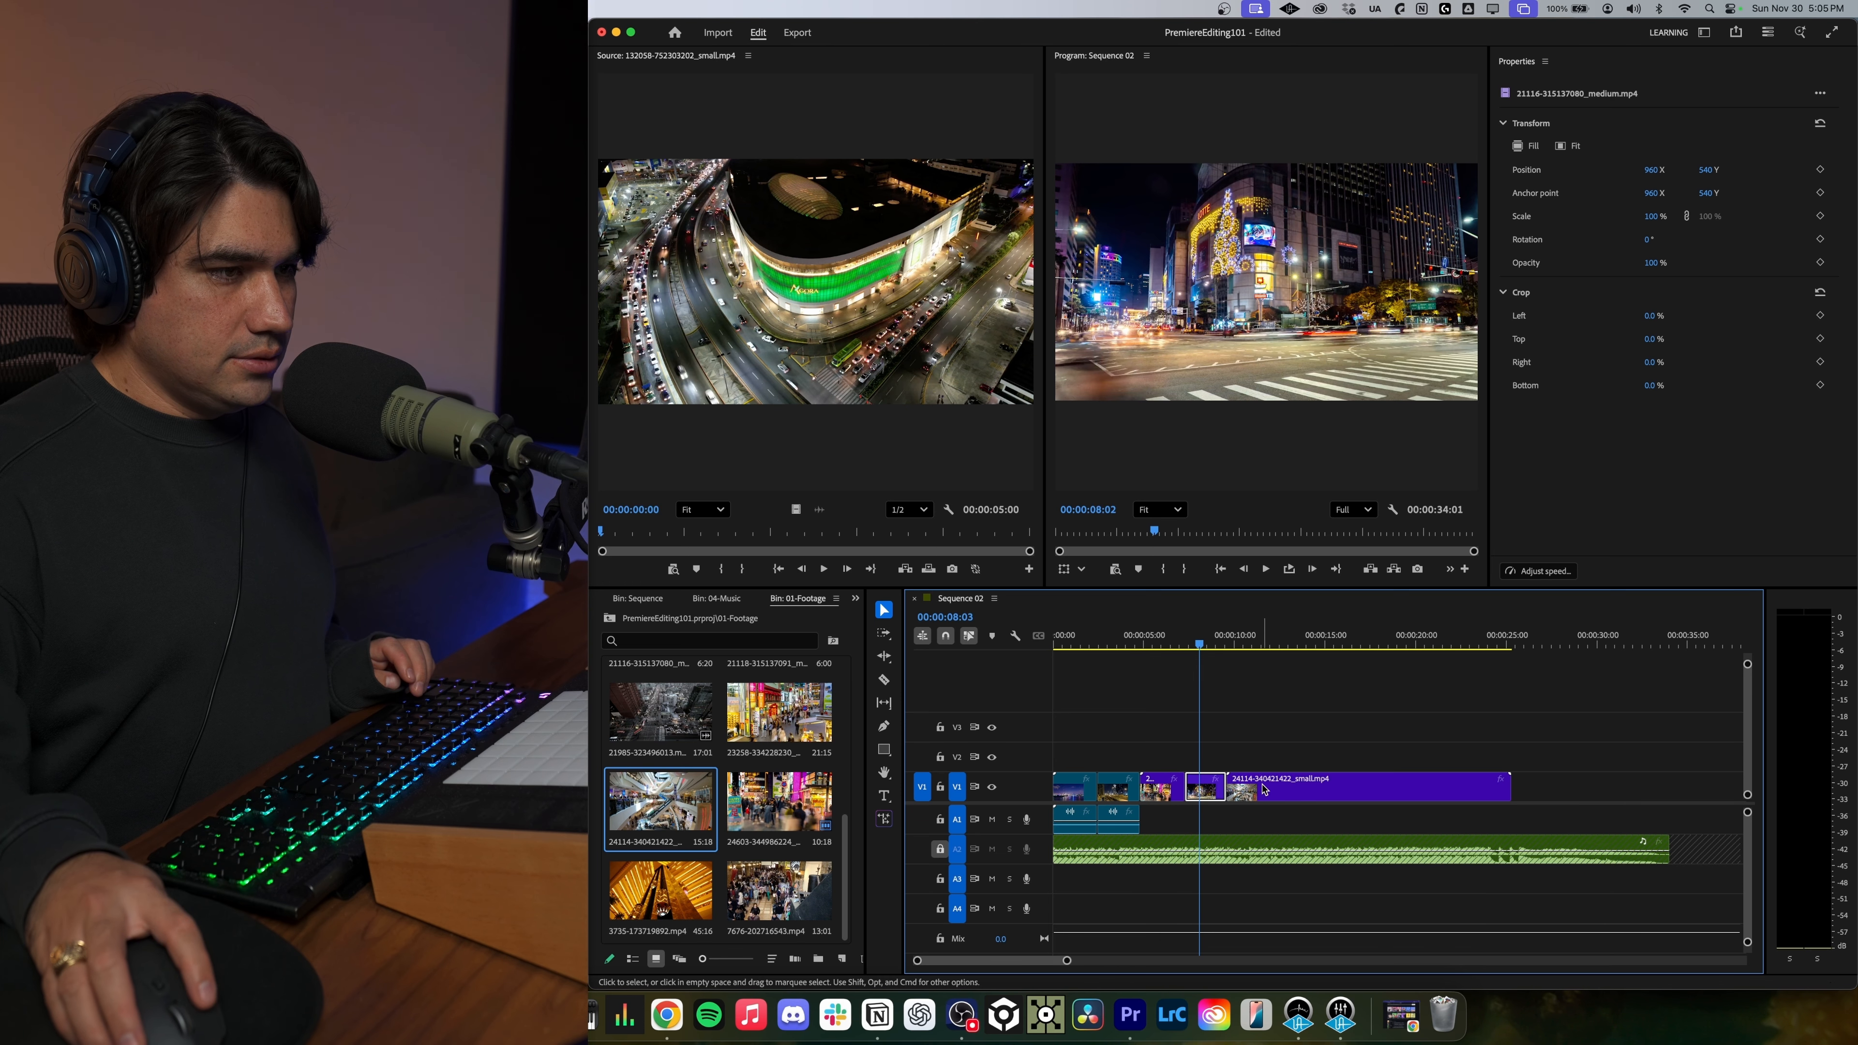
# Move the mall clip later on V1 to leave a gap, and ripple-delete that gap.
pyautogui.moveTo(1263, 789); pyautogui.dragTo(1382, 789)
pyautogui.click(1294, 785)
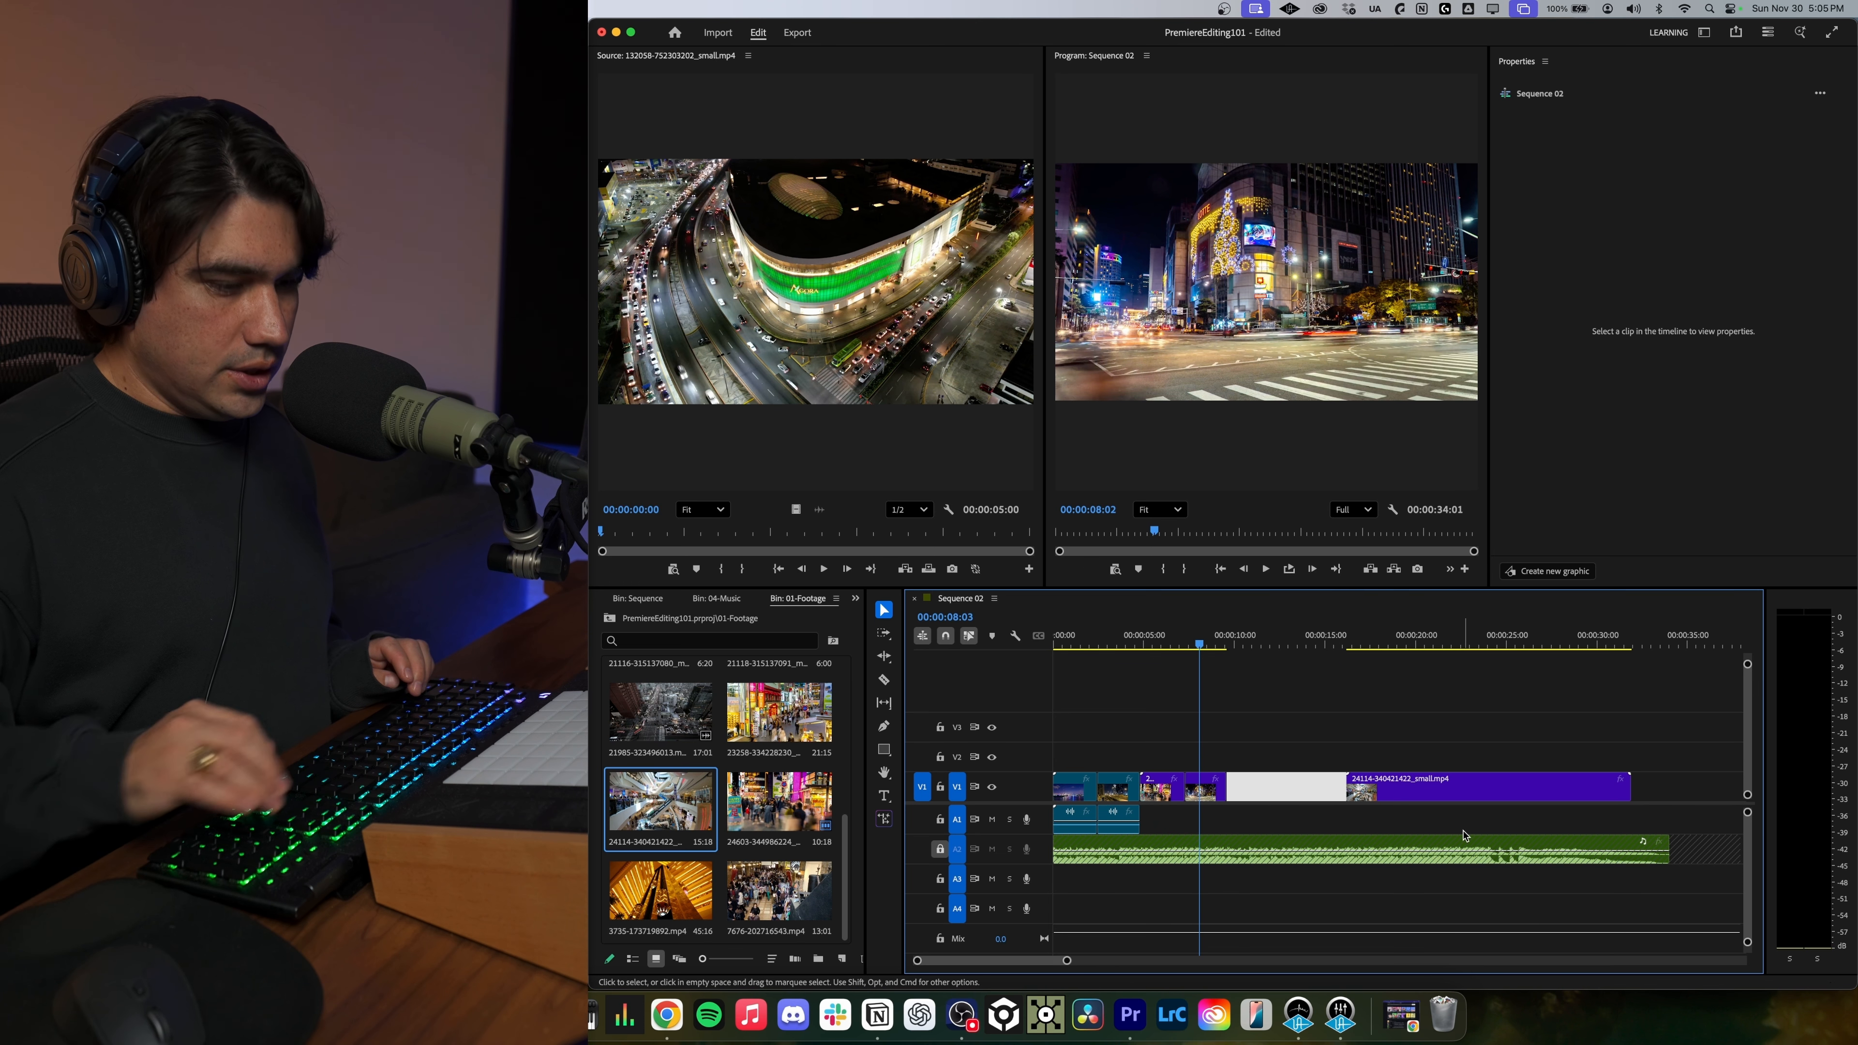
pyautogui.press('Delete')
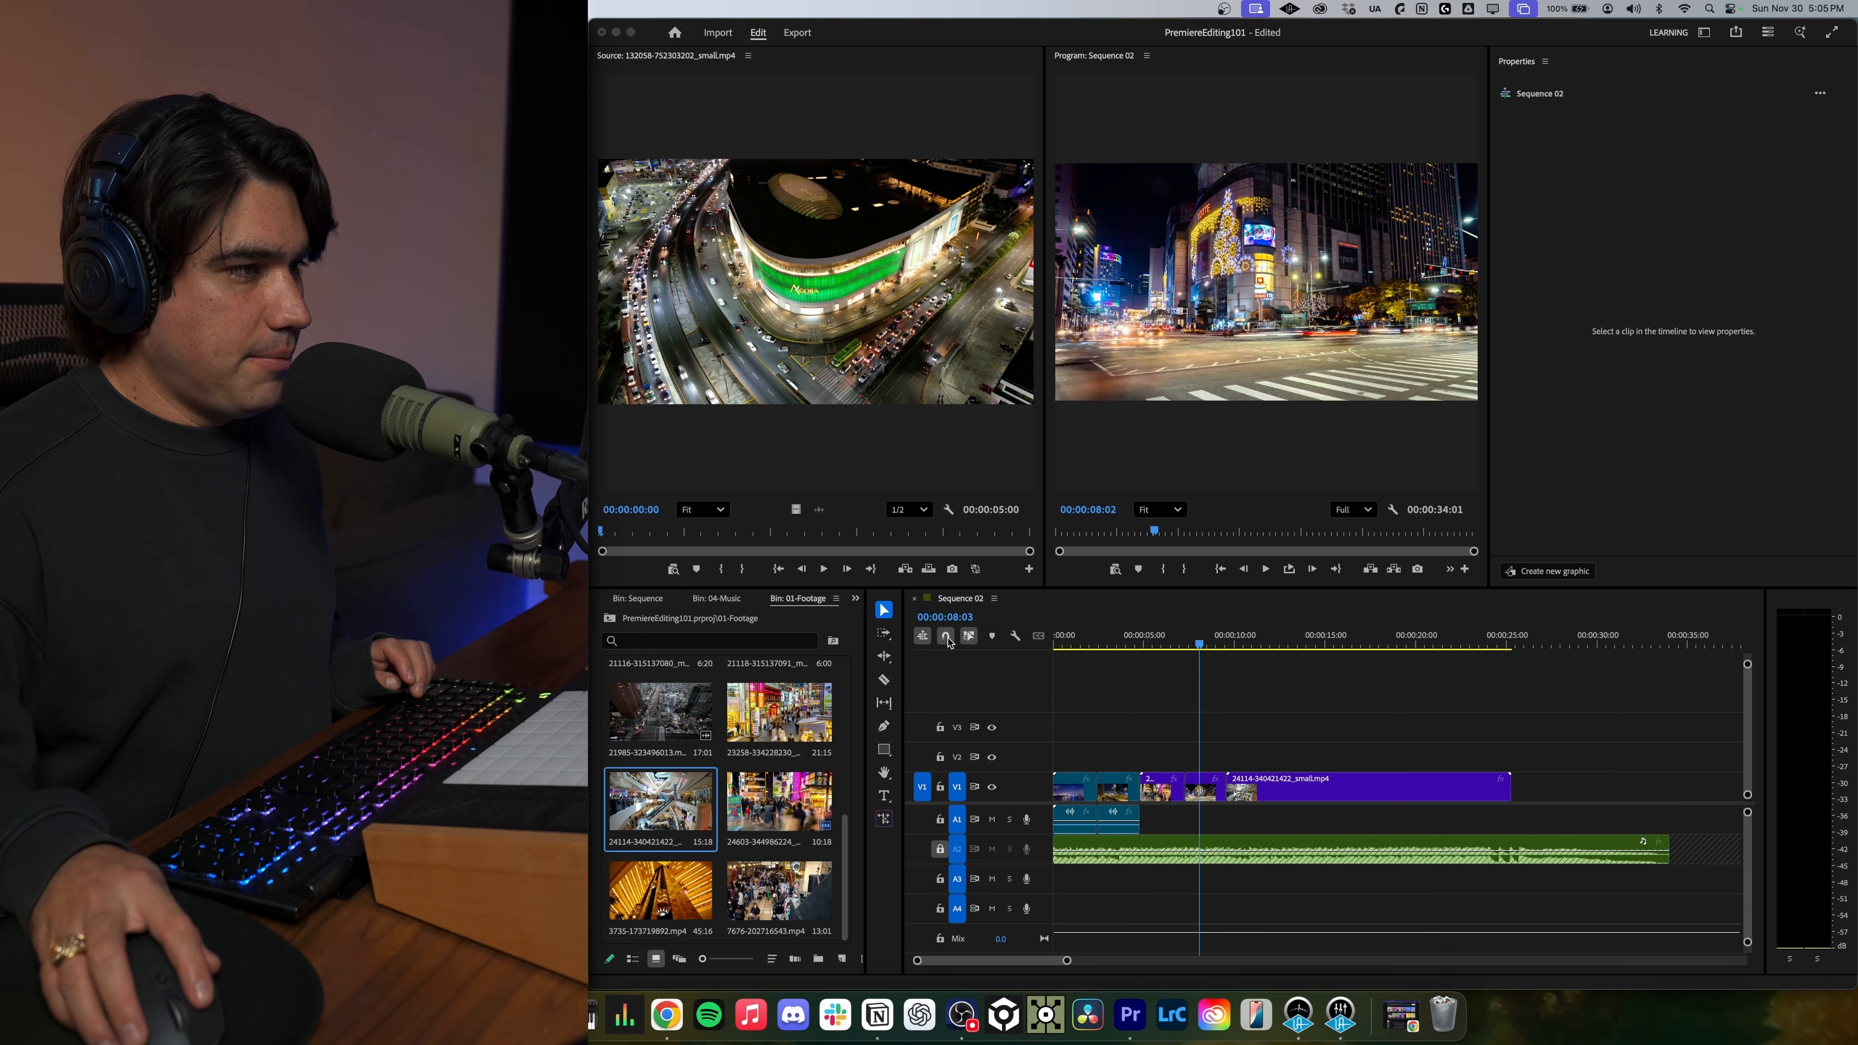
# Select the first two clips with their linked audio, try deleting the highway clip with its audio, and undo the deletion.
pyautogui.click(1105, 785)
pyautogui.click(1072, 790)
pyautogui.click(1213, 828)
pyautogui.click(1106, 787)
pyautogui.click(1075, 828)
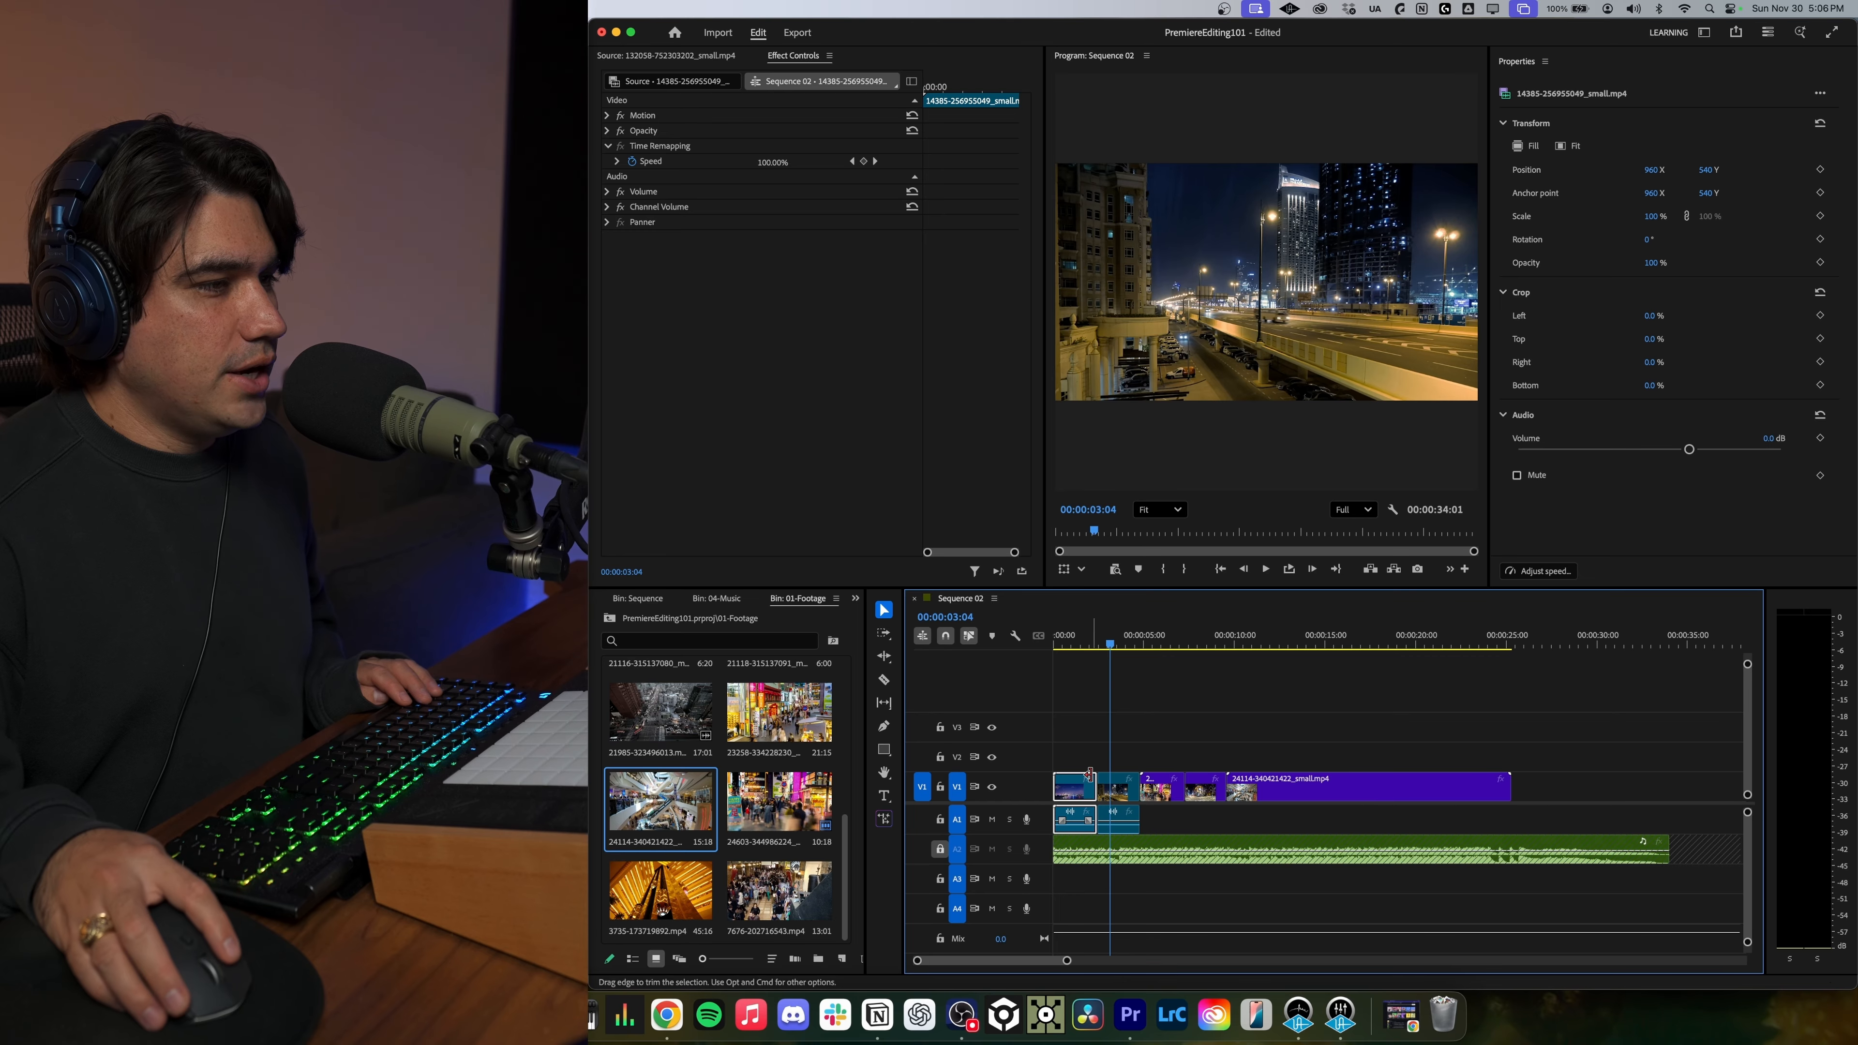
pyautogui.click(1111, 783)
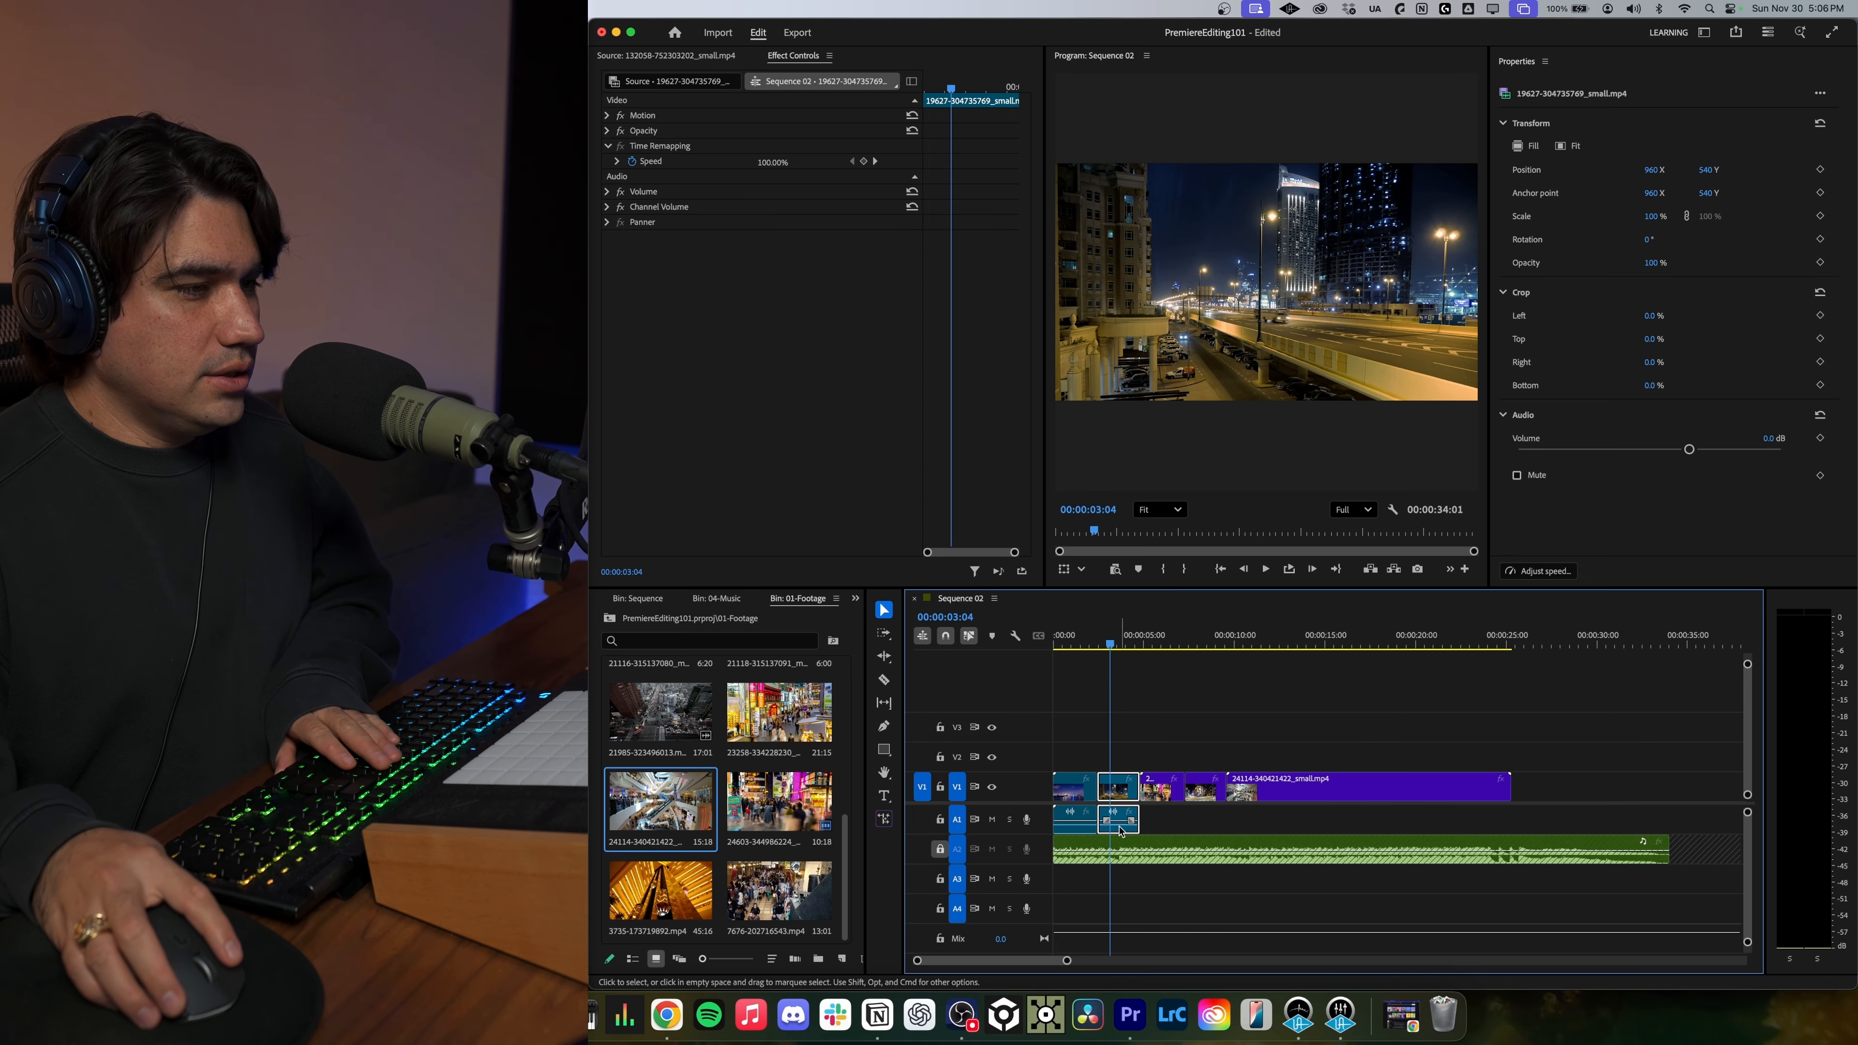
pyautogui.press('Delete')
pyautogui.press('super+z')
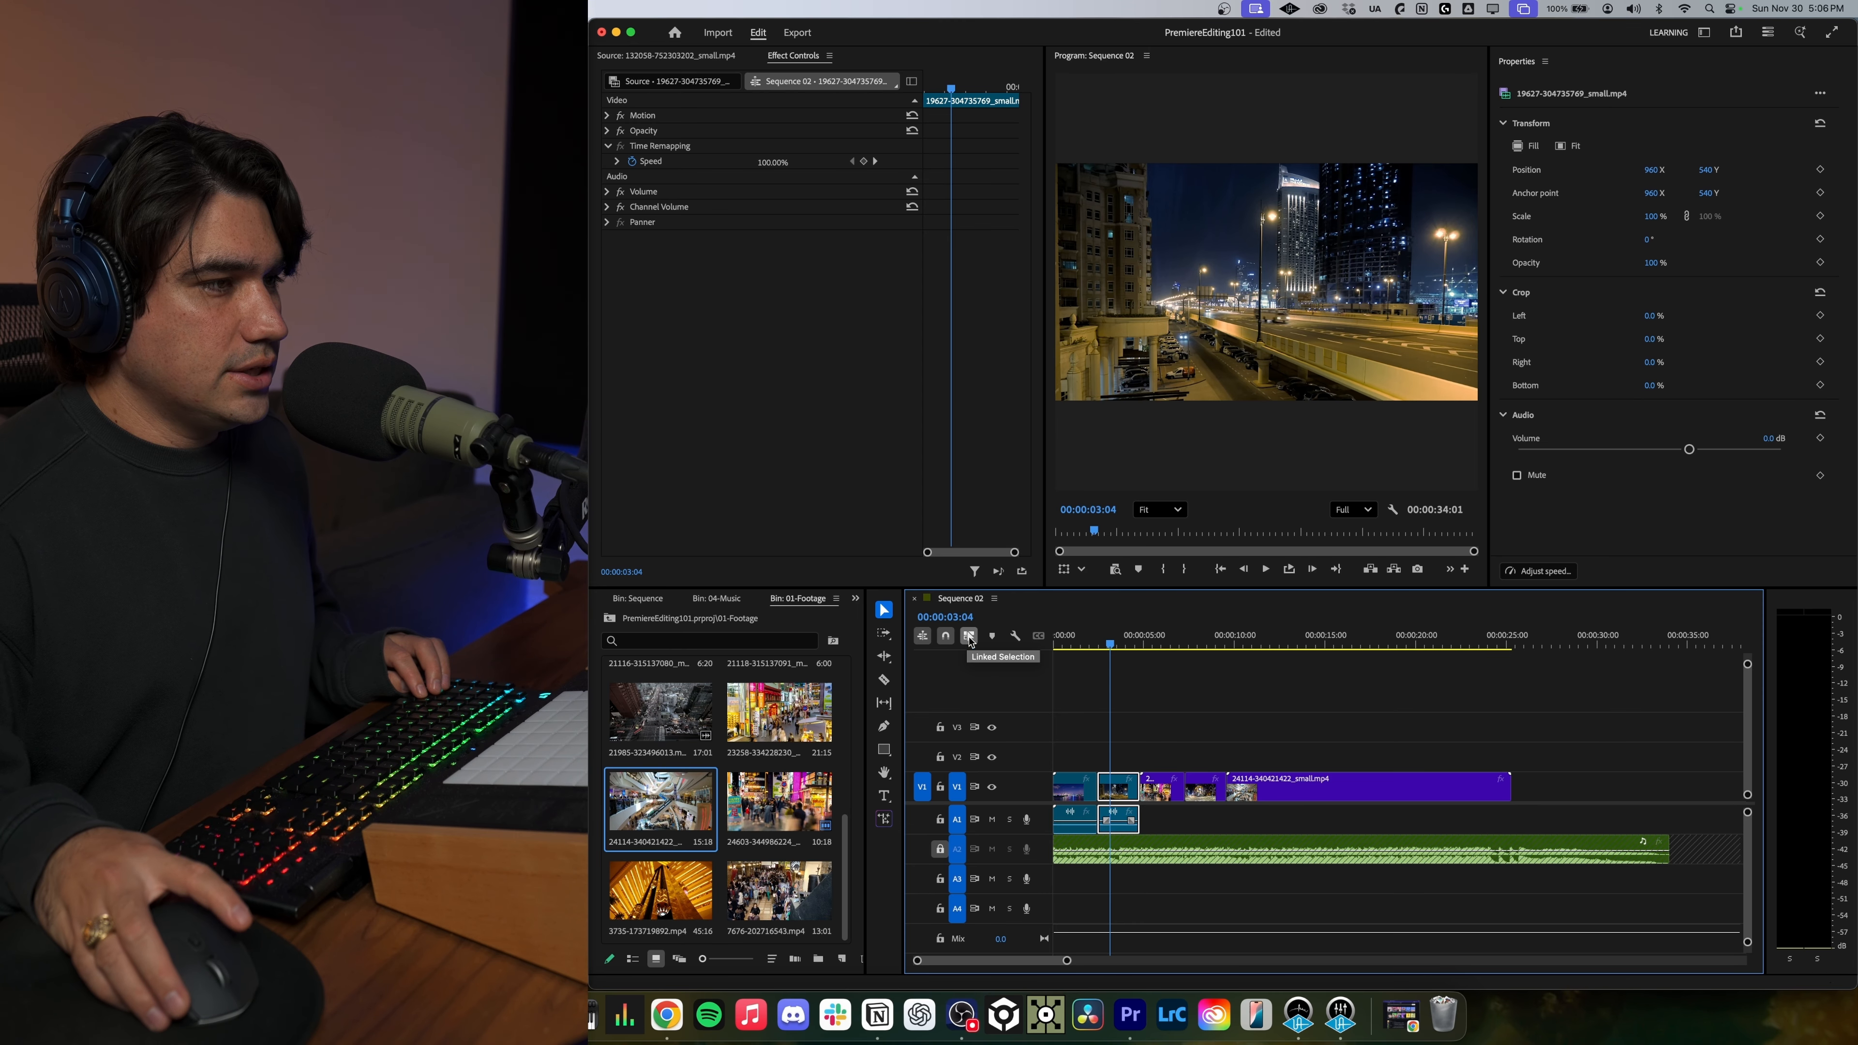
# Delete only the A1 audio of the highway clip and of the first clip, keeping their video.
pyautogui.click(1192, 823)
pyautogui.keyDown('alt'); pyautogui.click(1130, 832); pyautogui.keyUp('alt')
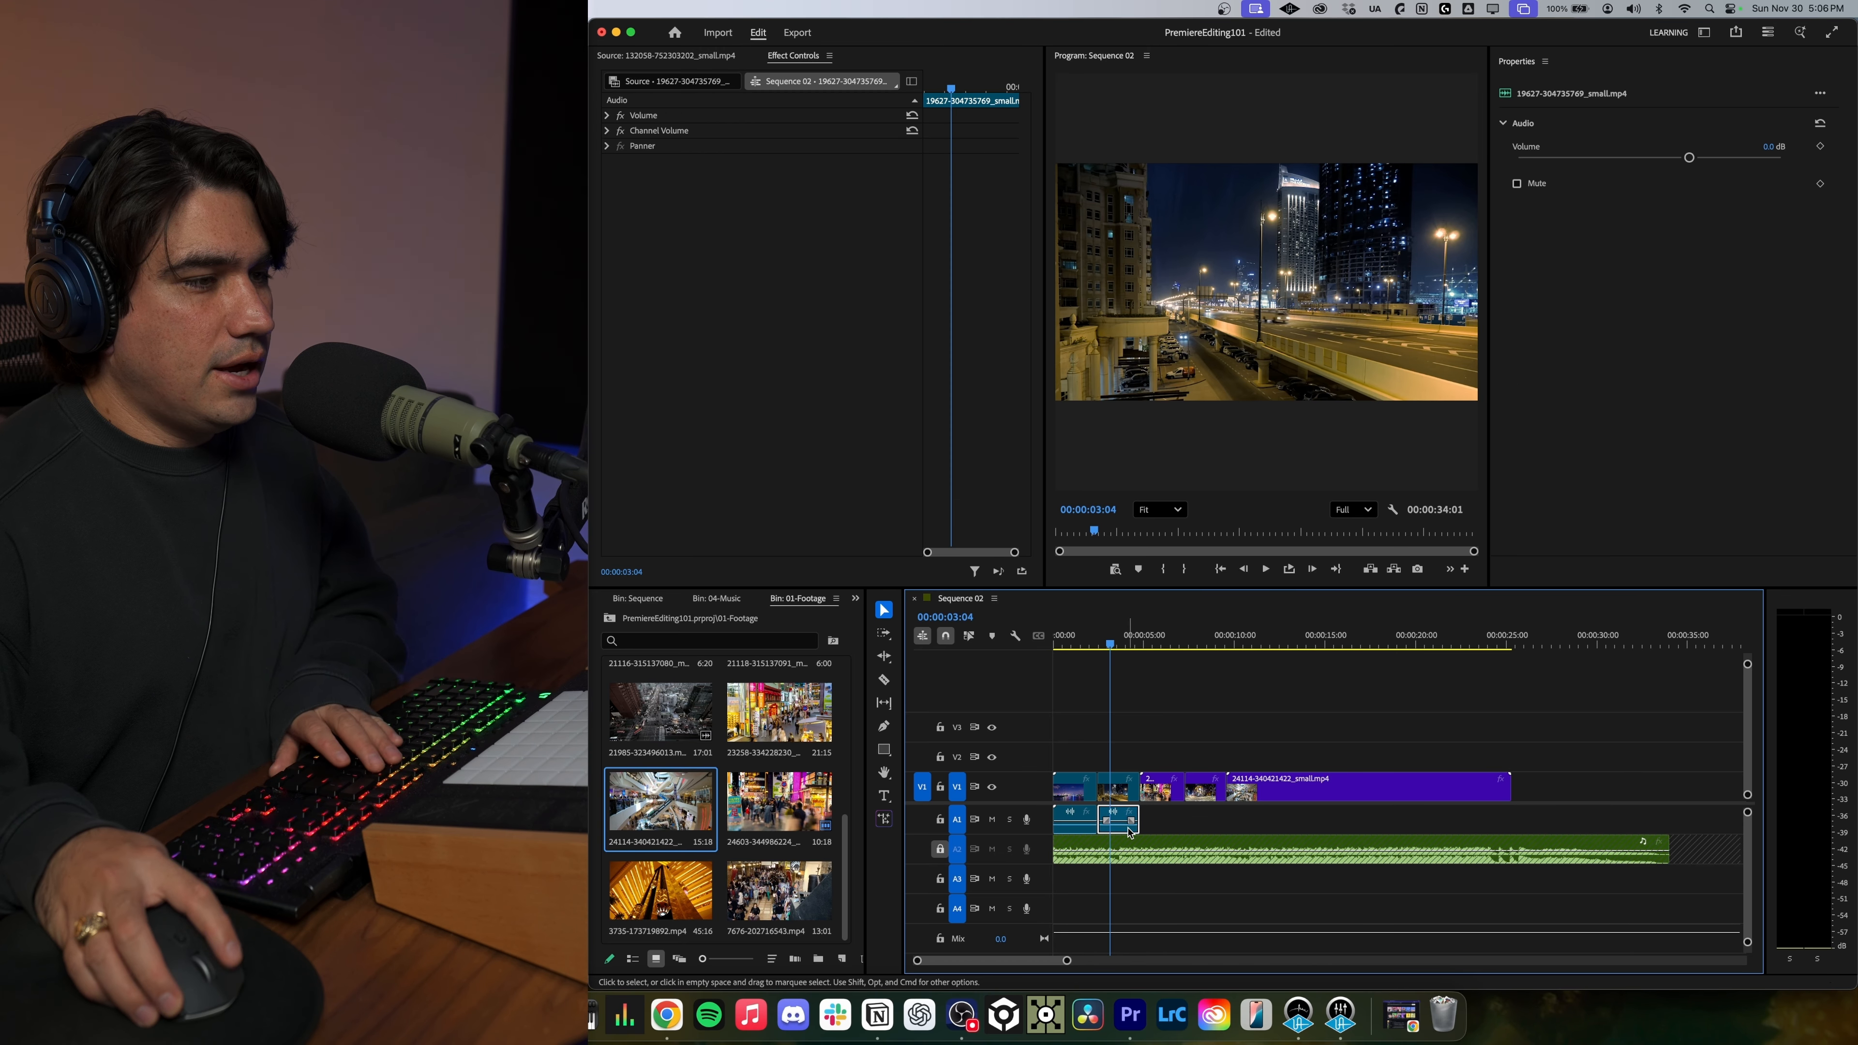
pyautogui.press('Delete')
pyautogui.keyDown('alt'); pyautogui.click(1081, 828); pyautogui.keyUp('alt')
pyautogui.press('Delete')
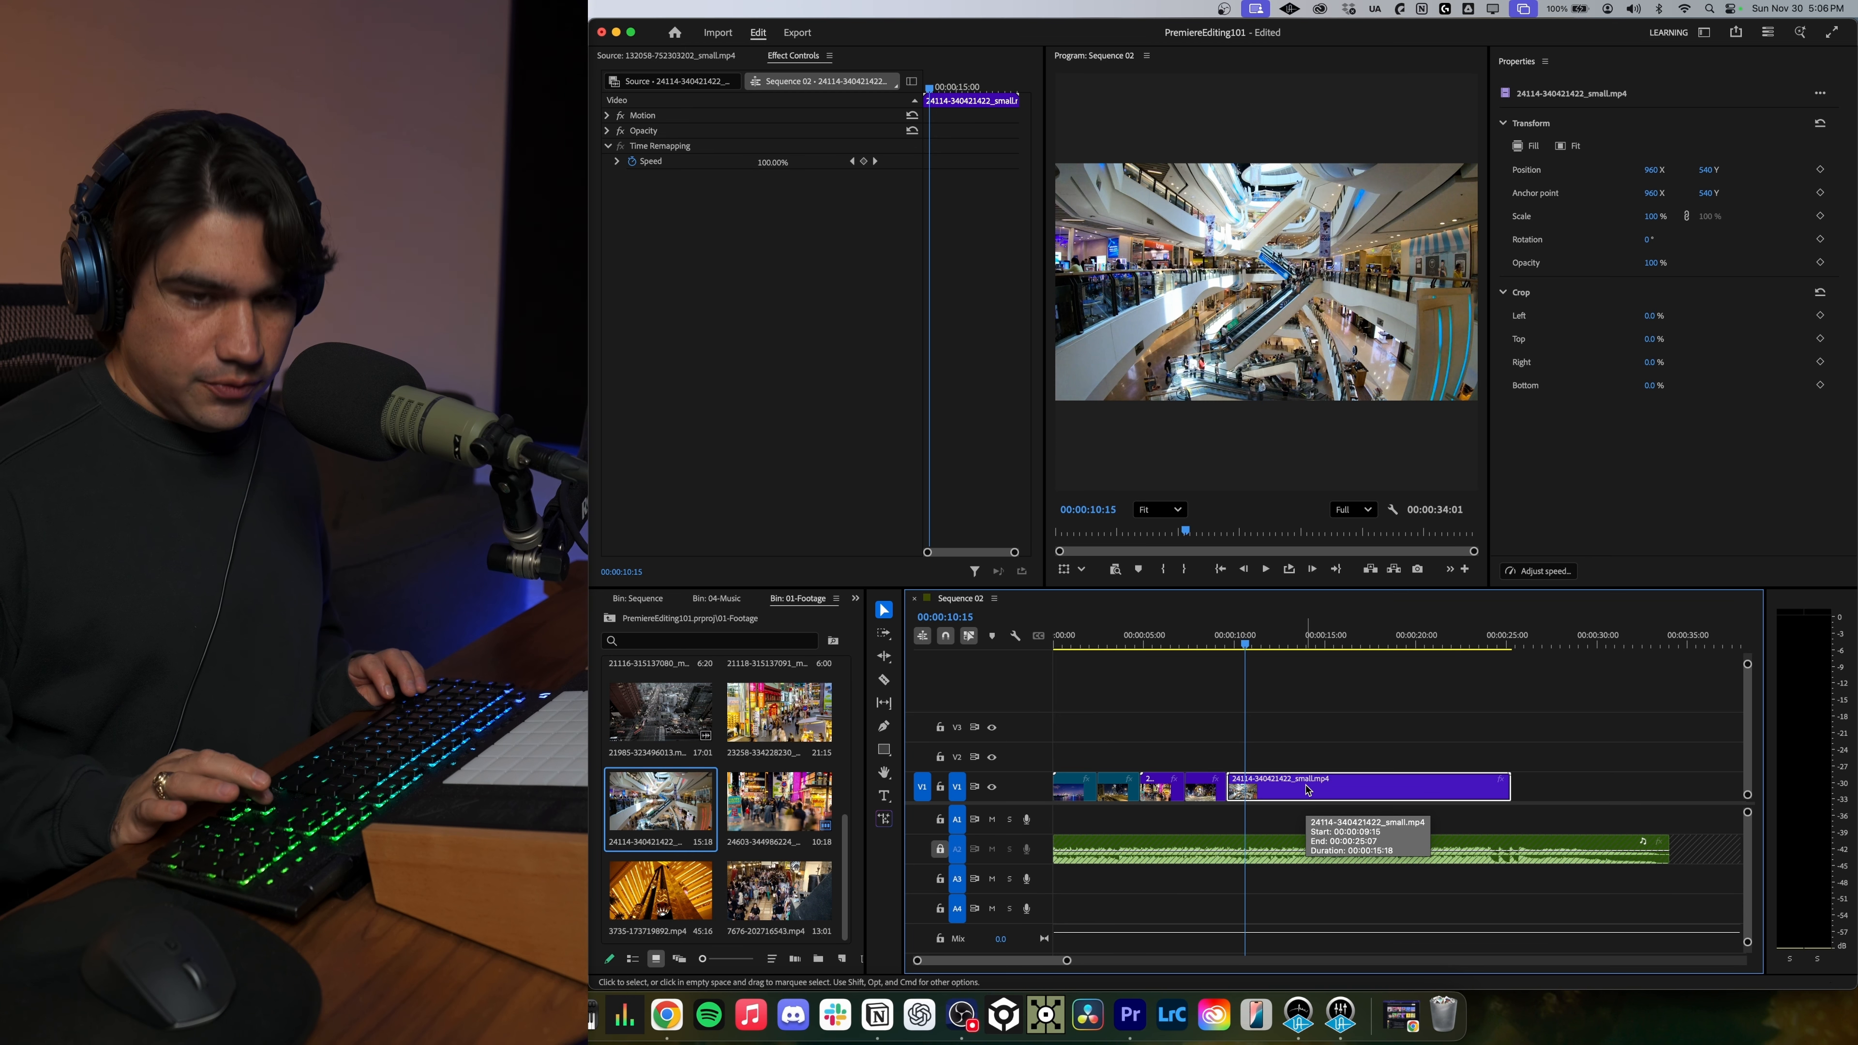
# Jump the playhead back and forth between the edit points of the clips on V1.
pyautogui.press('Down')
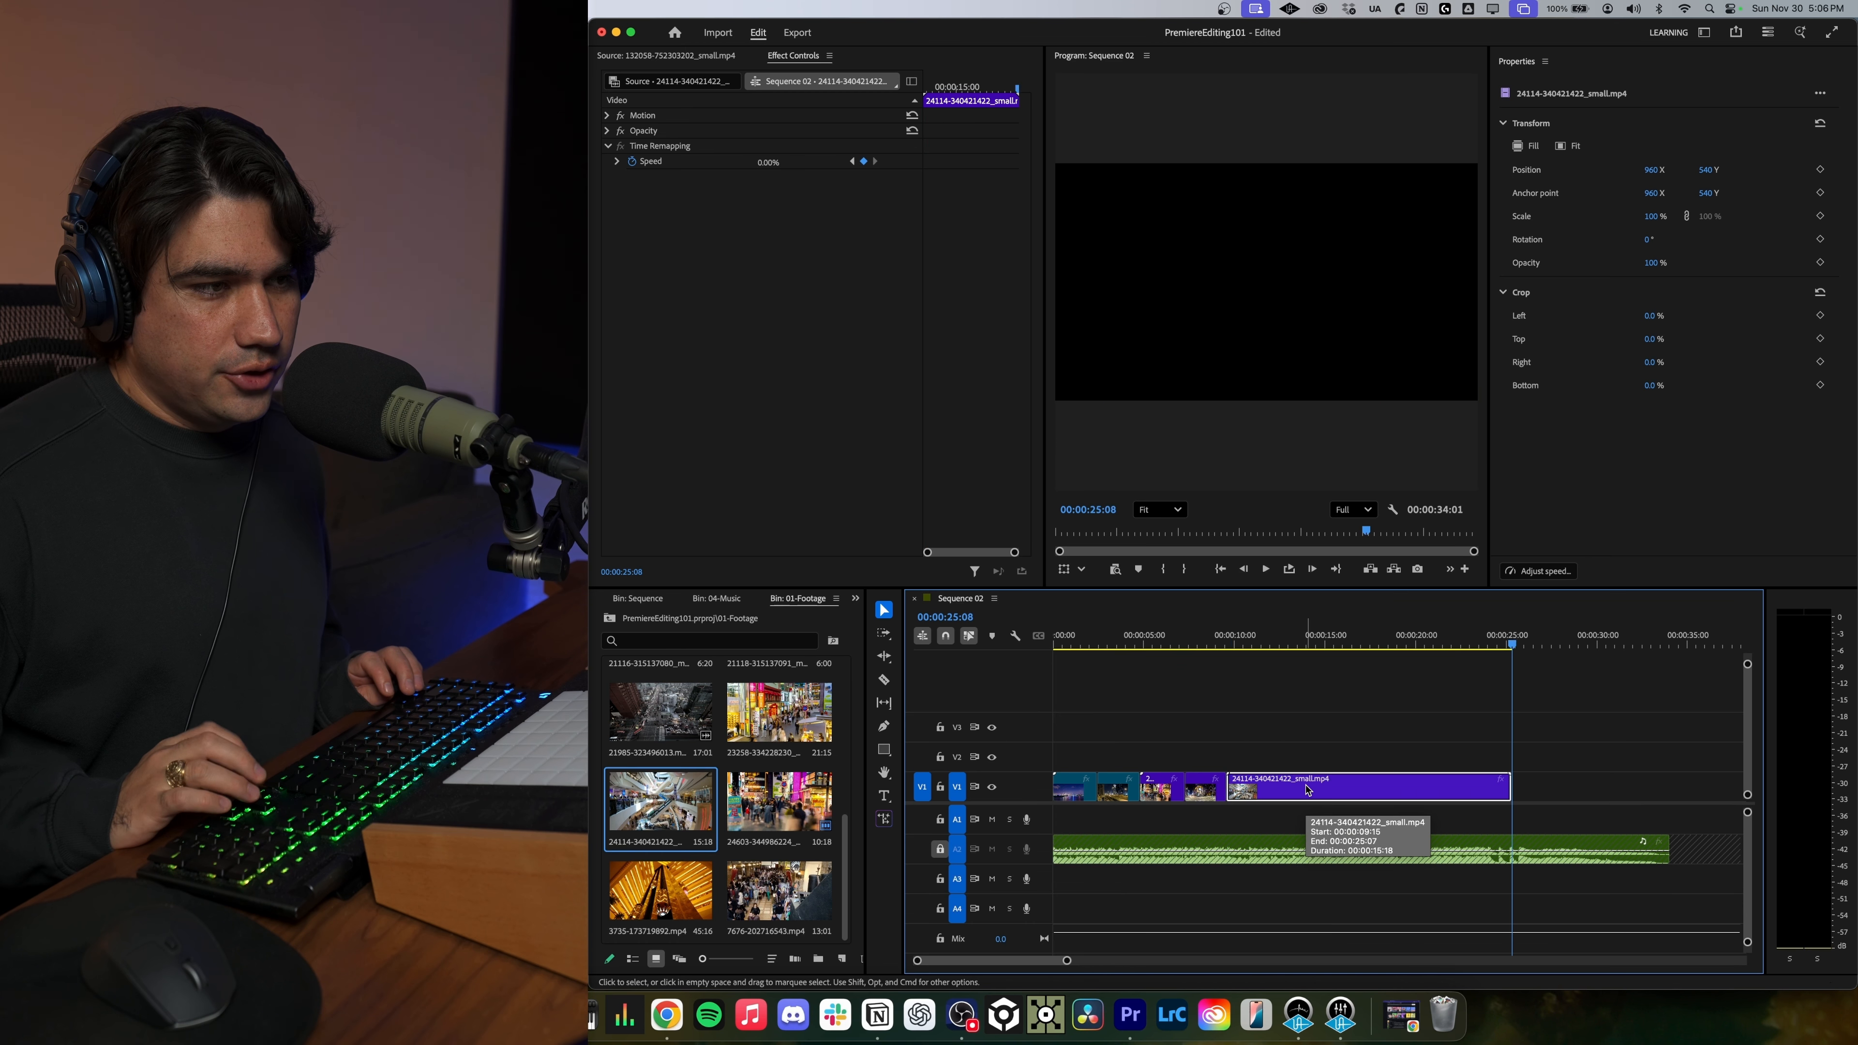
pyautogui.press('Up')
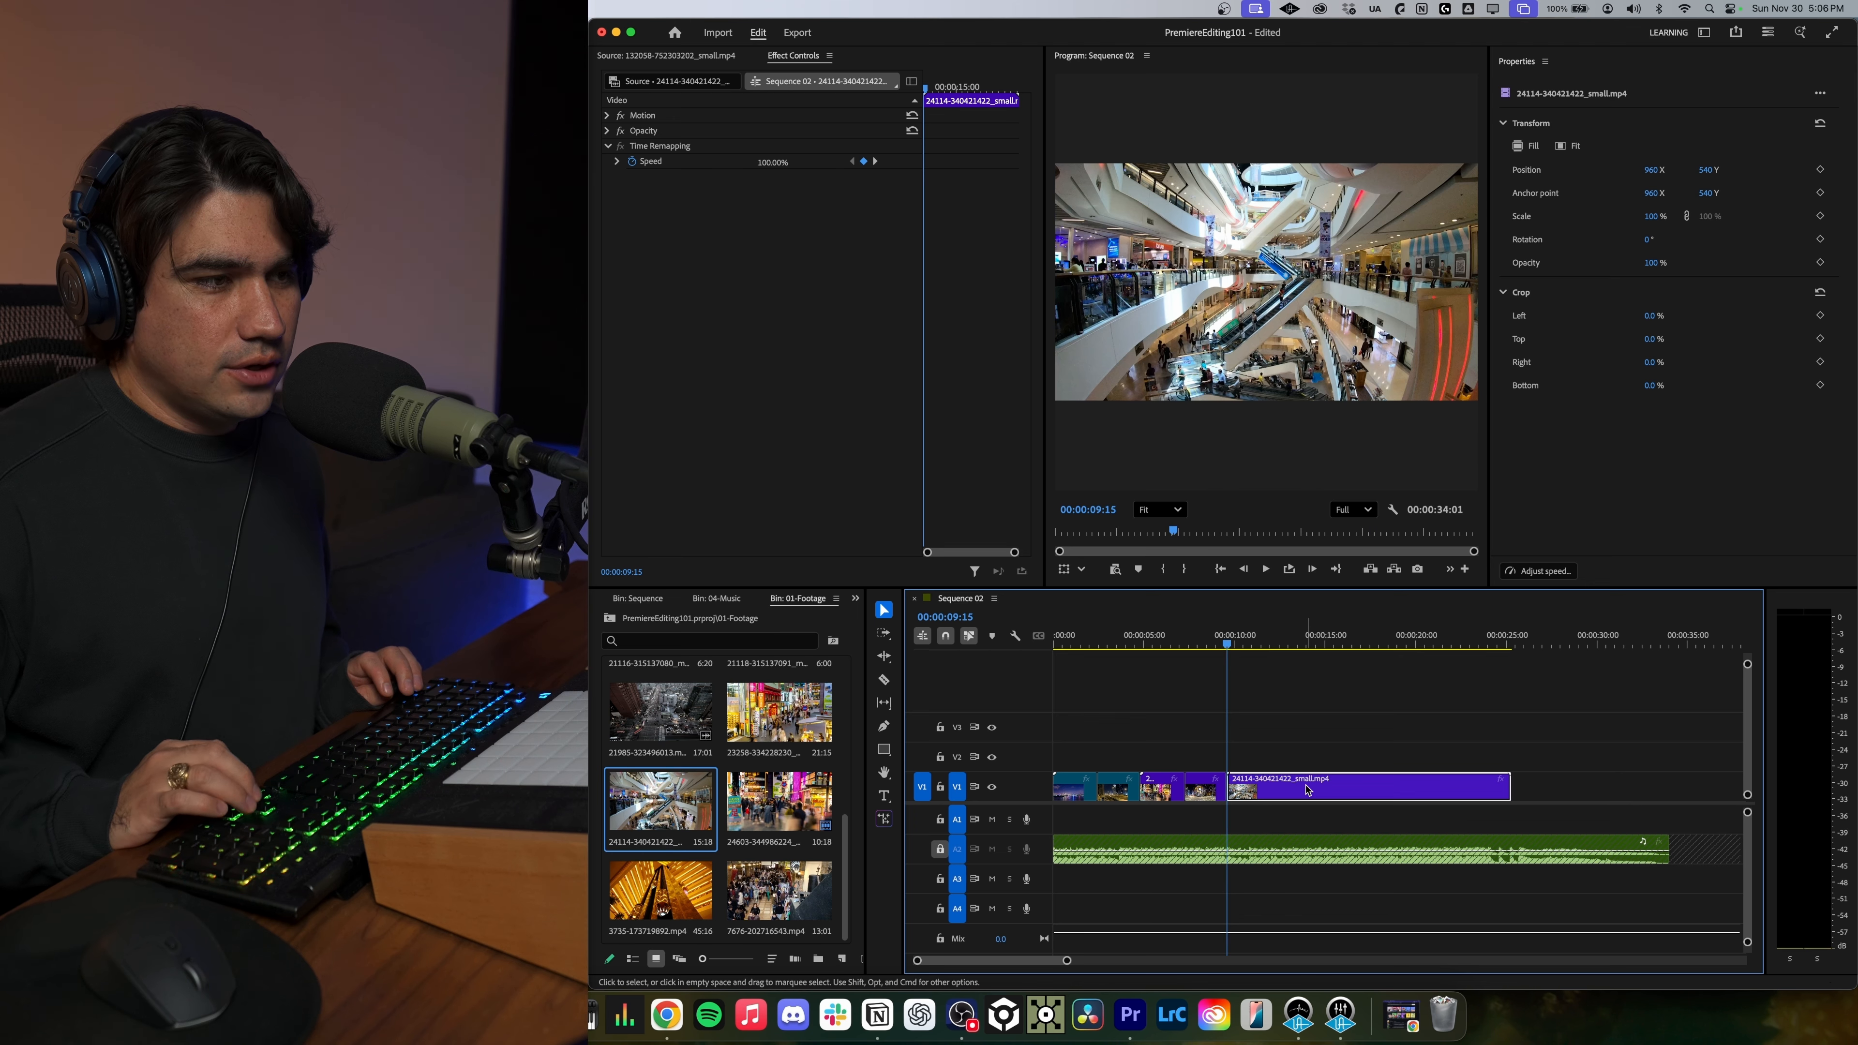
pyautogui.press('Down')
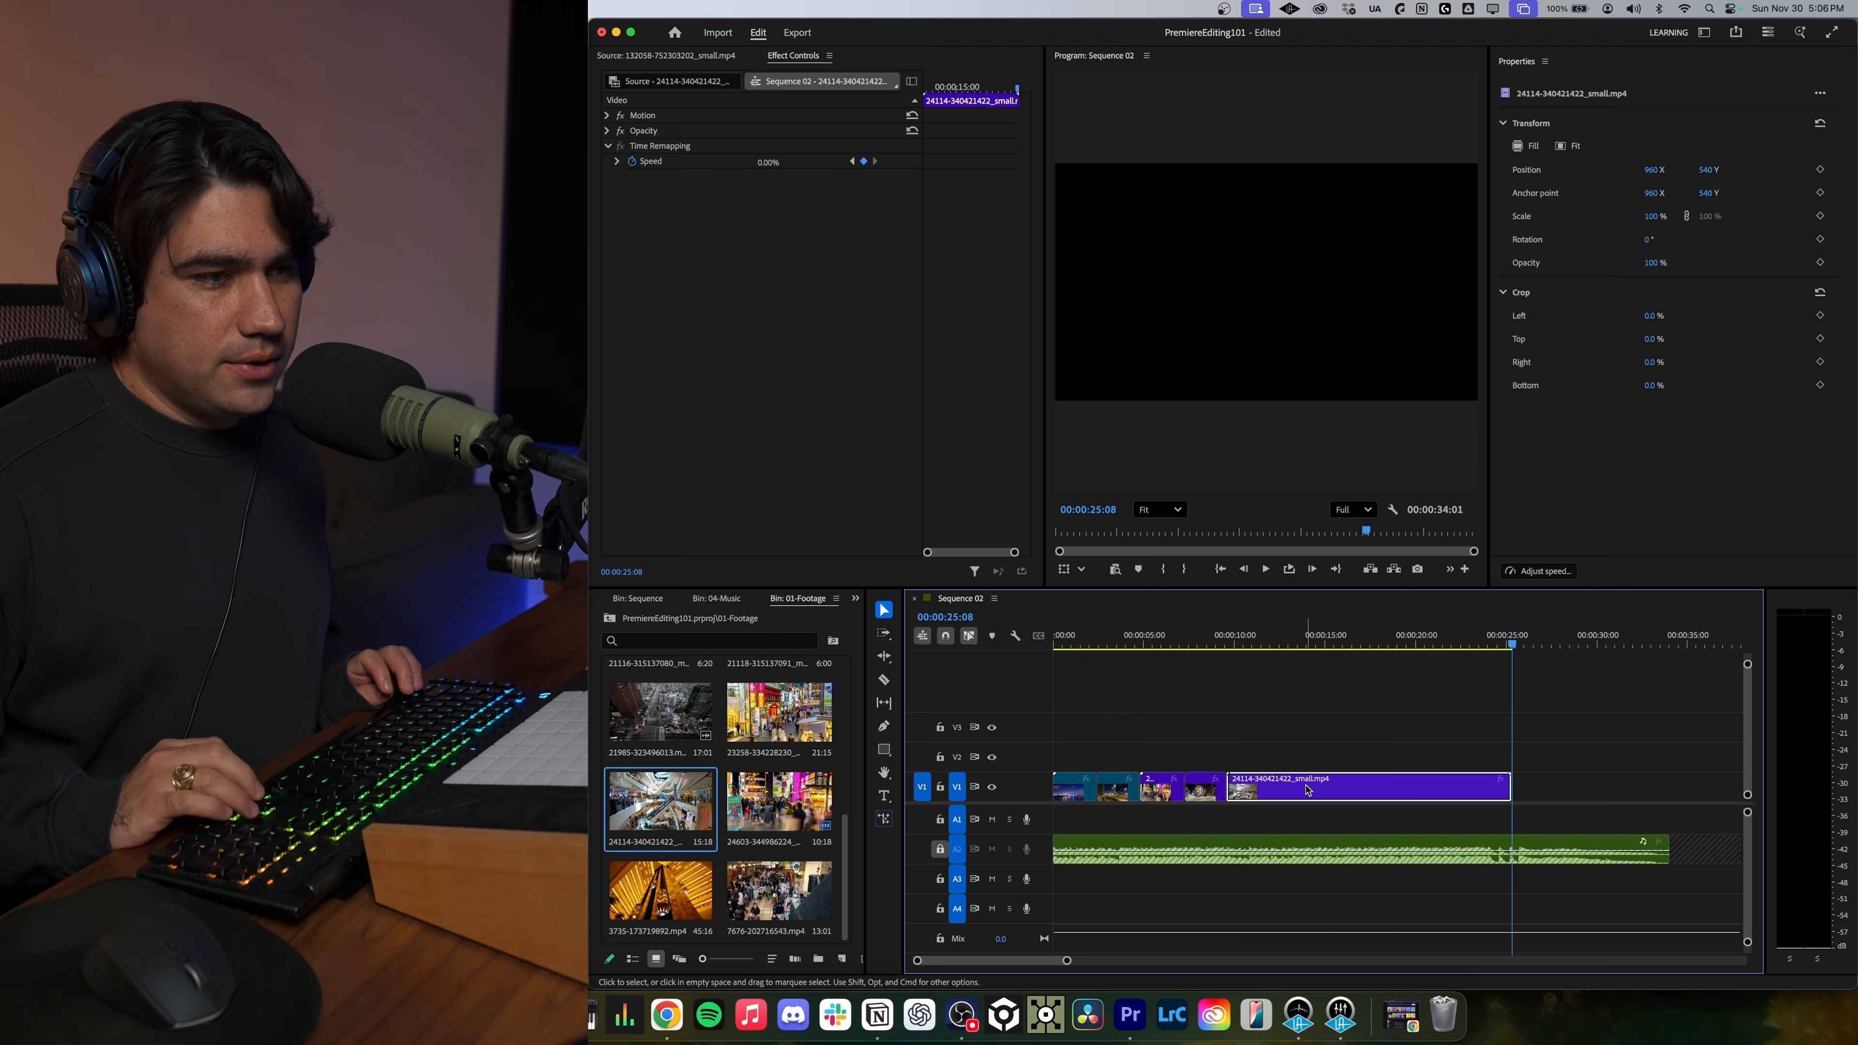
pyautogui.press('Up')
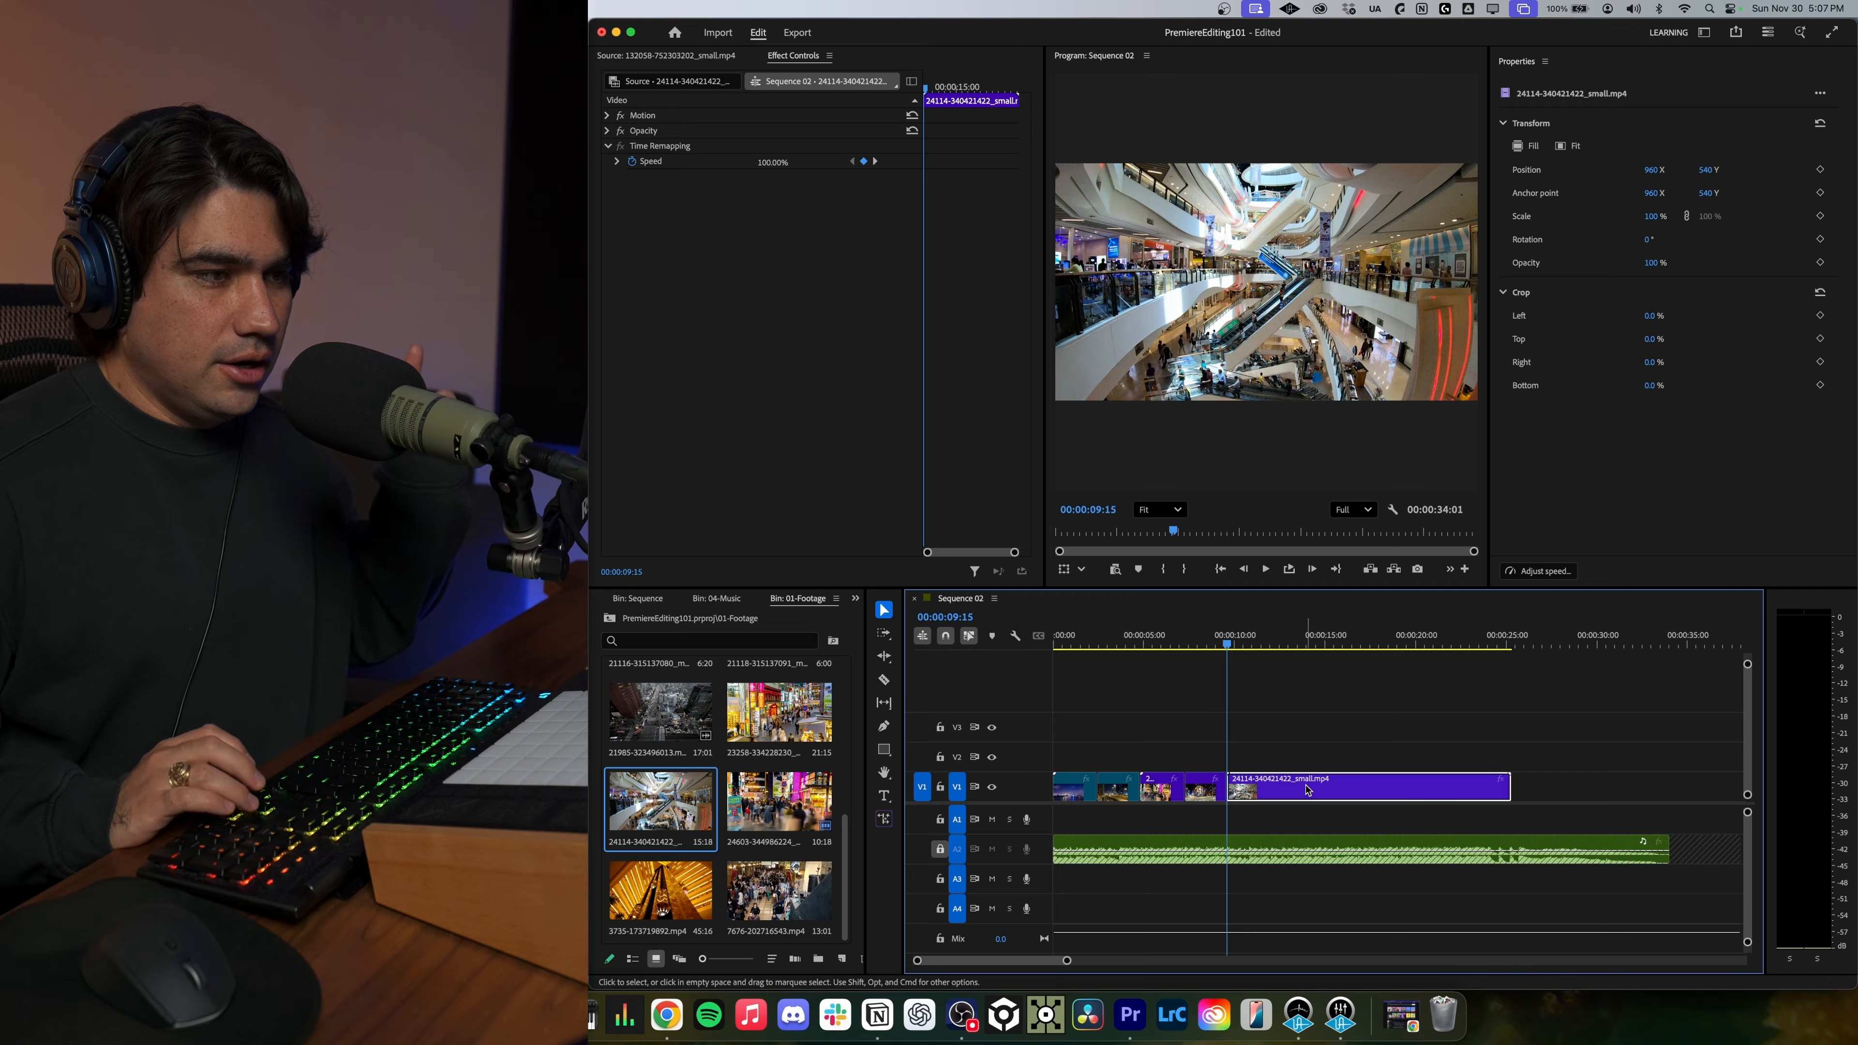
pyautogui.press('Up')
pyautogui.press('Up')
pyautogui.press('Up')
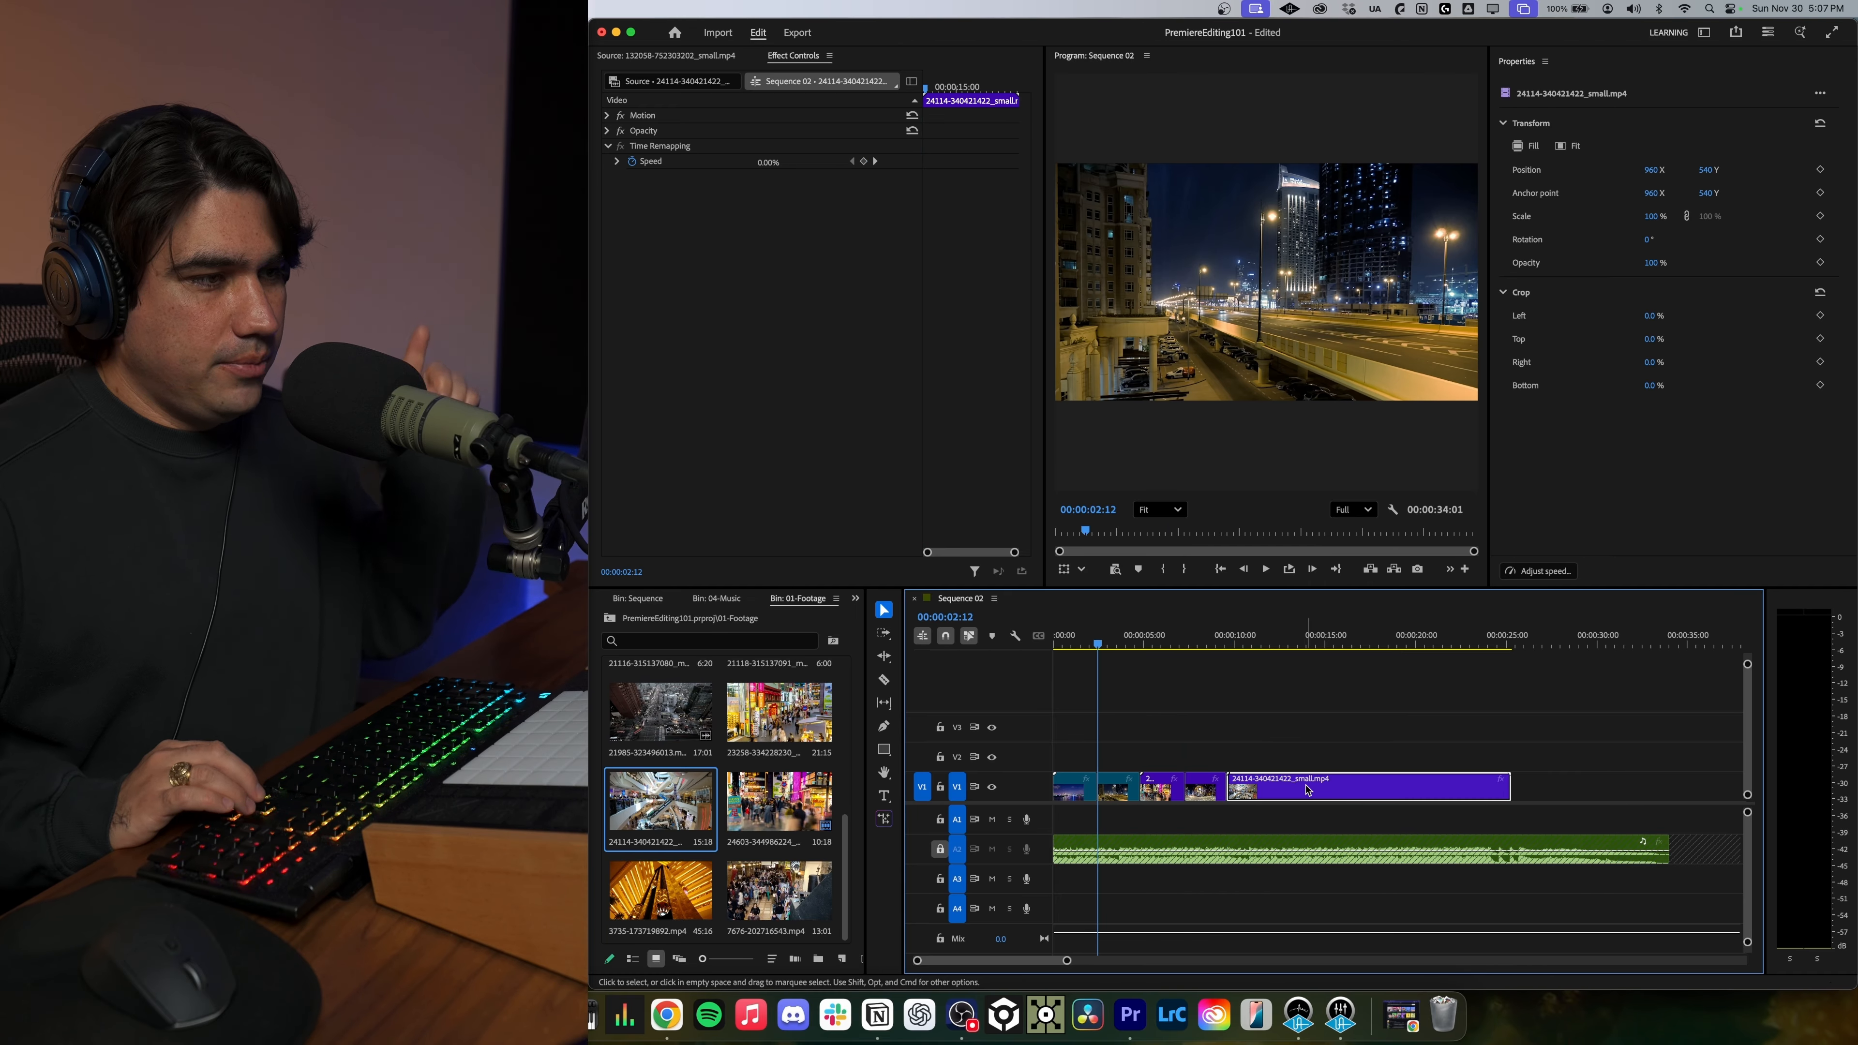
pyautogui.press('Down')
pyautogui.press('Down')
pyautogui.press('Down')
pyautogui.press('Down')
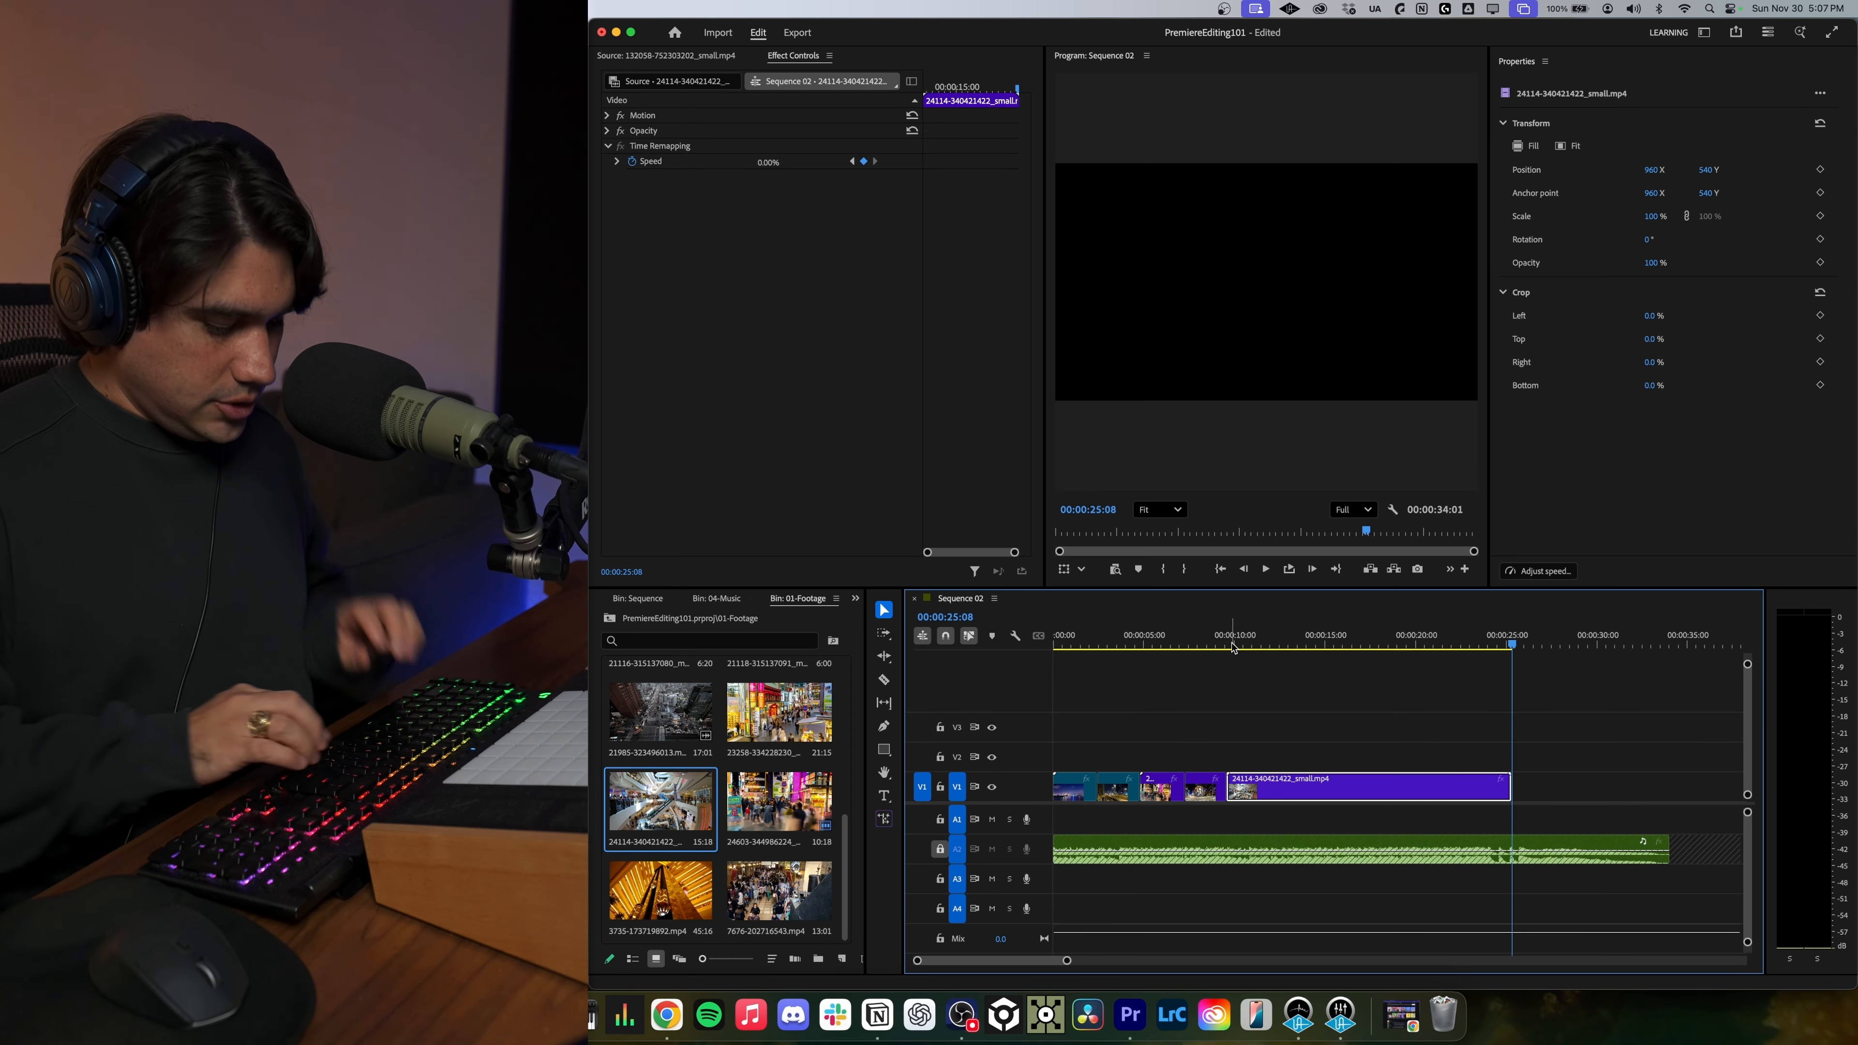
pyautogui.press('j')
pyautogui.press('k')
pyautogui.press('Up')
pyautogui.press('Up')
pyautogui.press('Up')
# Play from just before the mall clip to 00:00:12:00 and split the clip at that point.
pyautogui.click(1220, 648)
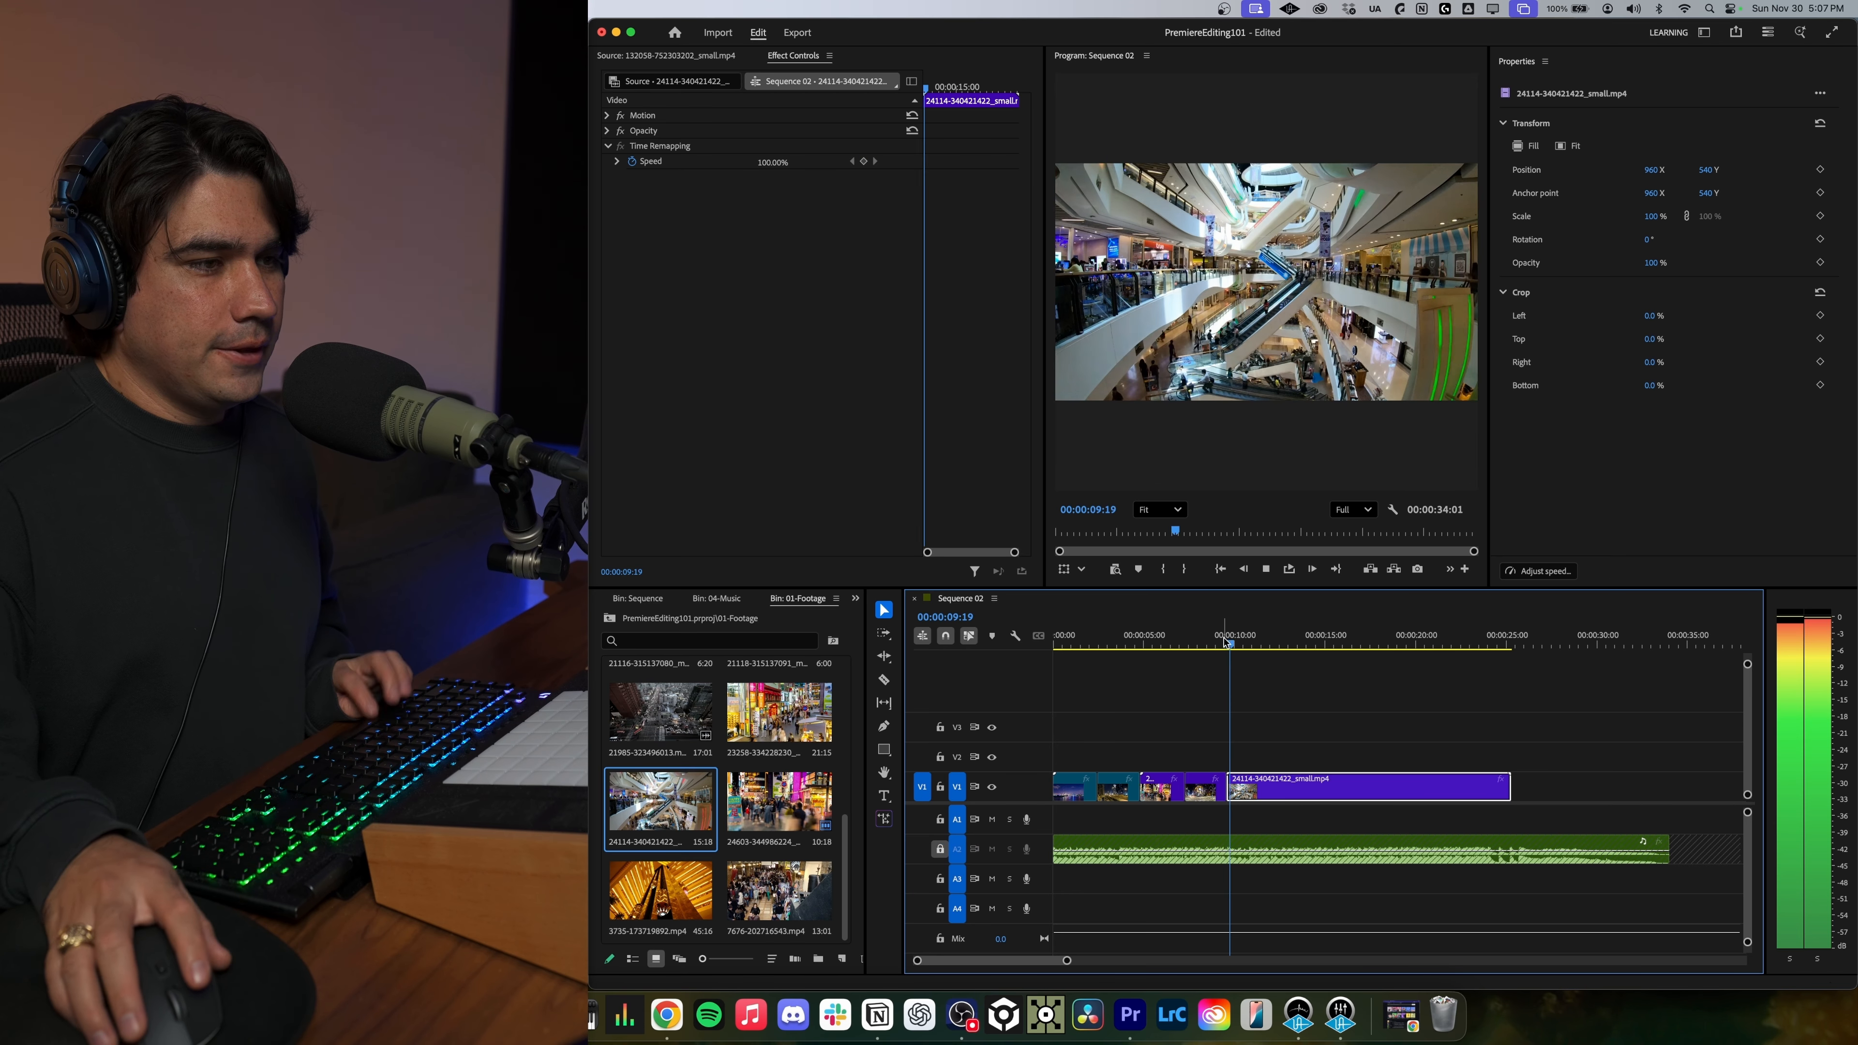
pyautogui.press('space')
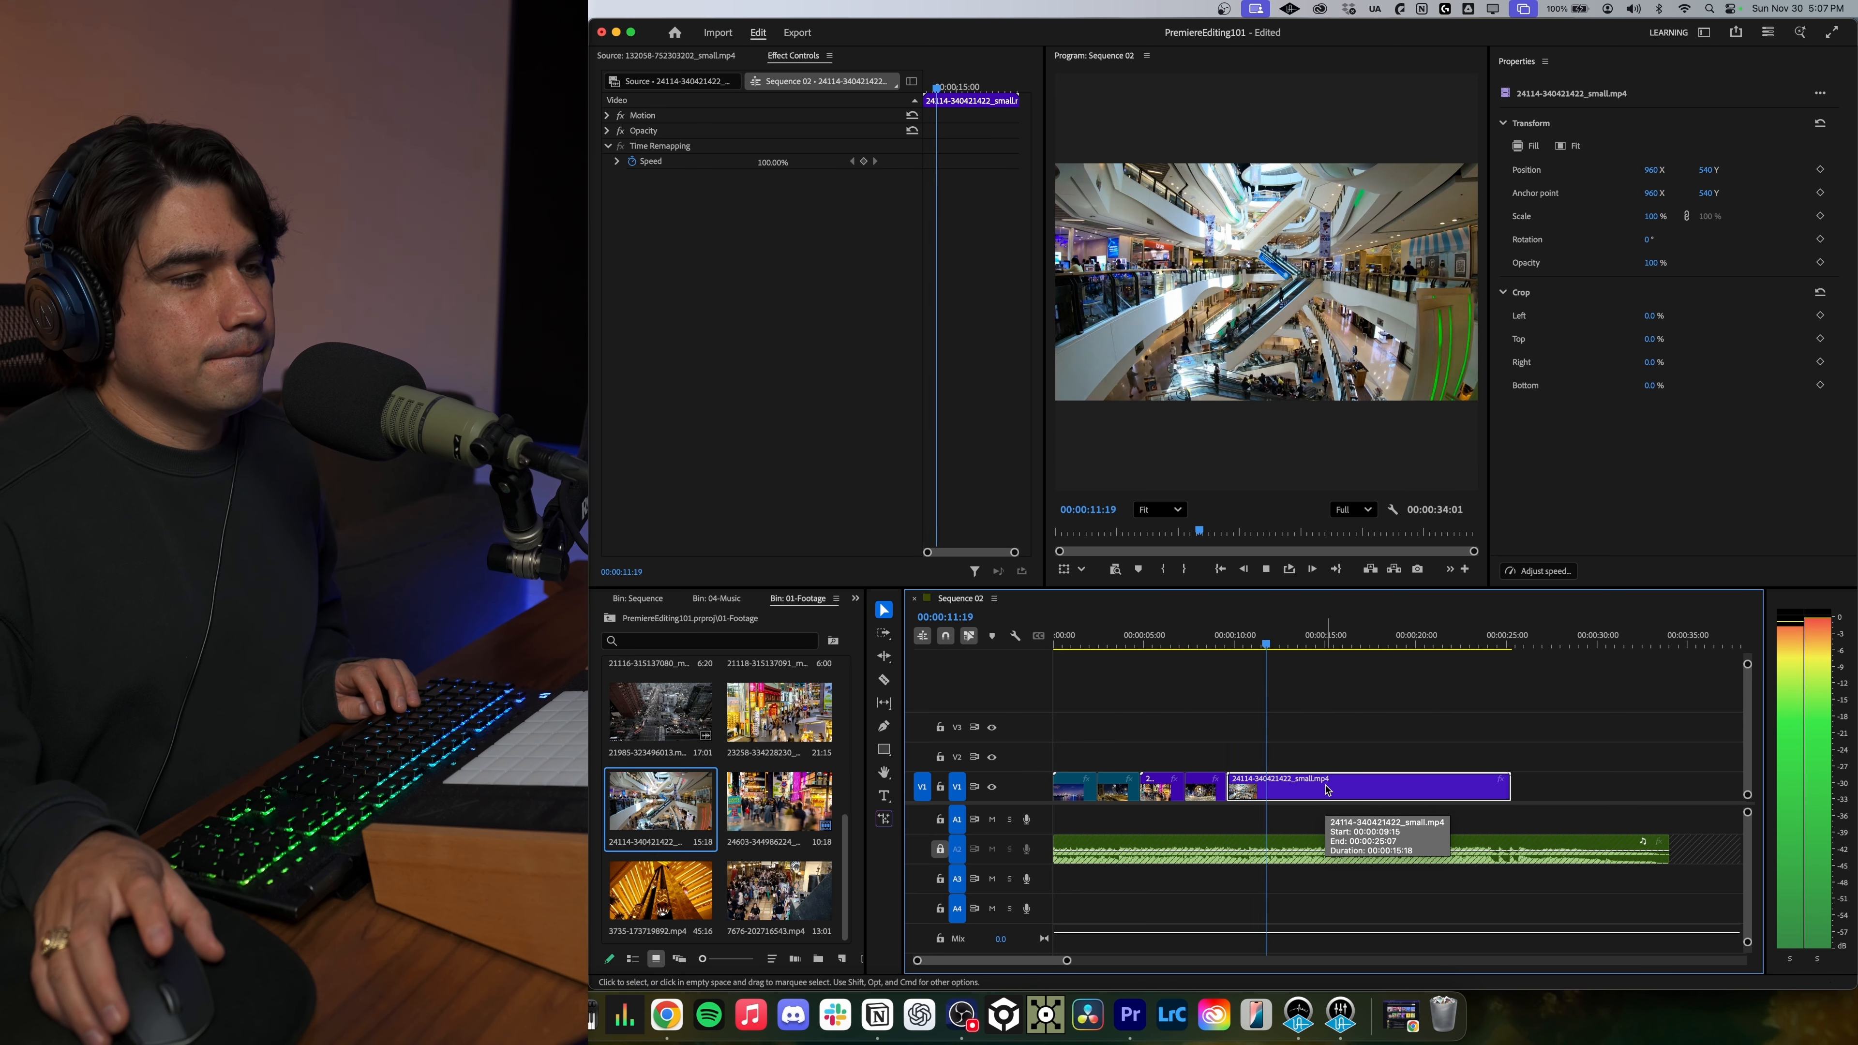
pyautogui.press('space')
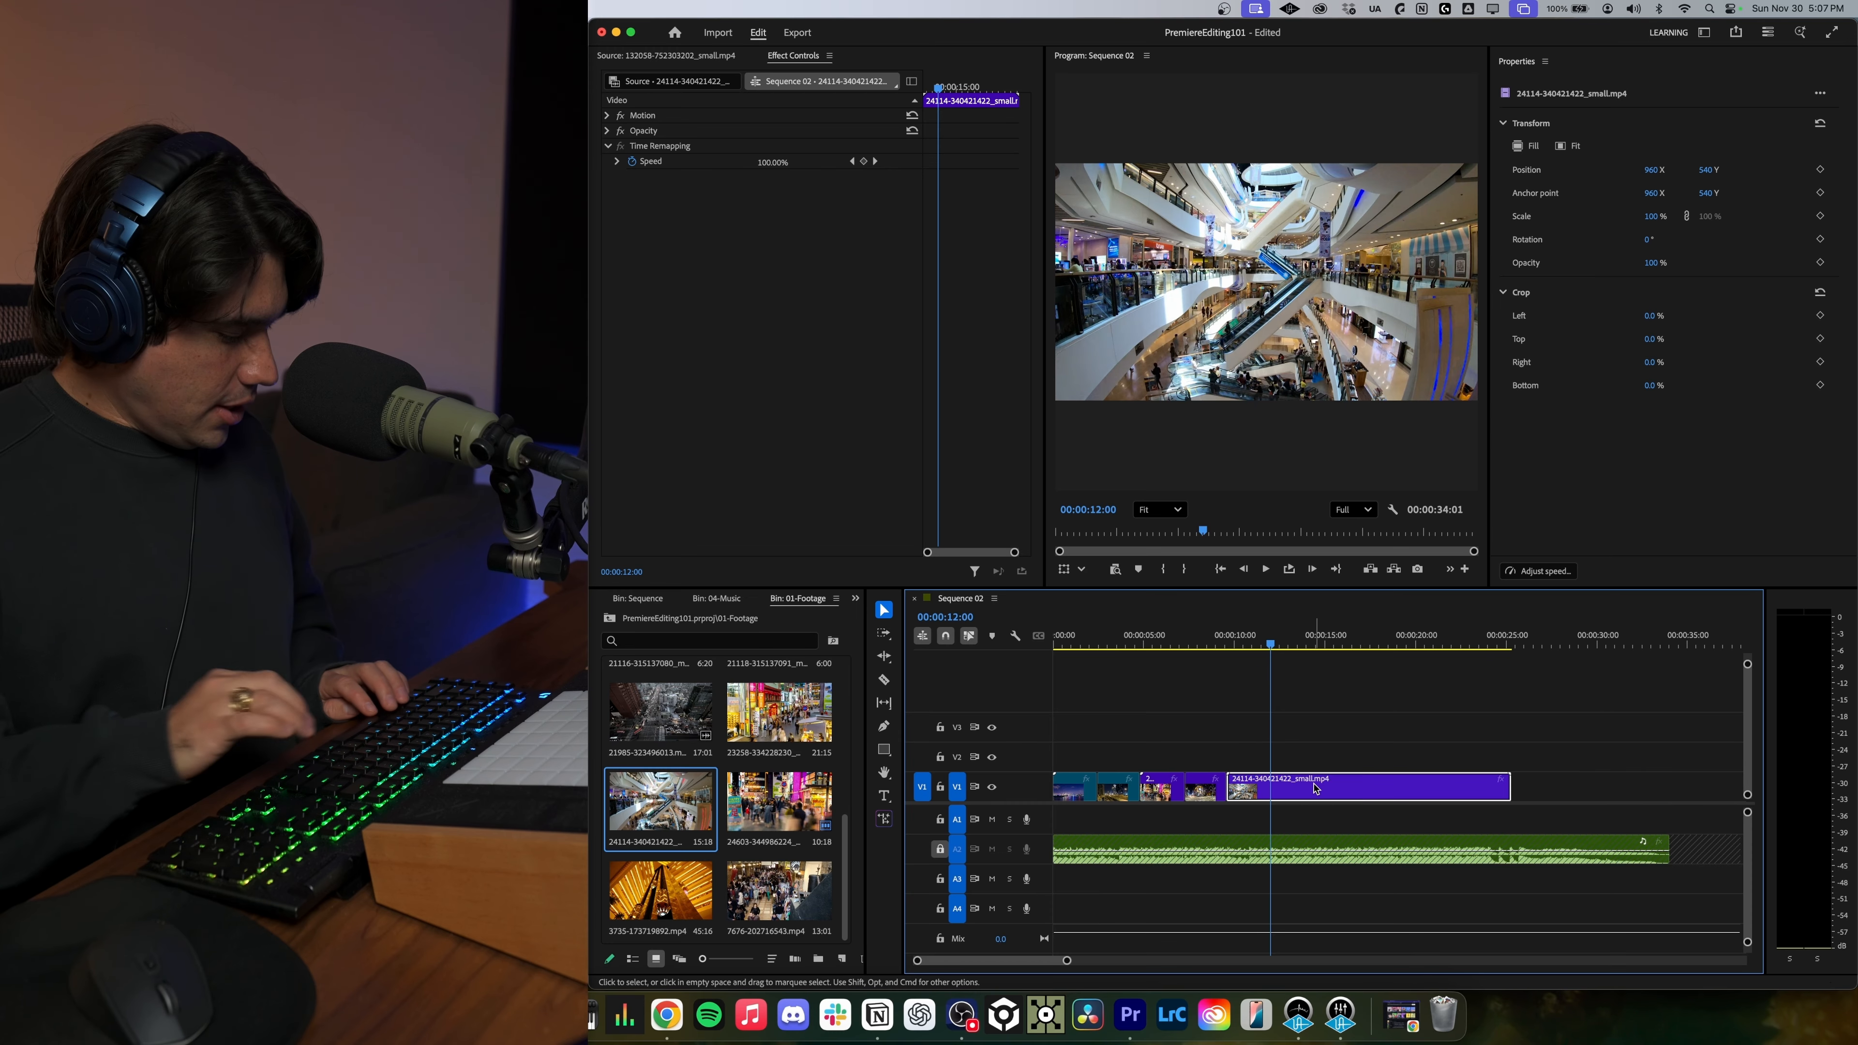
pyautogui.press('super+k')
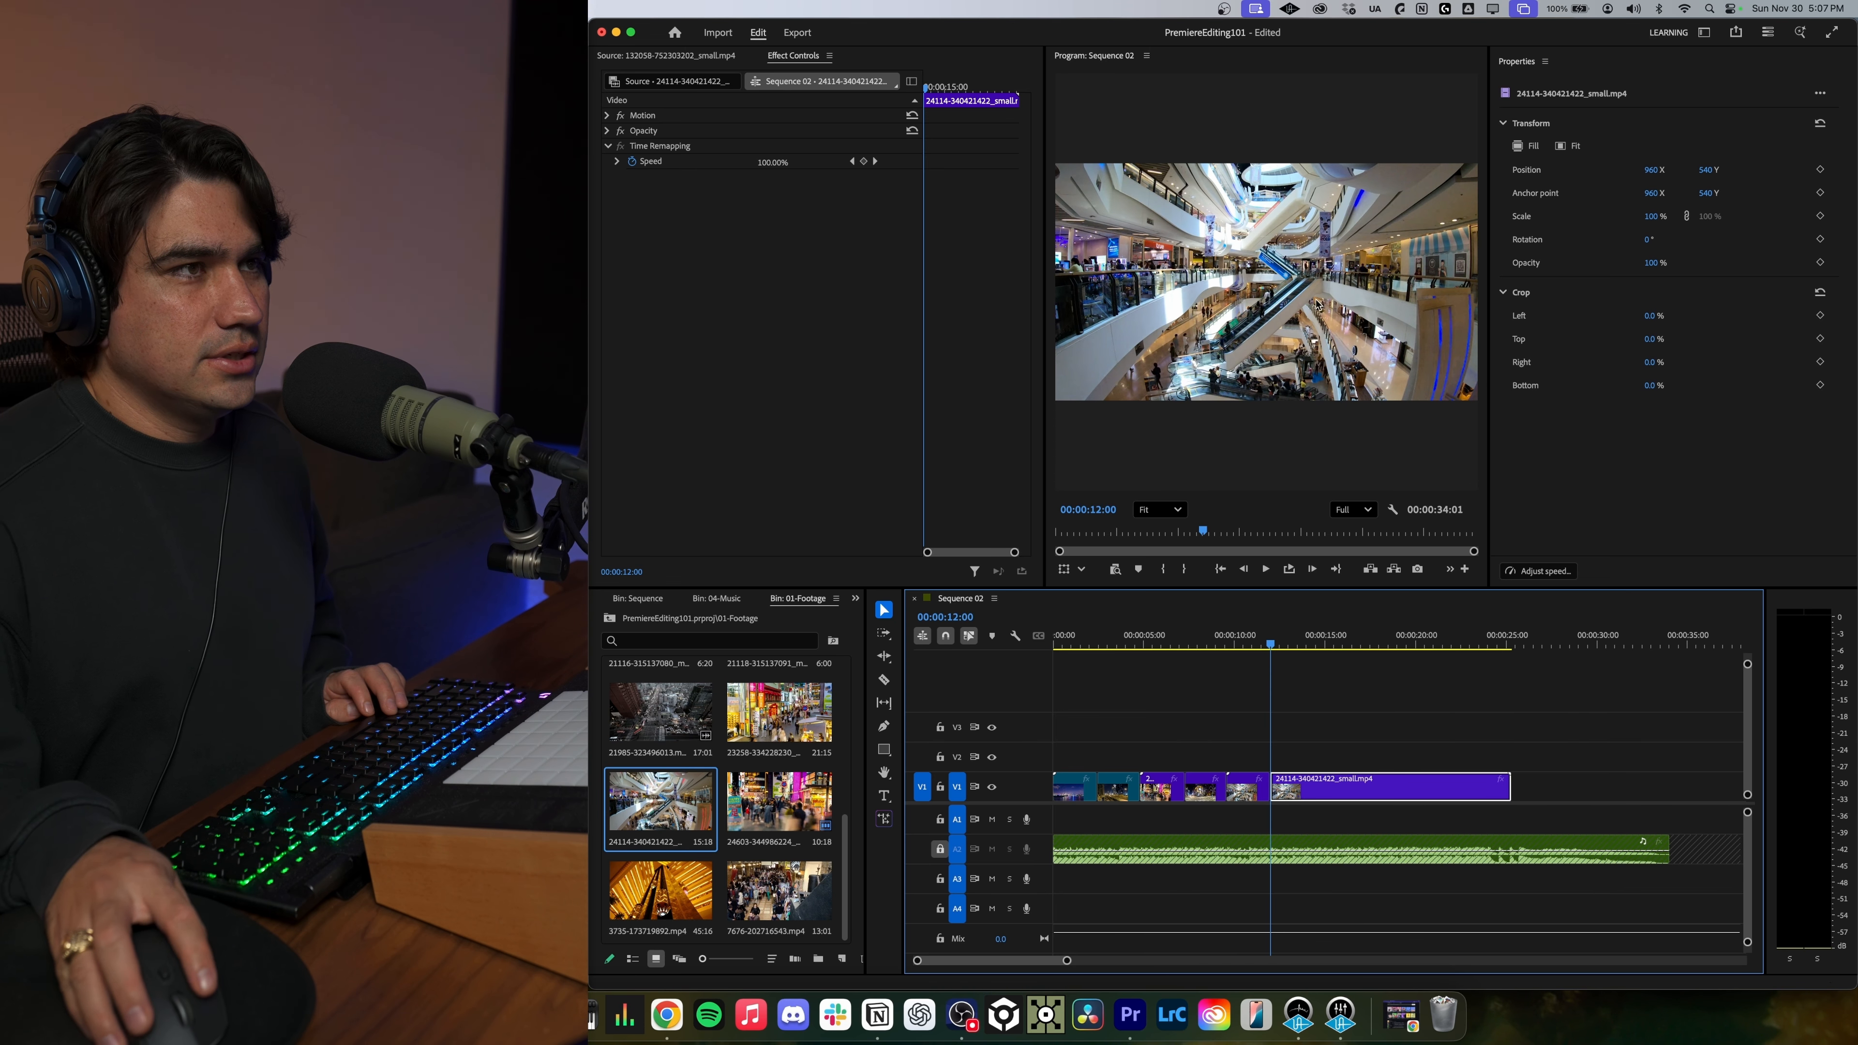
# Place 7676-202716543.mp4 on V2 starting at 00:00:12:00, play it, and trim its end to 00:00:14:10.
pyautogui.moveTo(778, 890); pyautogui.dragTo(1289, 761)
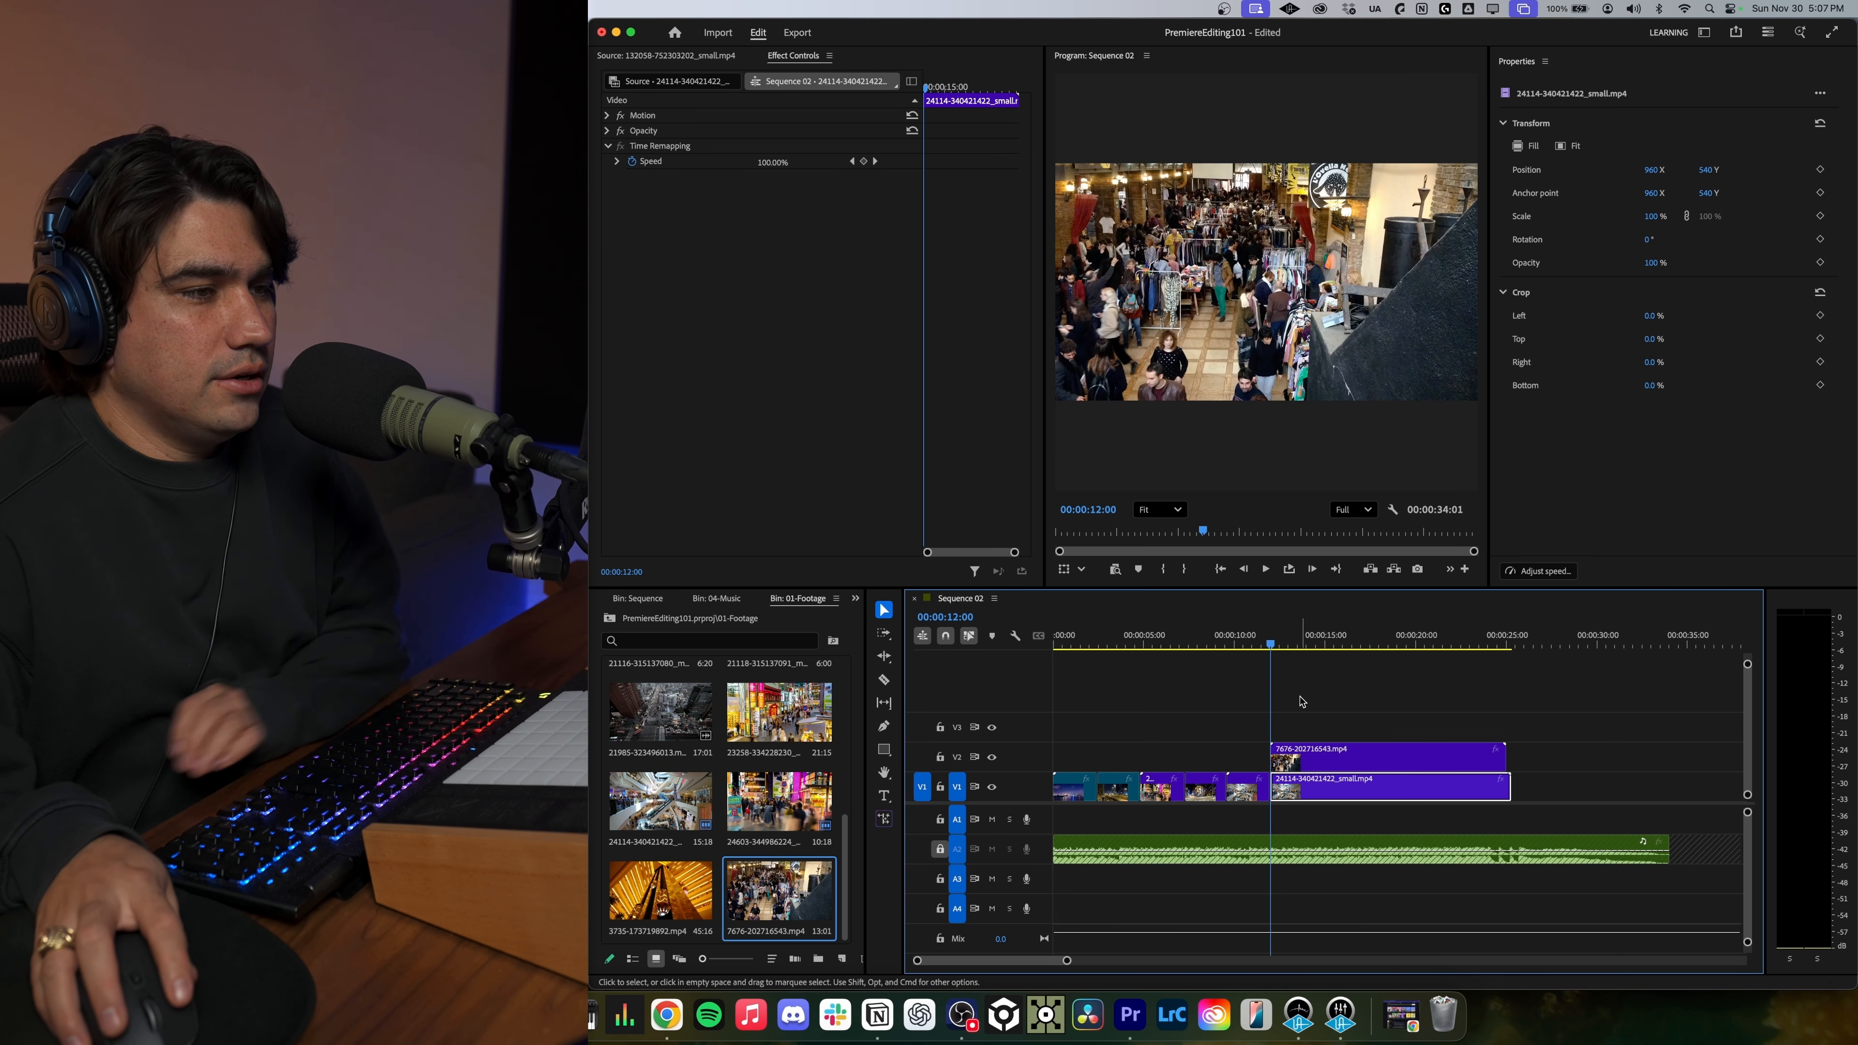
pyautogui.press('space')
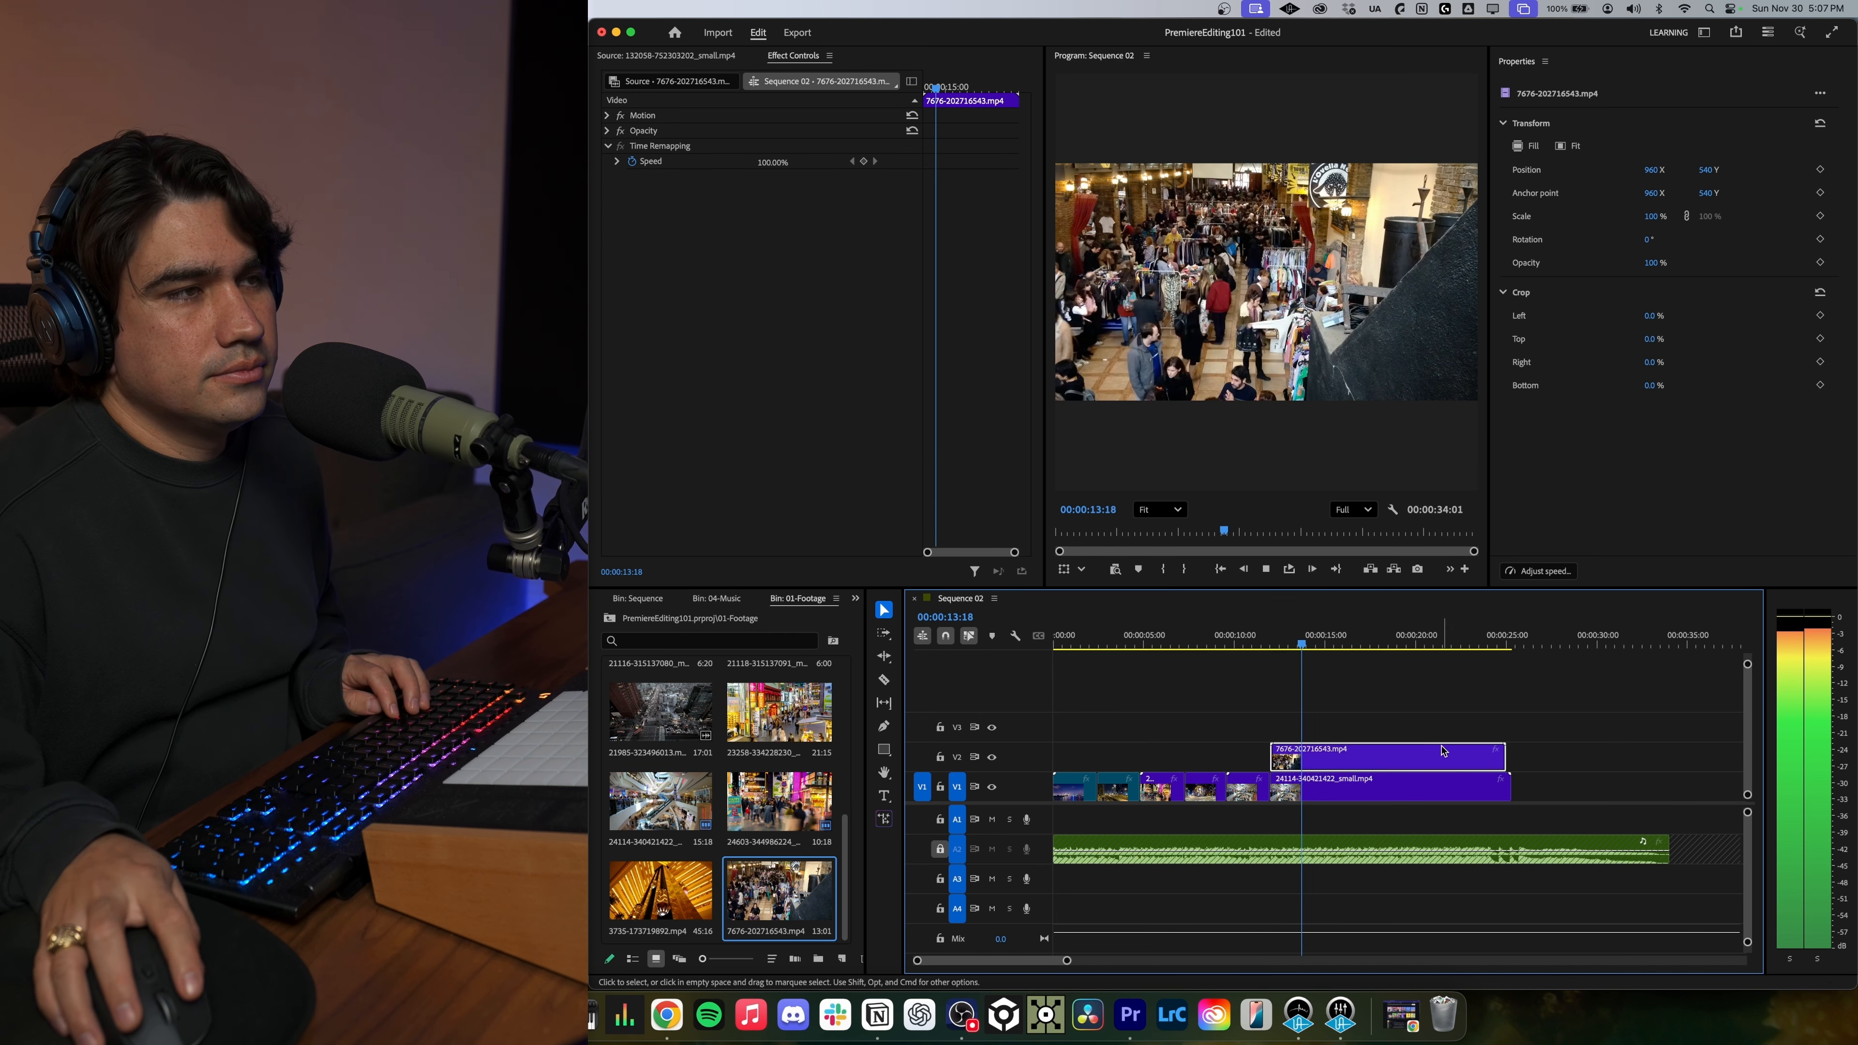
pyautogui.click(1459, 750)
pyautogui.press('space')
pyautogui.moveTo(1499, 752); pyautogui.dragTo(1311, 754)
pyautogui.scroll(2, 691, 878)
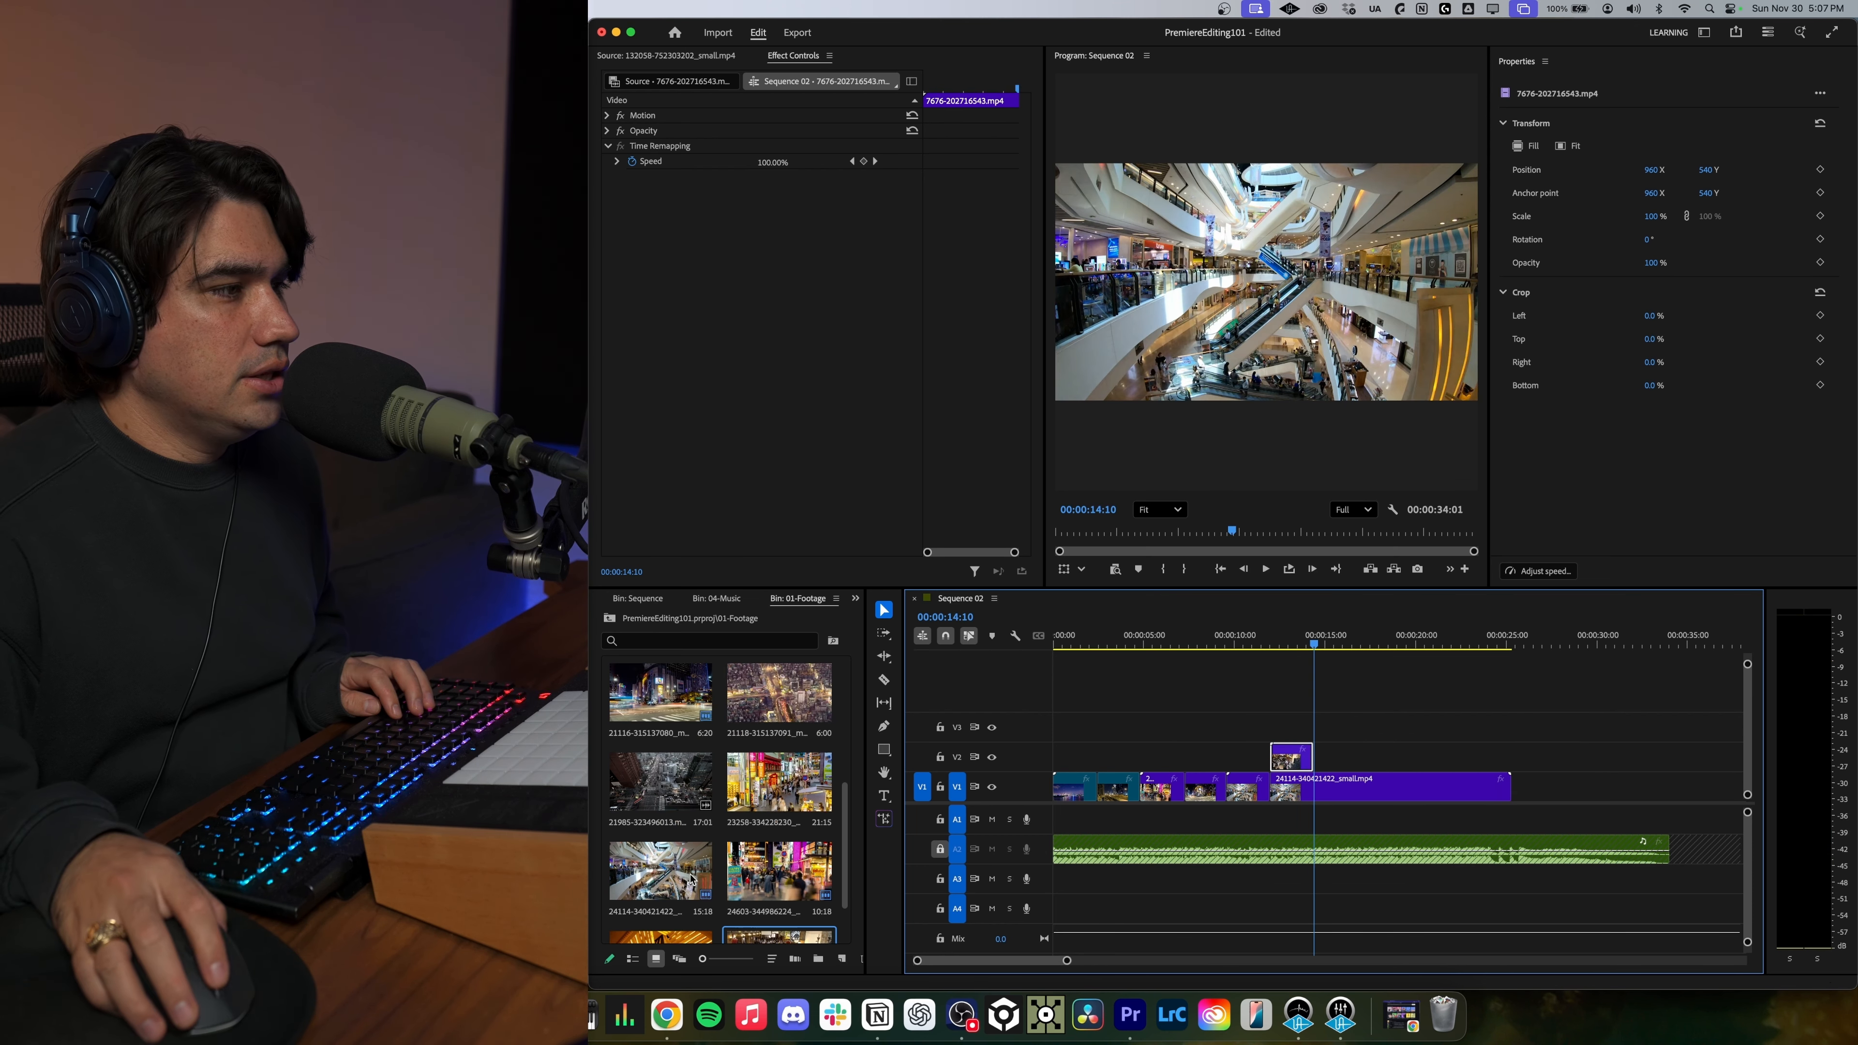
pyautogui.scroll(-2, 692, 868)
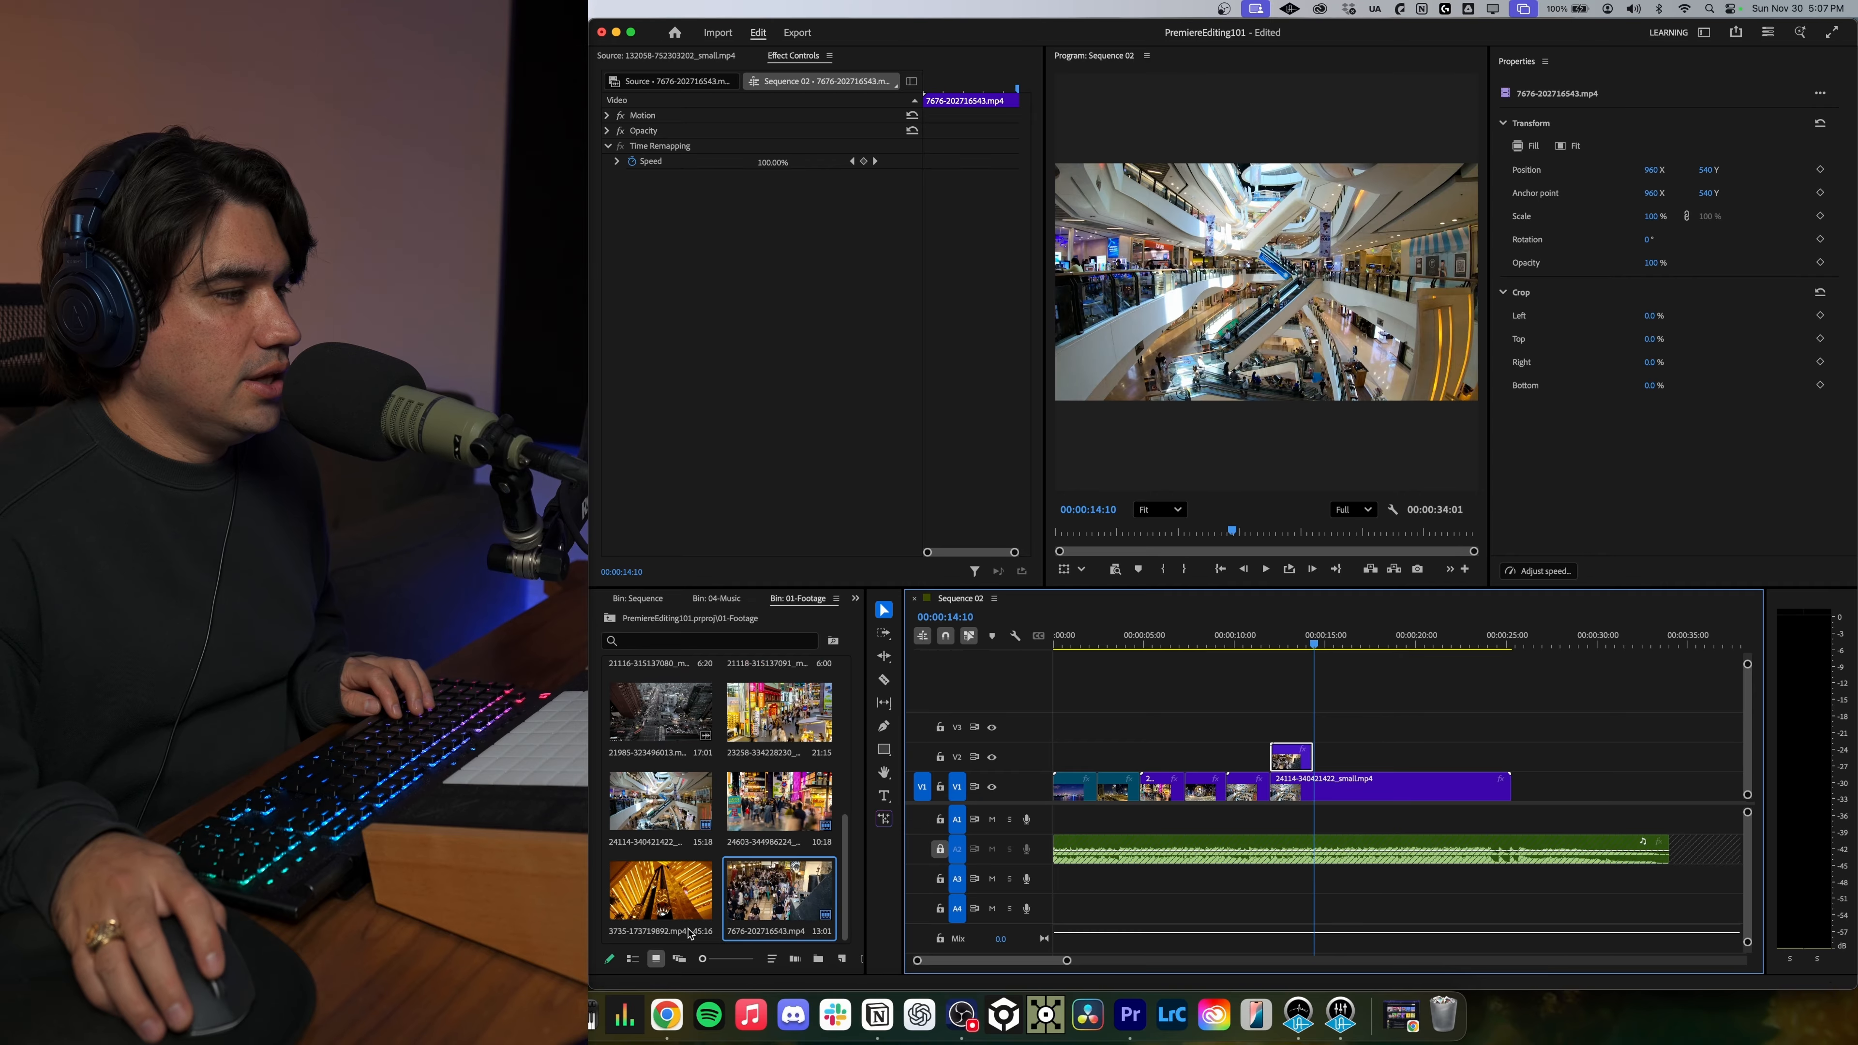
# Place 3735-173719892.mp4 on V2 starting at 00:00:14:10, play it, split it at 00:00:16:20 and delete the remainder.
pyautogui.click(670, 898)
pyautogui.moveTo(712, 870); pyautogui.dragTo(1316, 757)
pyautogui.press('space')
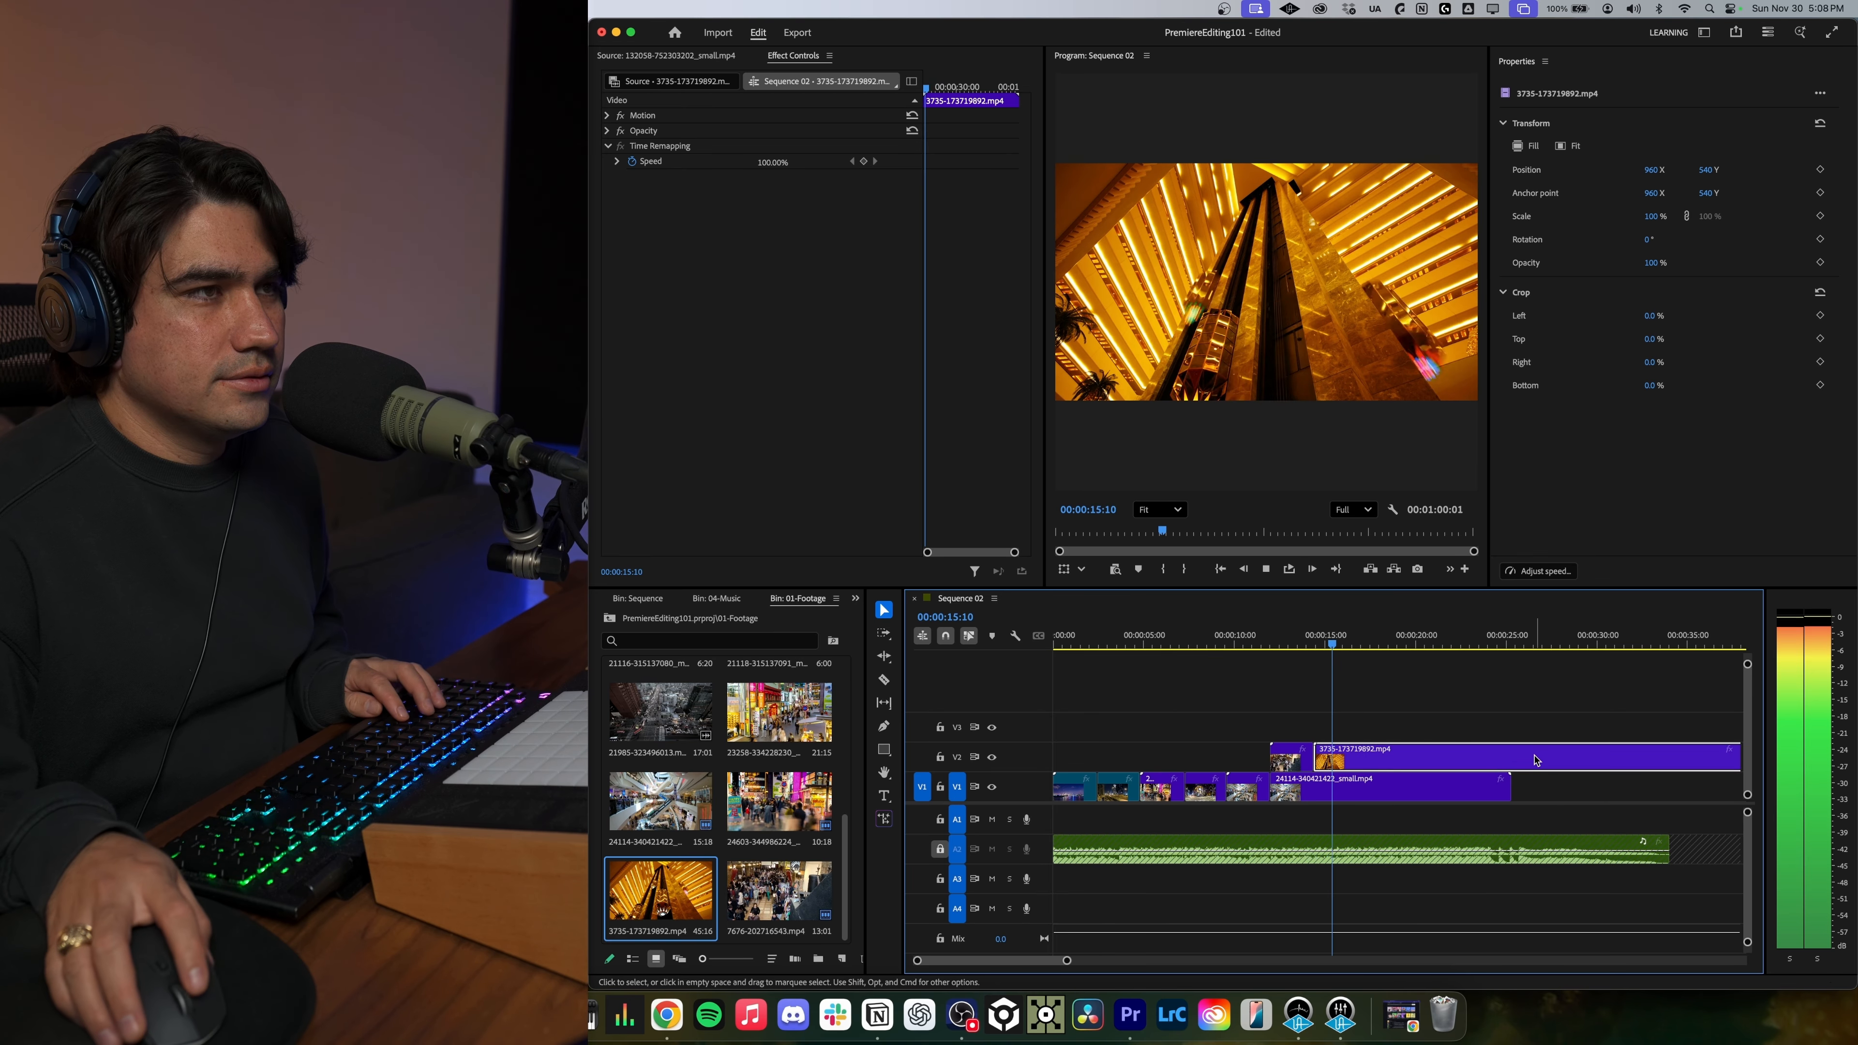
pyautogui.press('space')
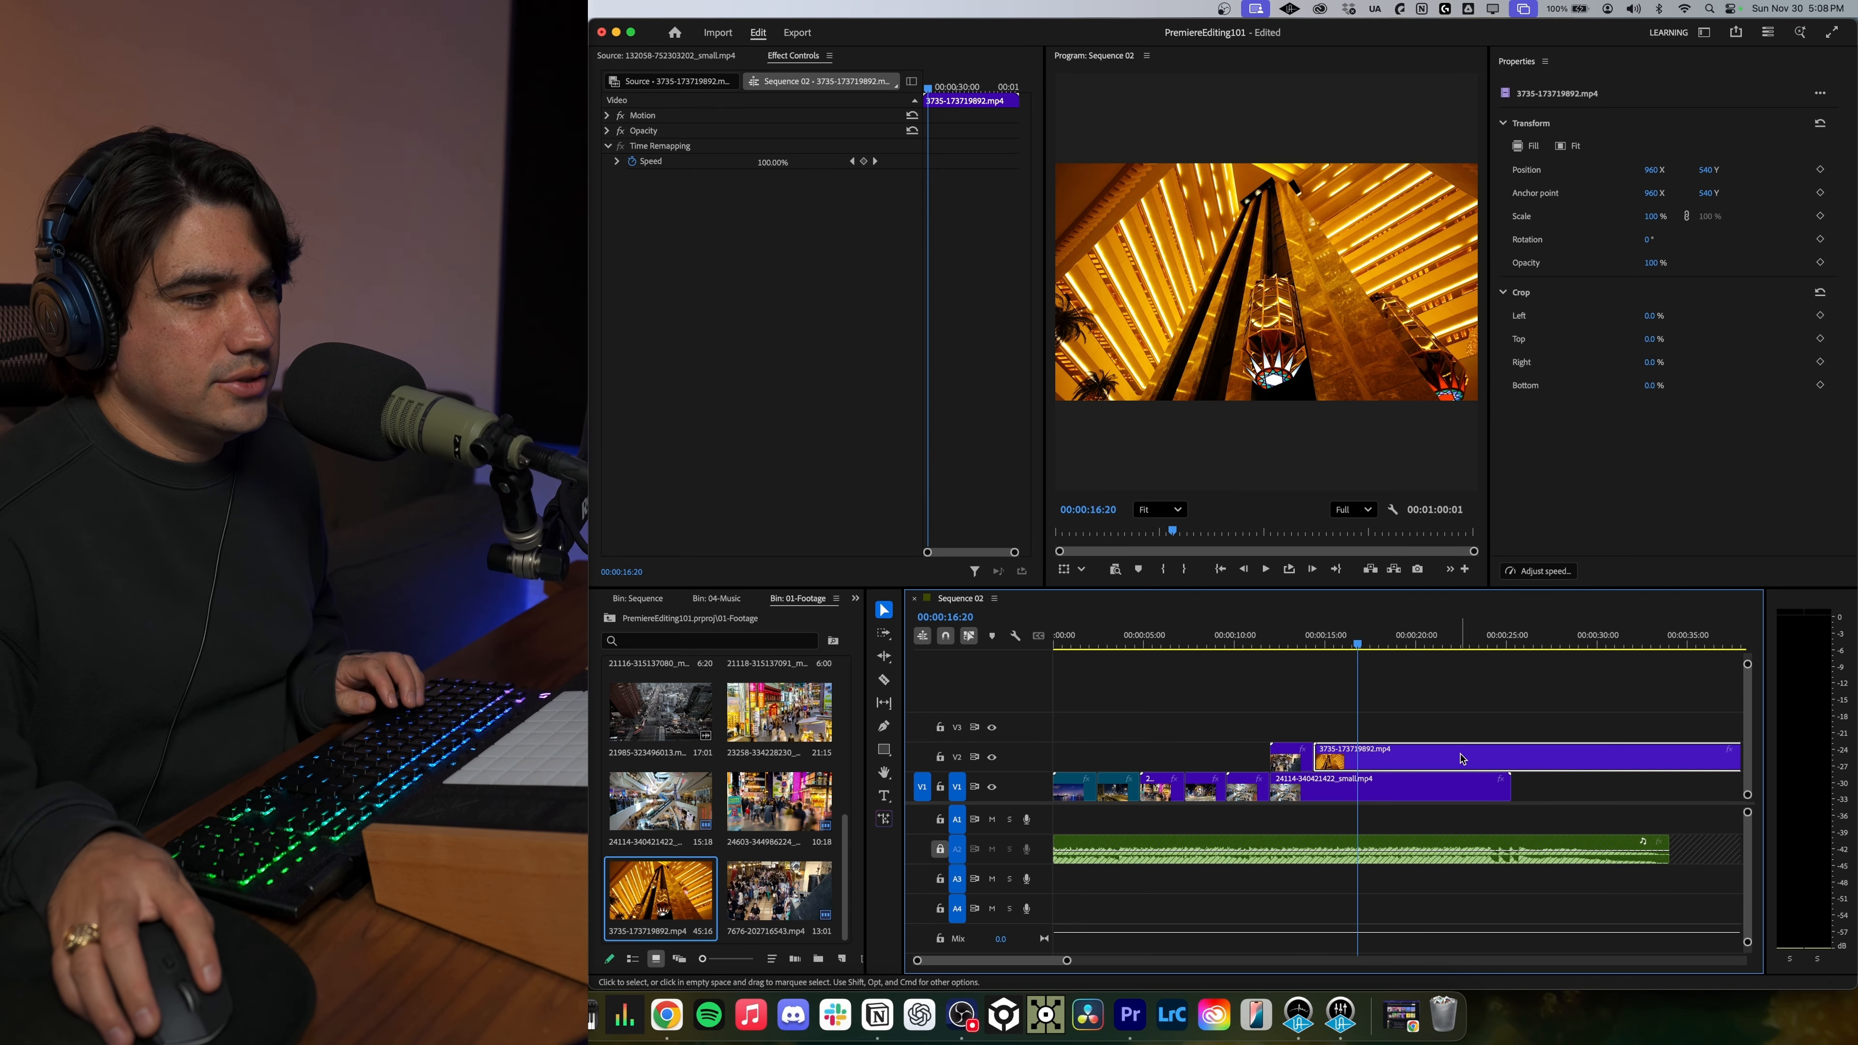
pyautogui.press('super+k')
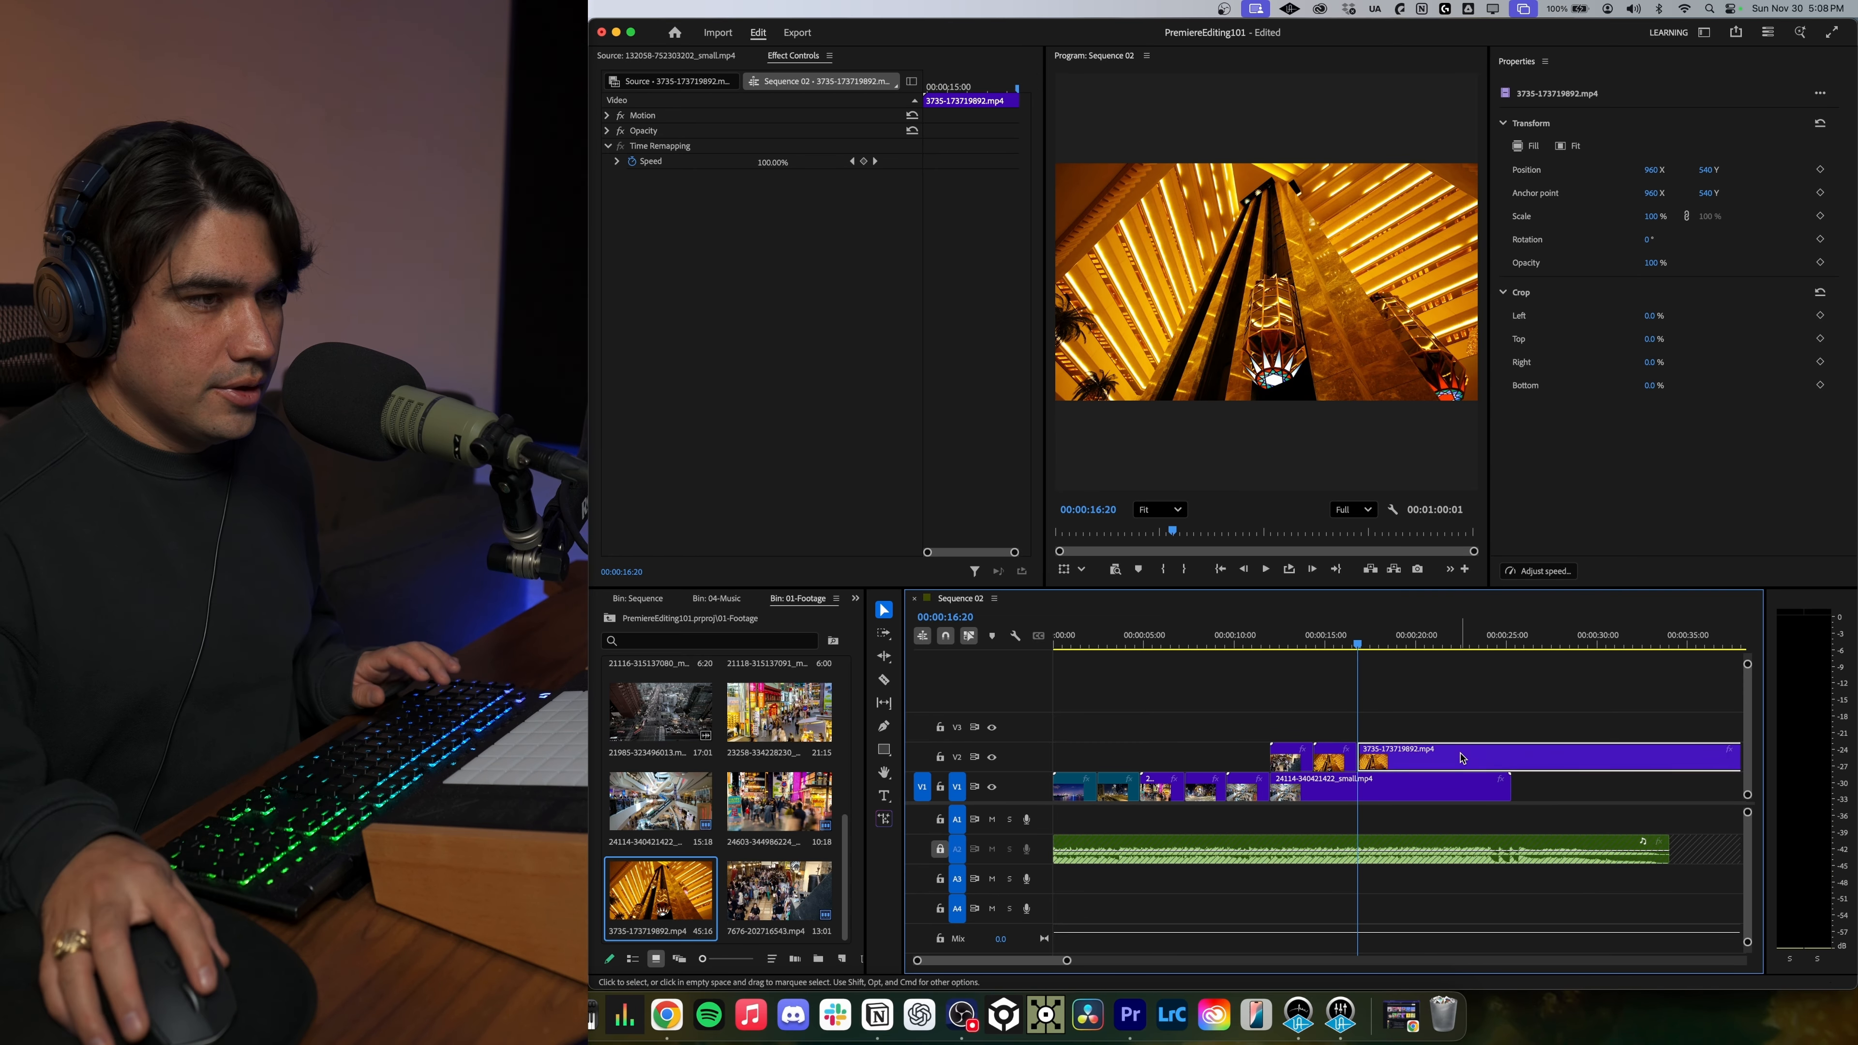
pyautogui.doubleClick(1458, 758)
pyautogui.press('Delete')
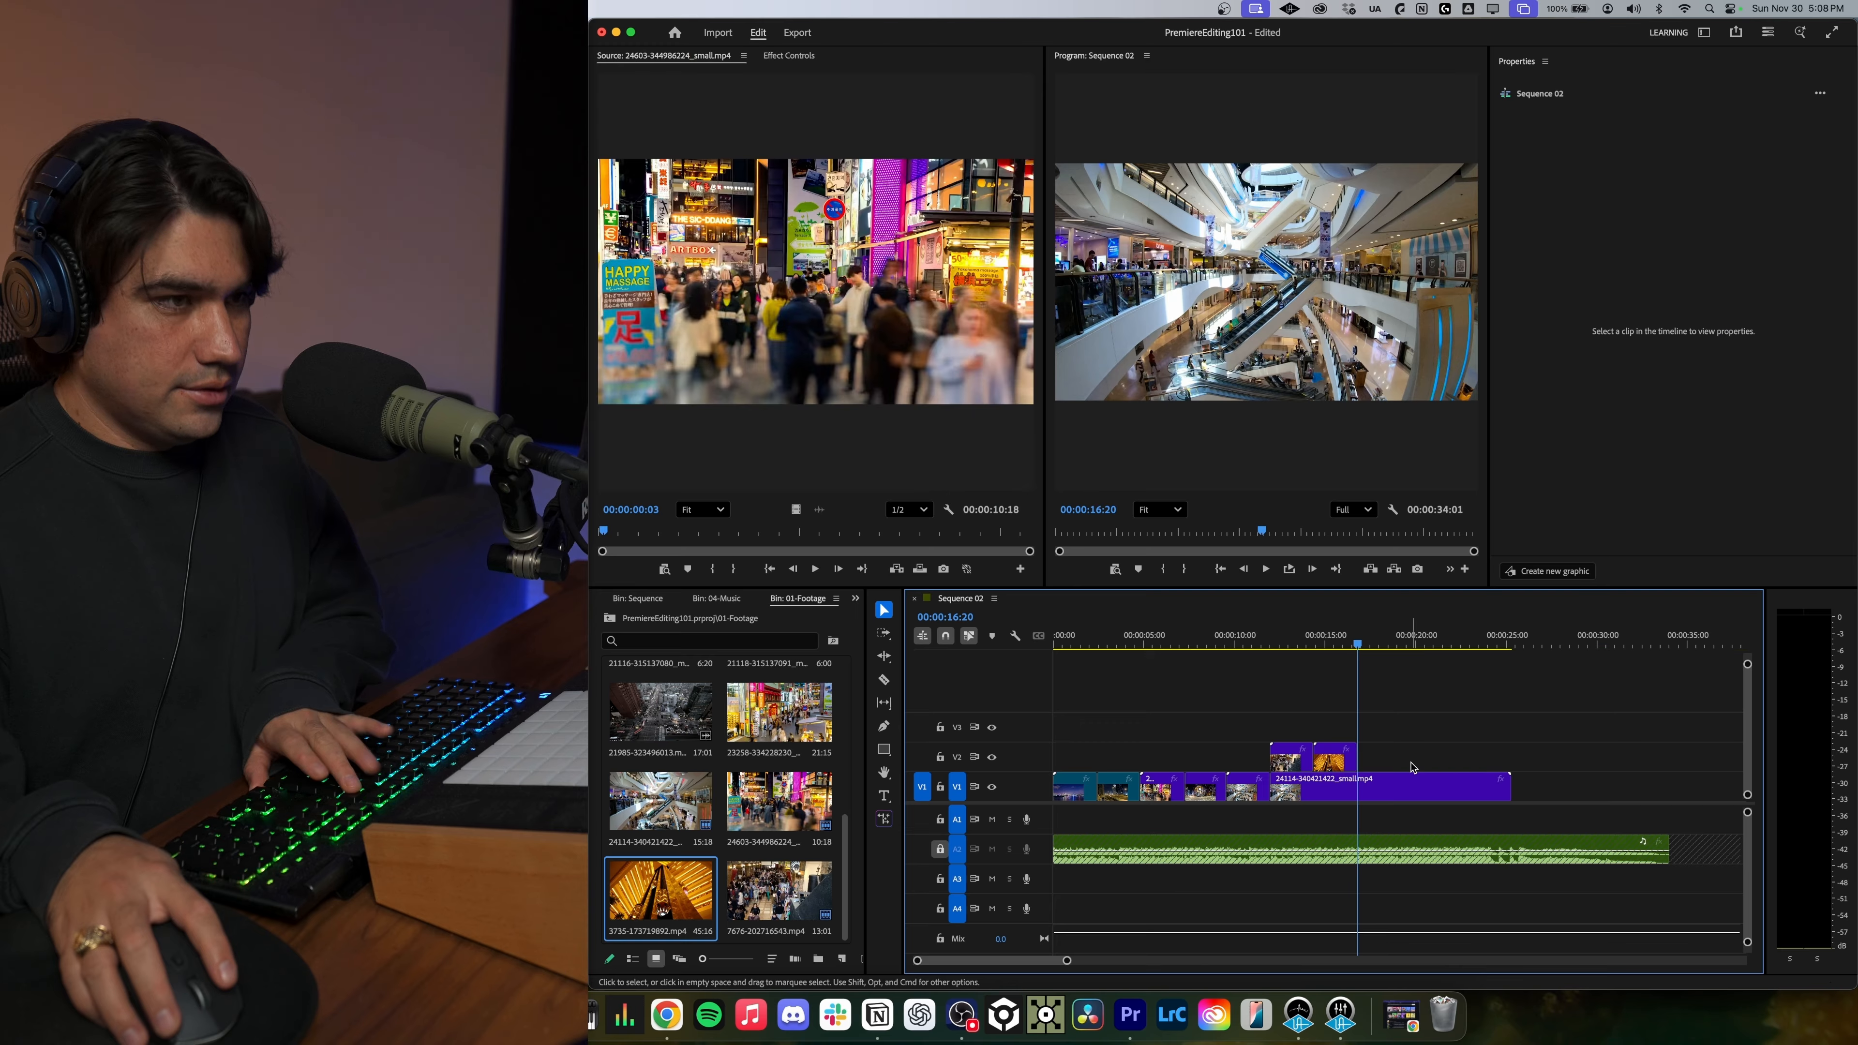
pyautogui.scroll(10, 756, 818)
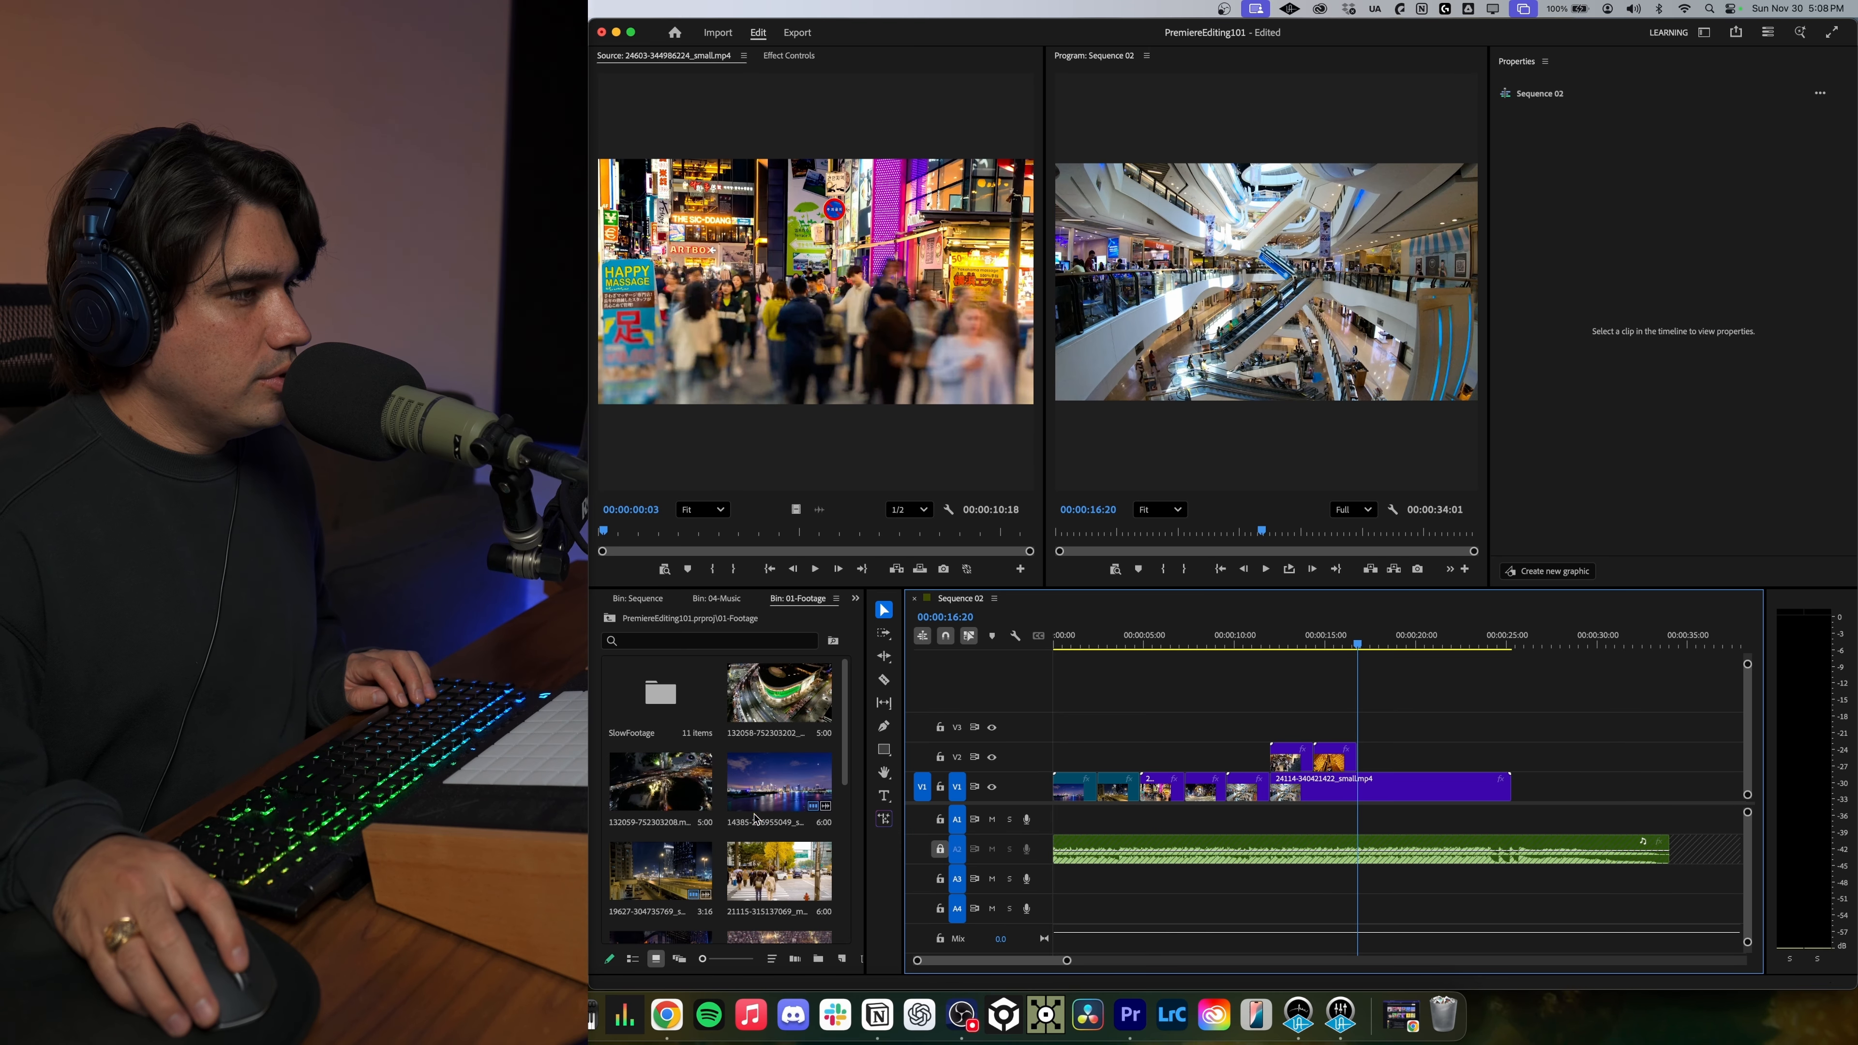
pyautogui.scroll(-8, 781, 868)
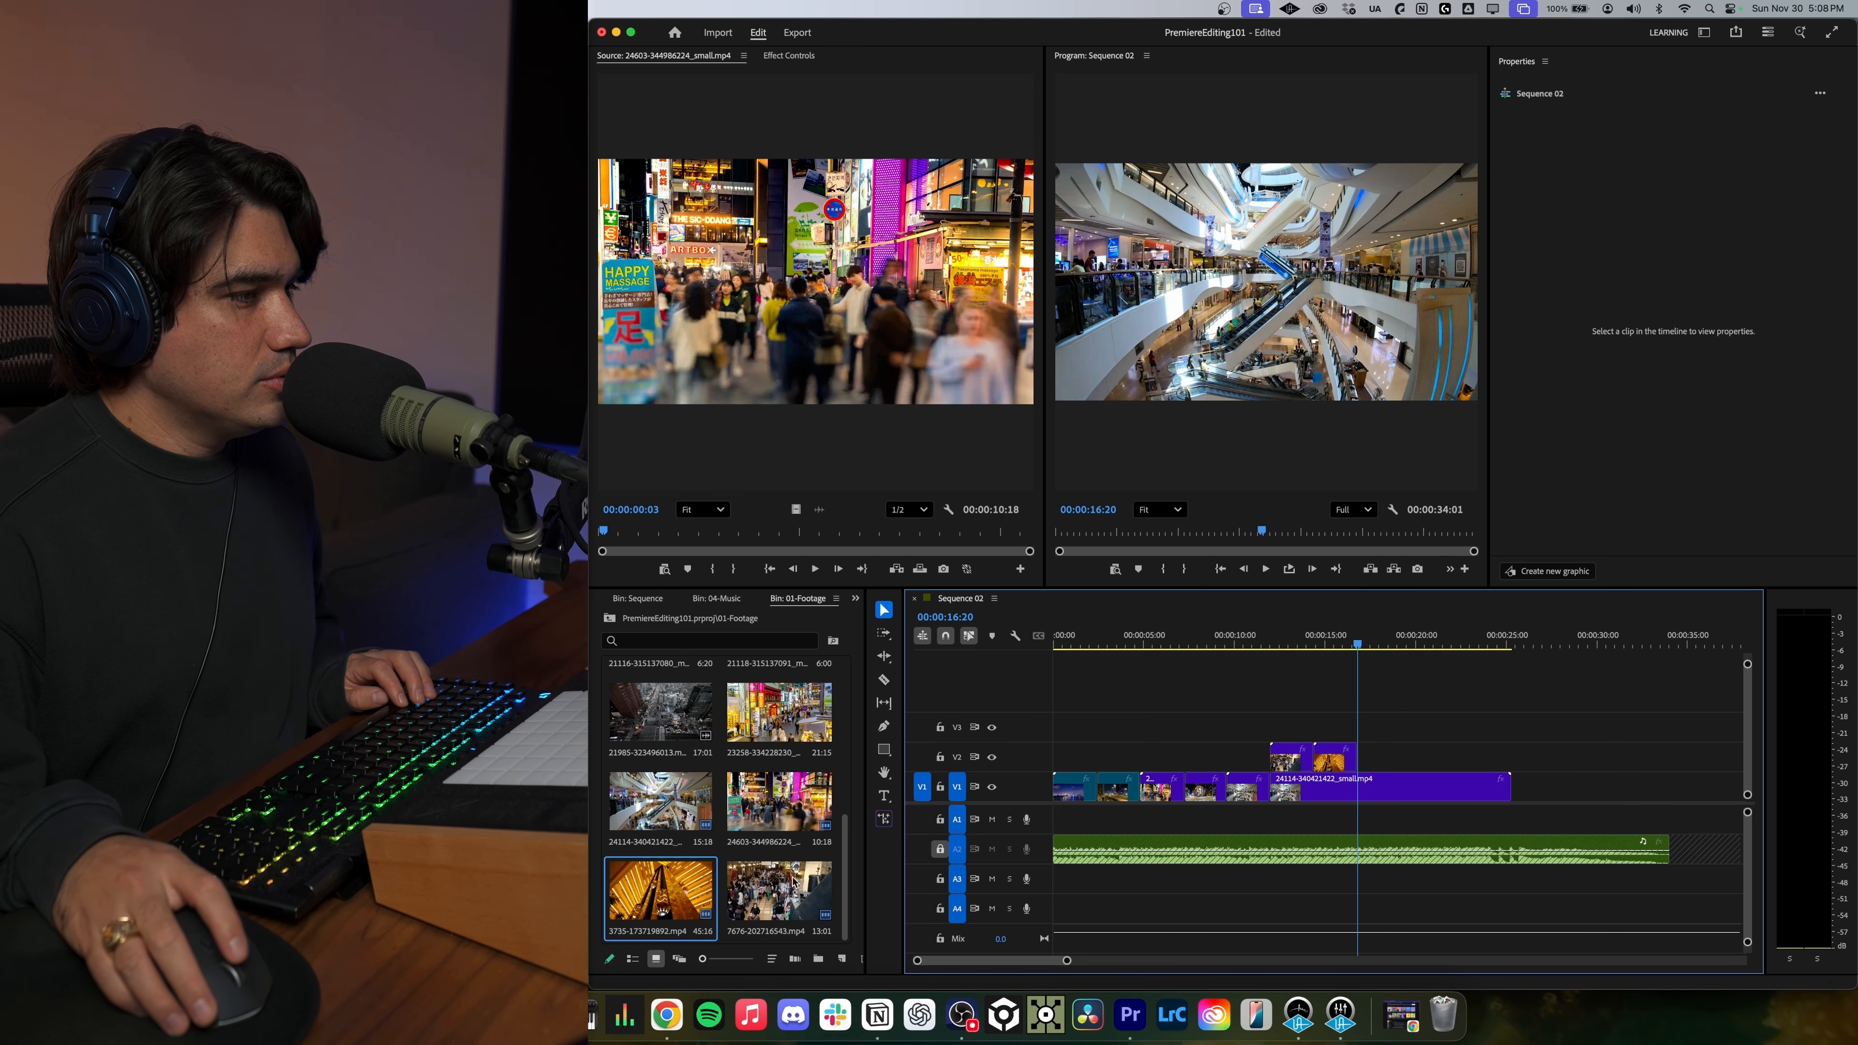
pyautogui.moveTo(778, 802); pyautogui.dragTo(1359, 757)
pyautogui.moveTo(778, 715); pyautogui.dragTo(1359, 756)
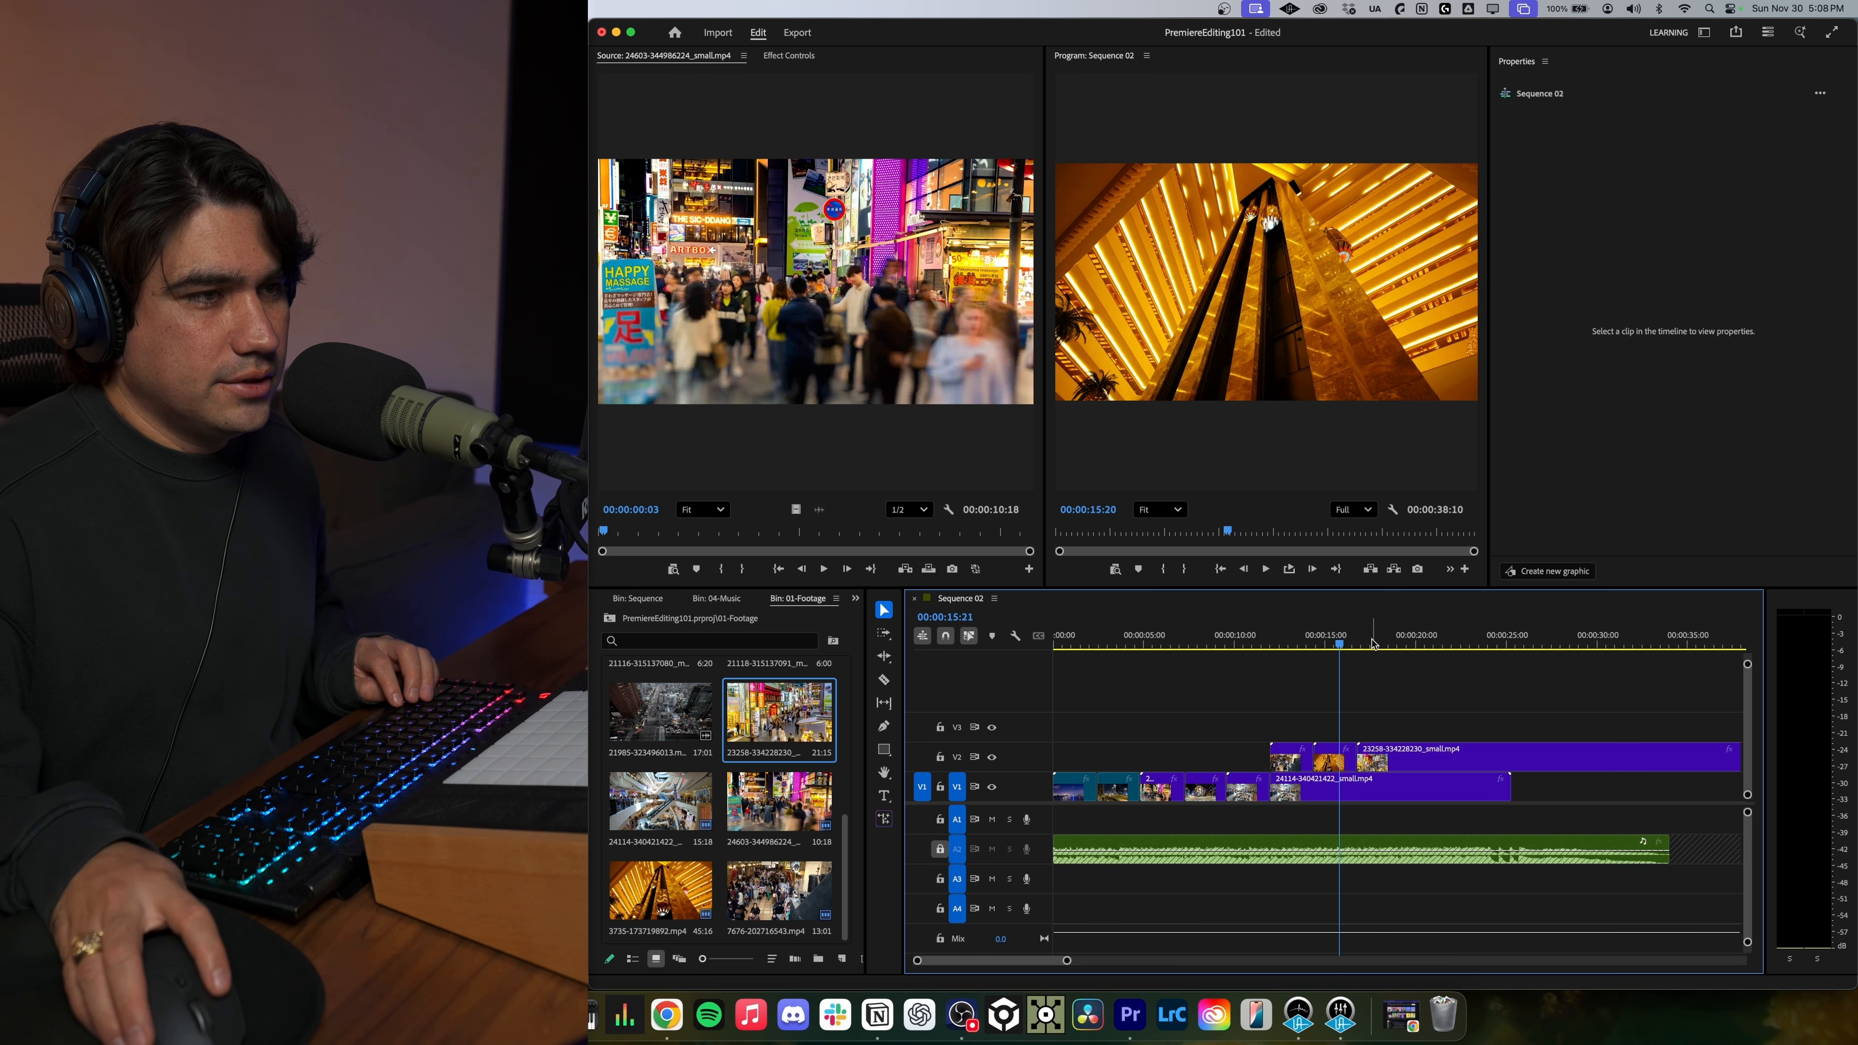
pyautogui.press('space')
pyautogui.click(1477, 761)
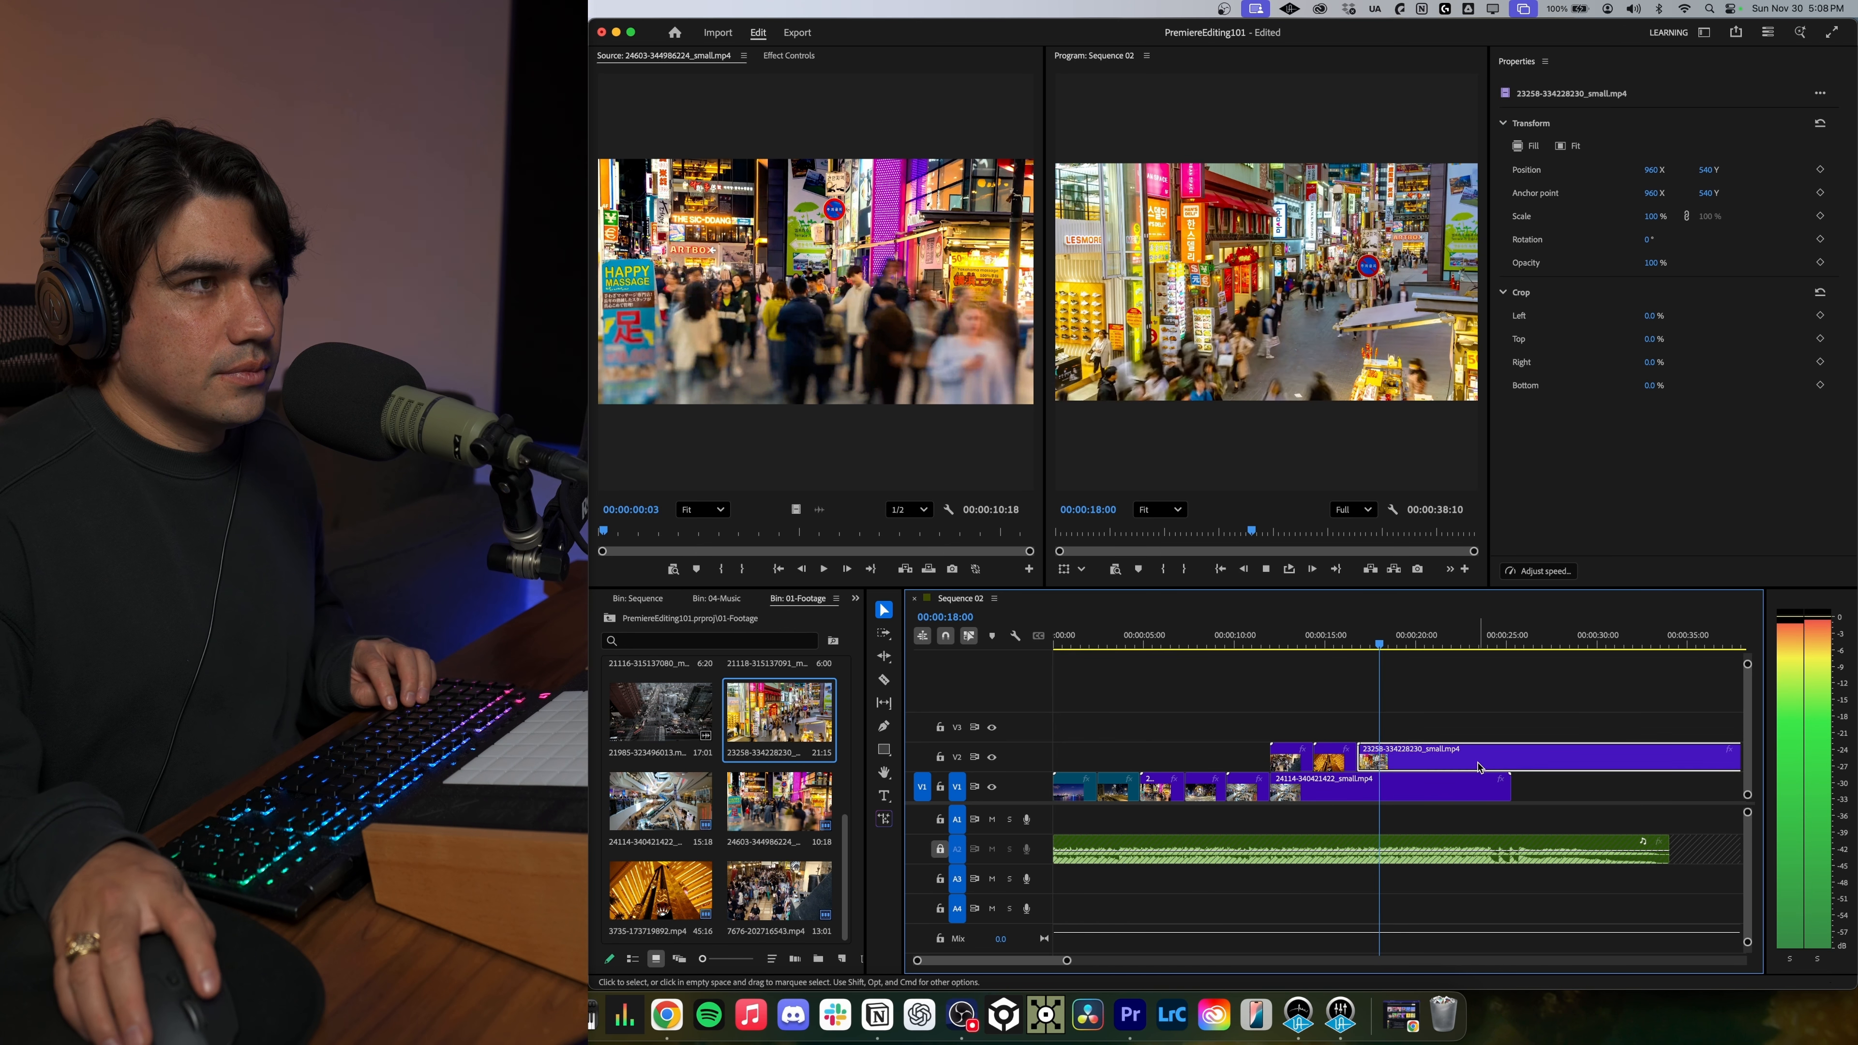
pyautogui.press('space')
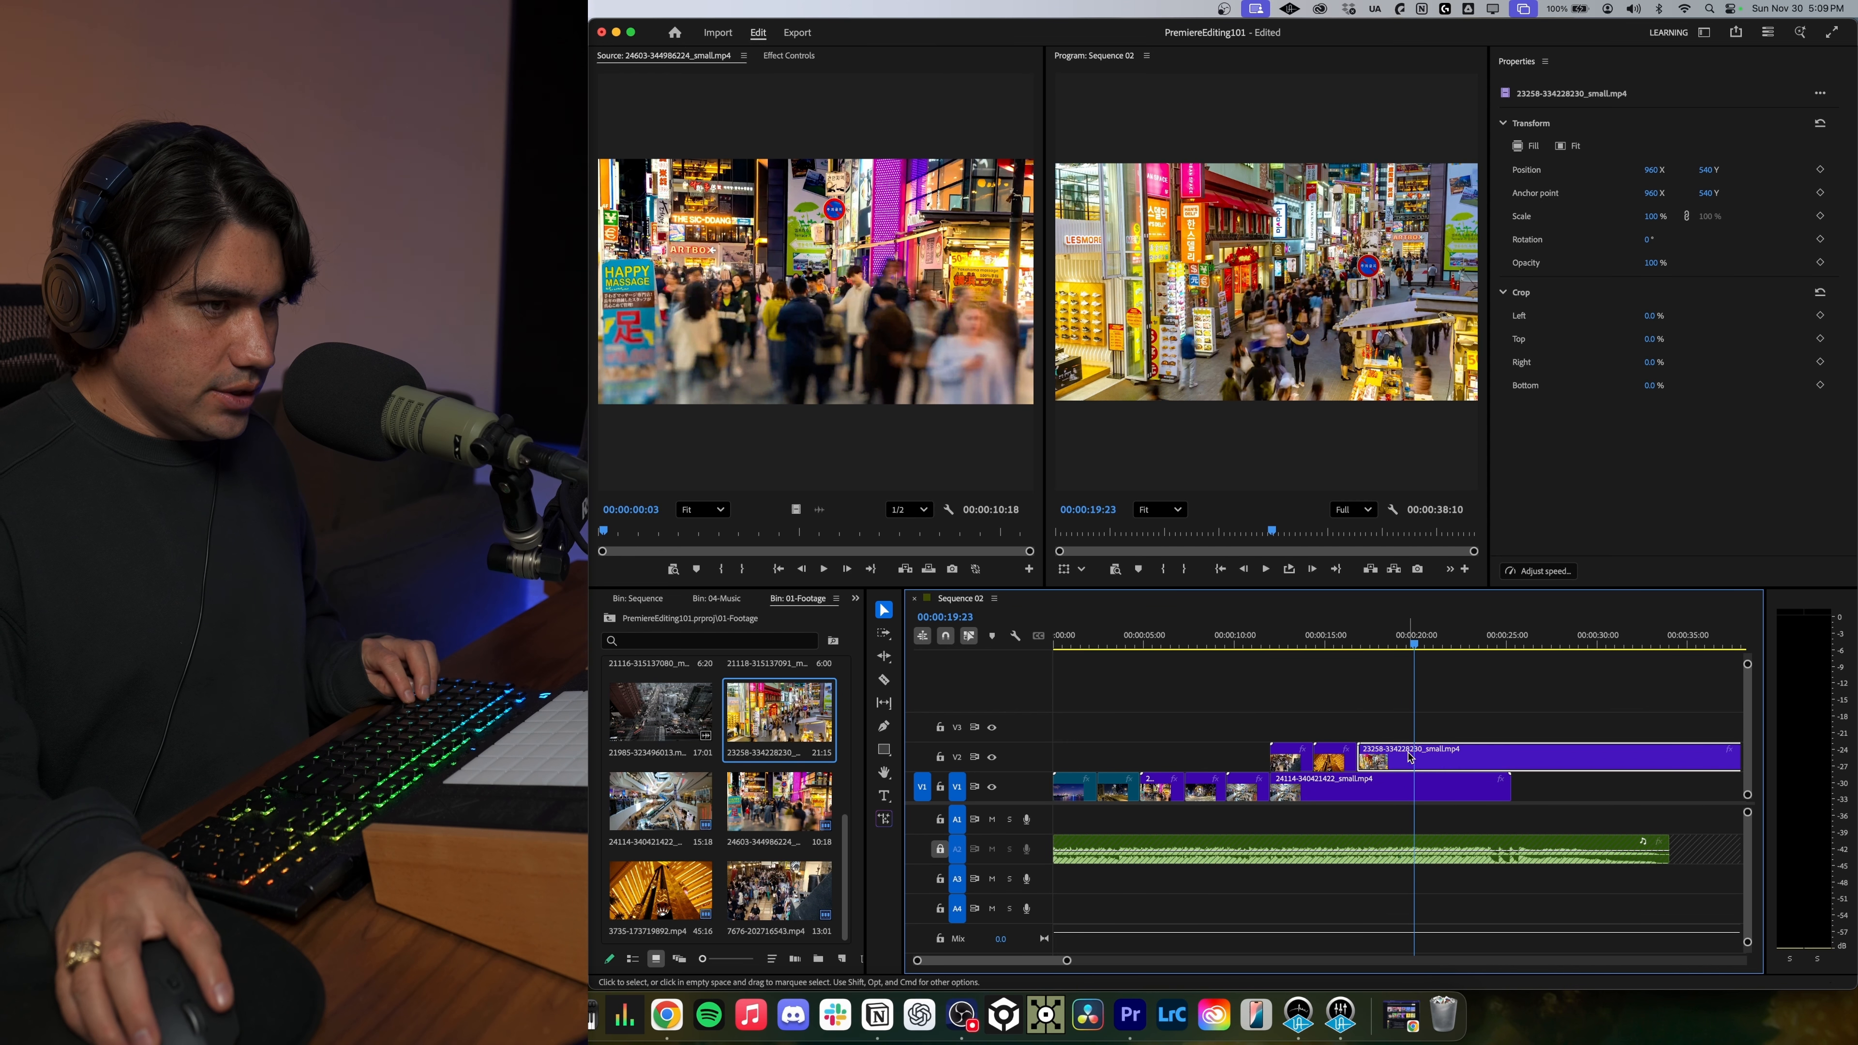
pyautogui.press('super+k')
pyautogui.press('Delete')
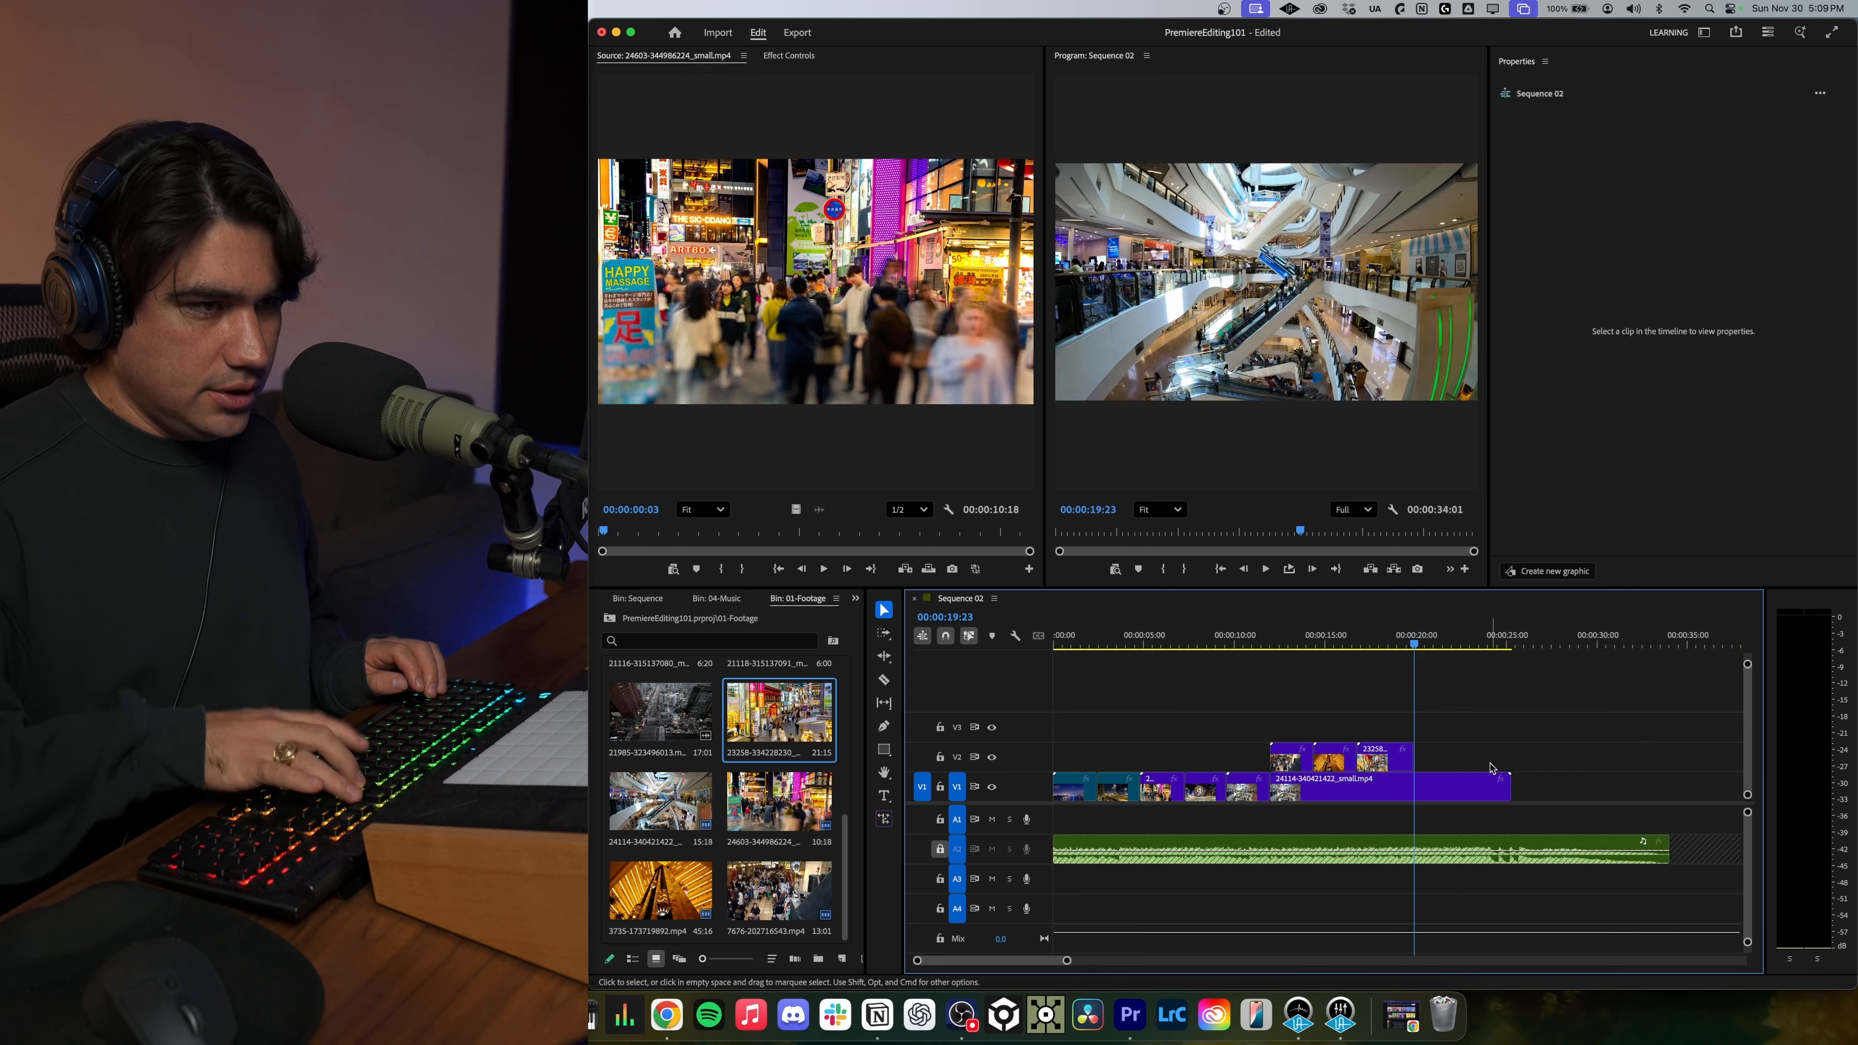
pyautogui.click(1423, 794)
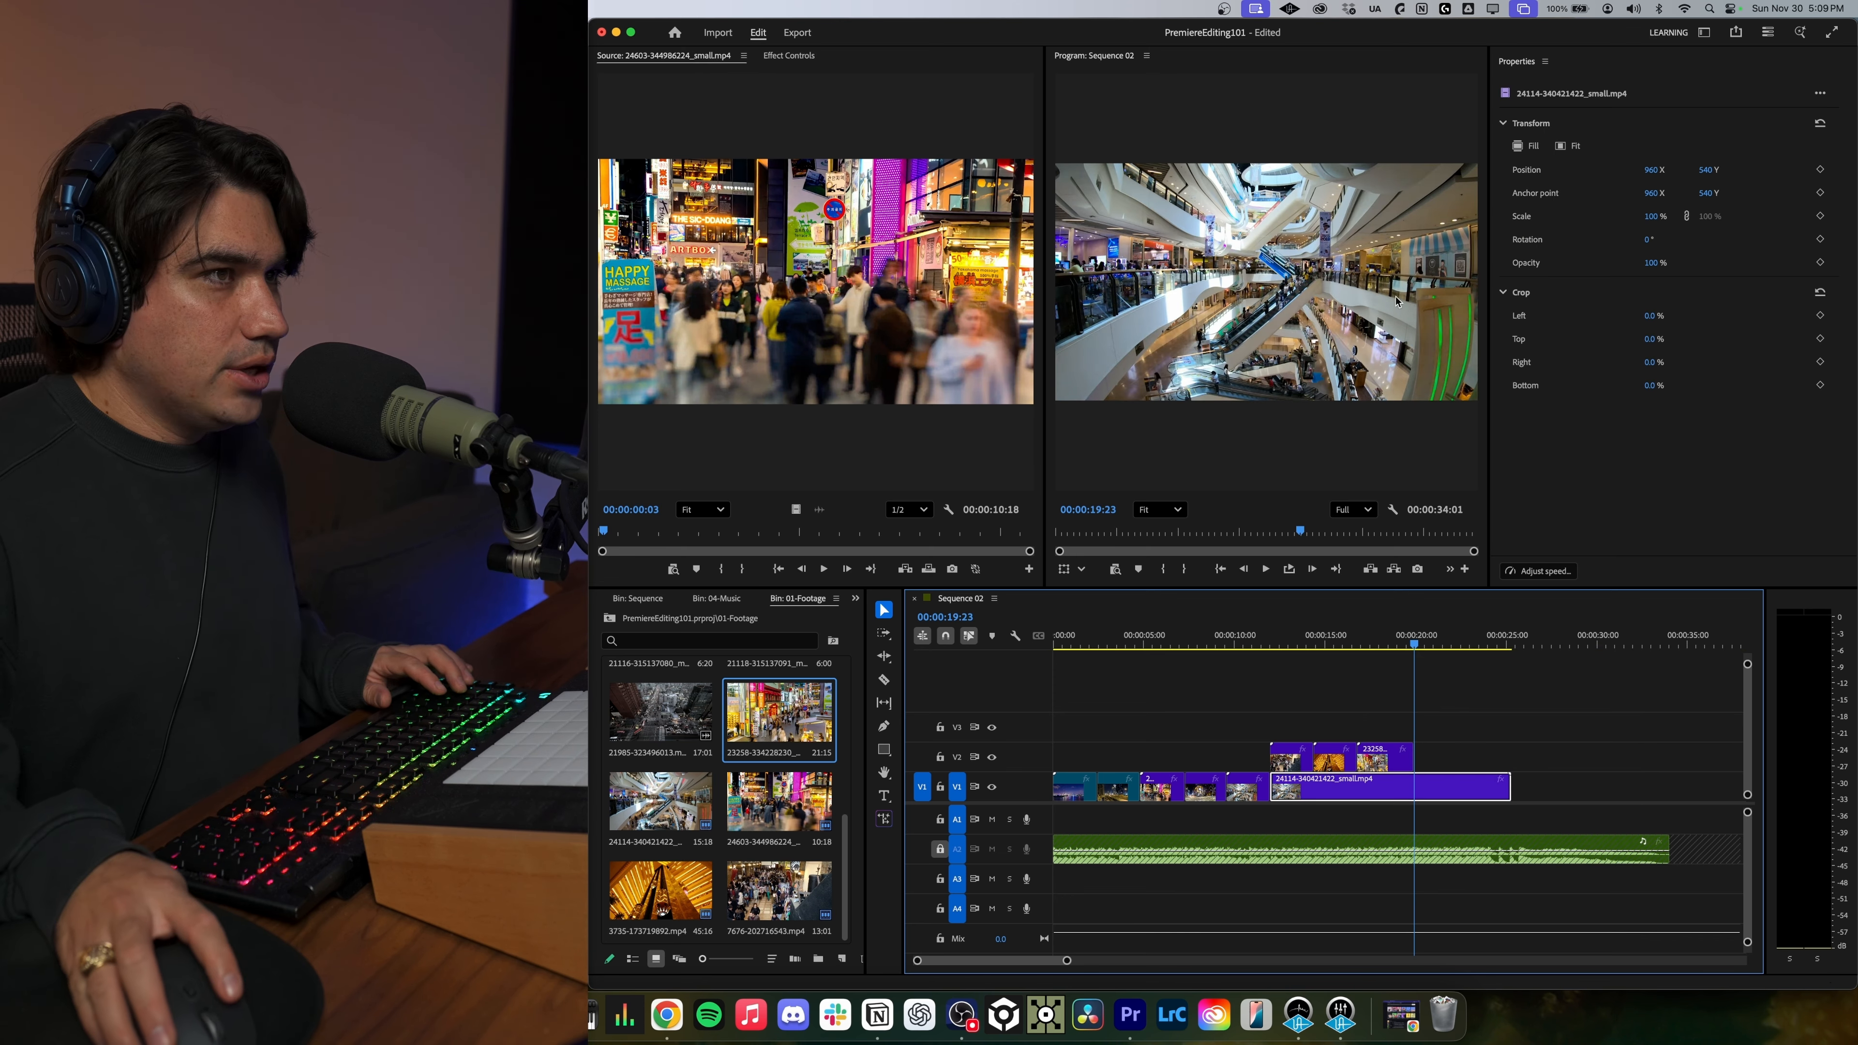
pyautogui.press('space')
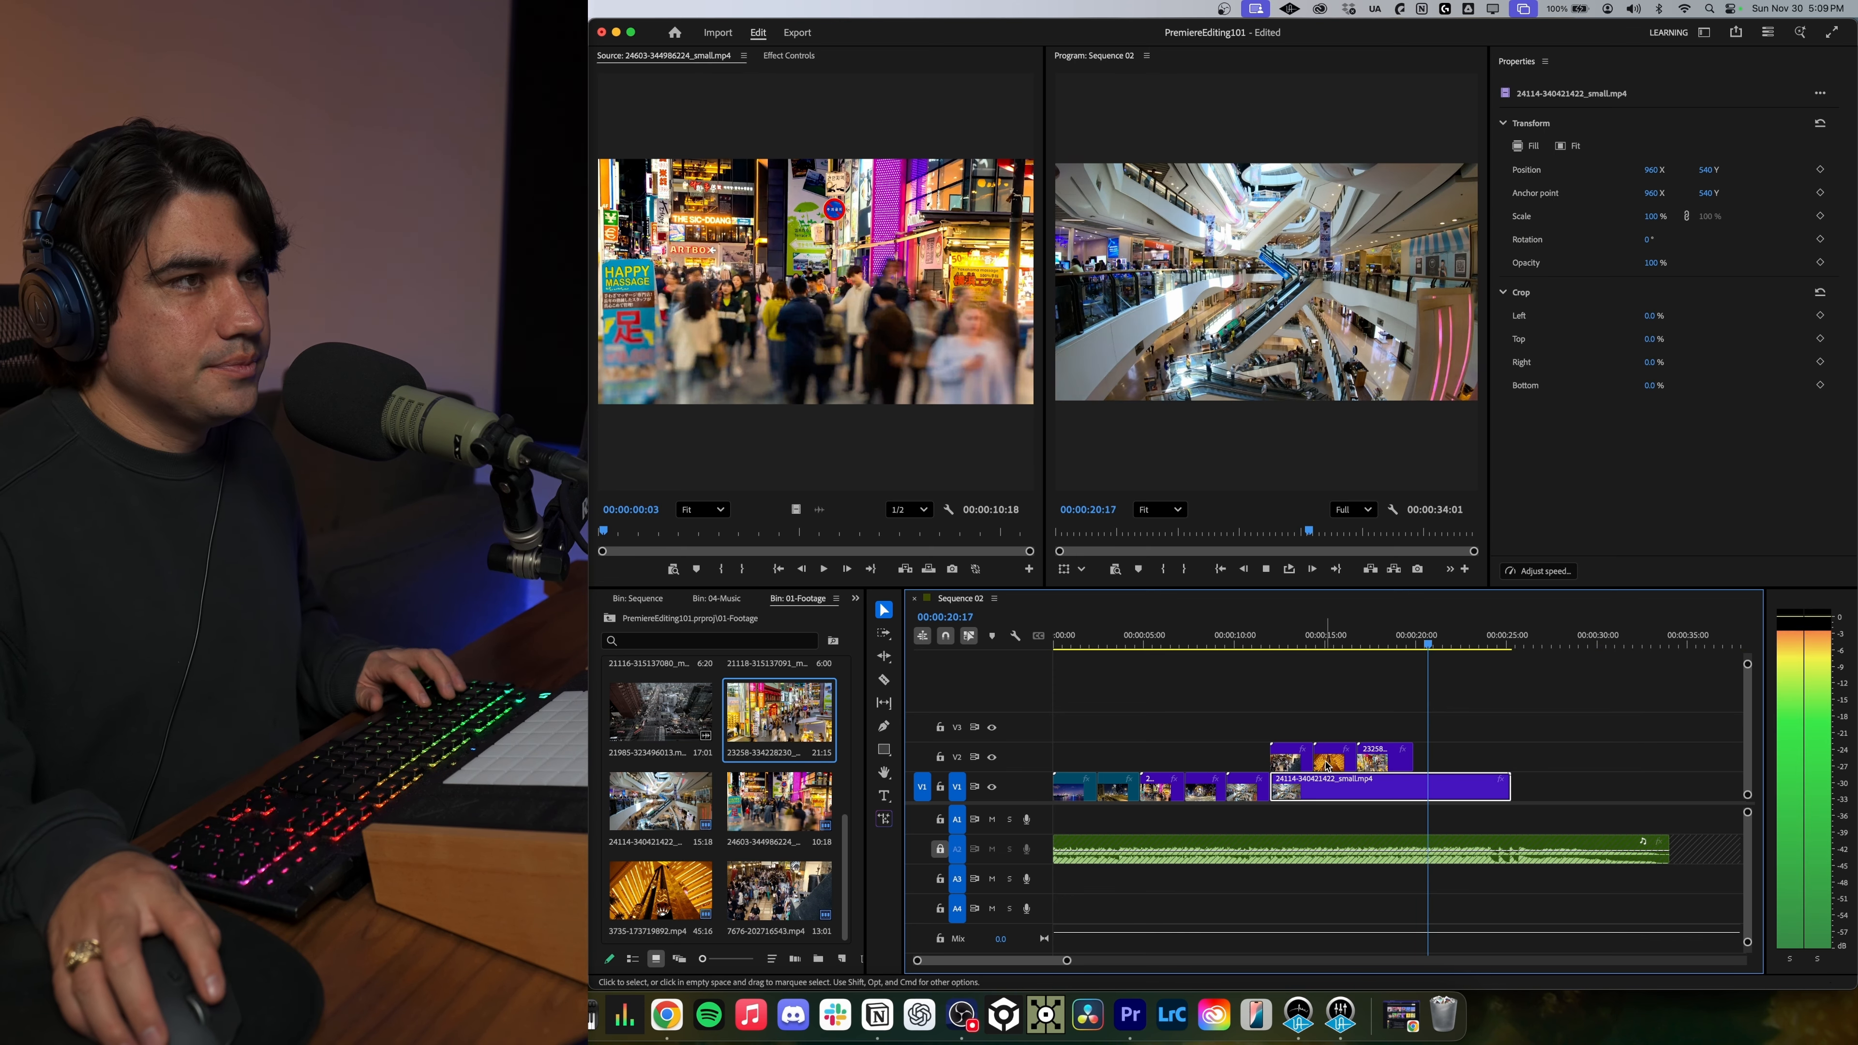
pyautogui.click(1251, 644)
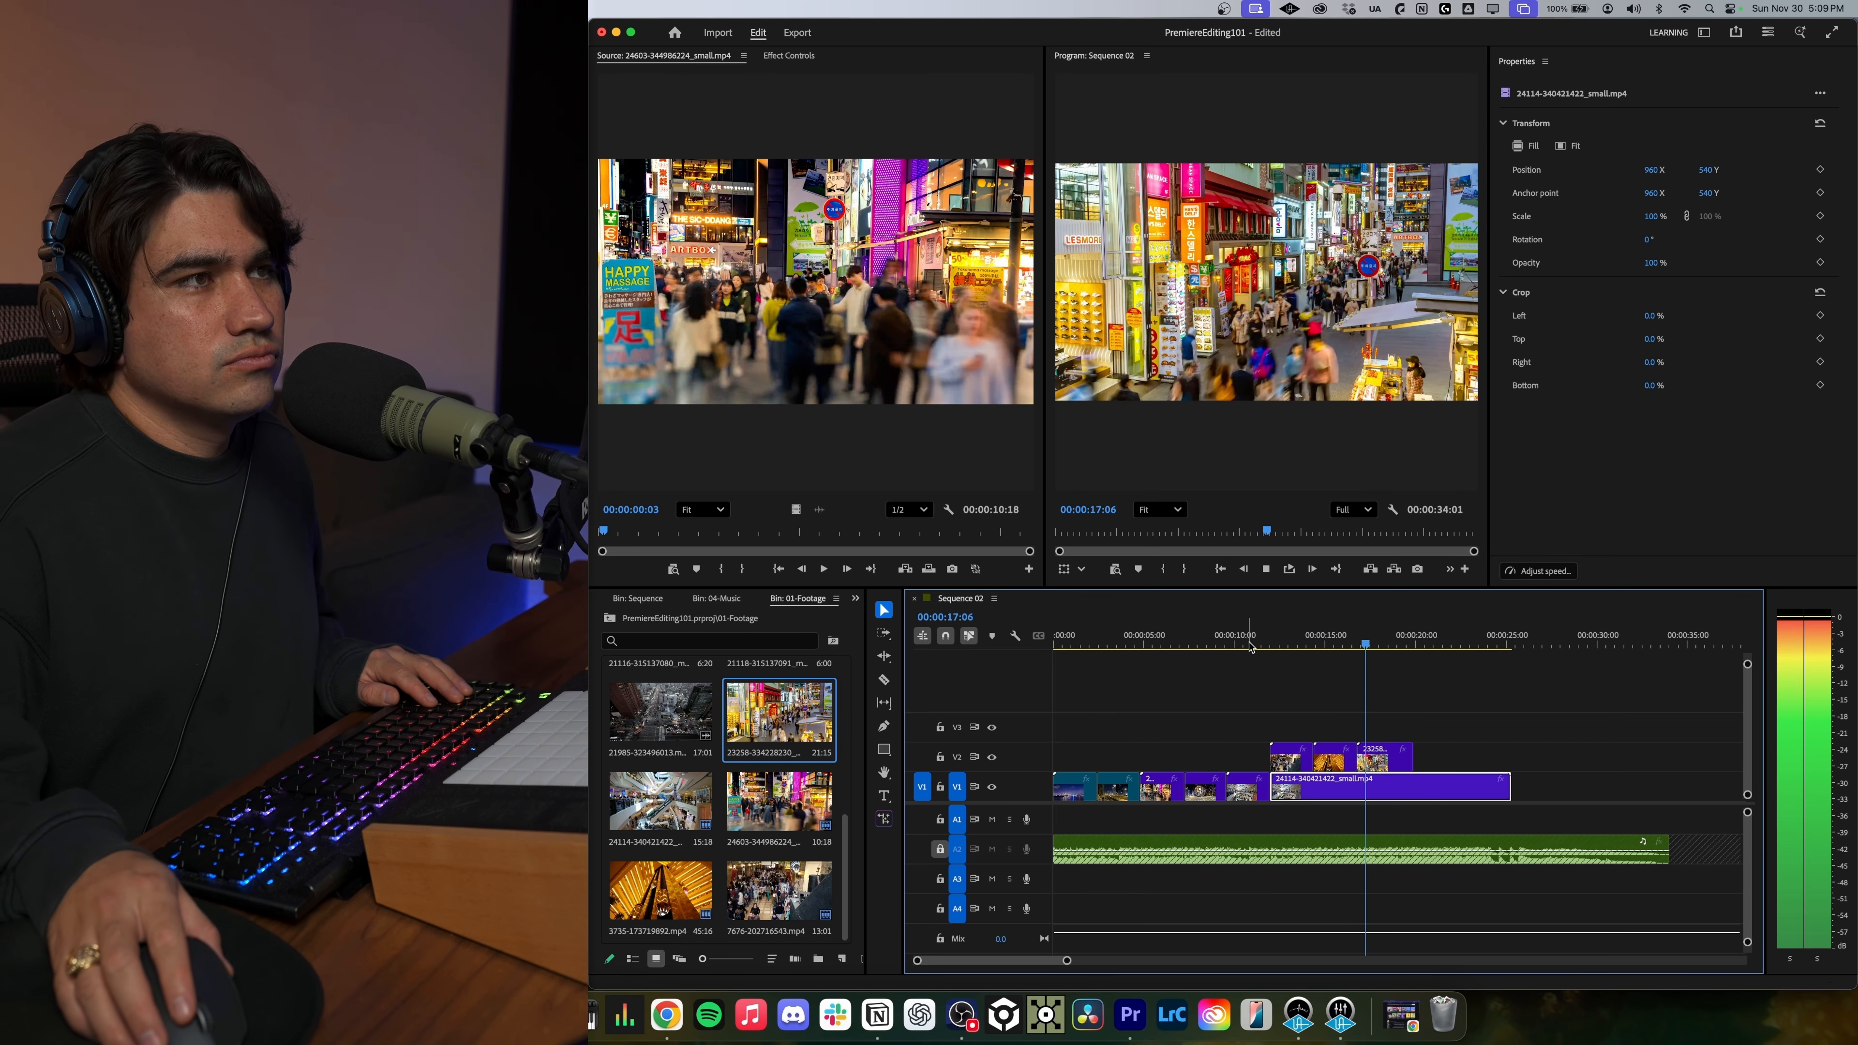
pyautogui.press('space')
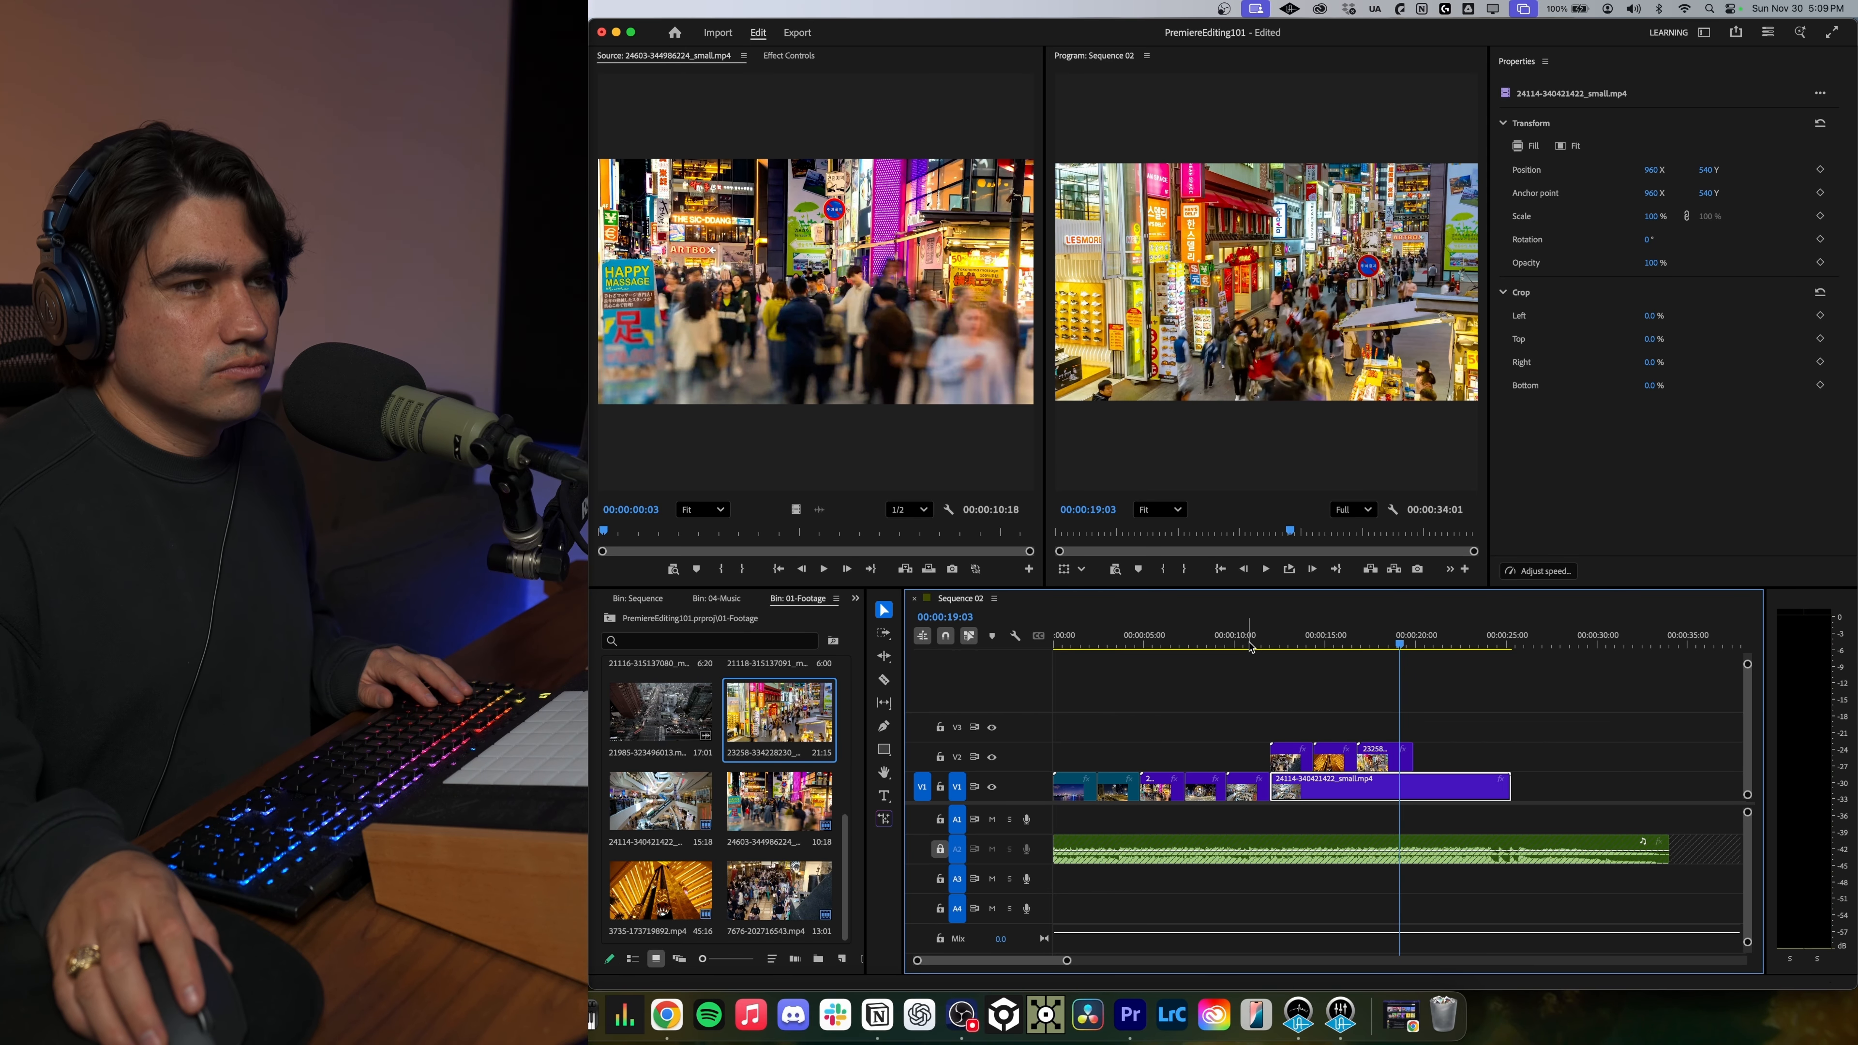
pyautogui.moveTo(1410, 755); pyautogui.dragTo(1398, 754)
# Trim the end of the mall clip on V1 to 00:00:21:15 and move the three V2 clips down onto V1.
pyautogui.press('space')
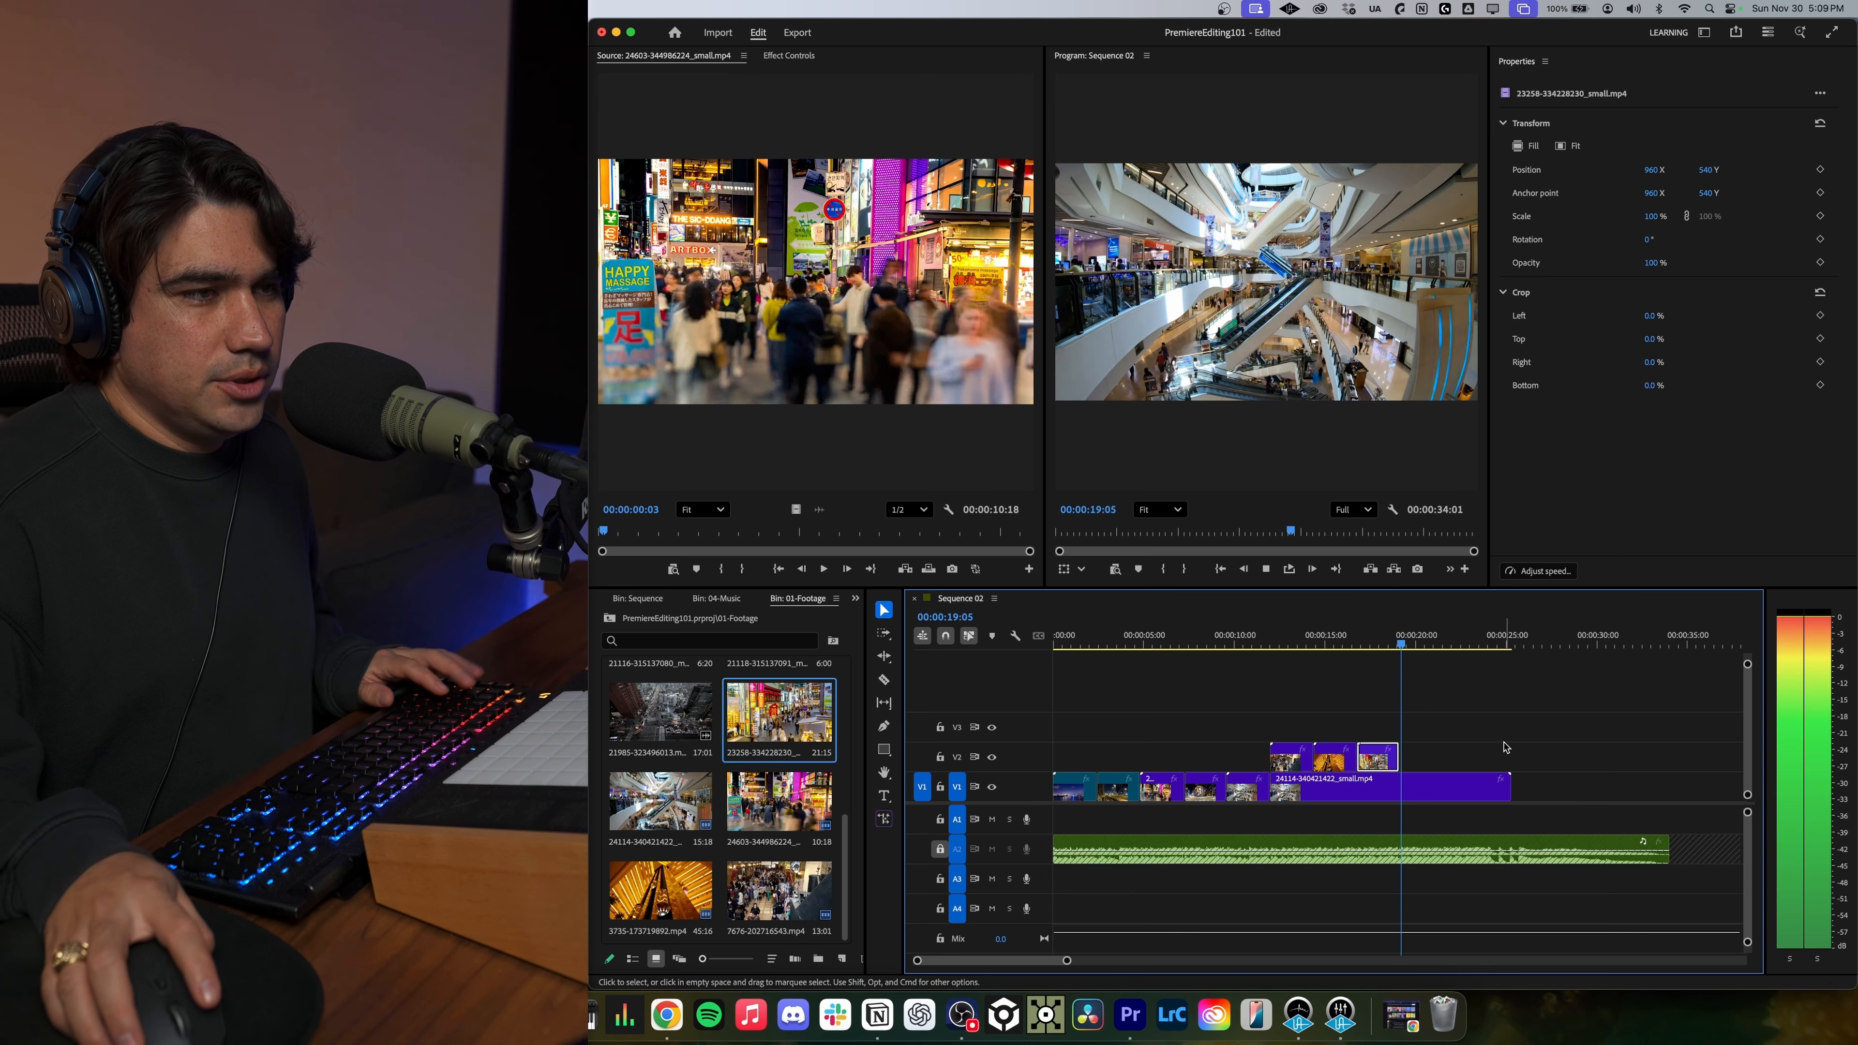
pyautogui.click(1471, 788)
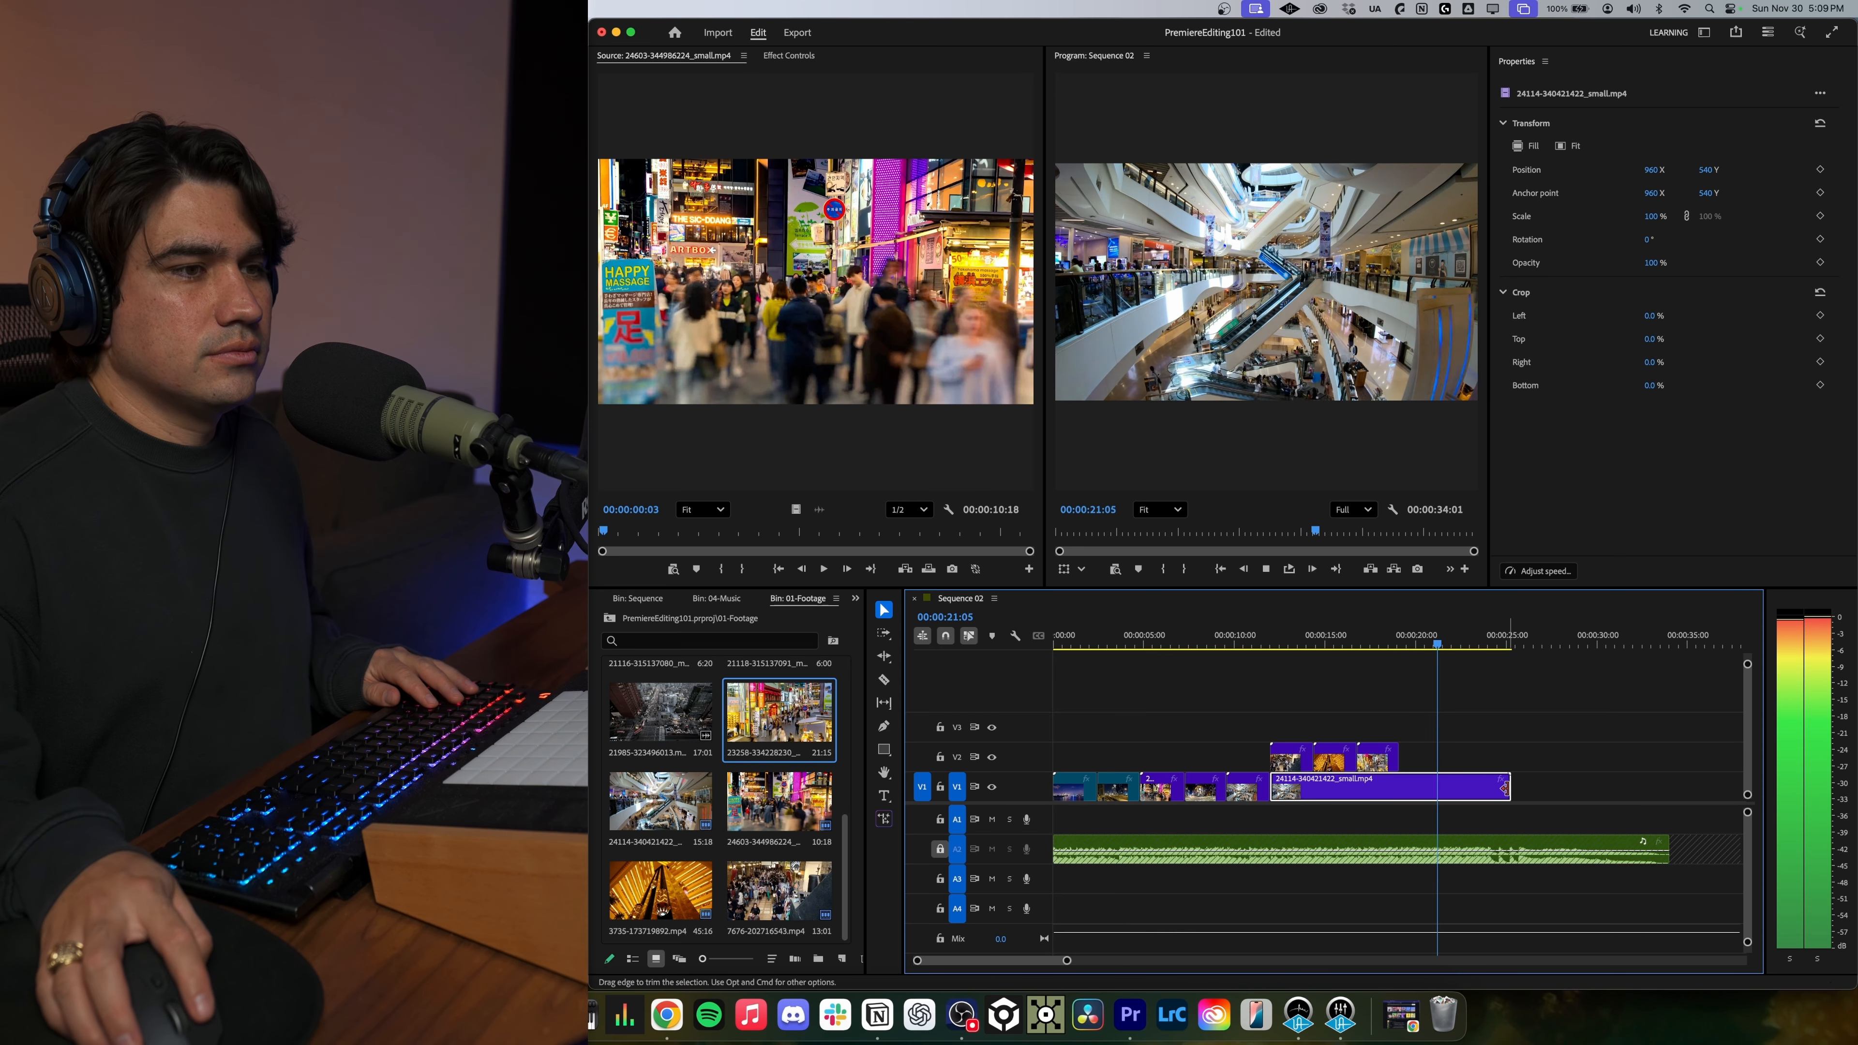
pyautogui.press('space')
pyautogui.moveTo(1502, 786); pyautogui.dragTo(1435, 788)
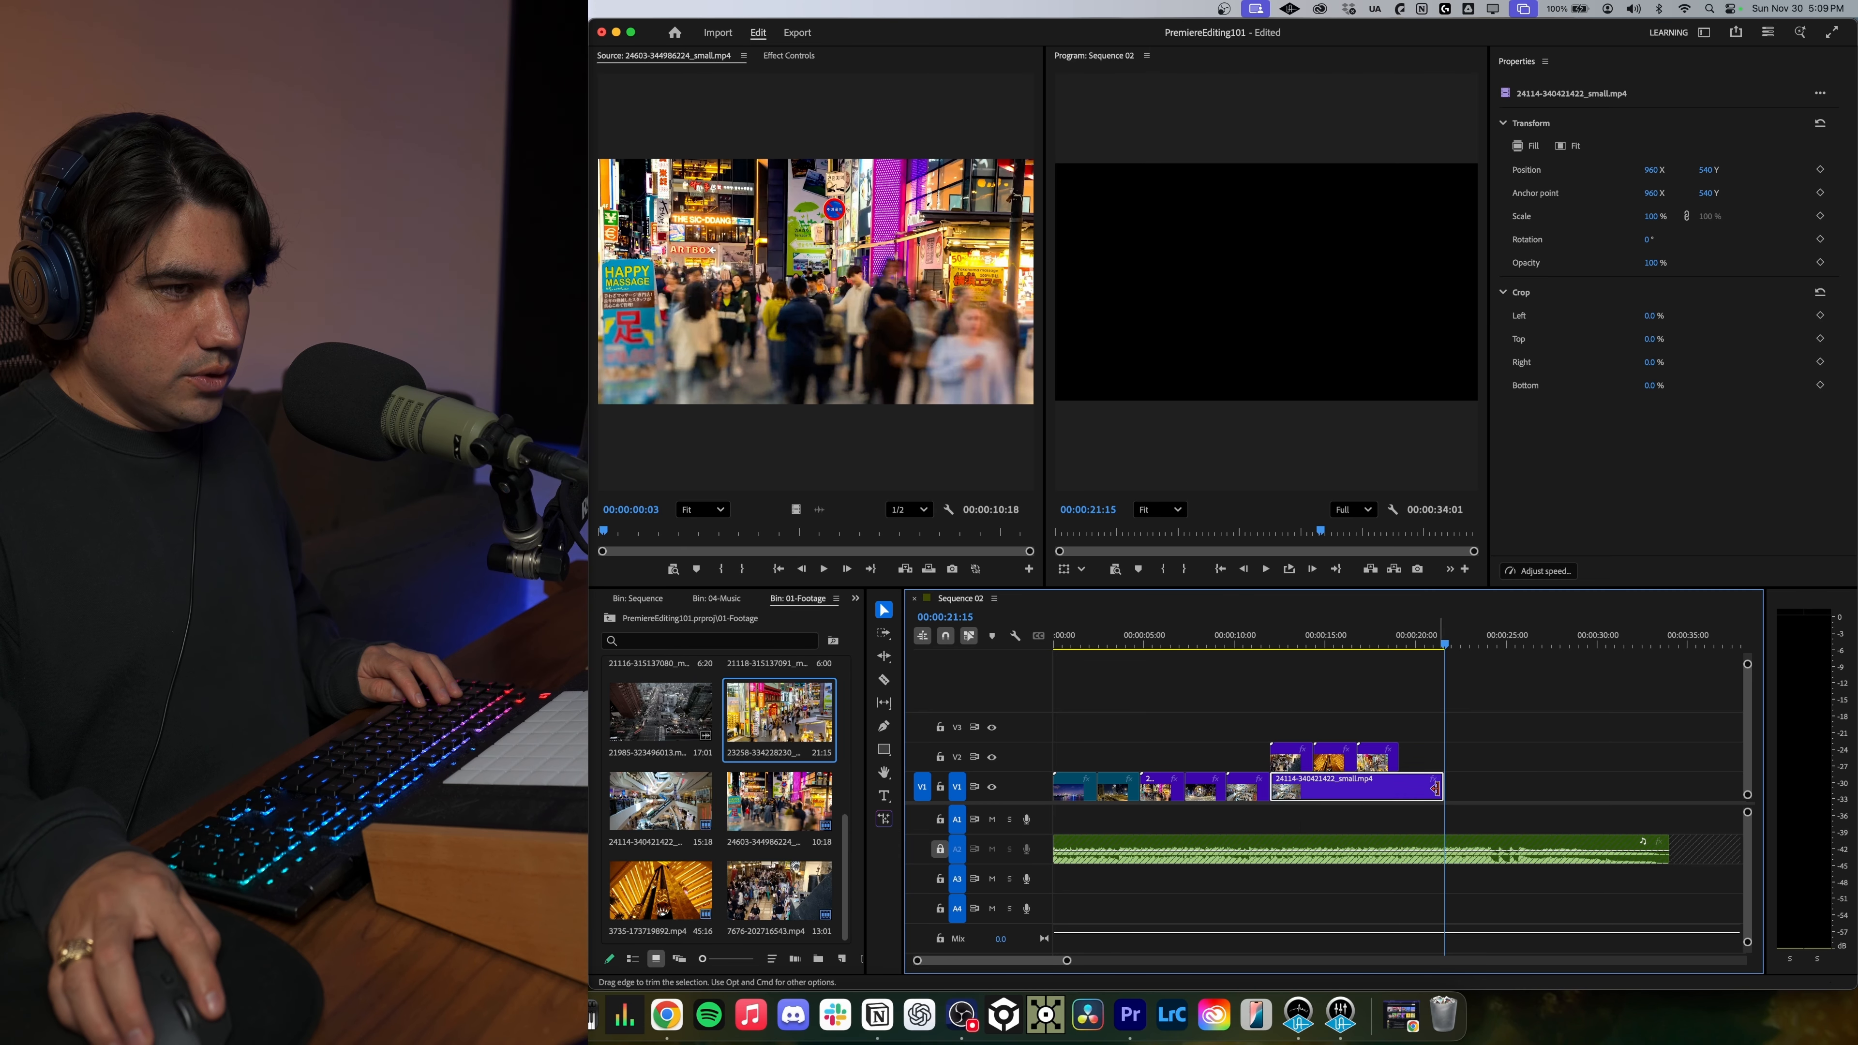
pyautogui.moveTo(1414, 737); pyautogui.dragTo(1332, 789)
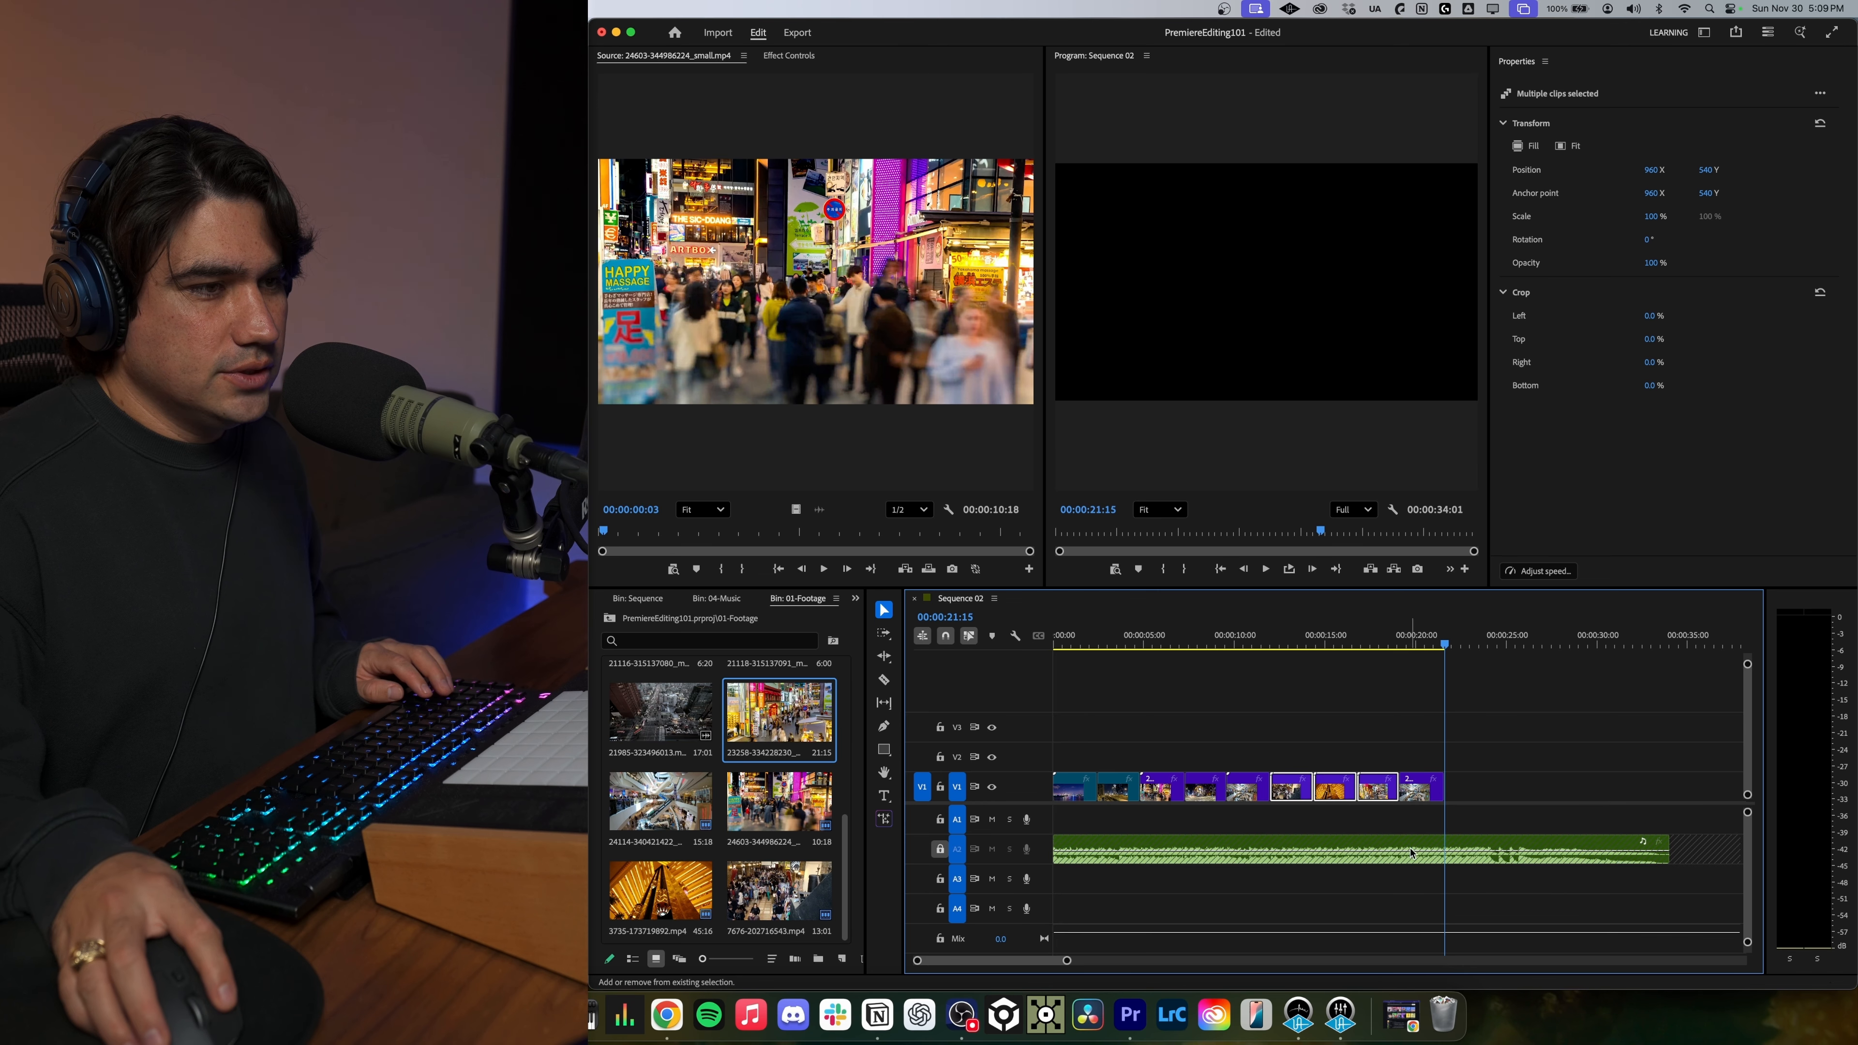
# Place 132059-752303208.mp4 on V1 starting at 00:00:21:15, play it, and trim its end to 00:00:23:24.
pyautogui.scroll(5, 800, 854)
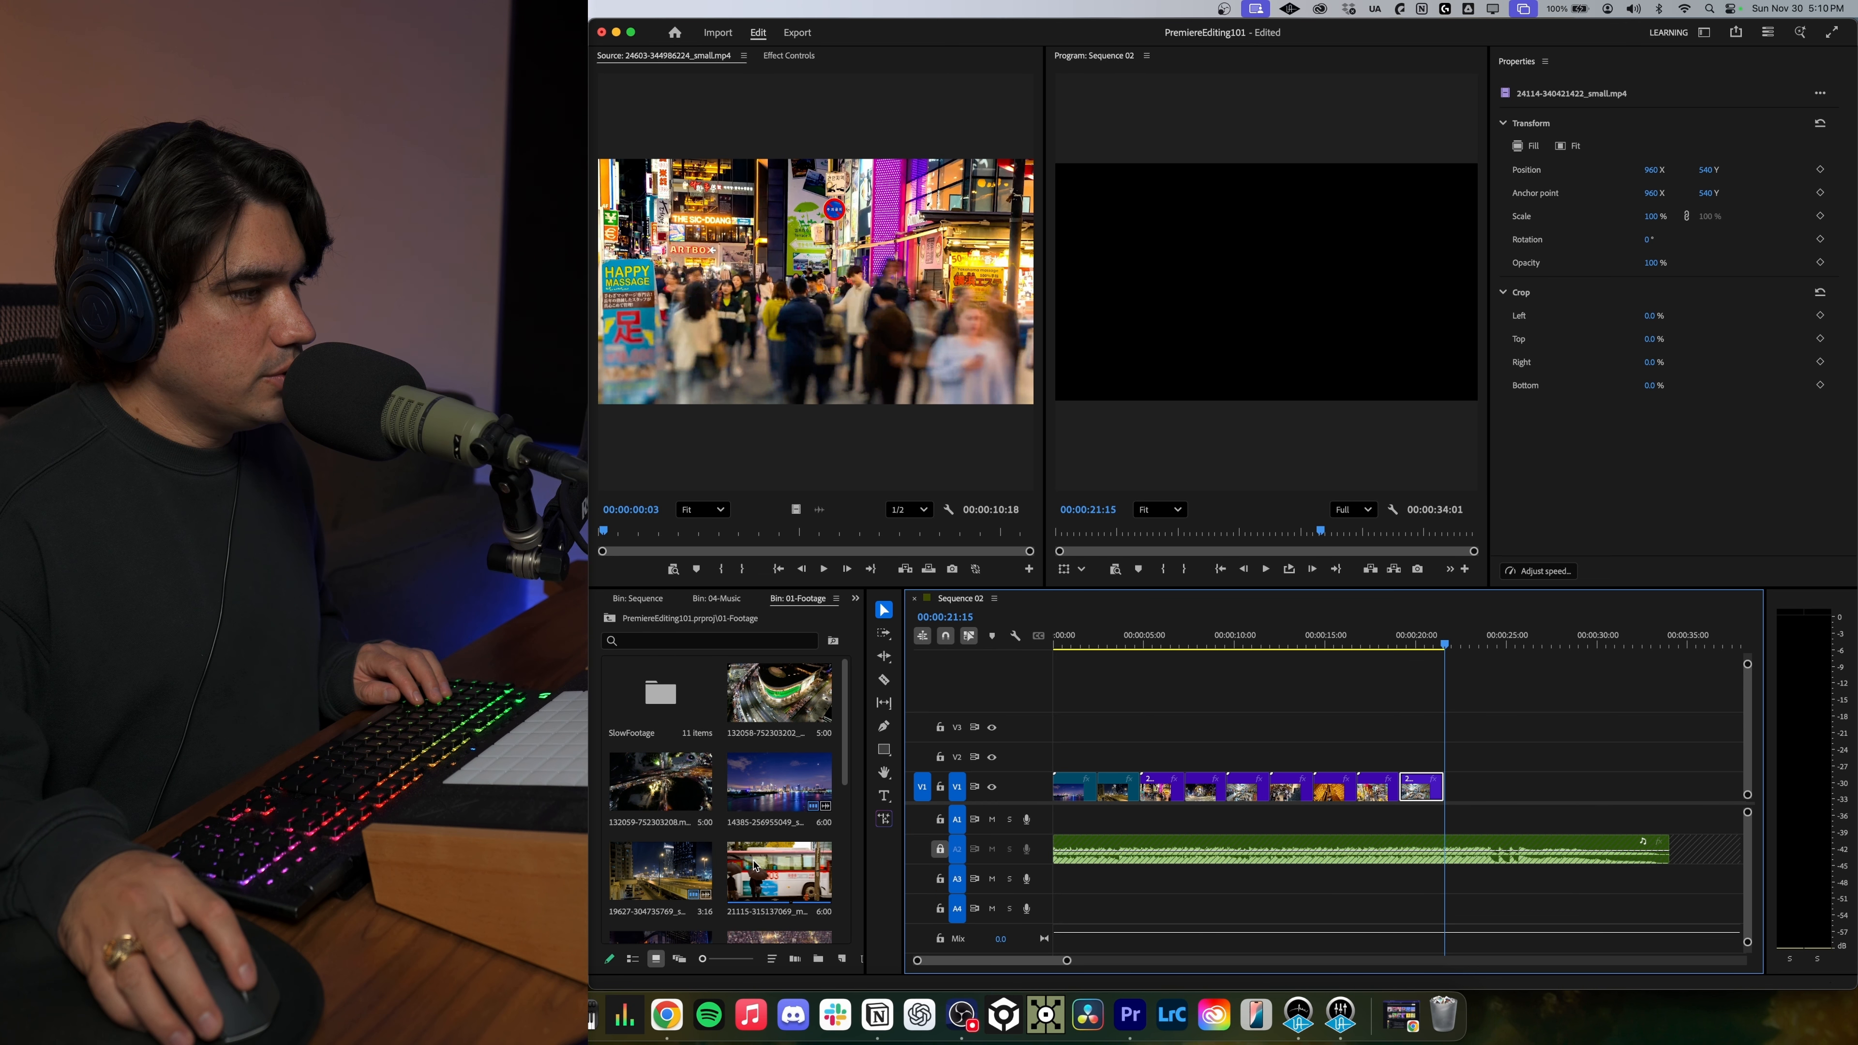
pyautogui.moveTo(661, 781); pyautogui.dragTo(1487, 787)
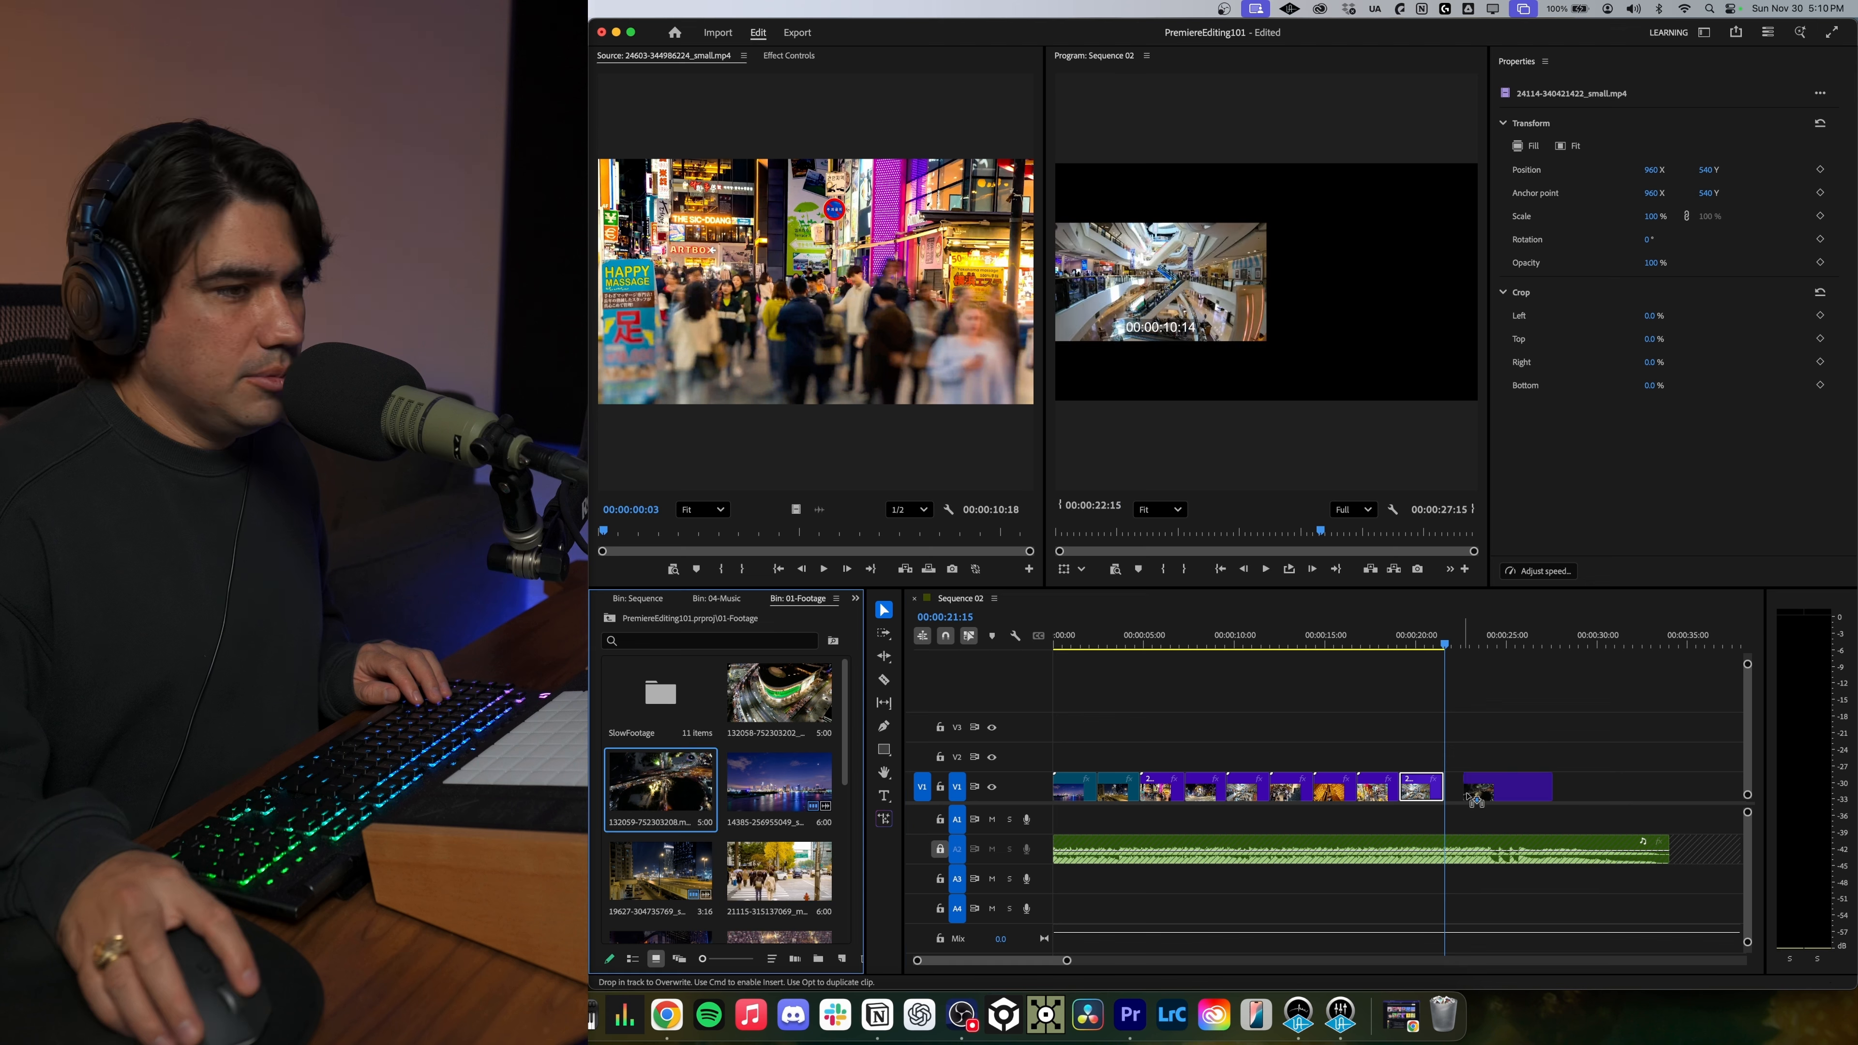
pyautogui.press('space')
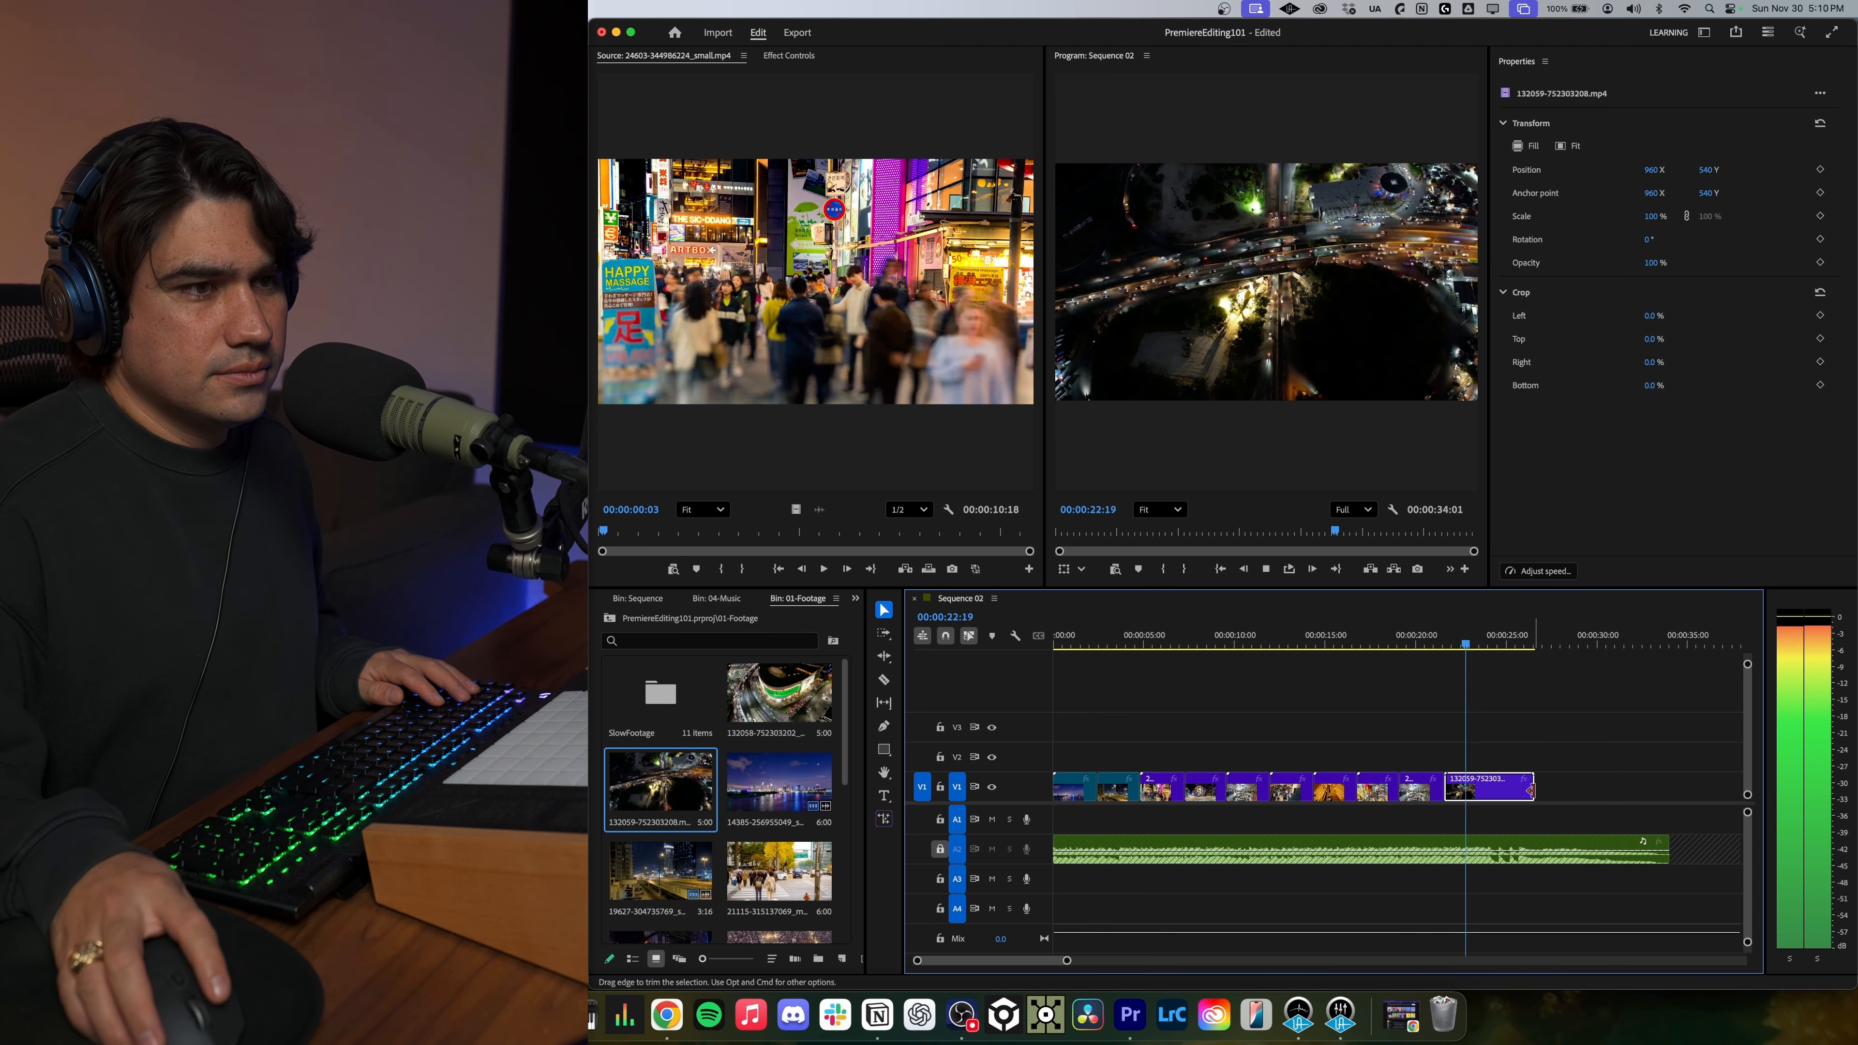
pyautogui.press('space')
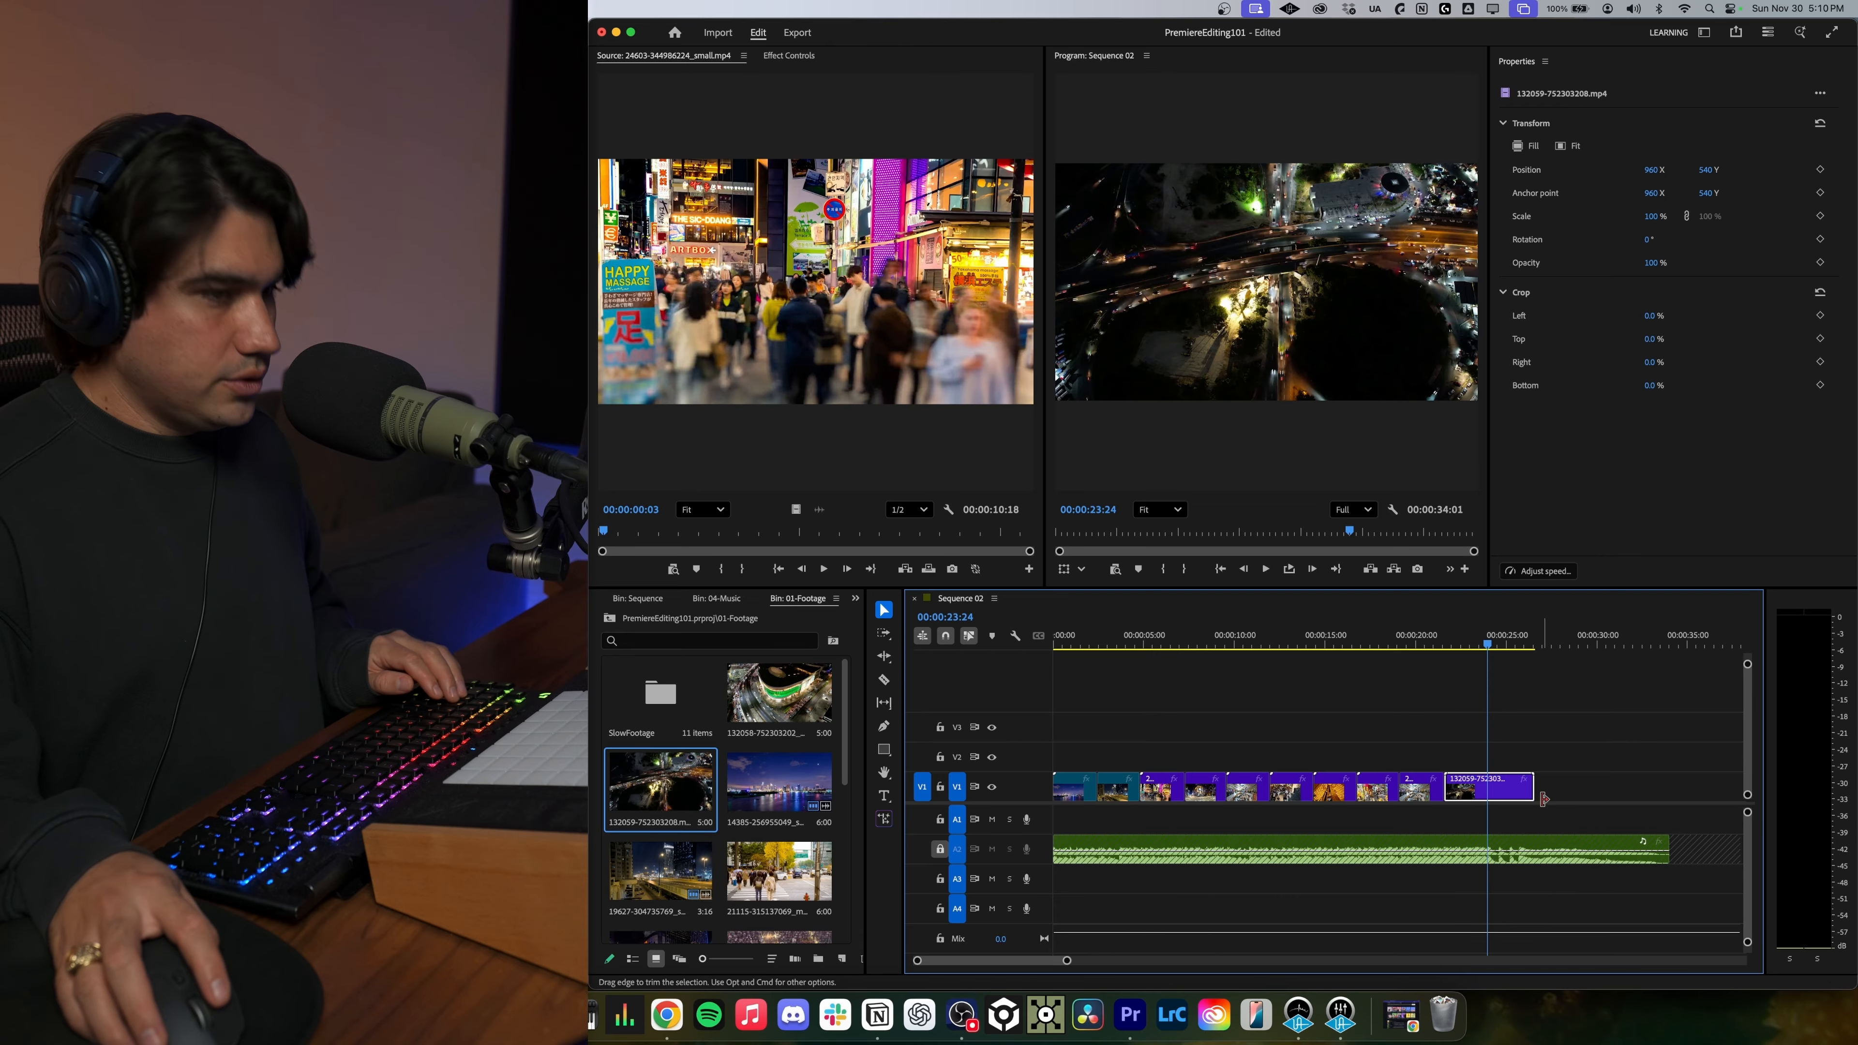
pyautogui.press('w')
pyautogui.scroll(-3, 713, 761)
pyautogui.click(687, 888)
pyautogui.moveTo(673, 881); pyautogui.dragTo(1600, 784)
pyautogui.press('-')
pyautogui.click(1412, 794)
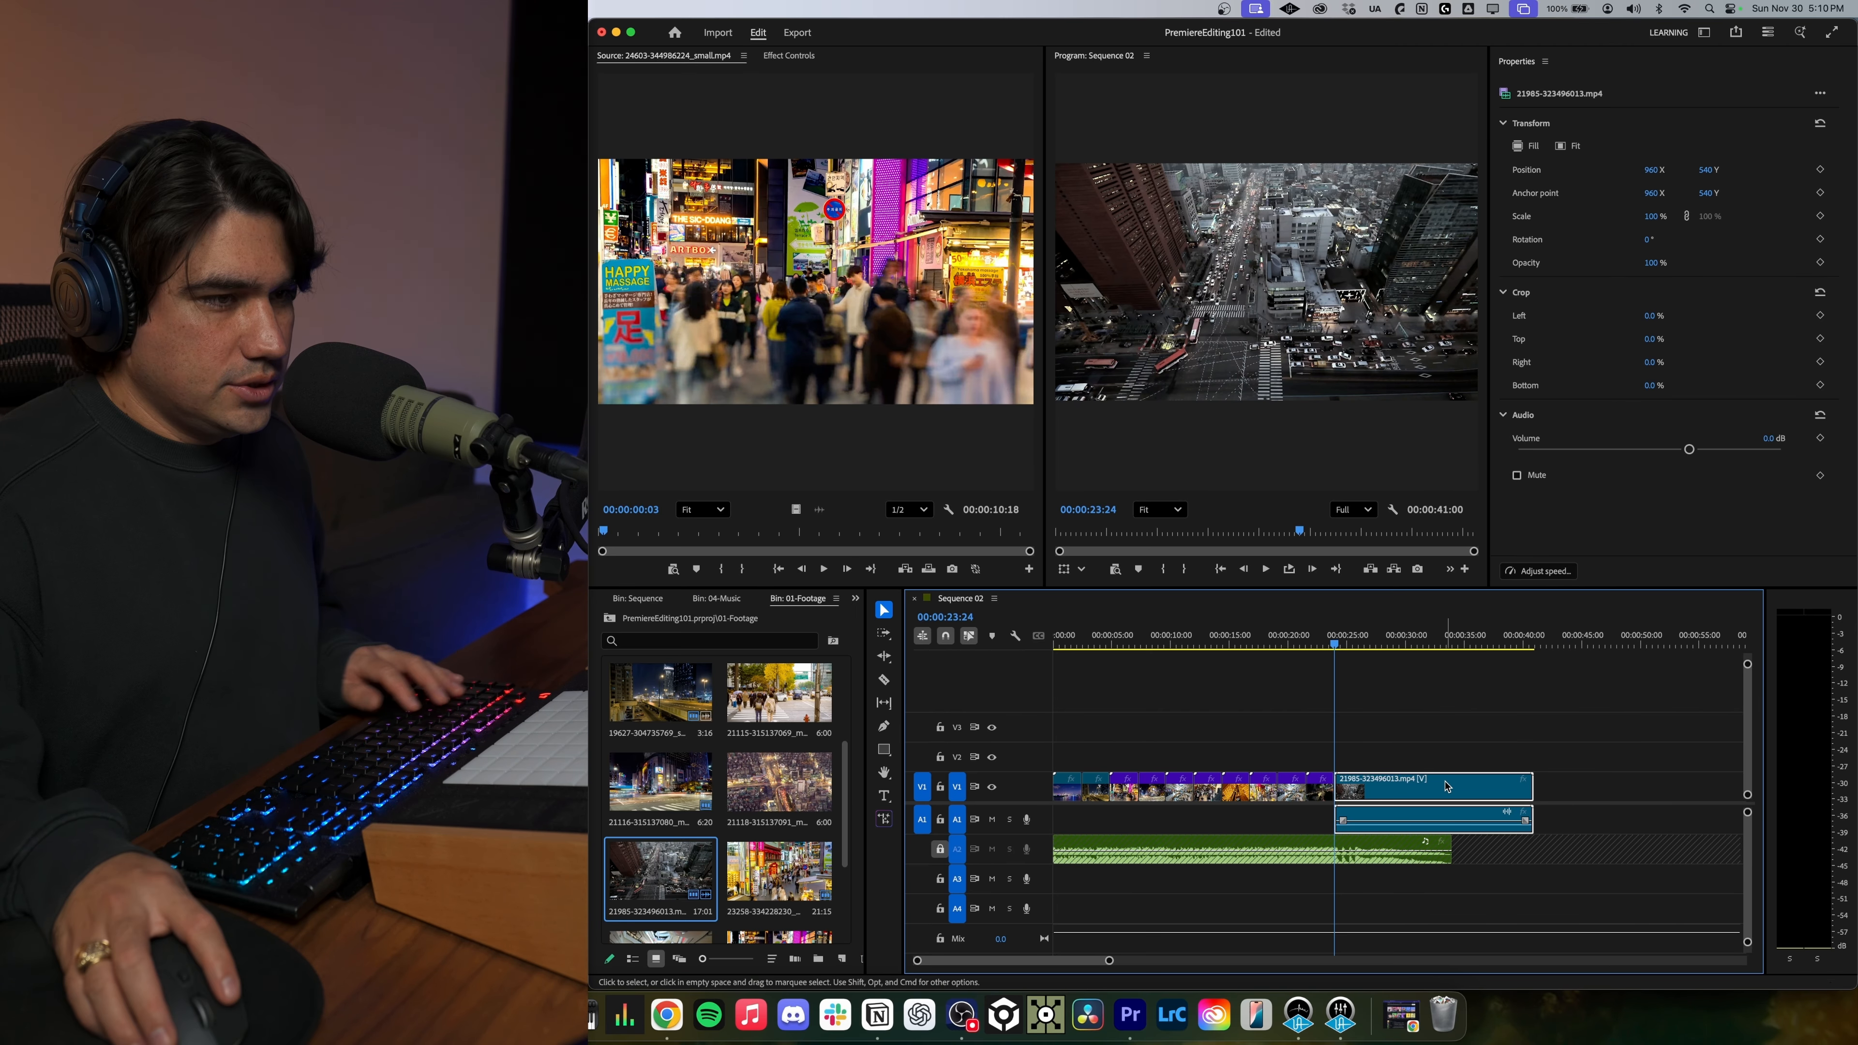
pyautogui.press('Delete')
# Scrub through 21985-323496013.mp4 in the Source monitor and play the music beyond the last V1 clip.
pyautogui.doubleClick(679, 863)
pyautogui.moveTo(613, 534); pyautogui.dragTo(661, 534)
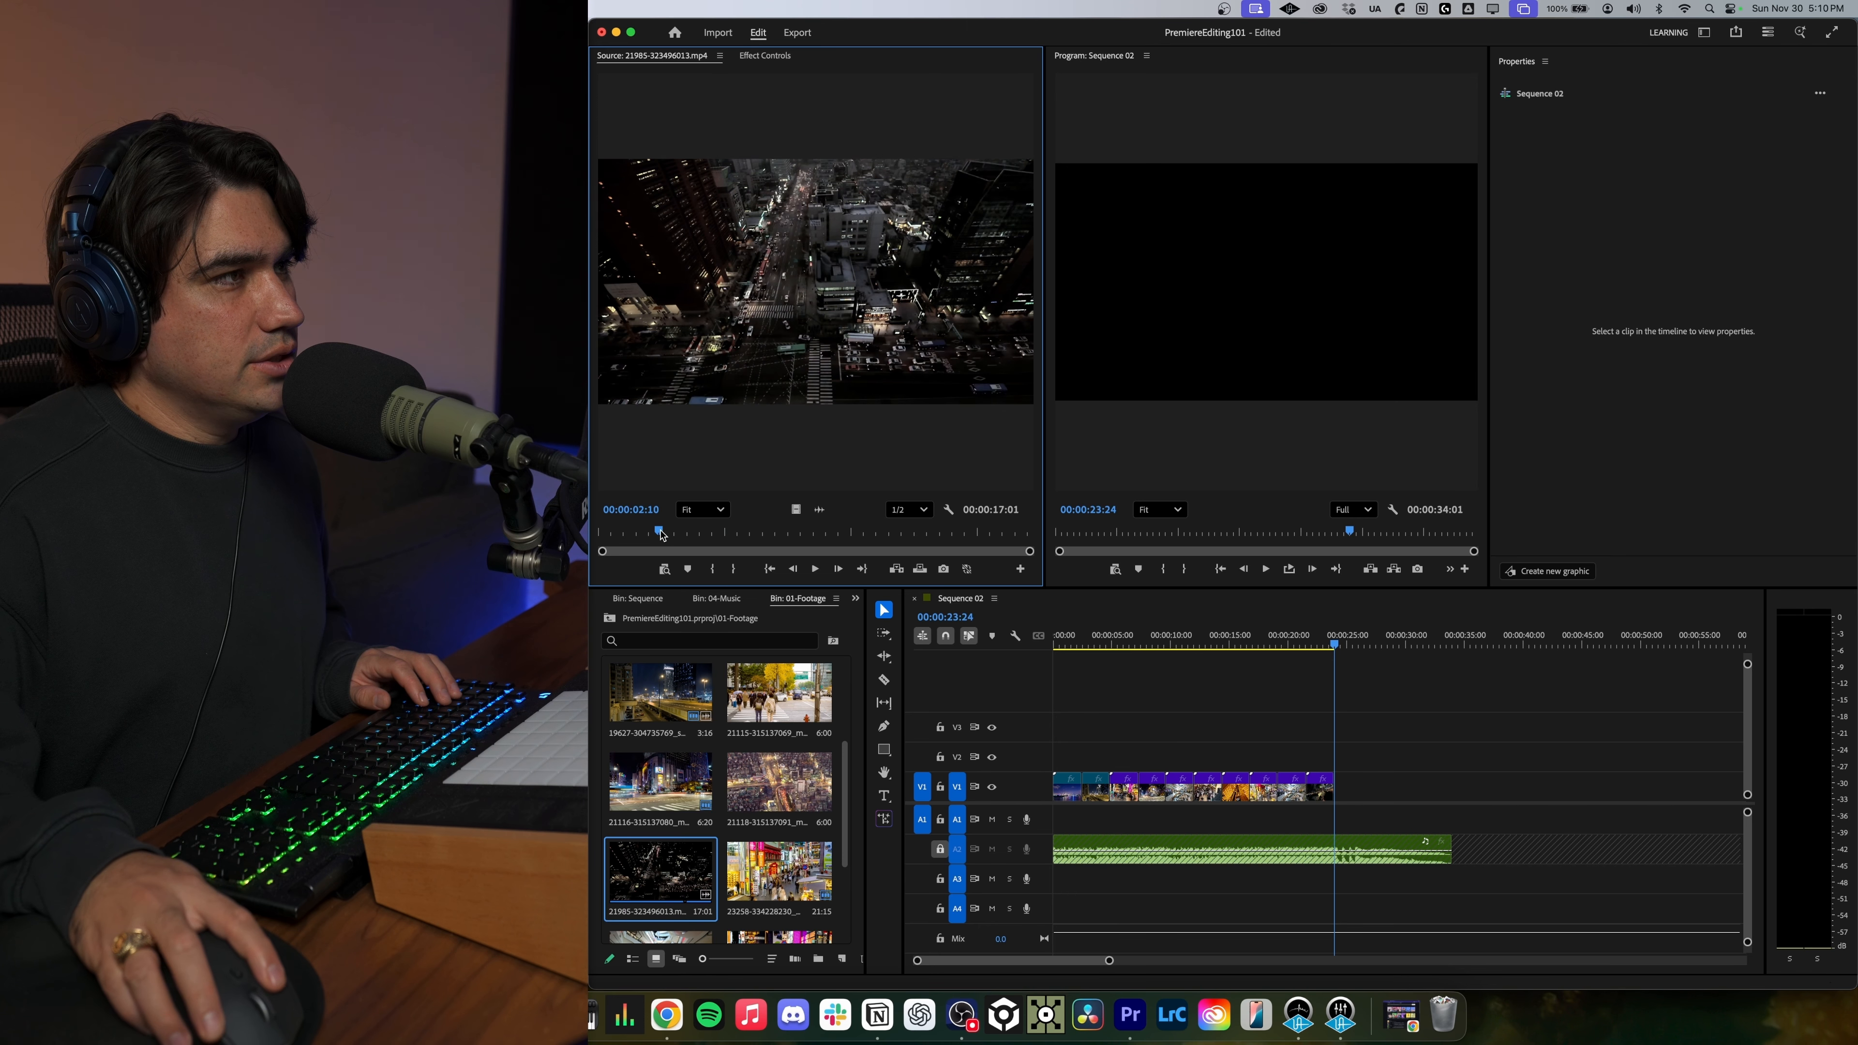
pyautogui.moveTo(1366, 642)
pyautogui.mouseDown()
pyautogui.moveTo(1411, 643)
pyautogui.moveTo(1349, 643)
pyautogui.mouseUp()
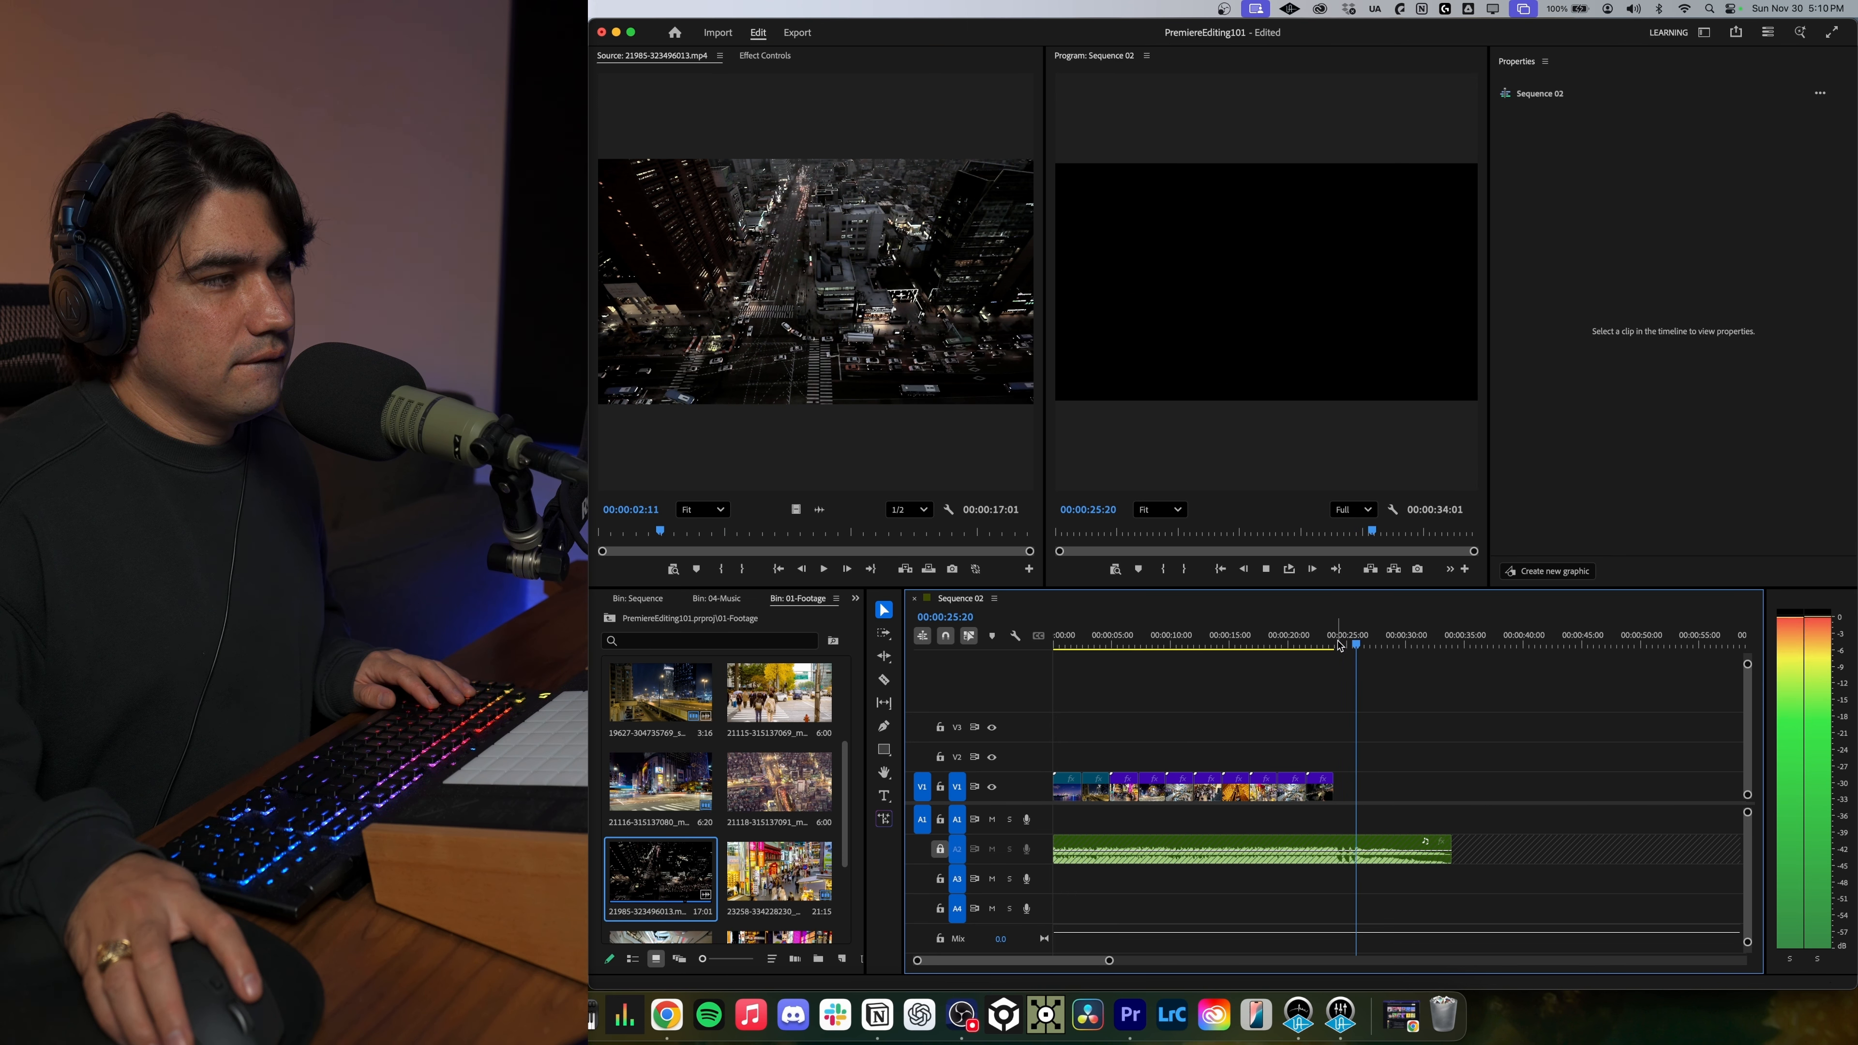
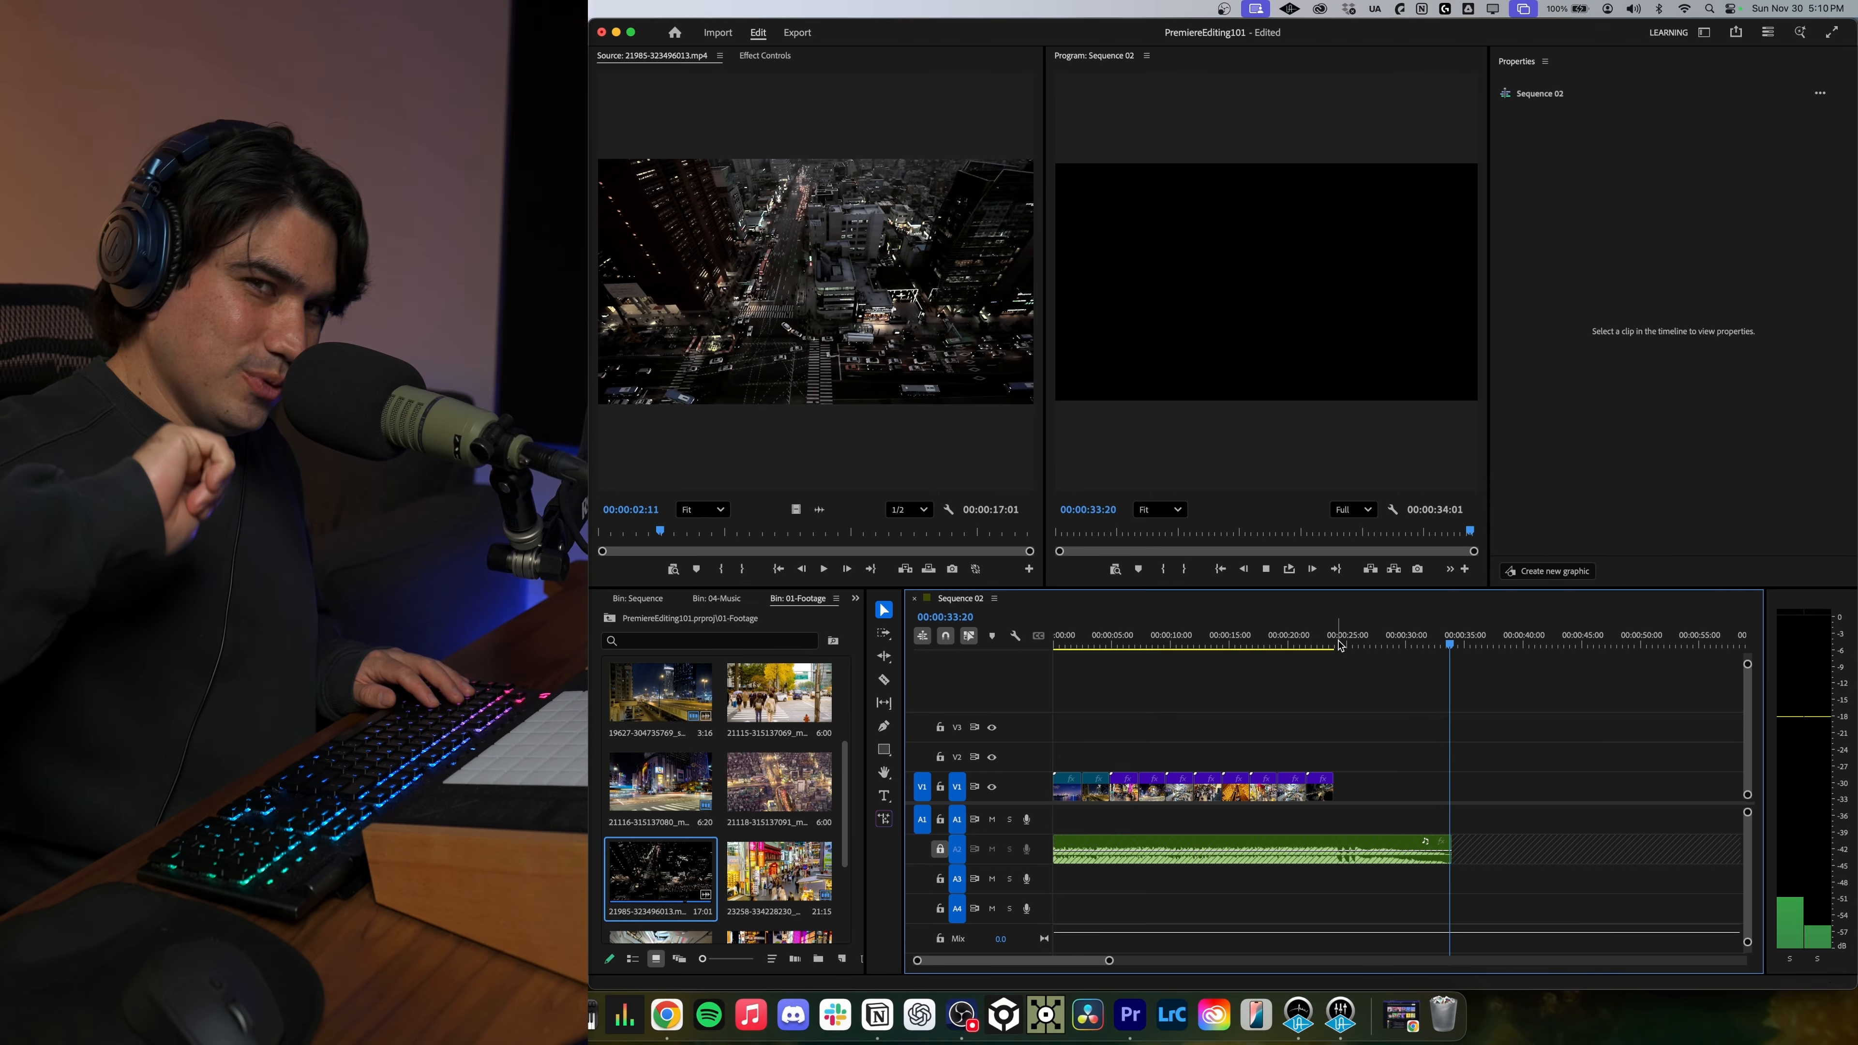
pyautogui.press('space')
pyautogui.press('space')
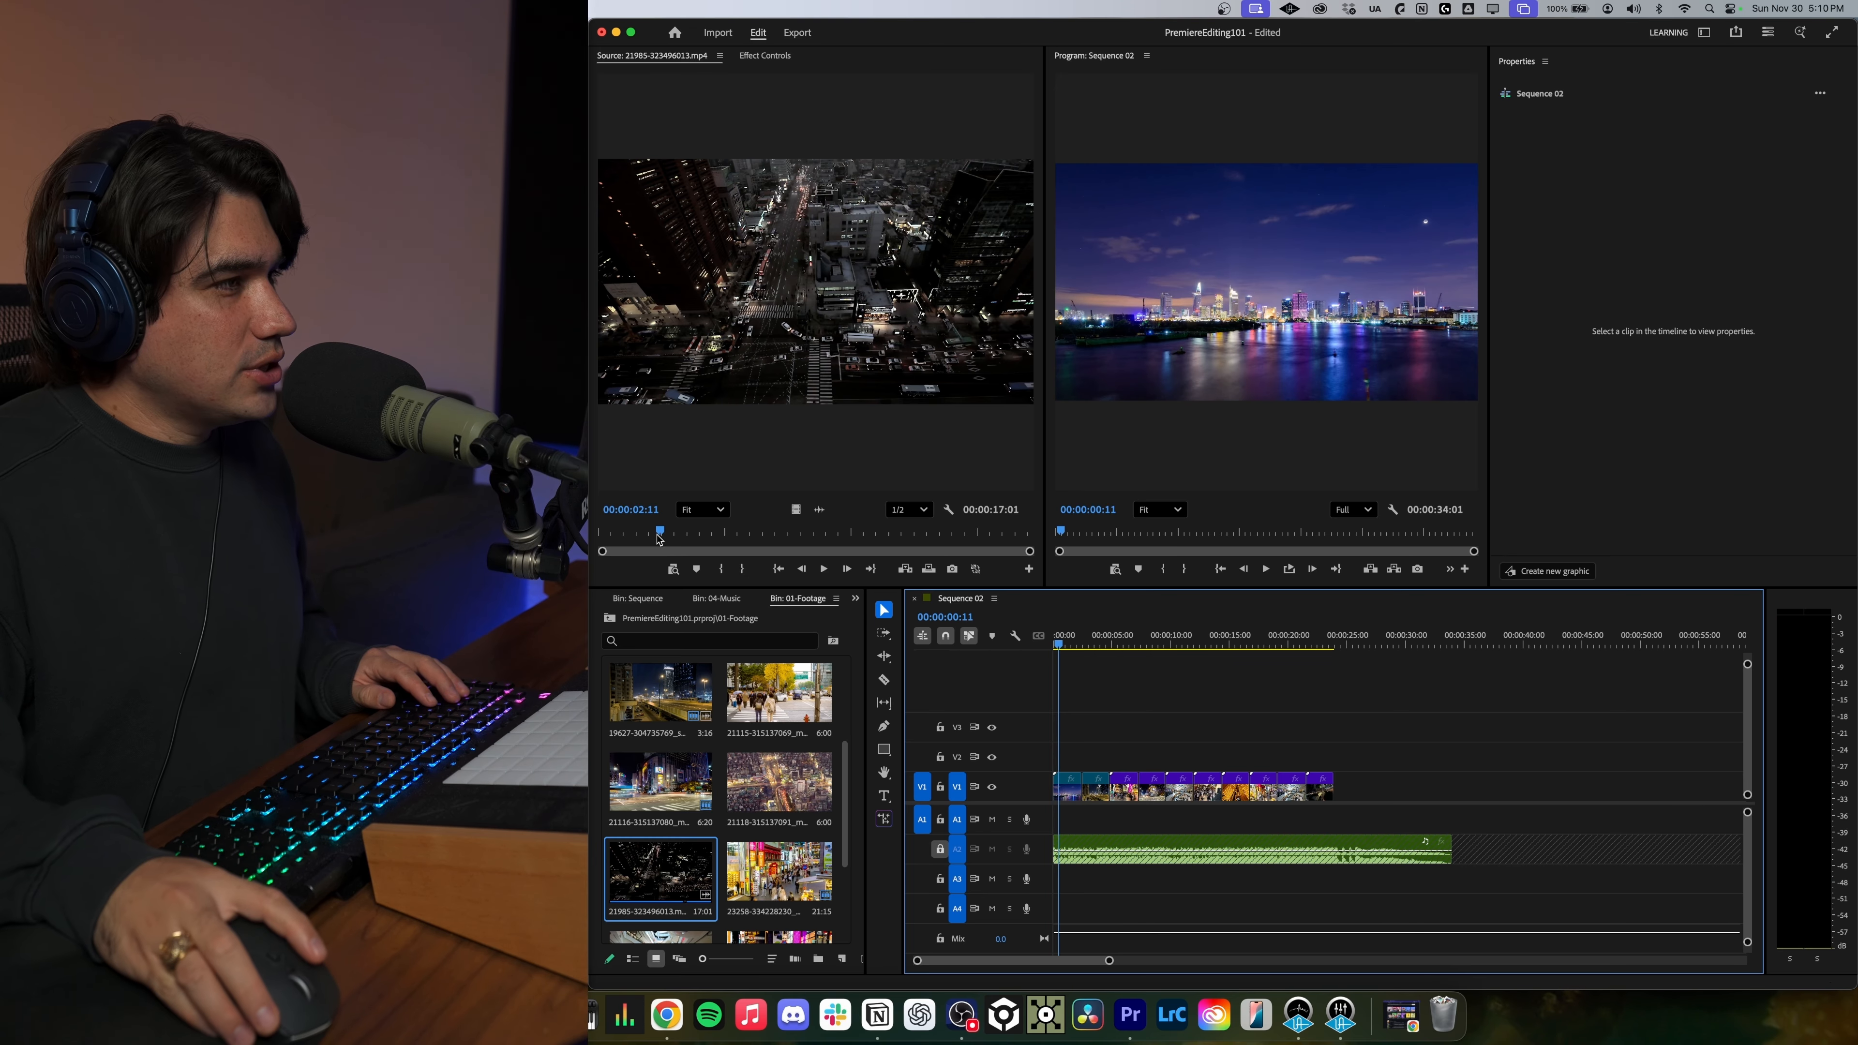
pyautogui.moveTo(662, 538); pyautogui.dragTo(828, 545)
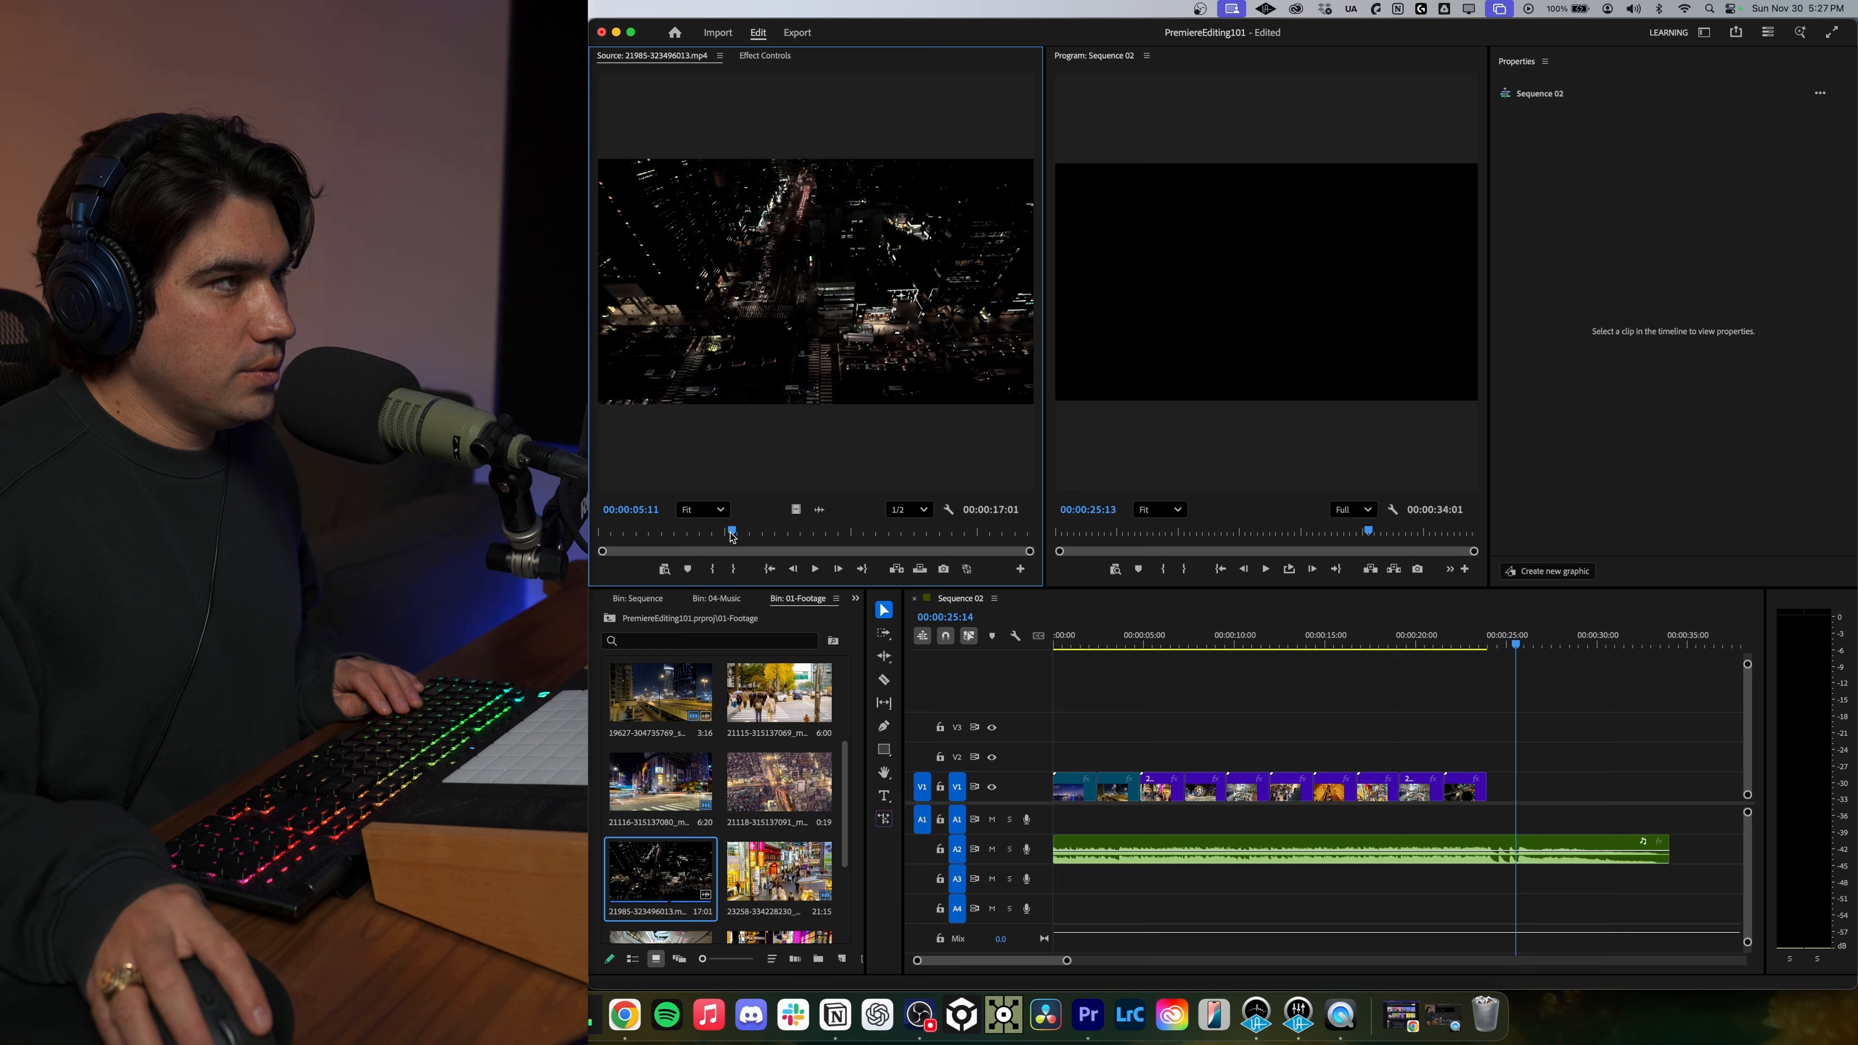
# Place 21985-323496013.mp4 after the last V1 clip and delete only its A1 audio with linked selection off.
pyautogui.moveTo(794, 389); pyautogui.dragTo(1503, 786)
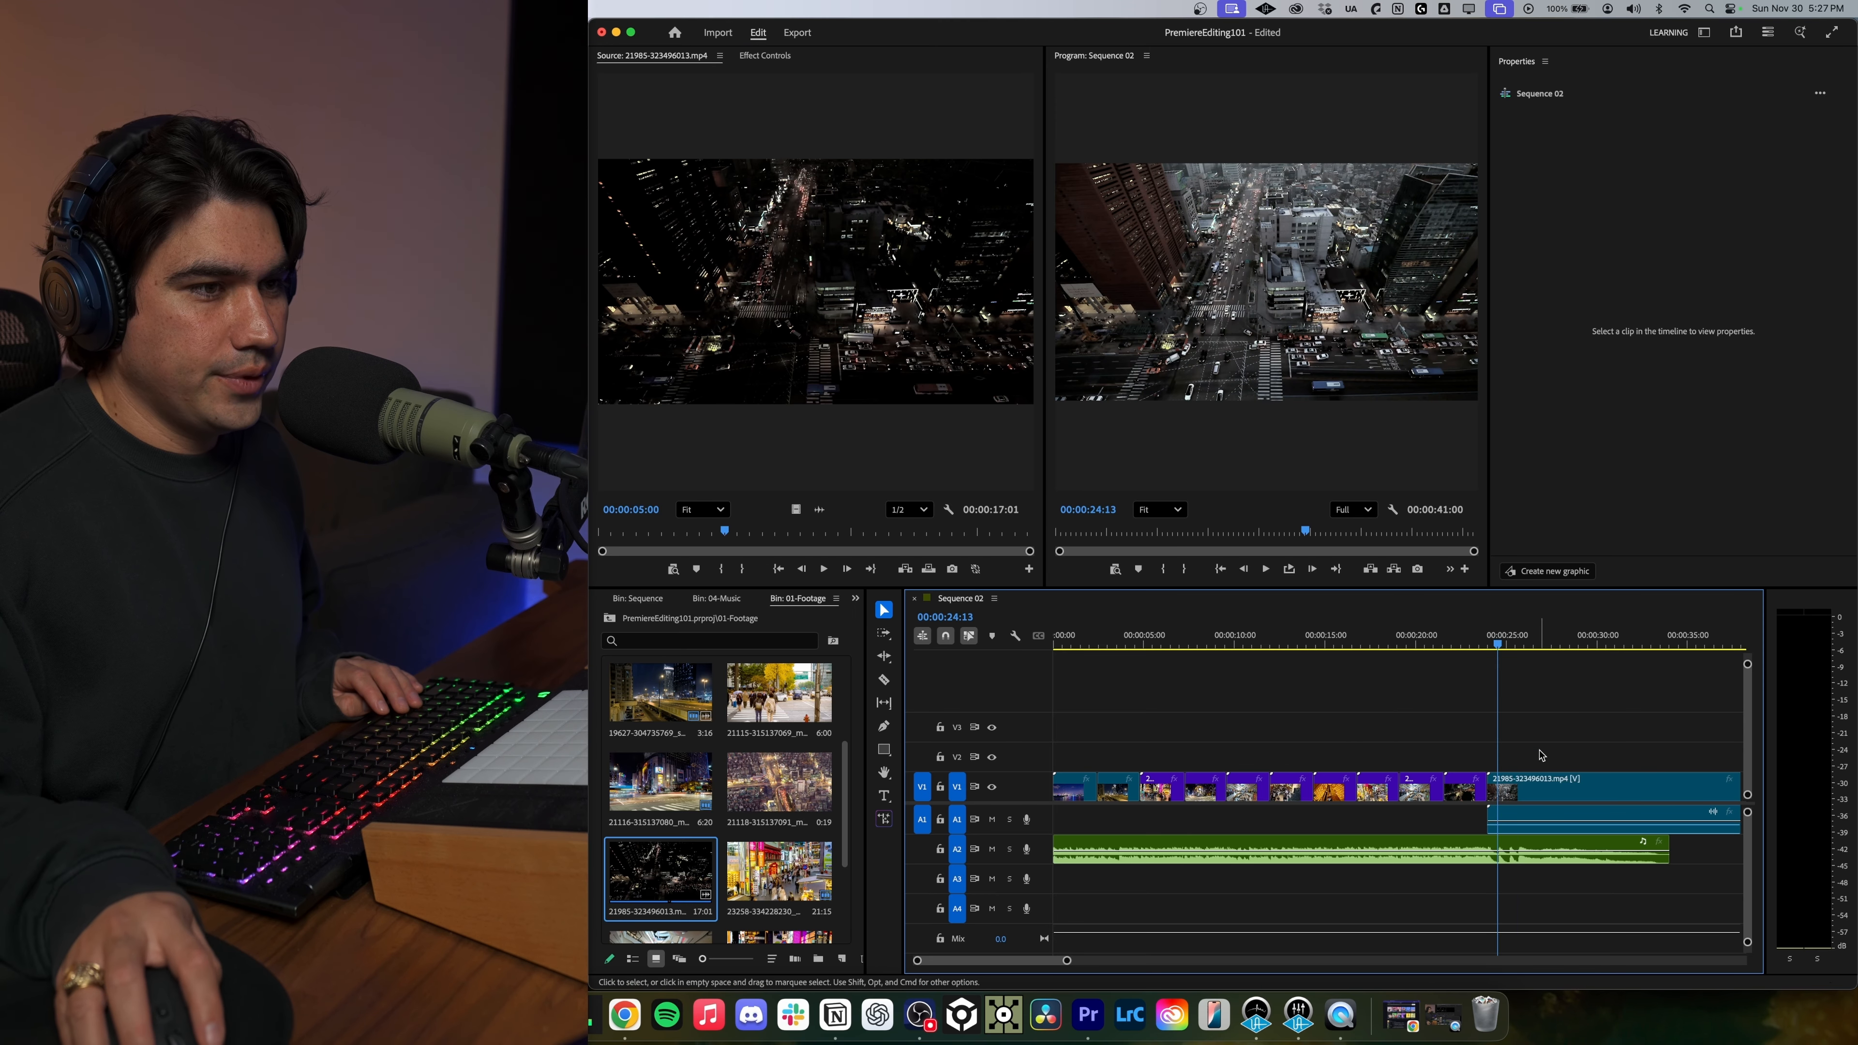
pyautogui.click(1538, 778)
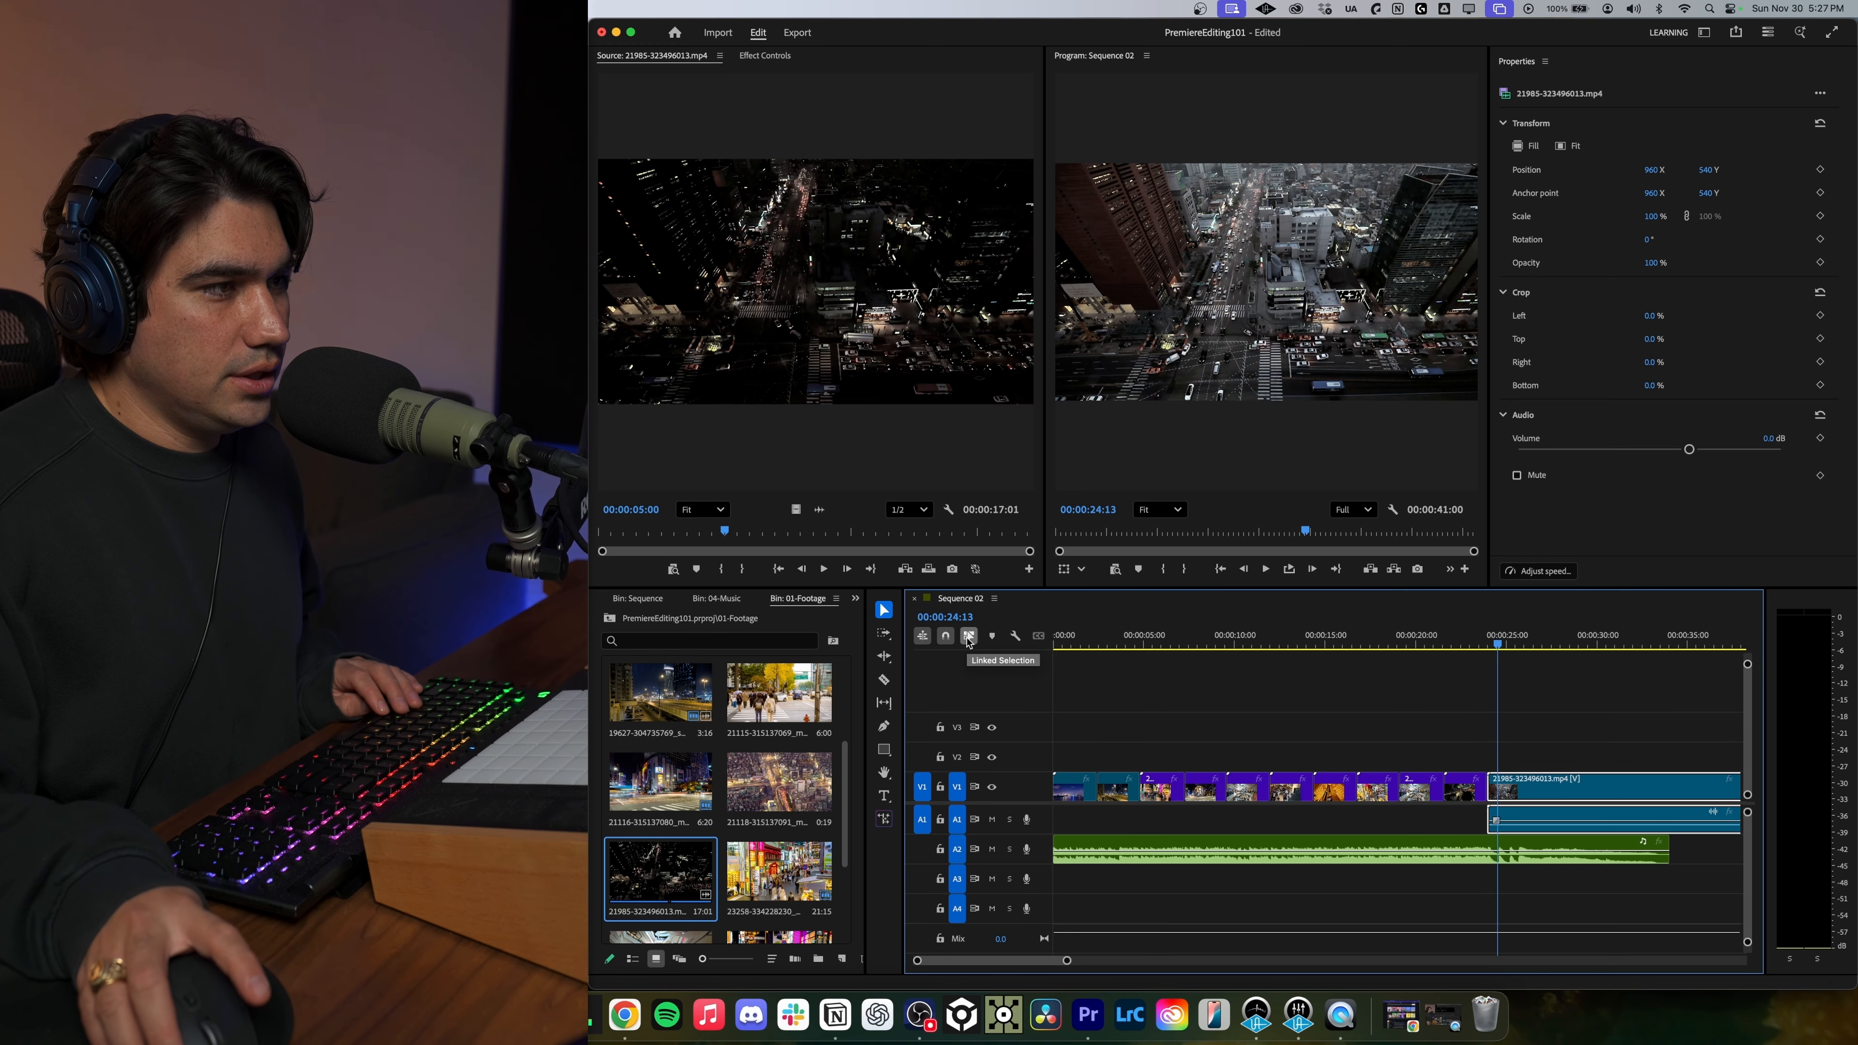
pyautogui.click(1563, 710)
pyautogui.click(1572, 786)
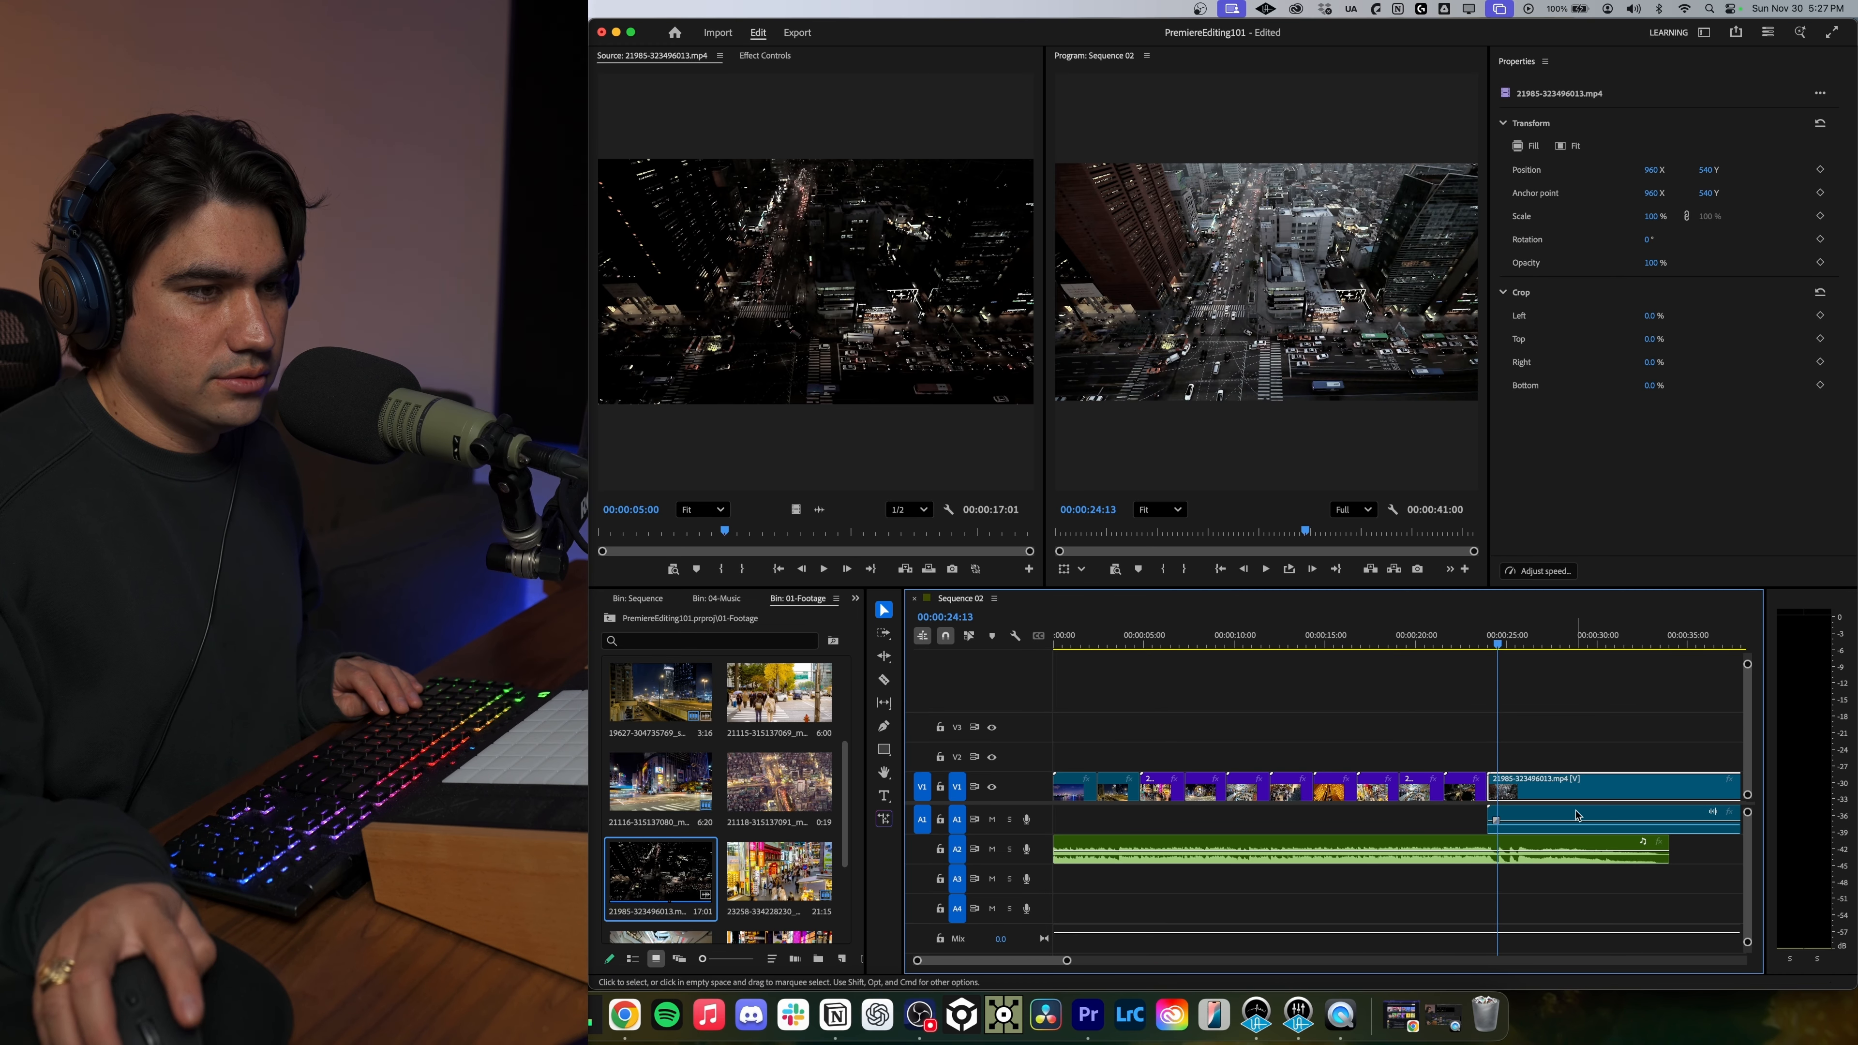
pyautogui.click(1577, 814)
pyautogui.press('BackSpace')
pyautogui.click(1572, 786)
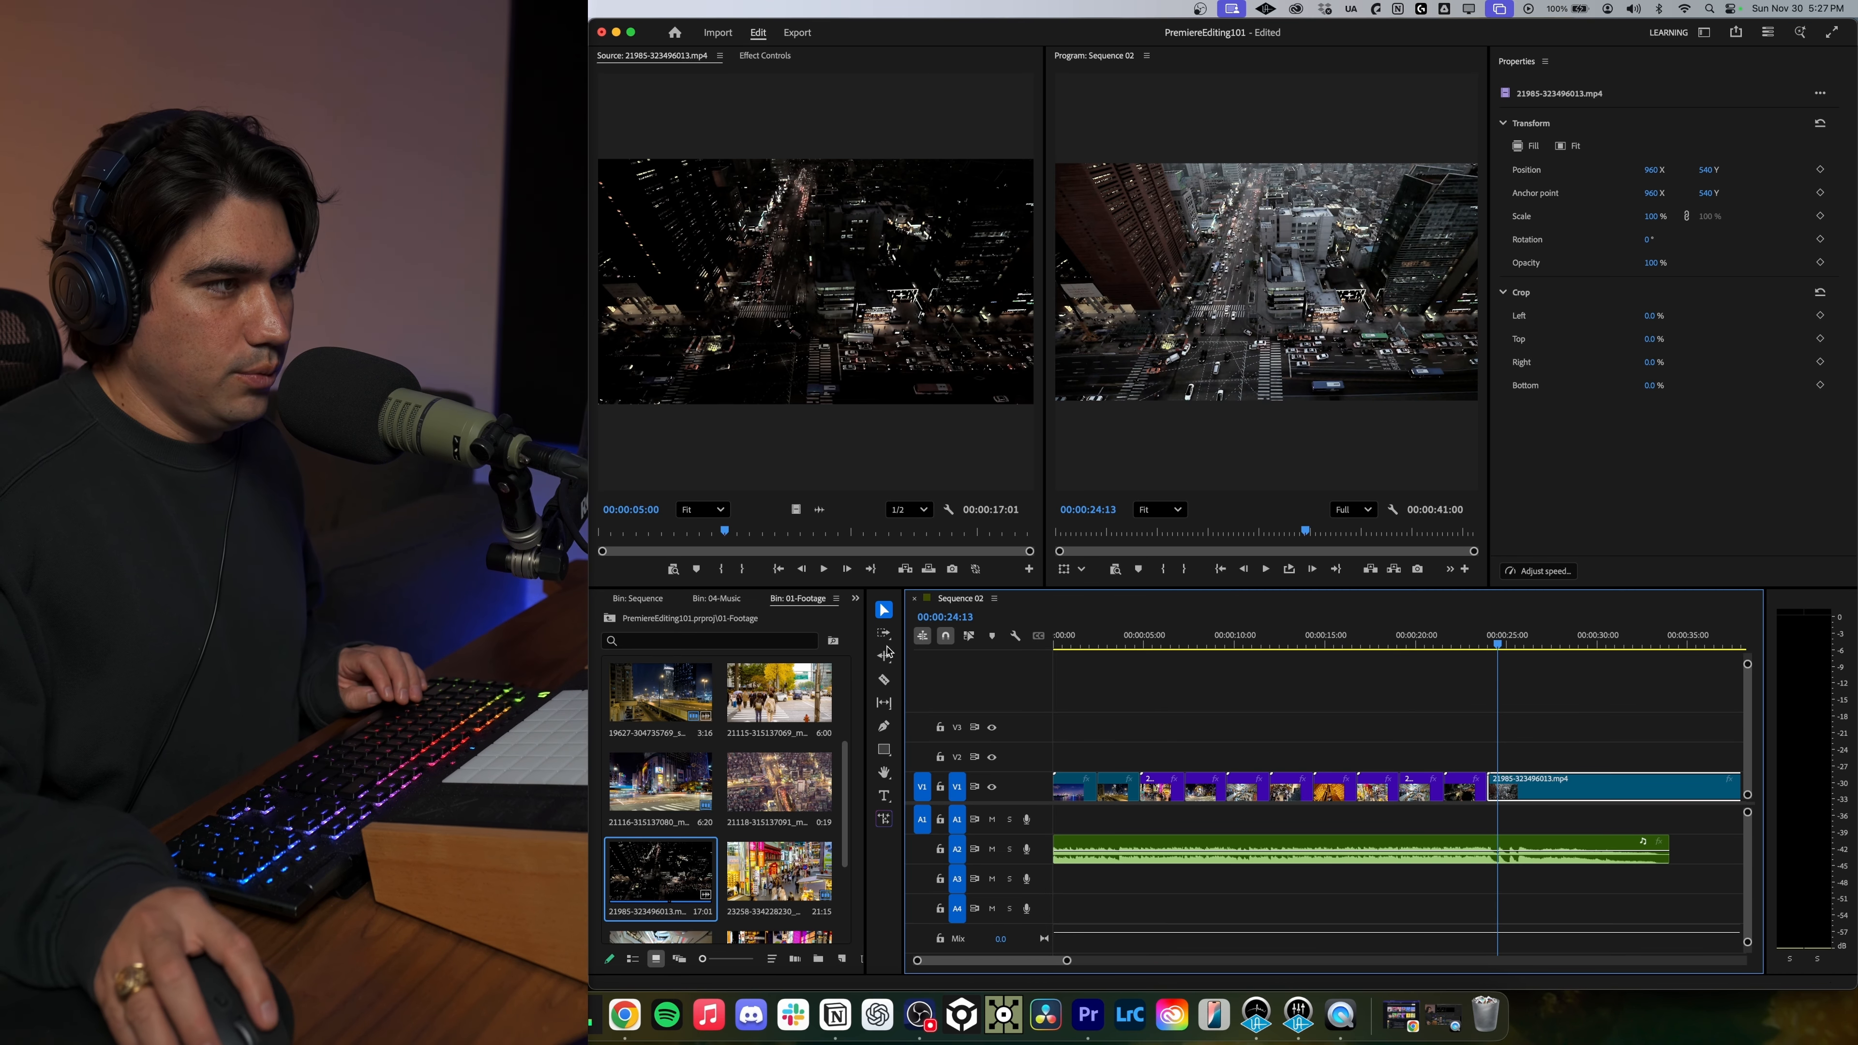
pyautogui.scroll(-3, 1508, 779)
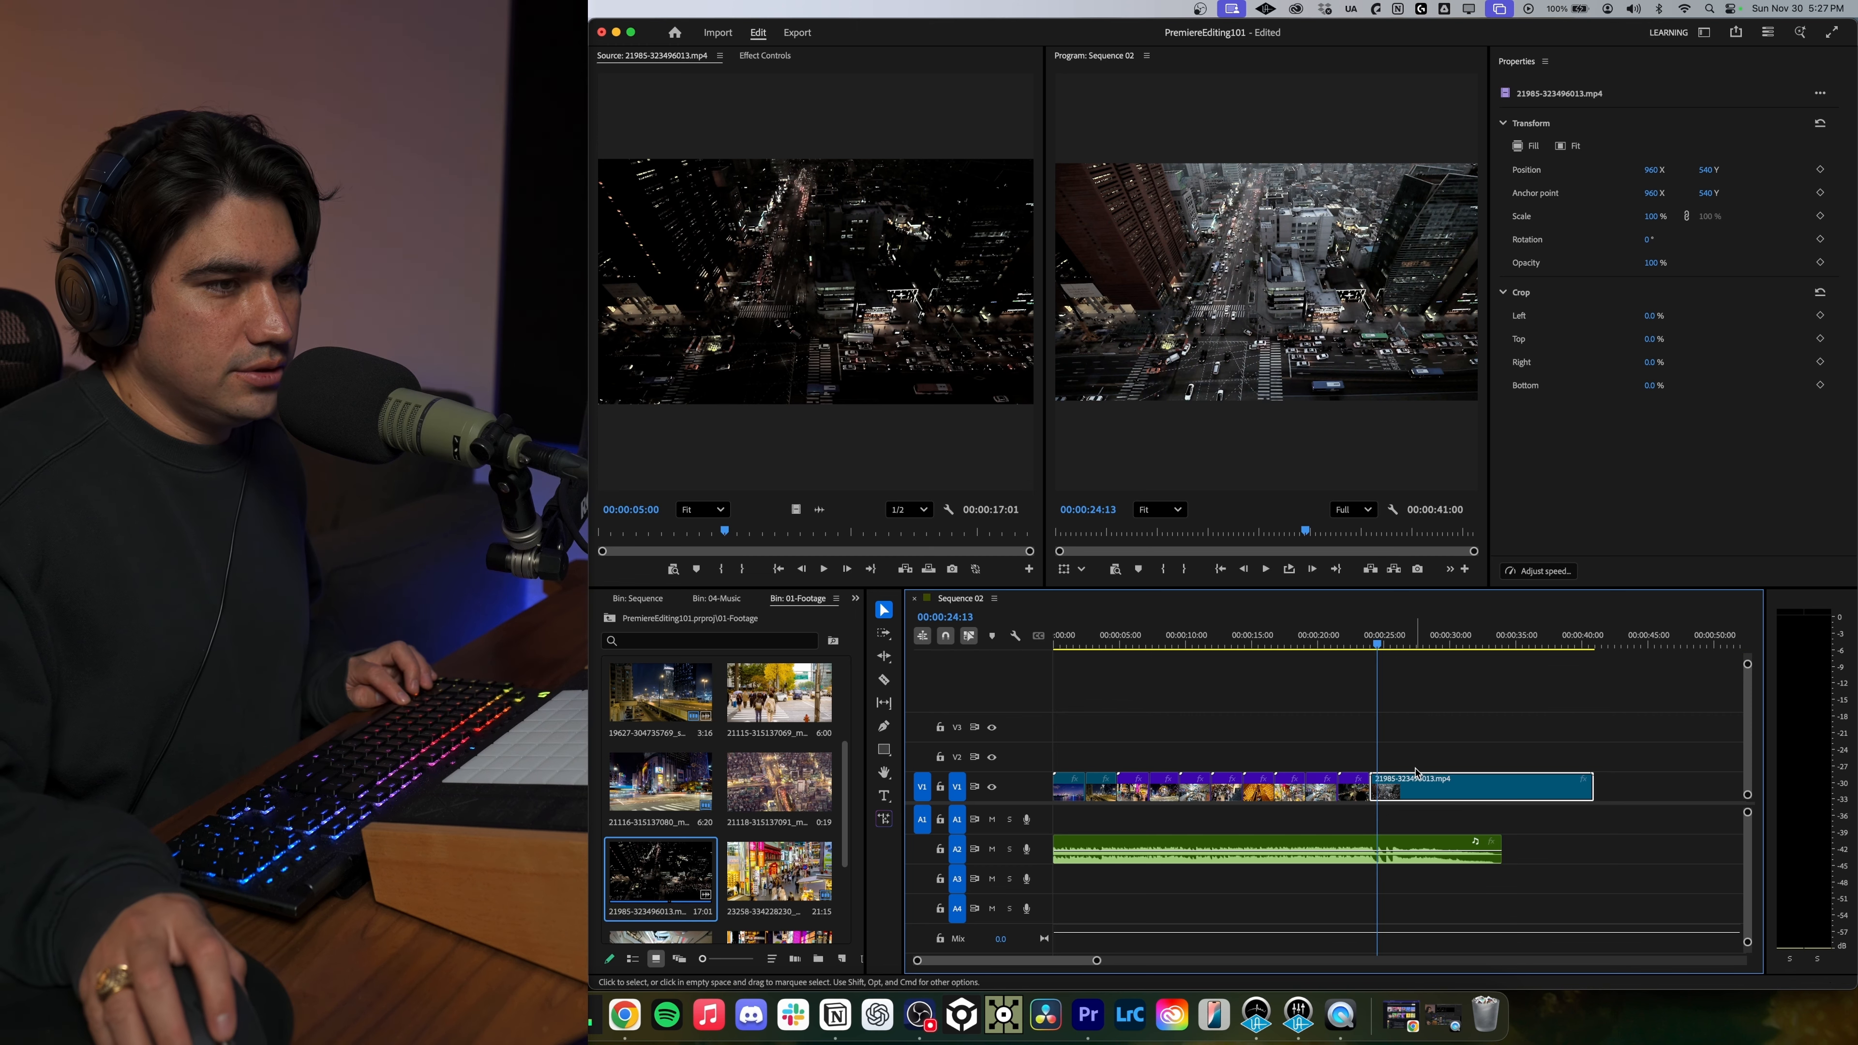
pyautogui.rightClick(1389, 788)
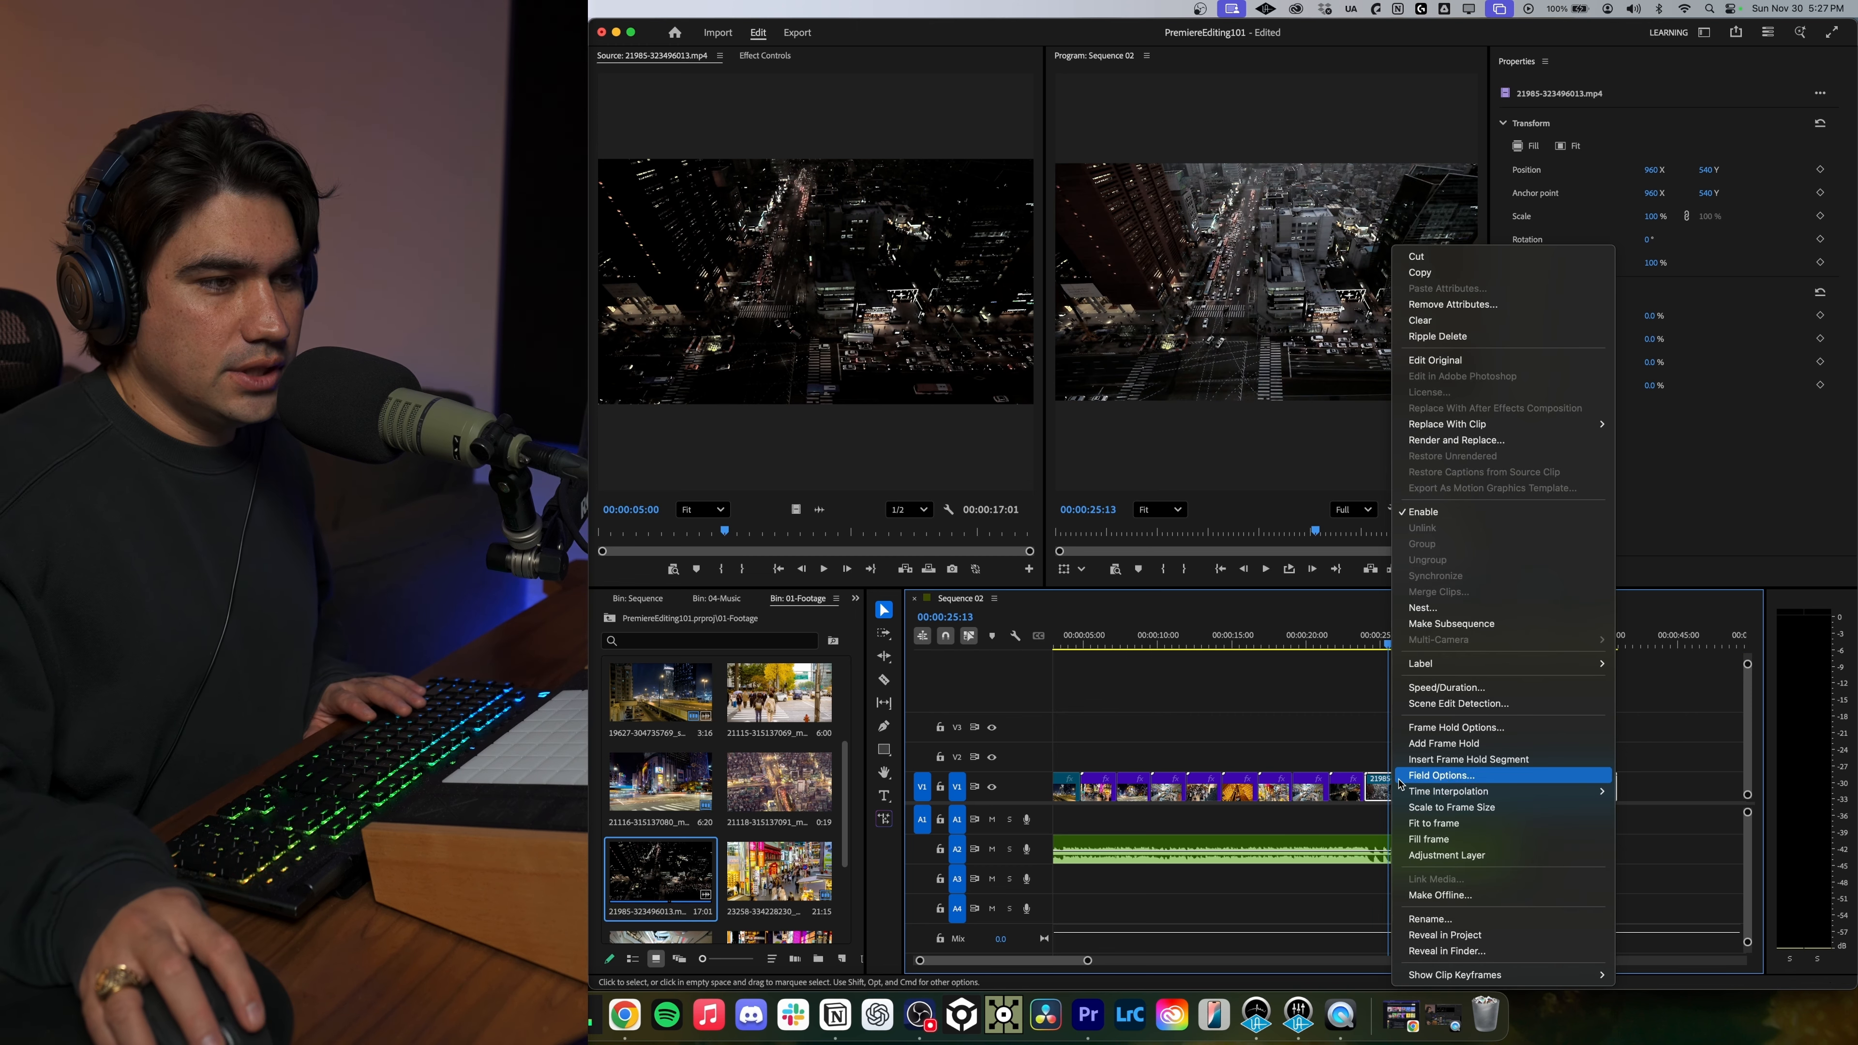
pyautogui.click(1377, 793)
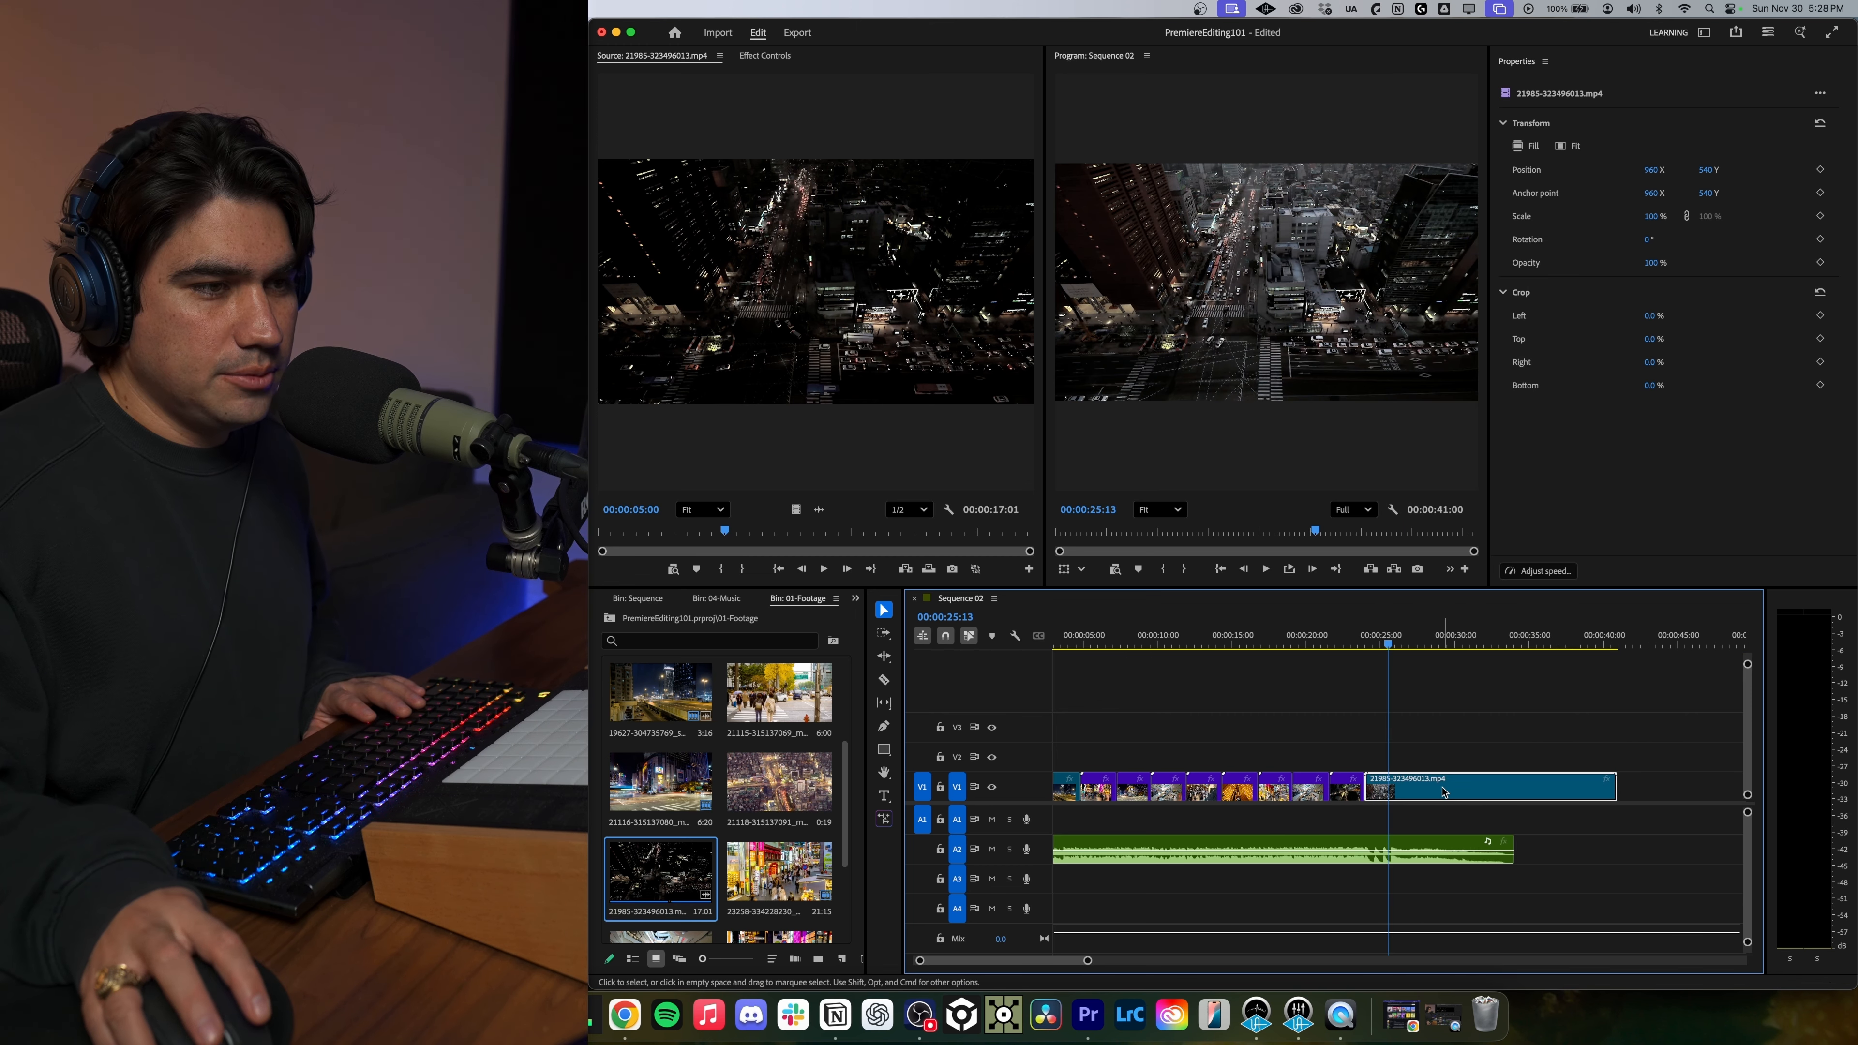
# Reverse the speed of the 21985-323496013.mp4 clip on V1 and play it from its start.
pyautogui.rightClick(1443, 792)
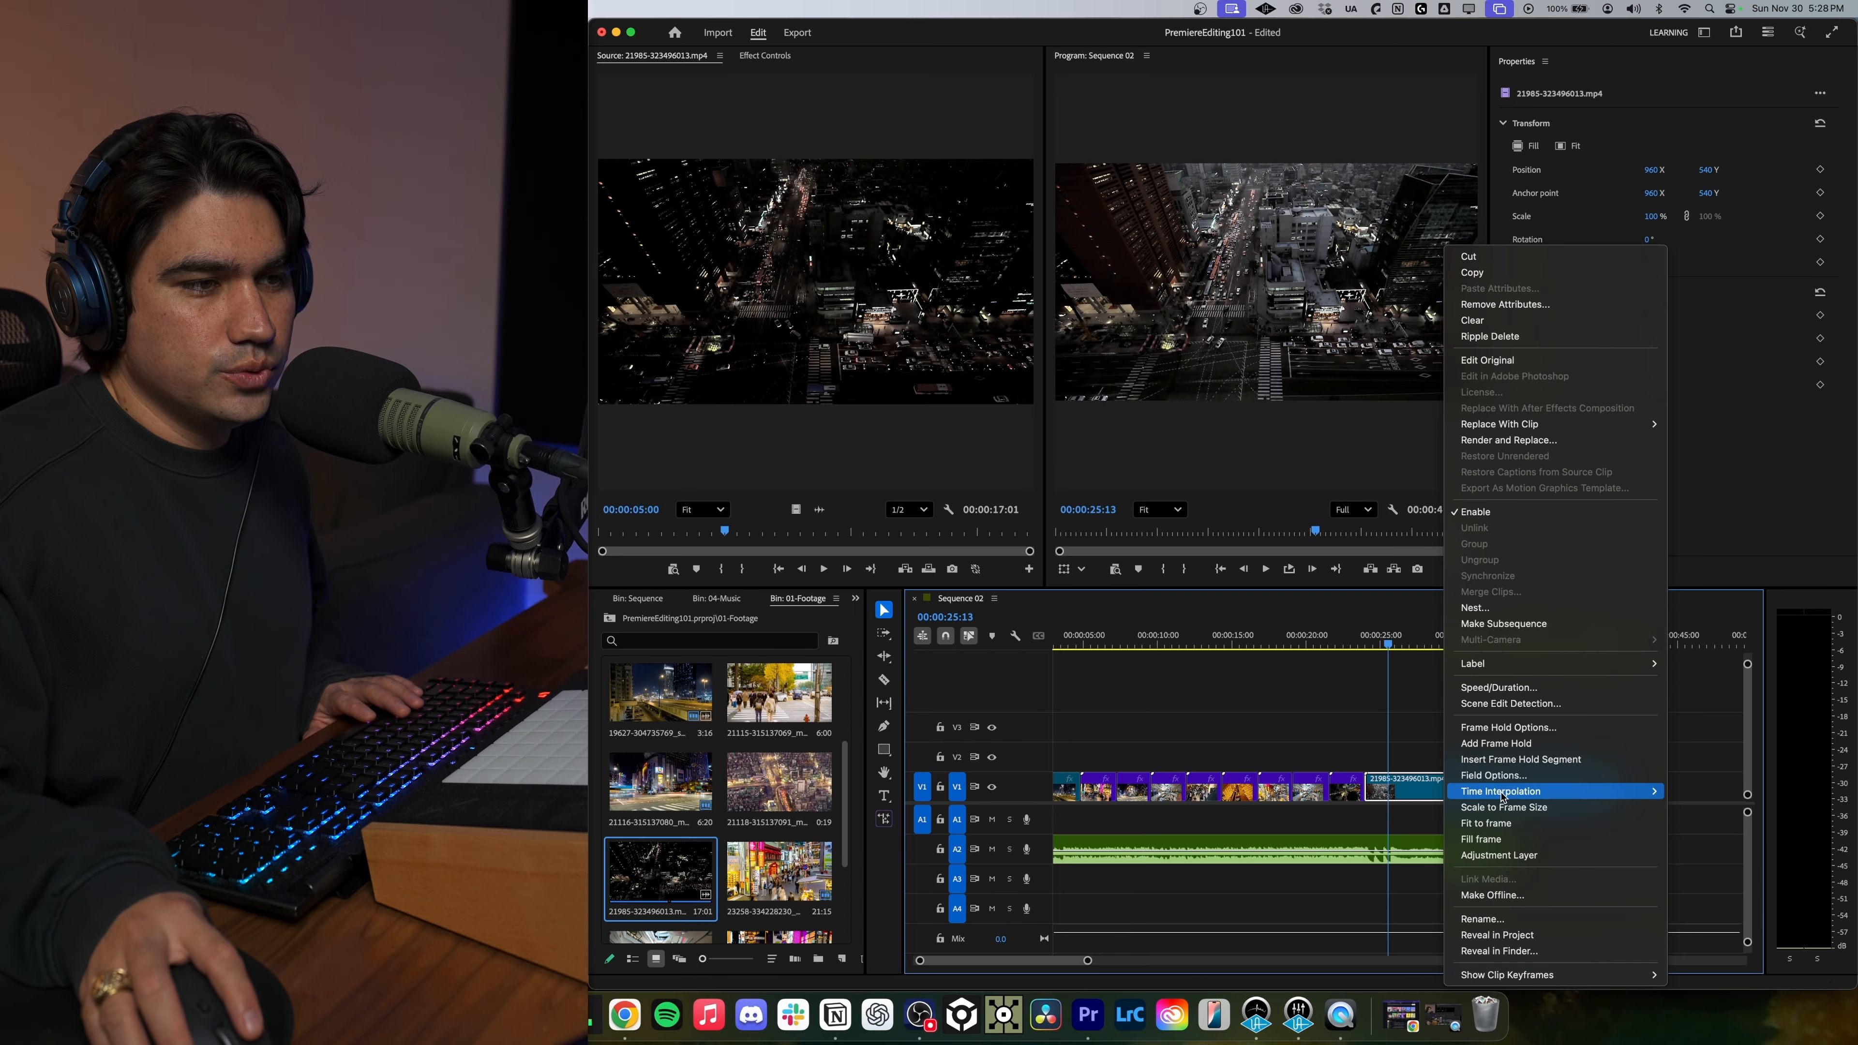
pyautogui.click(1485, 692)
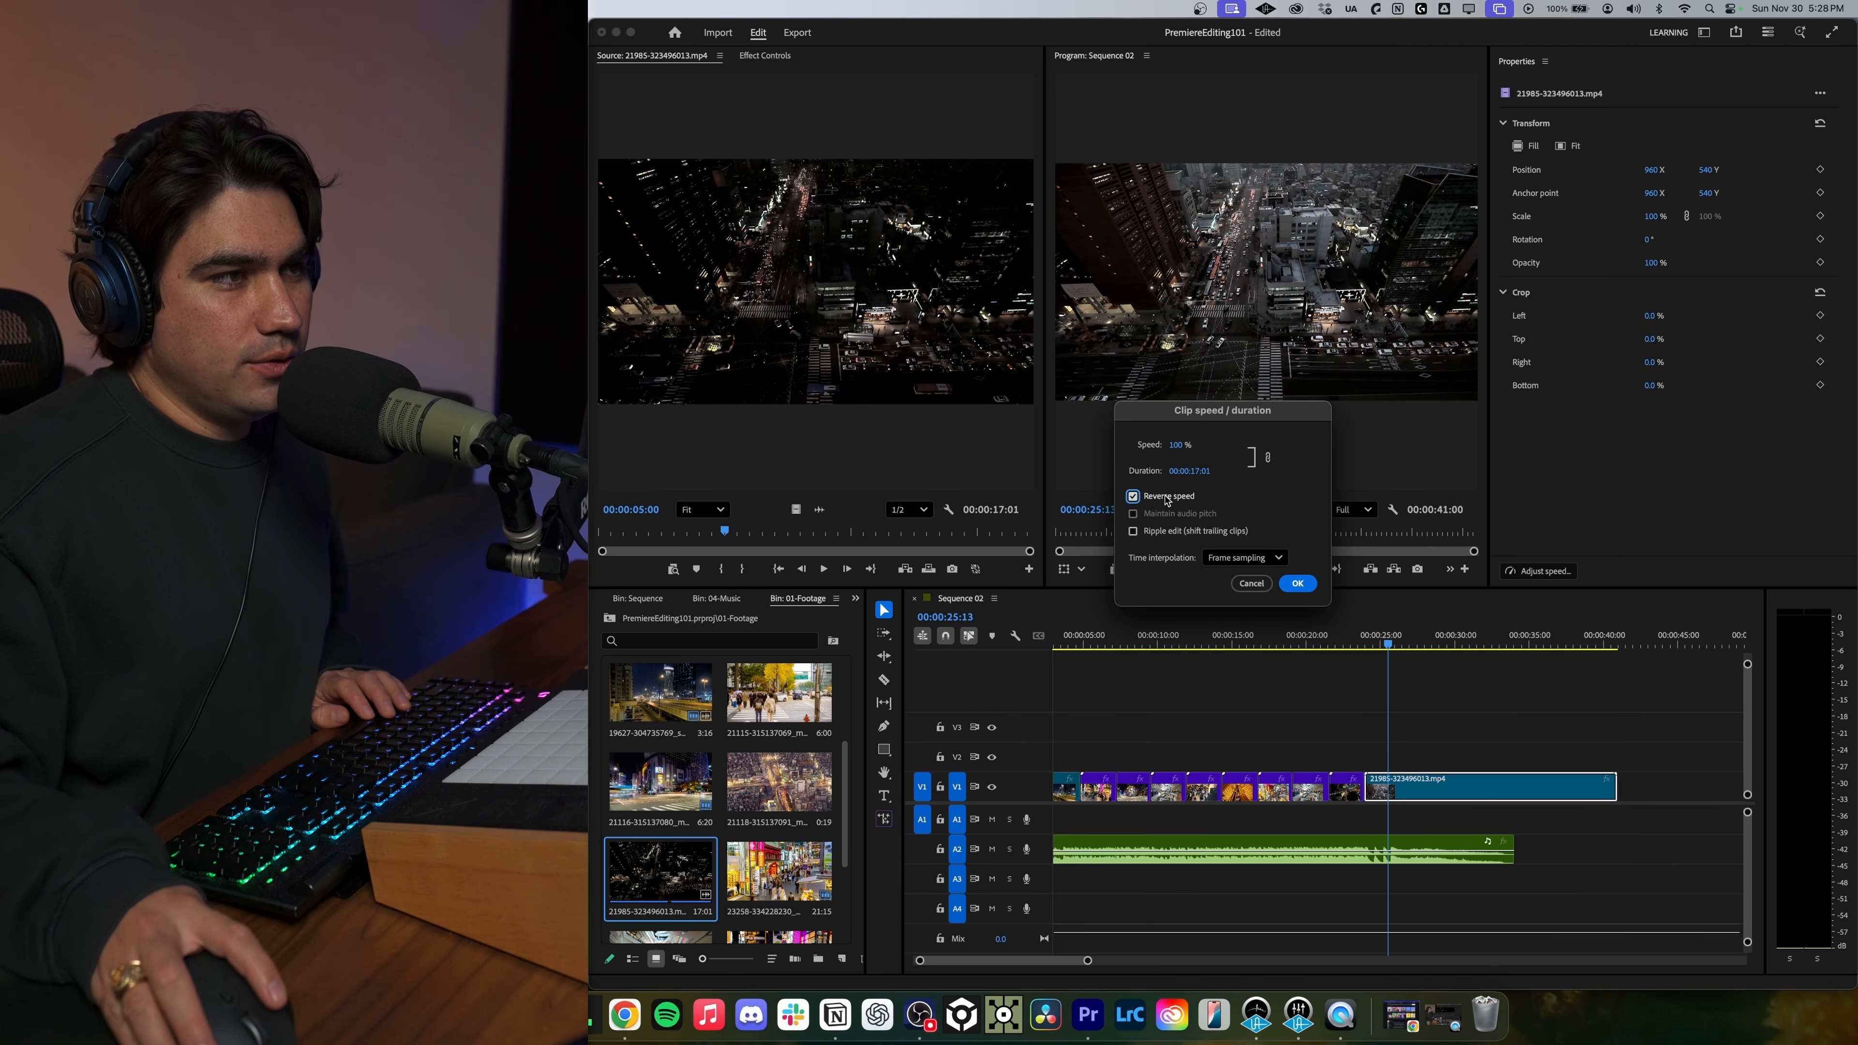
pyautogui.click(1298, 584)
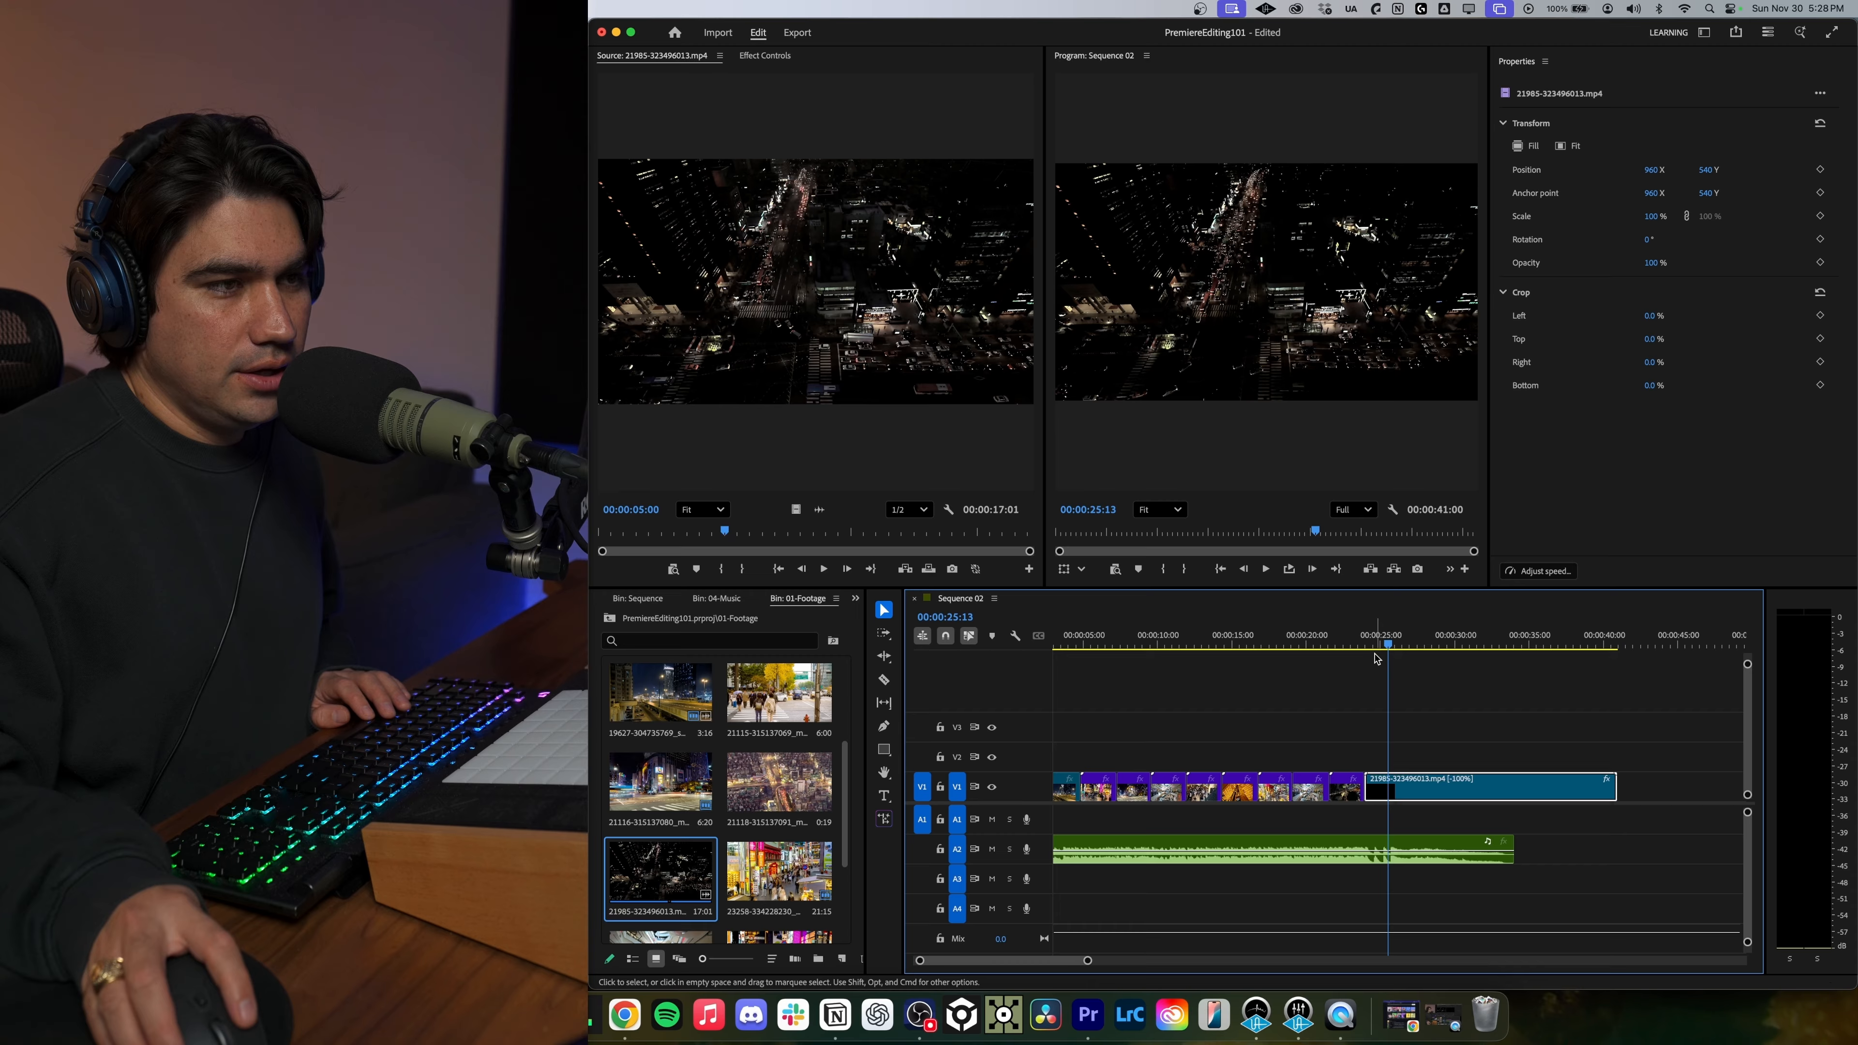
pyautogui.press('Up')
pyautogui.press('space')
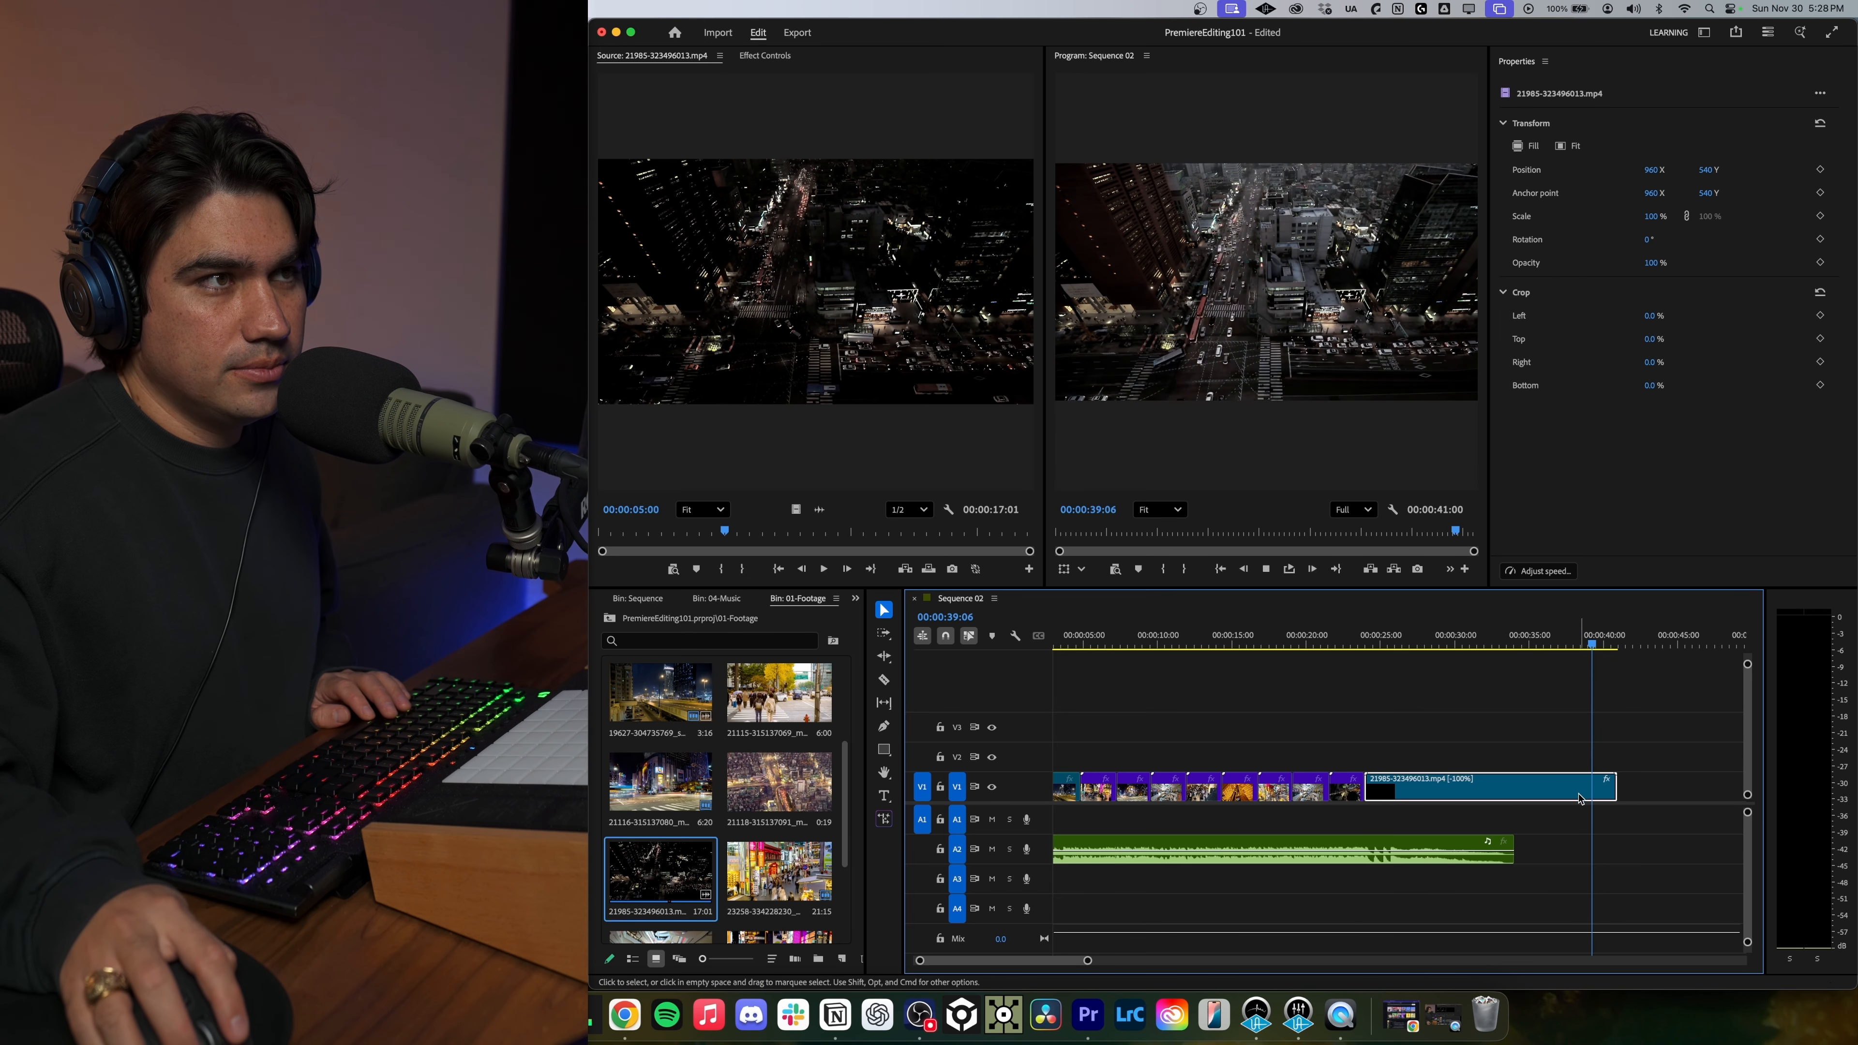
# Play the reversed clip with the music, trim its end to 00:00:30:01, and review the shortened clip.
pyautogui.click(1410, 643)
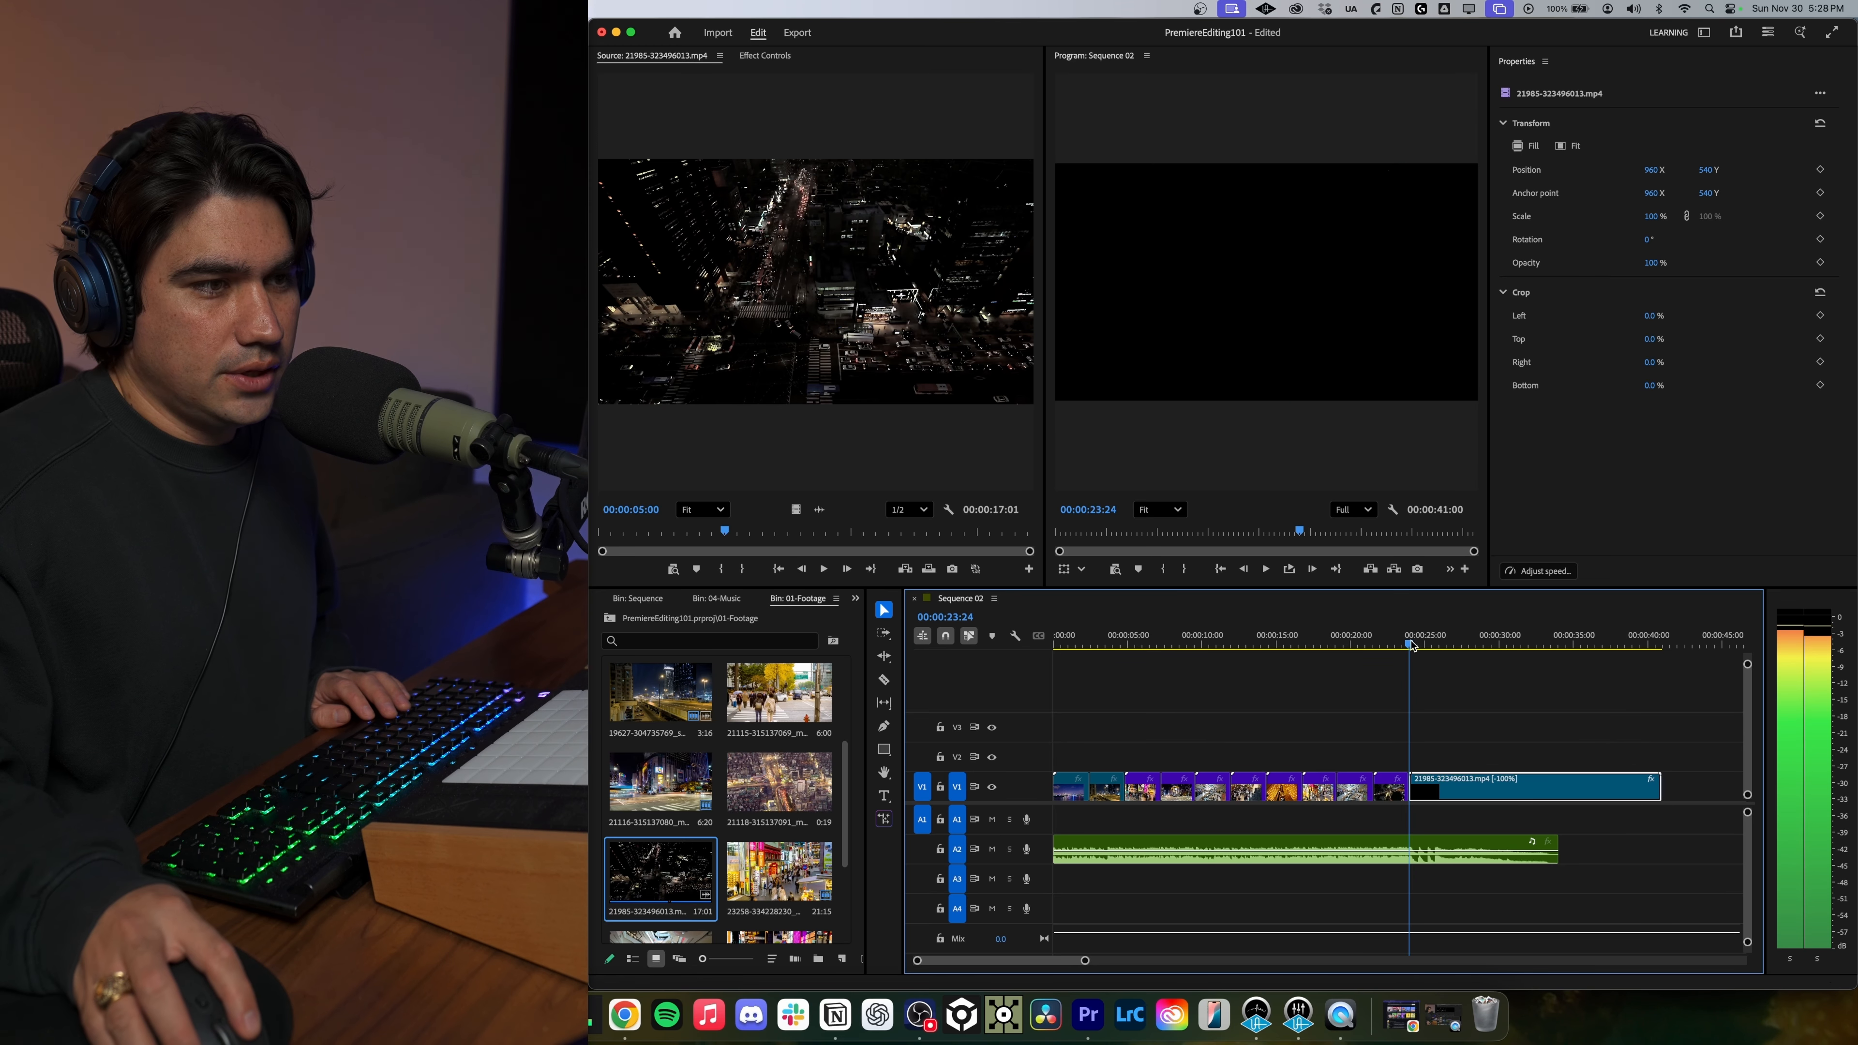
pyautogui.press('space')
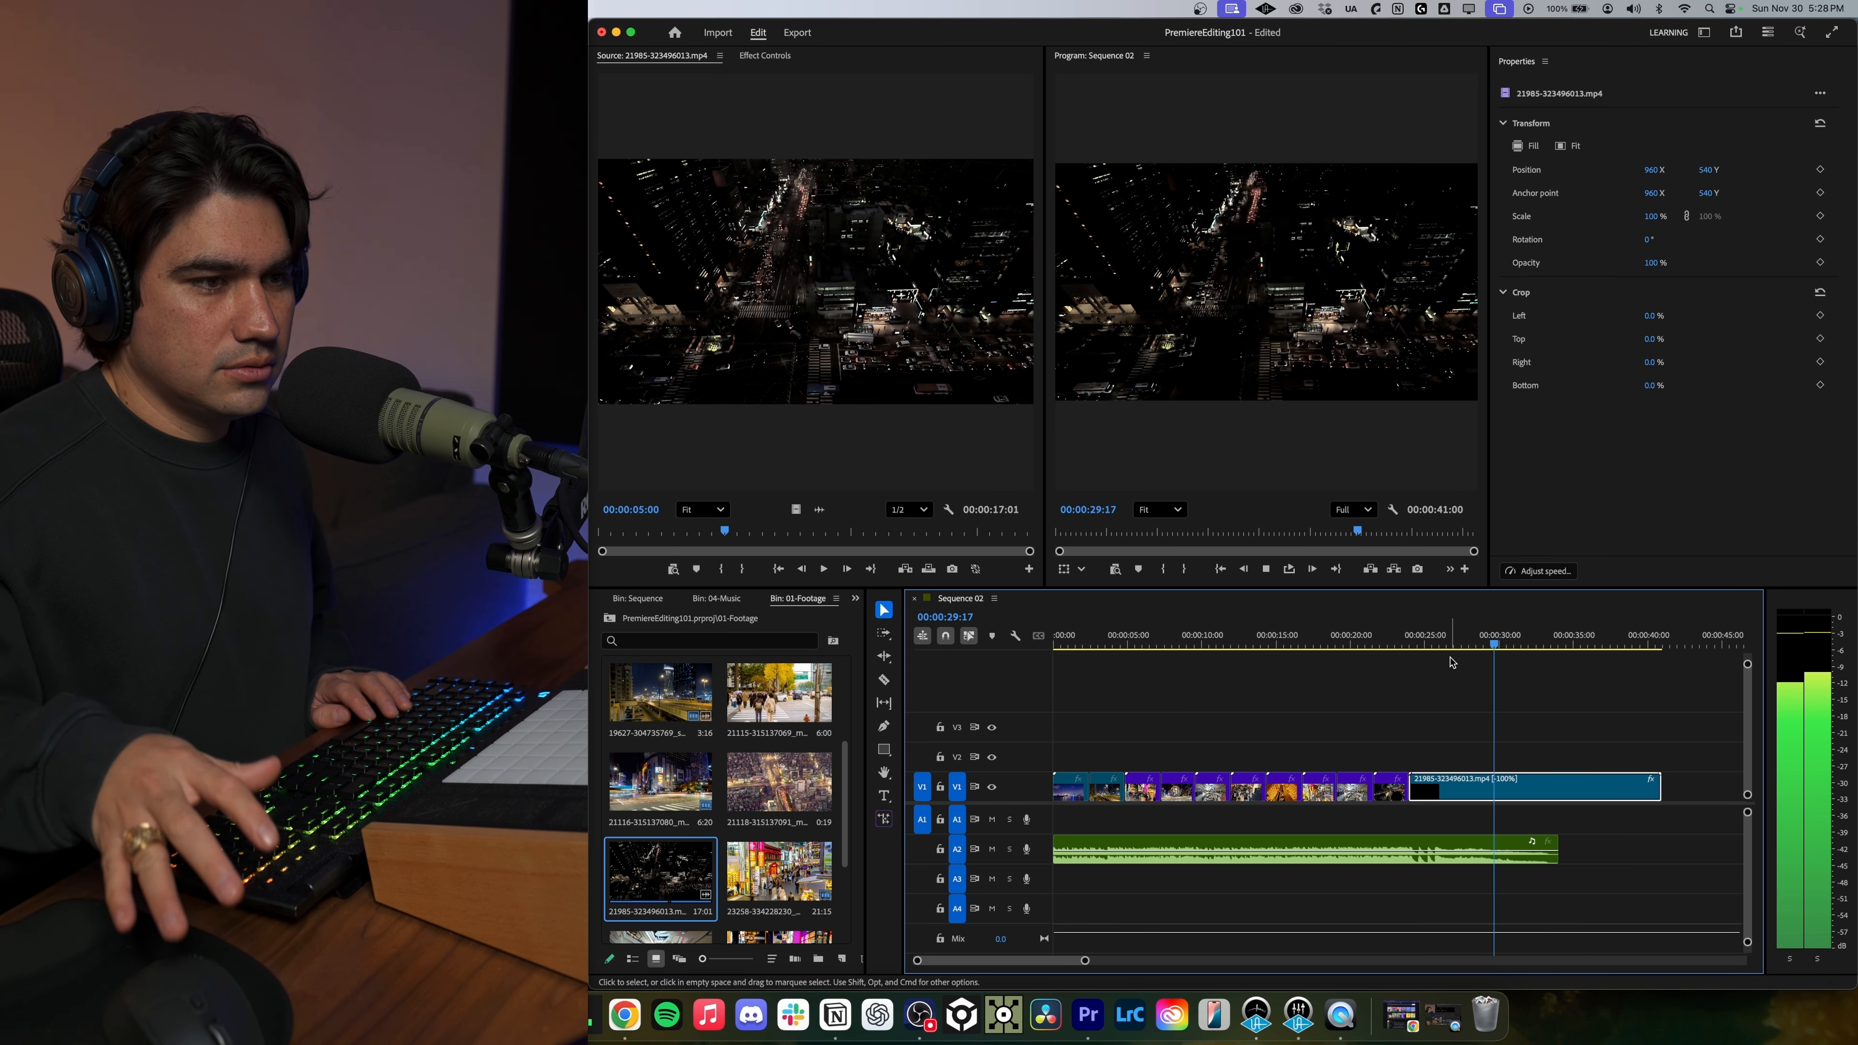
pyautogui.press('space')
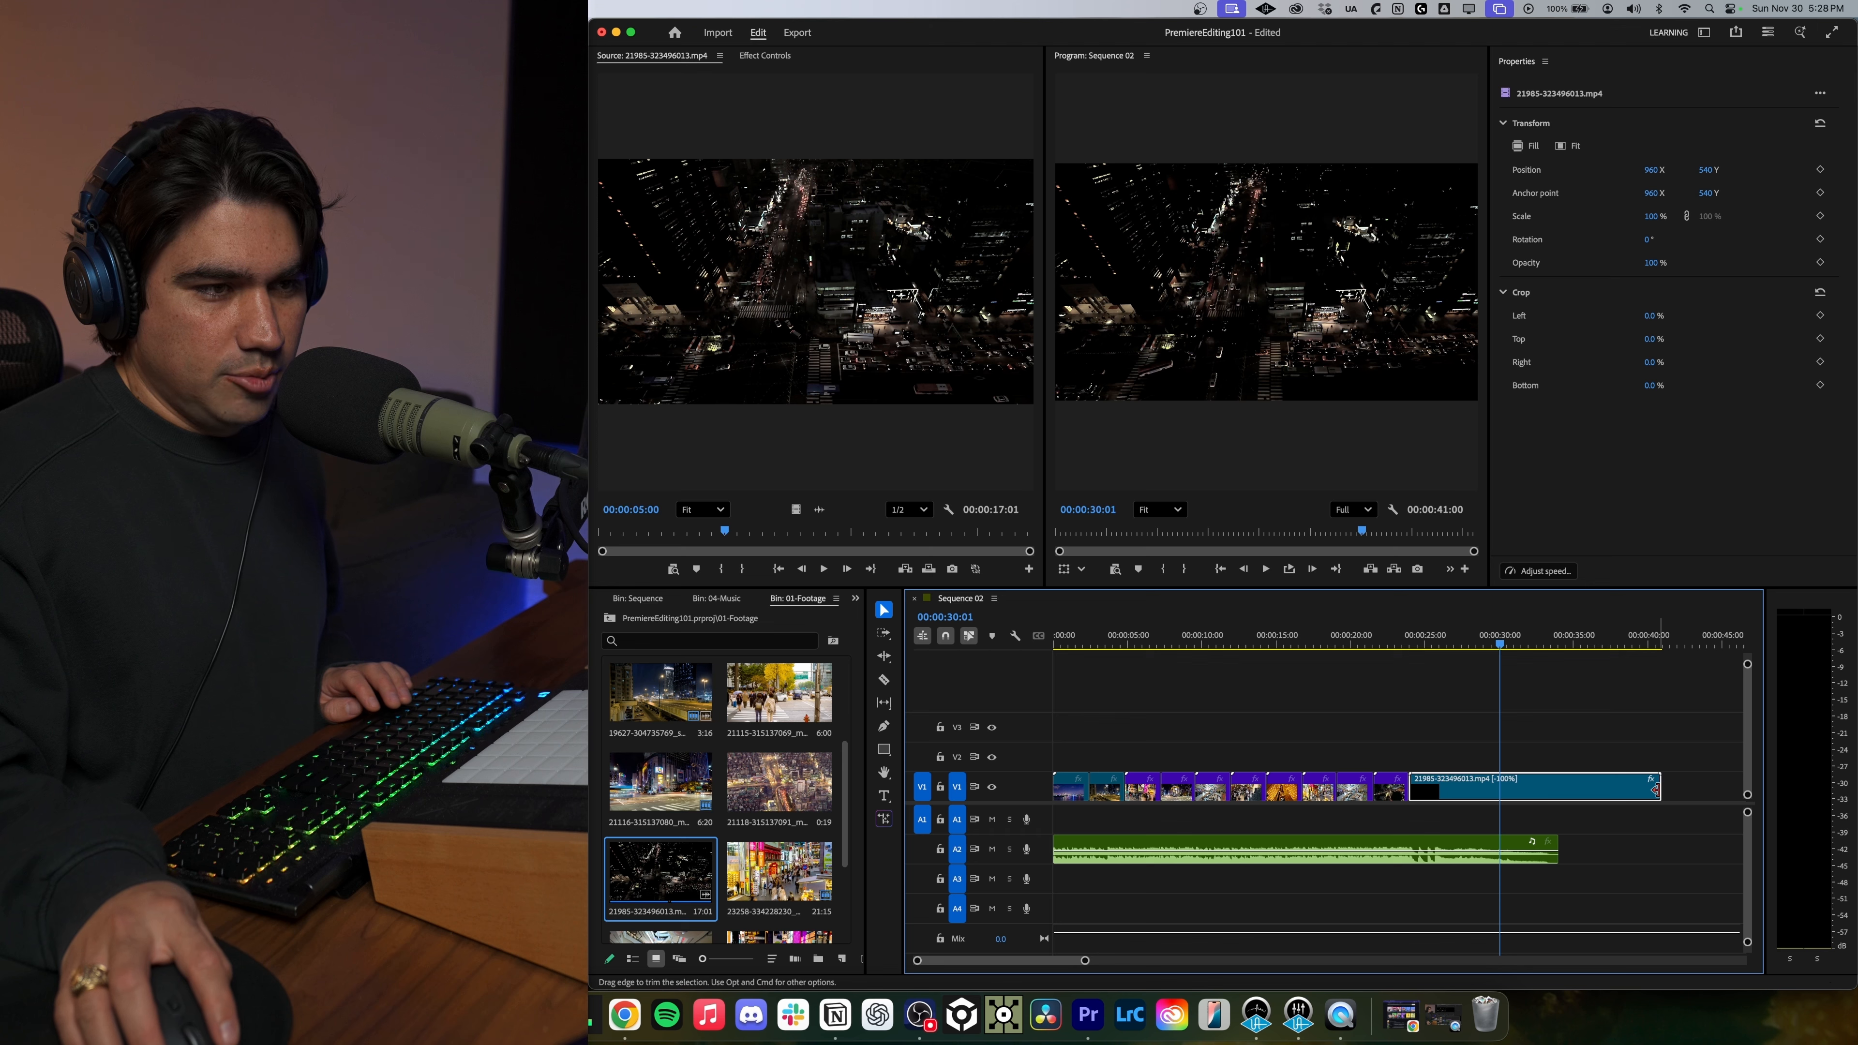
pyautogui.moveTo(1655, 789); pyautogui.dragTo(1615, 789)
pyautogui.moveTo(1494, 796); pyautogui.dragTo(1495, 796)
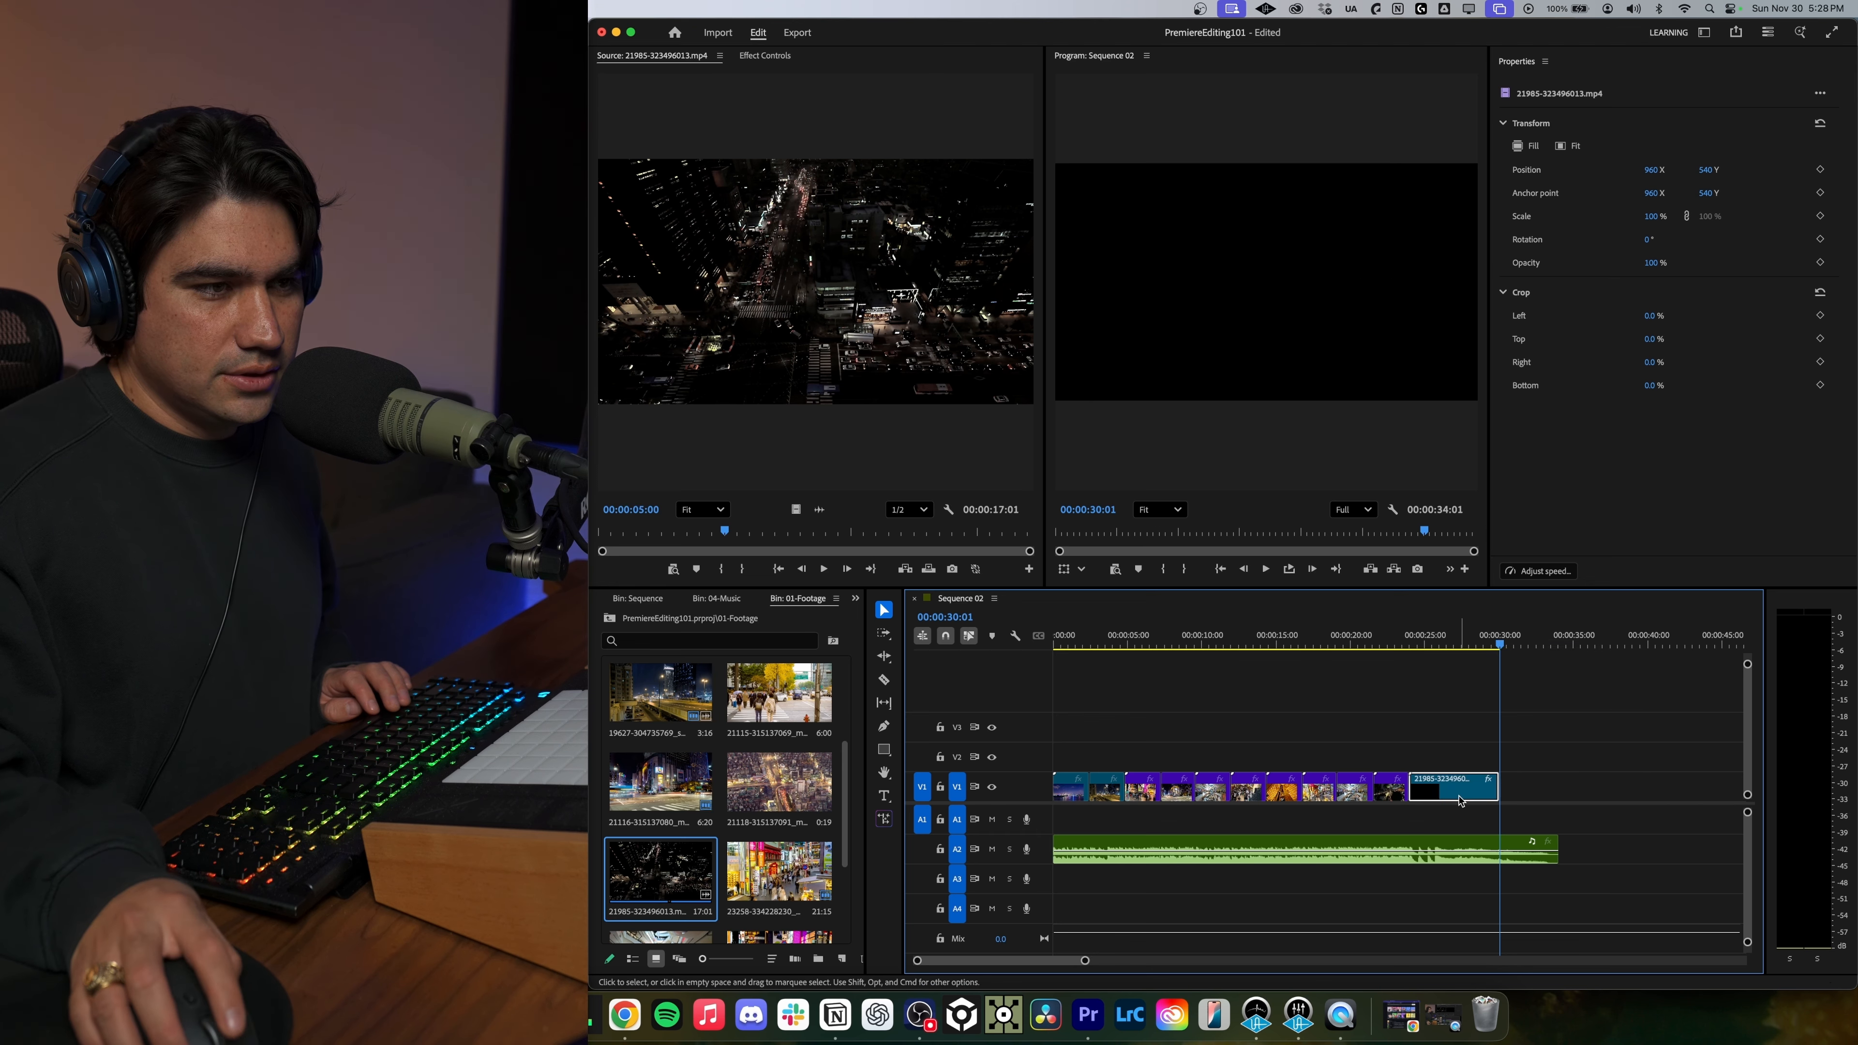
pyautogui.click(1432, 648)
pyautogui.moveTo(1463, 648); pyautogui.dragTo(1499, 656)
pyautogui.click(1474, 649)
pyautogui.press('space')
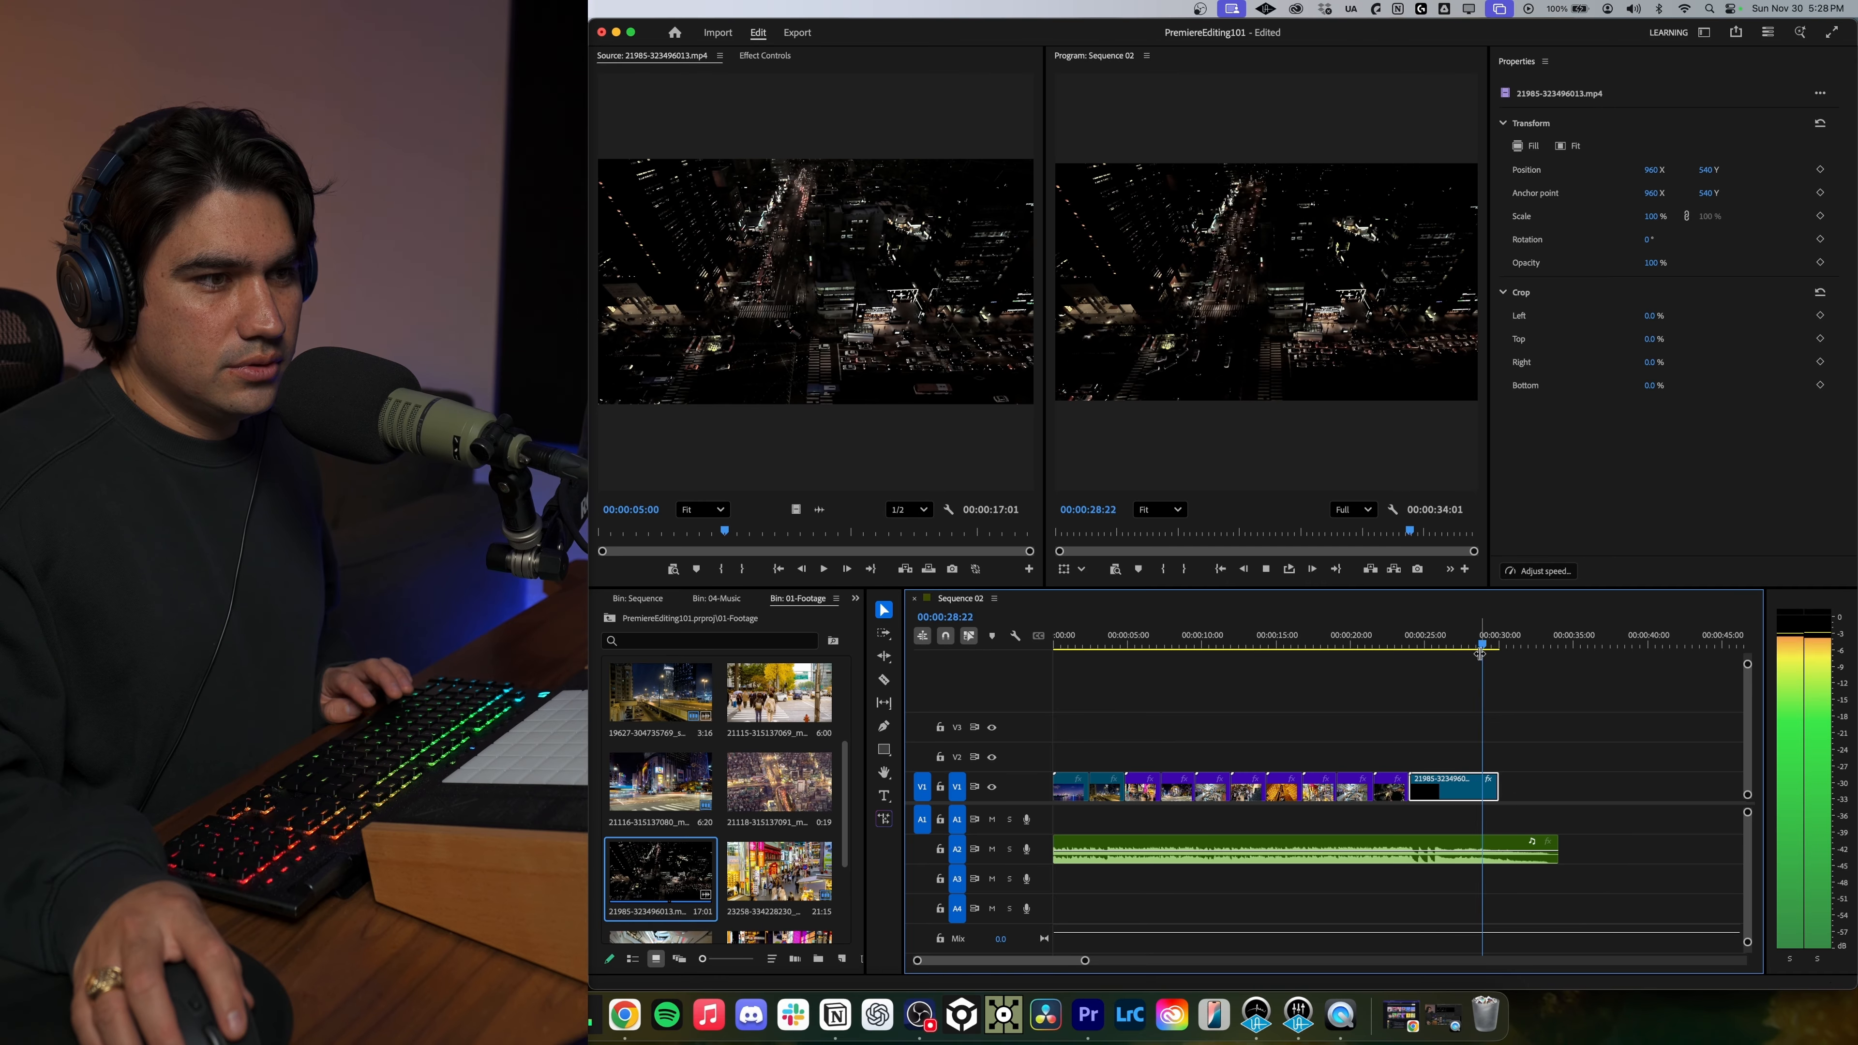
pyautogui.press('space')
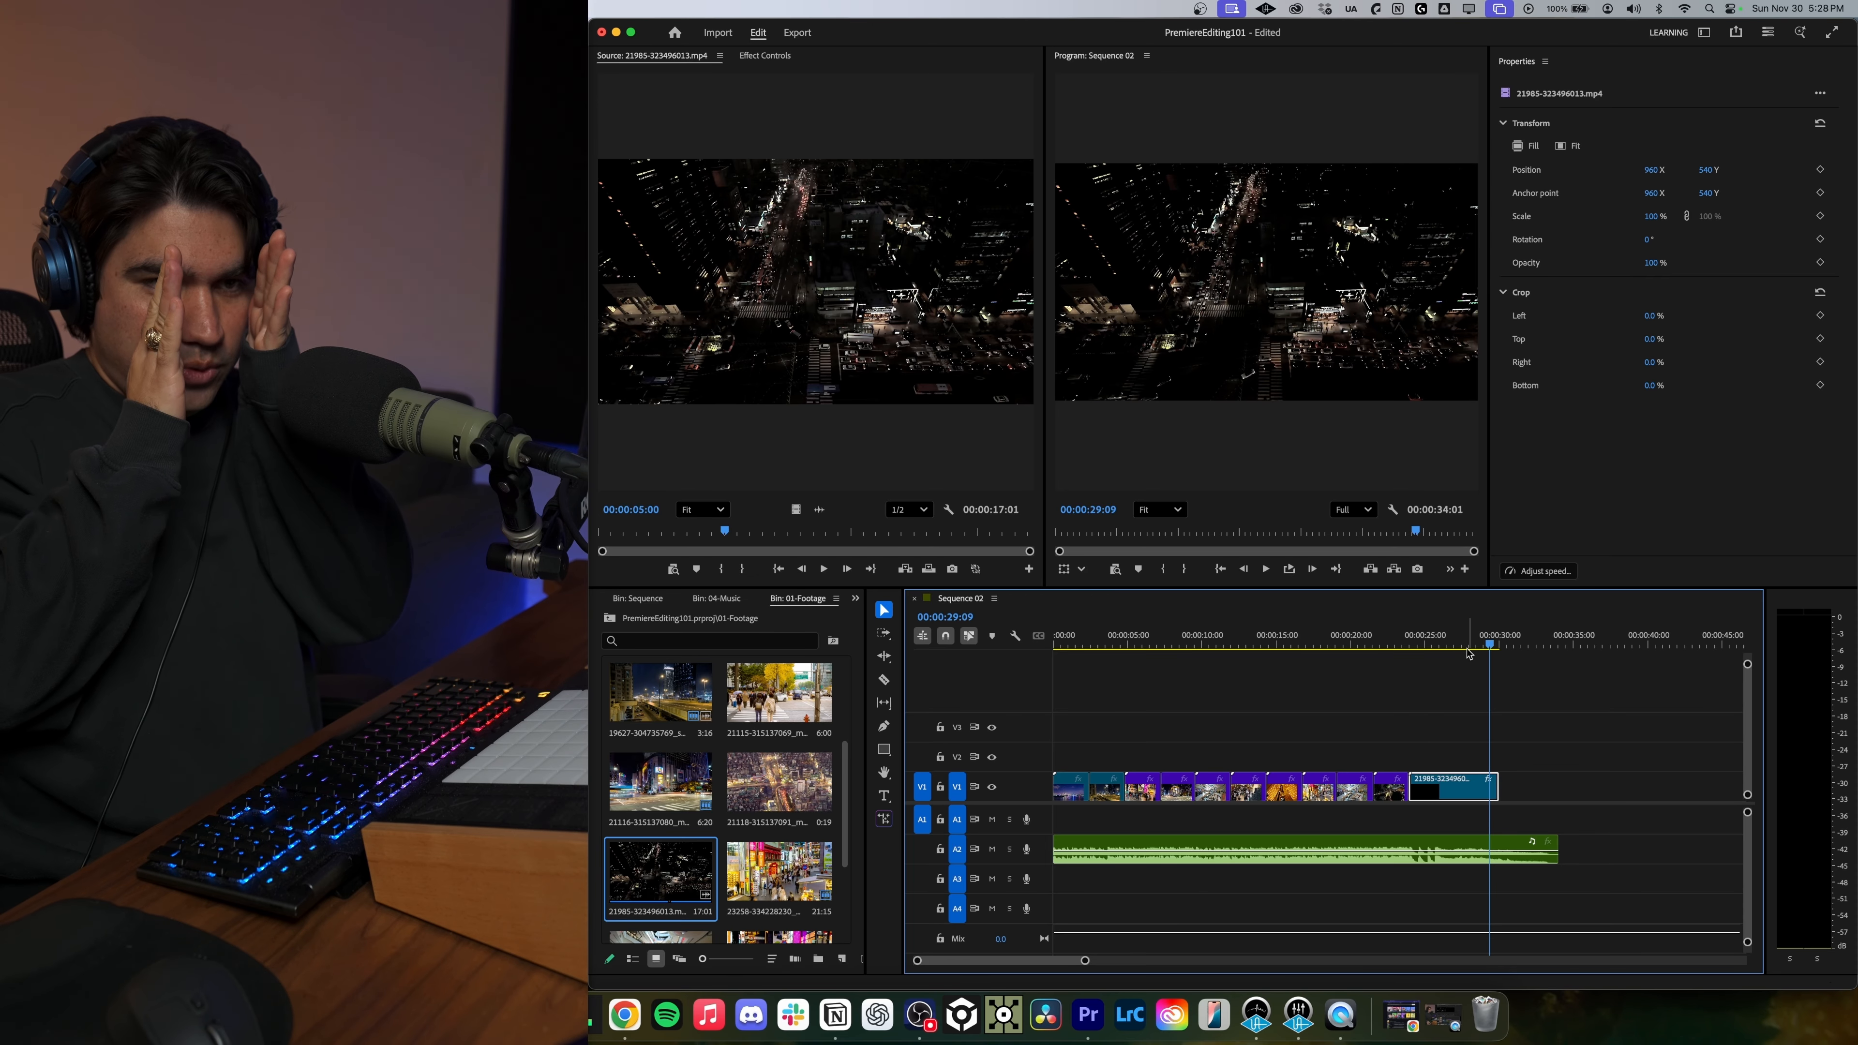
# Slip the reversed clip's footage by -00:00:10:24 with the Slip tool and play it through.
pyautogui.click(885, 704)
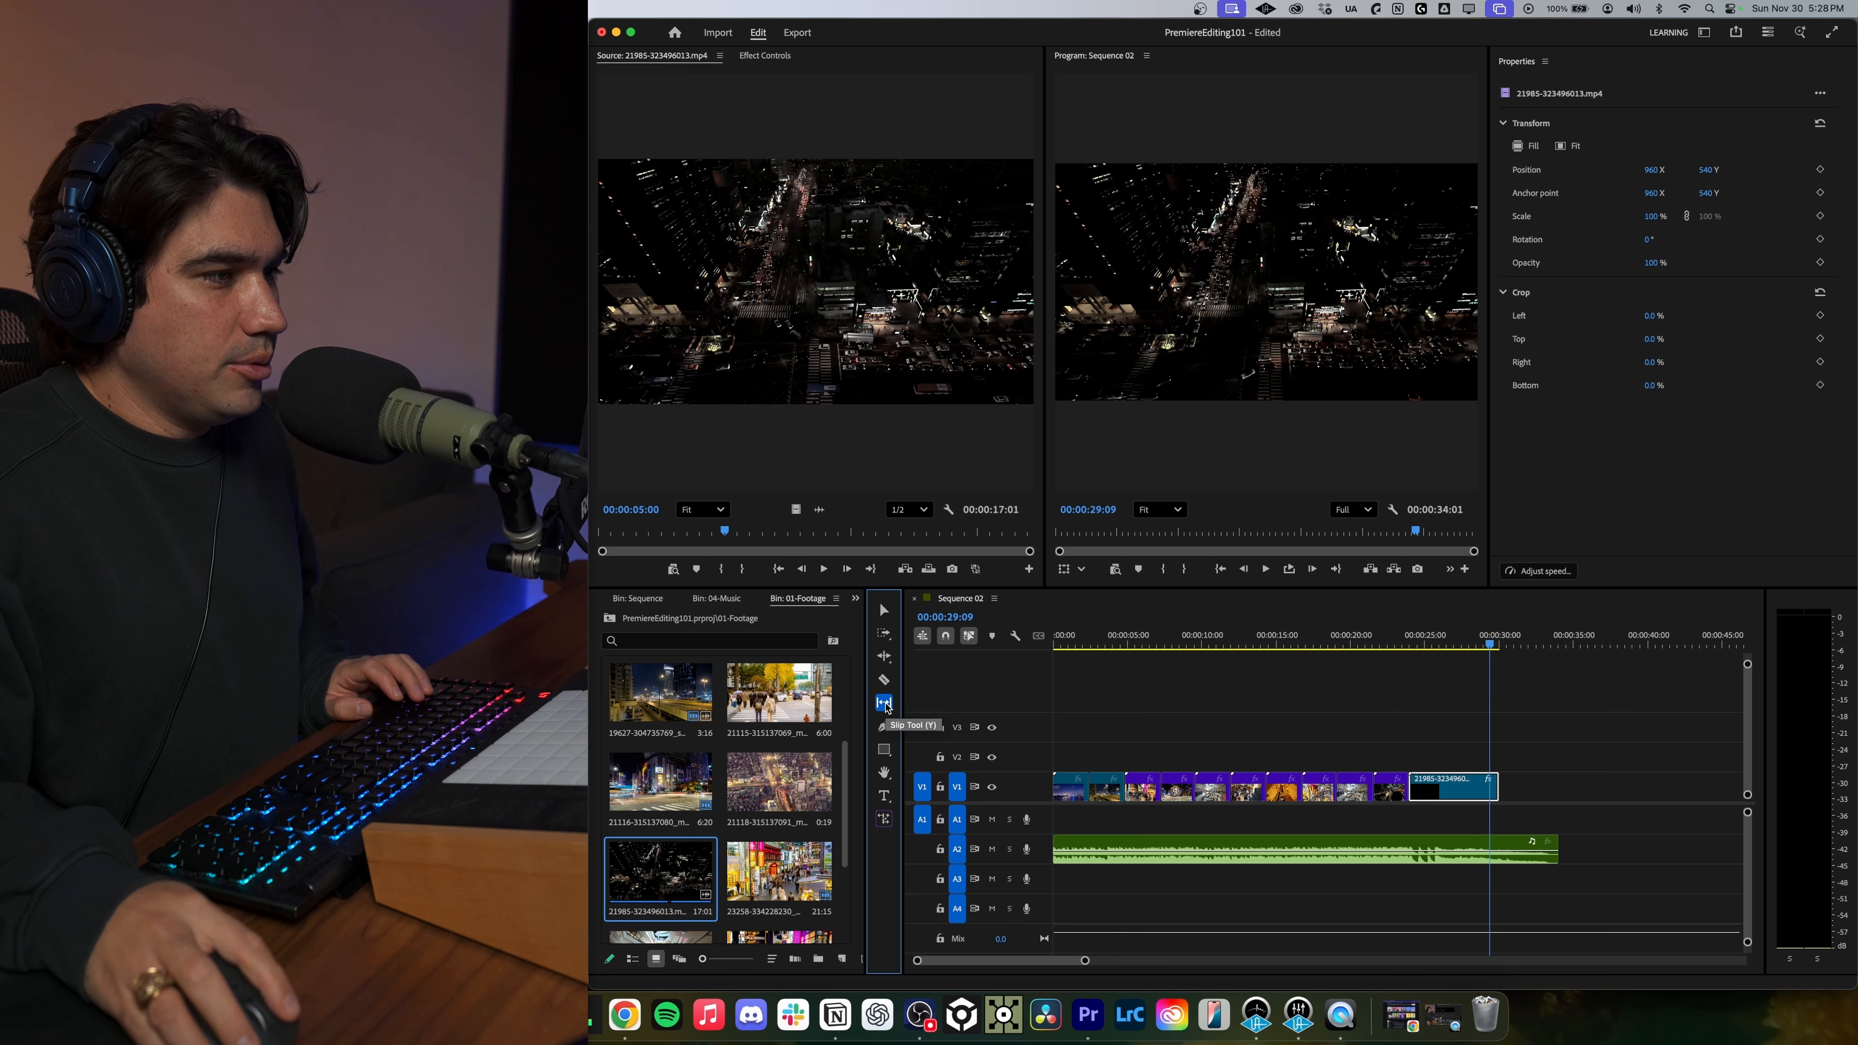
pyautogui.moveTo(1451, 783); pyautogui.dragTo(1431, 781)
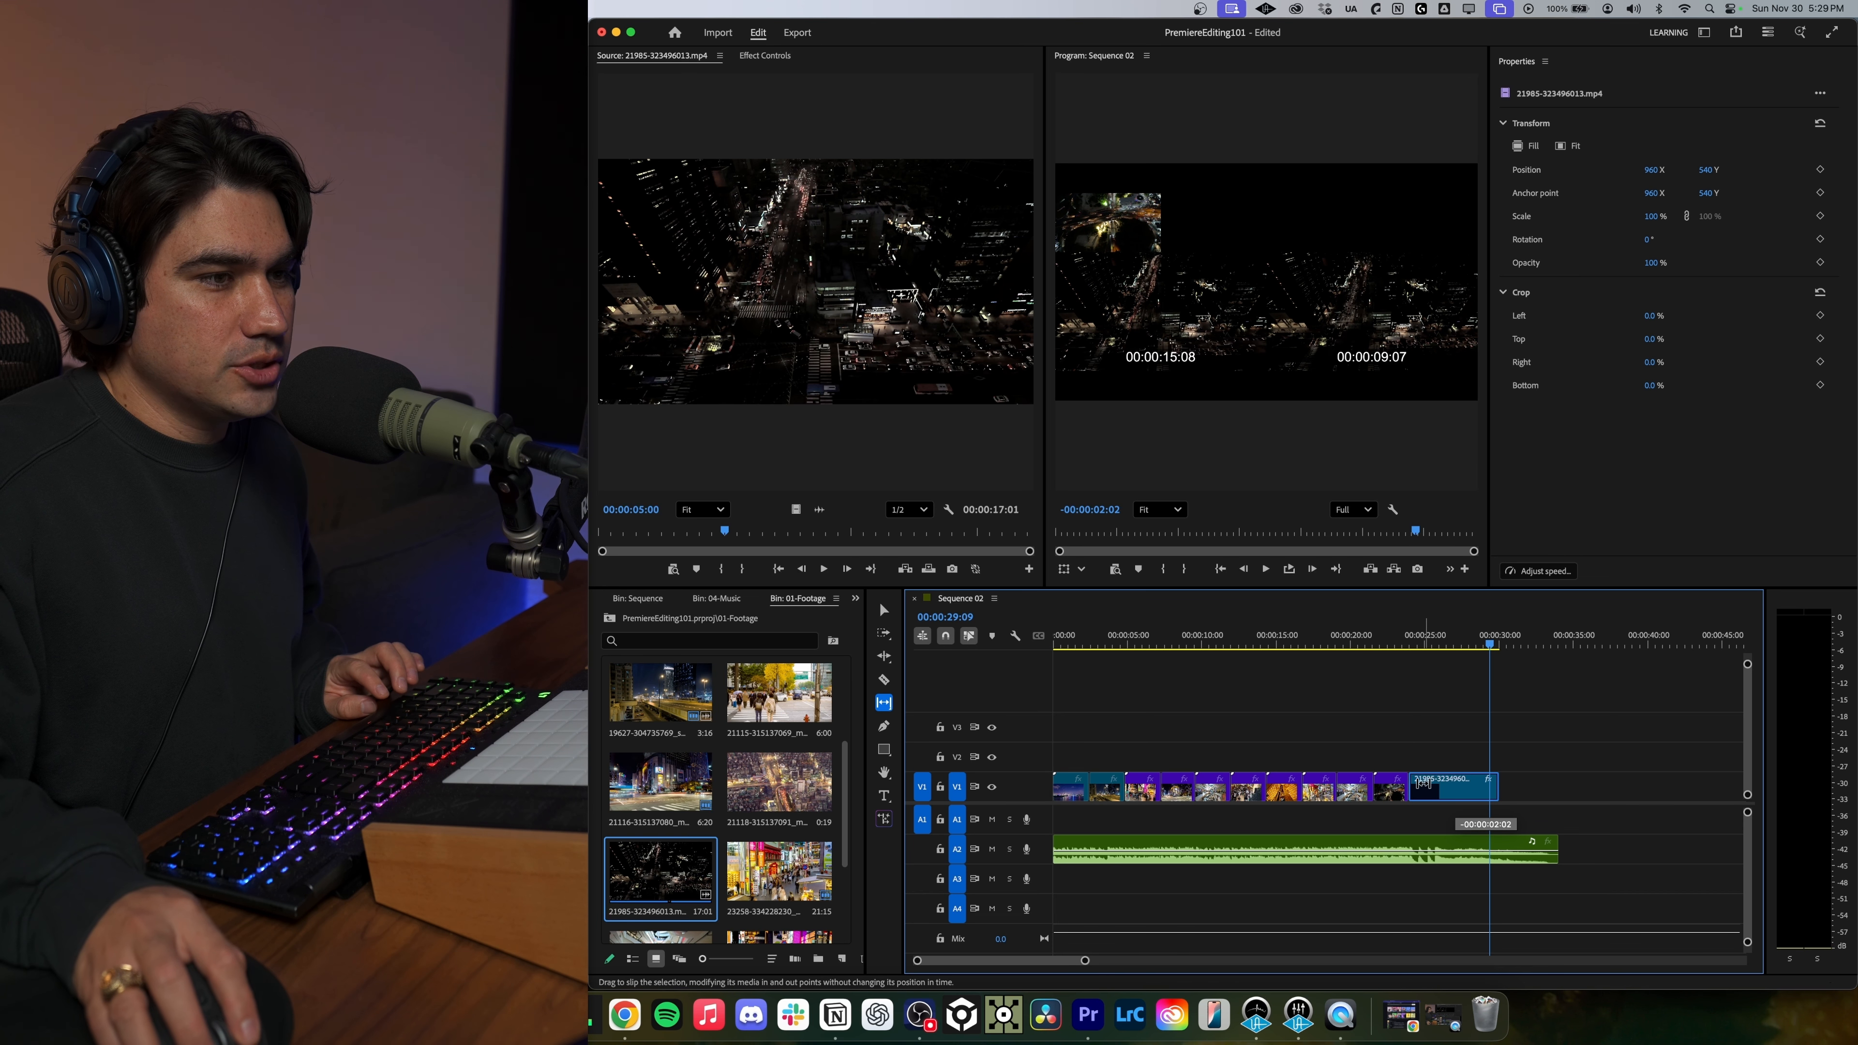
pyautogui.moveTo(1402, 785); pyautogui.dragTo(1190, 790)
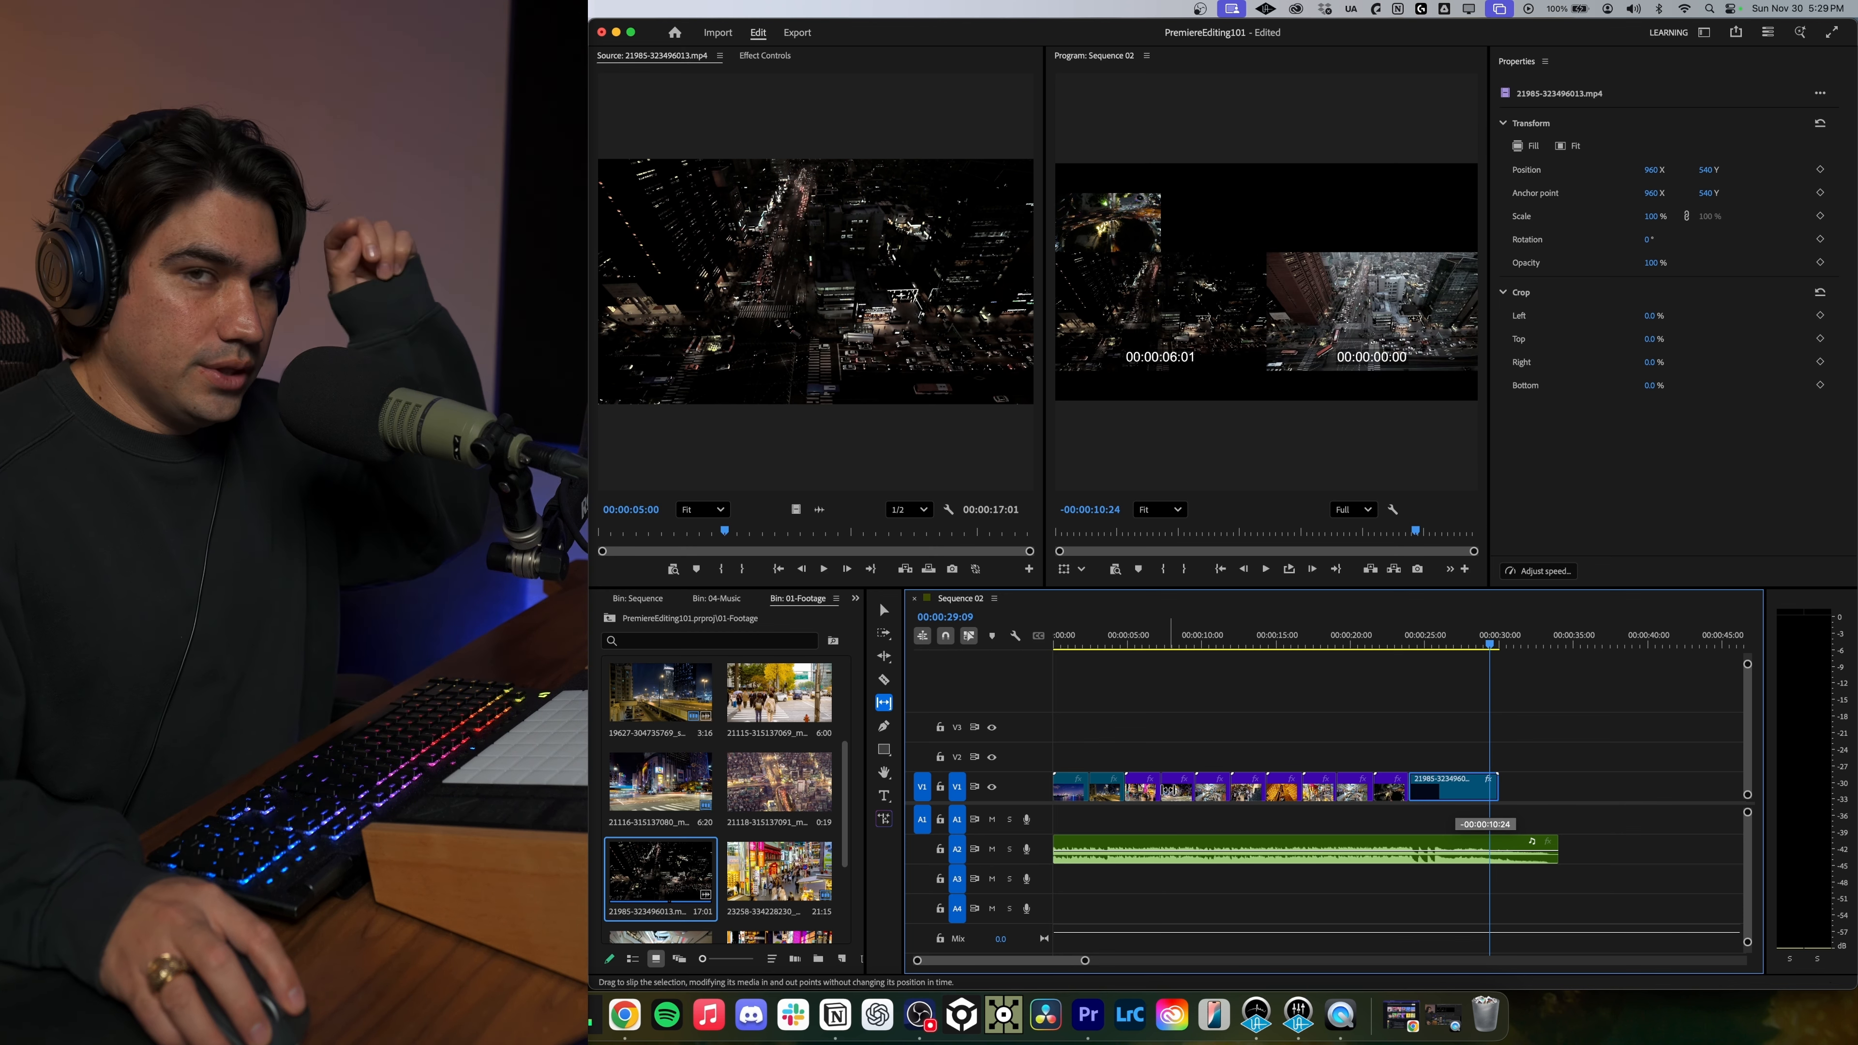
pyautogui.click(1401, 642)
pyautogui.press('space')
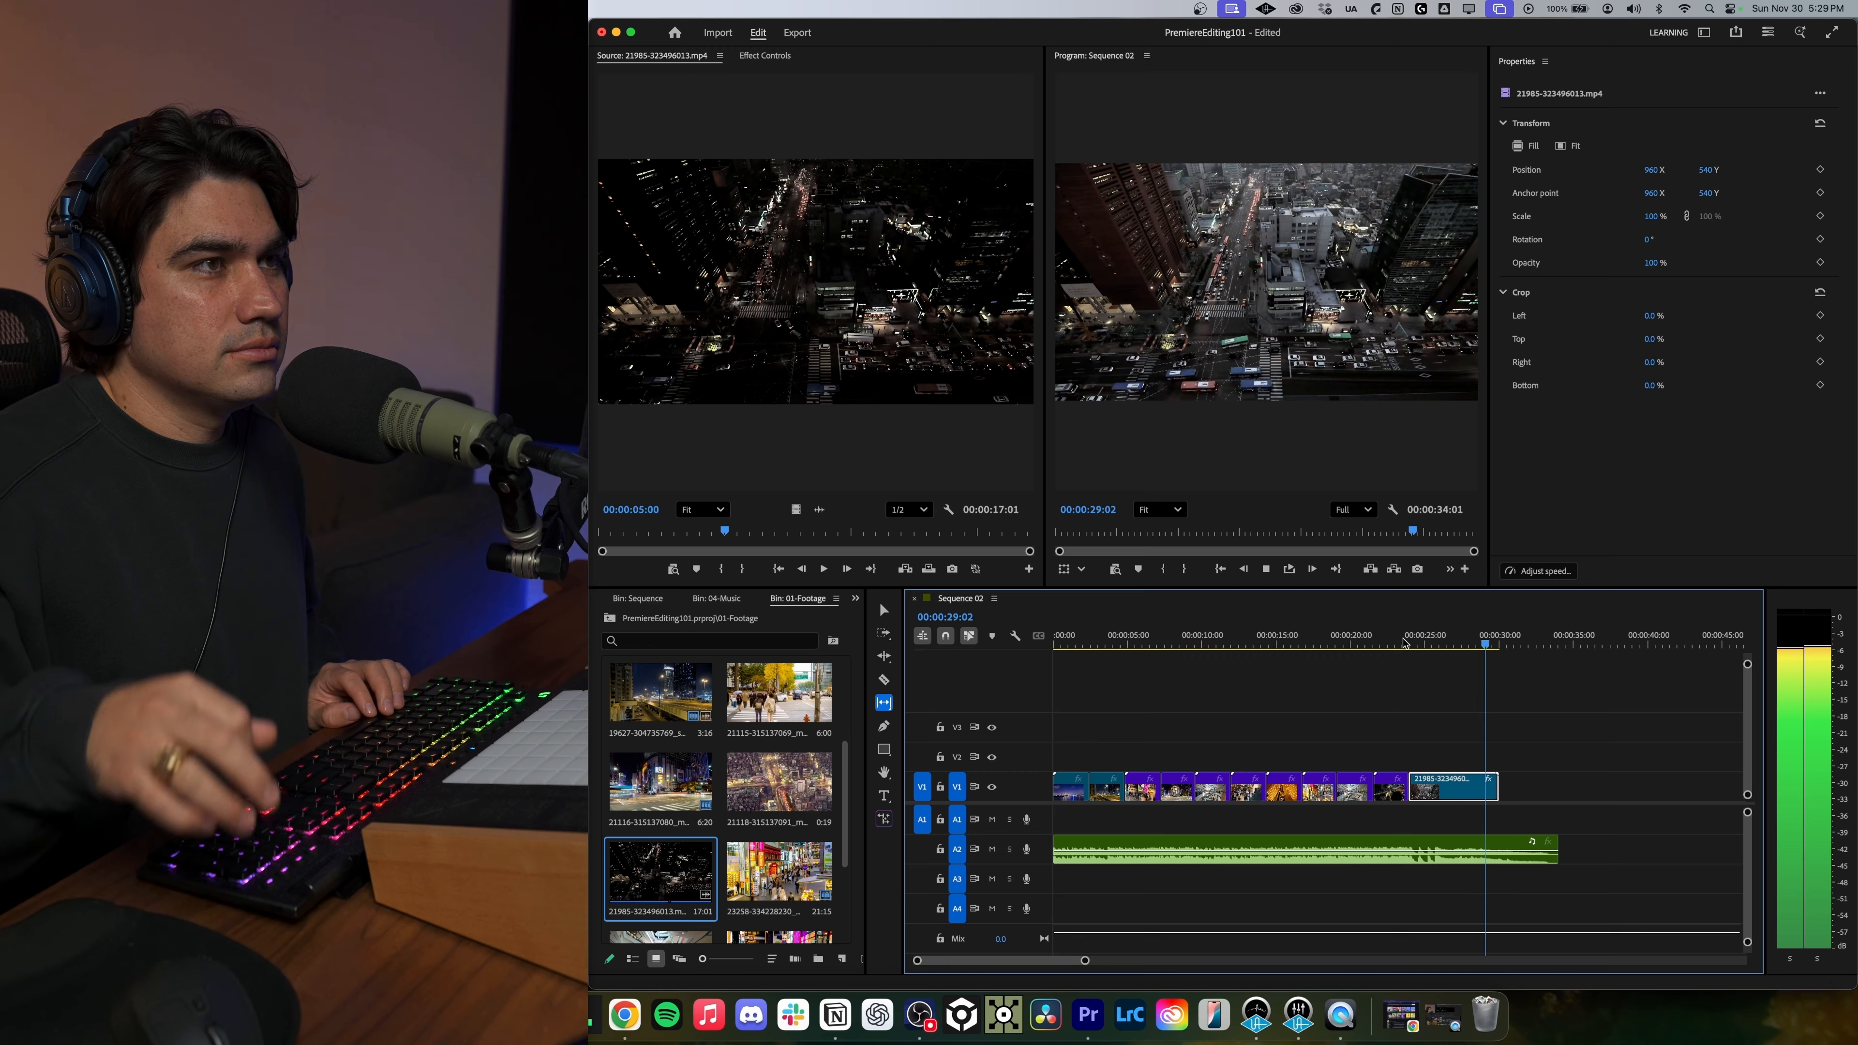
pyautogui.press('space')
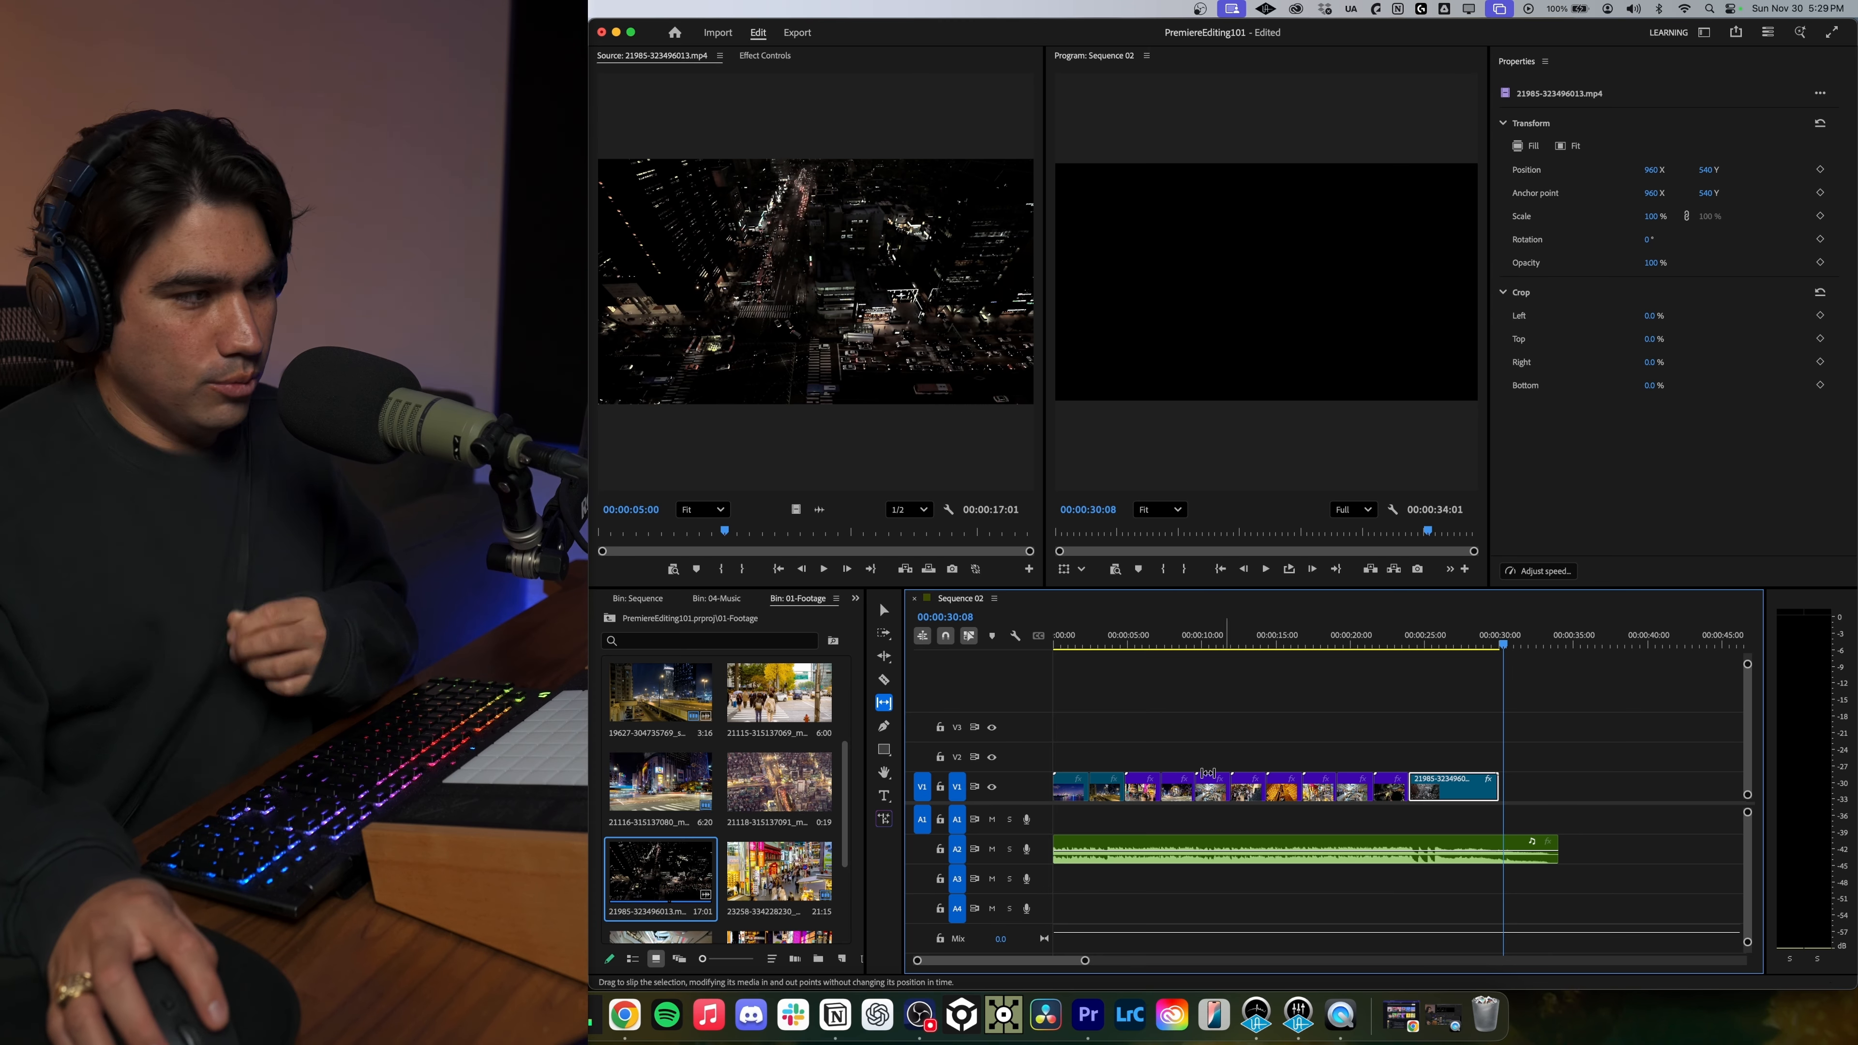
pyautogui.click(778, 782)
pyautogui.click(884, 705)
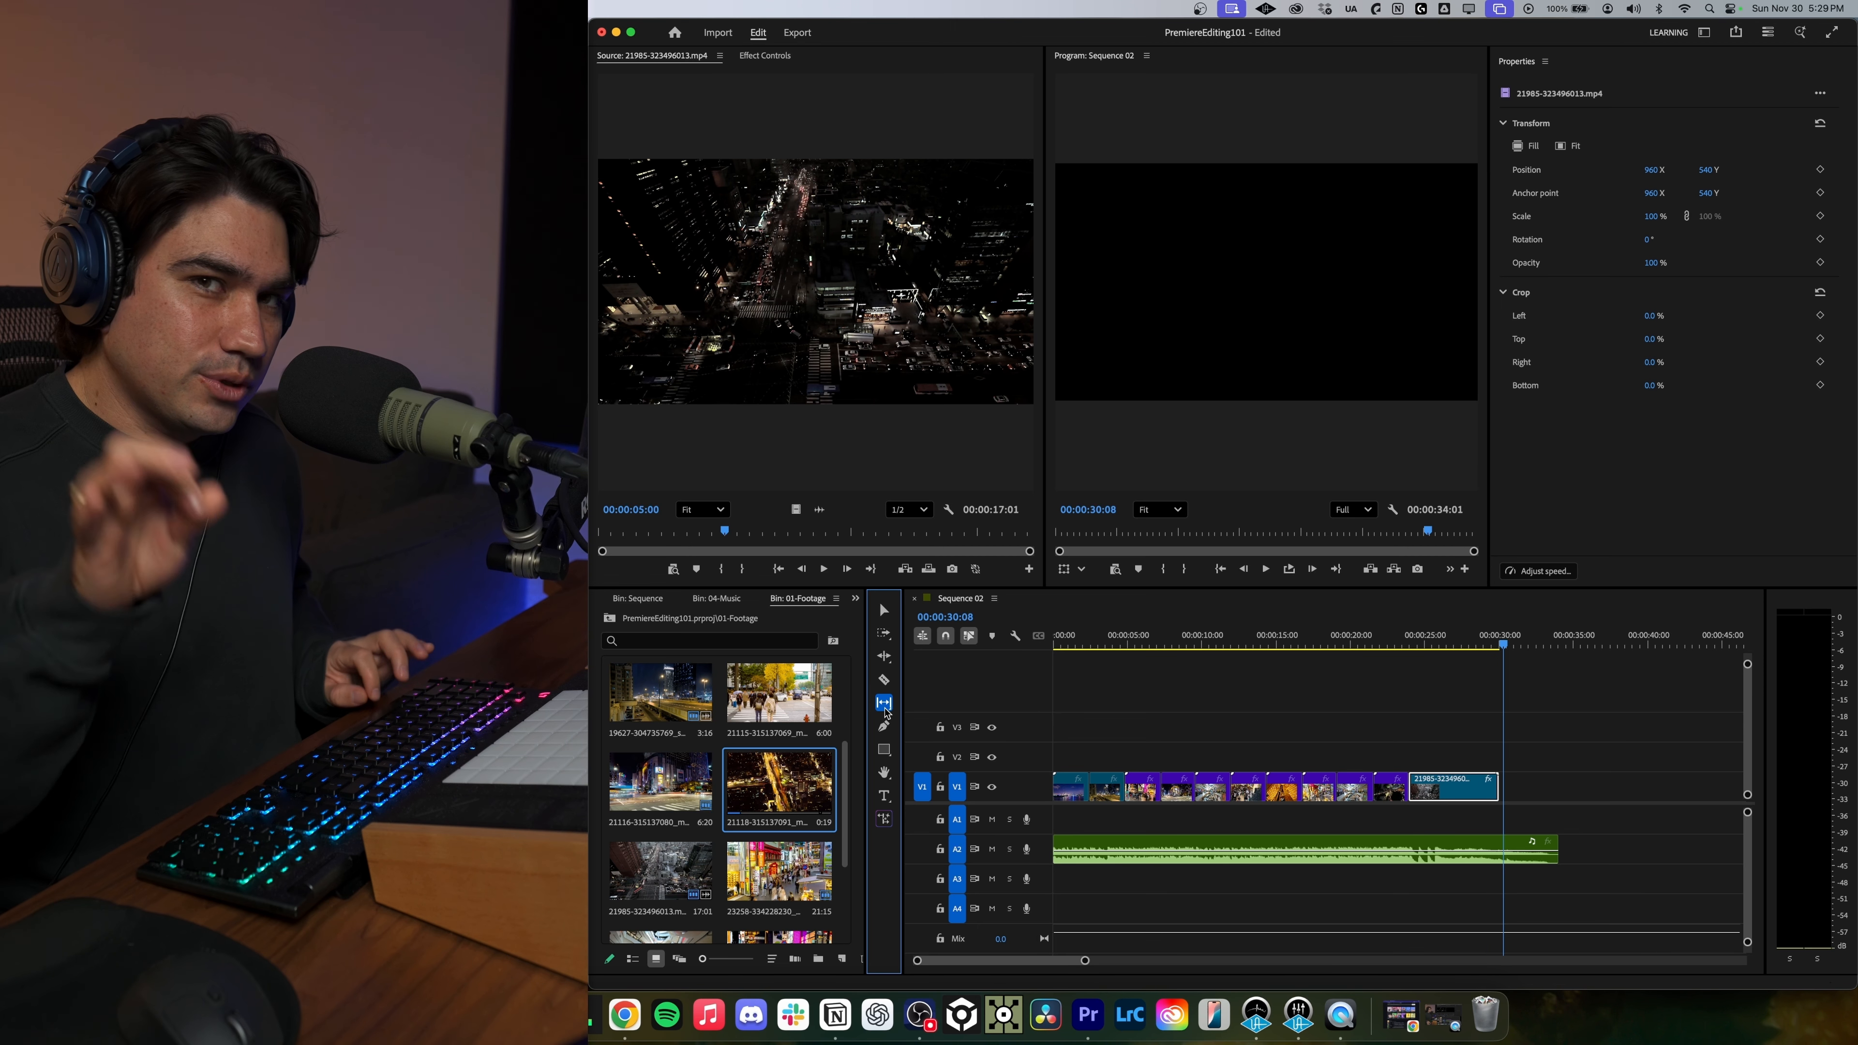
pyautogui.doubleClick(808, 791)
pyautogui.moveTo(612, 524)
pyautogui.mouseDown()
pyautogui.moveTo(639, 524)
pyautogui.moveTo(600, 524)
pyautogui.mouseUp()
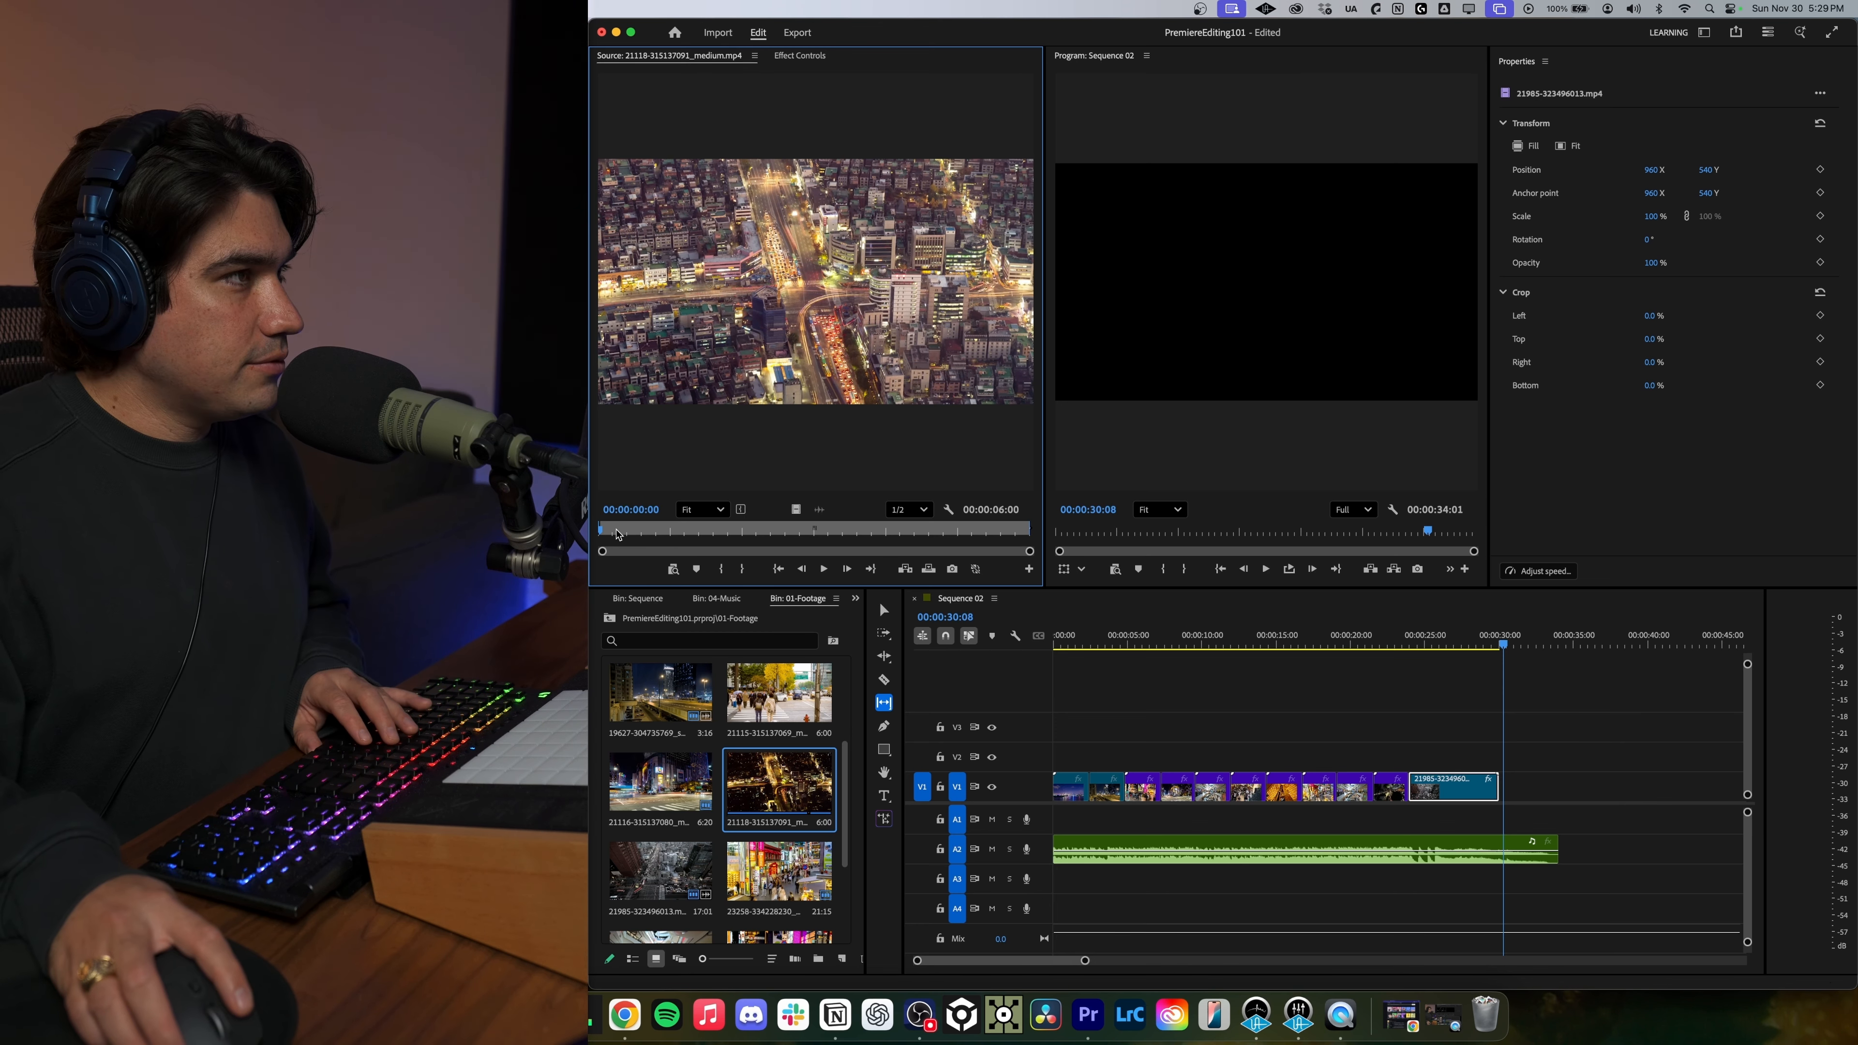
pyautogui.press('space')
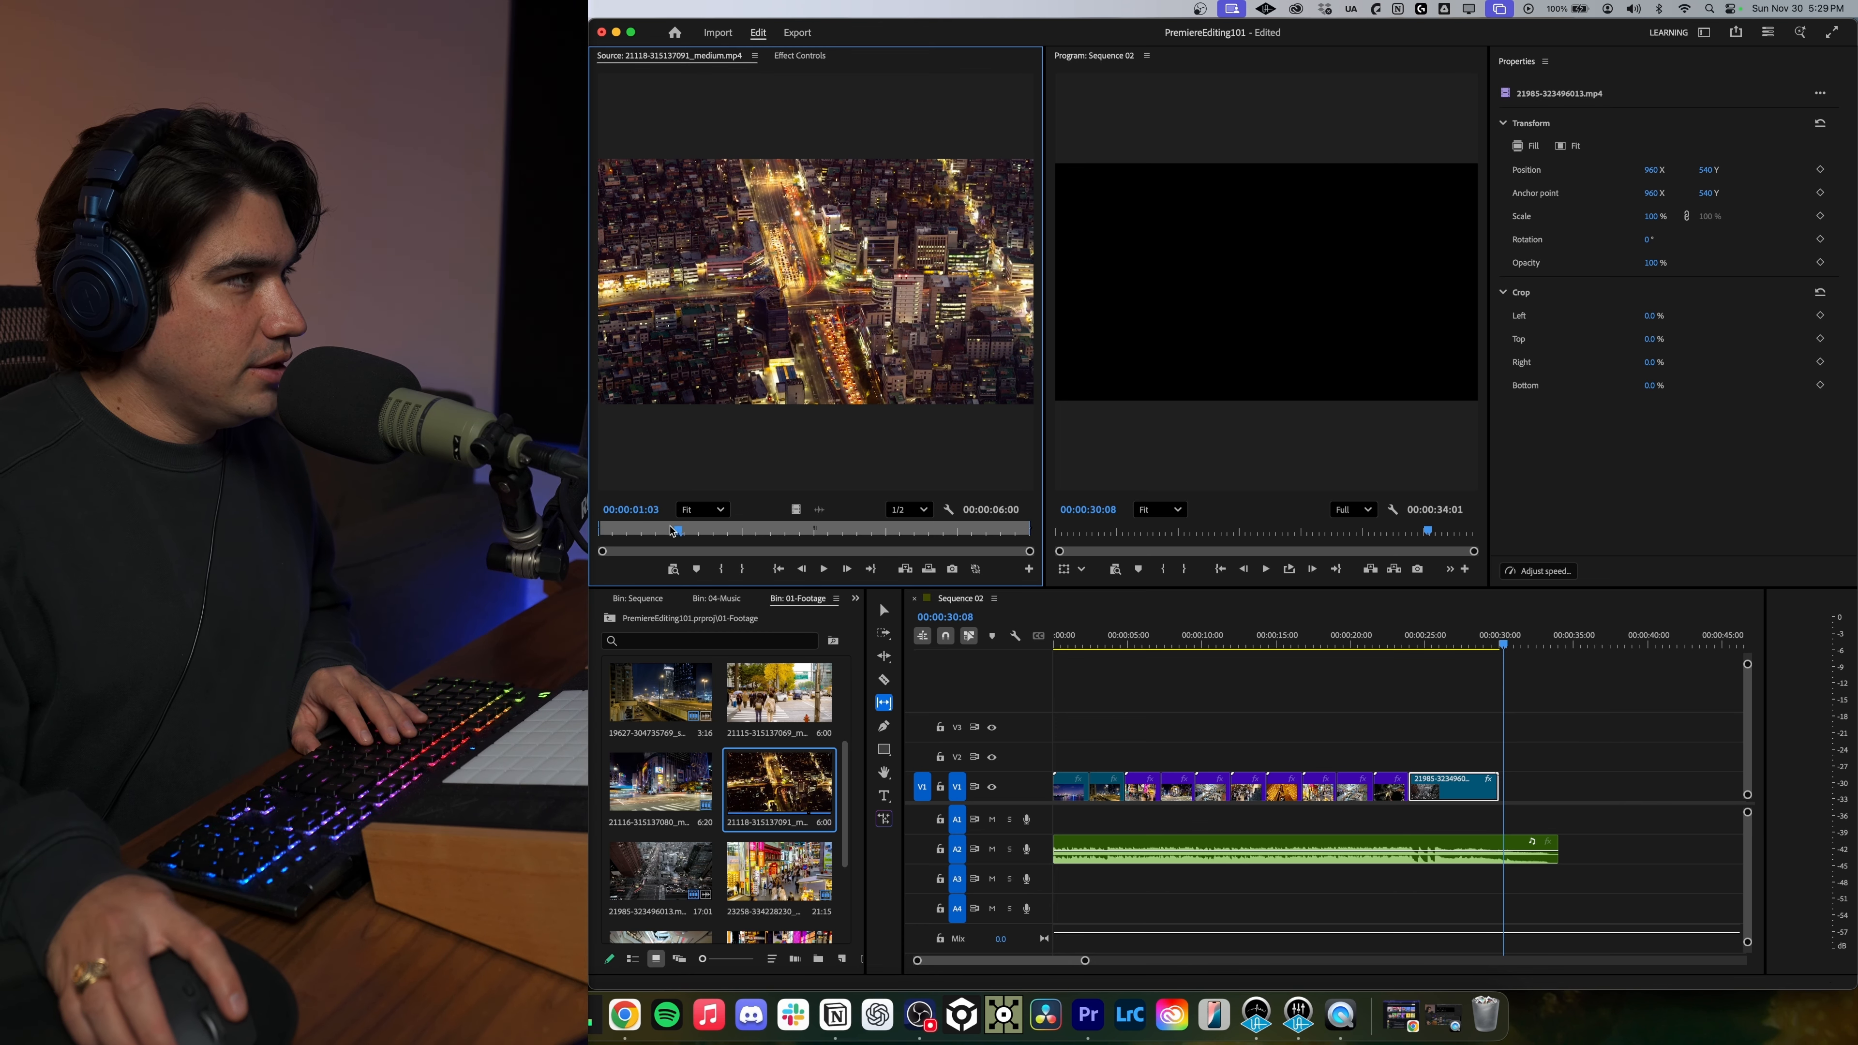
pyautogui.click(663, 530)
pyautogui.moveTo(663, 529); pyautogui.dragTo(646, 530)
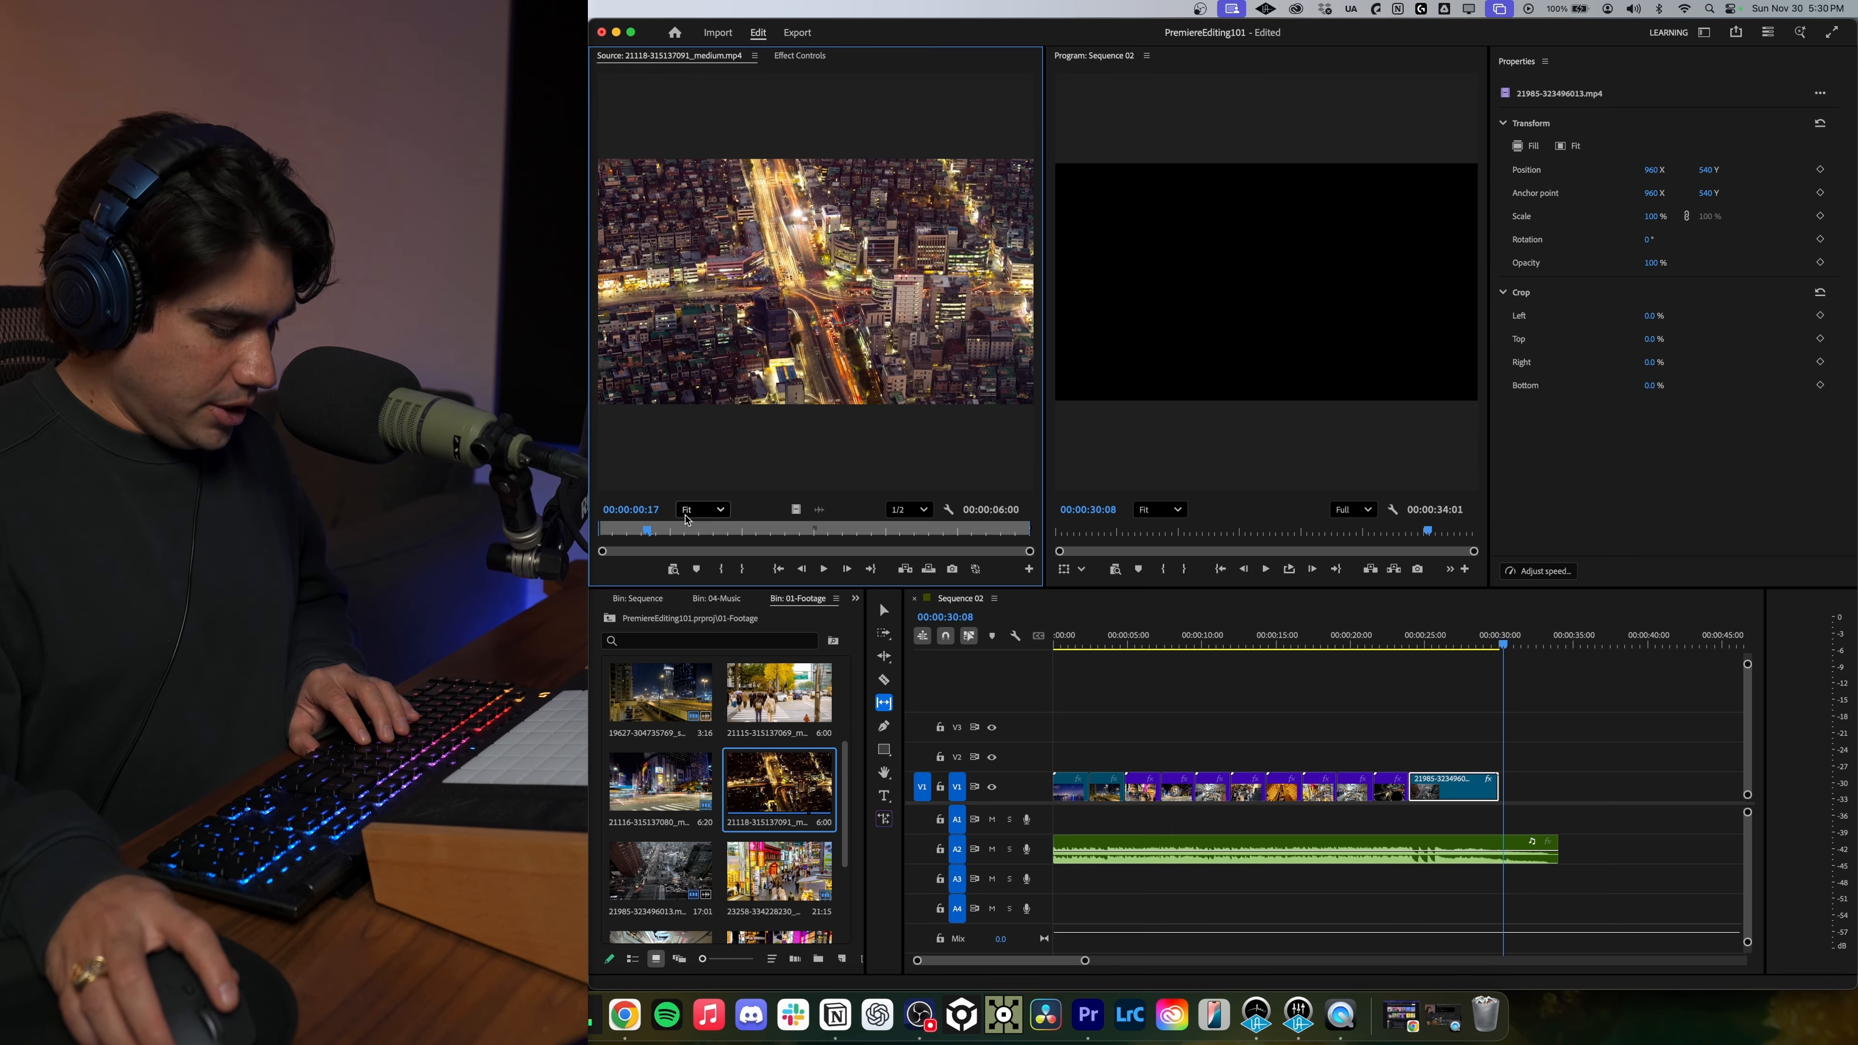
pyautogui.press('o')
pyautogui.moveTo(797, 513); pyautogui.dragTo(1496, 795)
pyautogui.click(1493, 646)
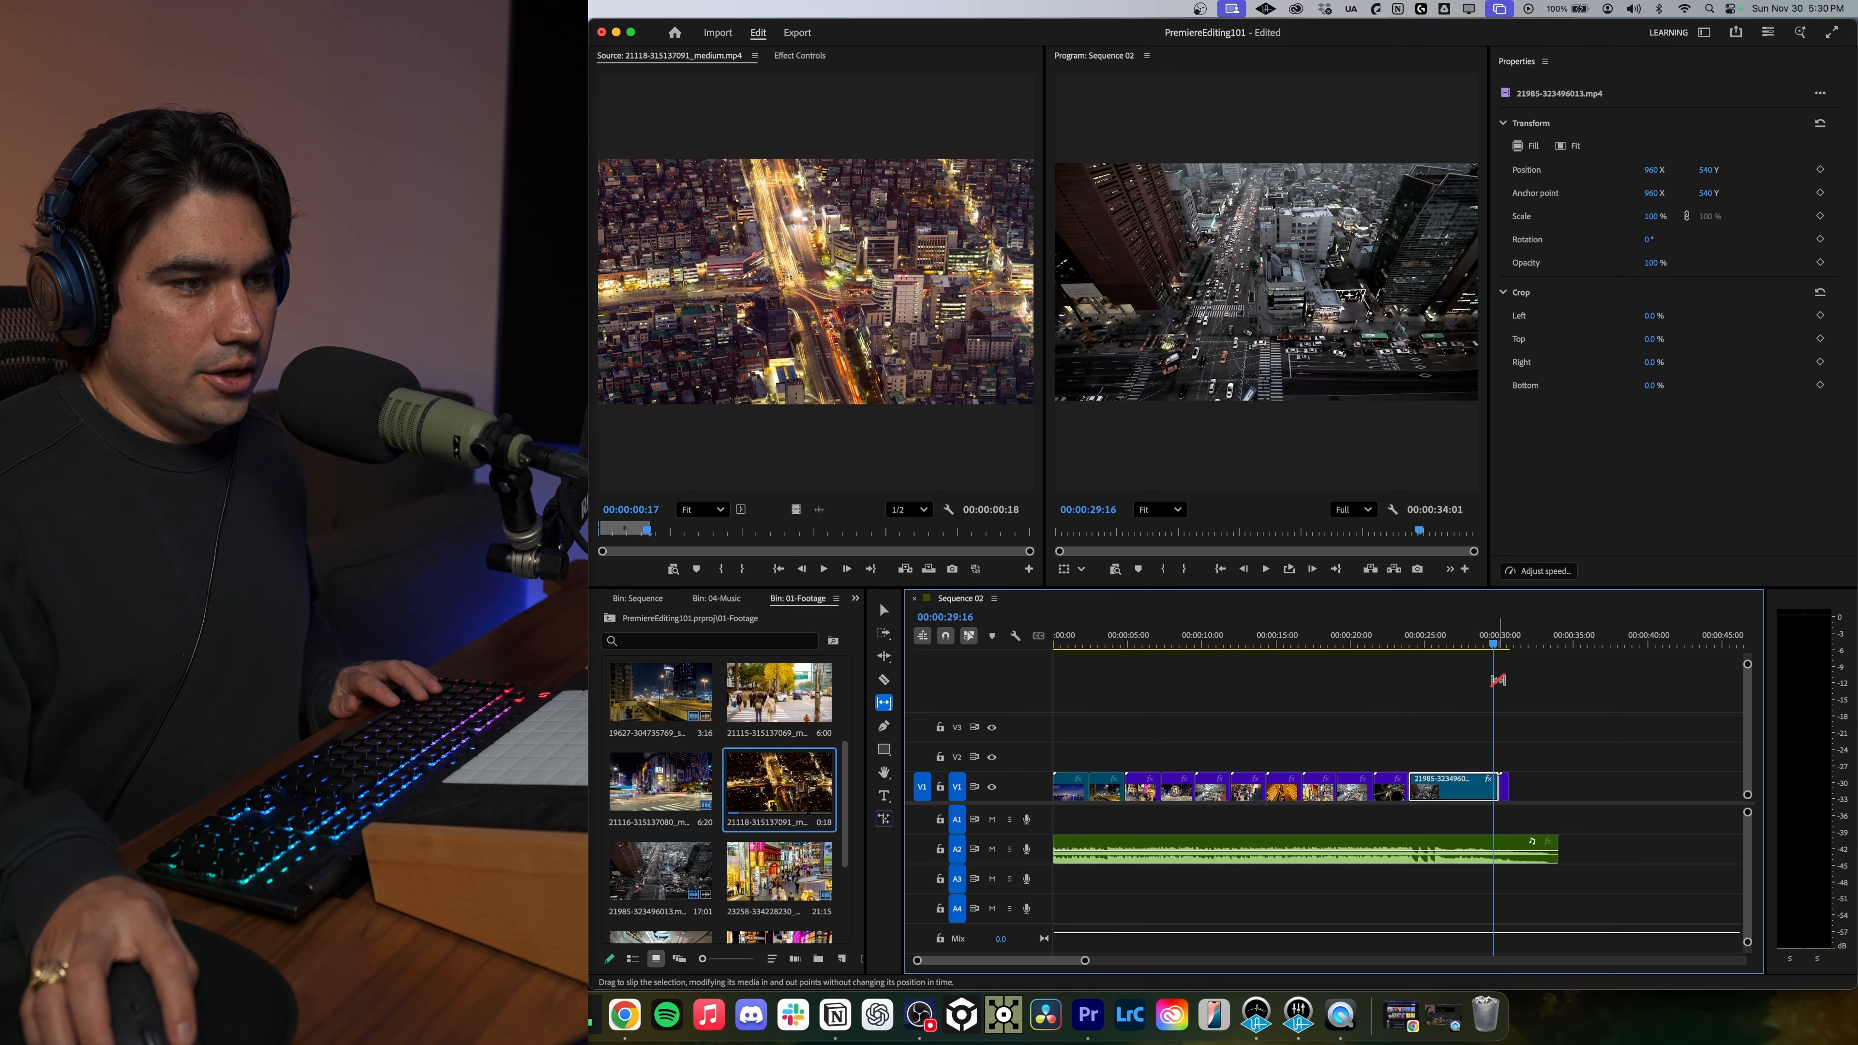
pyautogui.press('space')
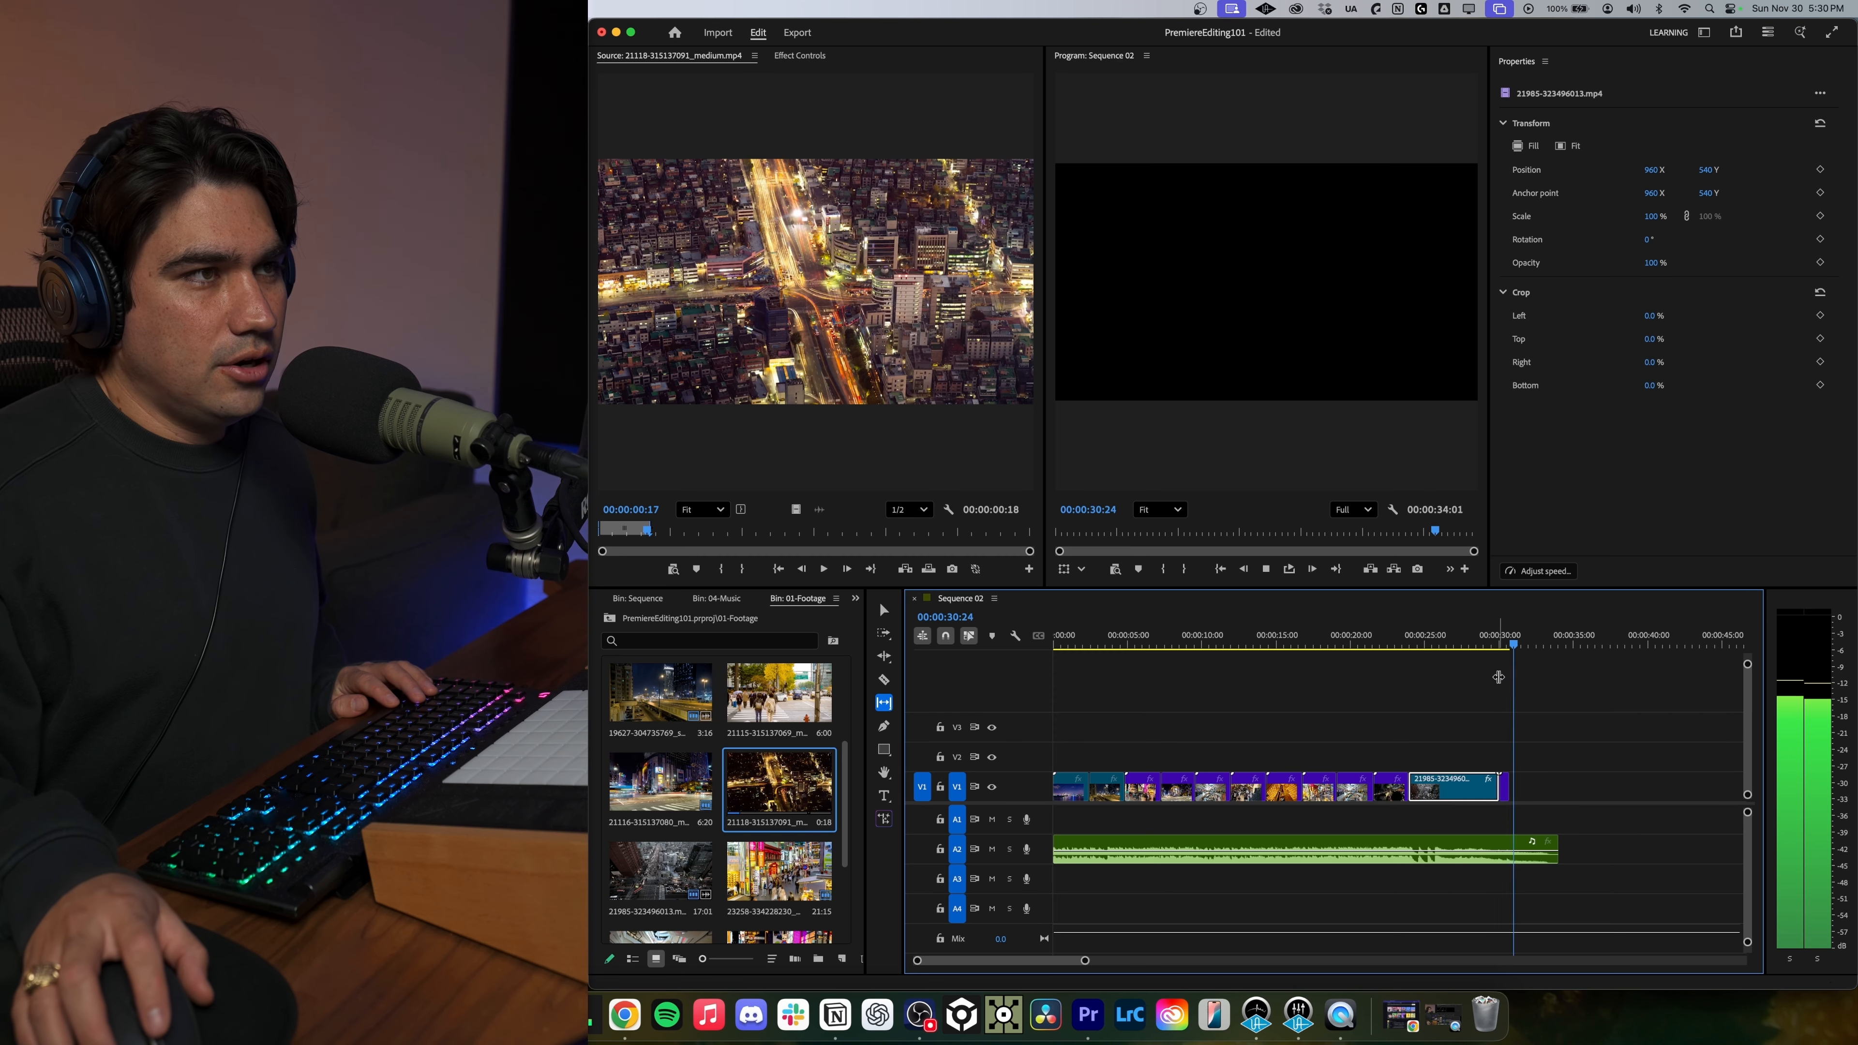
pyautogui.press('space')
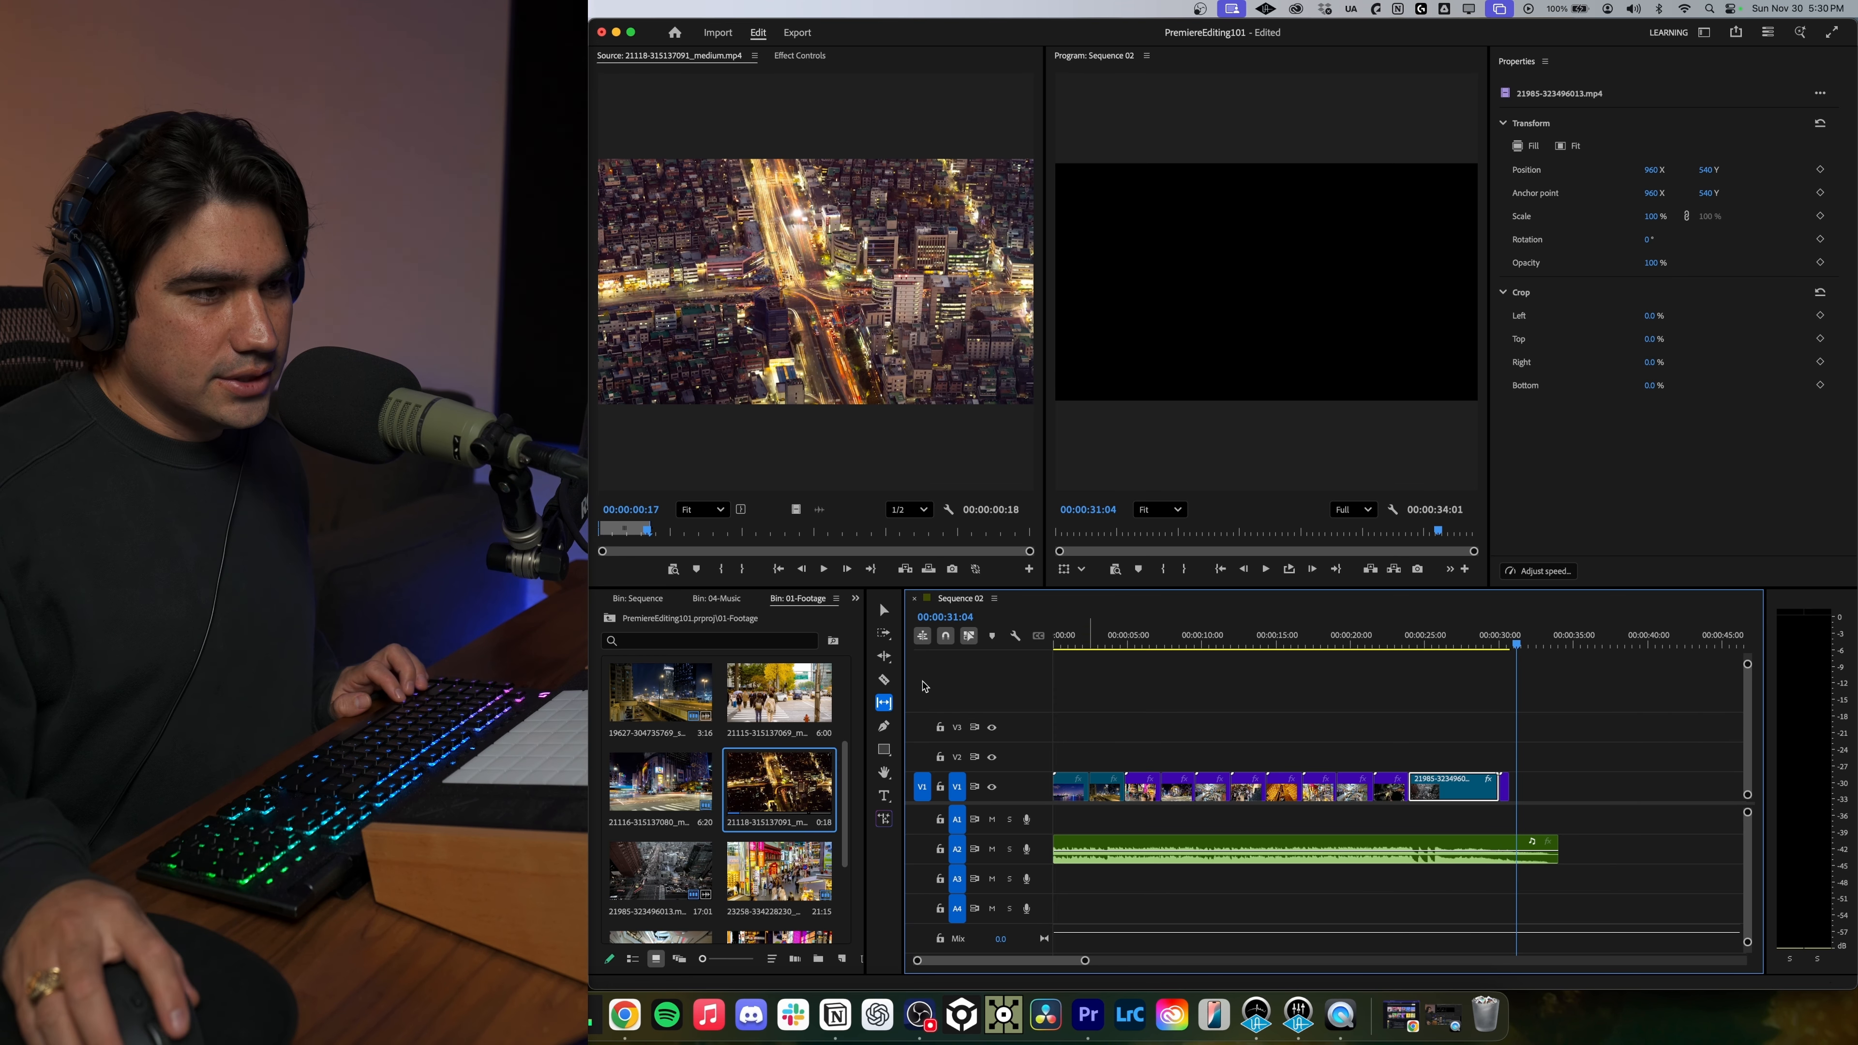
pyautogui.scroll(5, 1530, 788)
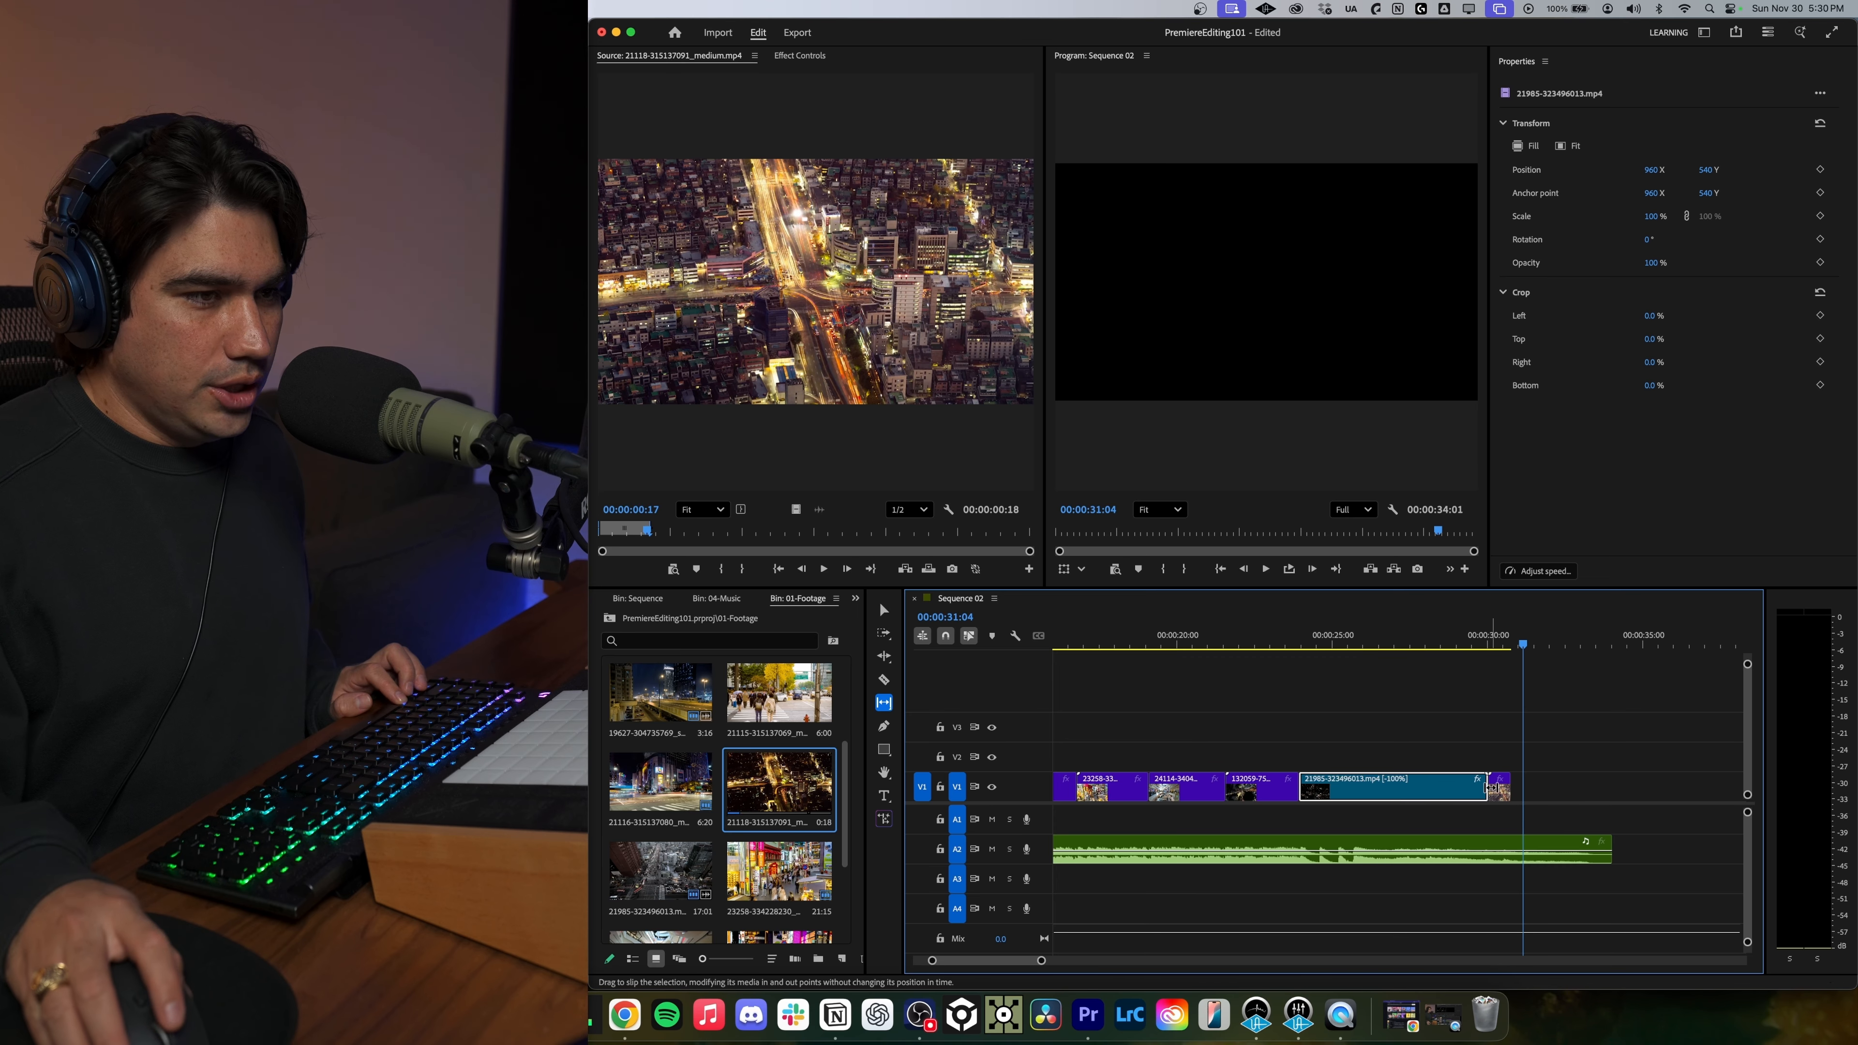
pyautogui.scroll(3, 1496, 787)
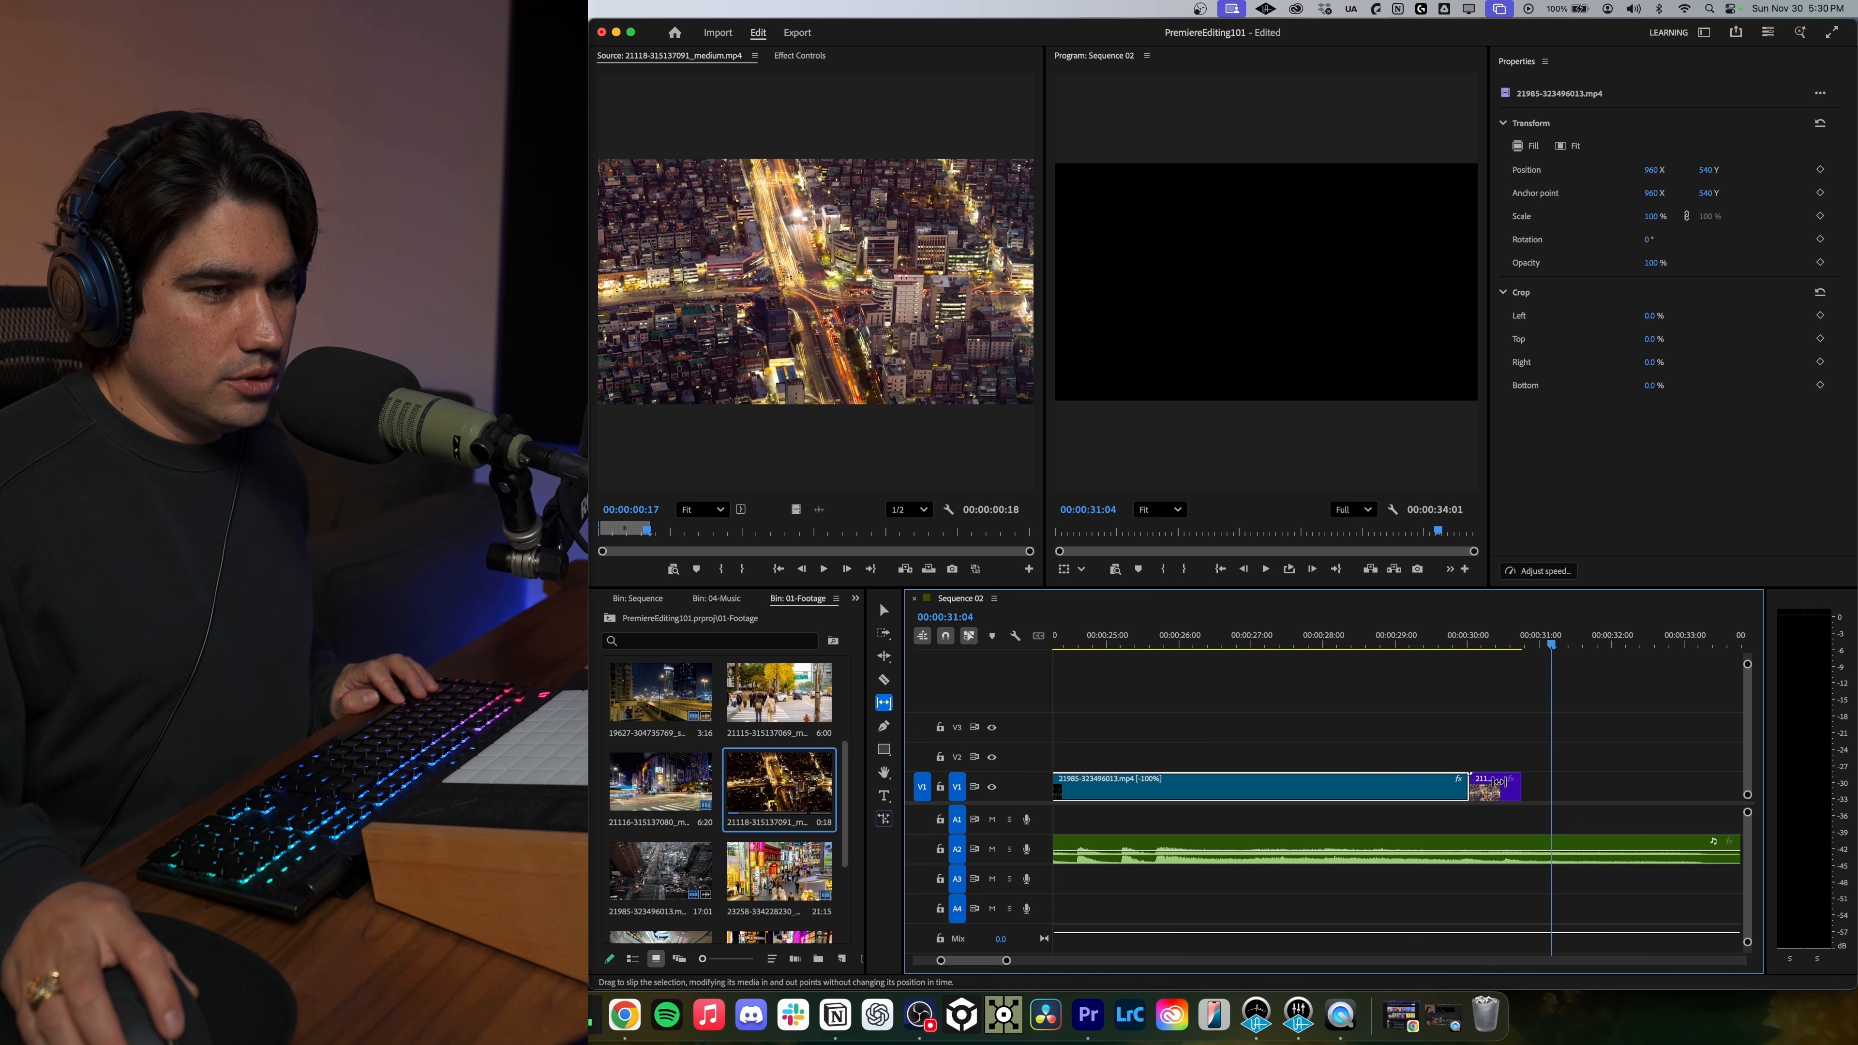
pyautogui.click(1495, 783)
pyautogui.scroll(-5, 1495, 785)
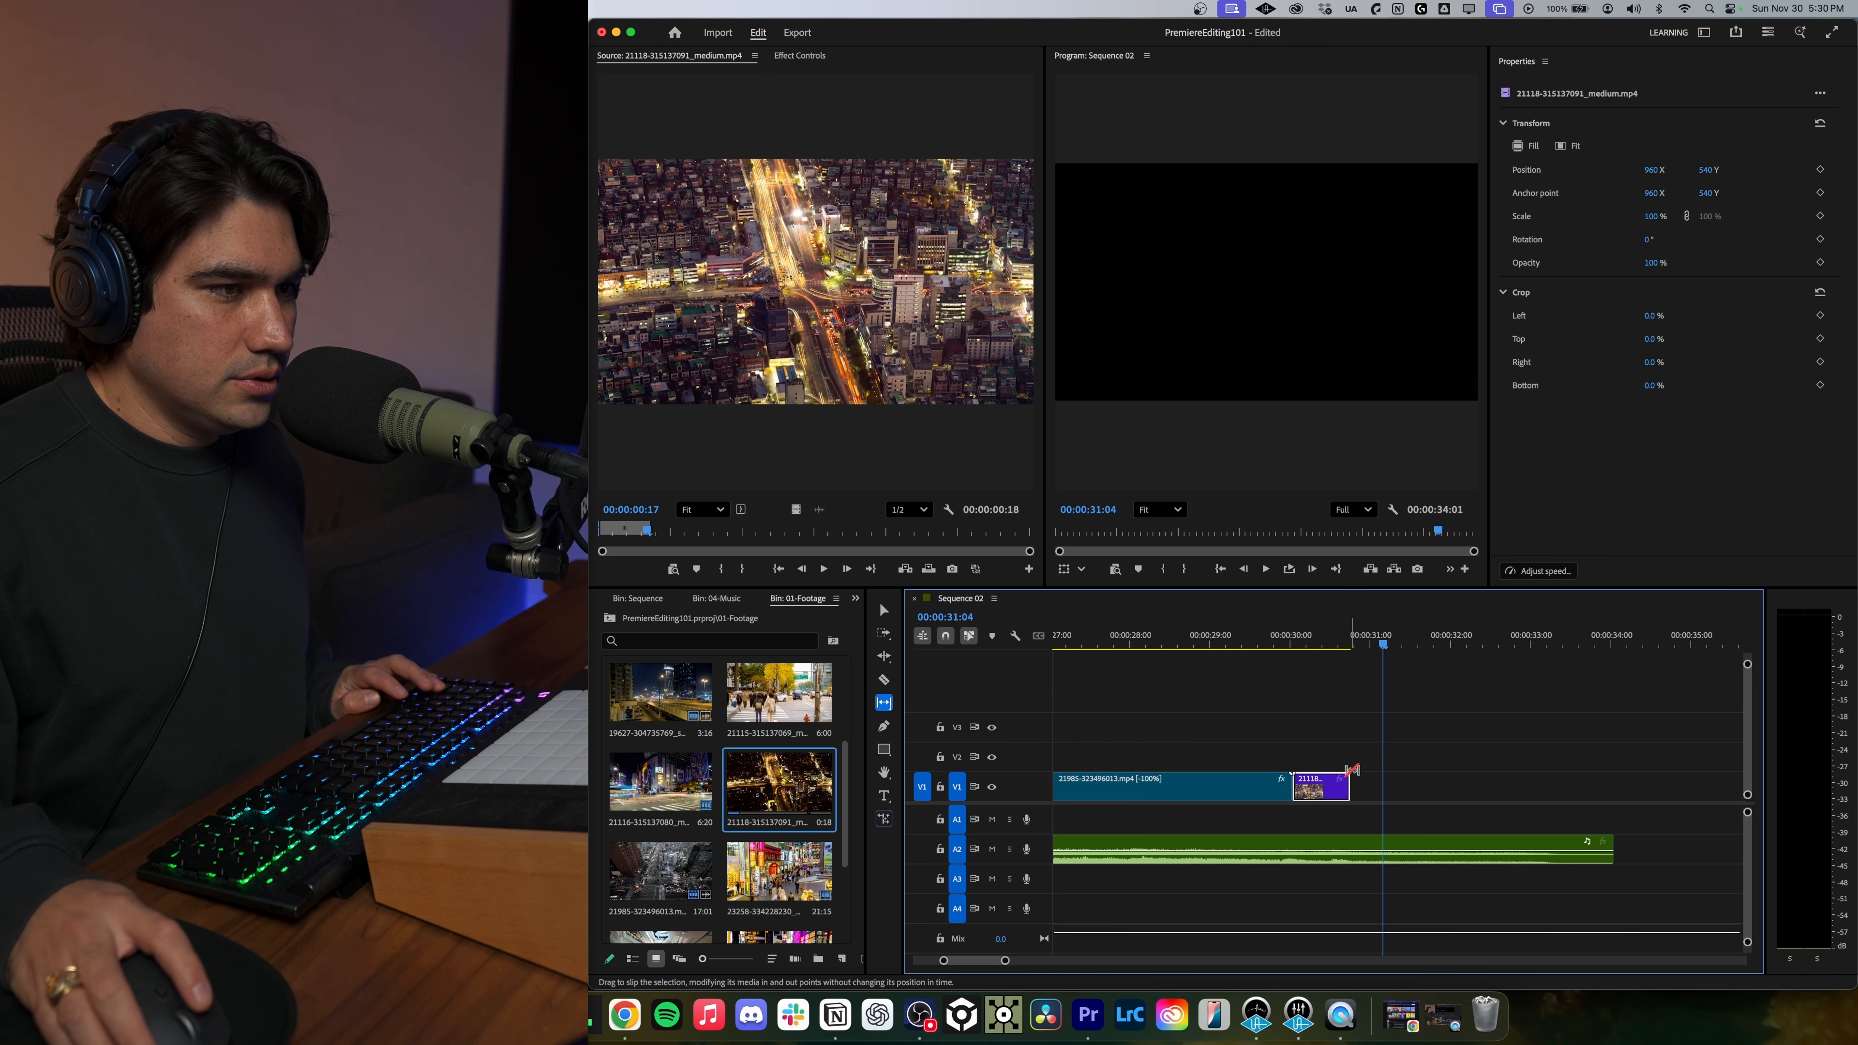
pyautogui.scroll(-1, 1372, 781)
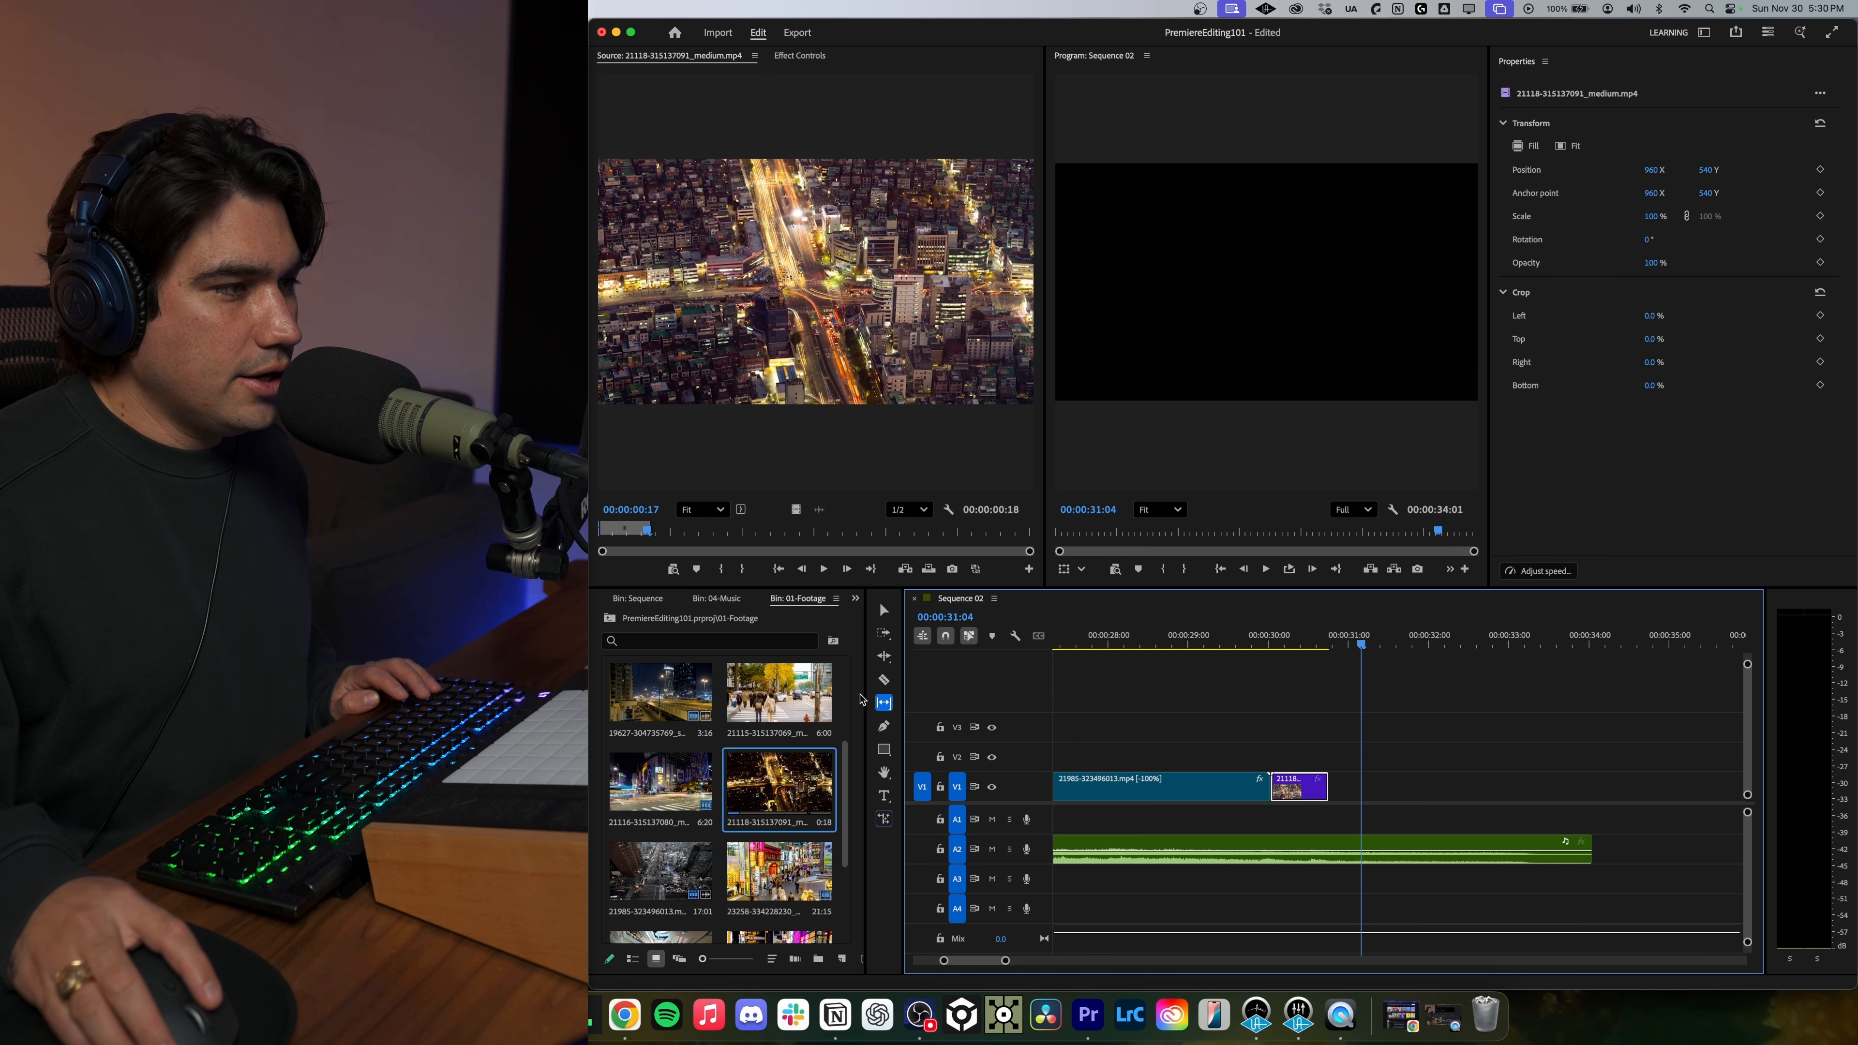
pyautogui.click(883, 662)
pyautogui.click(884, 657)
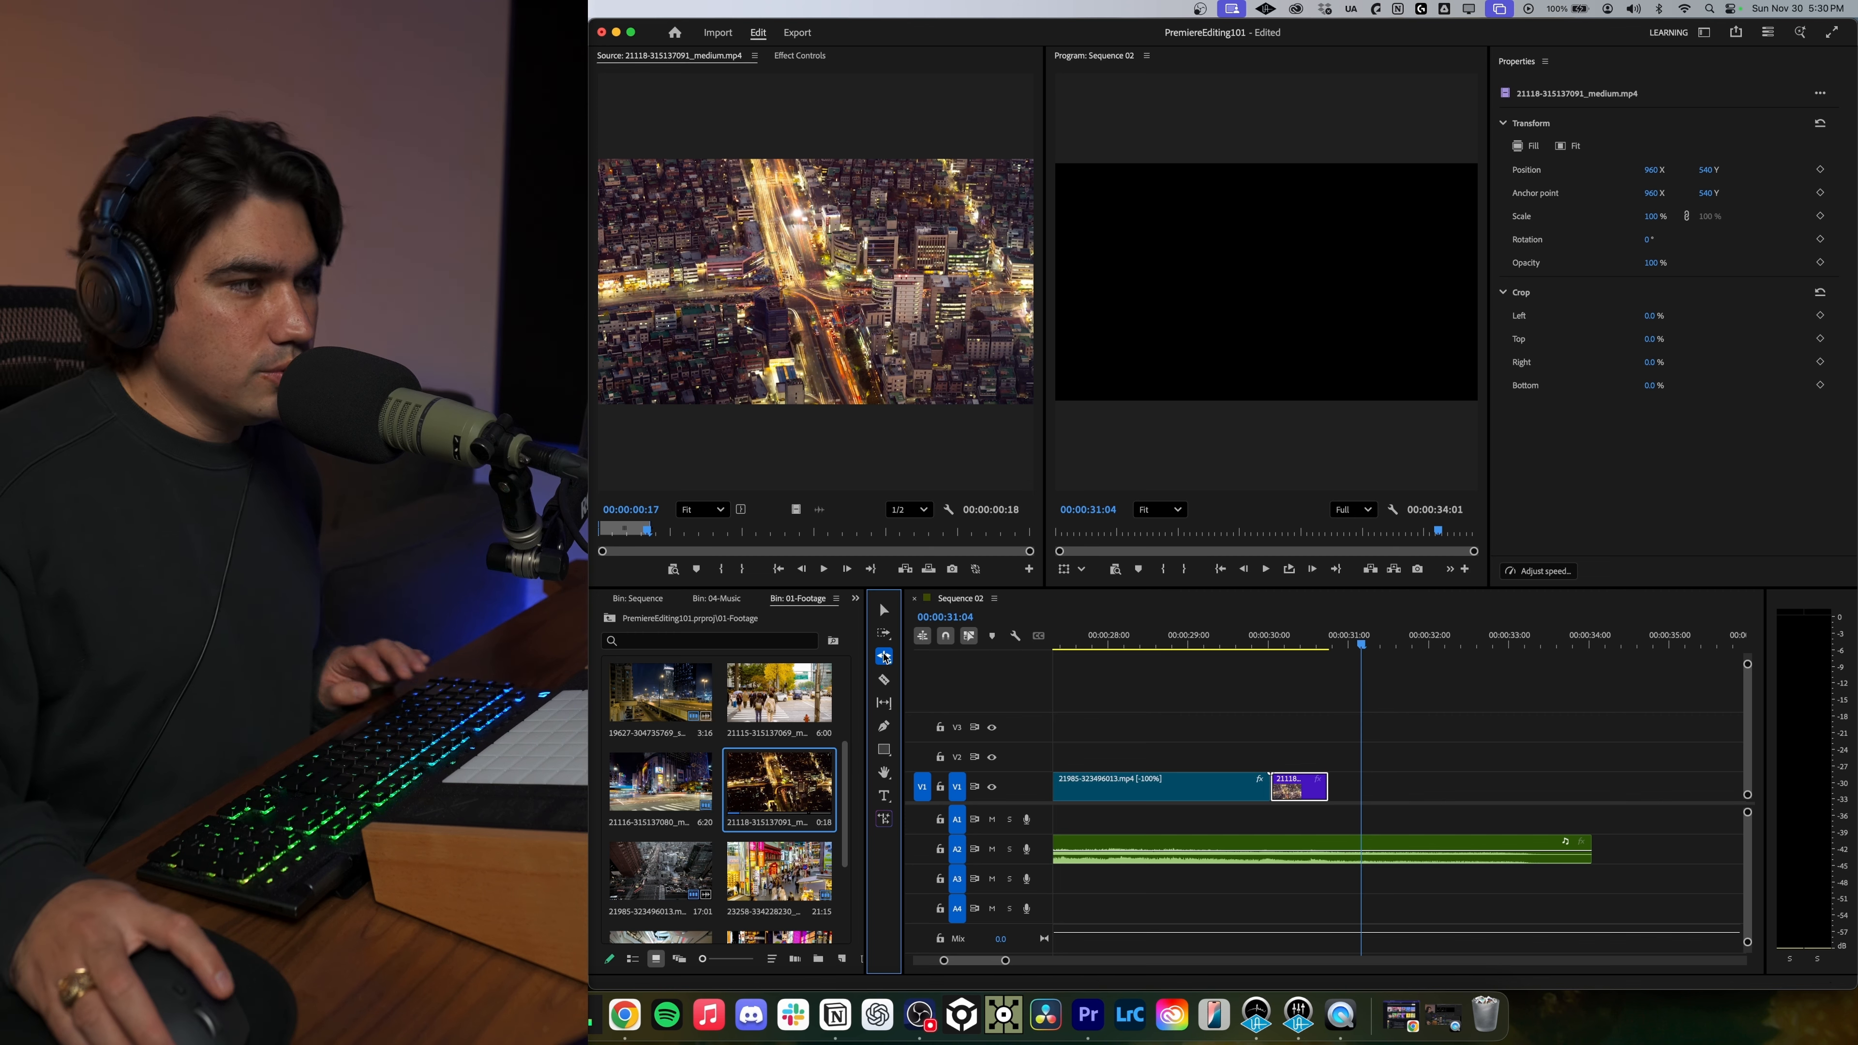
pyautogui.click(884, 657)
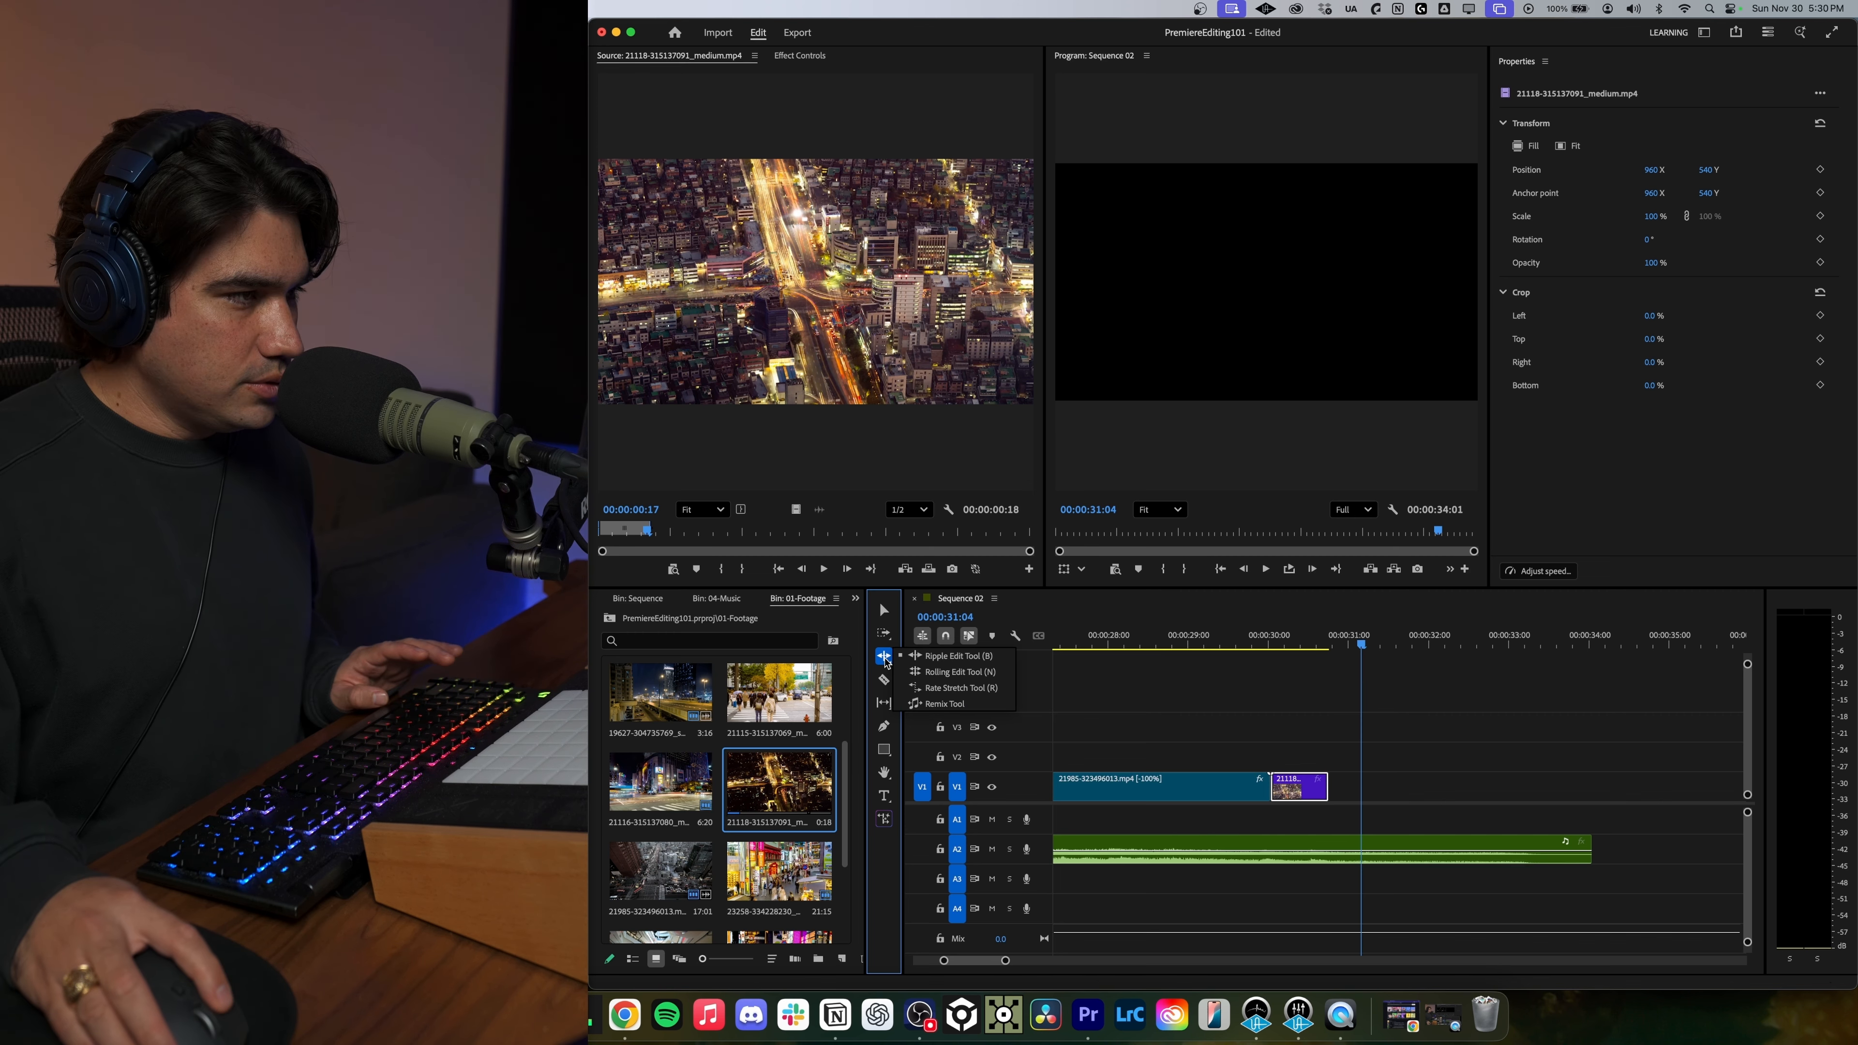
pyautogui.click(941, 689)
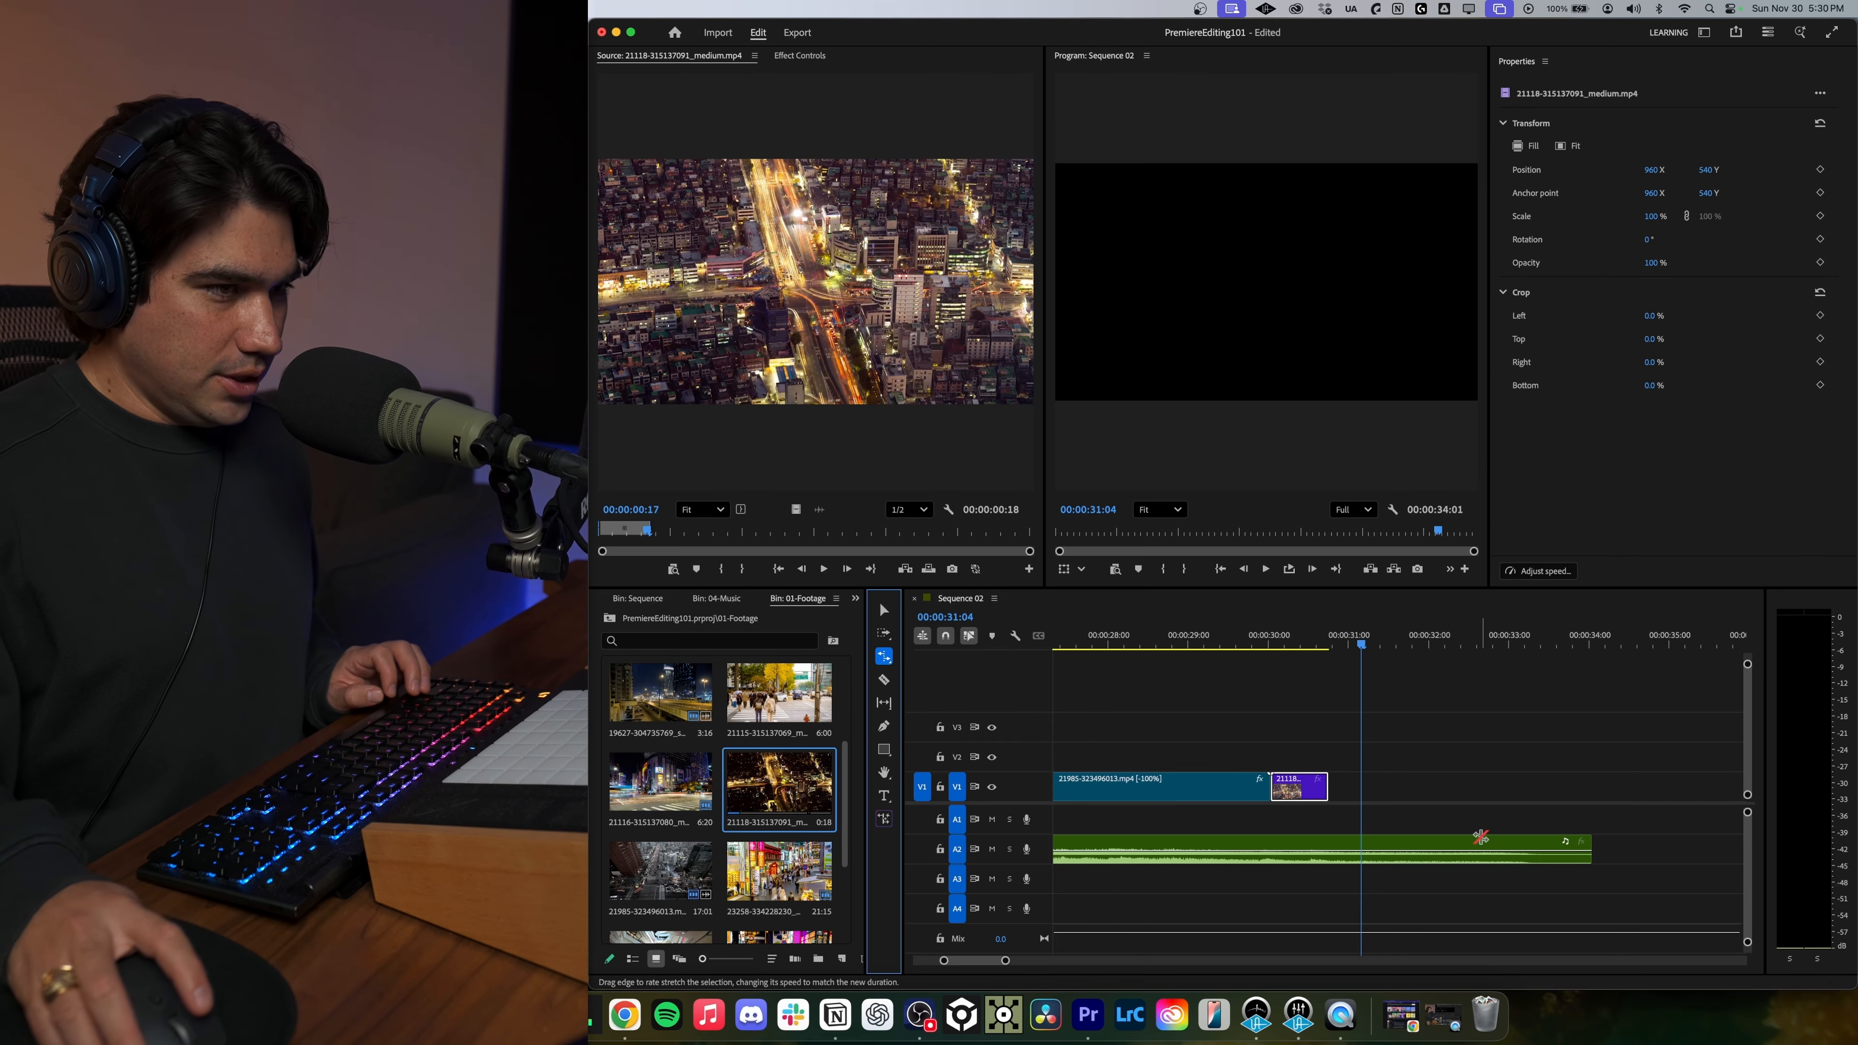
pyautogui.click(1326, 788)
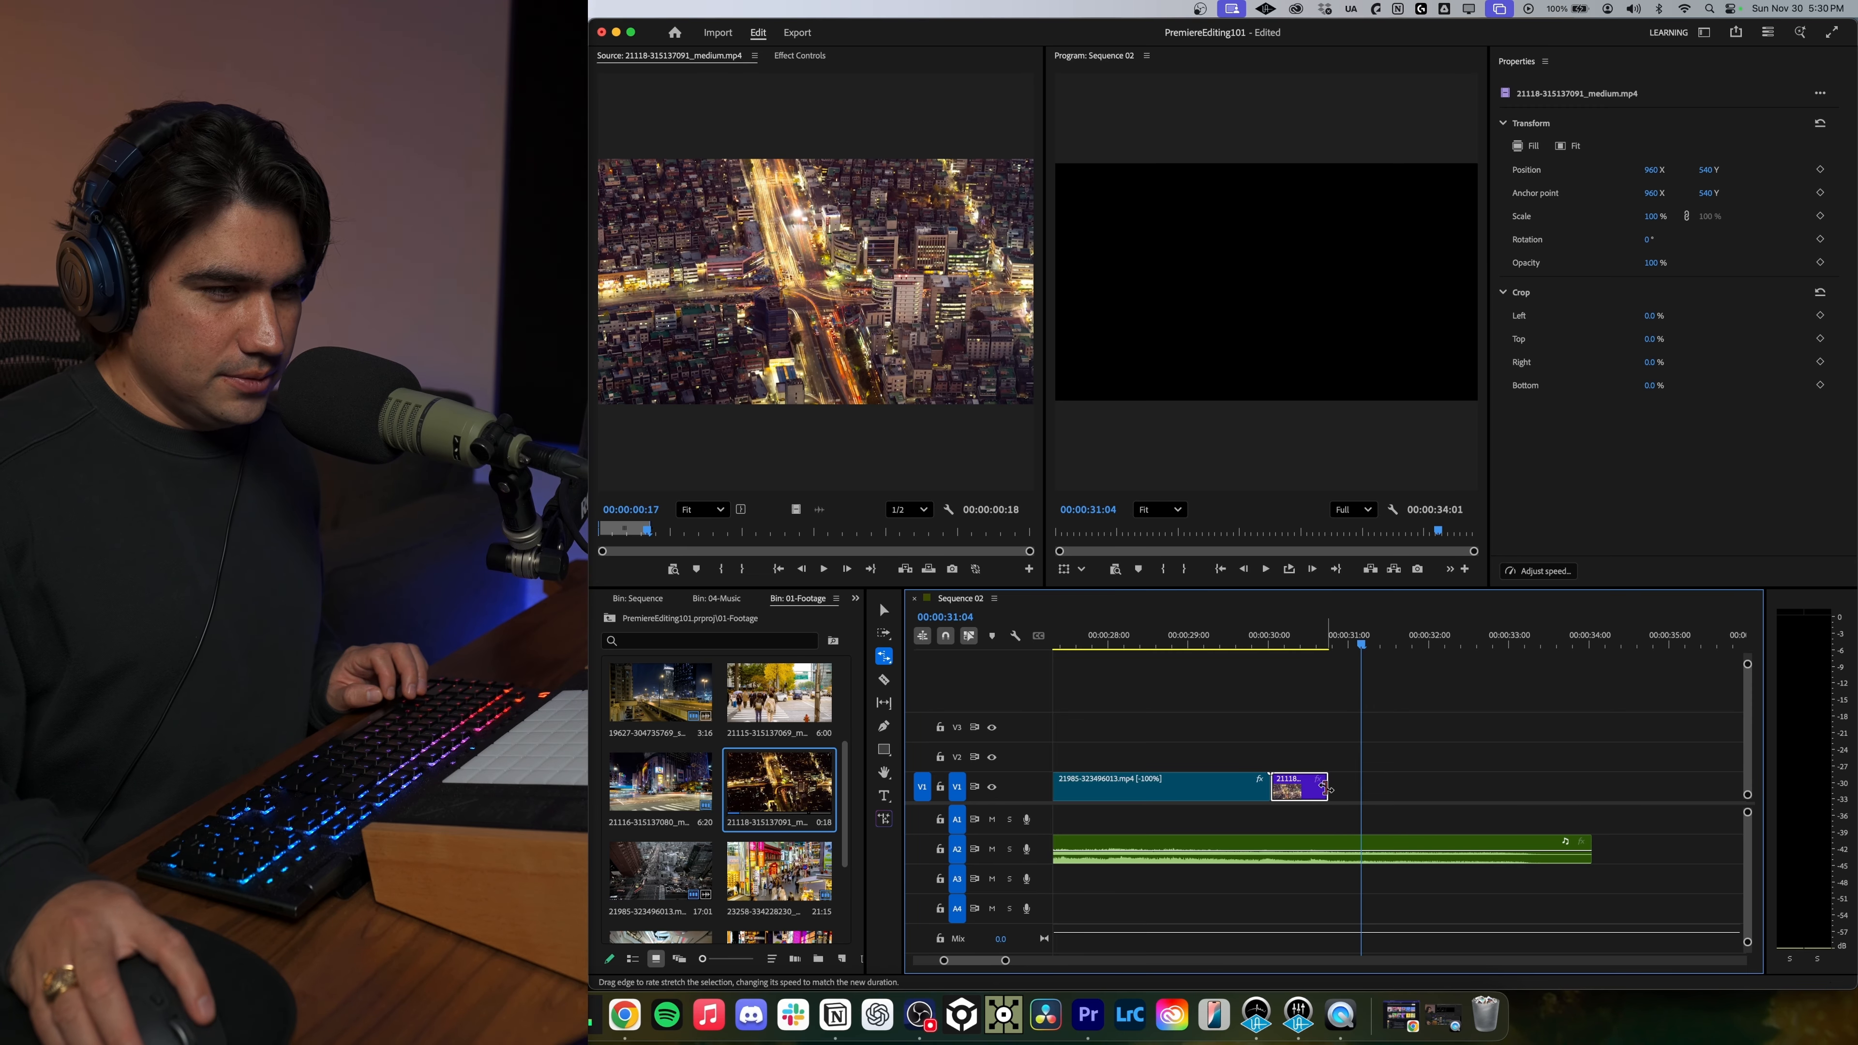
pyautogui.moveTo(1327, 788); pyautogui.dragTo(1336, 789)
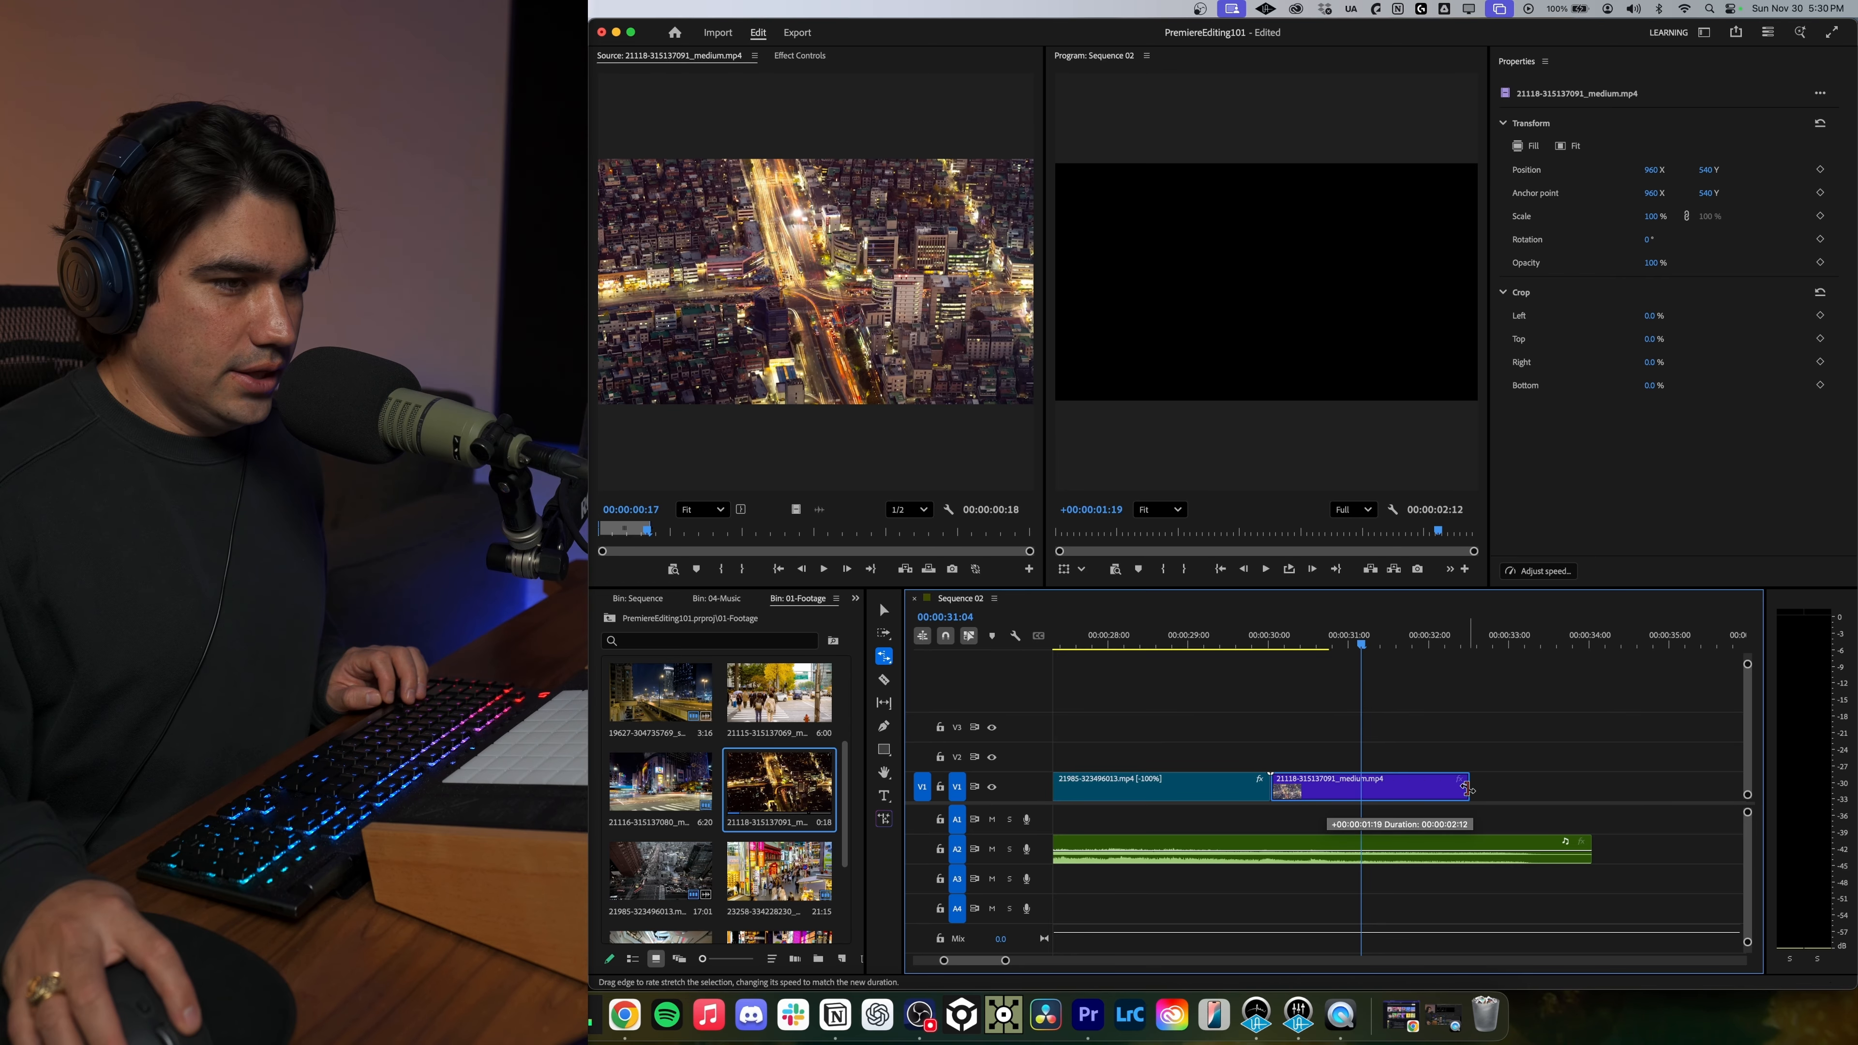
pyautogui.moveTo(1586, 792); pyautogui.dragTo(1587, 791)
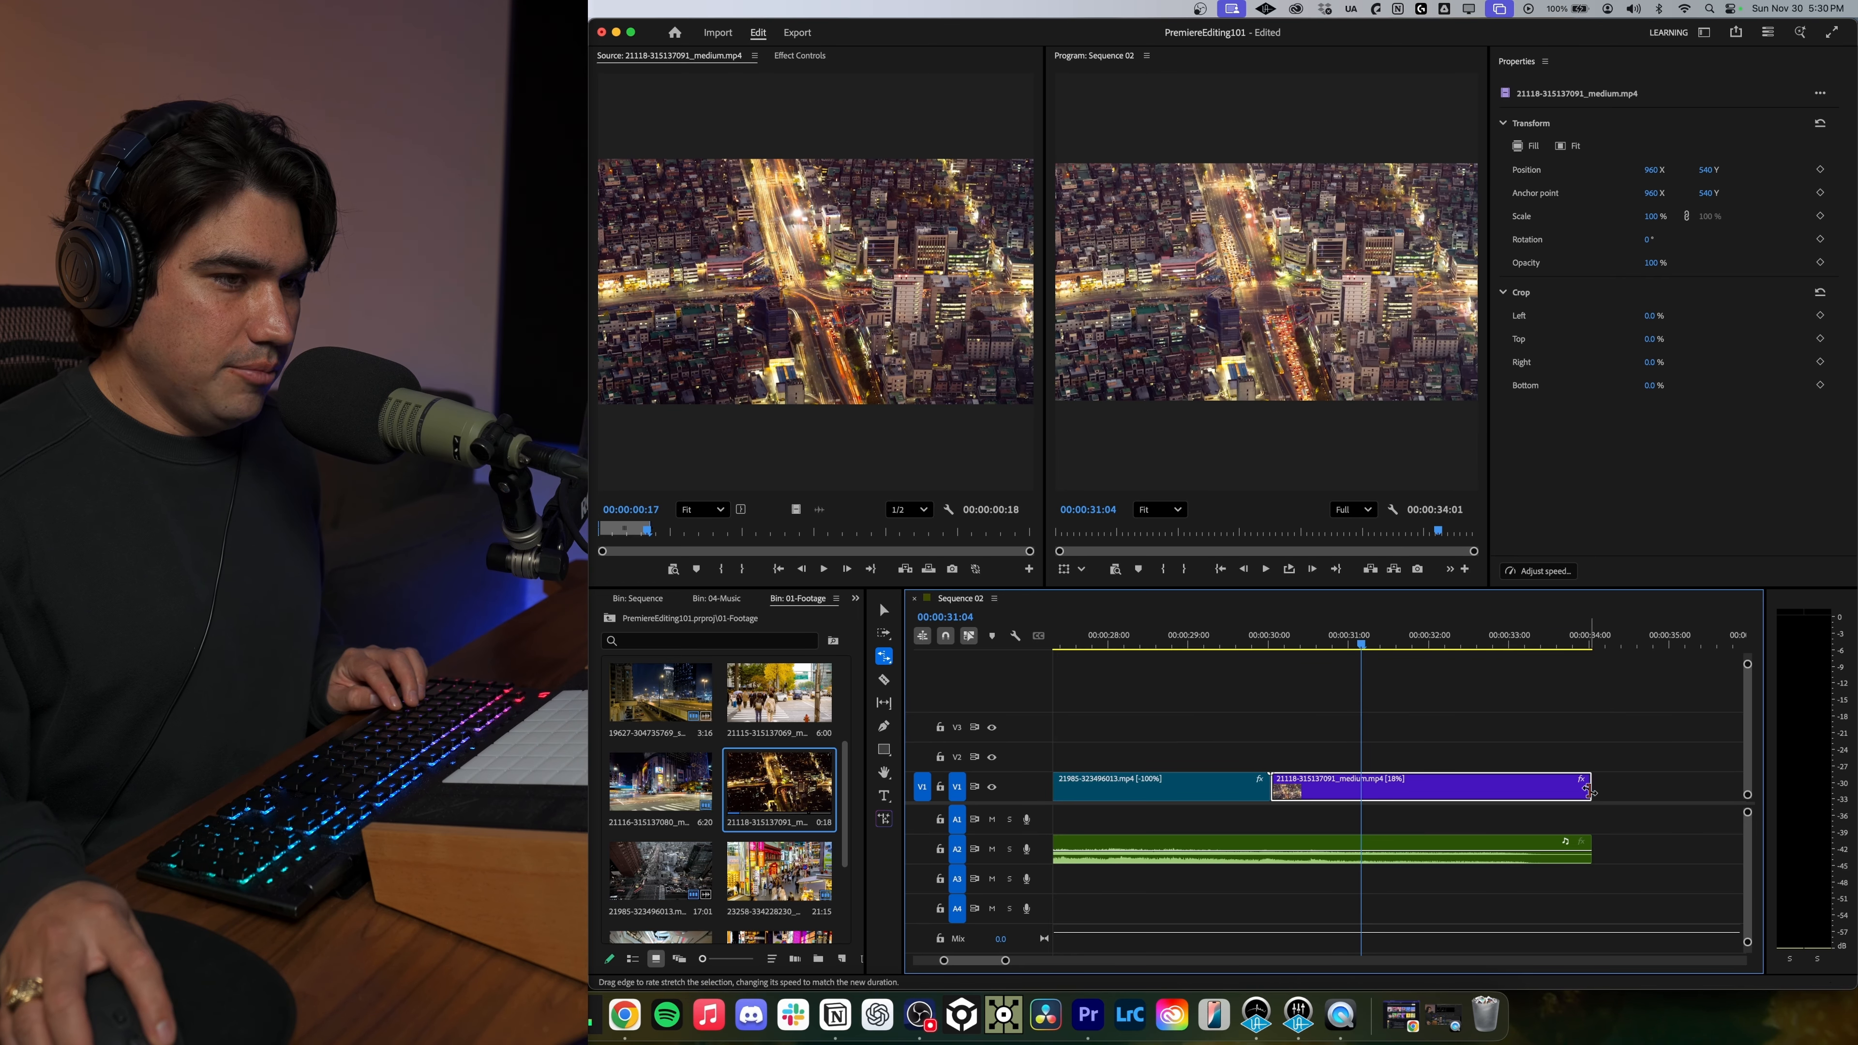
# Play the sequence from 00:00:29:24 through the stretched closing clip to check its slowed motion.
pyautogui.click(1265, 644)
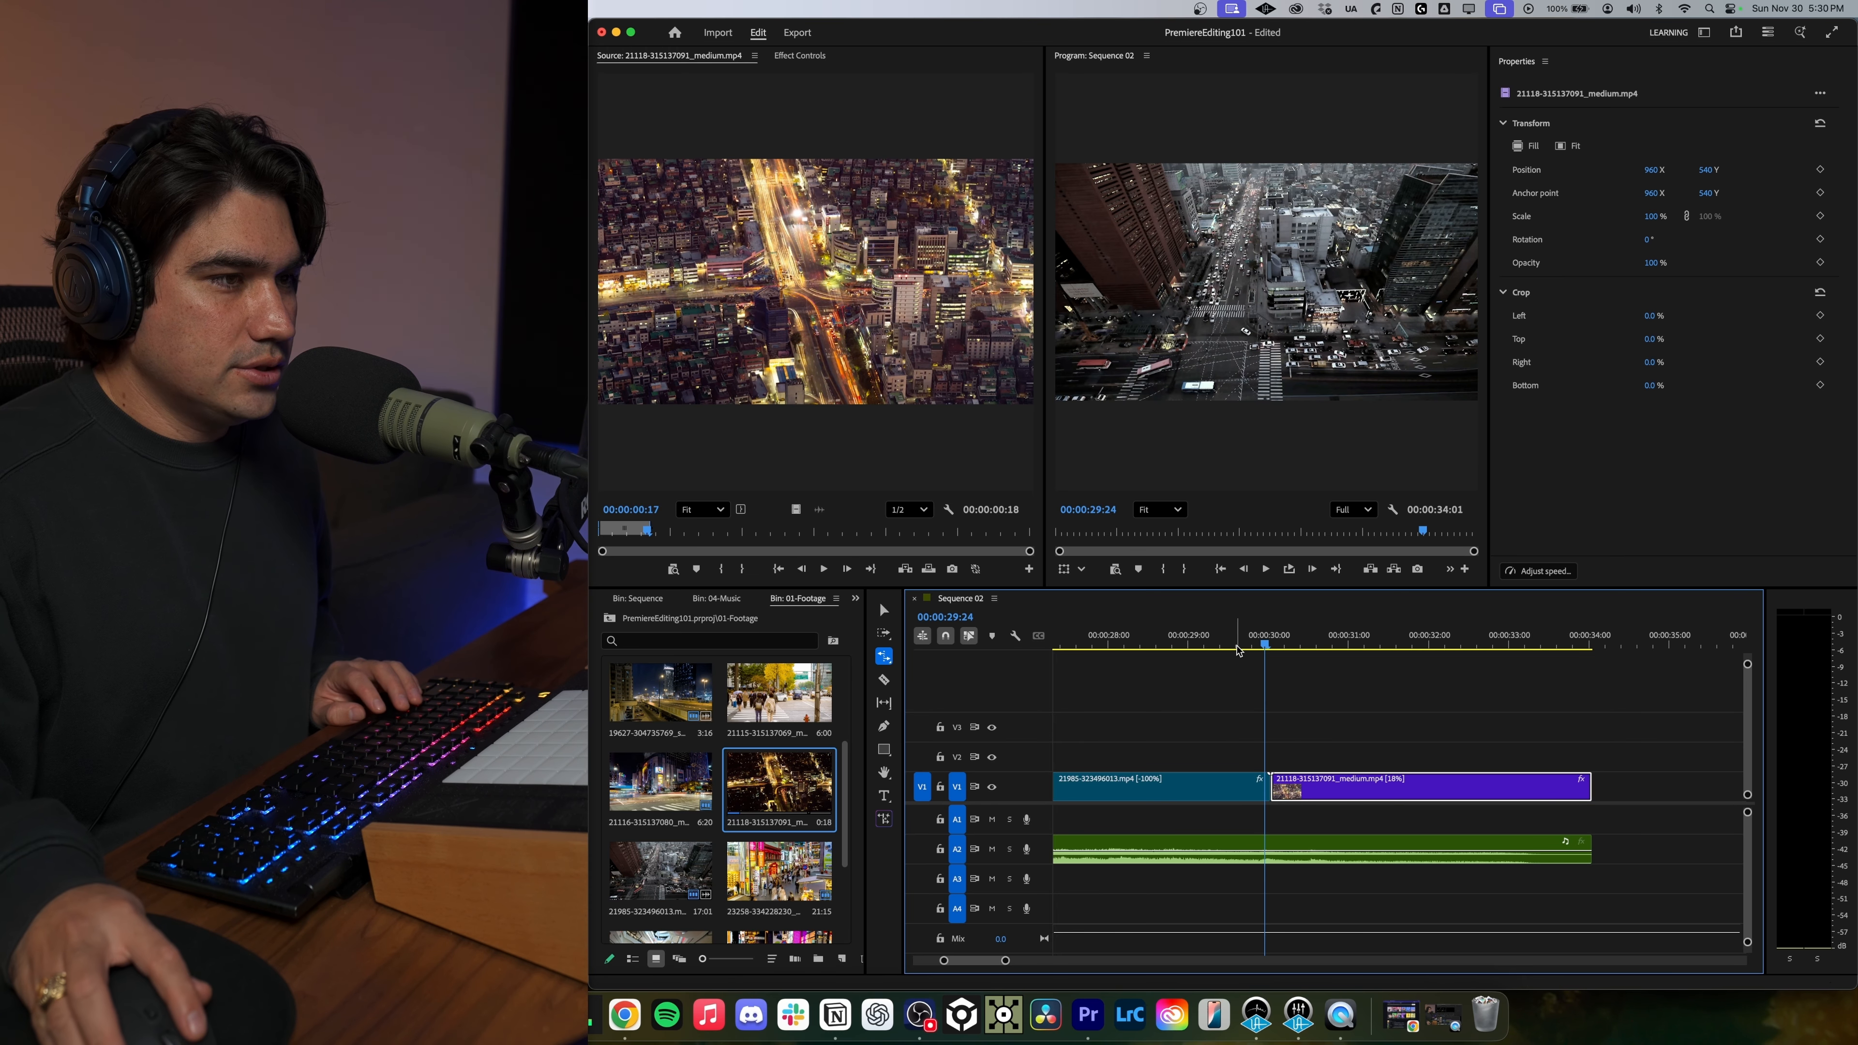
pyautogui.press('space')
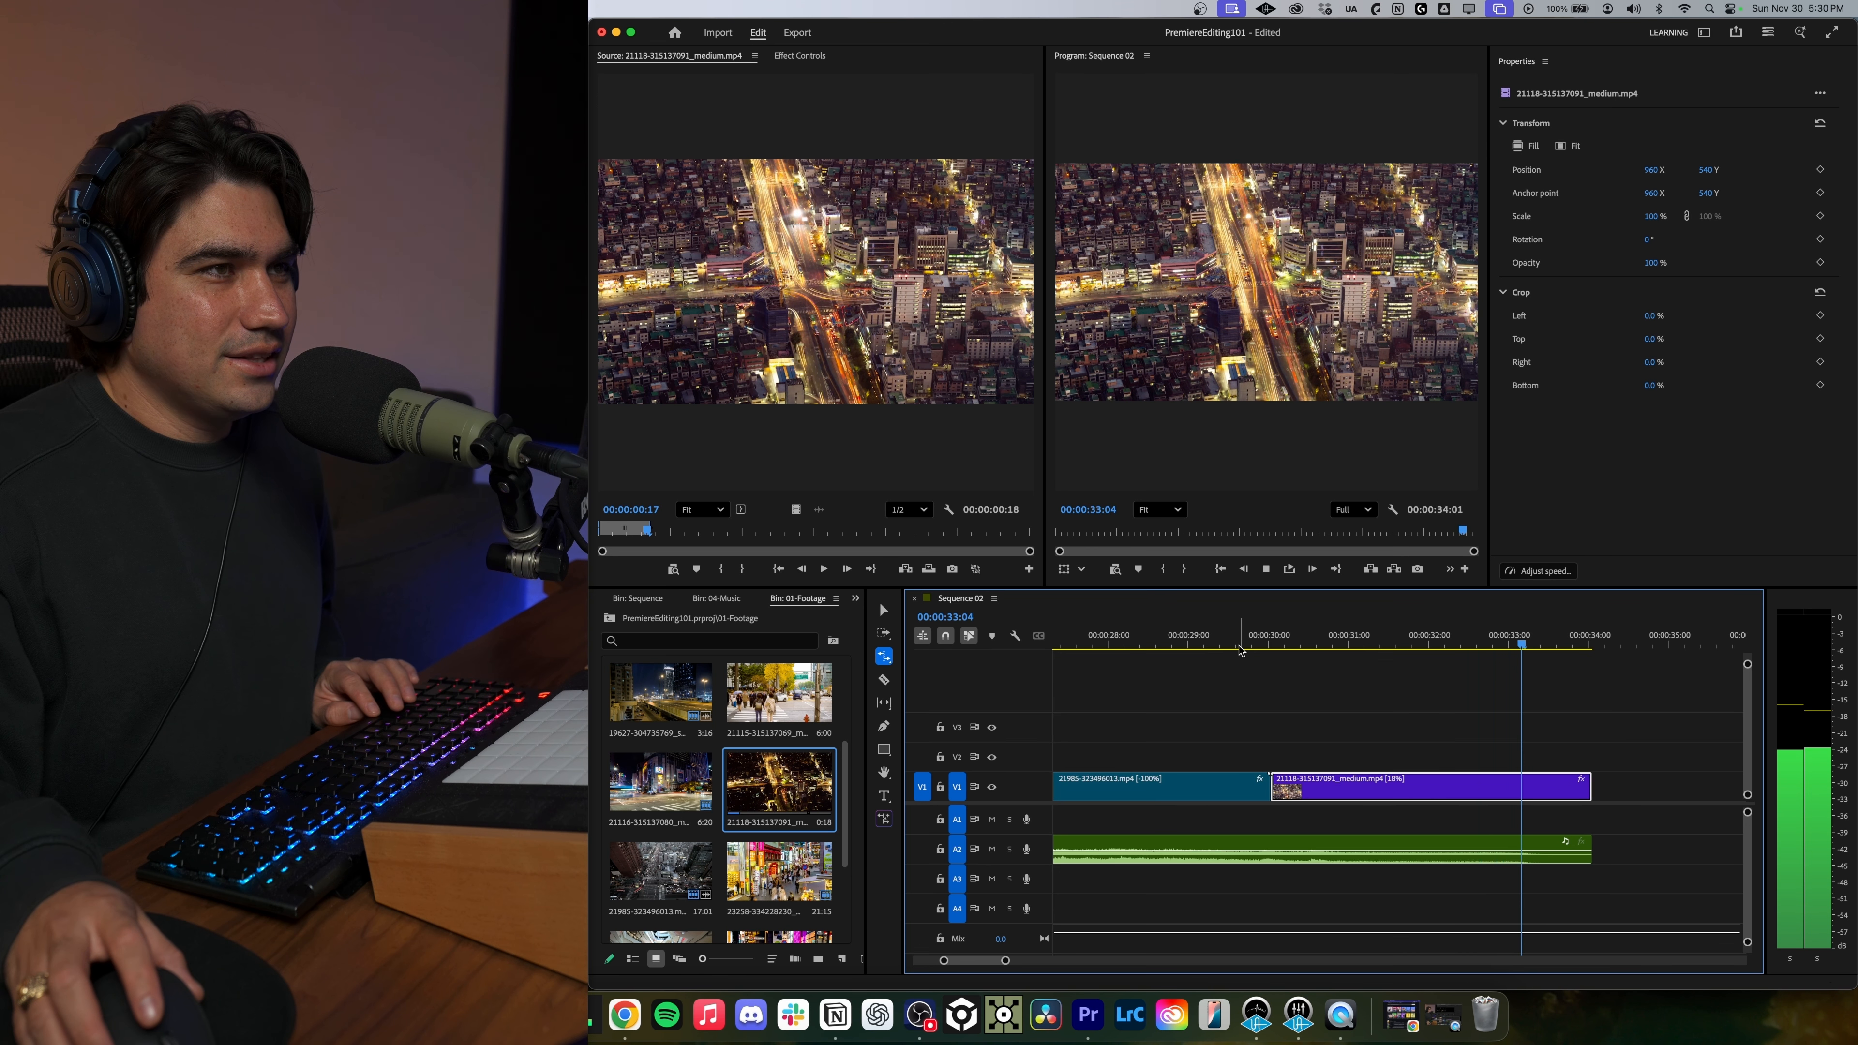
pyautogui.press('space')
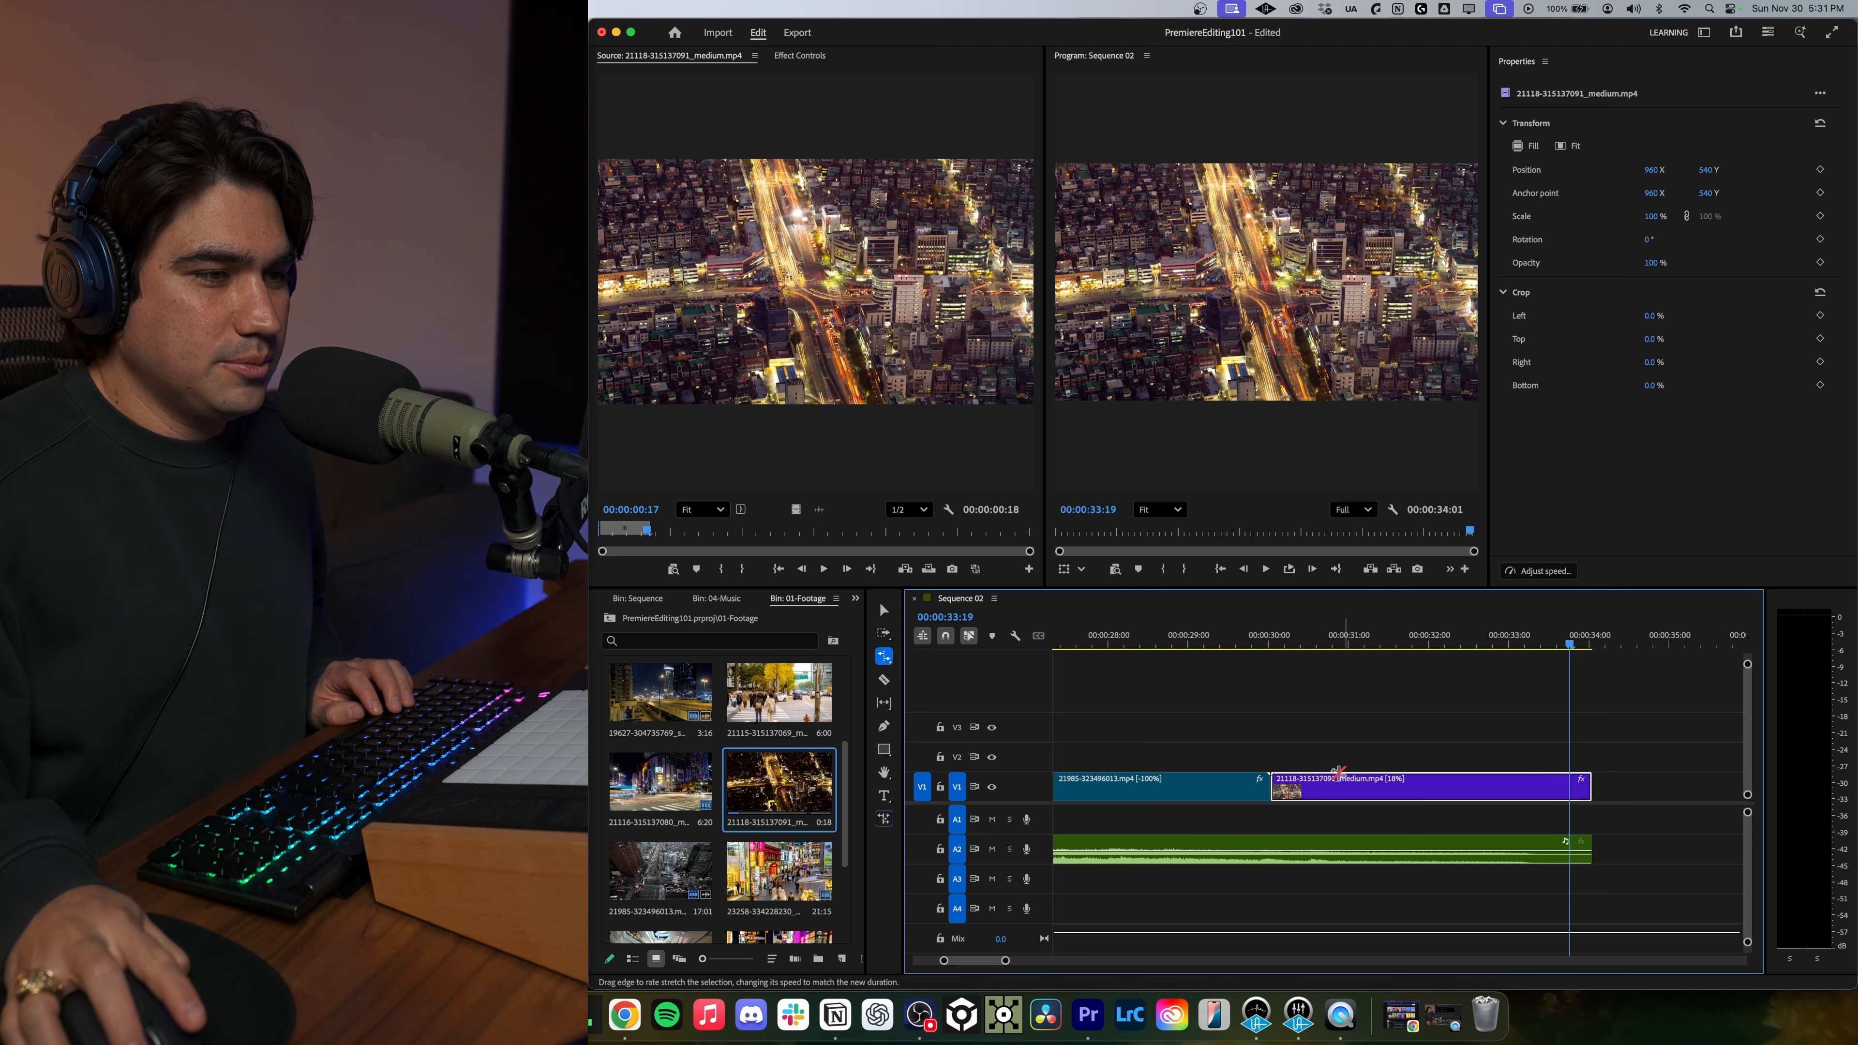
pyautogui.click(885, 611)
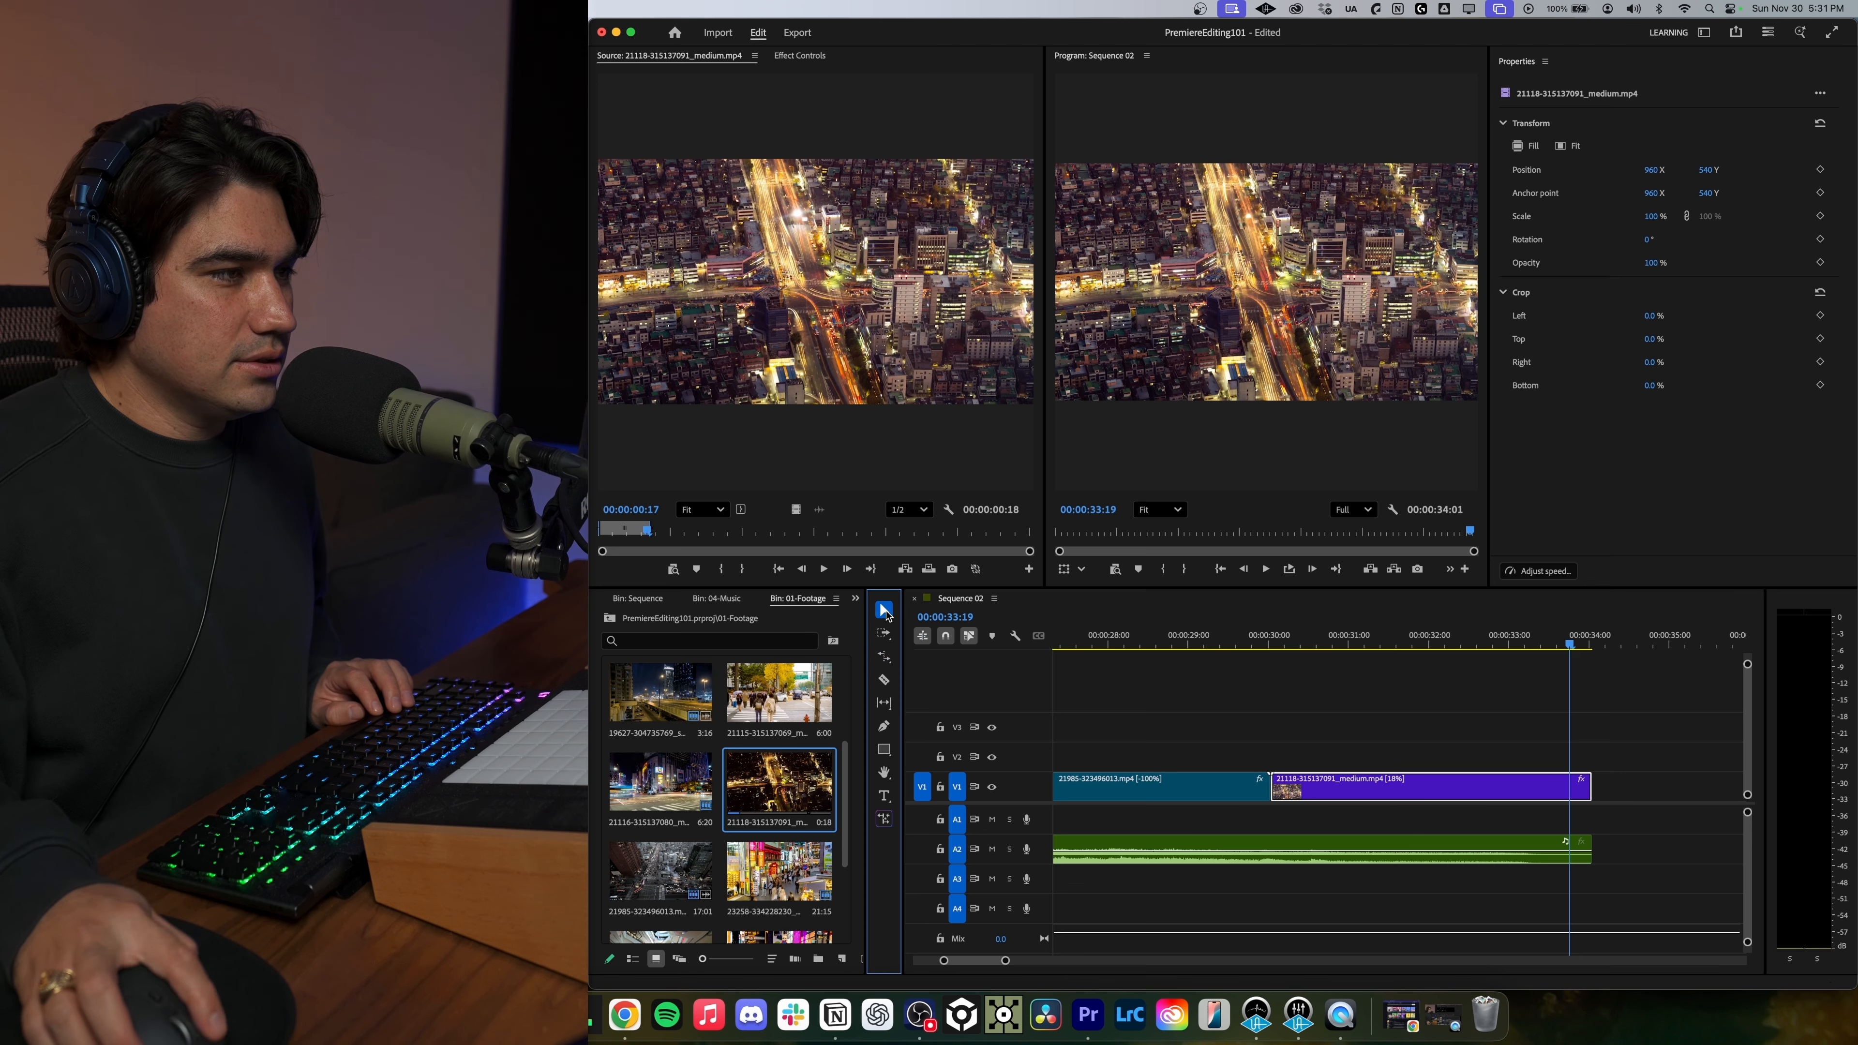
pyautogui.rightClick(1343, 798)
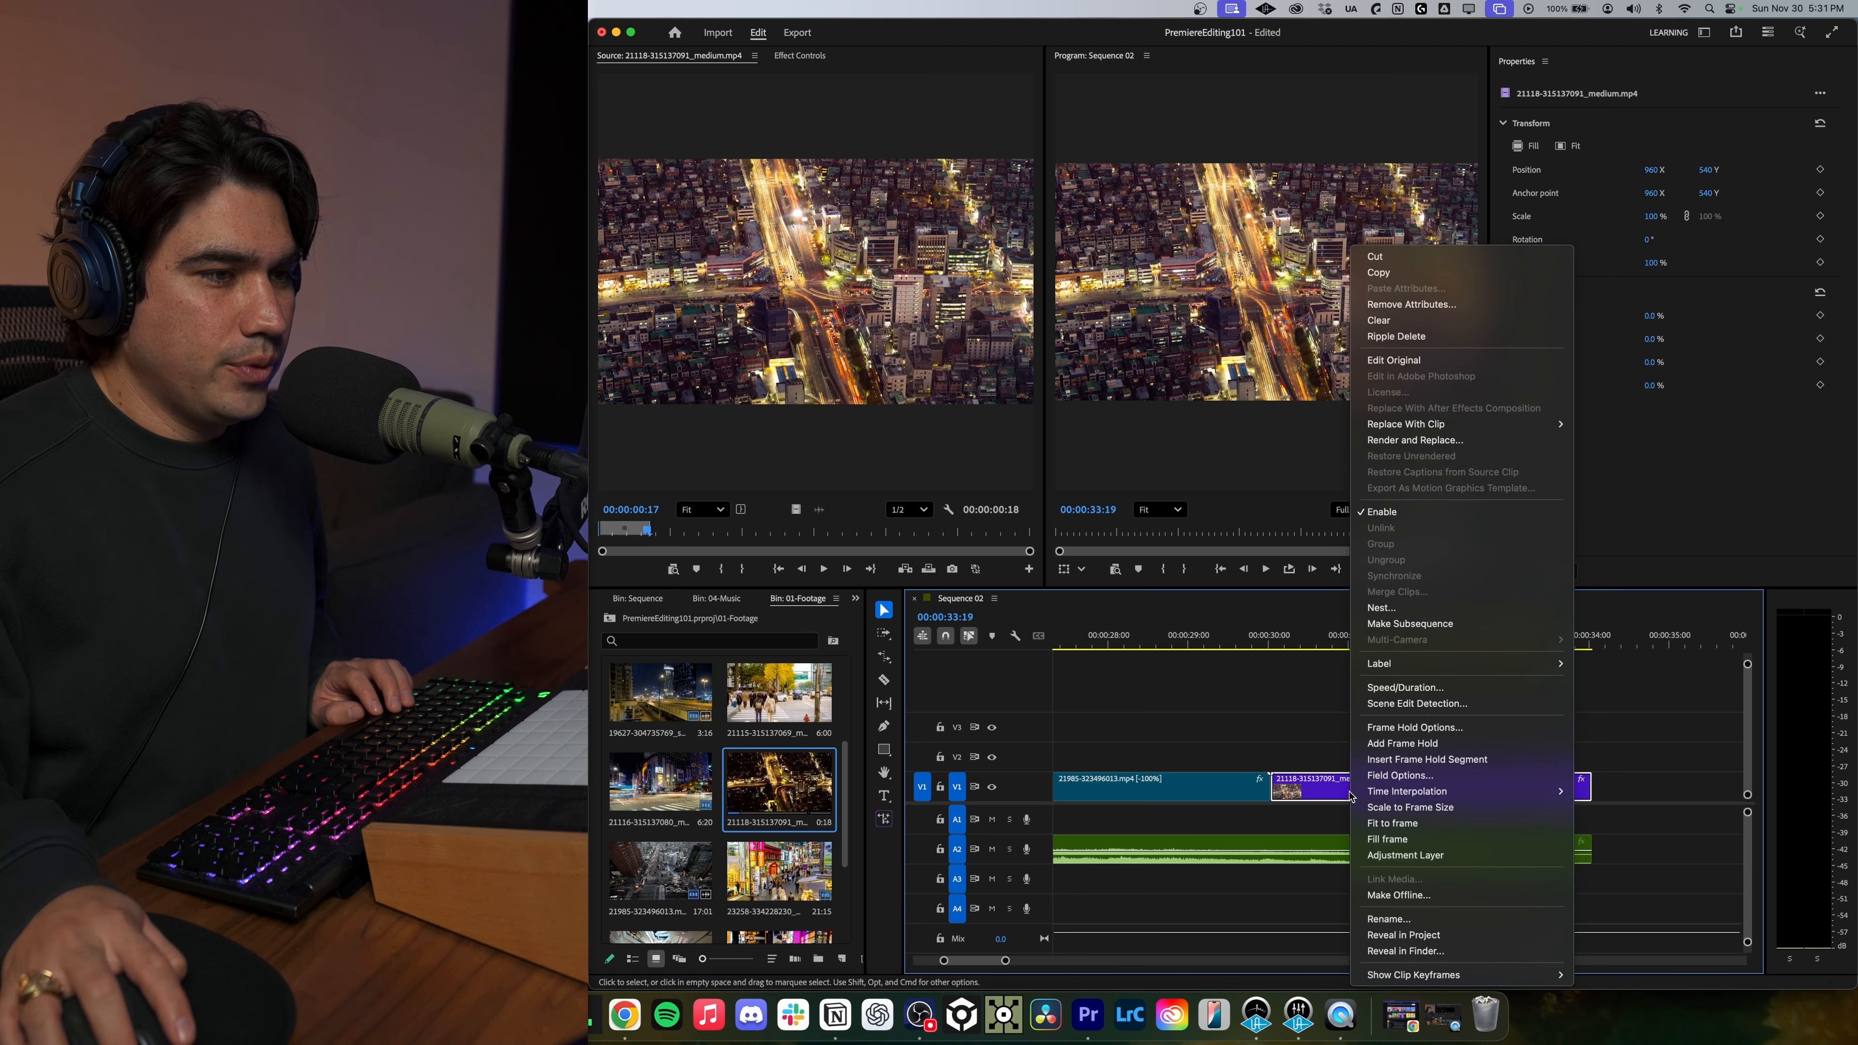
pyautogui.click(1401, 688)
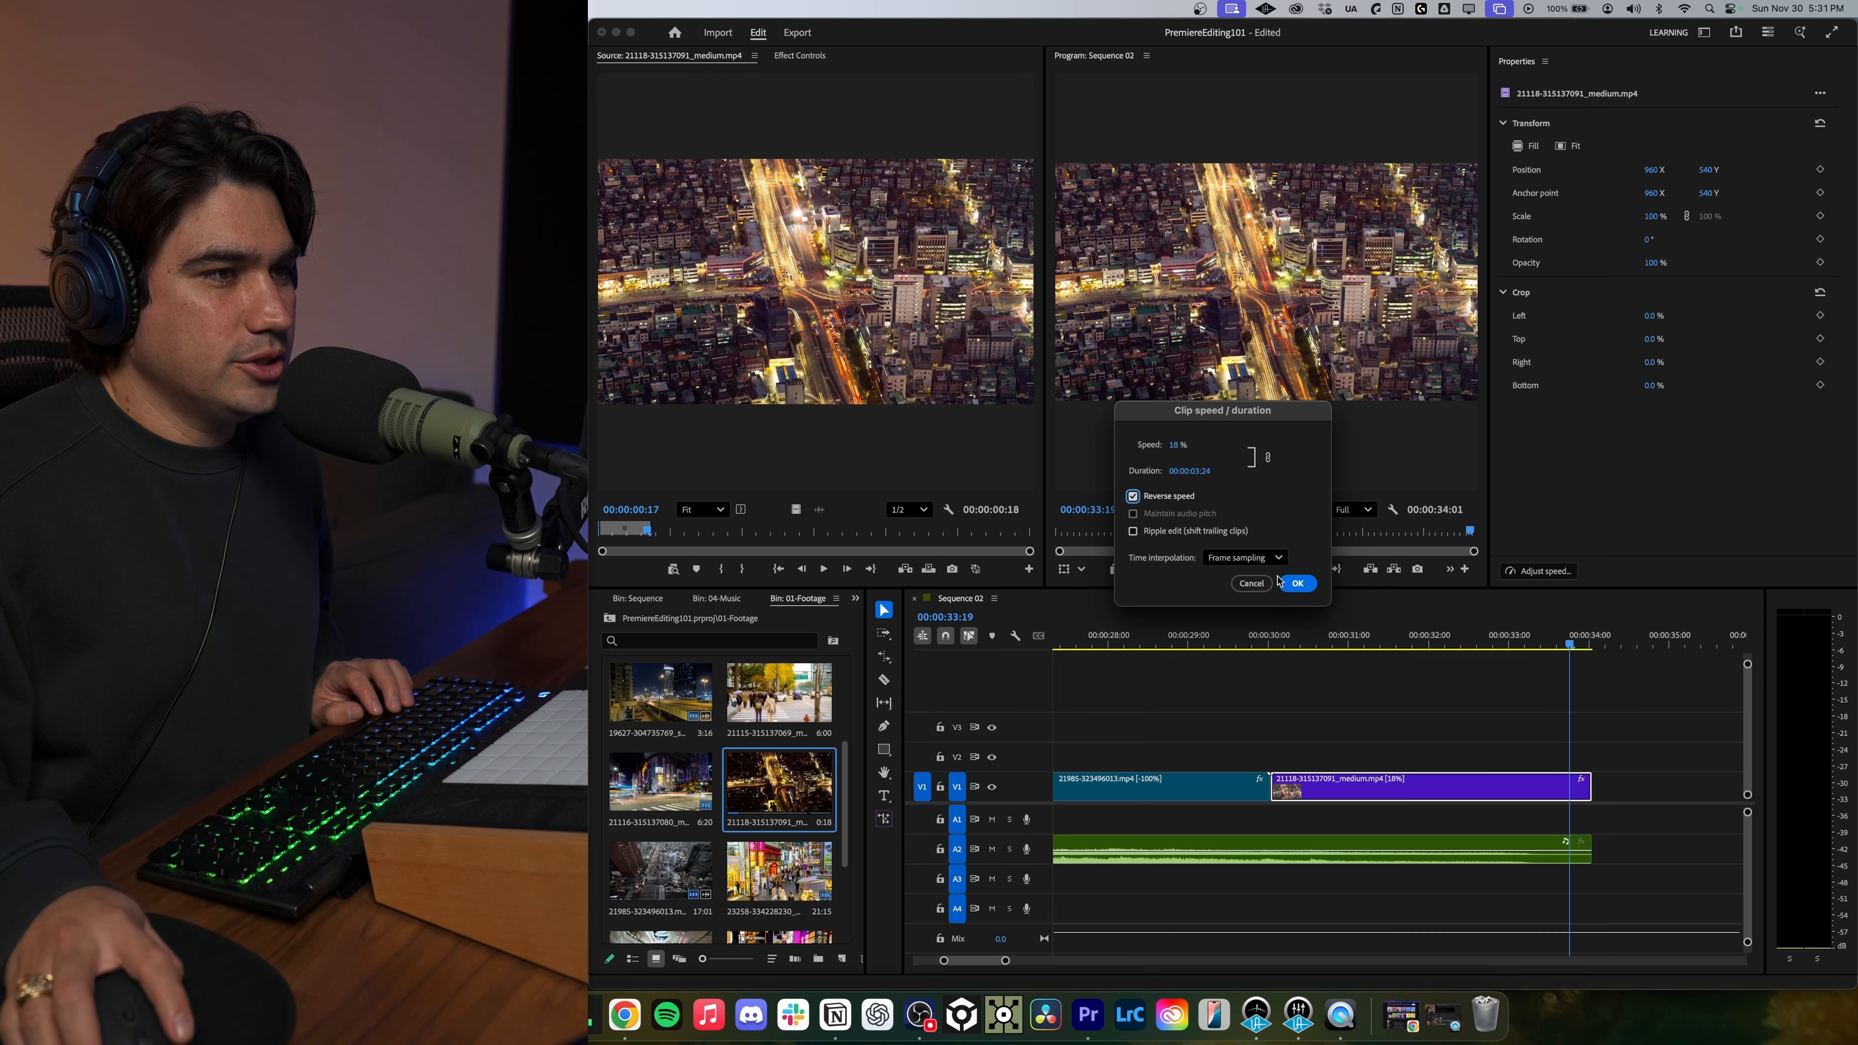
pyautogui.click(1282, 583)
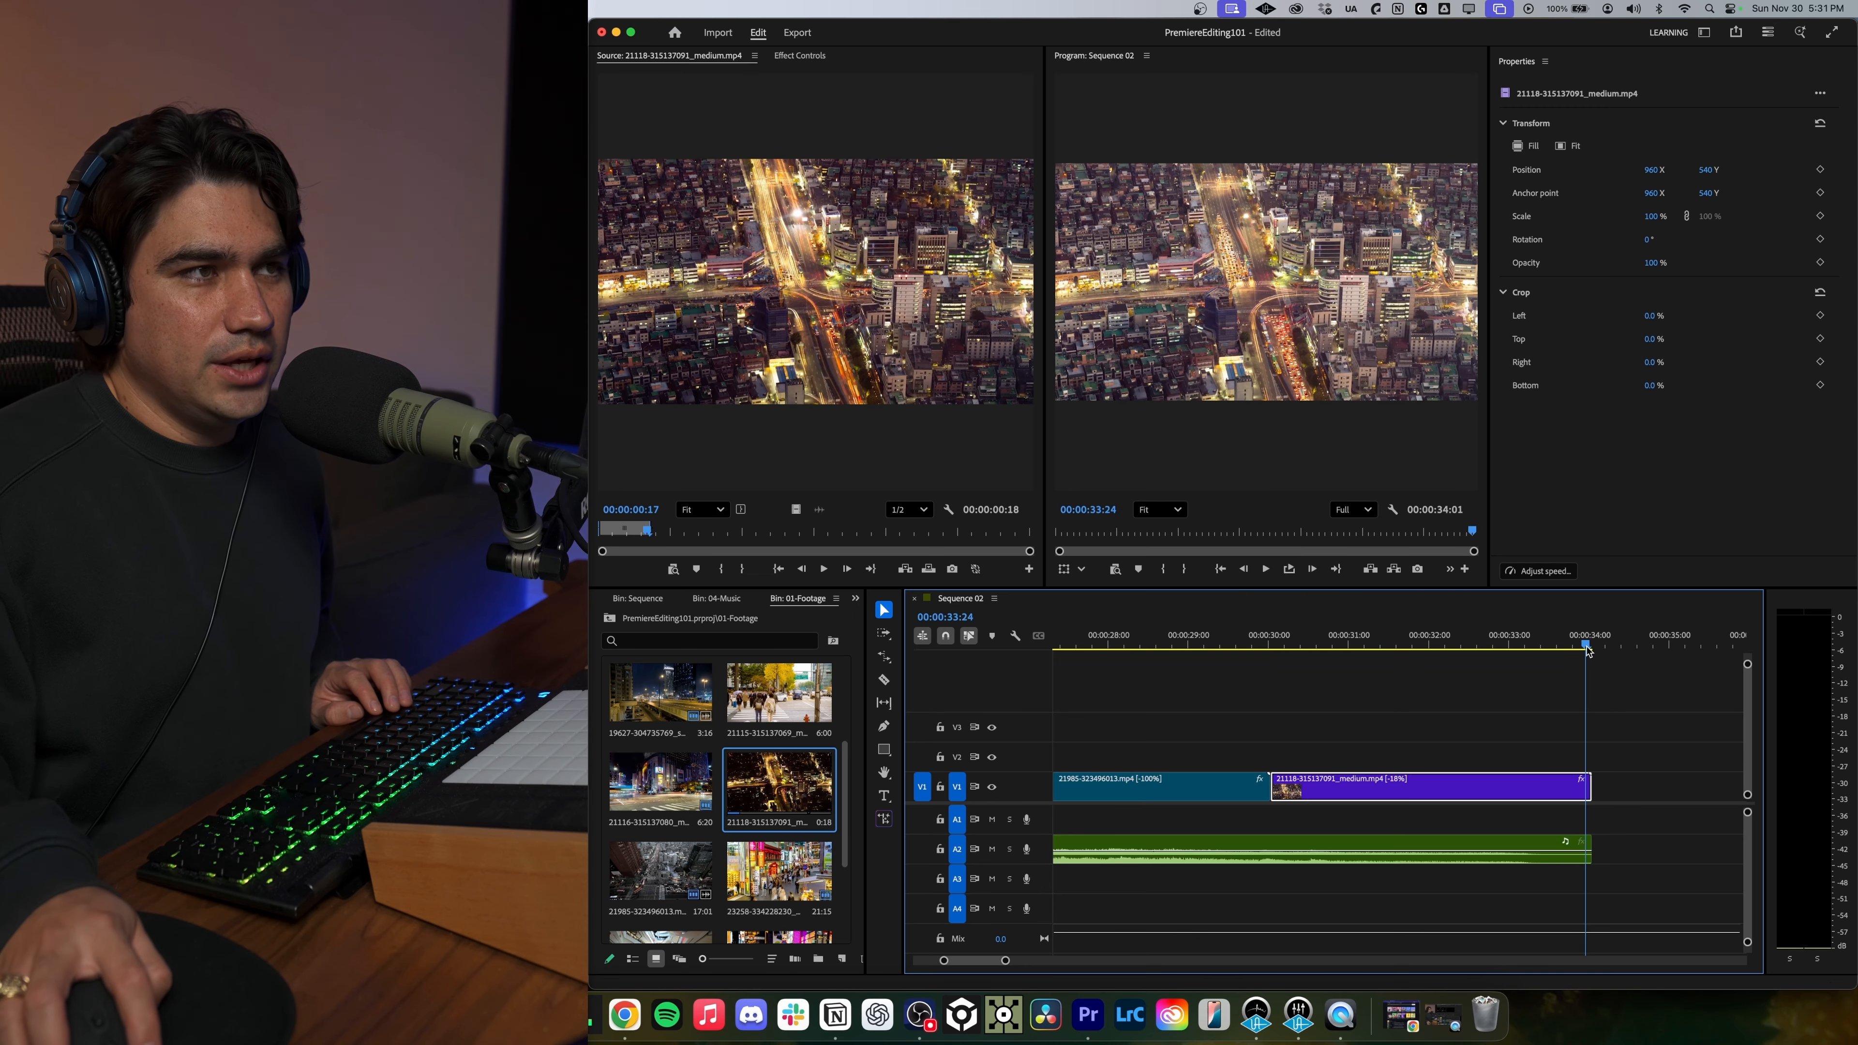
# Play the sequence from 00:00:28:16 to the end to check the reversed closing clip.
pyautogui.moveTo(1586, 647); pyautogui.dragTo(1572, 647)
pyautogui.click(1159, 629)
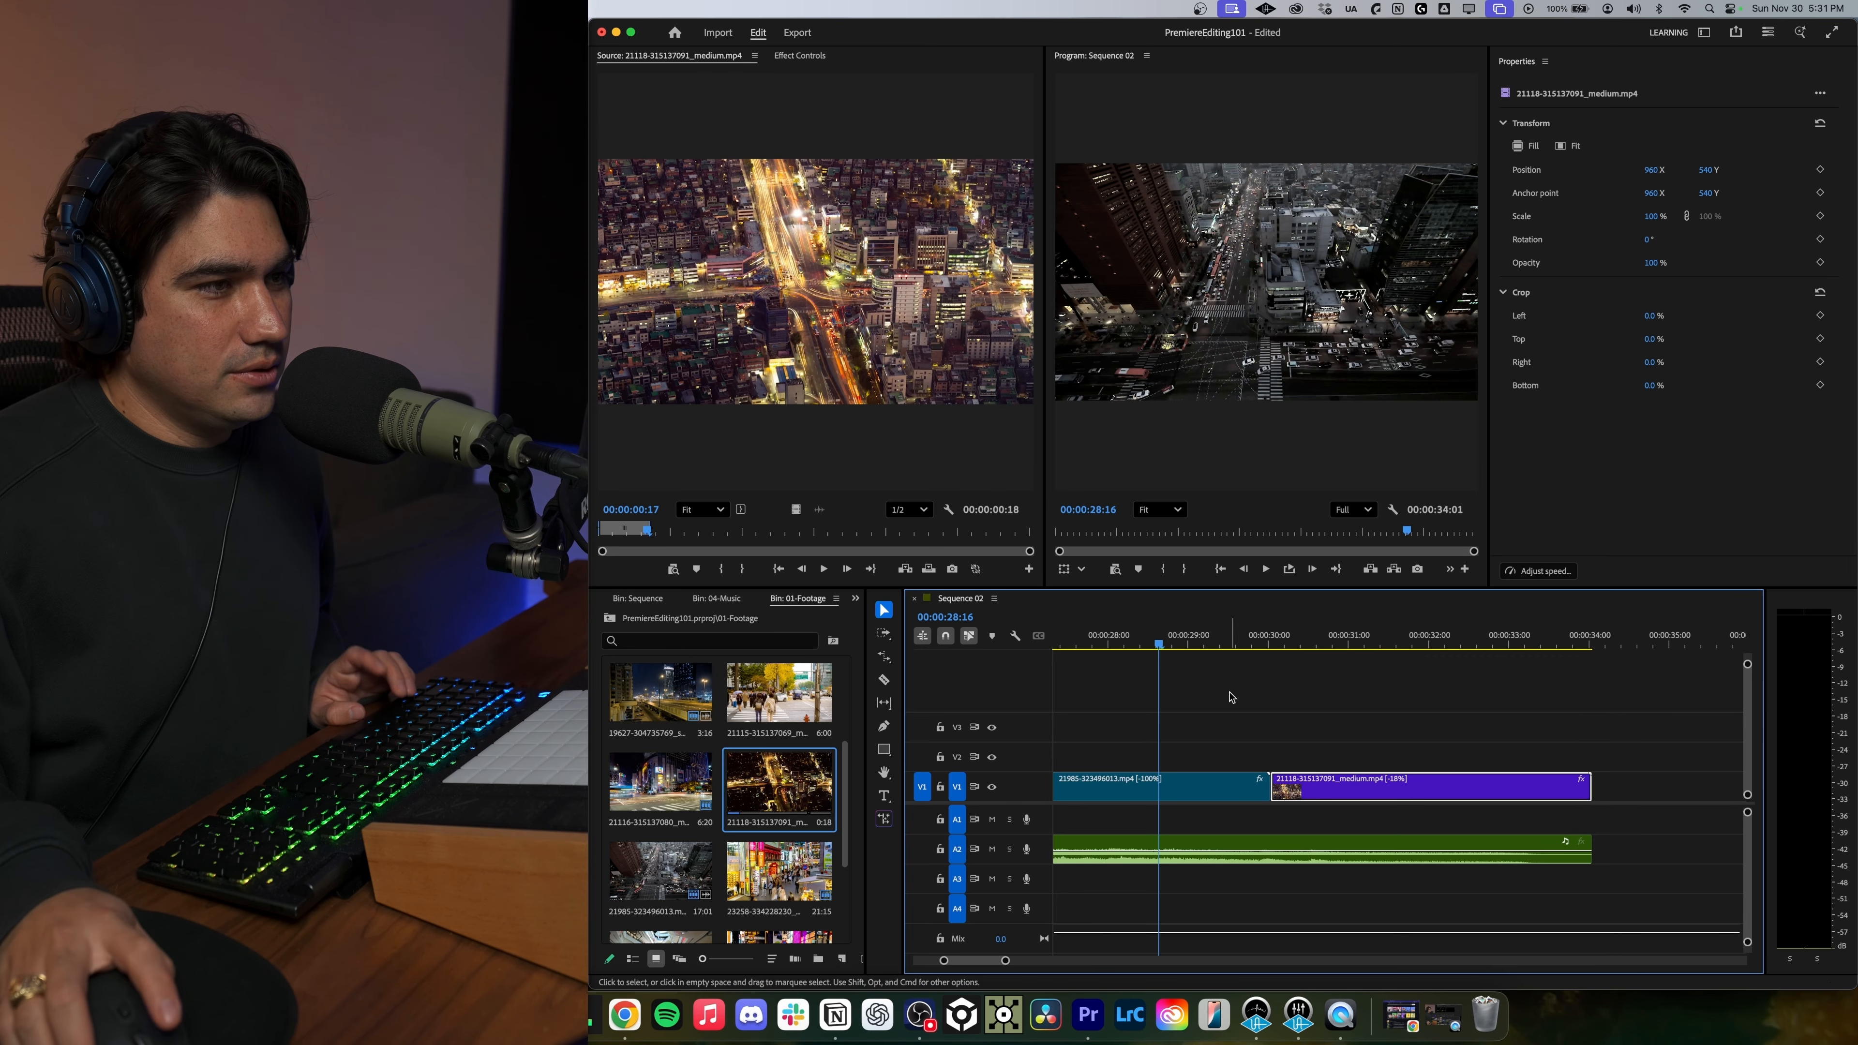
pyautogui.press('space')
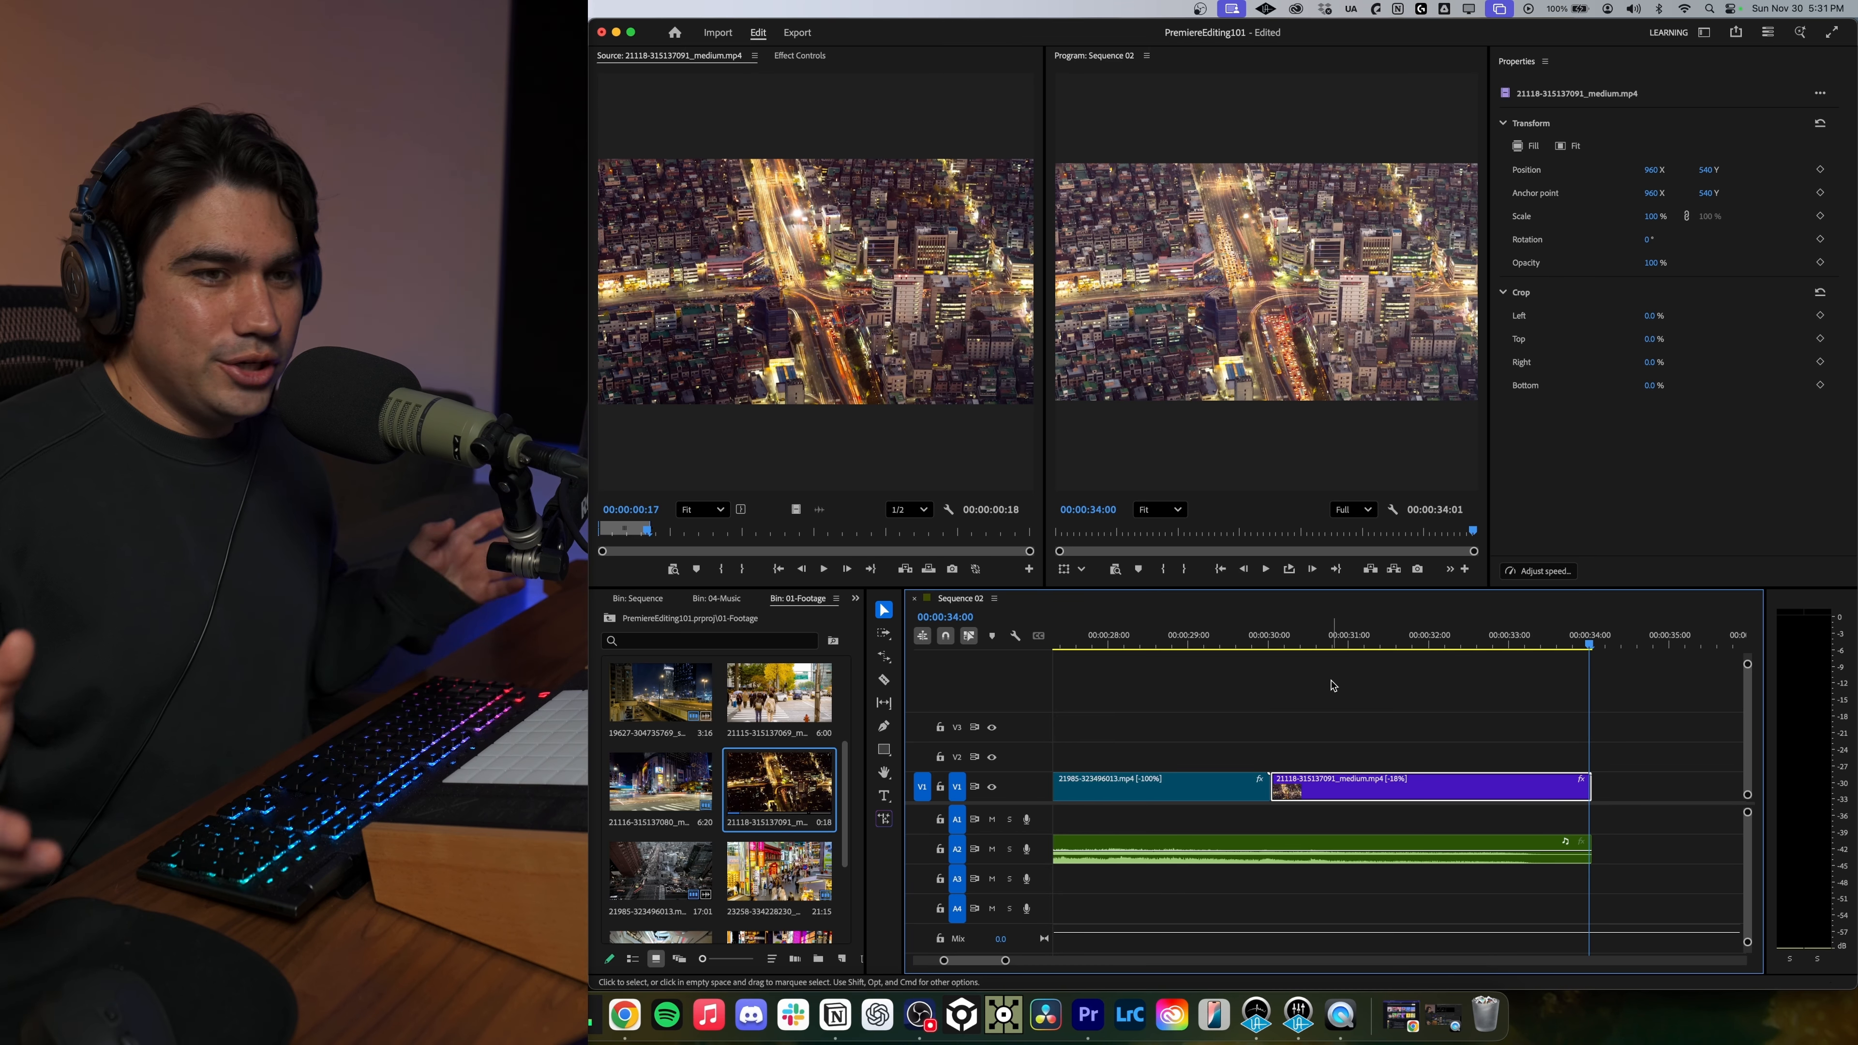
pyautogui.click(1565, 848)
pyautogui.click(1572, 778)
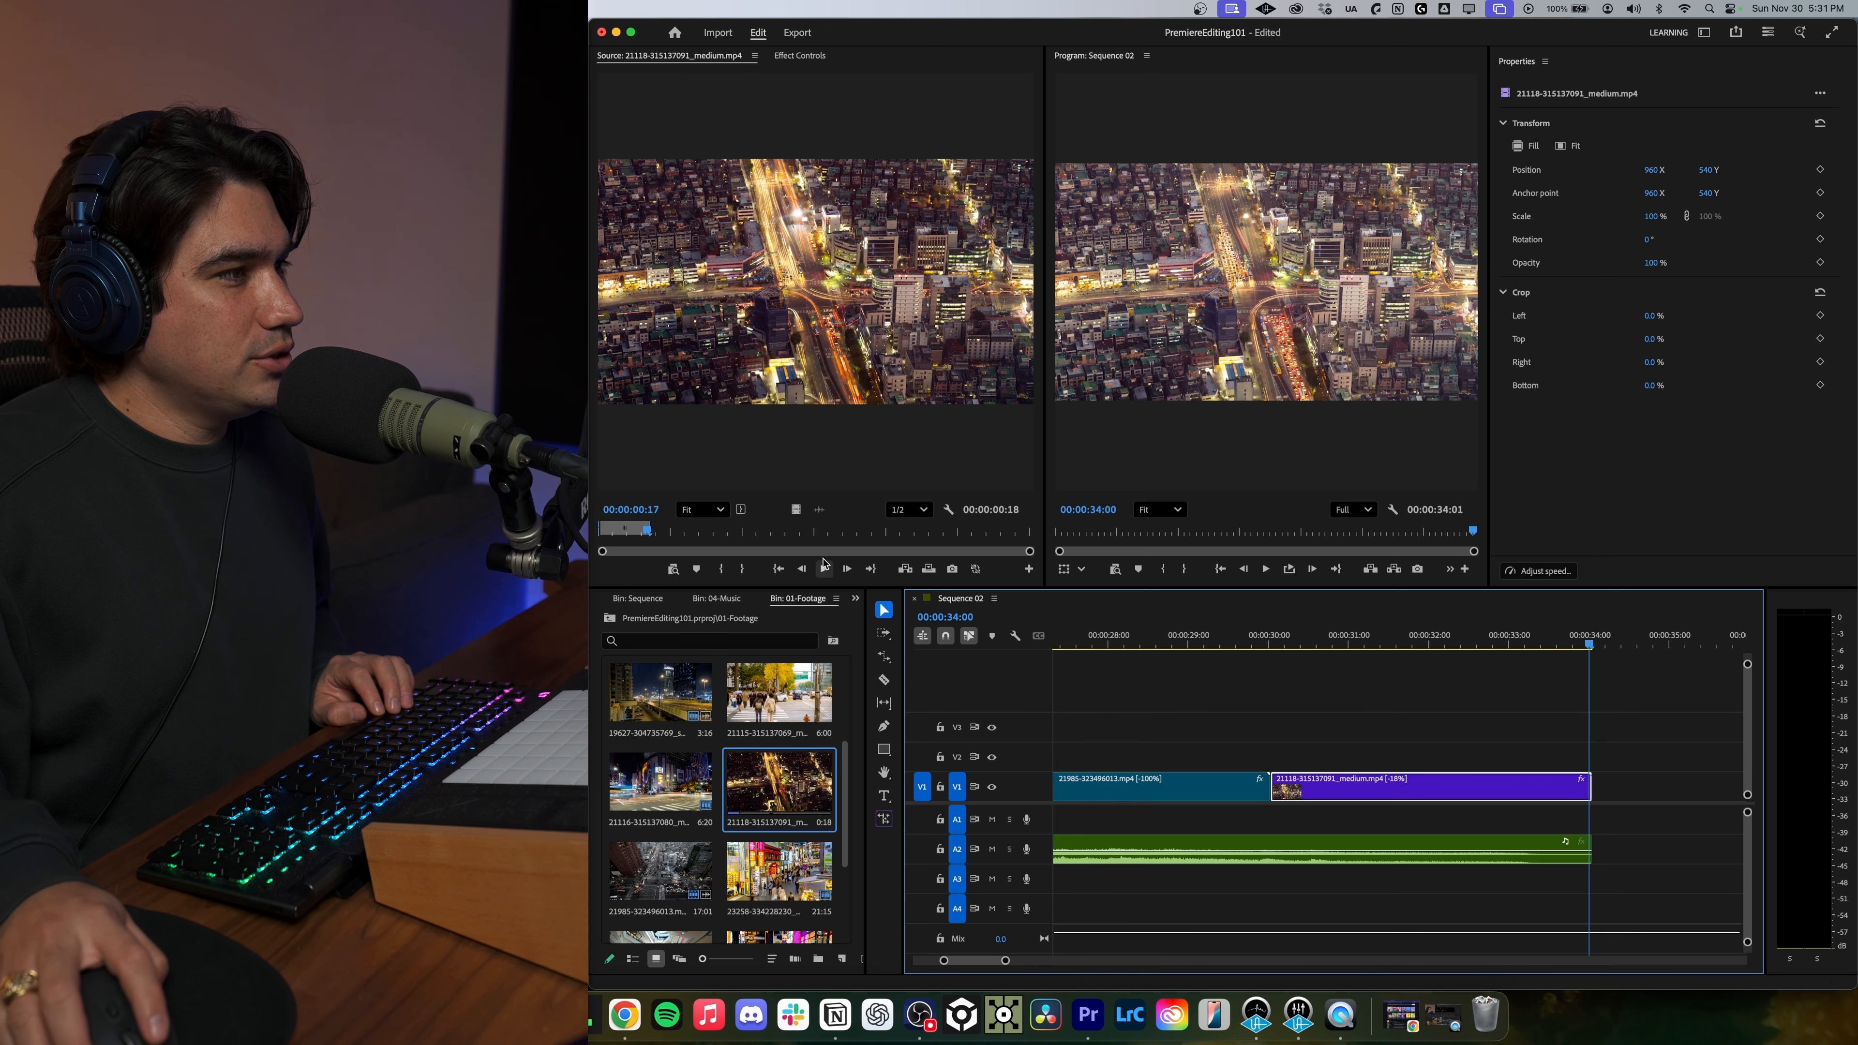
# Apply the Dip to Black video transition from the Dissolve effects to the end of the closing clip on V1.
pyautogui.click(470, 9)
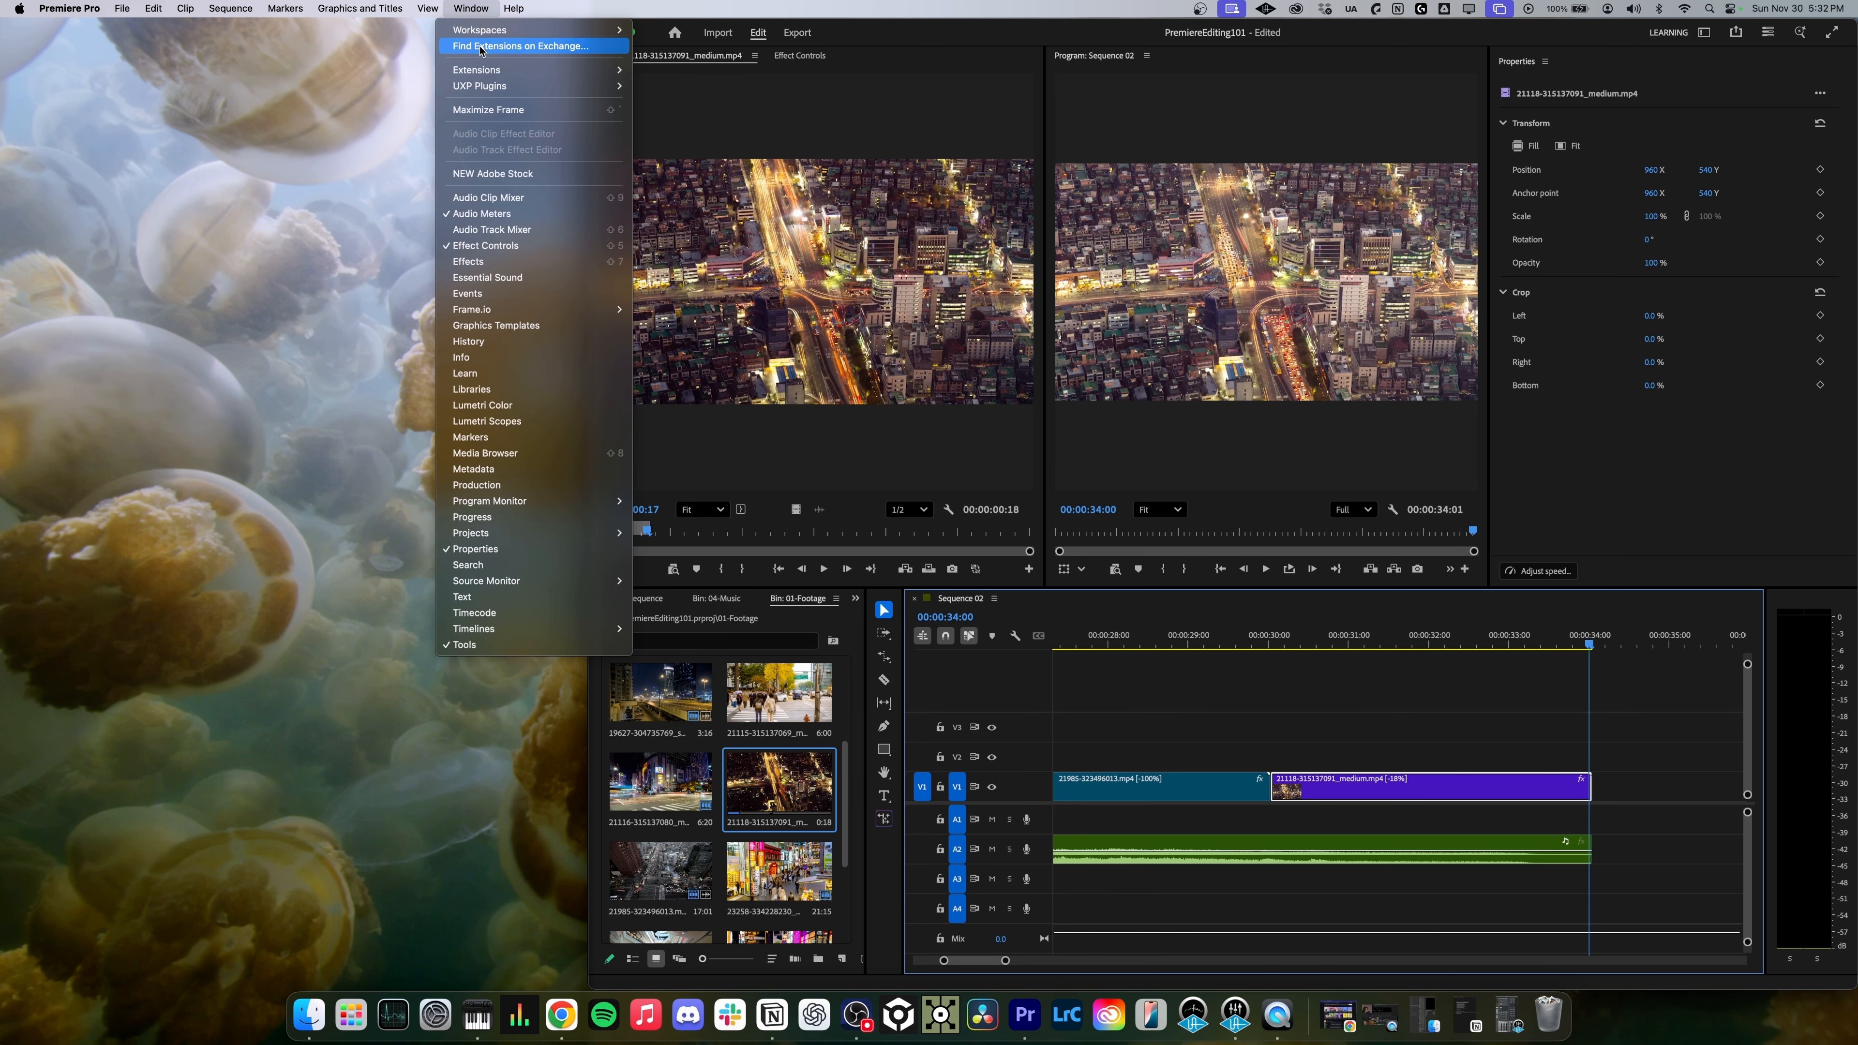
pyautogui.click(480, 265)
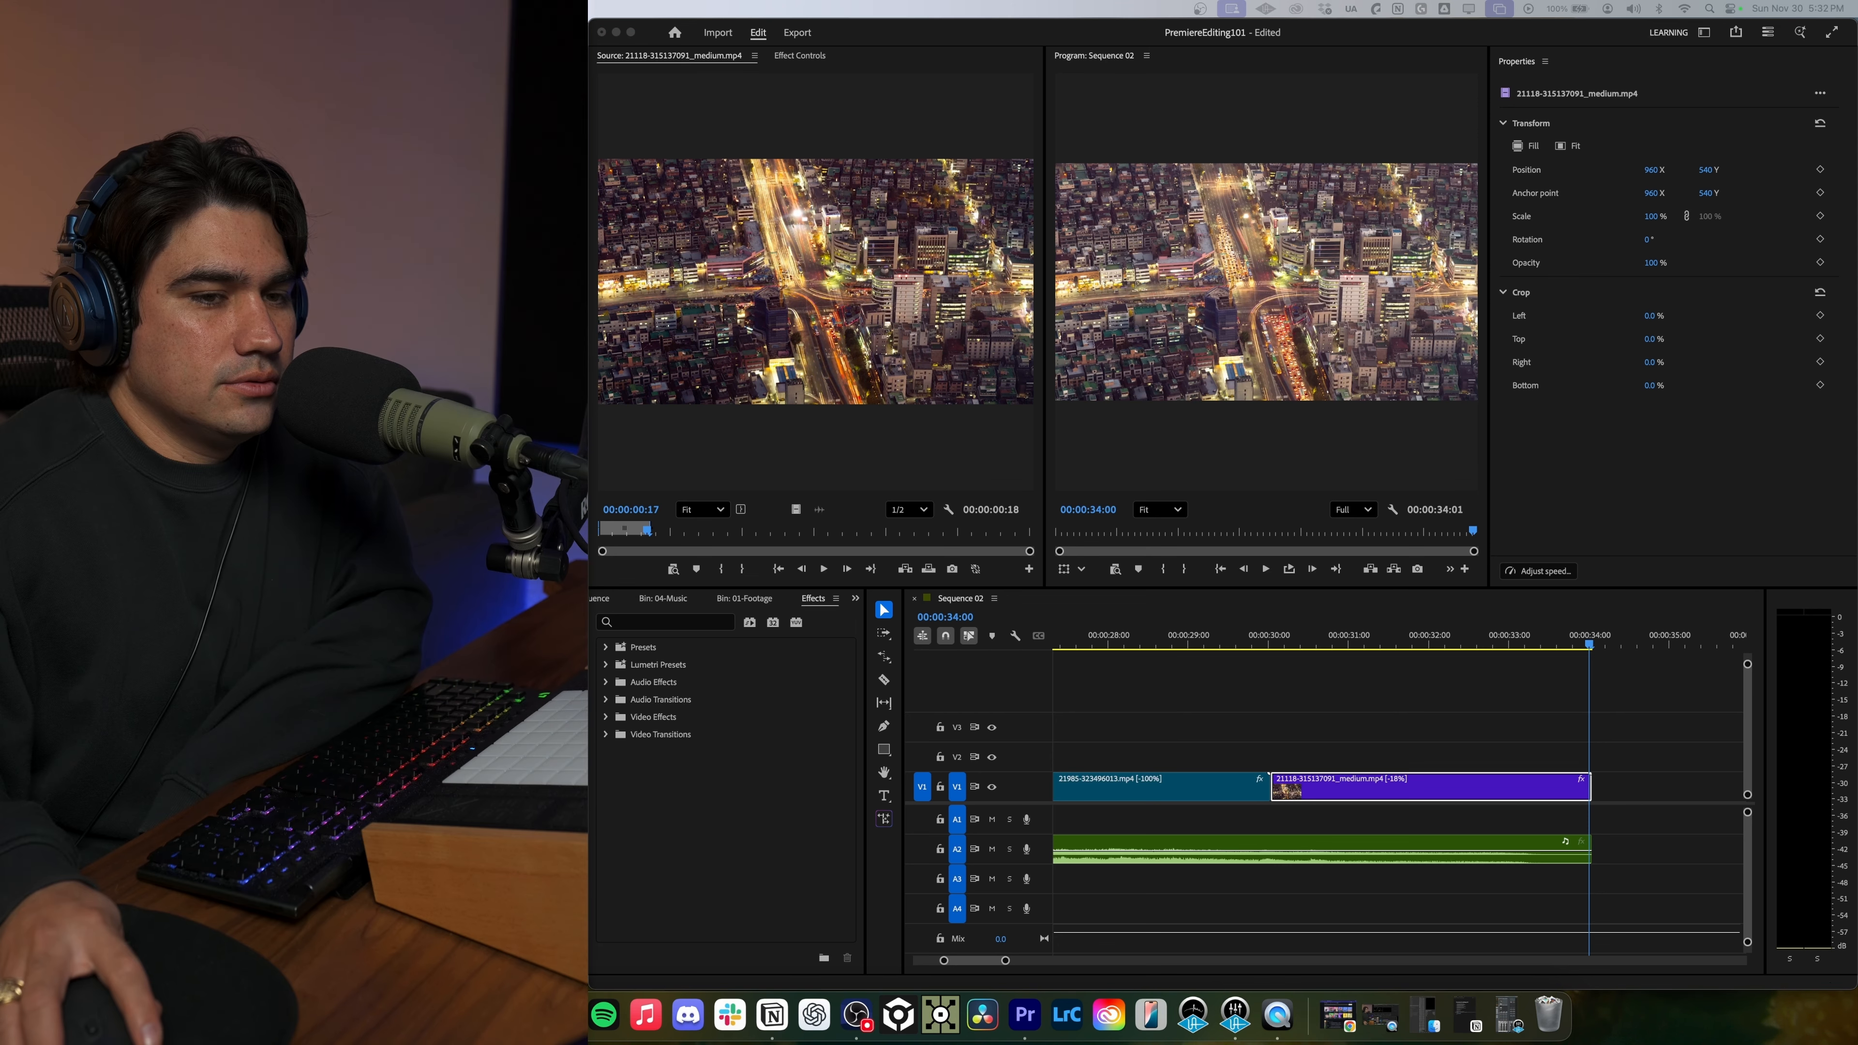
pyautogui.click(606, 734)
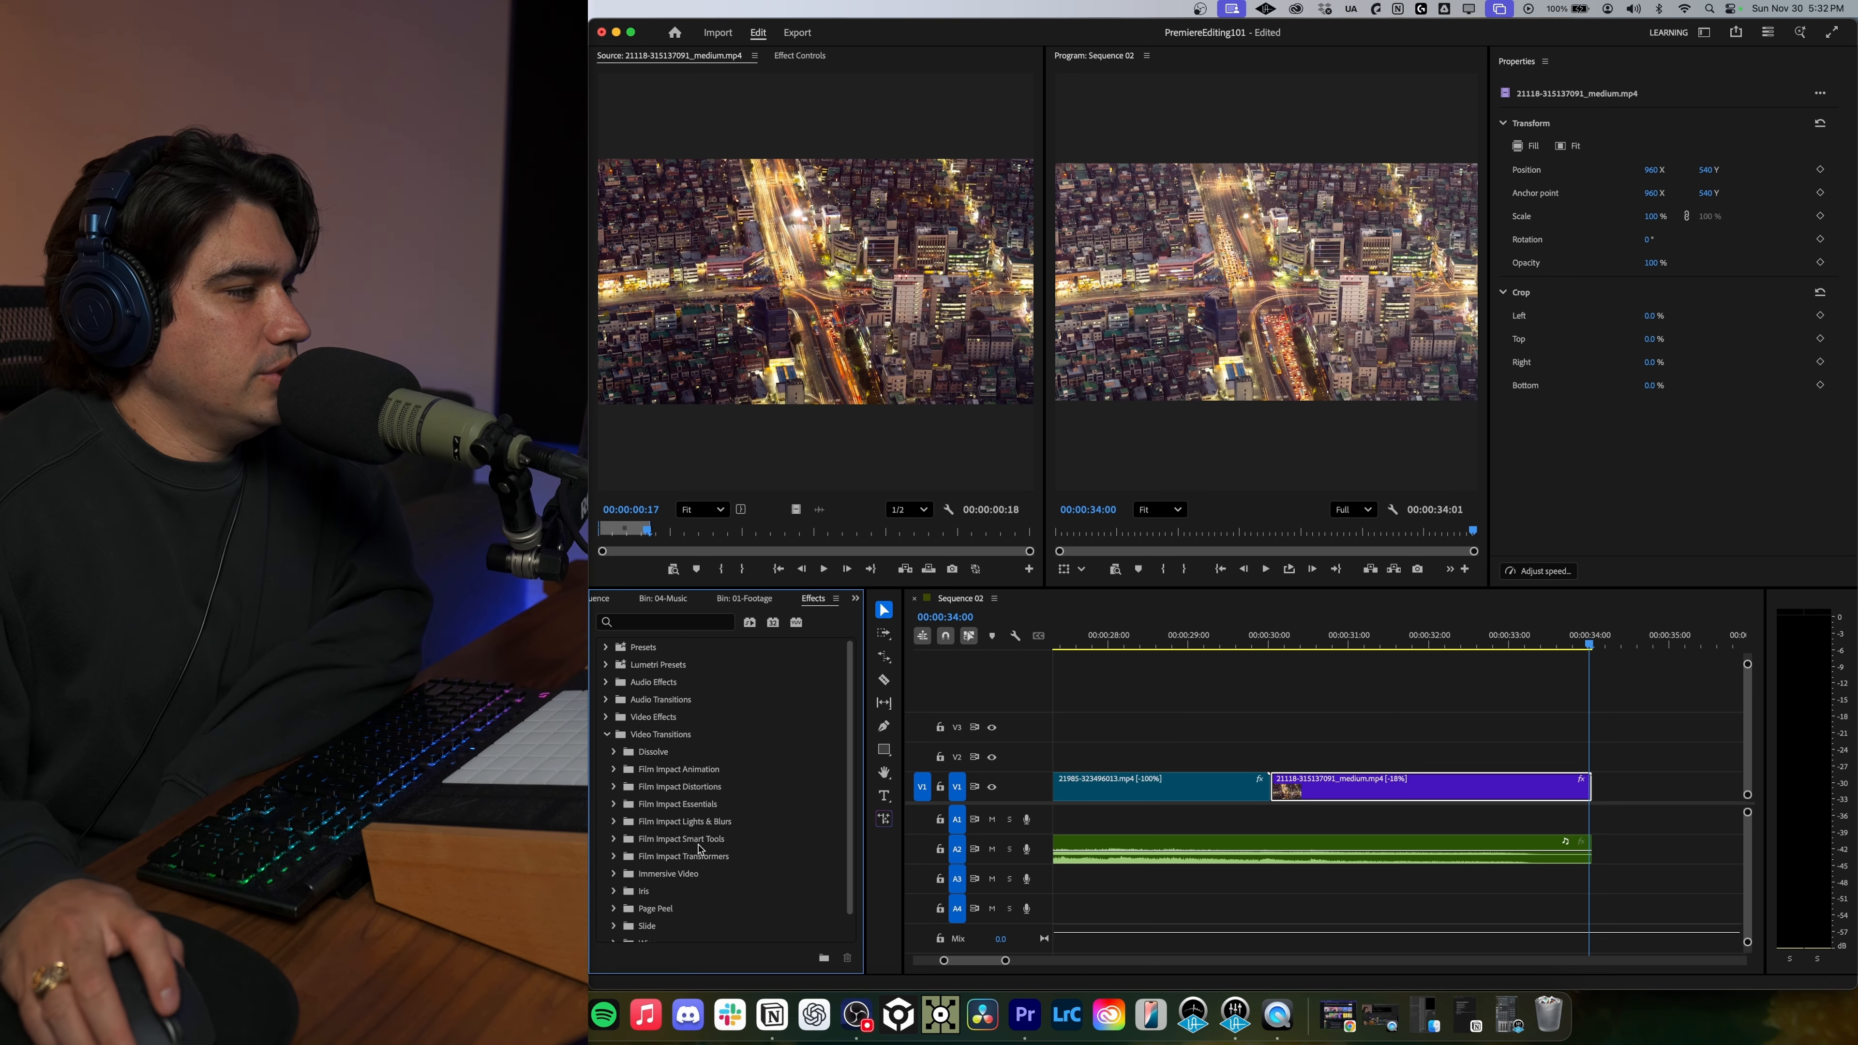
pyautogui.scroll(-1, 697, 887)
pyautogui.click(614, 725)
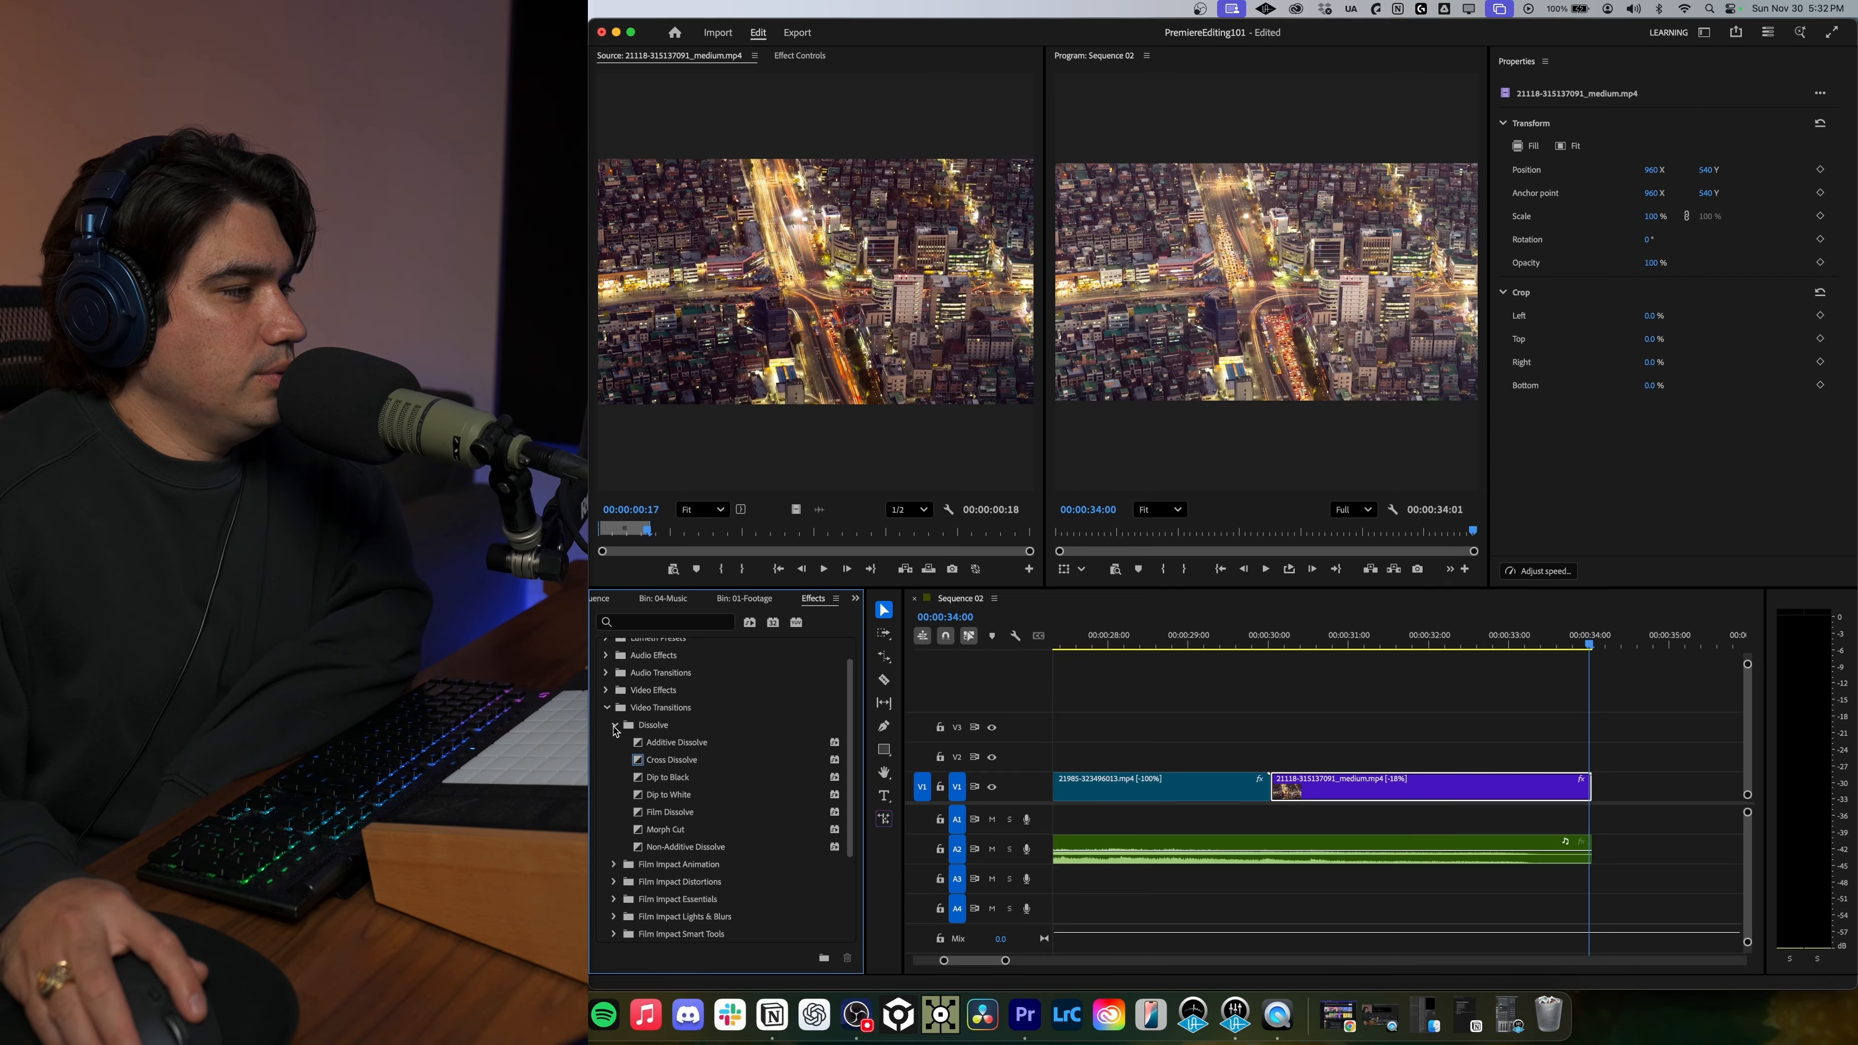
pyautogui.click(662, 780)
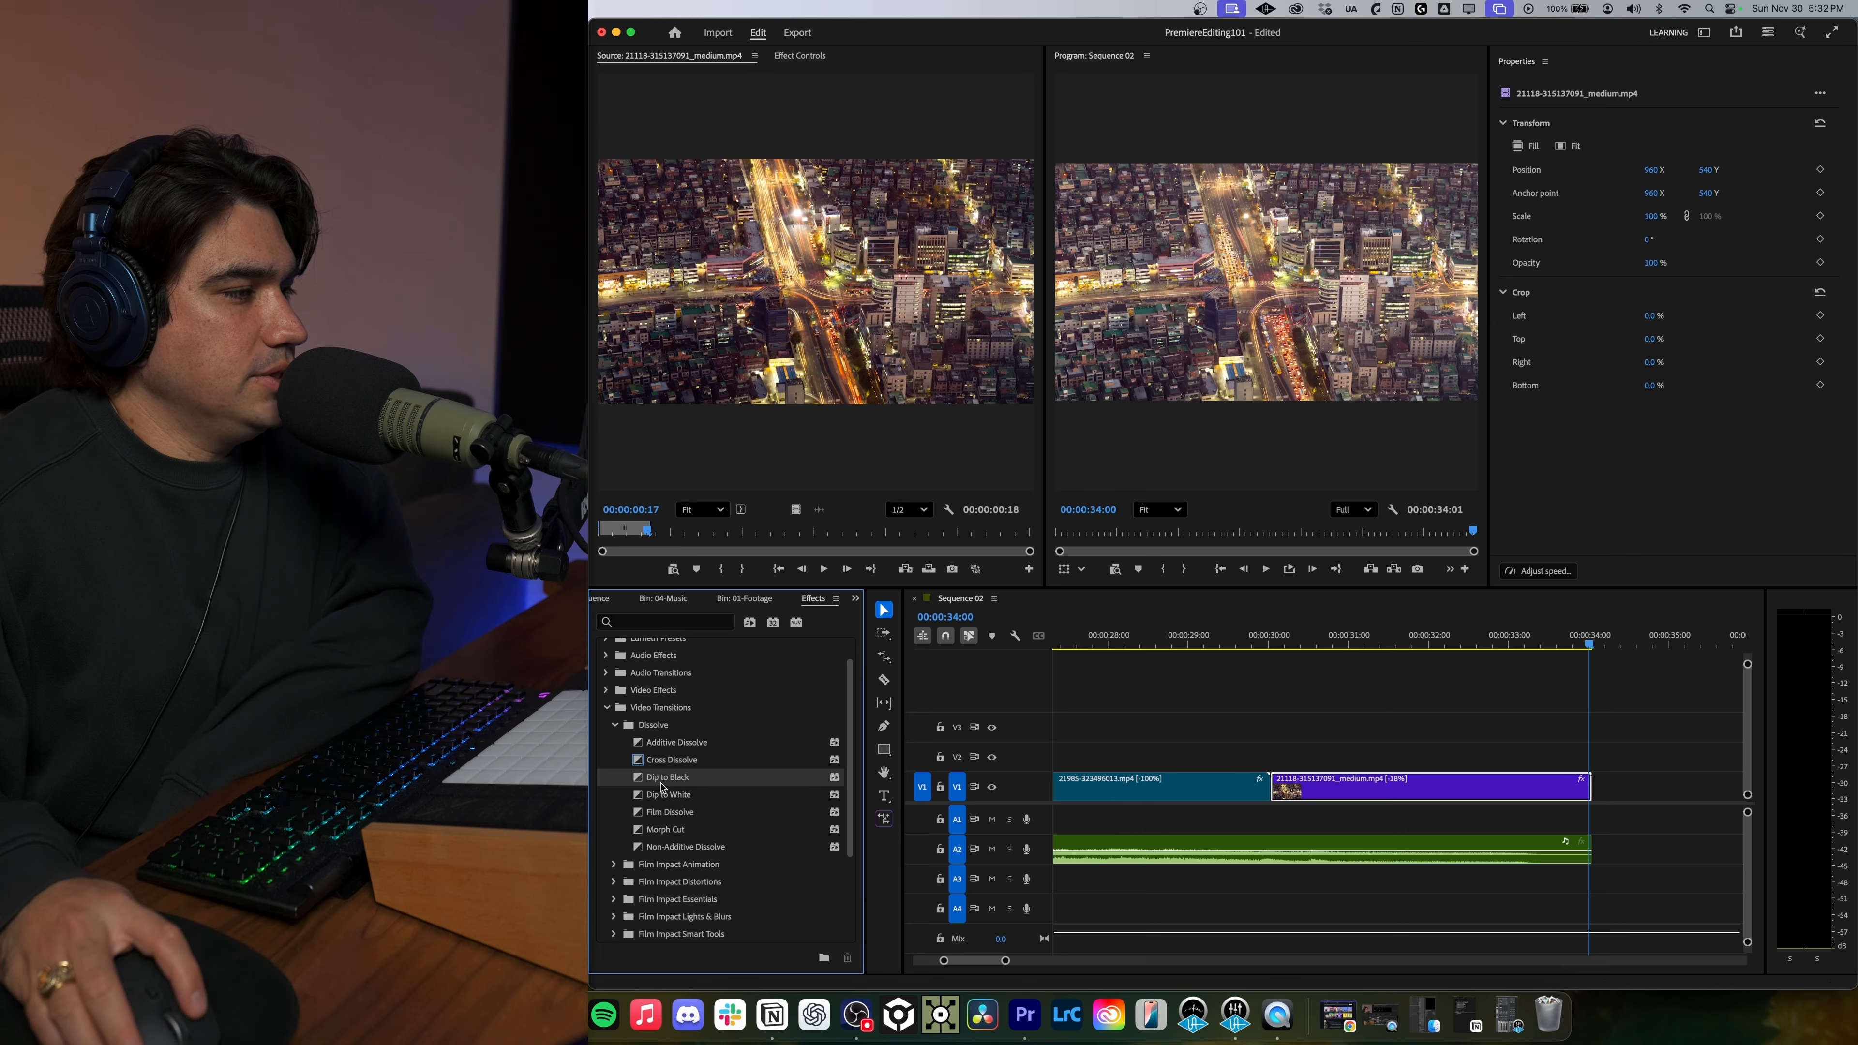
pyautogui.moveTo(1186, 797); pyautogui.dragTo(718, 787)
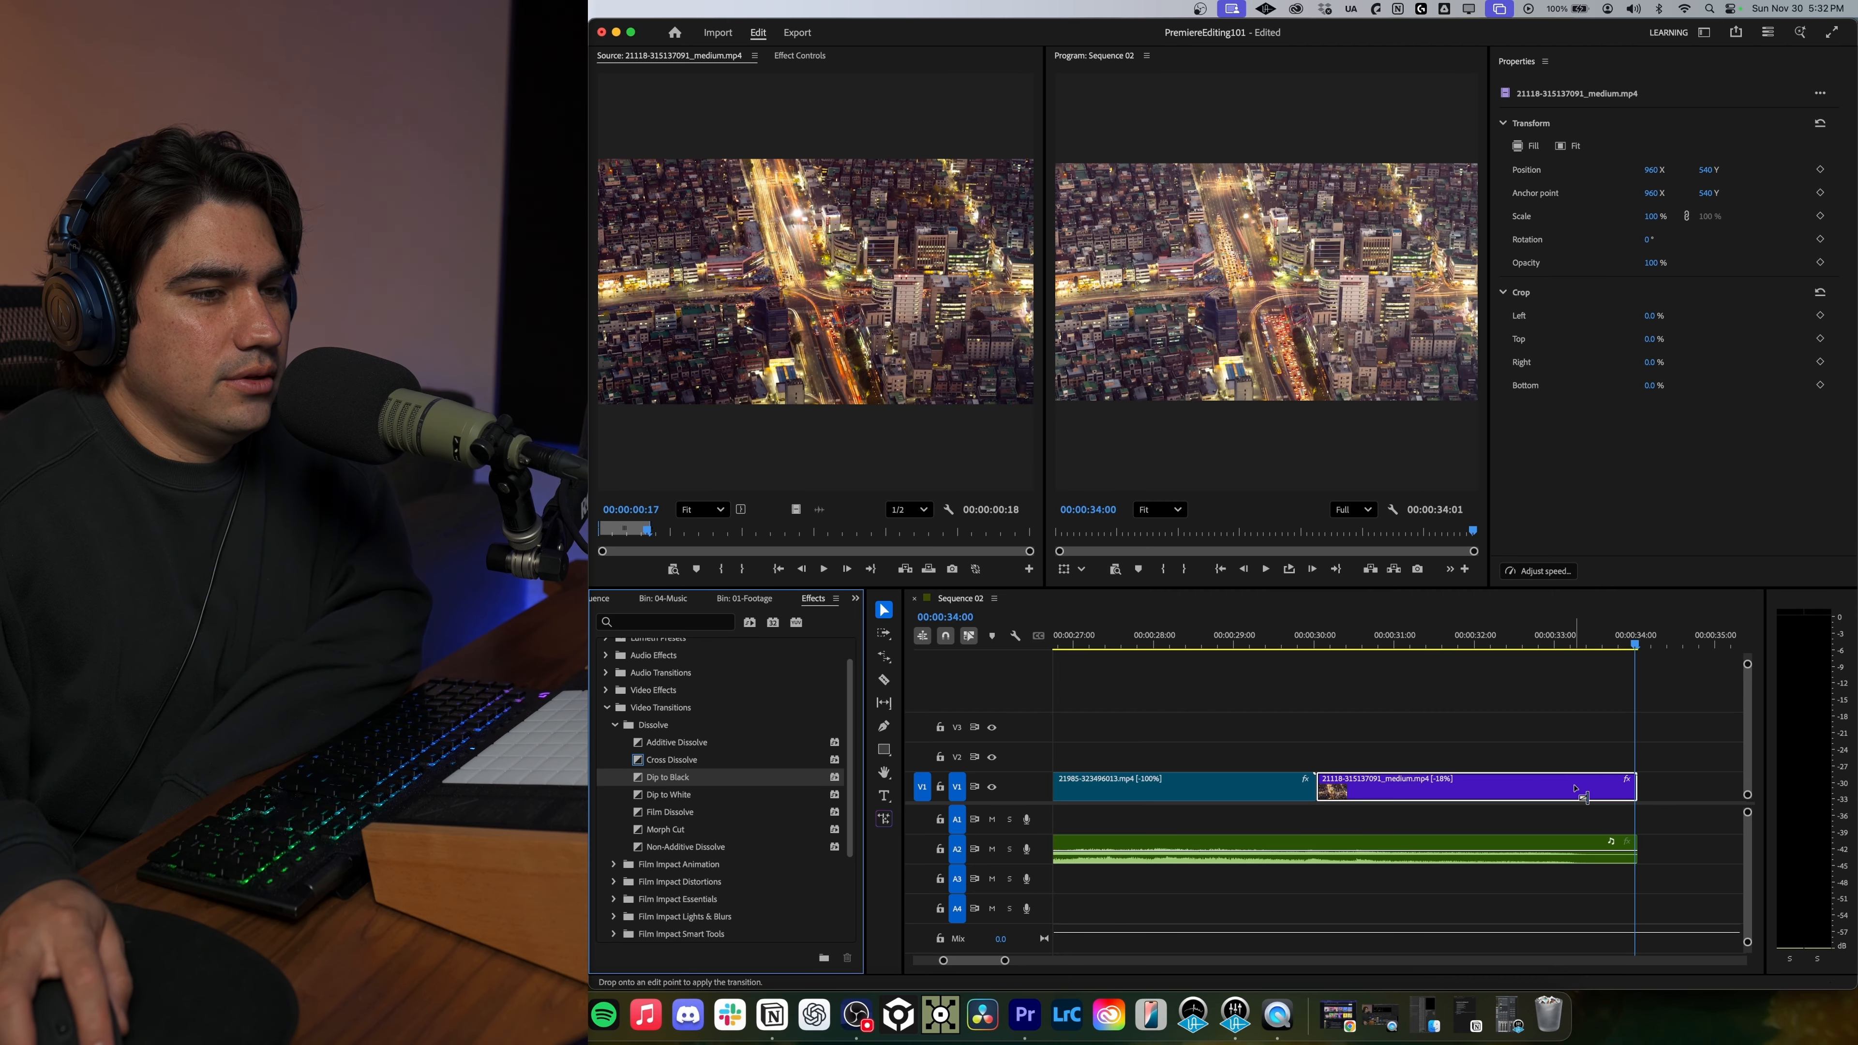
pyautogui.moveTo(1638, 797); pyautogui.dragTo(1635, 793)
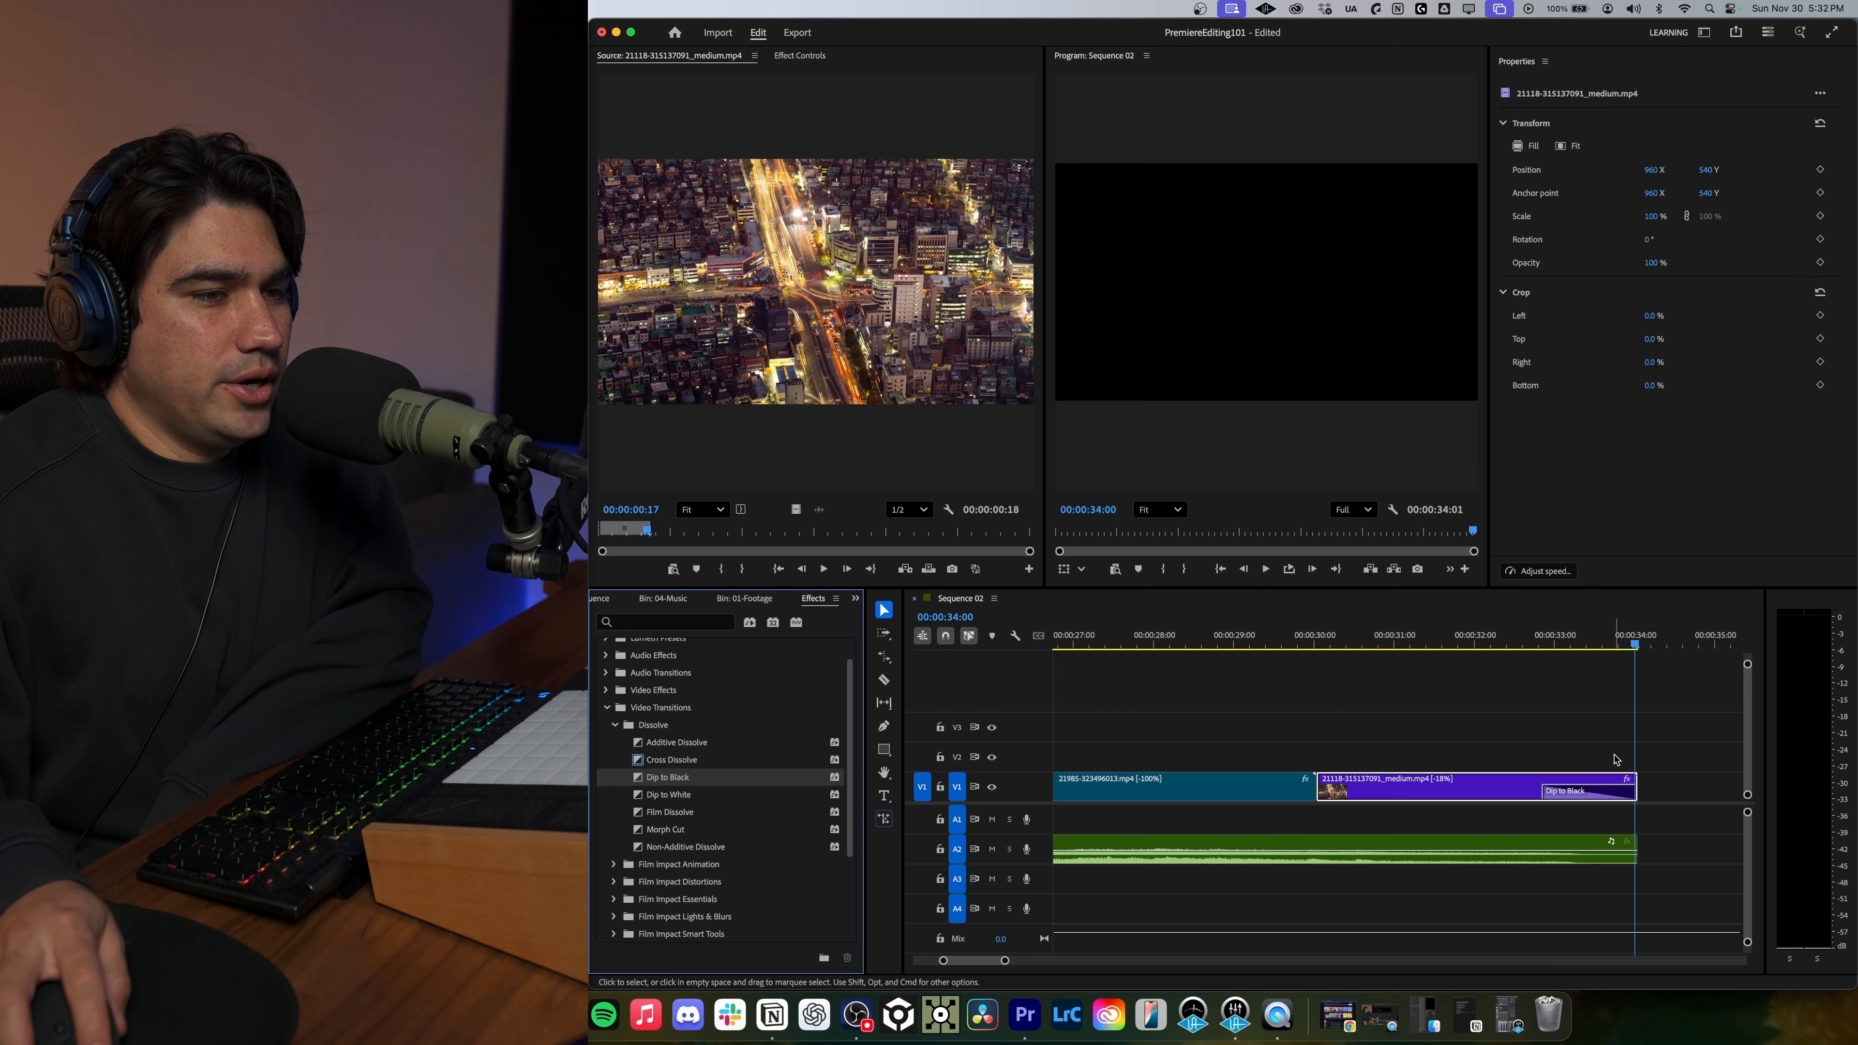
# Play the closing clip, restarting from 00:00:29:23, and stop at 00:00:31:17 to judge where the fade should begin.
pyautogui.click(1536, 645)
pyautogui.click(1495, 645)
pyautogui.press('space')
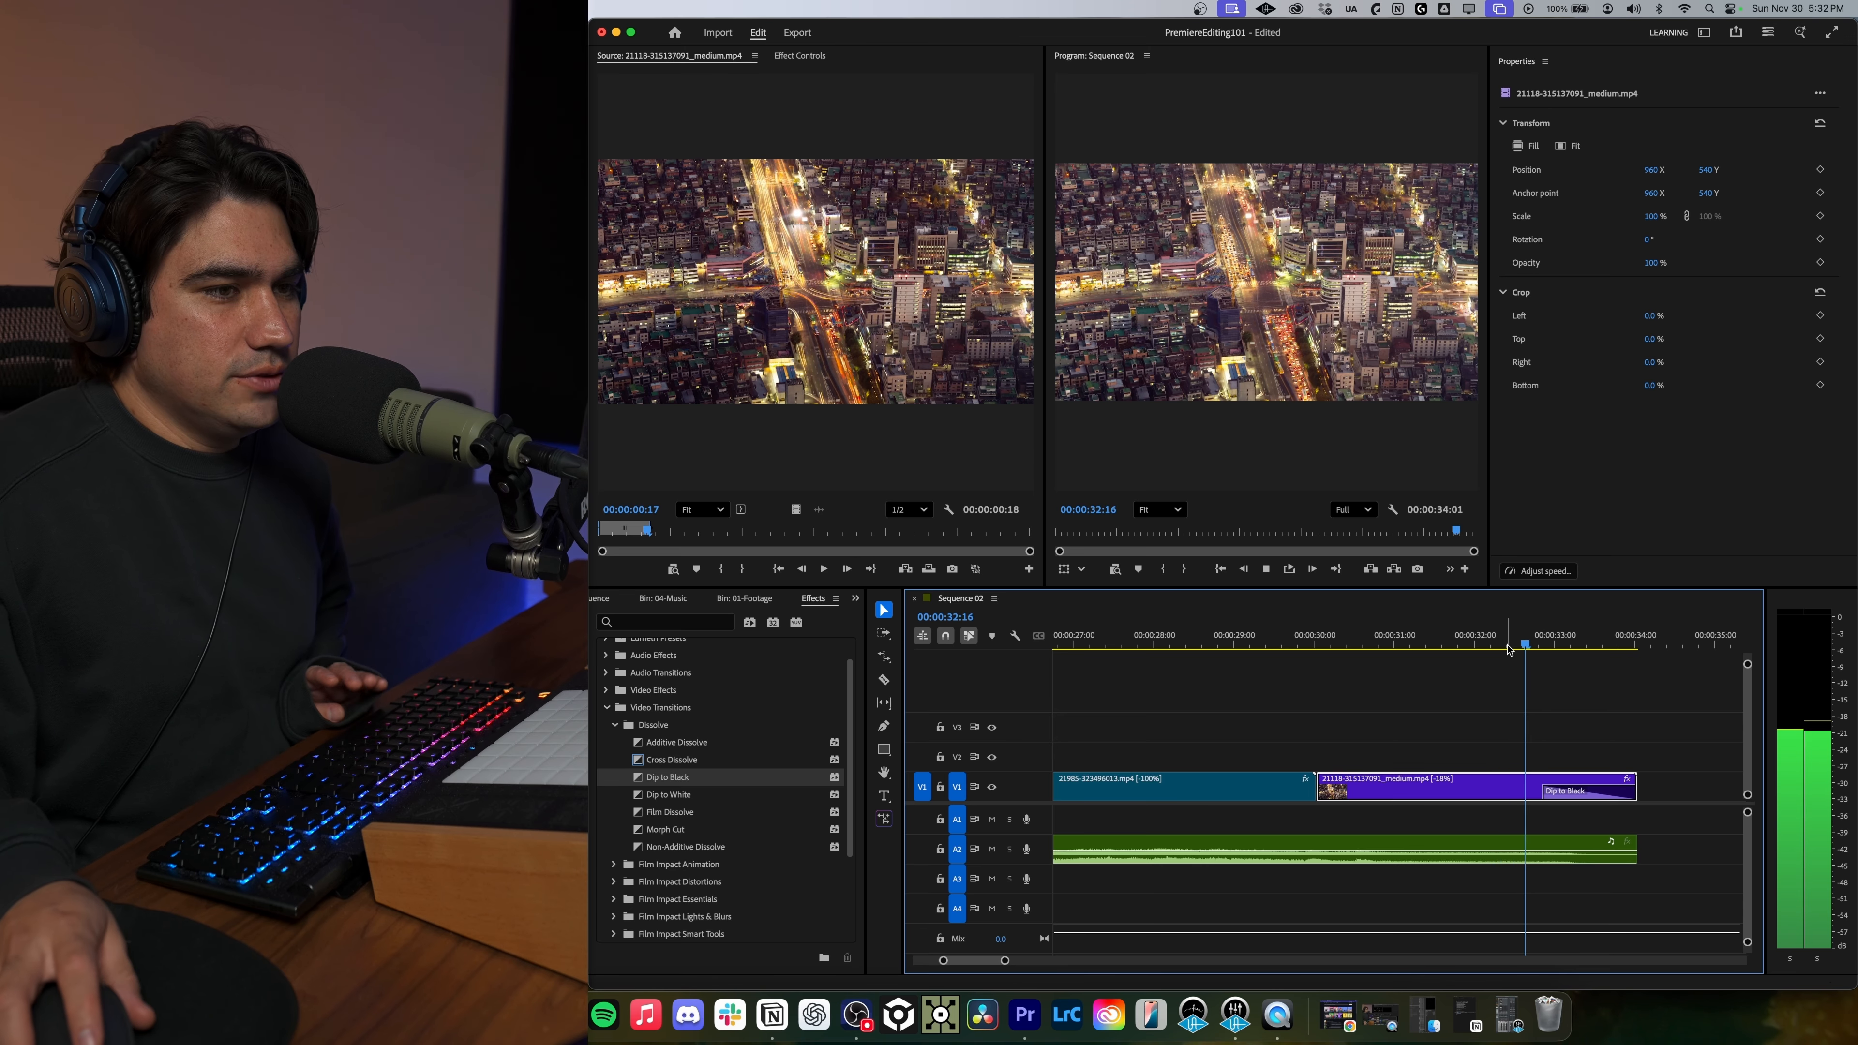
pyautogui.press('space')
pyautogui.click(1415, 669)
pyautogui.click(1308, 645)
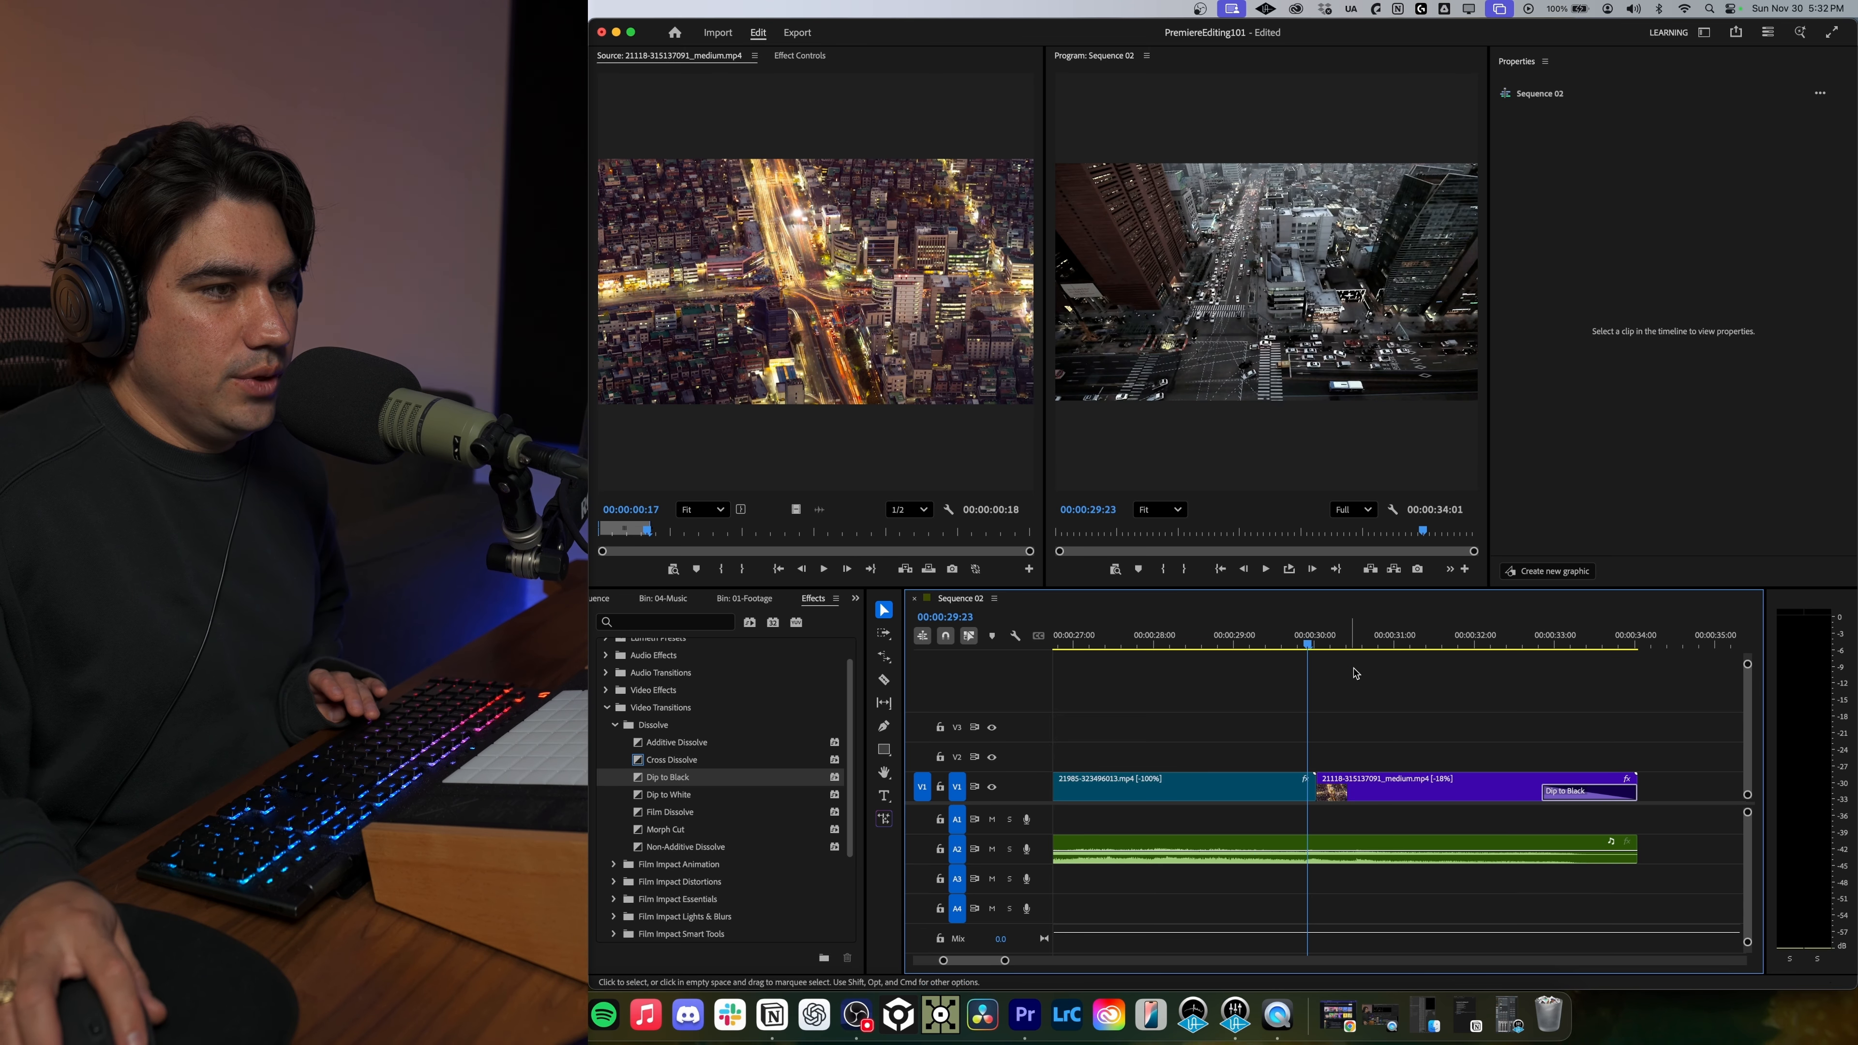
pyautogui.press('space')
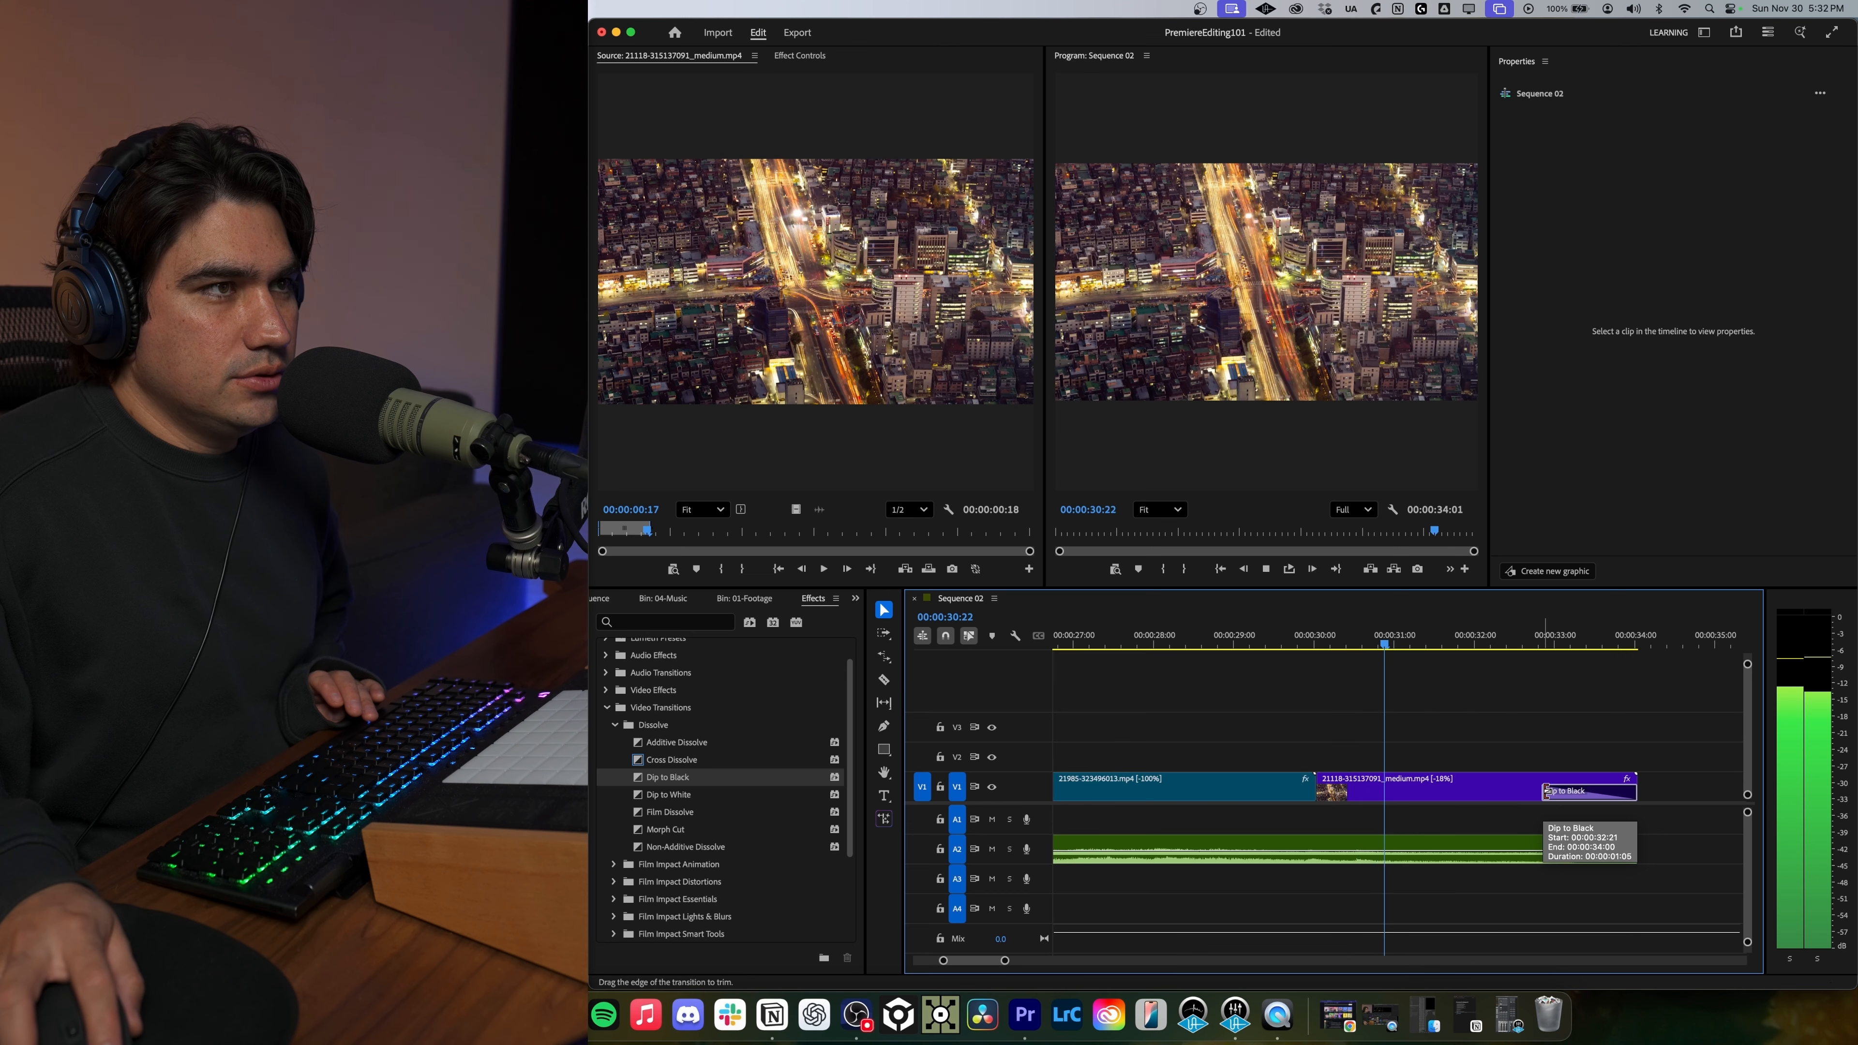
pyautogui.press('space')
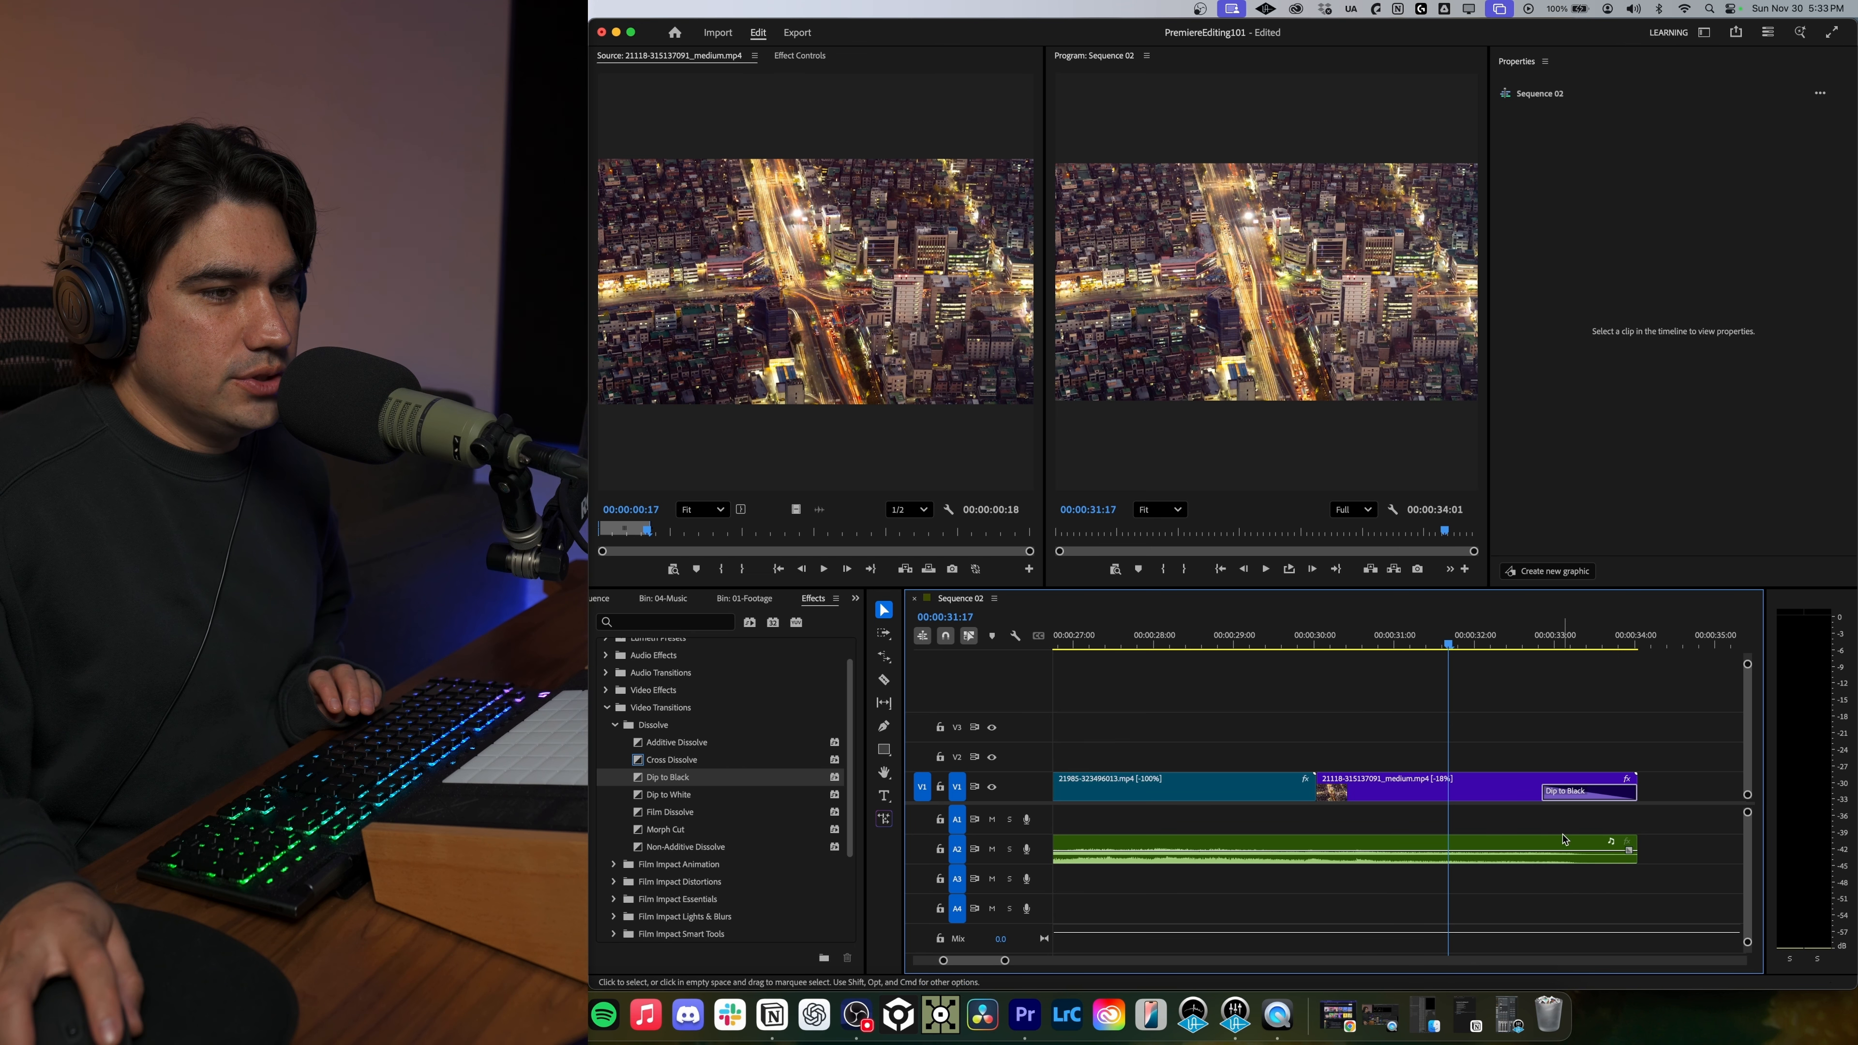
# Lengthen the Dip to Black transition so it starts at about 00:00:32:02, playing the ending back between trims.
pyautogui.moveTo(1544, 791); pyautogui.dragTo(1451, 791)
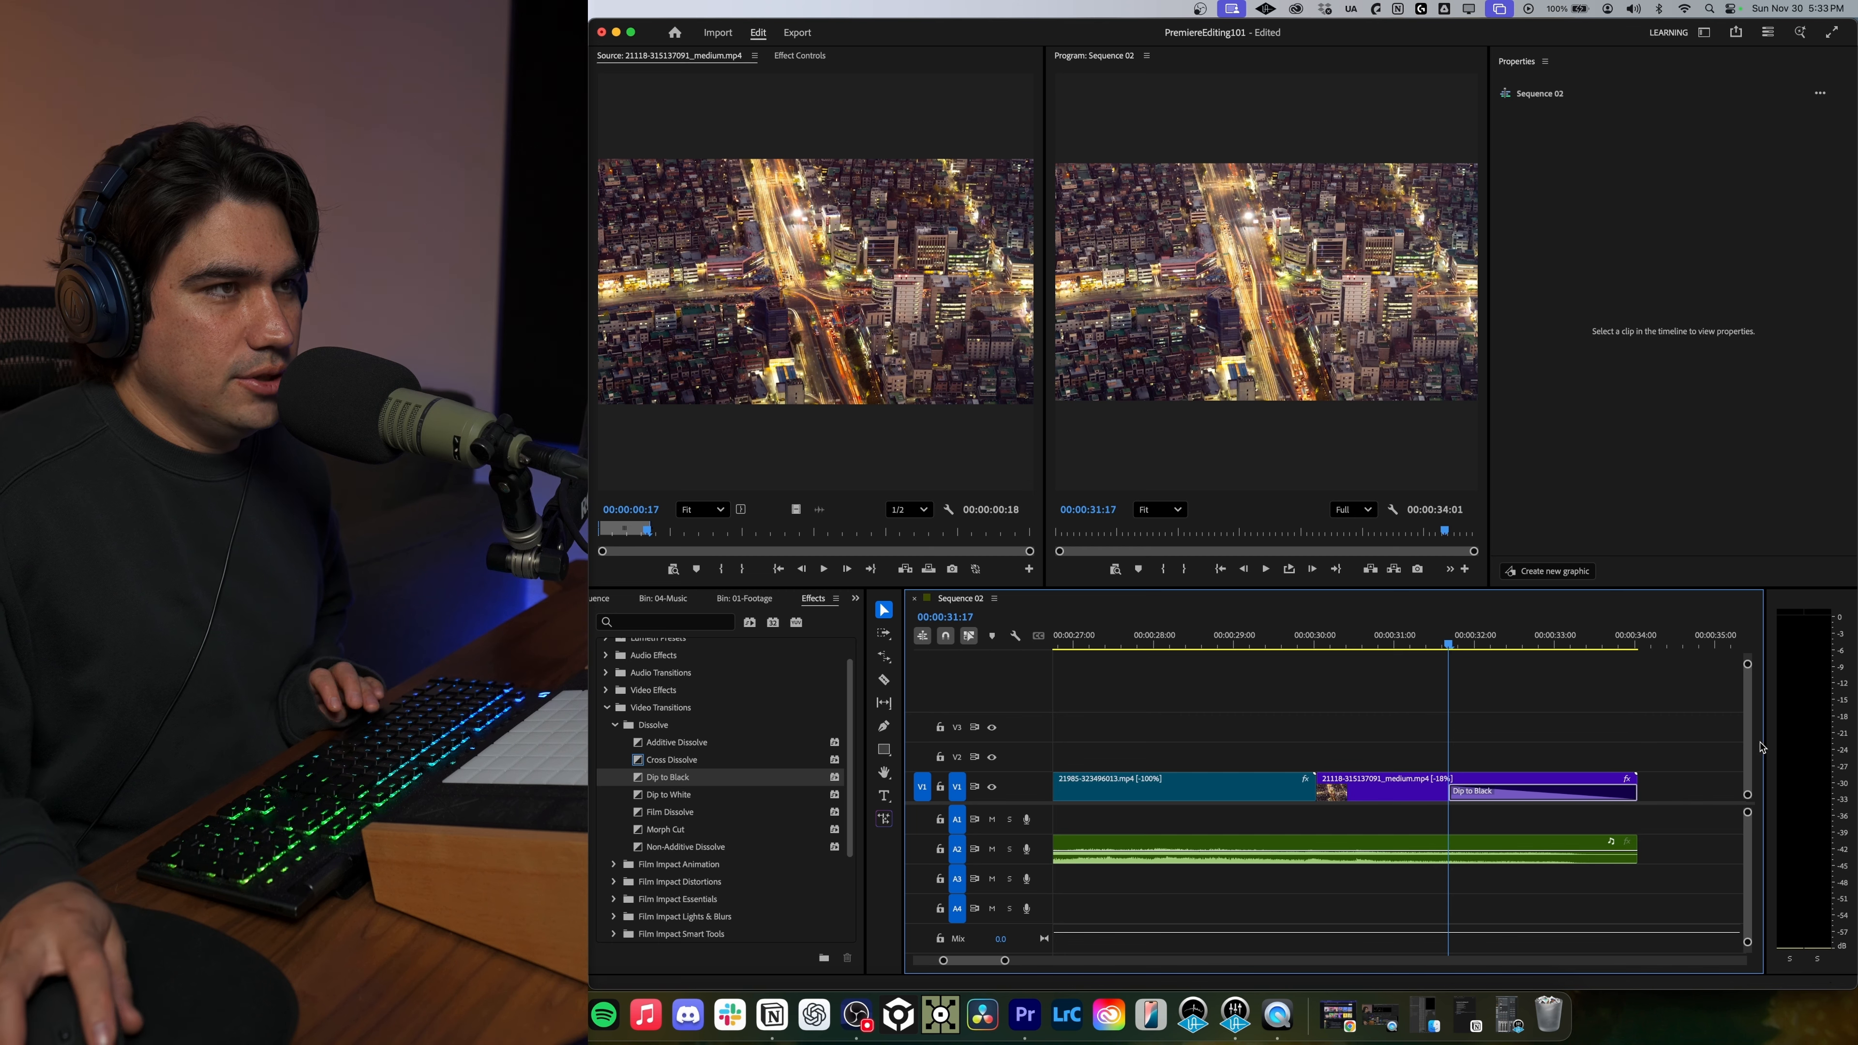
pyautogui.press('space')
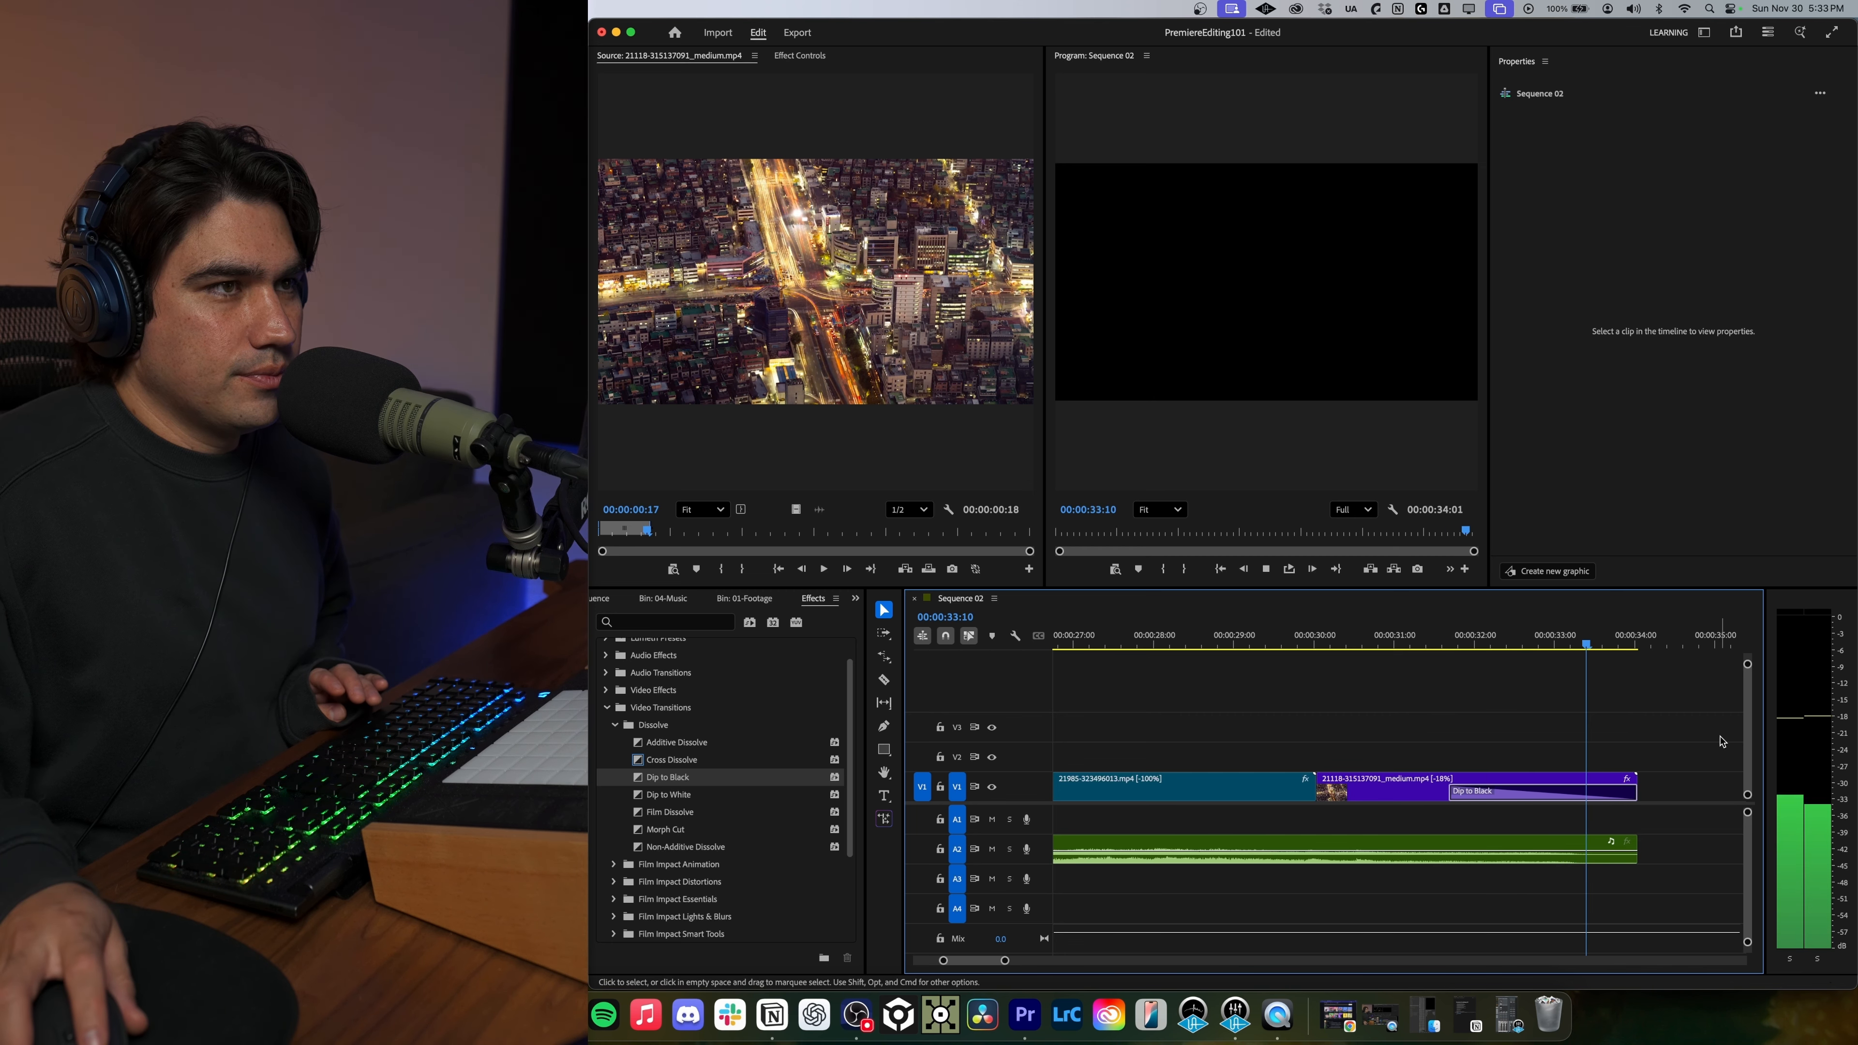
pyautogui.press('space')
pyautogui.moveTo(1452, 791); pyautogui.dragTo(1469, 791)
pyautogui.click(1459, 646)
pyautogui.press('space')
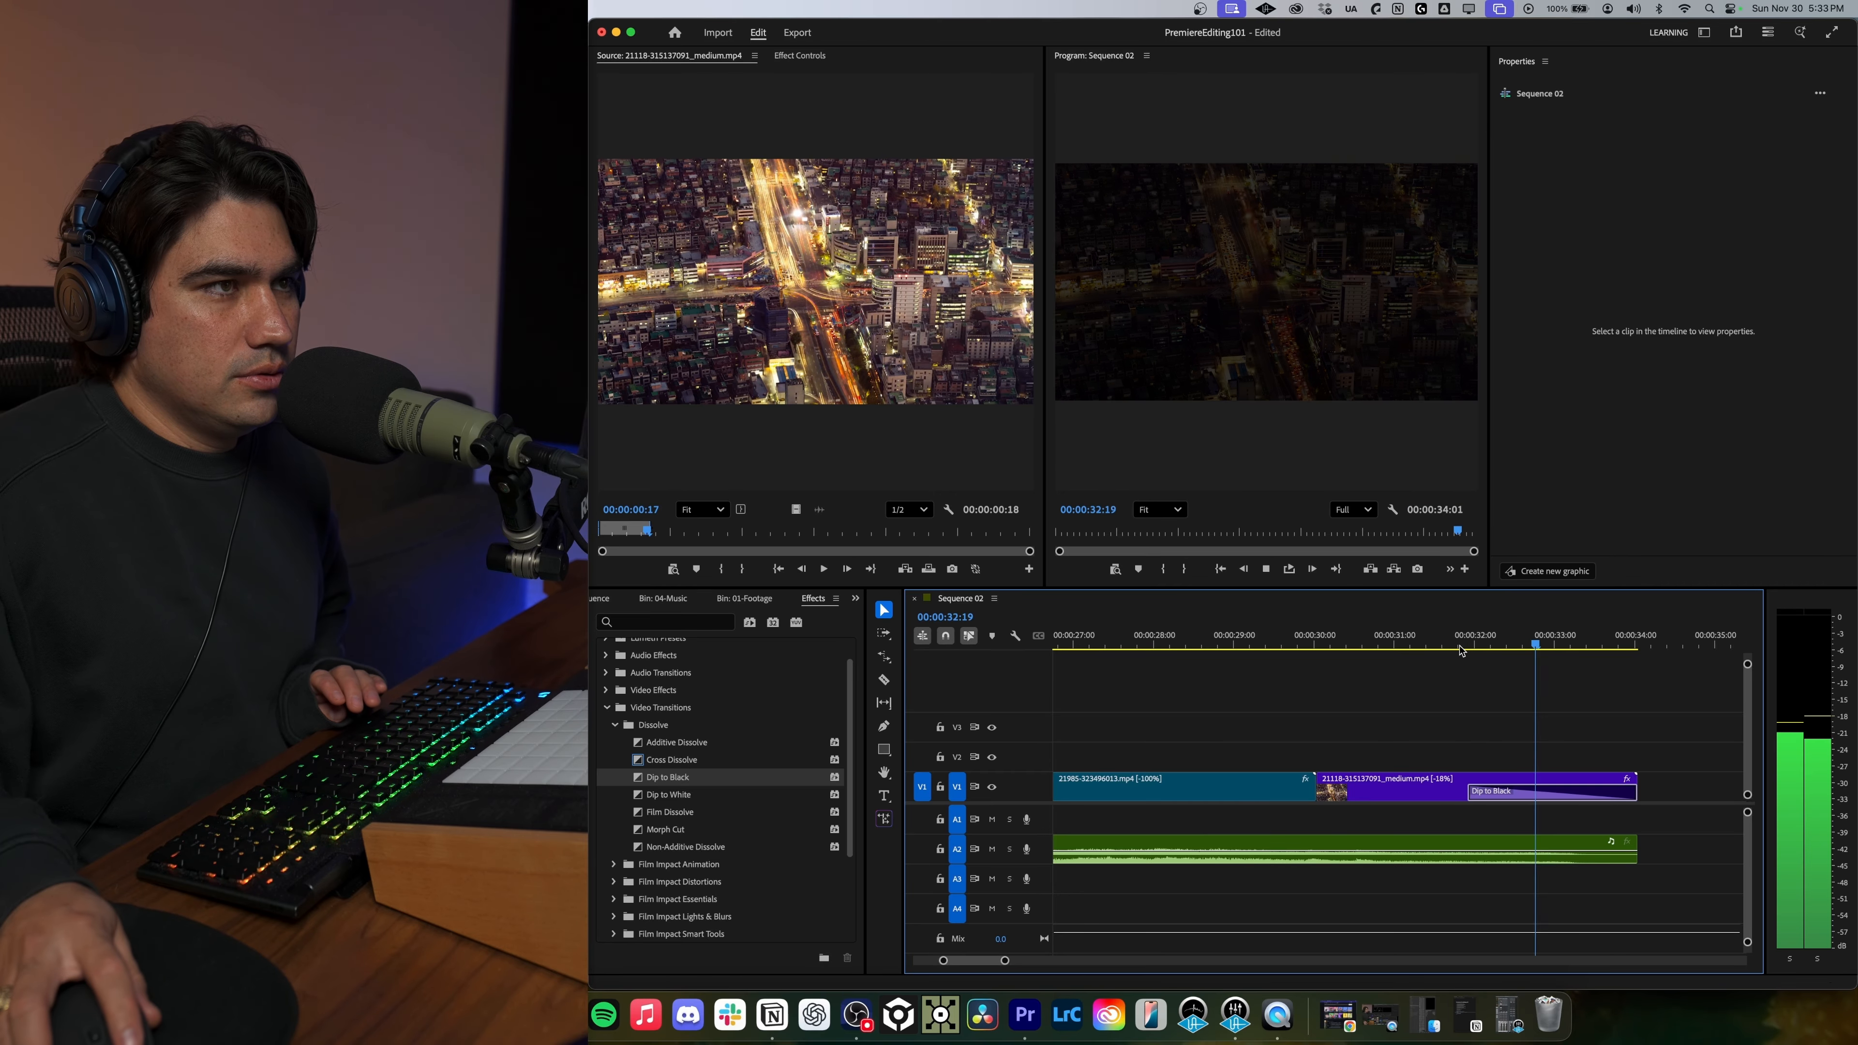
pyautogui.press('space')
pyautogui.moveTo(1473, 791); pyautogui.dragTo(1485, 791)
pyautogui.click(1474, 645)
pyautogui.press('space')
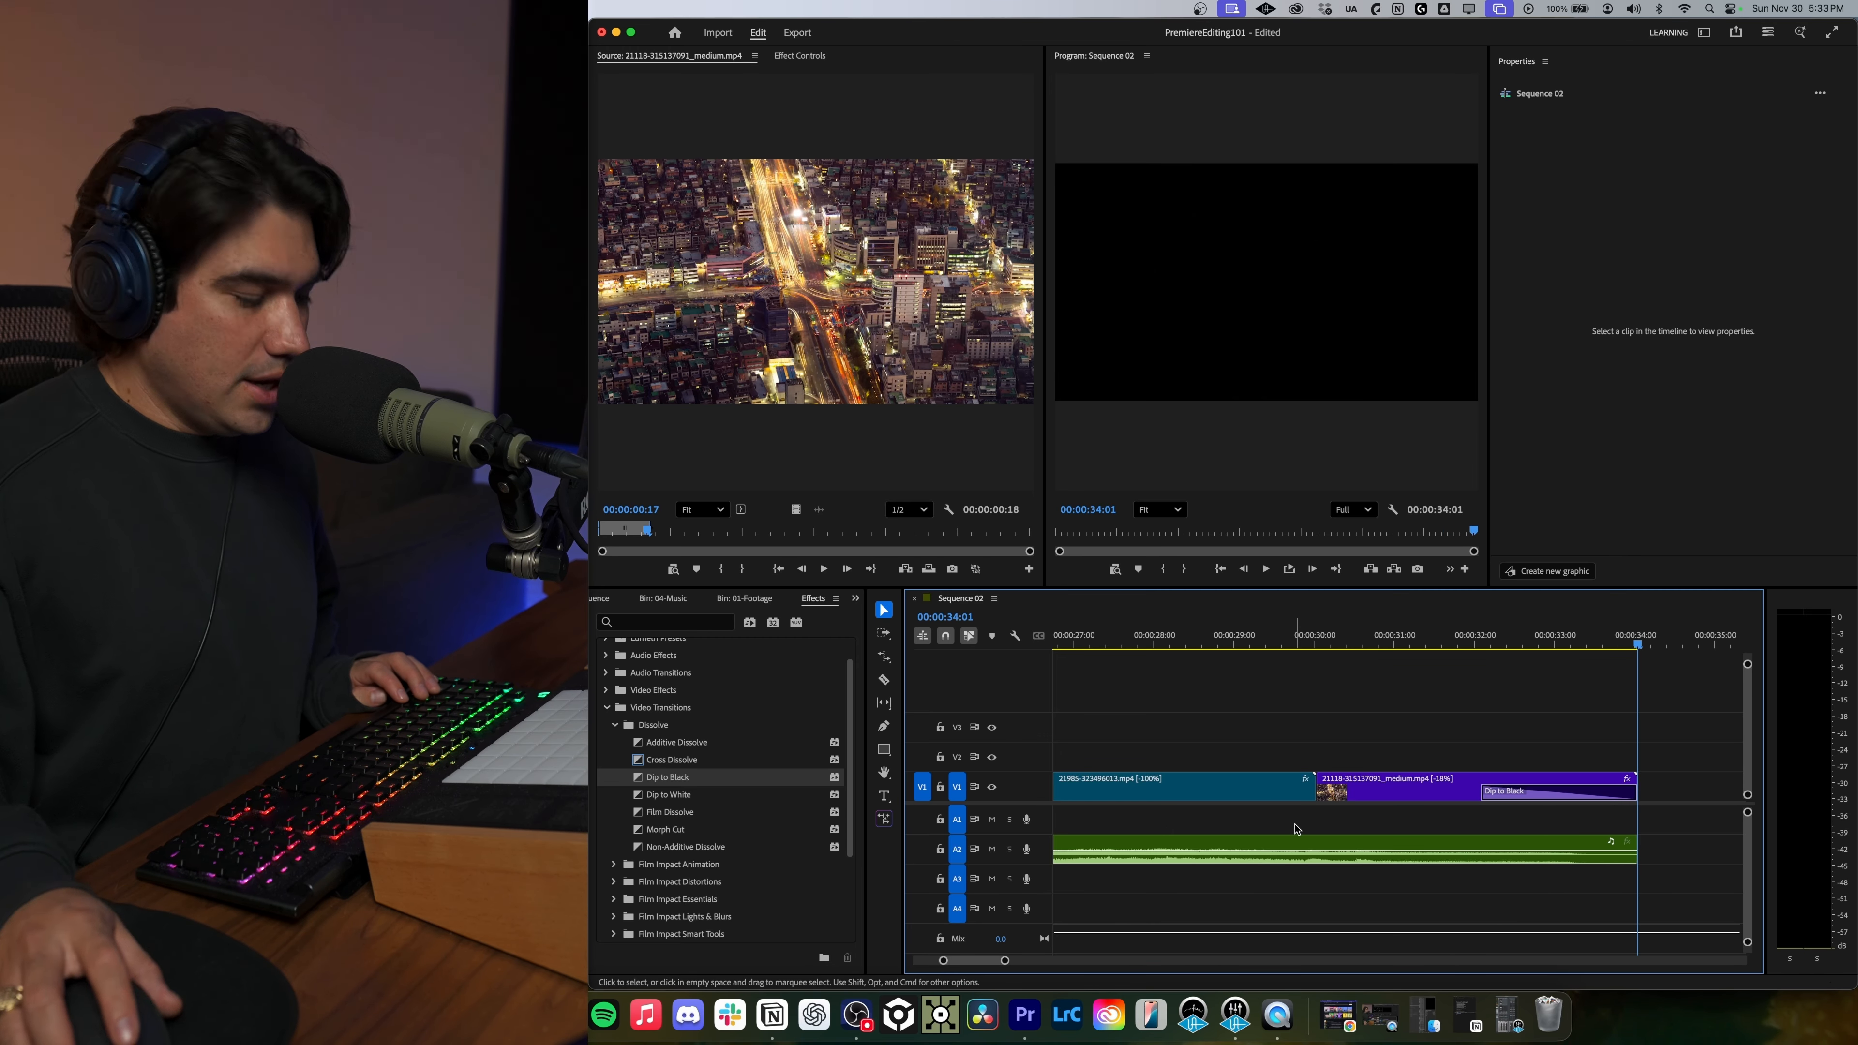
# Fit the whole sequence in the timeline and play it from the start in the maximized Program monitor, restoring the layout when finished.
pyautogui.press('\\')
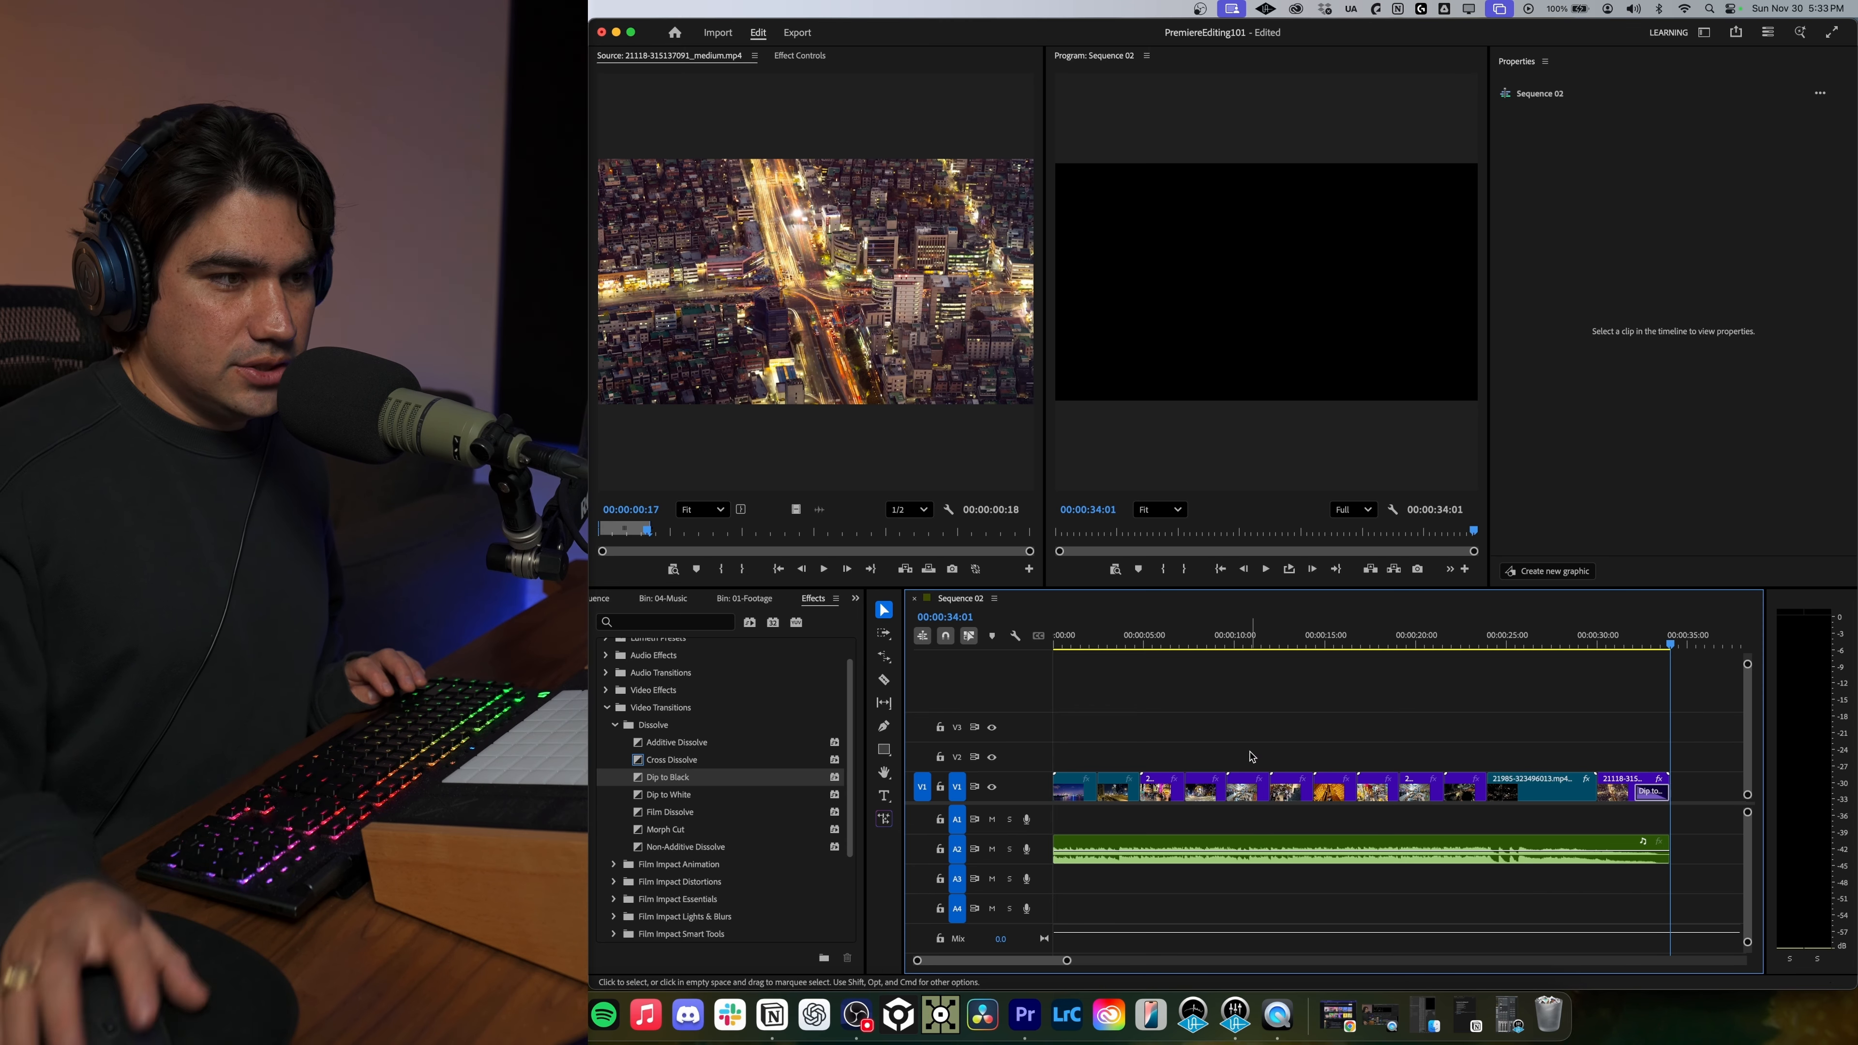
pyautogui.press('Home')
pyautogui.click(1295, 394)
pyautogui.click(1272, 676)
pyautogui.click(1244, 384)
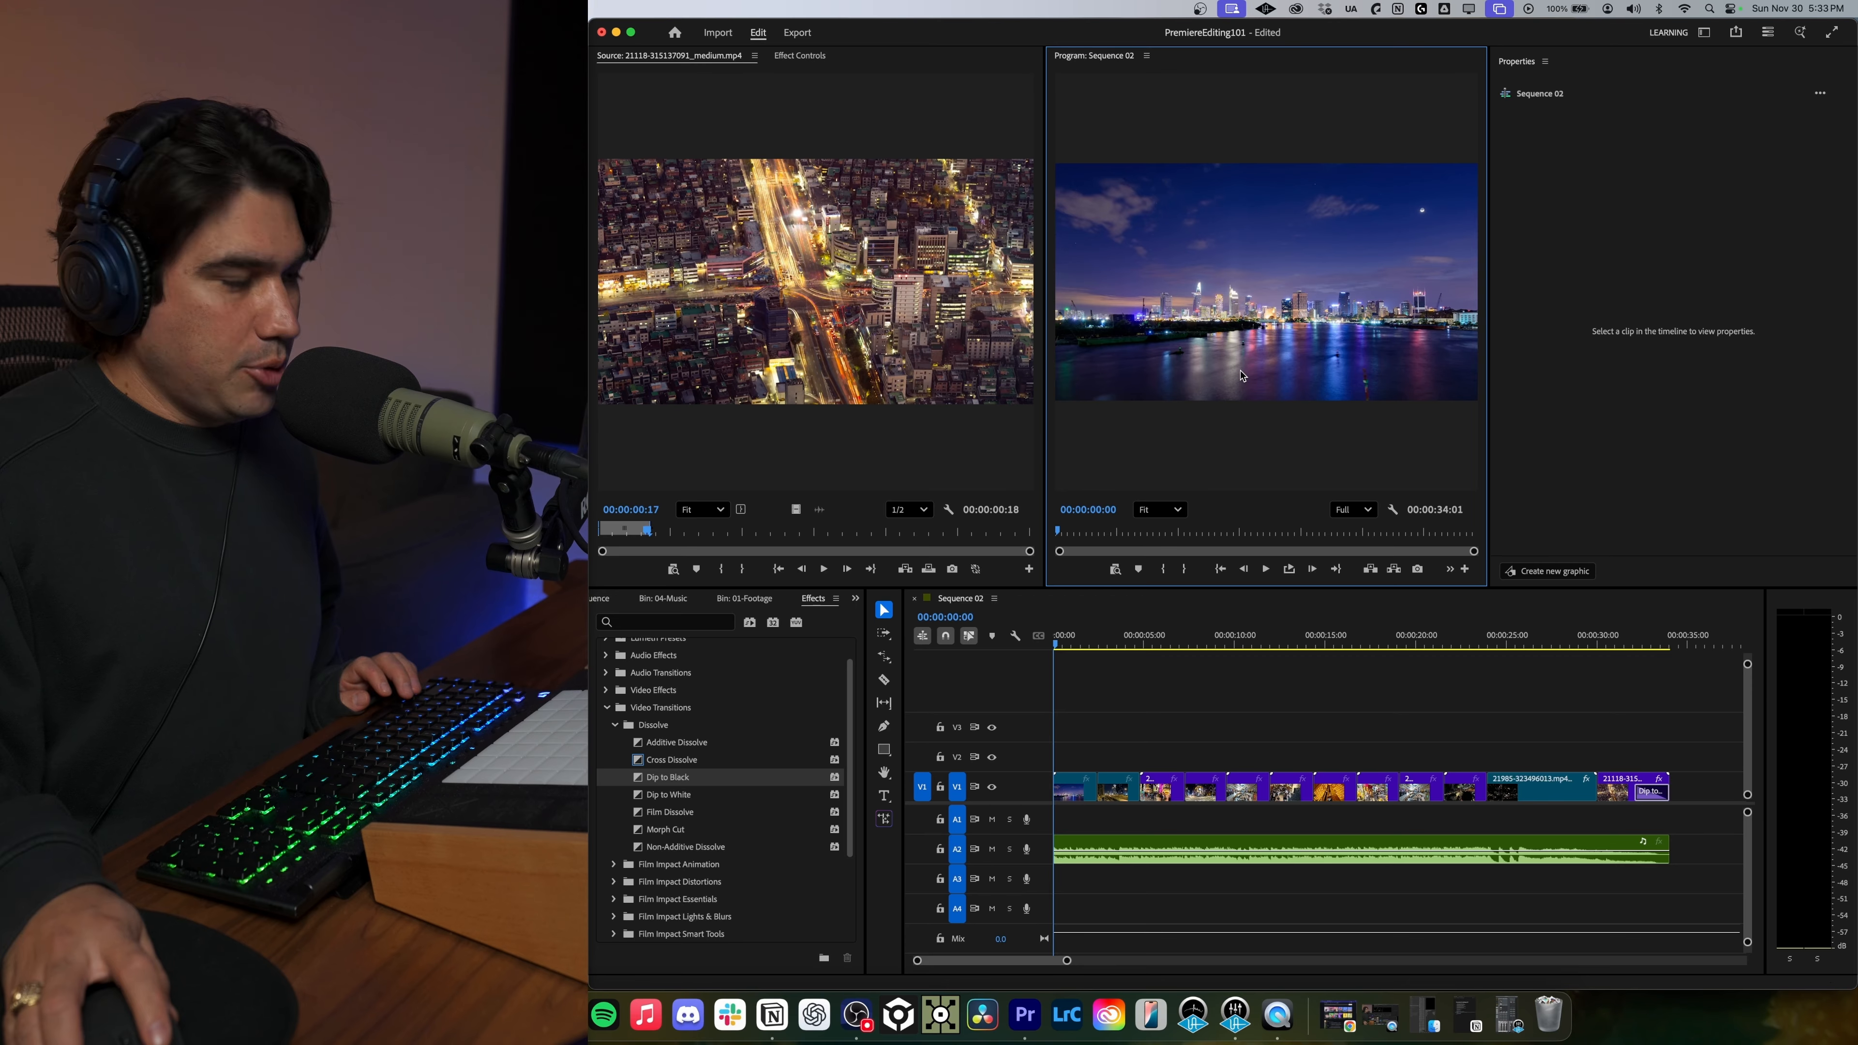
pyautogui.press('`')
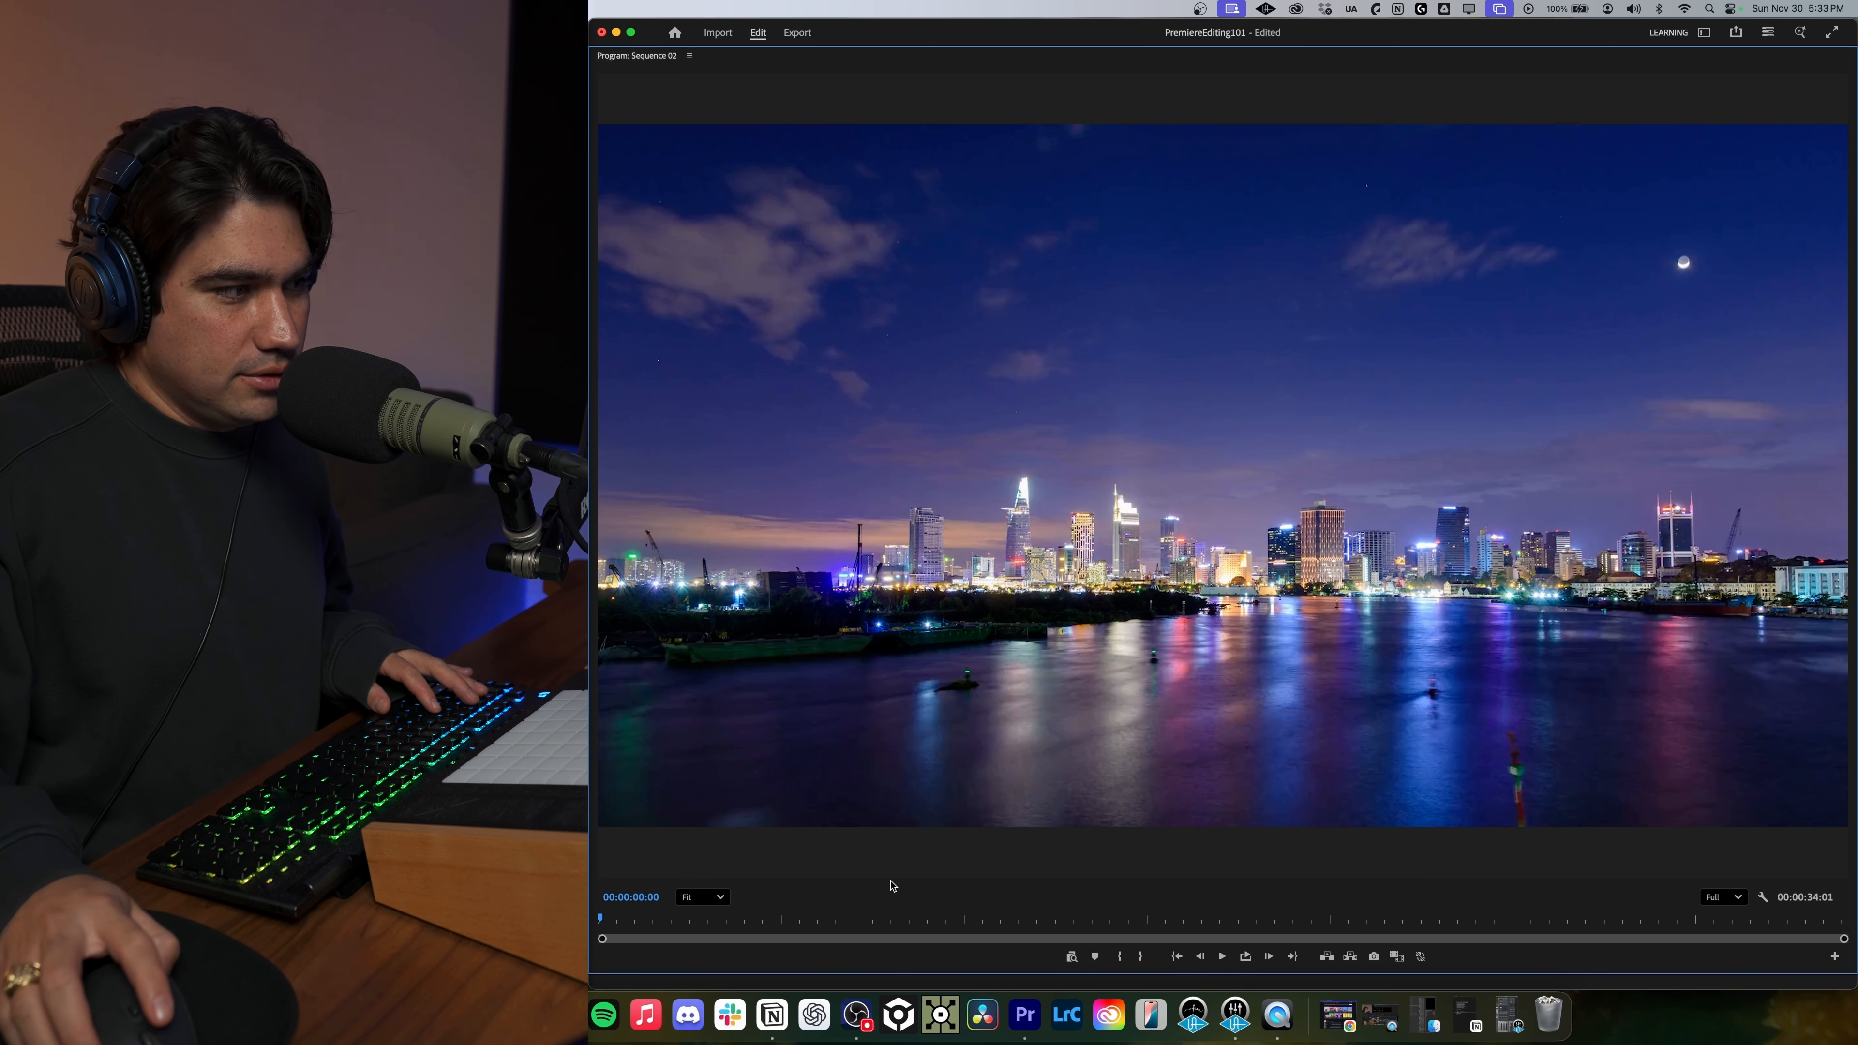
pyautogui.press('space')
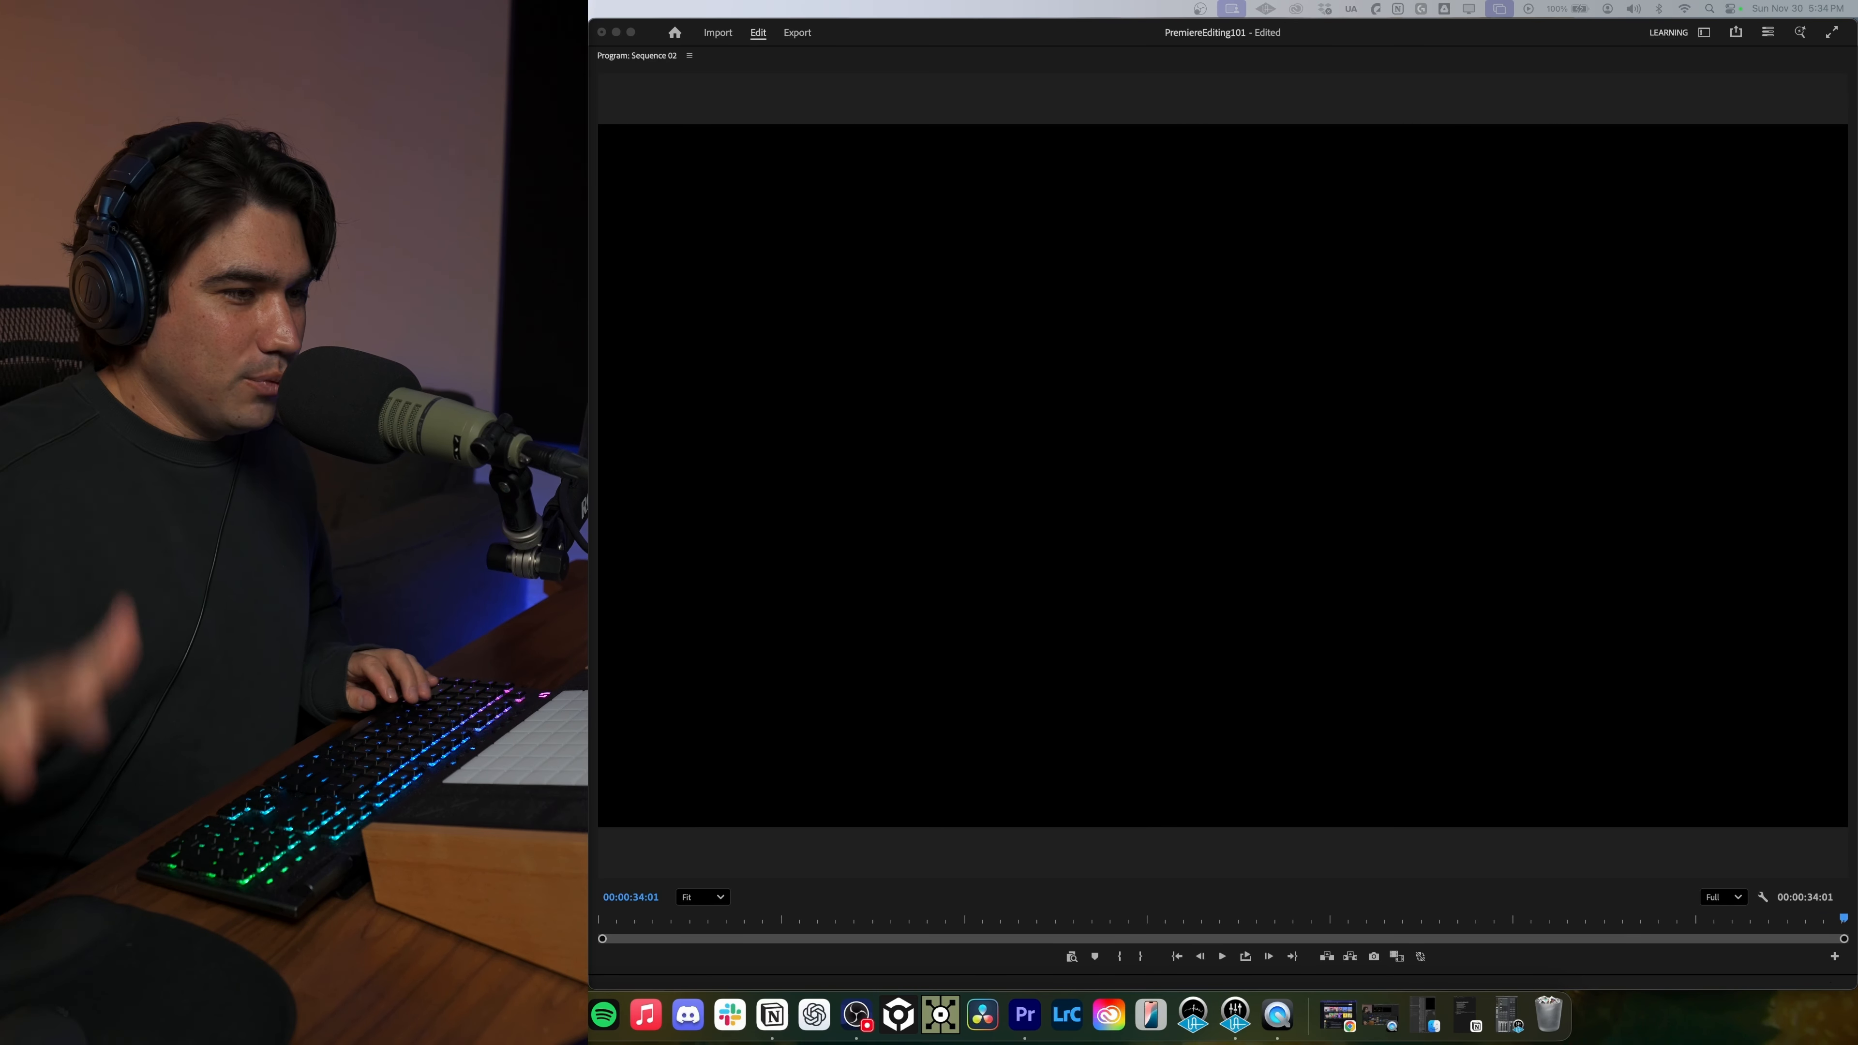
pyautogui.click(1491, 415)
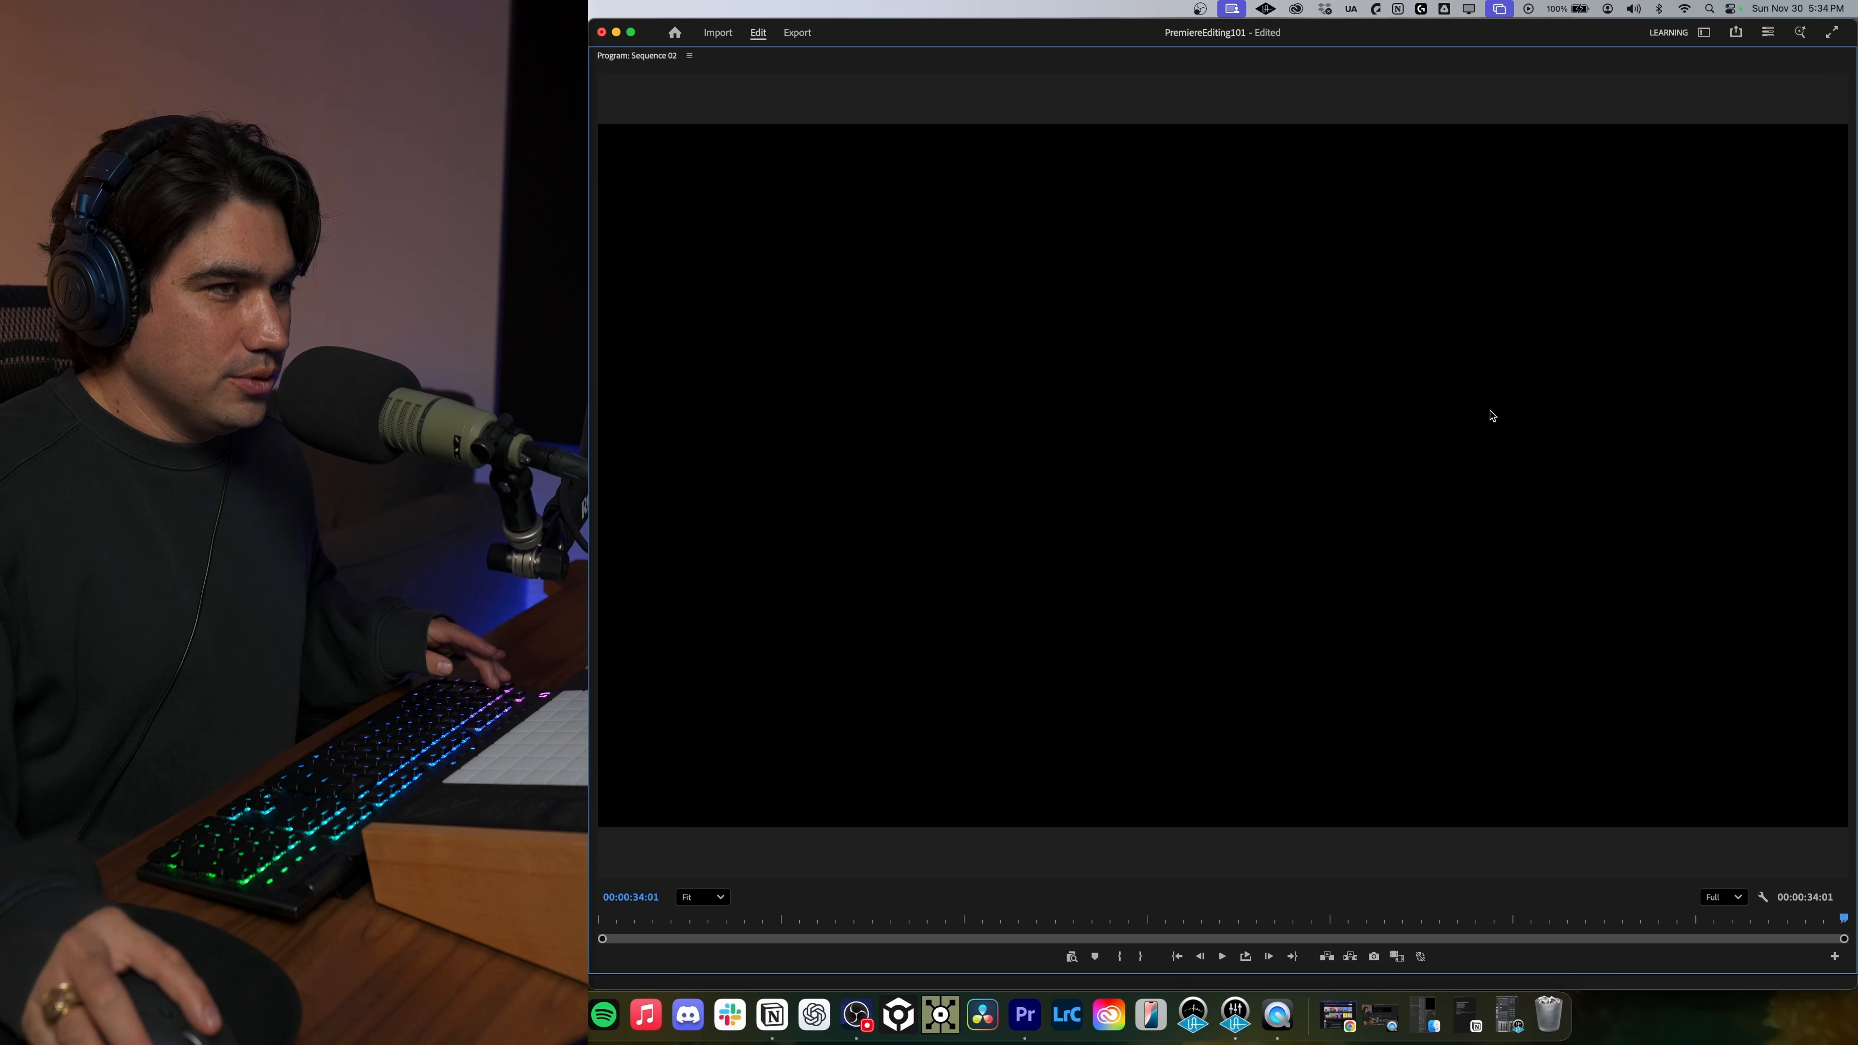
pyautogui.press('`')
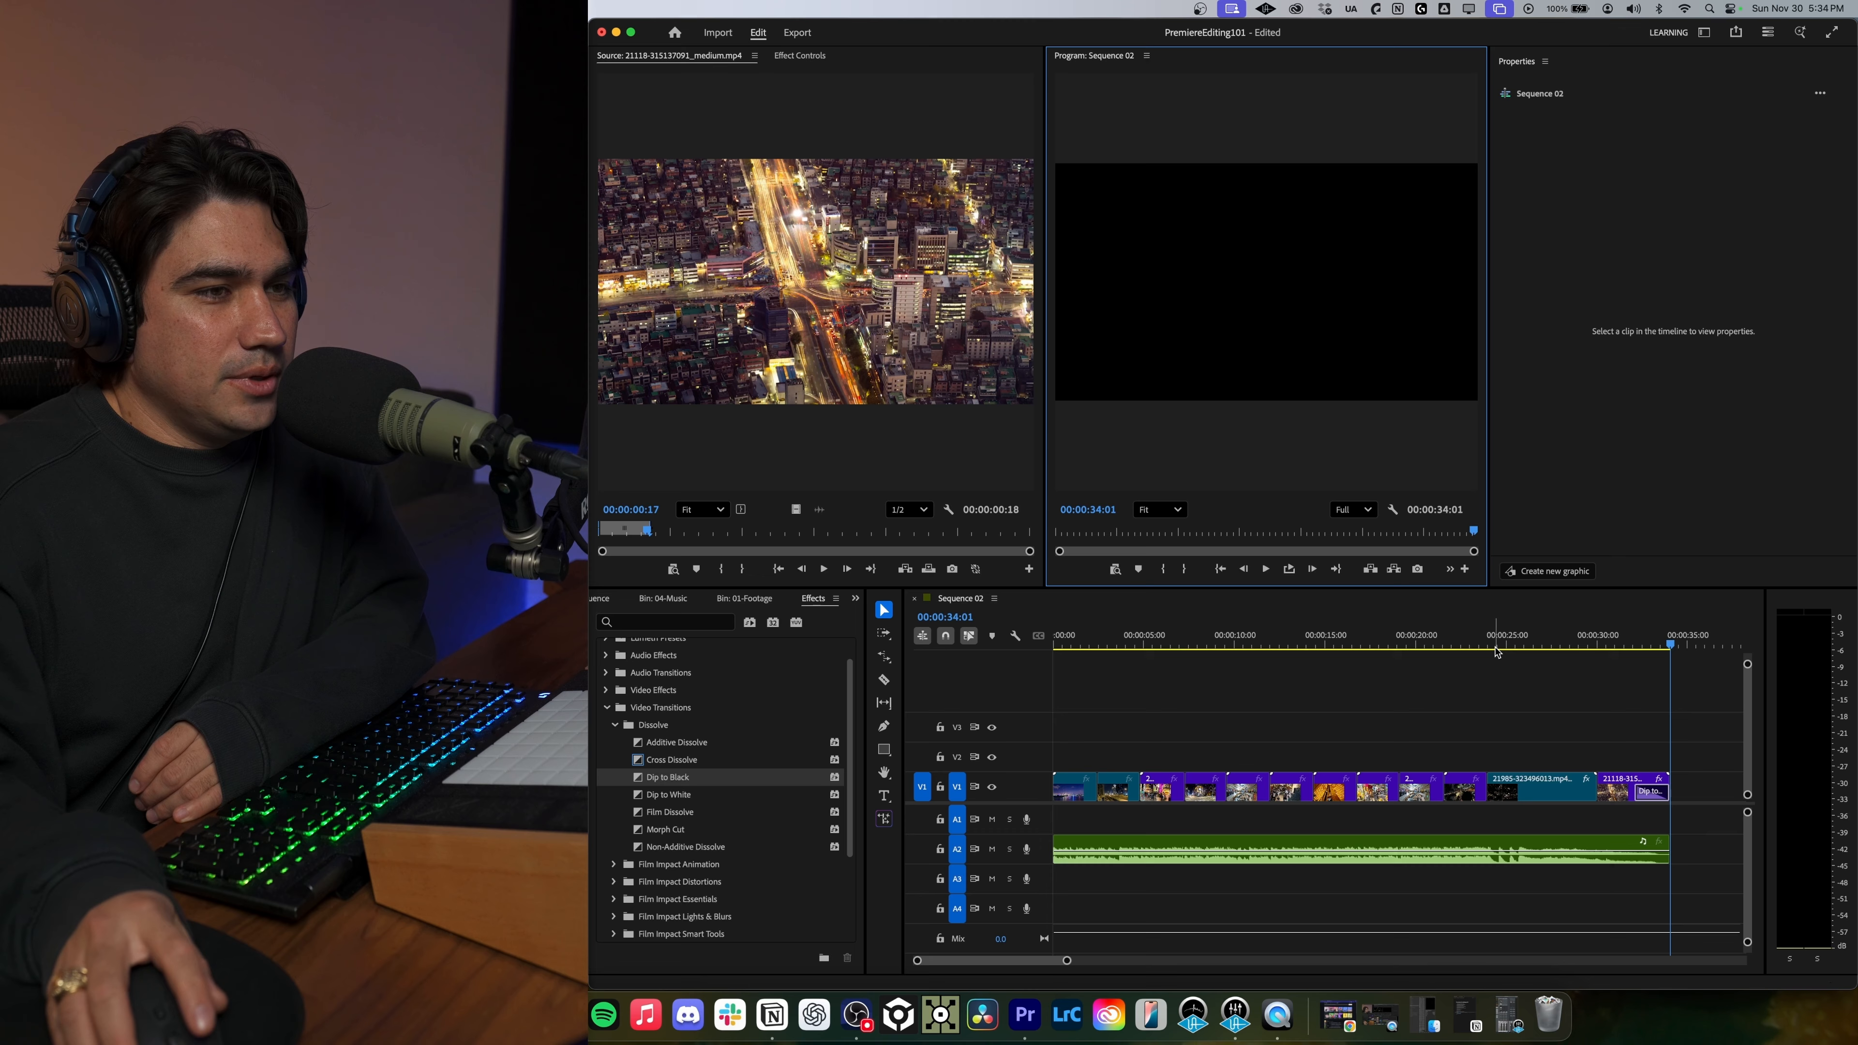
# Mark the sequence's in point at 00:00:00:00 and its out point at the end of the last clip, 00:00:34:01.
pyautogui.click(1142, 643)
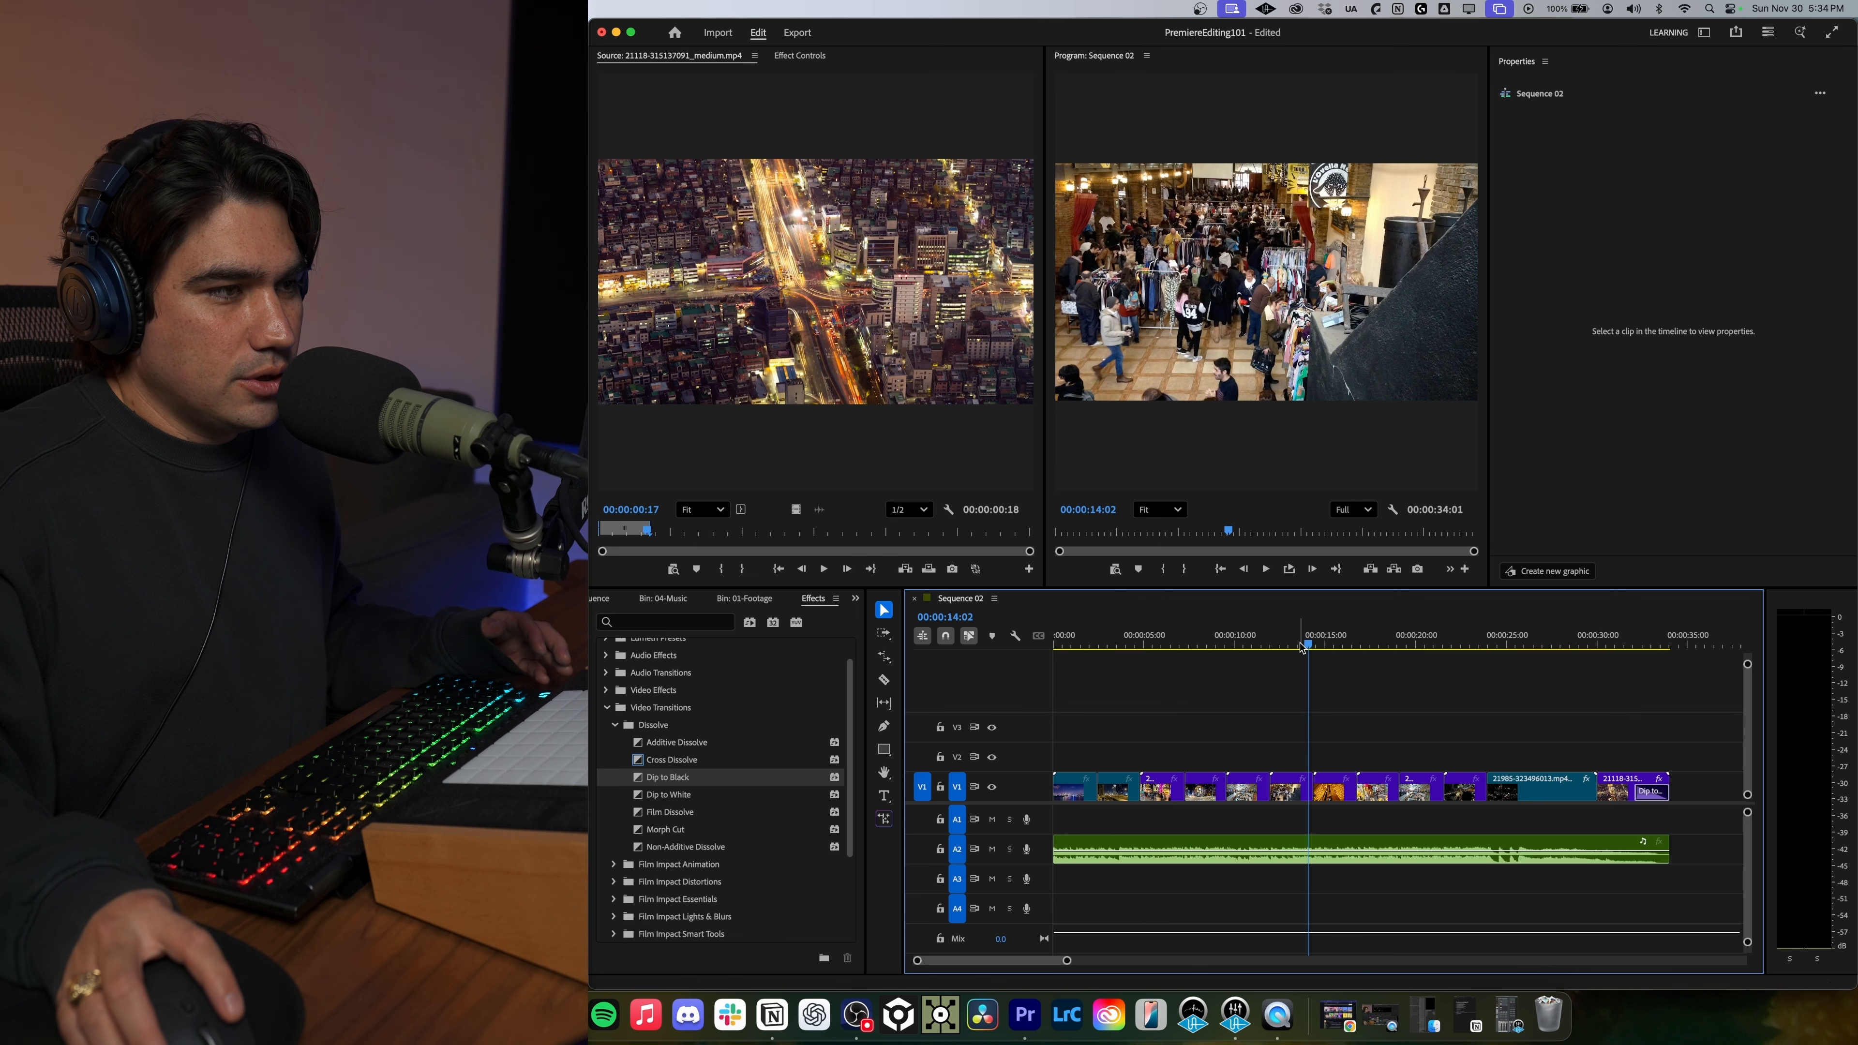
pyautogui.press('Home')
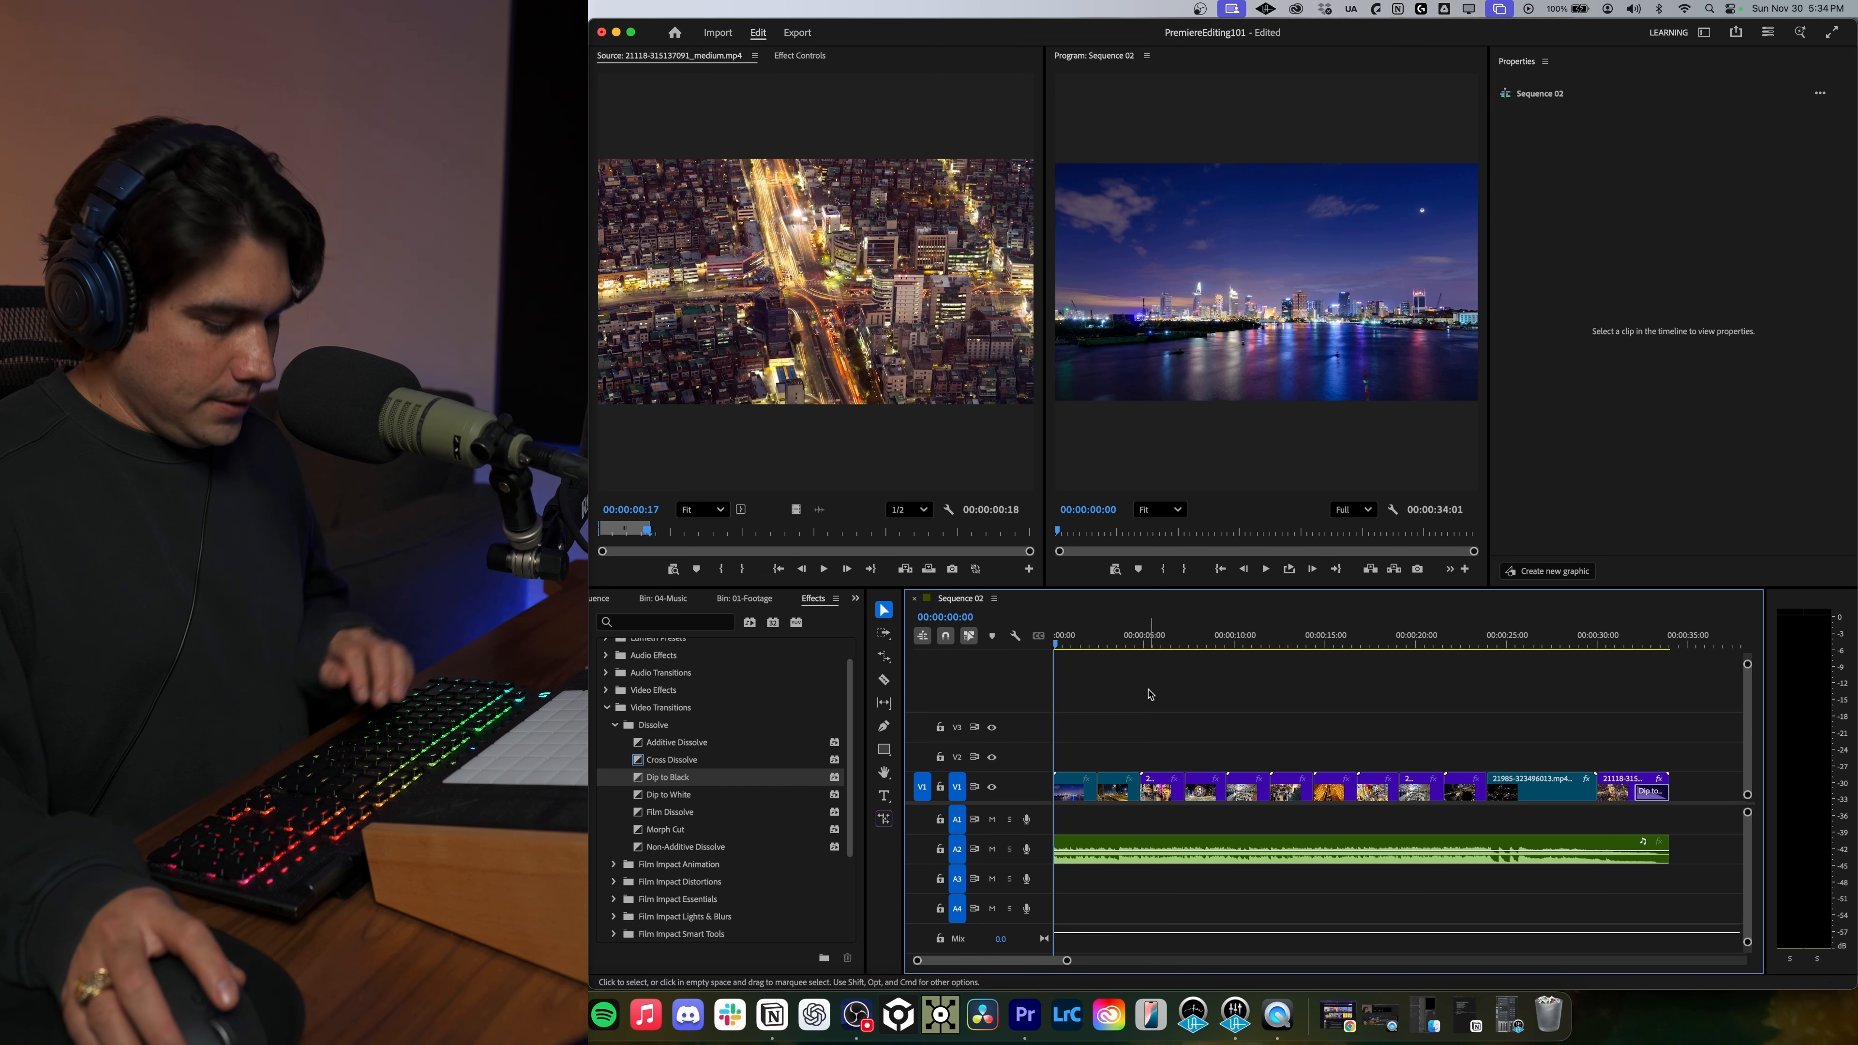
pyautogui.press('i')
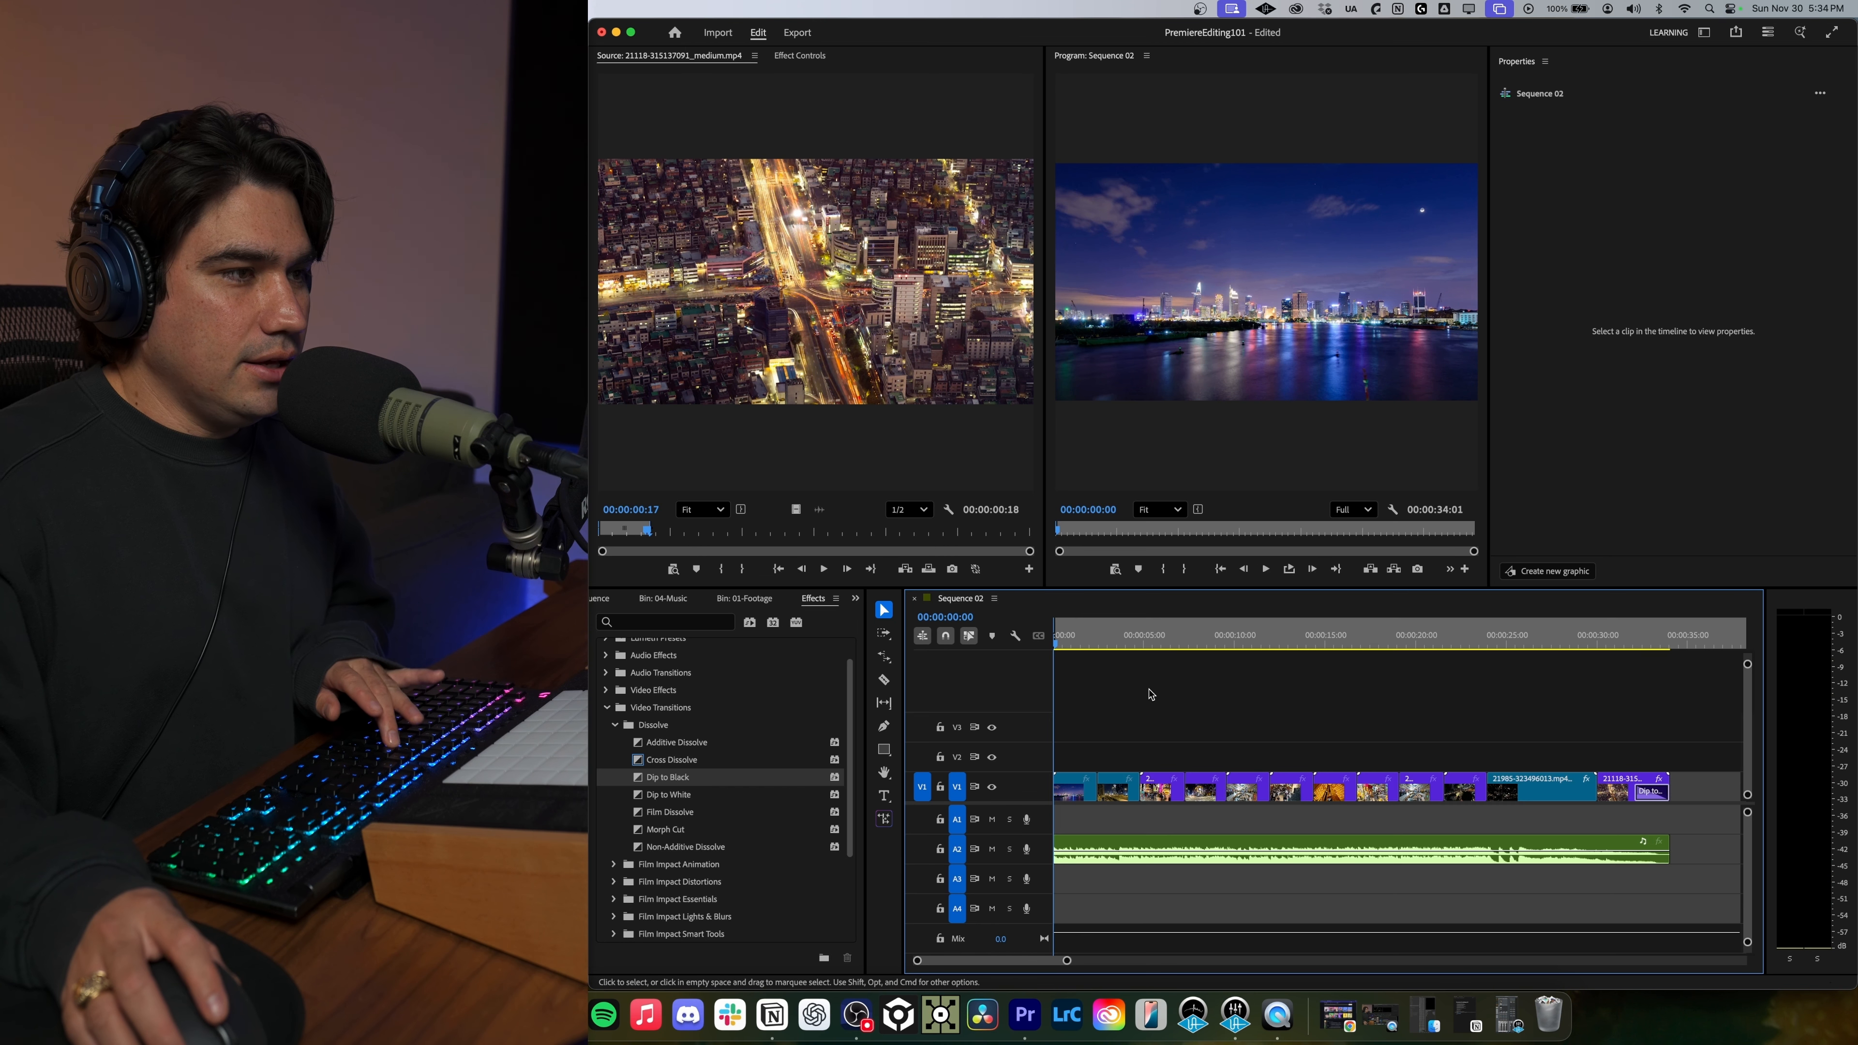
pyautogui.click(1640, 642)
pyautogui.click(1619, 784)
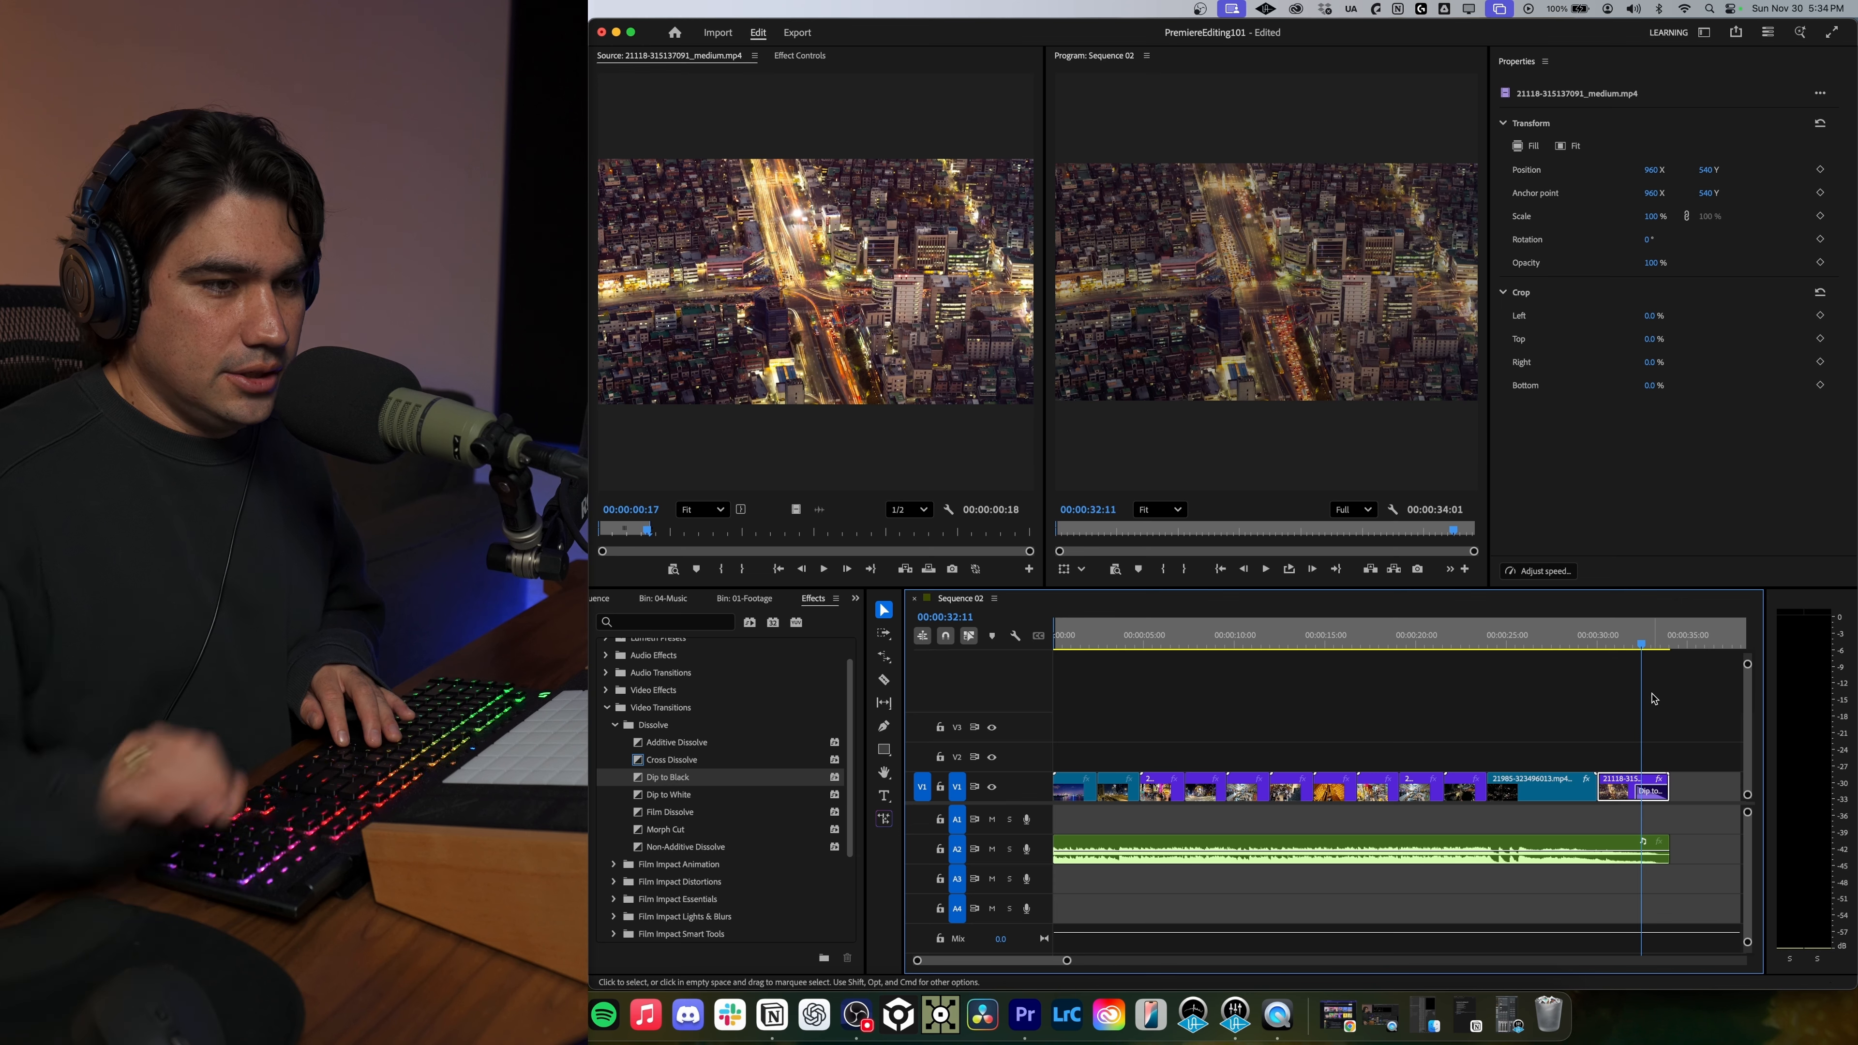
pyautogui.press('Down')
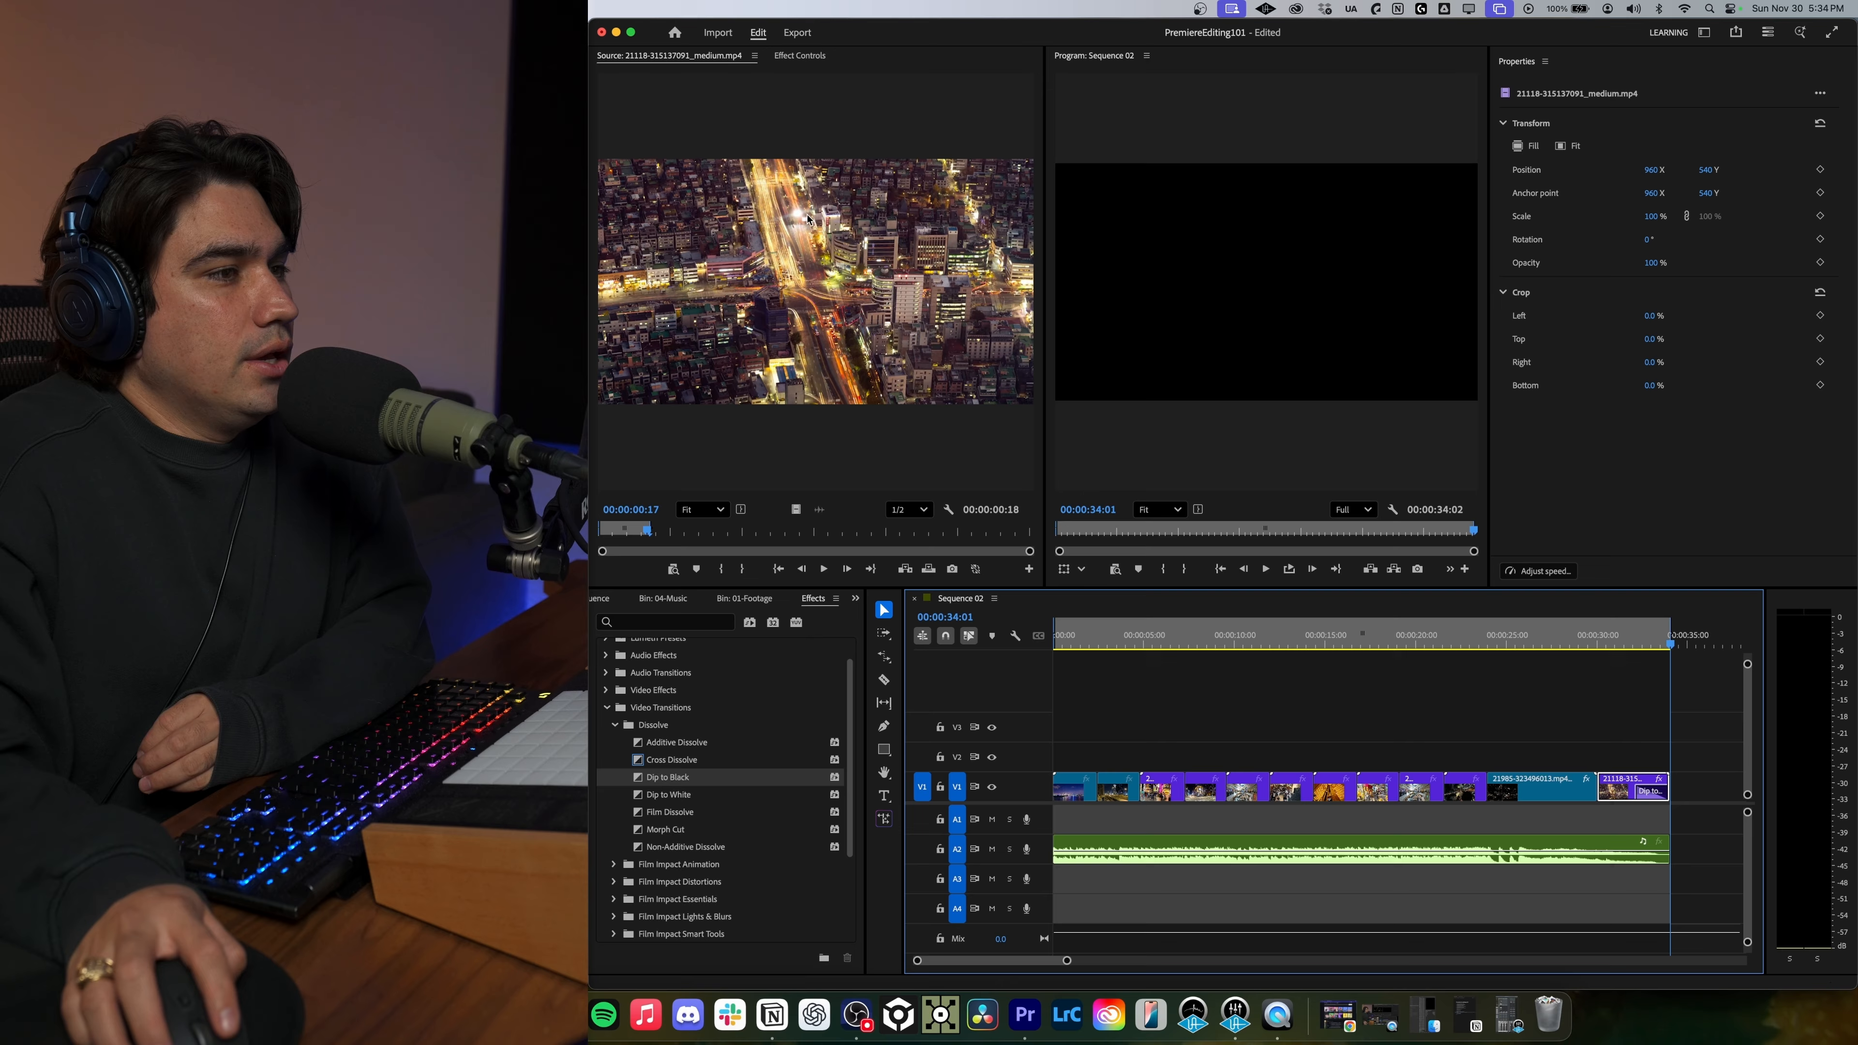
# Open the export settings for Sequence 02 and name the output file Editing101.mp4.
pyautogui.click(793, 32)
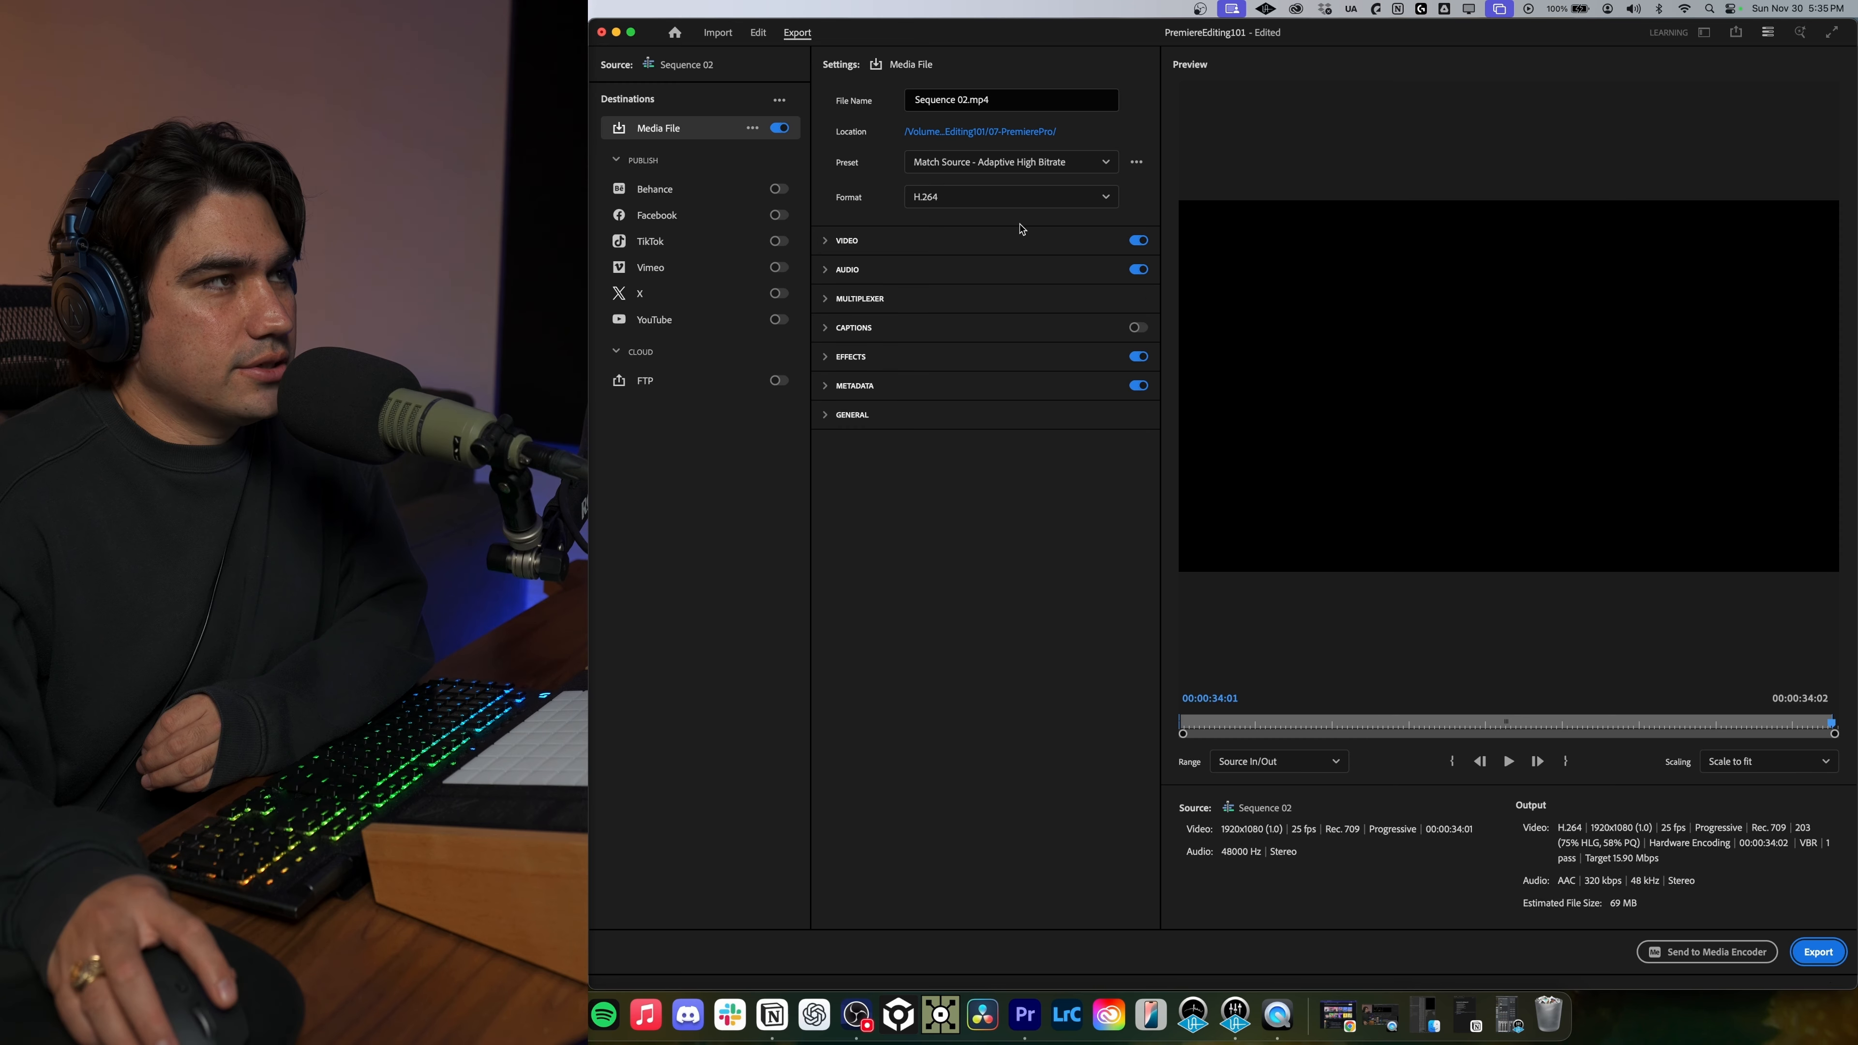
pyautogui.click(940, 99)
pyautogui.moveTo(966, 98); pyautogui.dragTo(906, 99)
pyautogui.write('Editing101')
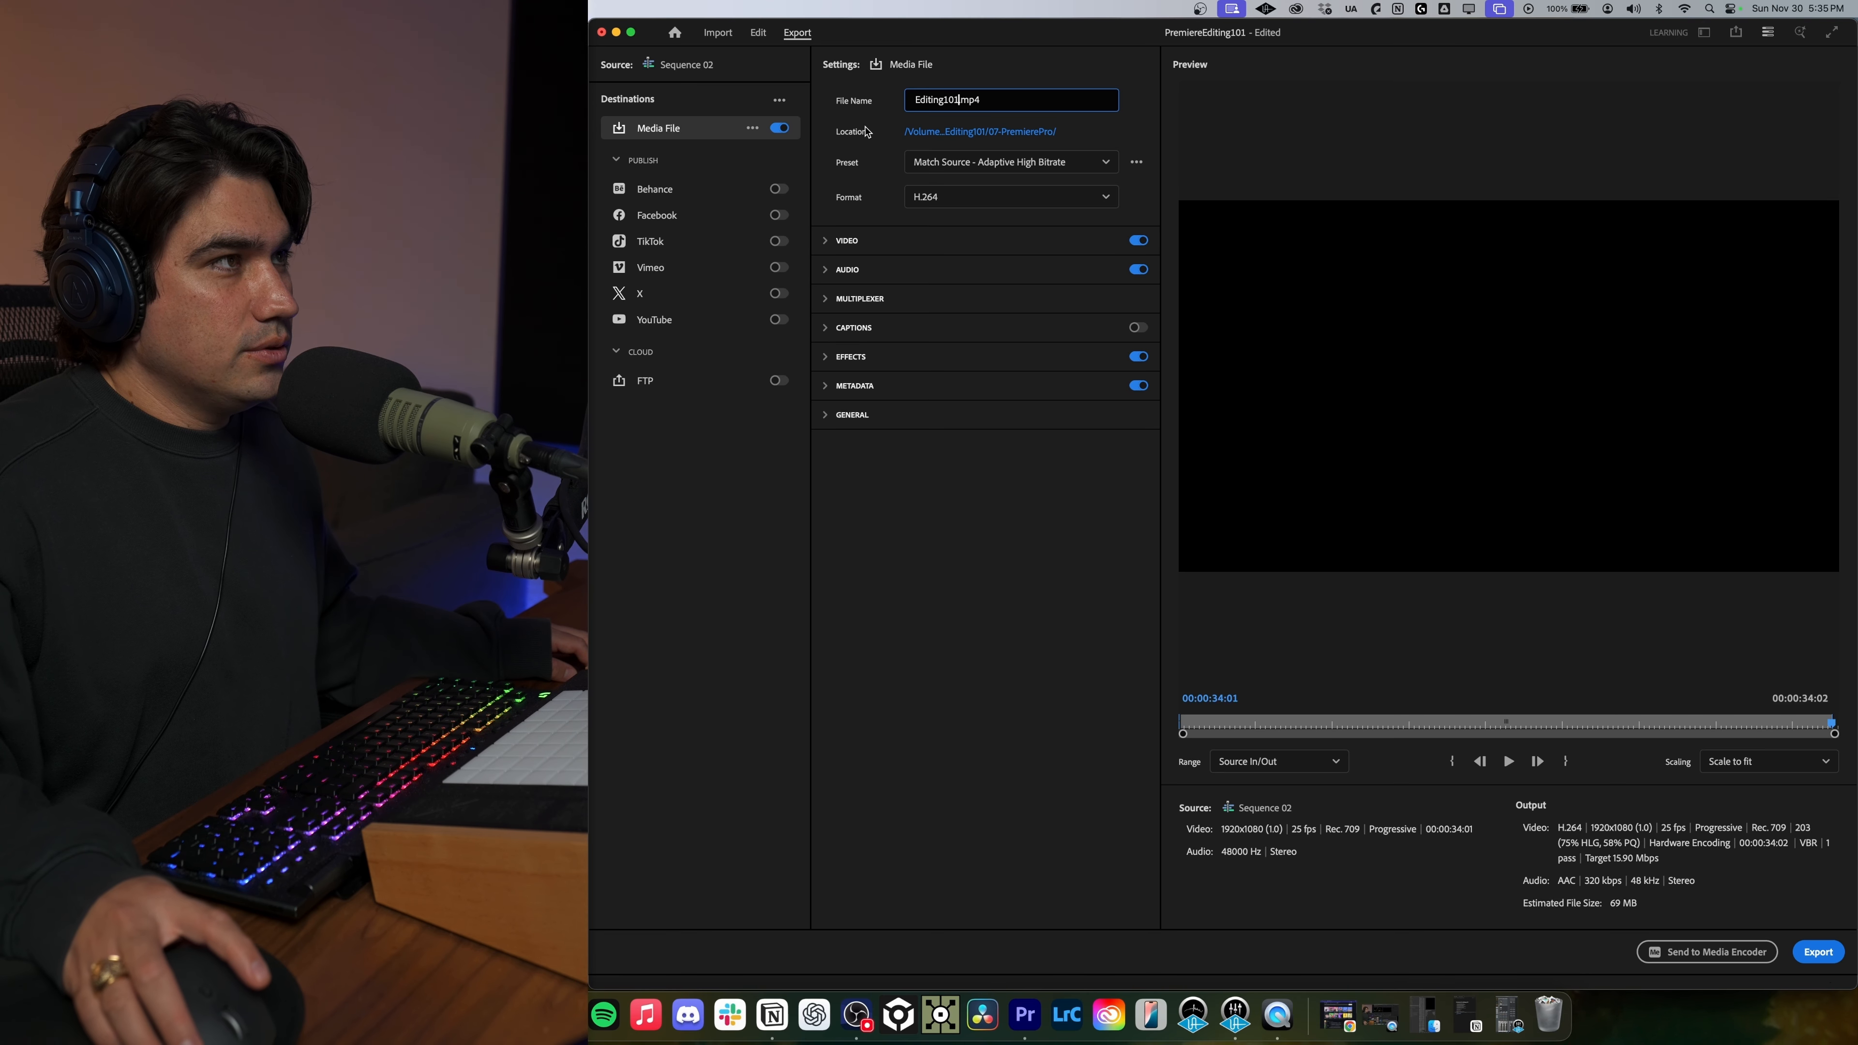
# Set the export location to the PremiereEditing101 project's 09-Exports folder and name the output file Editing101-01.
pyautogui.click(957, 134)
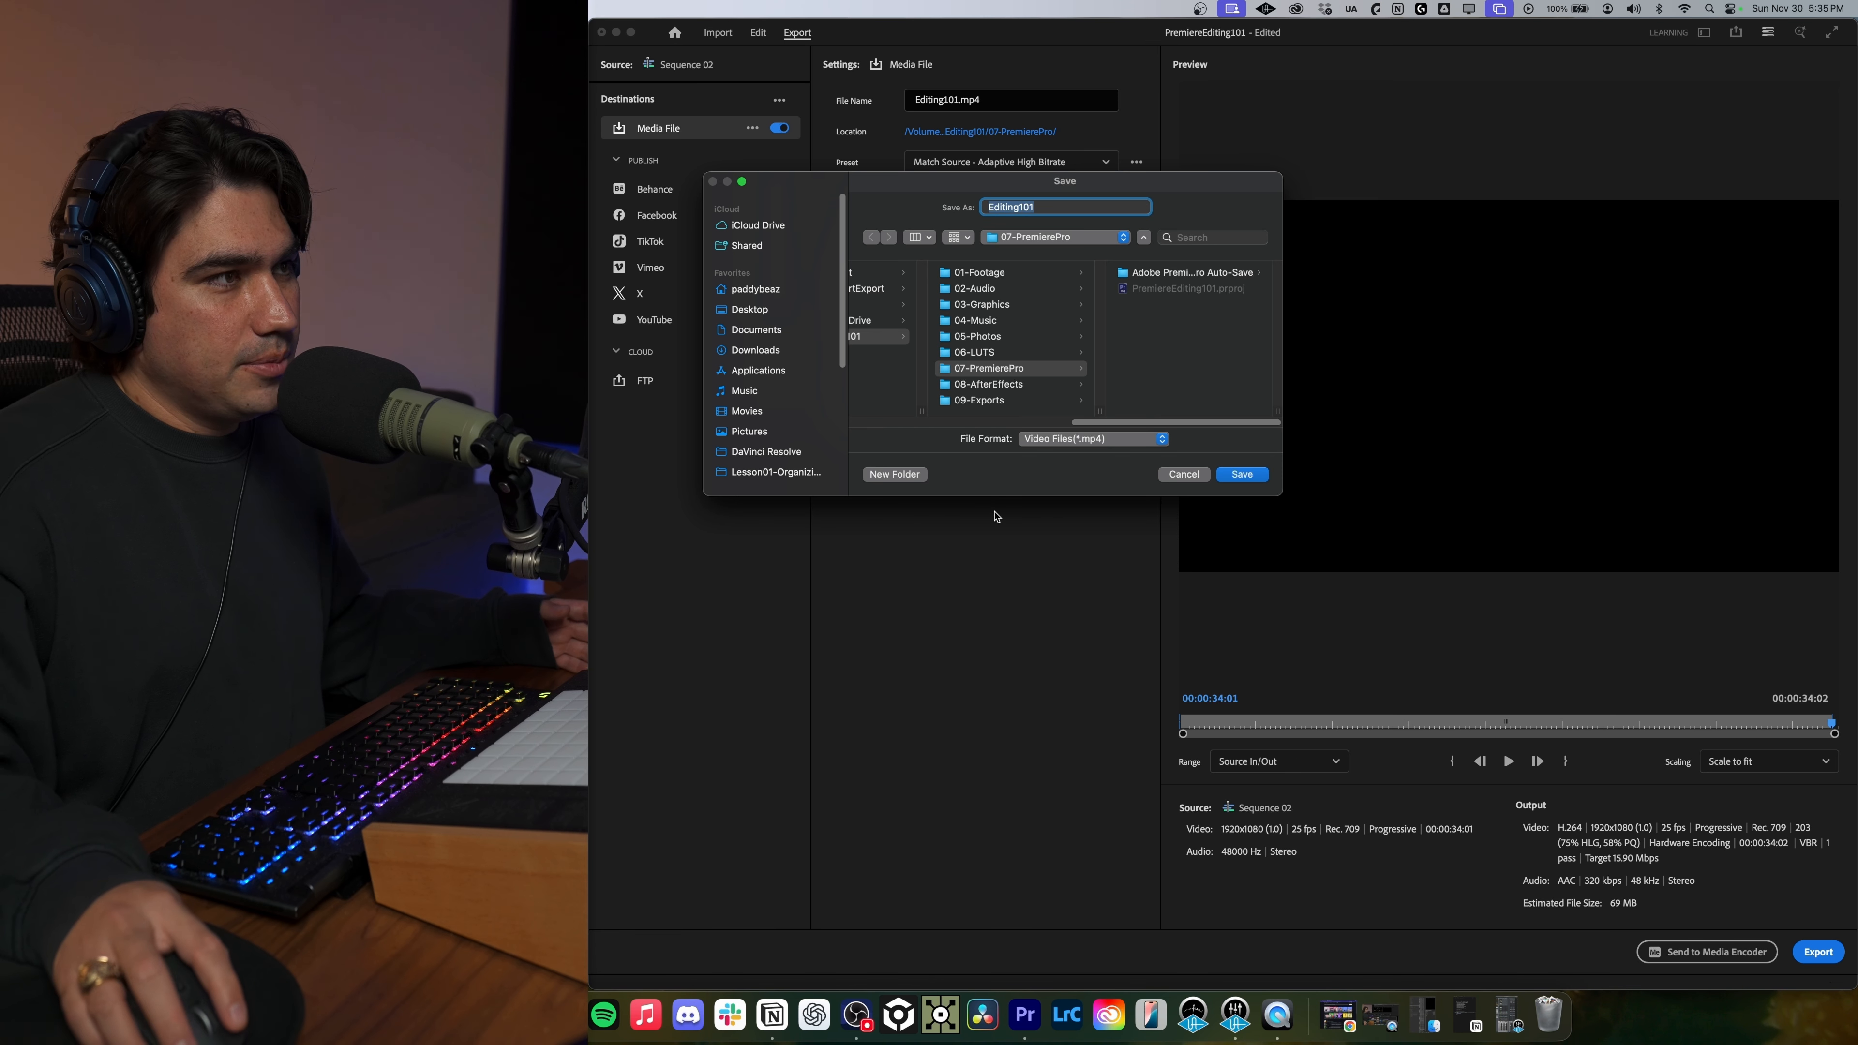
pyautogui.moveTo(1277, 496); pyautogui.dragTo(1811, 775)
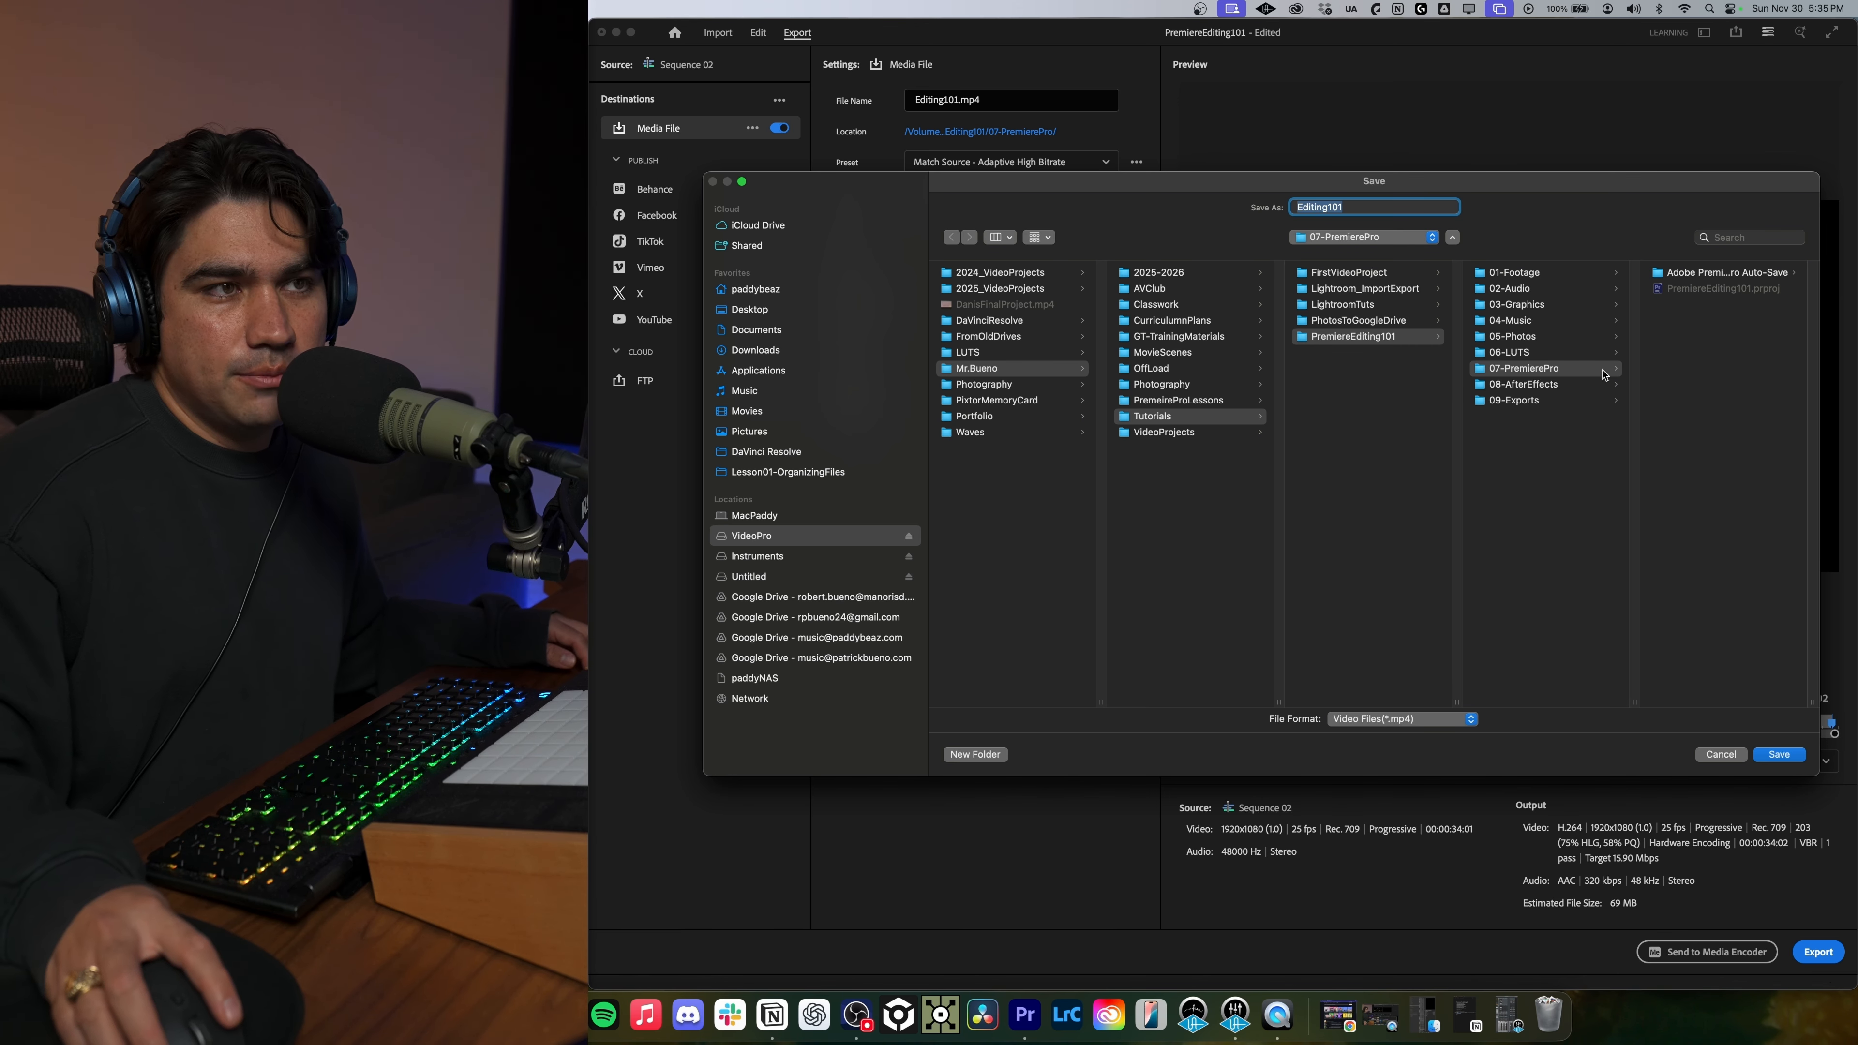
pyautogui.click(1514, 400)
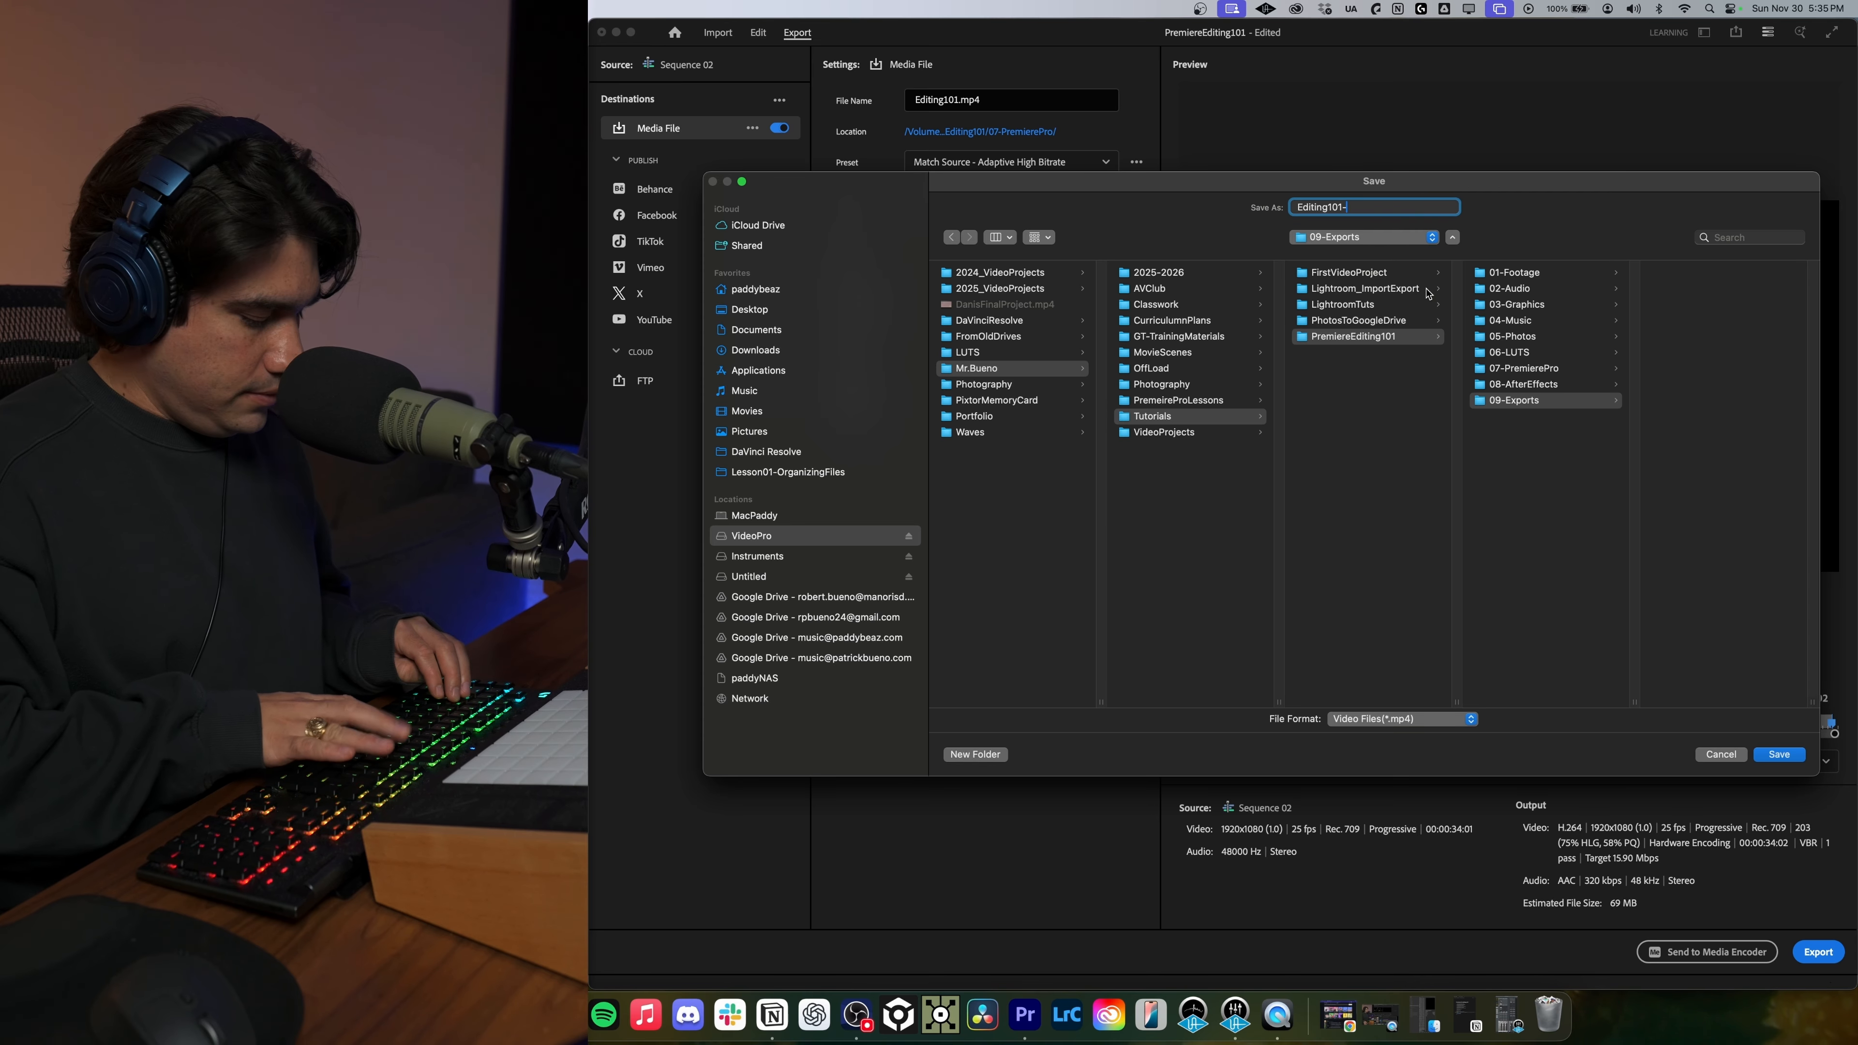
pyautogui.write('1')
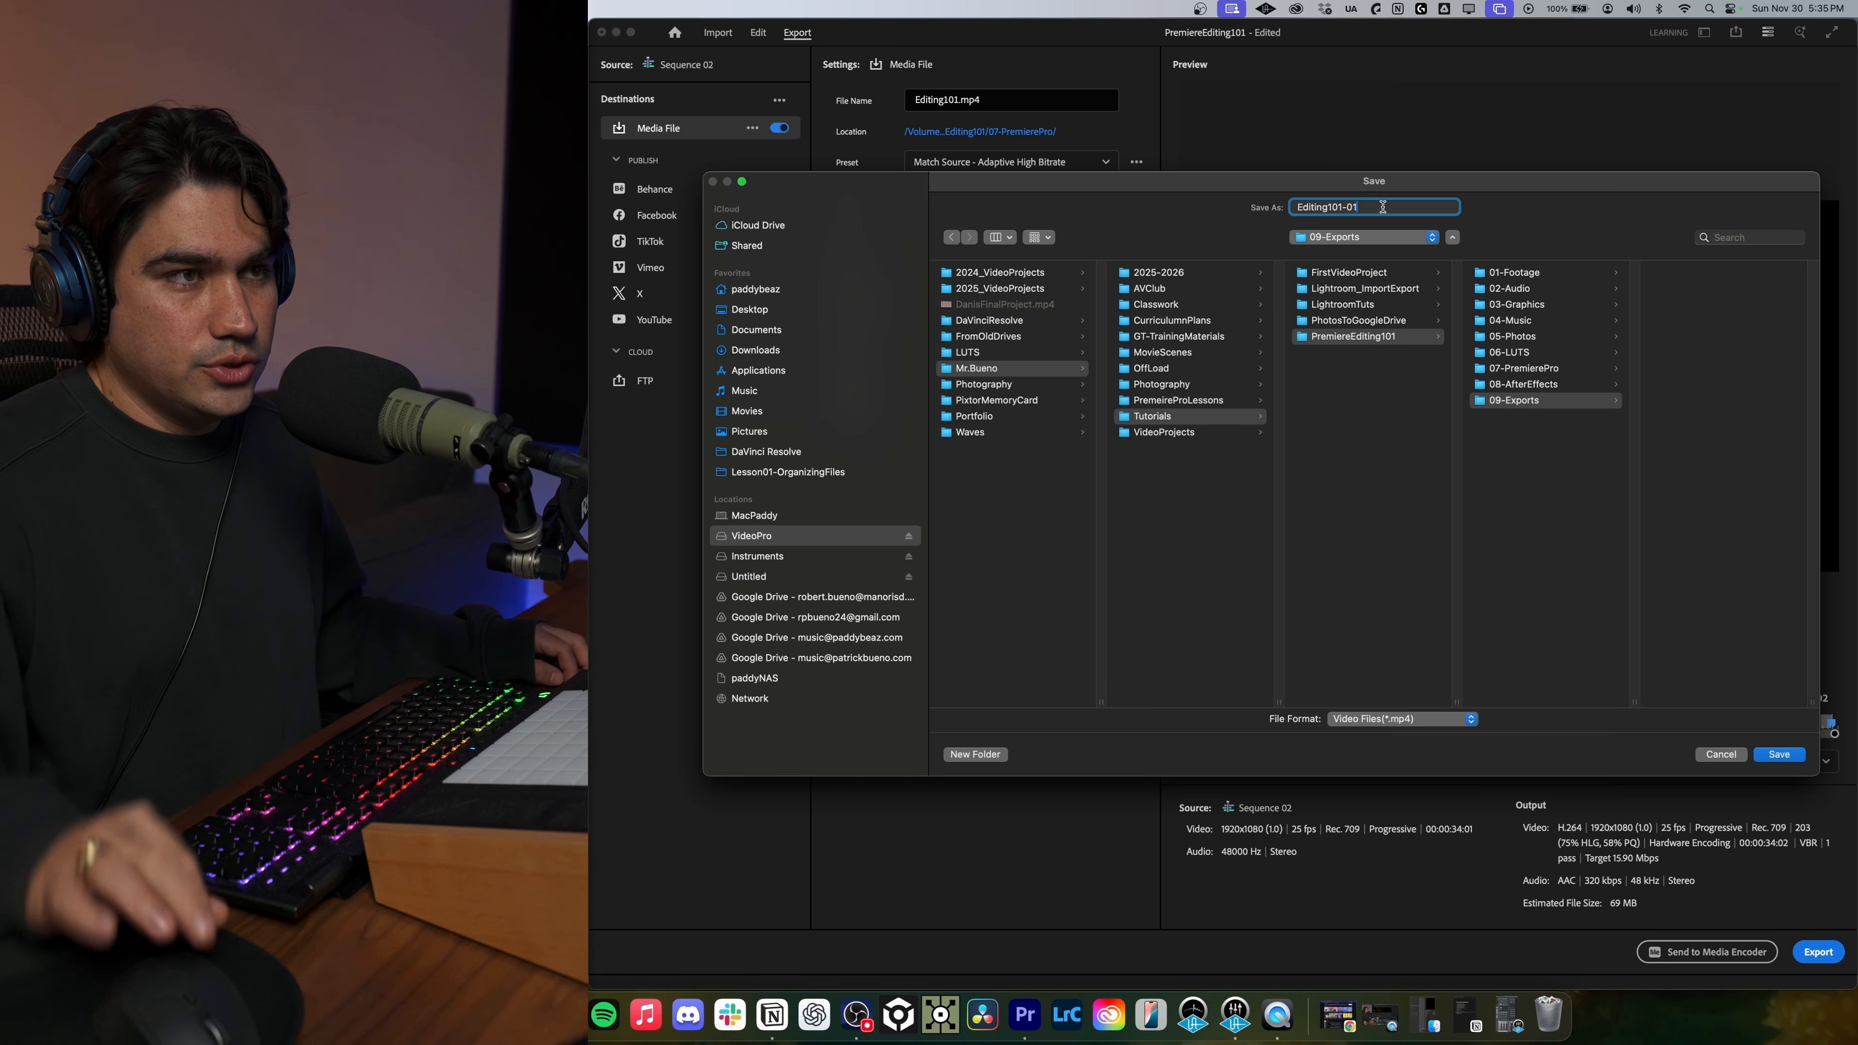
pyautogui.click(1521, 400)
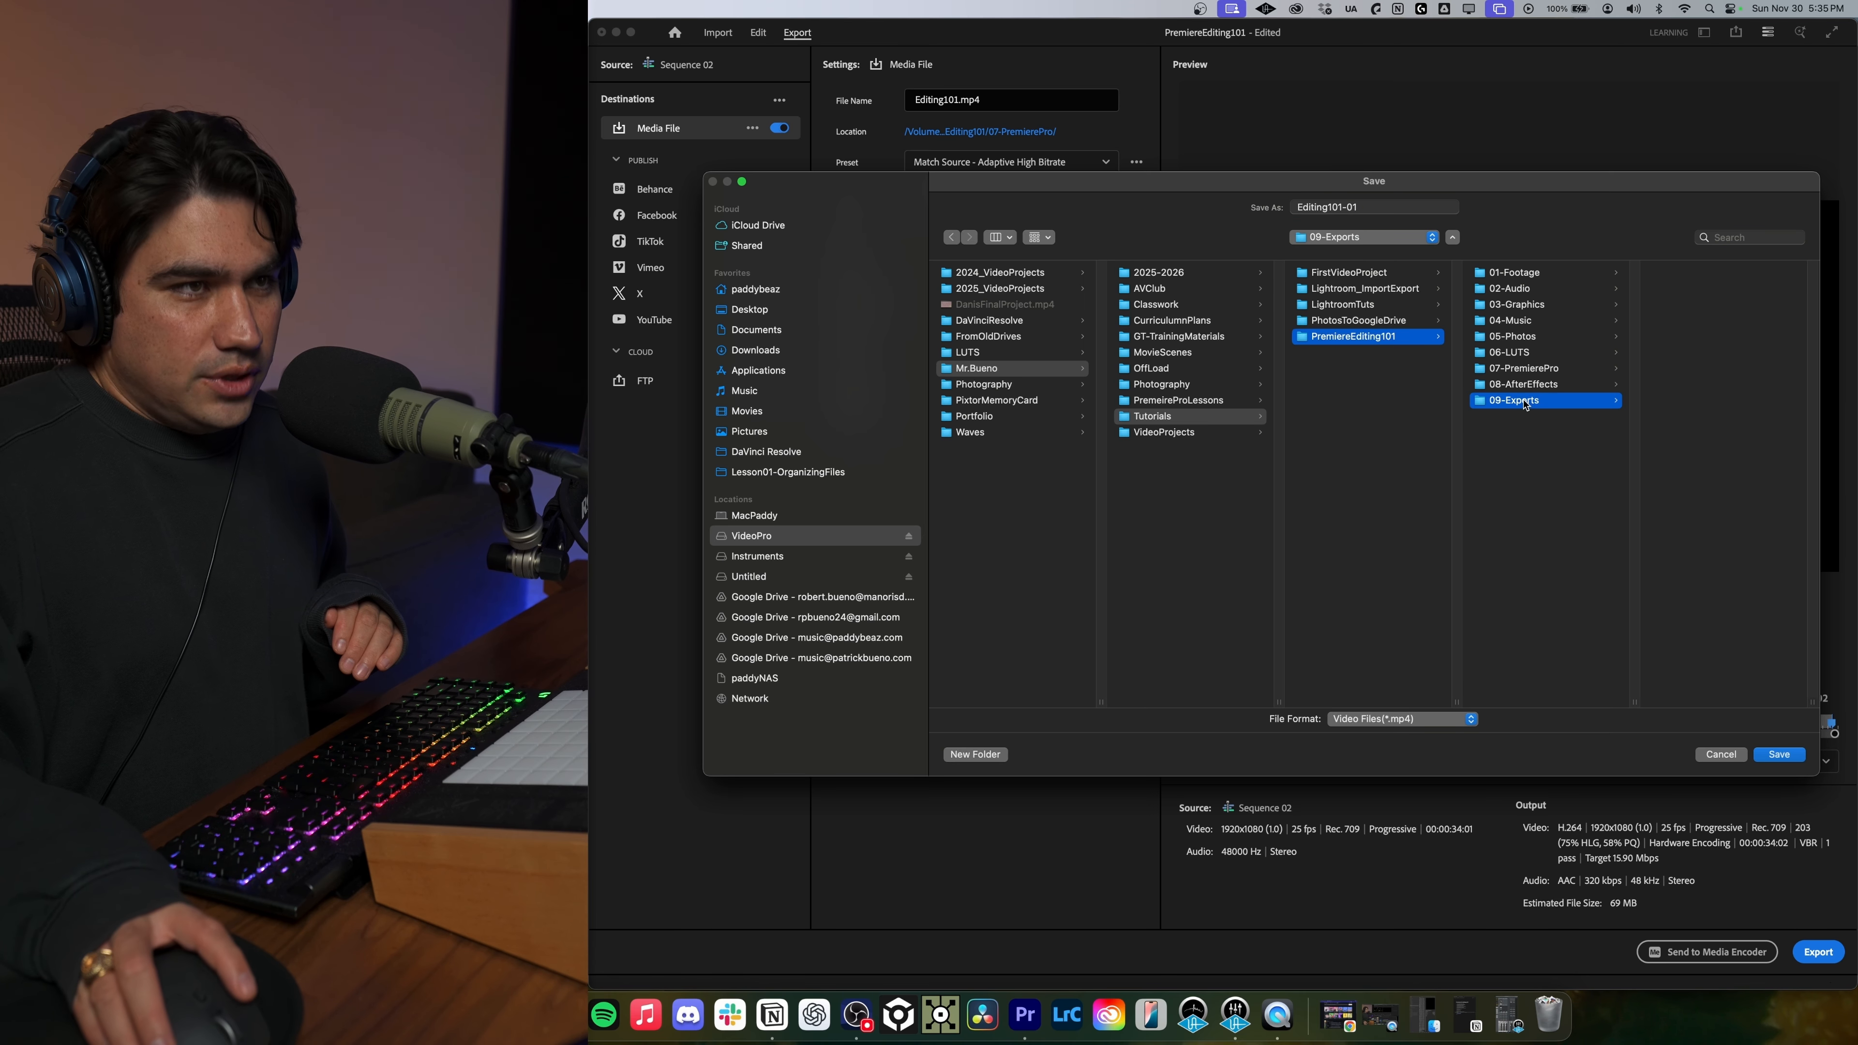
pyautogui.click(1785, 761)
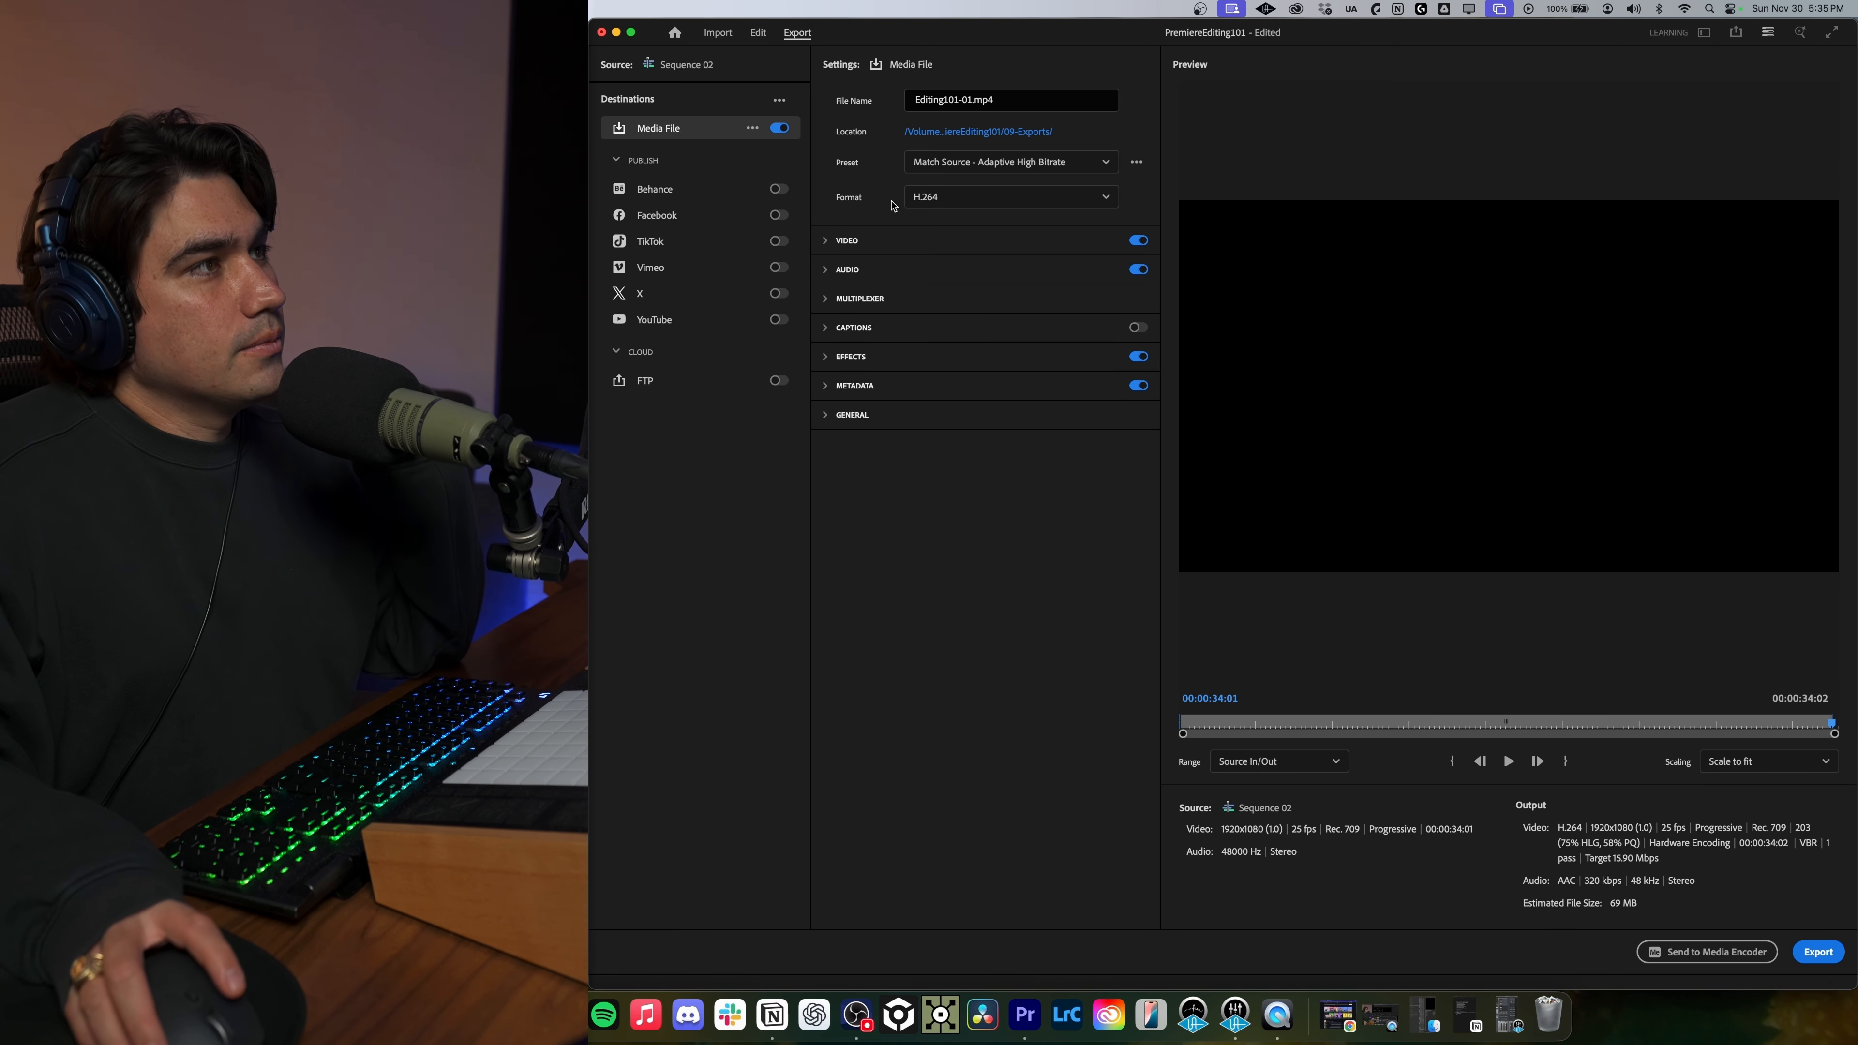
# Keep H.264 as the export format and review the basic video and audio export settings.
pyautogui.click(910, 197)
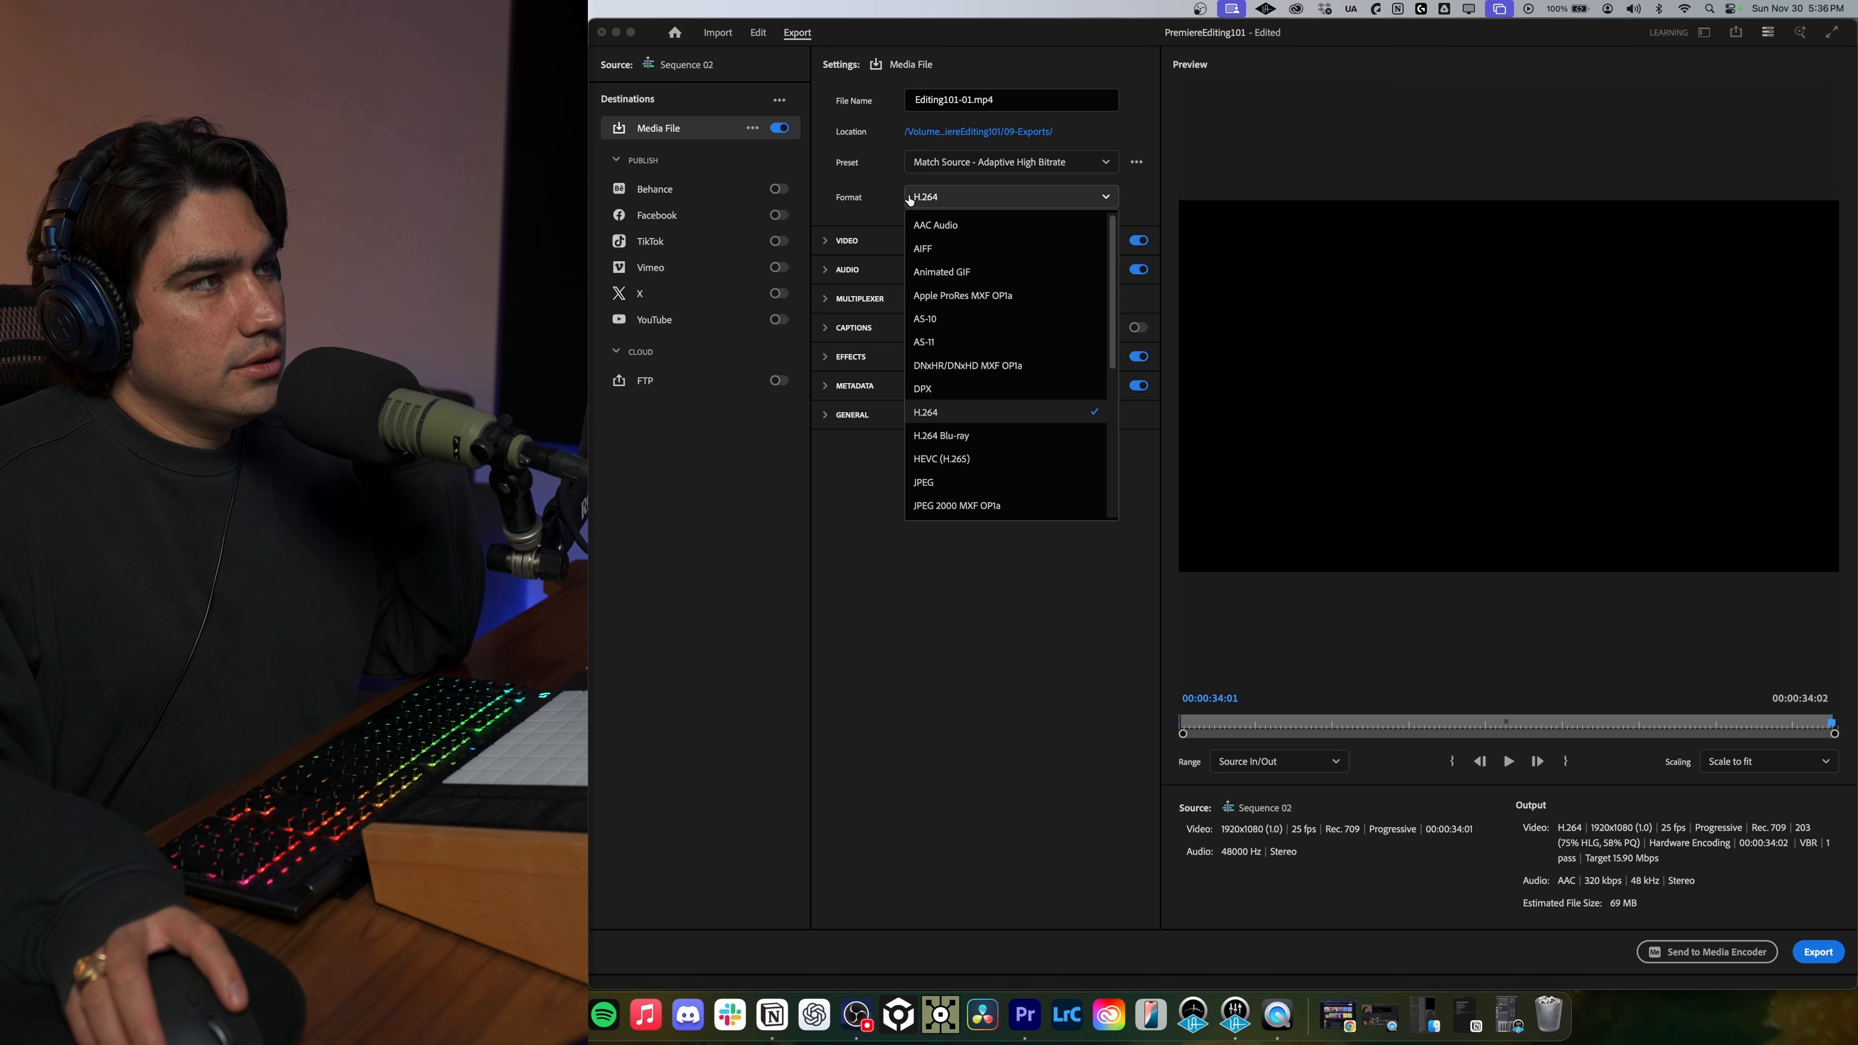
pyautogui.click(937, 200)
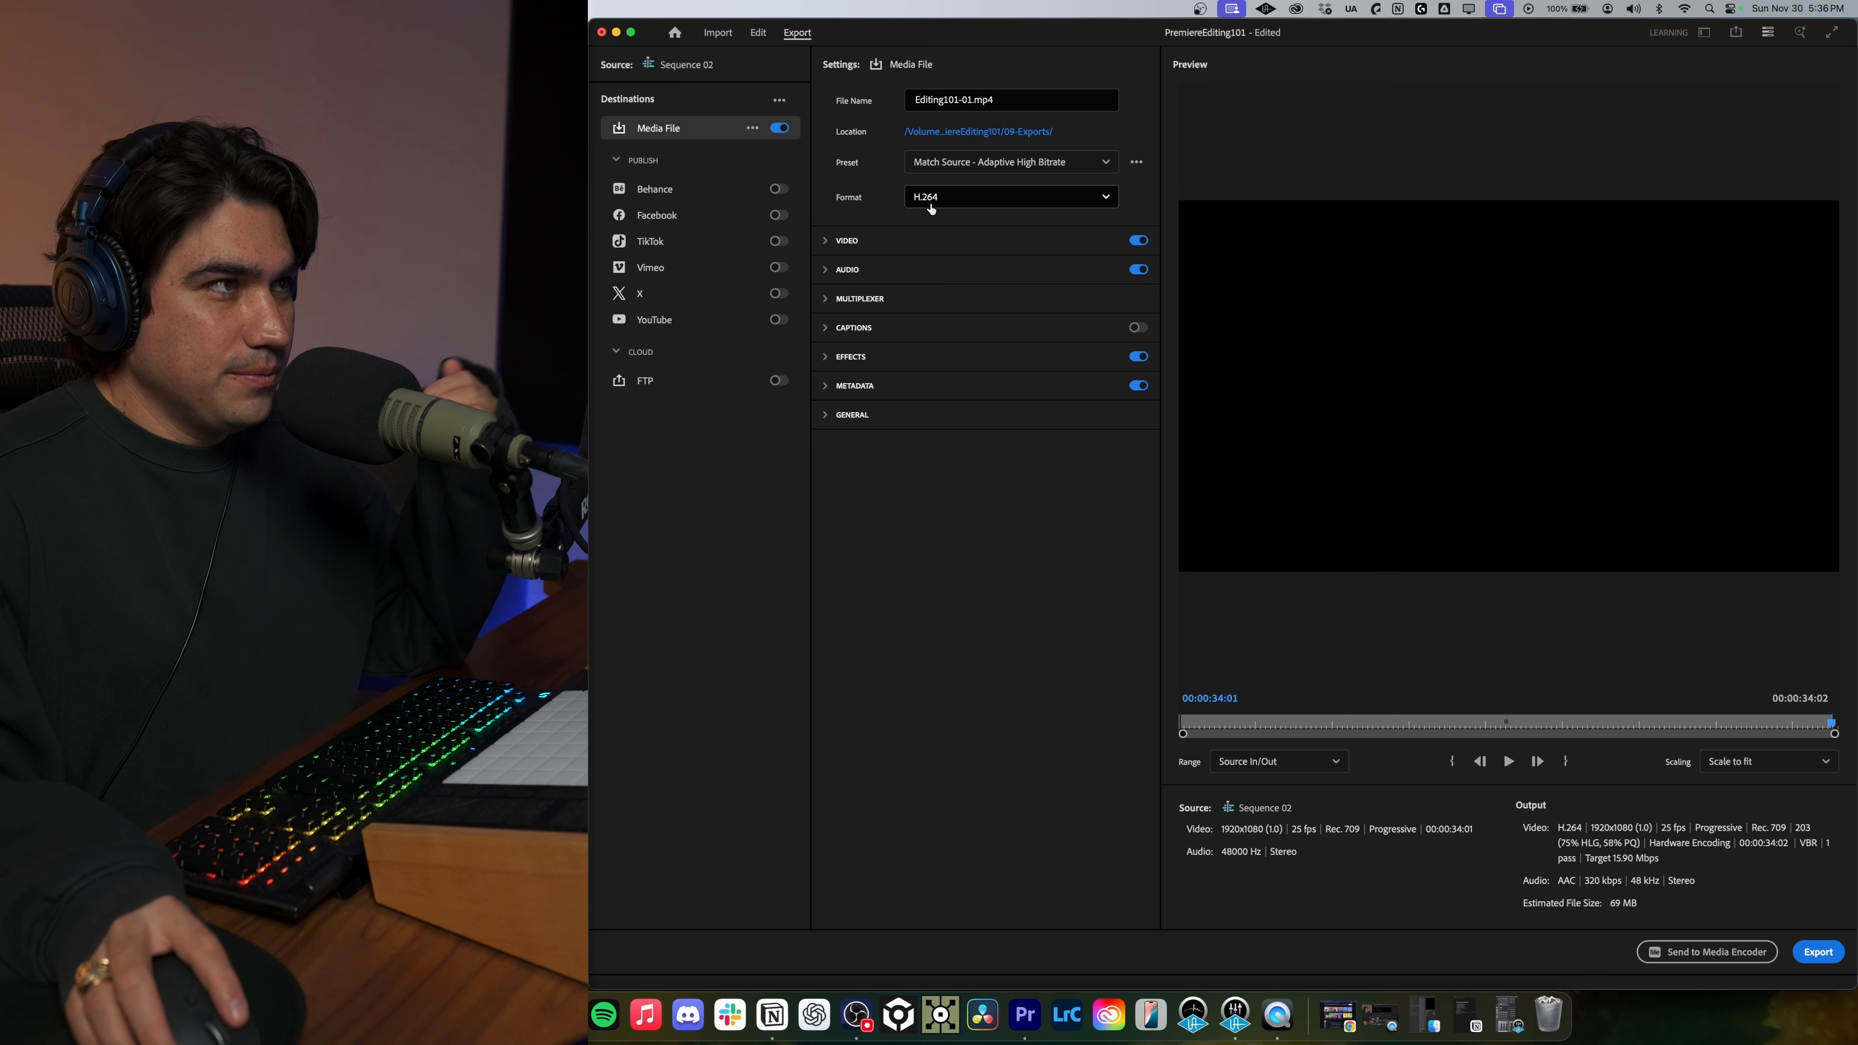
pyautogui.click(963, 205)
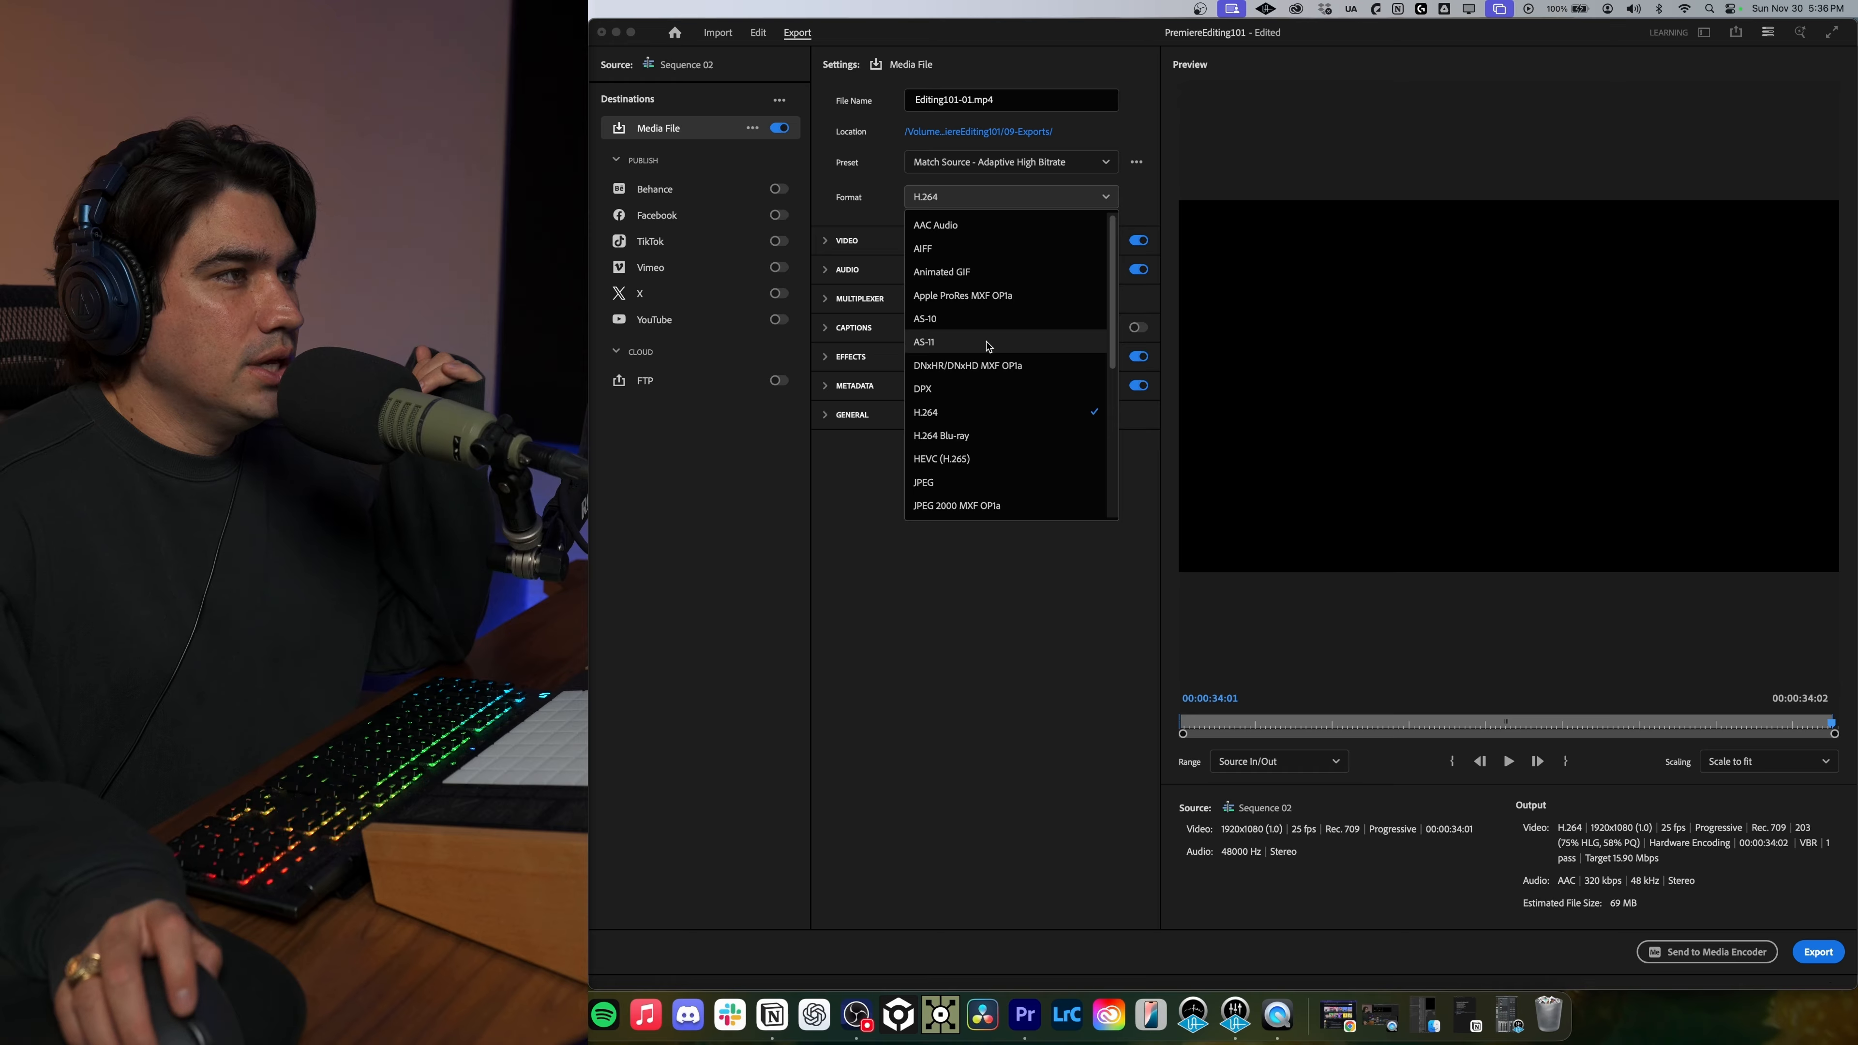
pyautogui.click(963, 413)
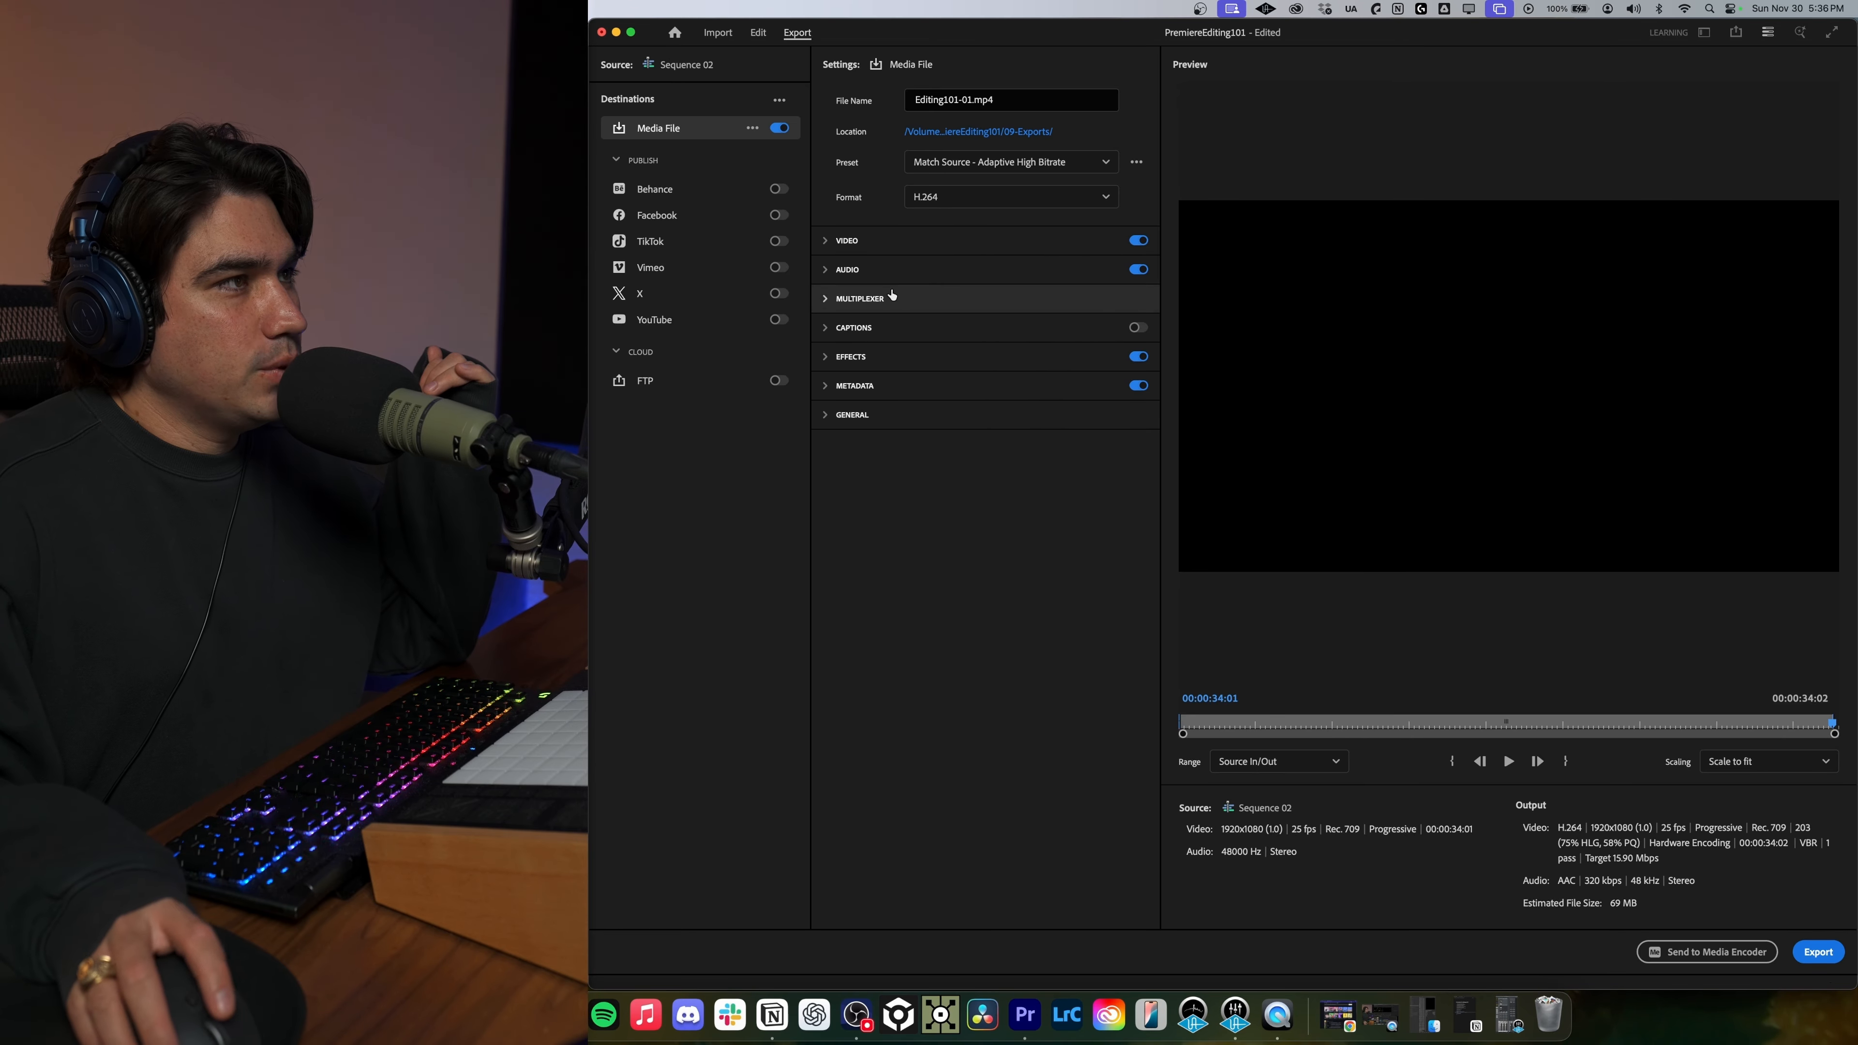
pyautogui.click(865, 243)
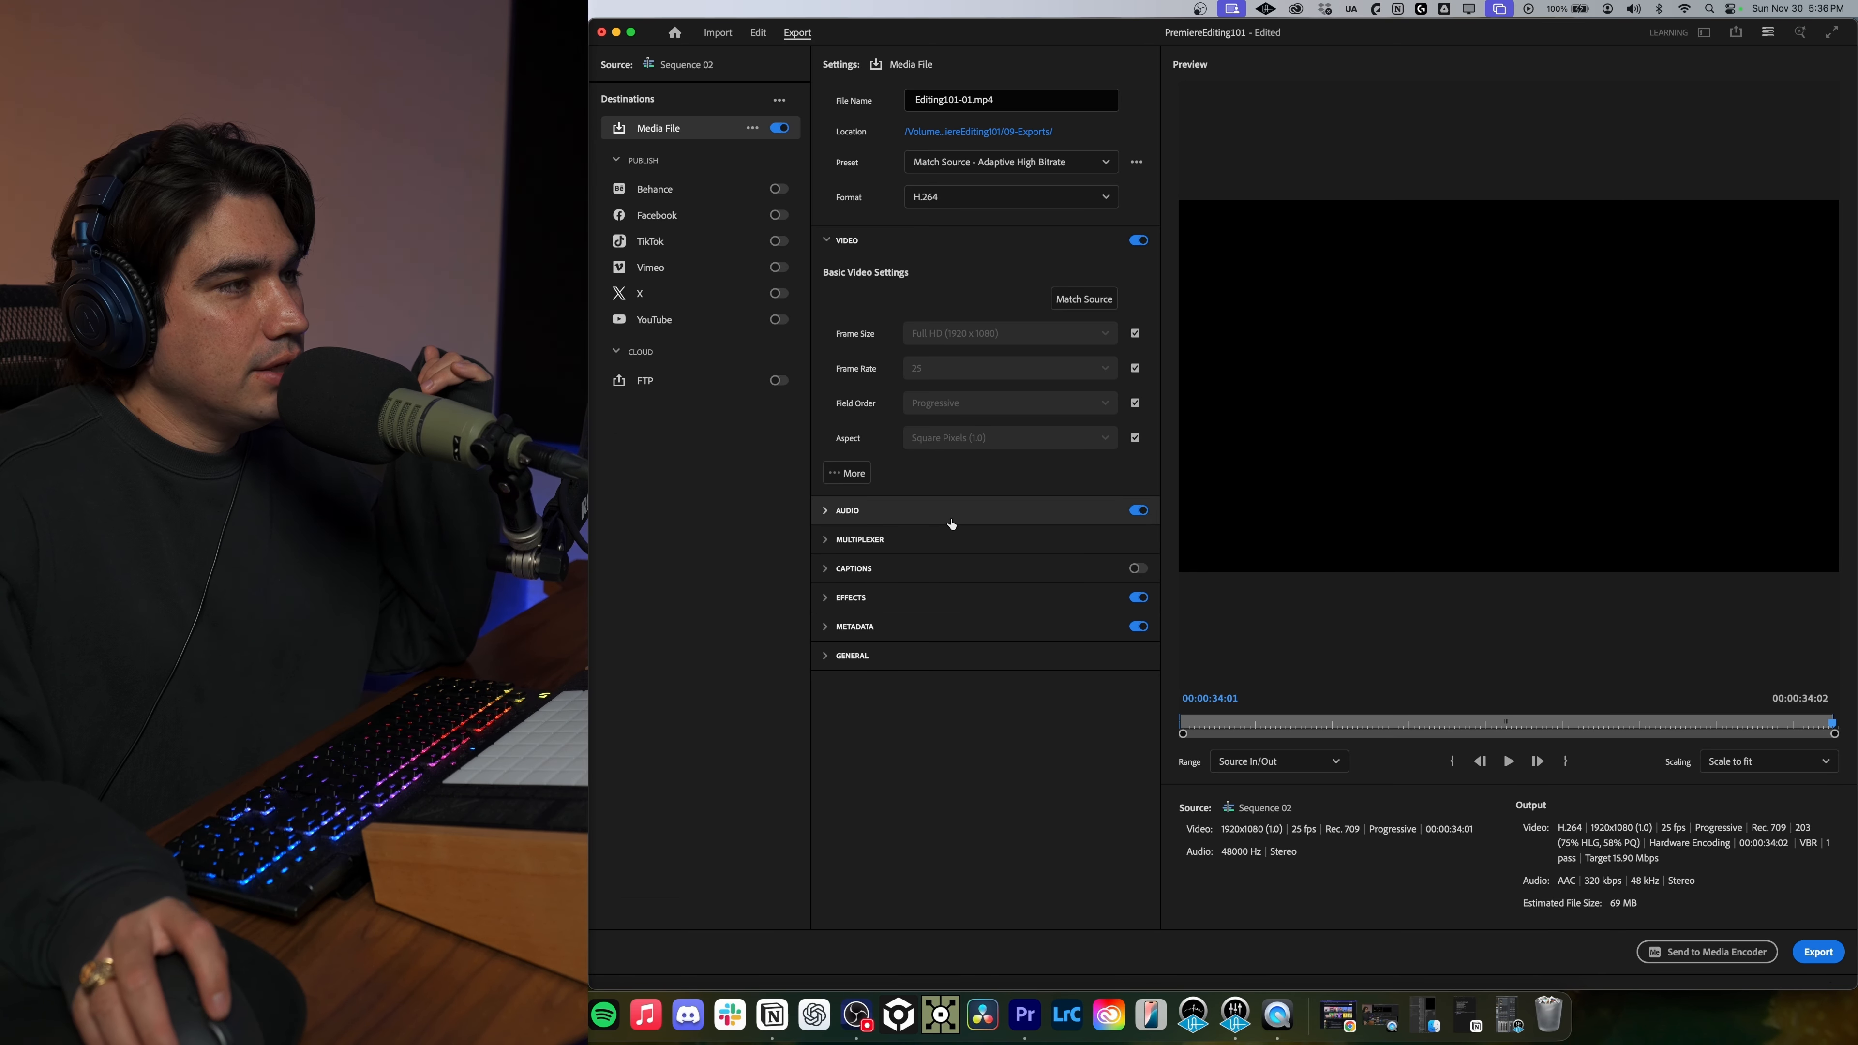
pyautogui.click(896, 515)
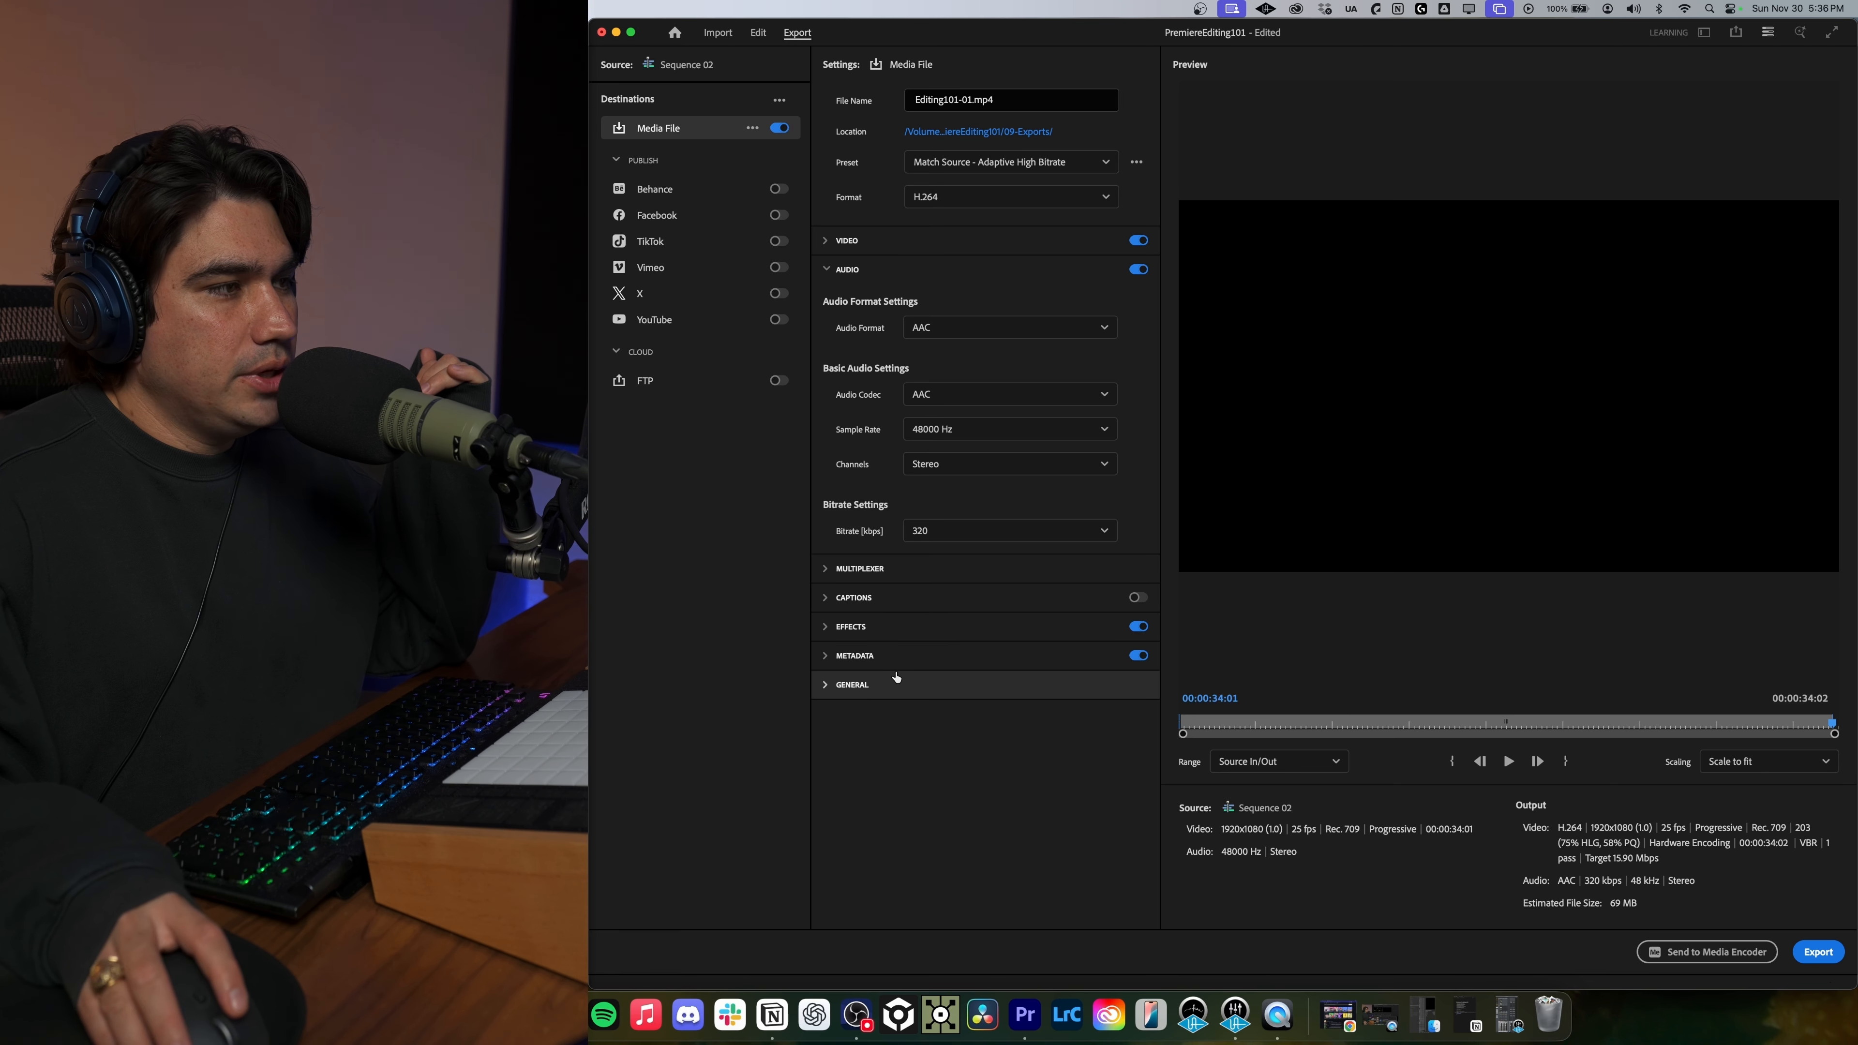
# Enable Loudness Normalization with the ITU BS.1770-3 standard, a target loudness of -14 LUFS and a max true peak level of -1 dBTP.
pyautogui.click(904, 626)
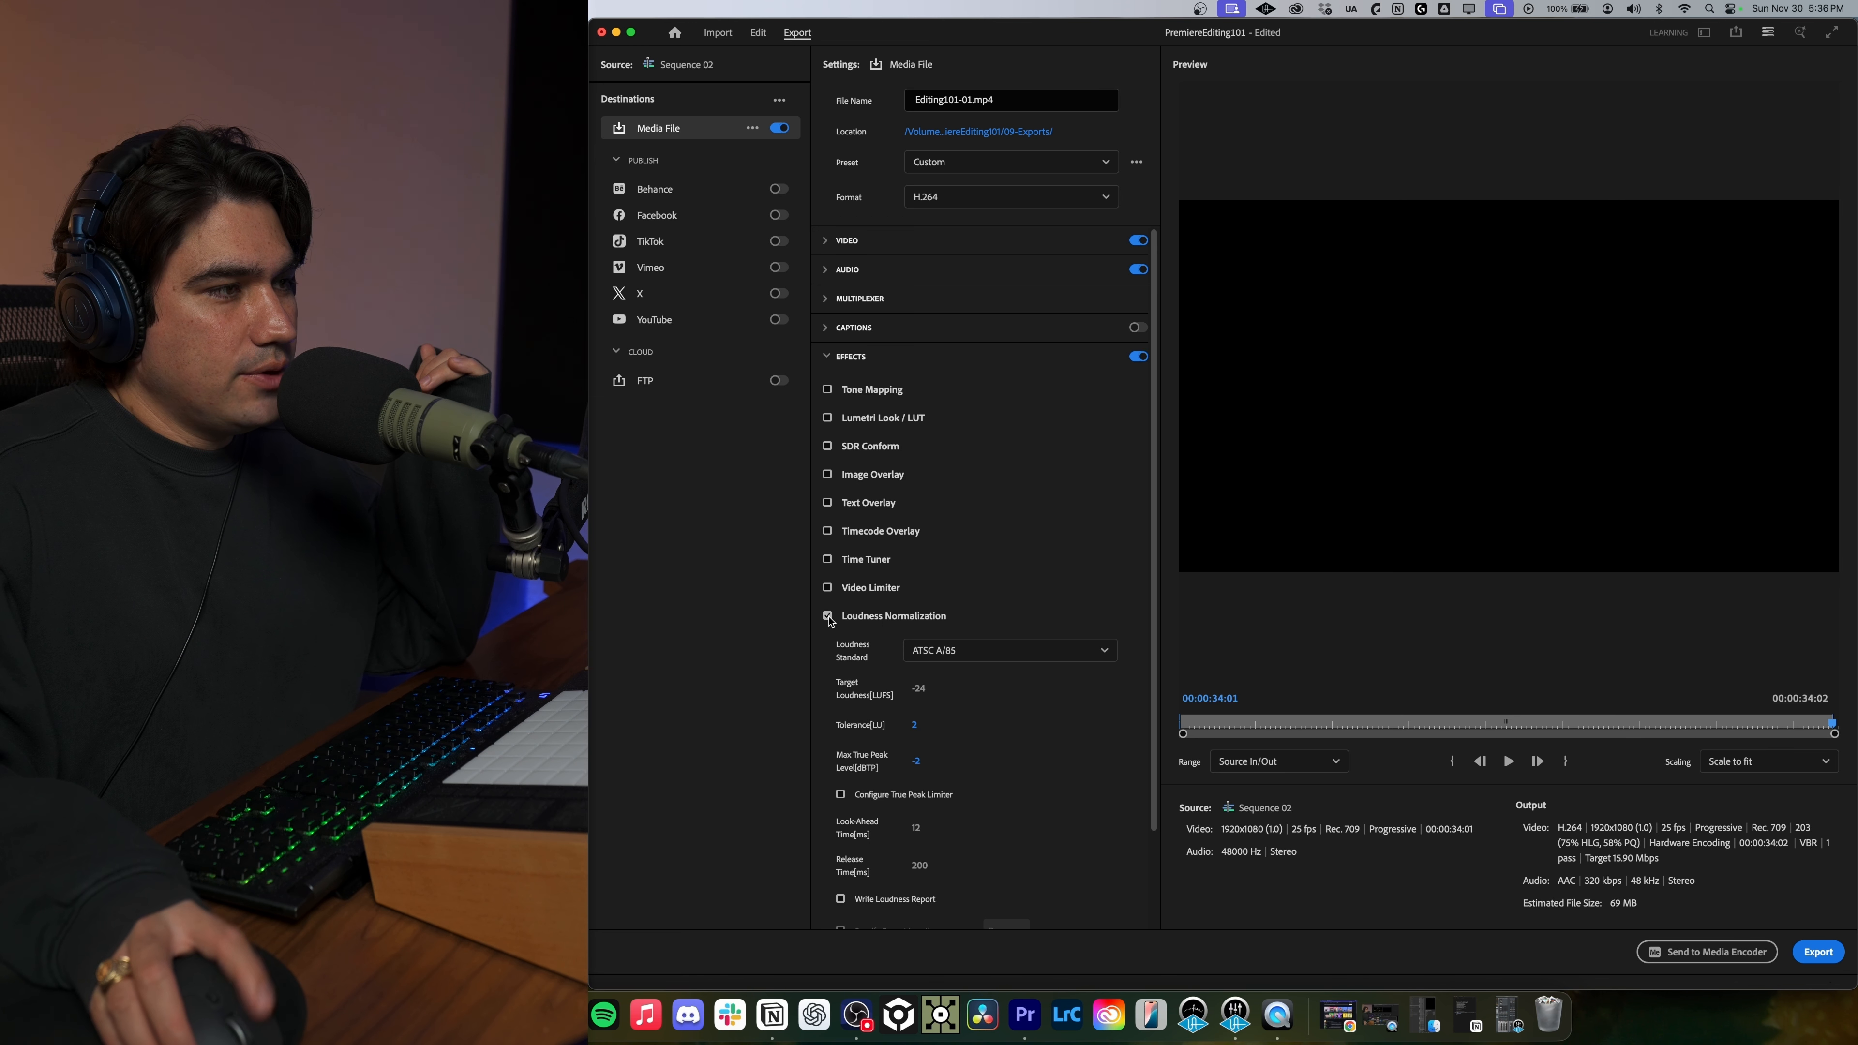
pyautogui.scroll(-3, 877, 637)
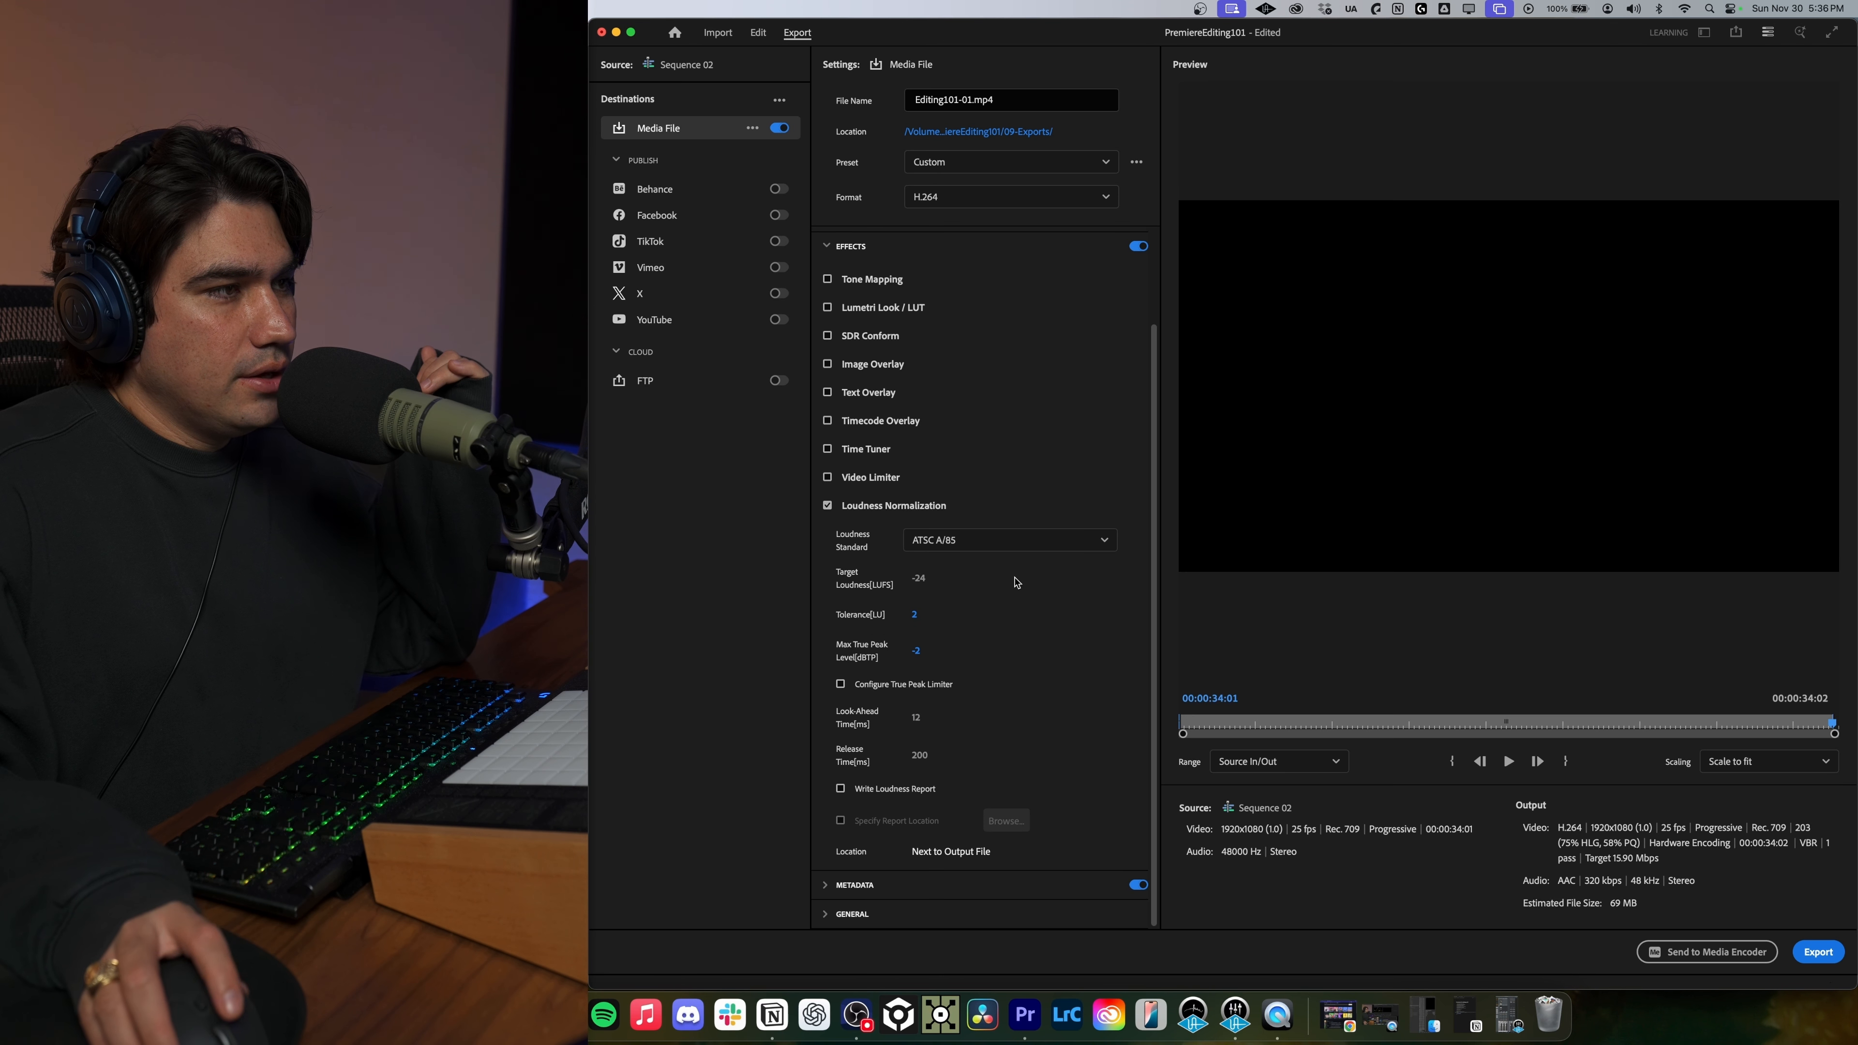
pyautogui.click(973, 544)
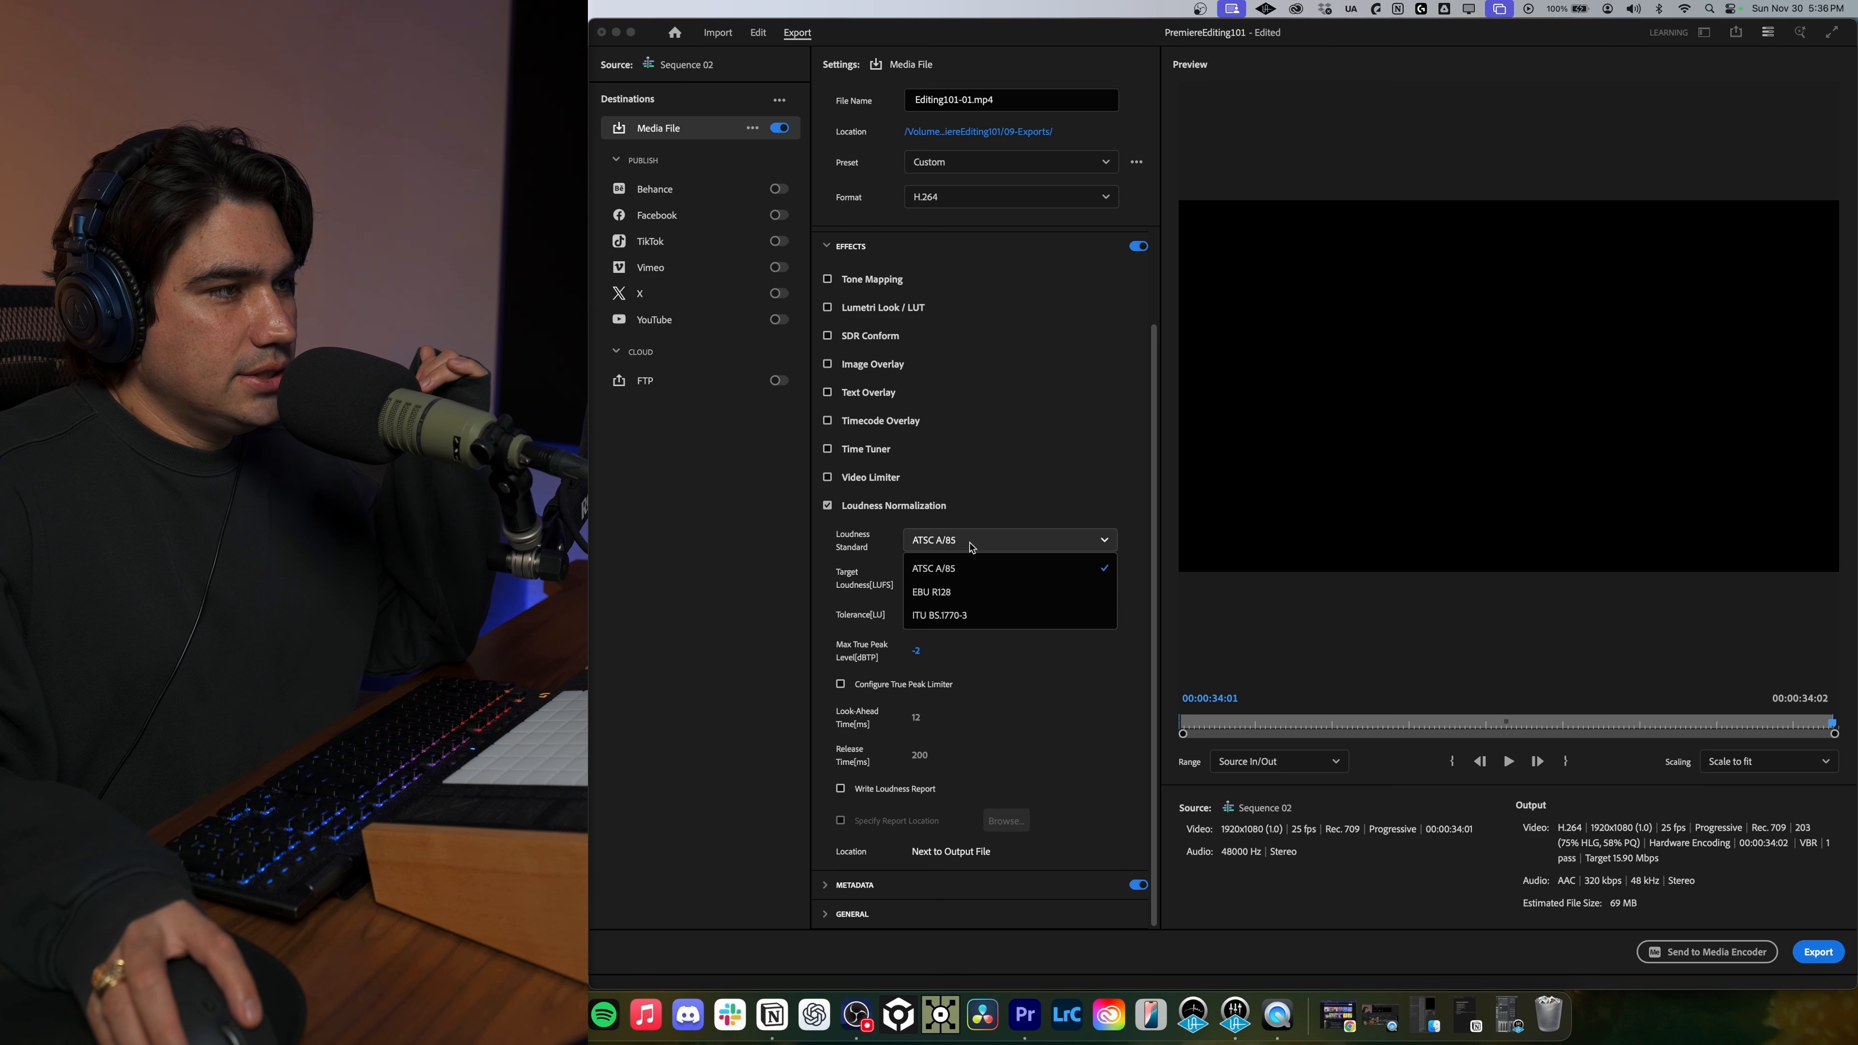
pyautogui.click(970, 618)
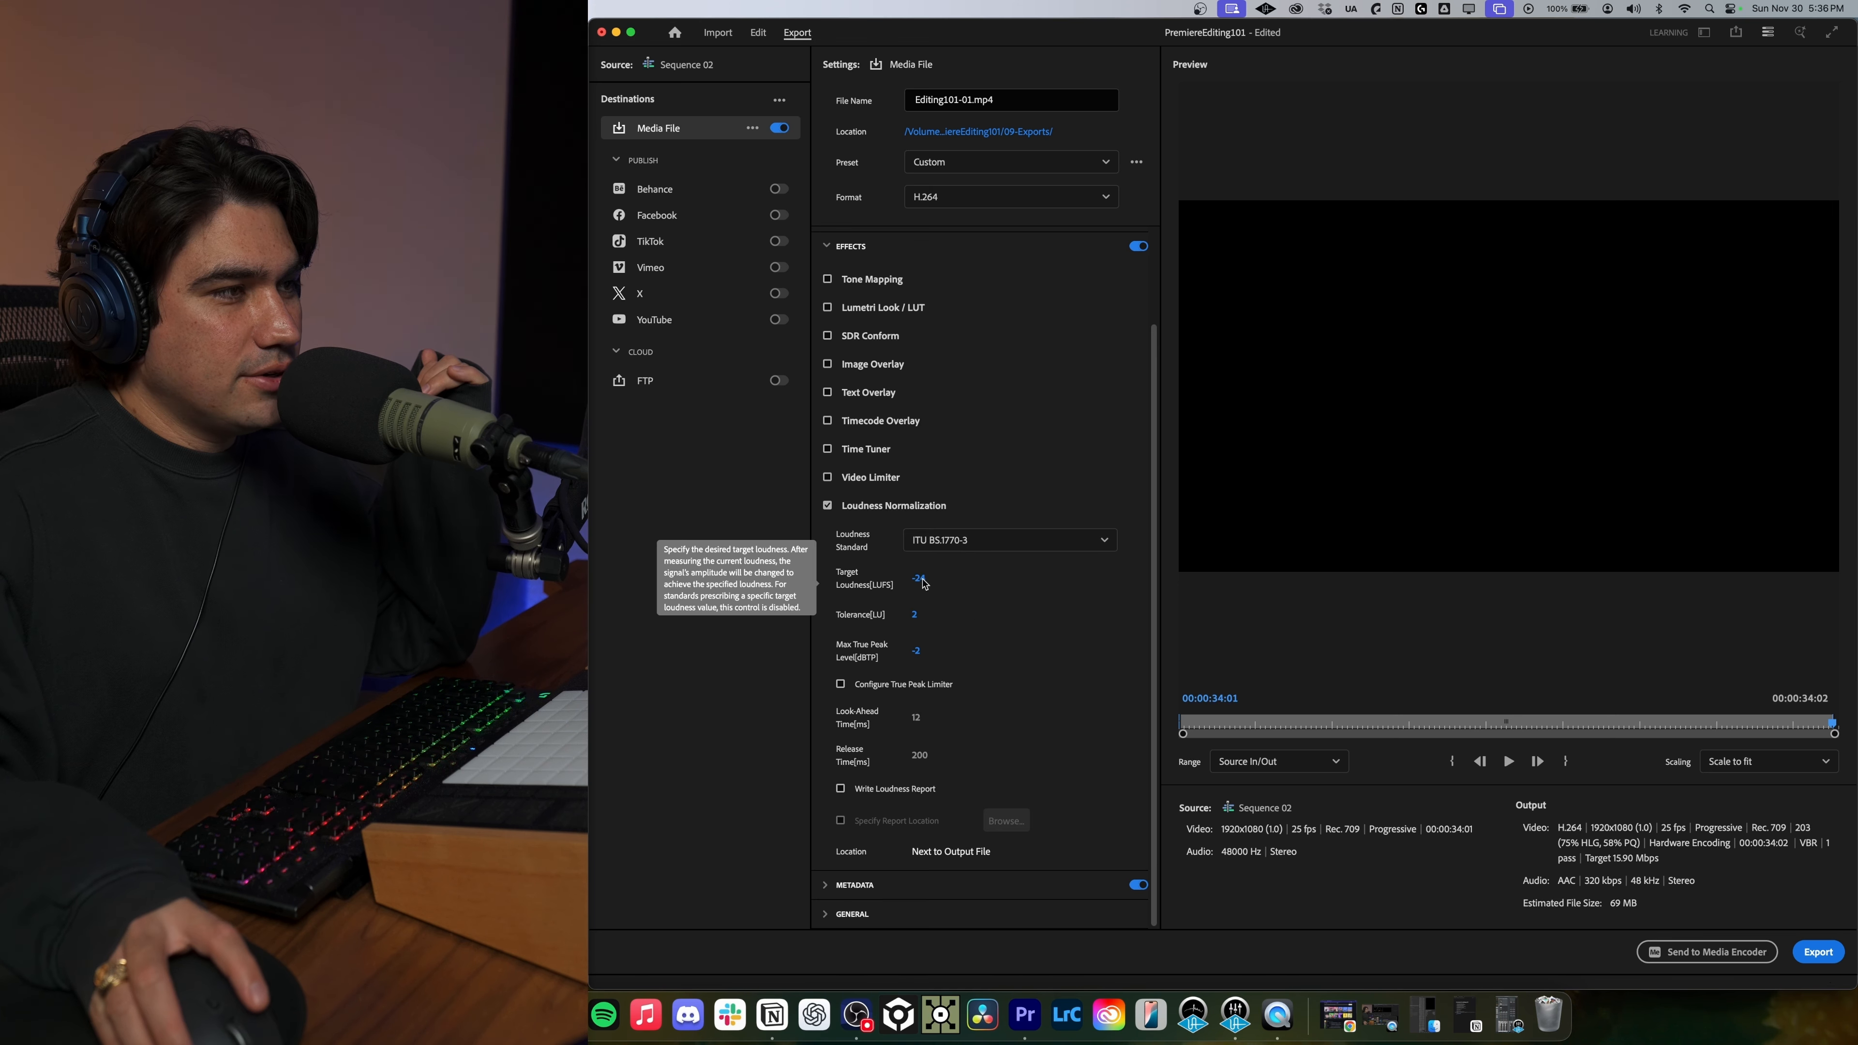
pyautogui.write('-14')
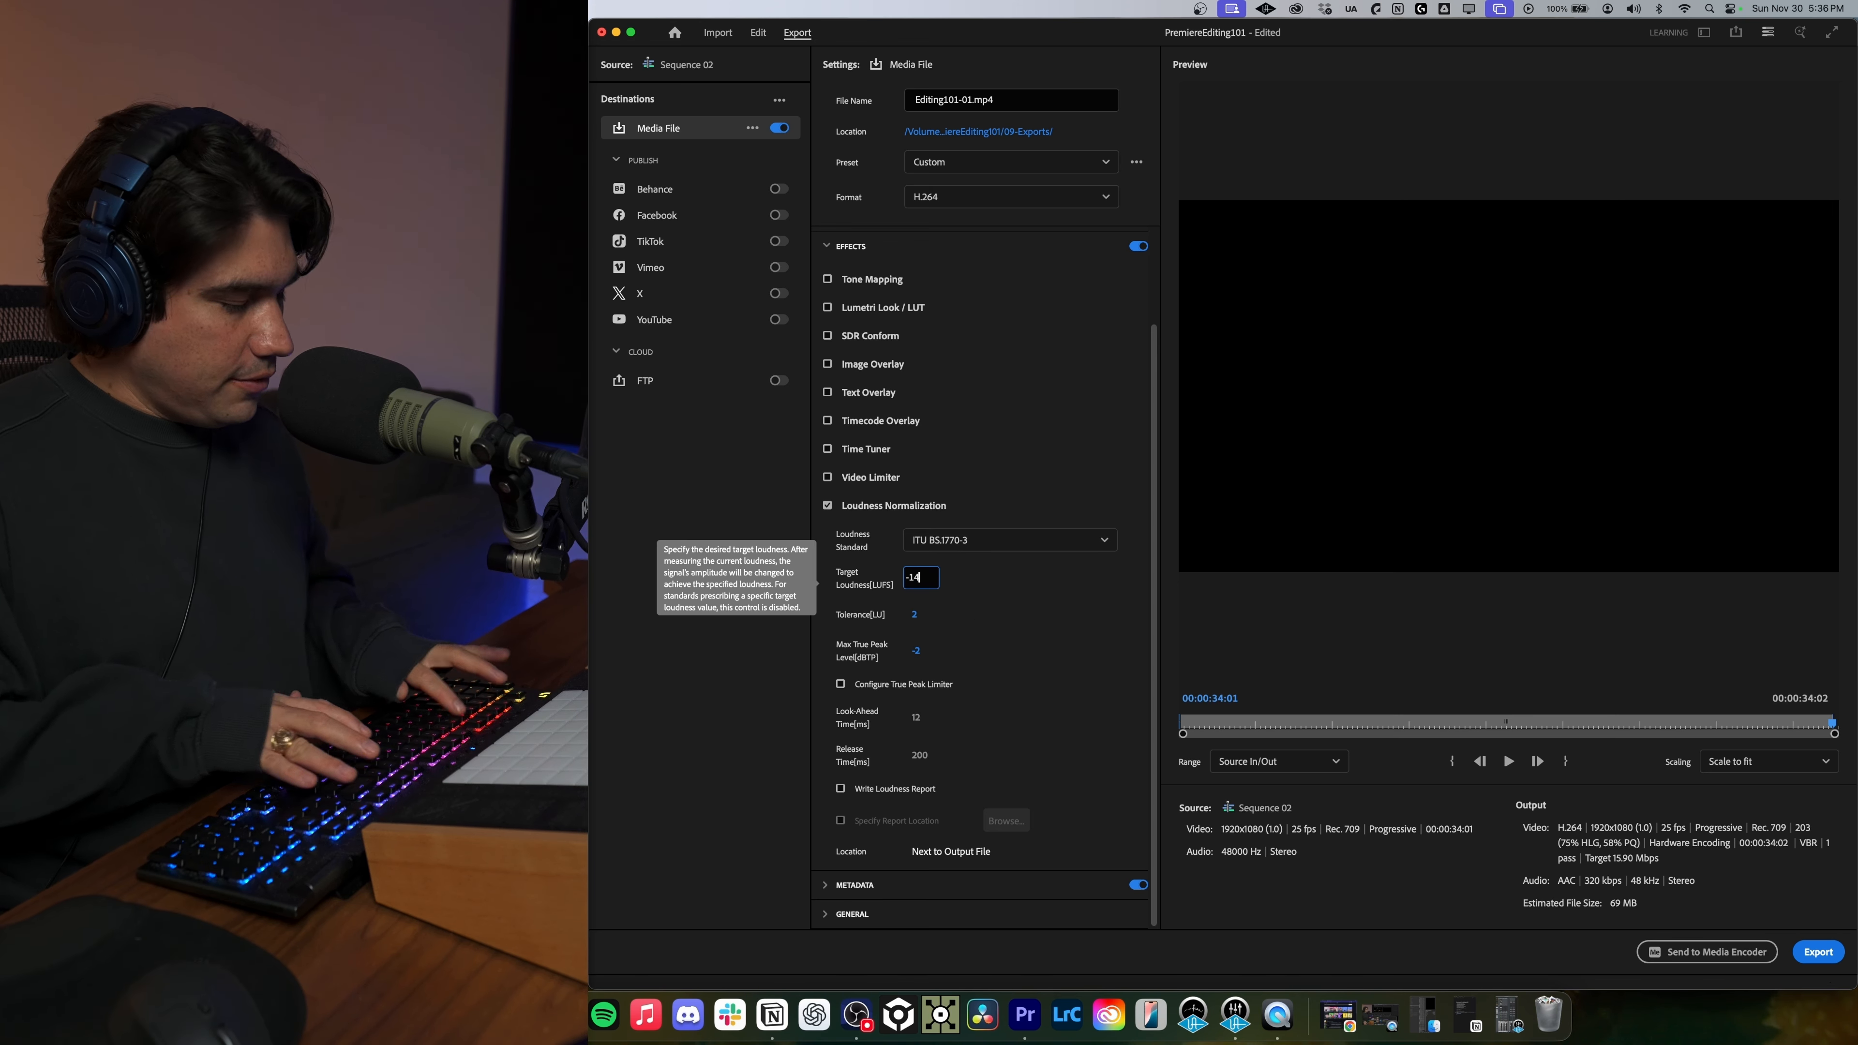
pyautogui.press('Return')
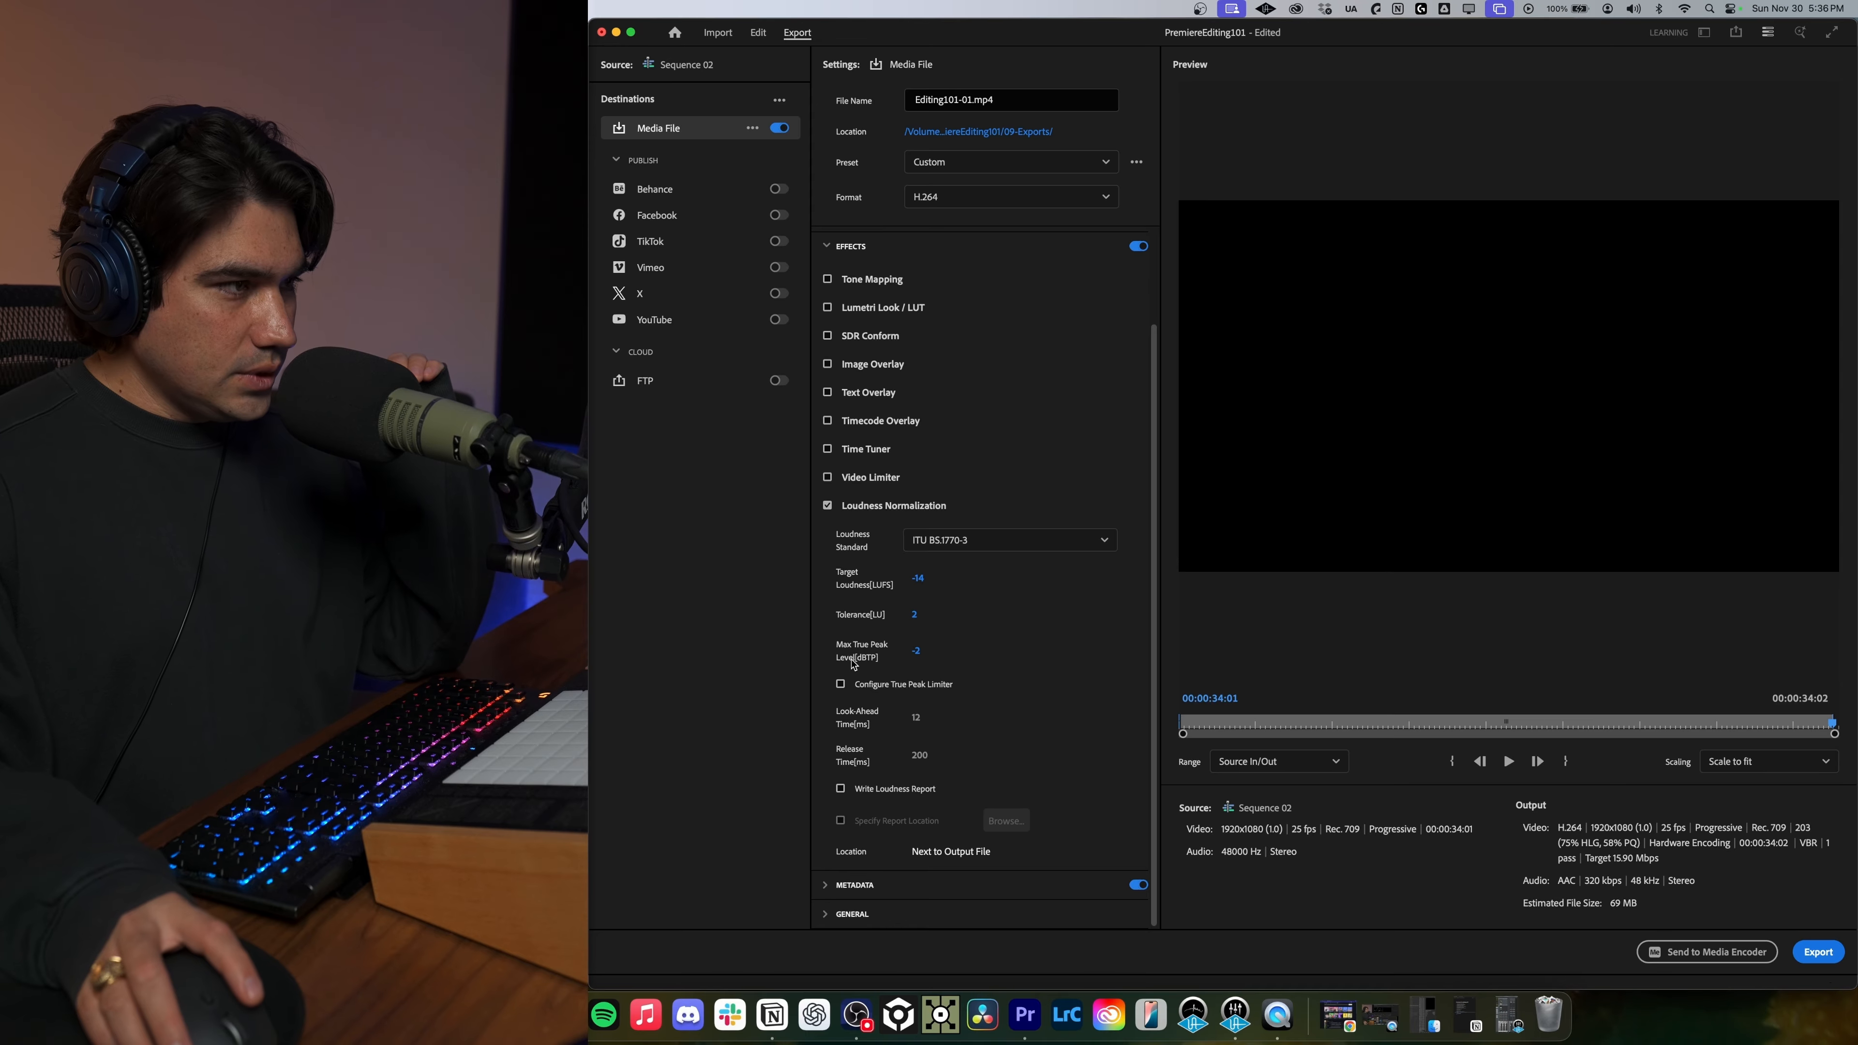
pyautogui.write('-1')
pyautogui.press('Return')
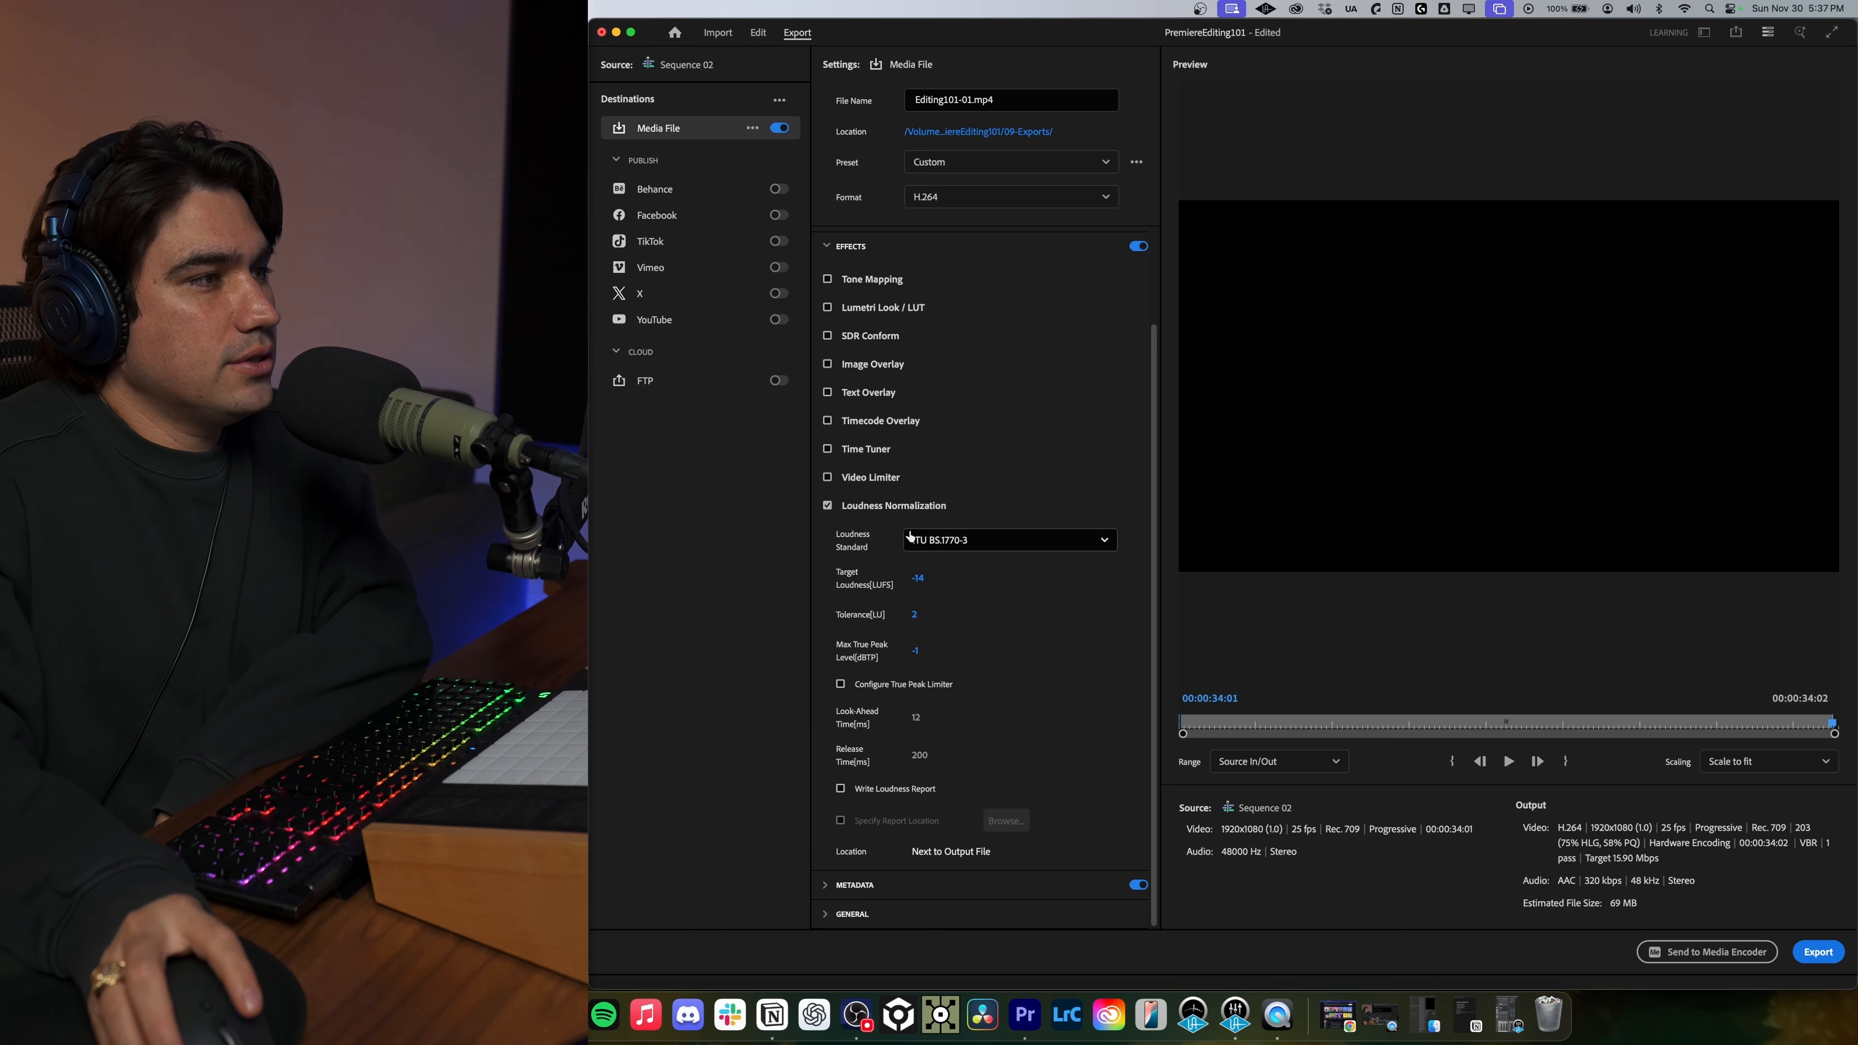
# Review the metadata export settings, move the preview playhead back to 00:00:00:00 and export the video.
pyautogui.scroll(1, 1009, 699)
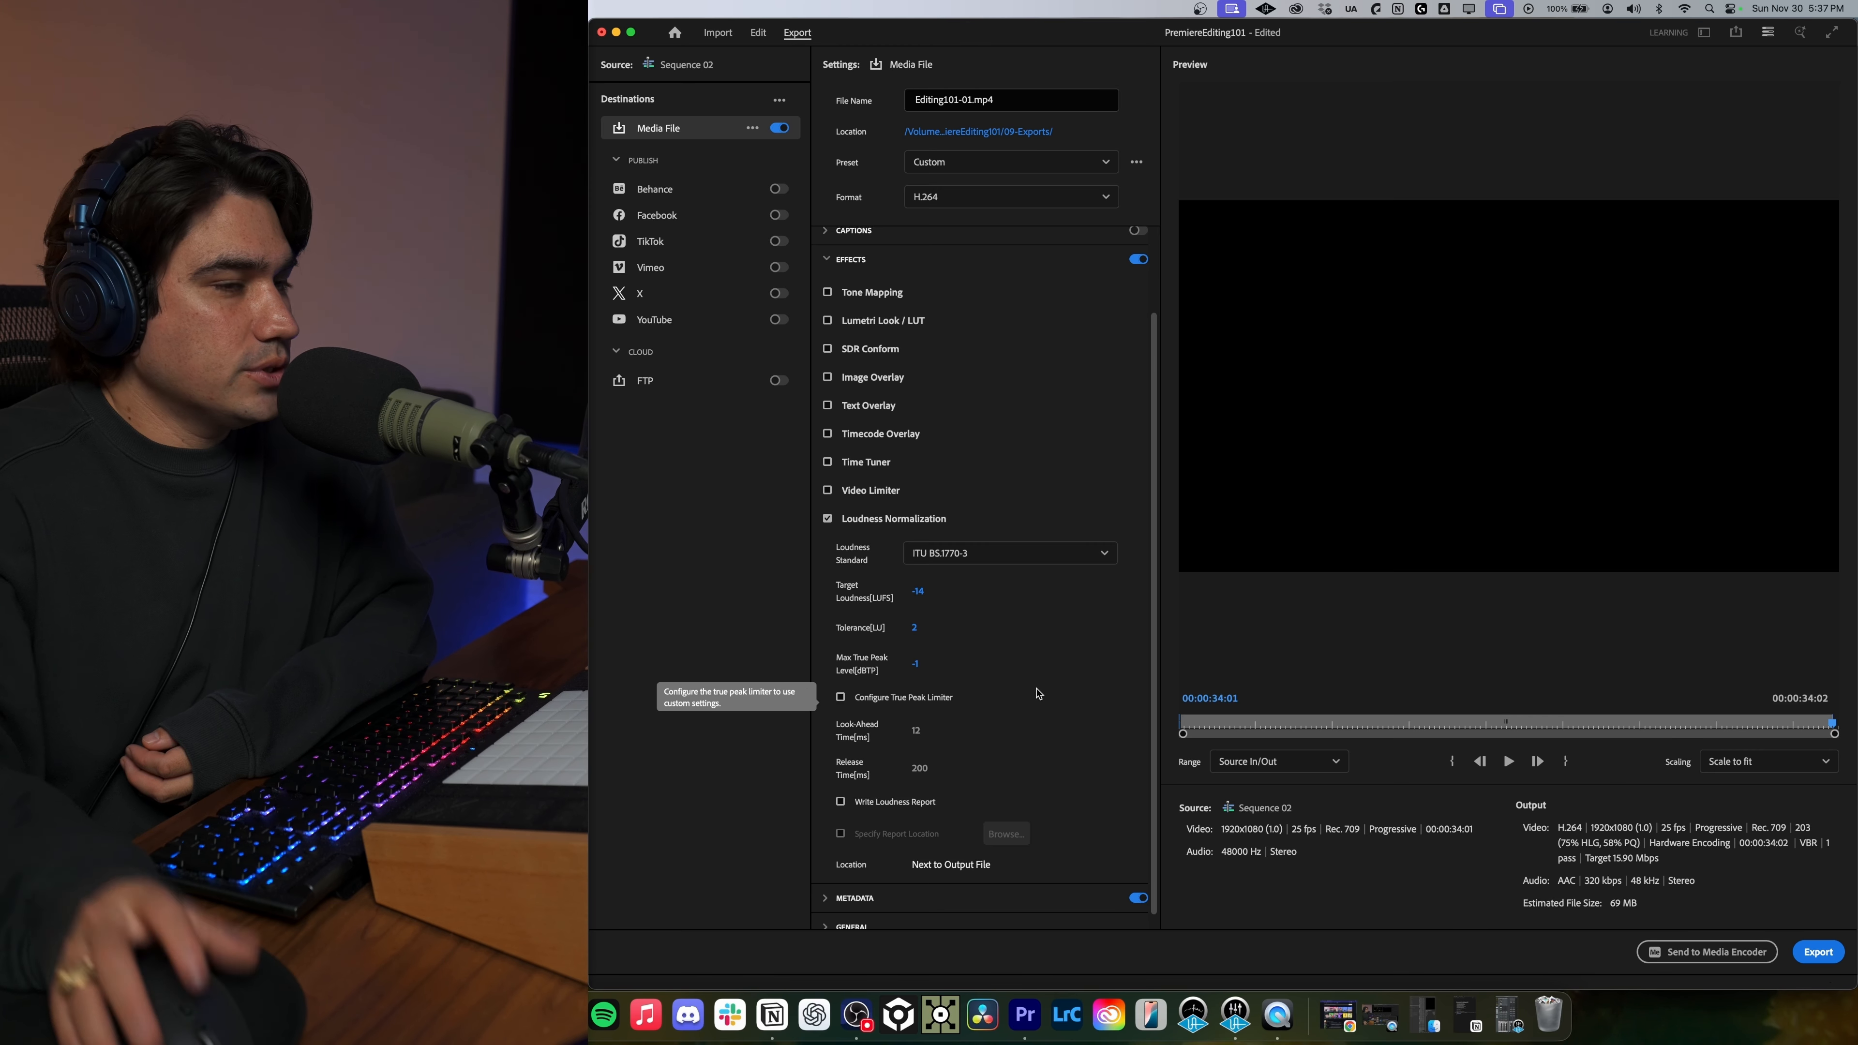
pyautogui.scroll(-1, 1042, 709)
pyautogui.scroll(-1, 1043, 709)
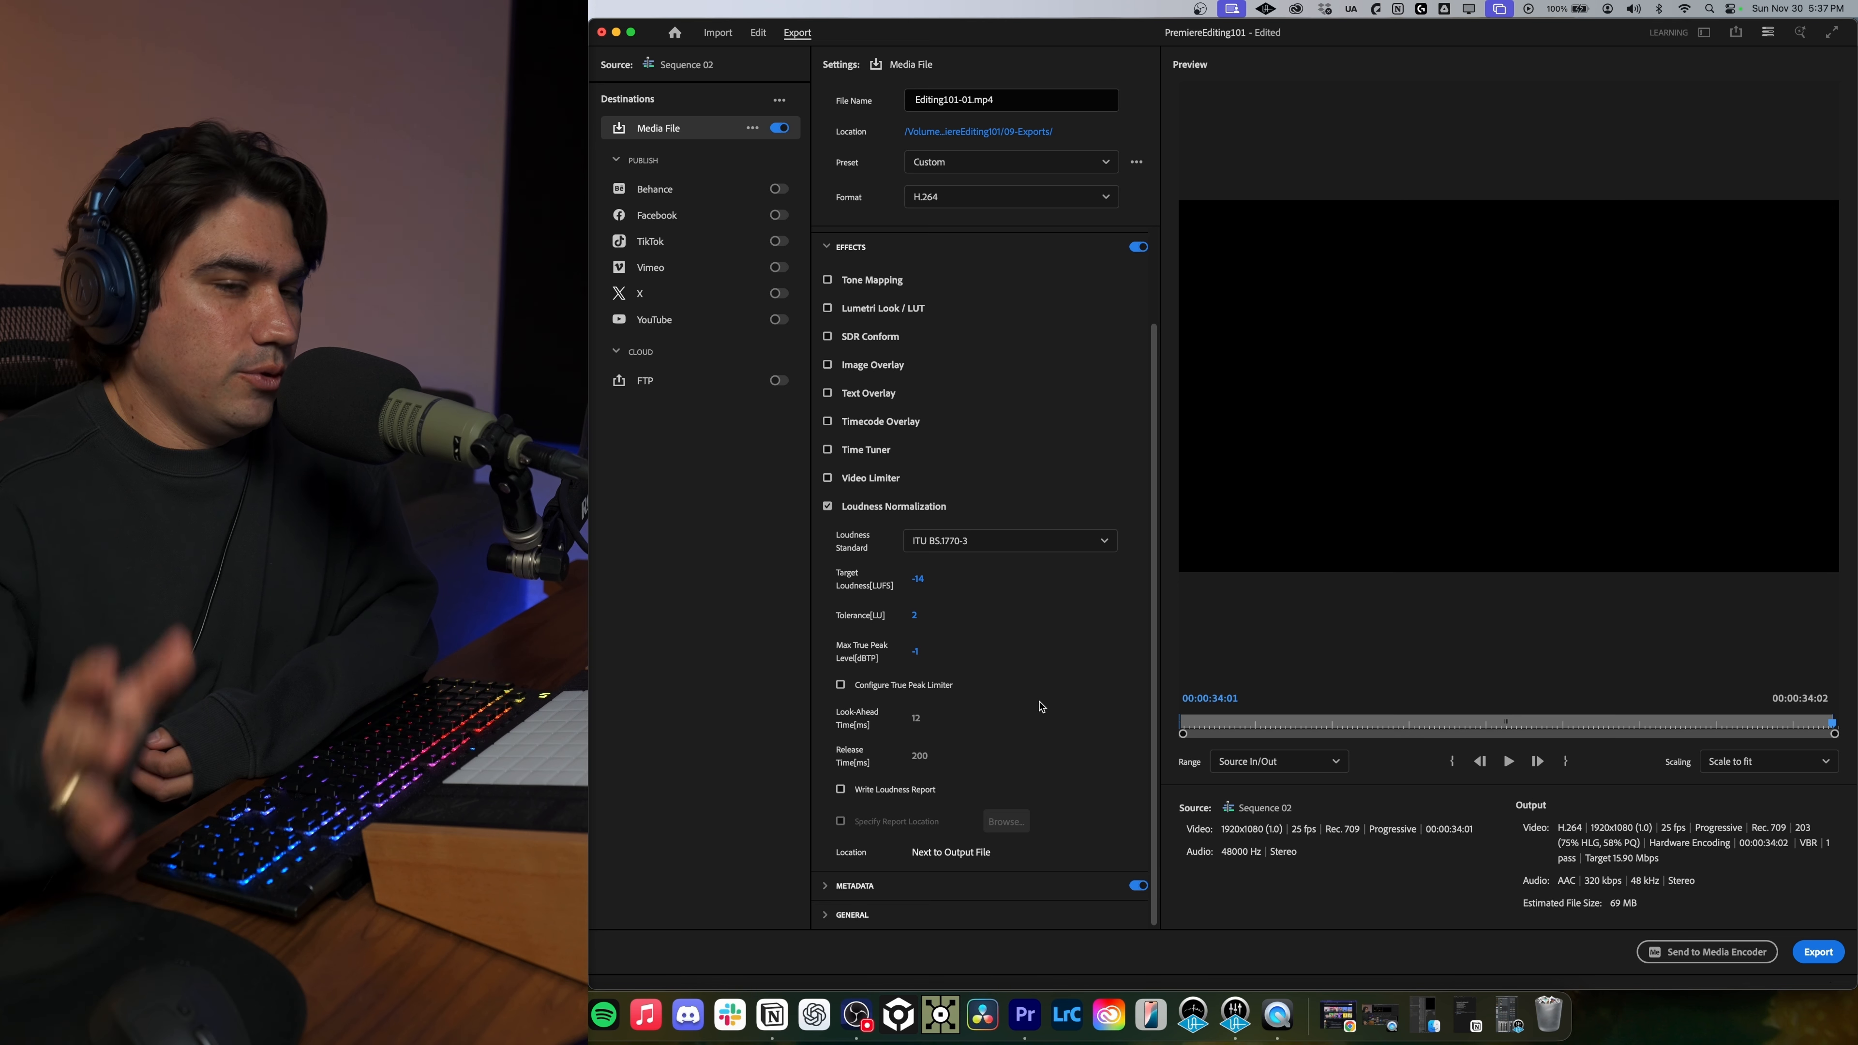
pyautogui.click(929, 885)
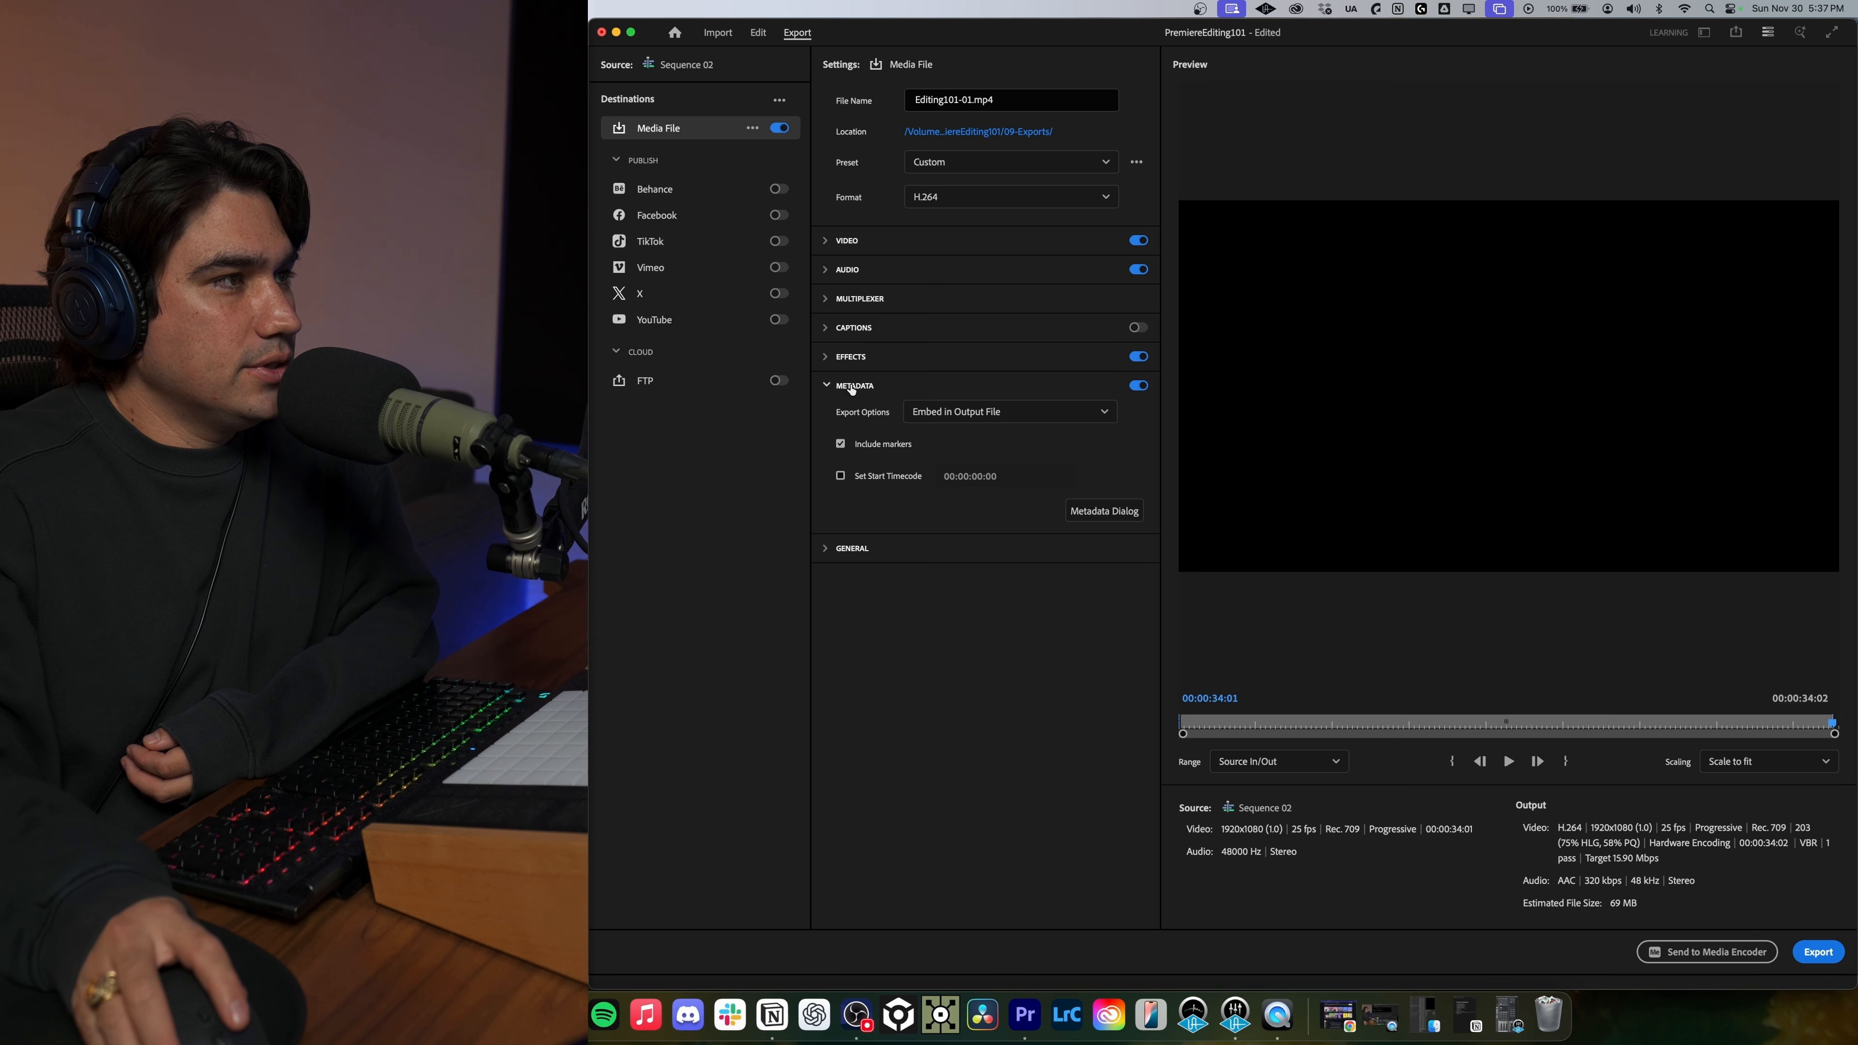
pyautogui.click(904, 395)
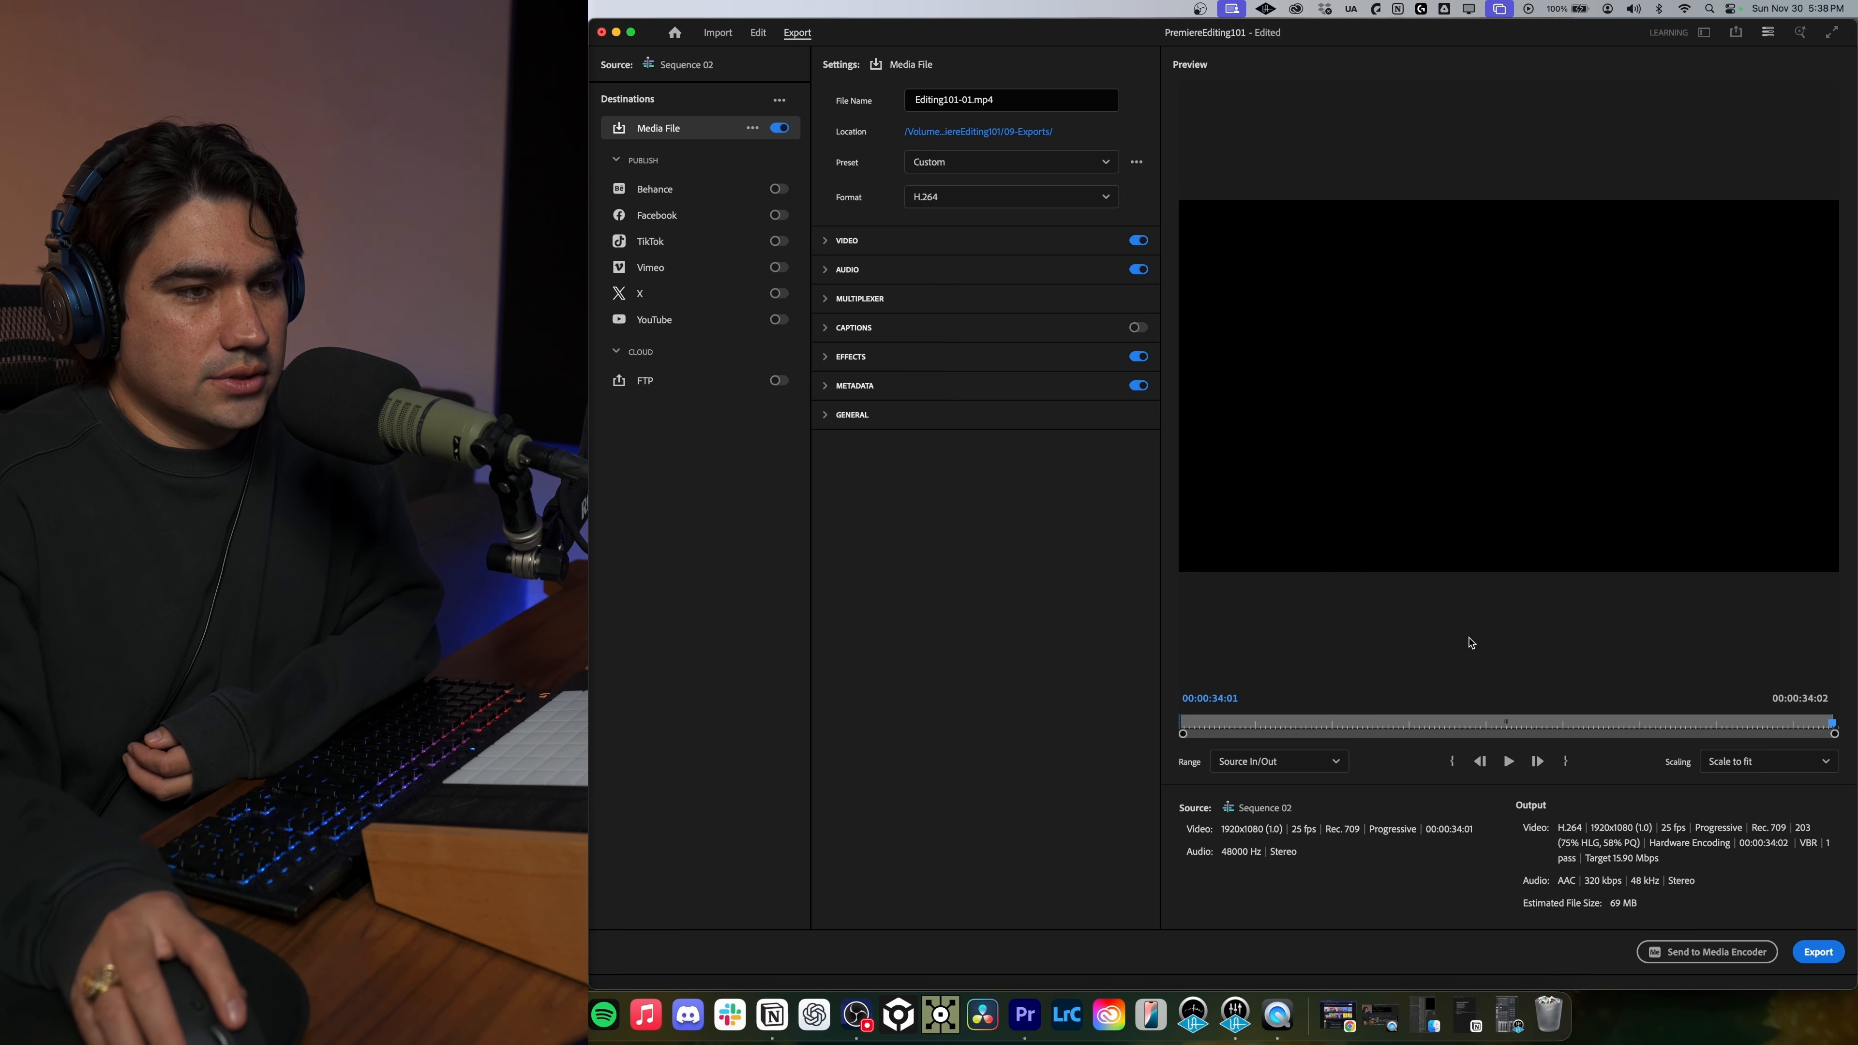
pyautogui.moveTo(1832, 724); pyautogui.dragTo(1180, 721)
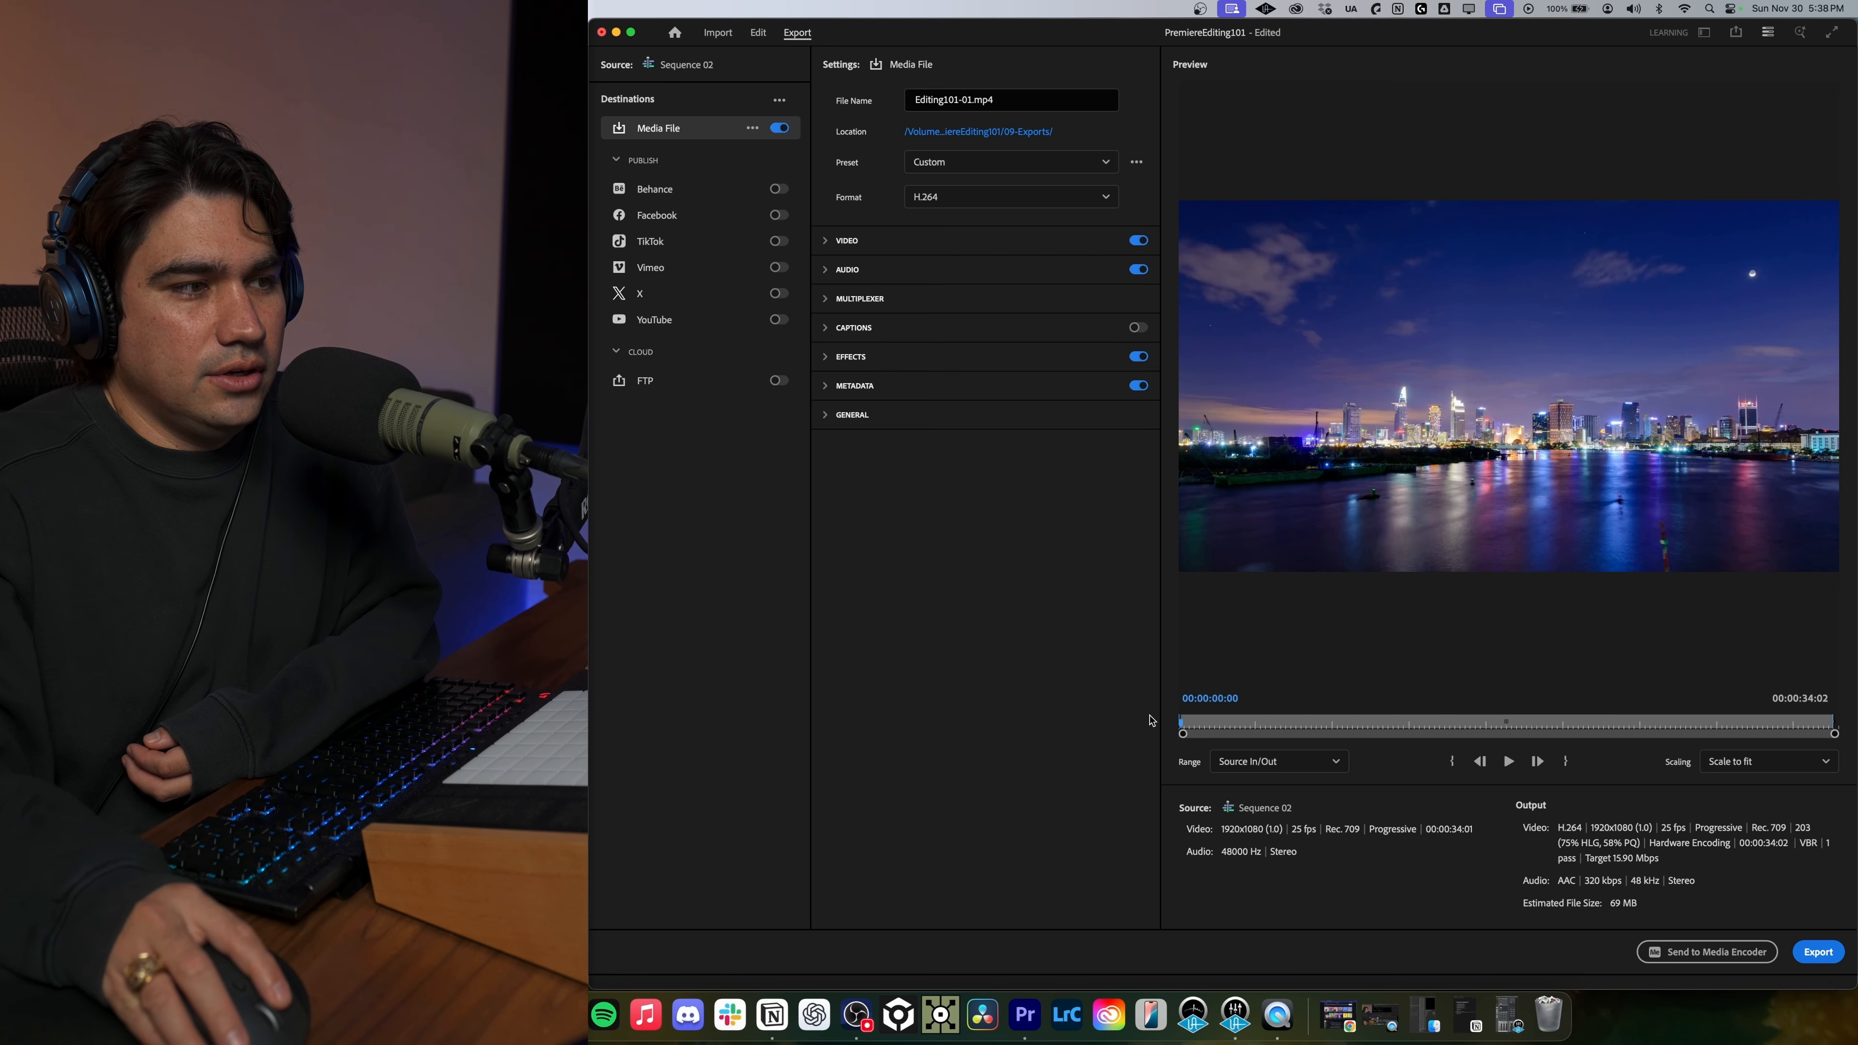
pyautogui.click(1819, 952)
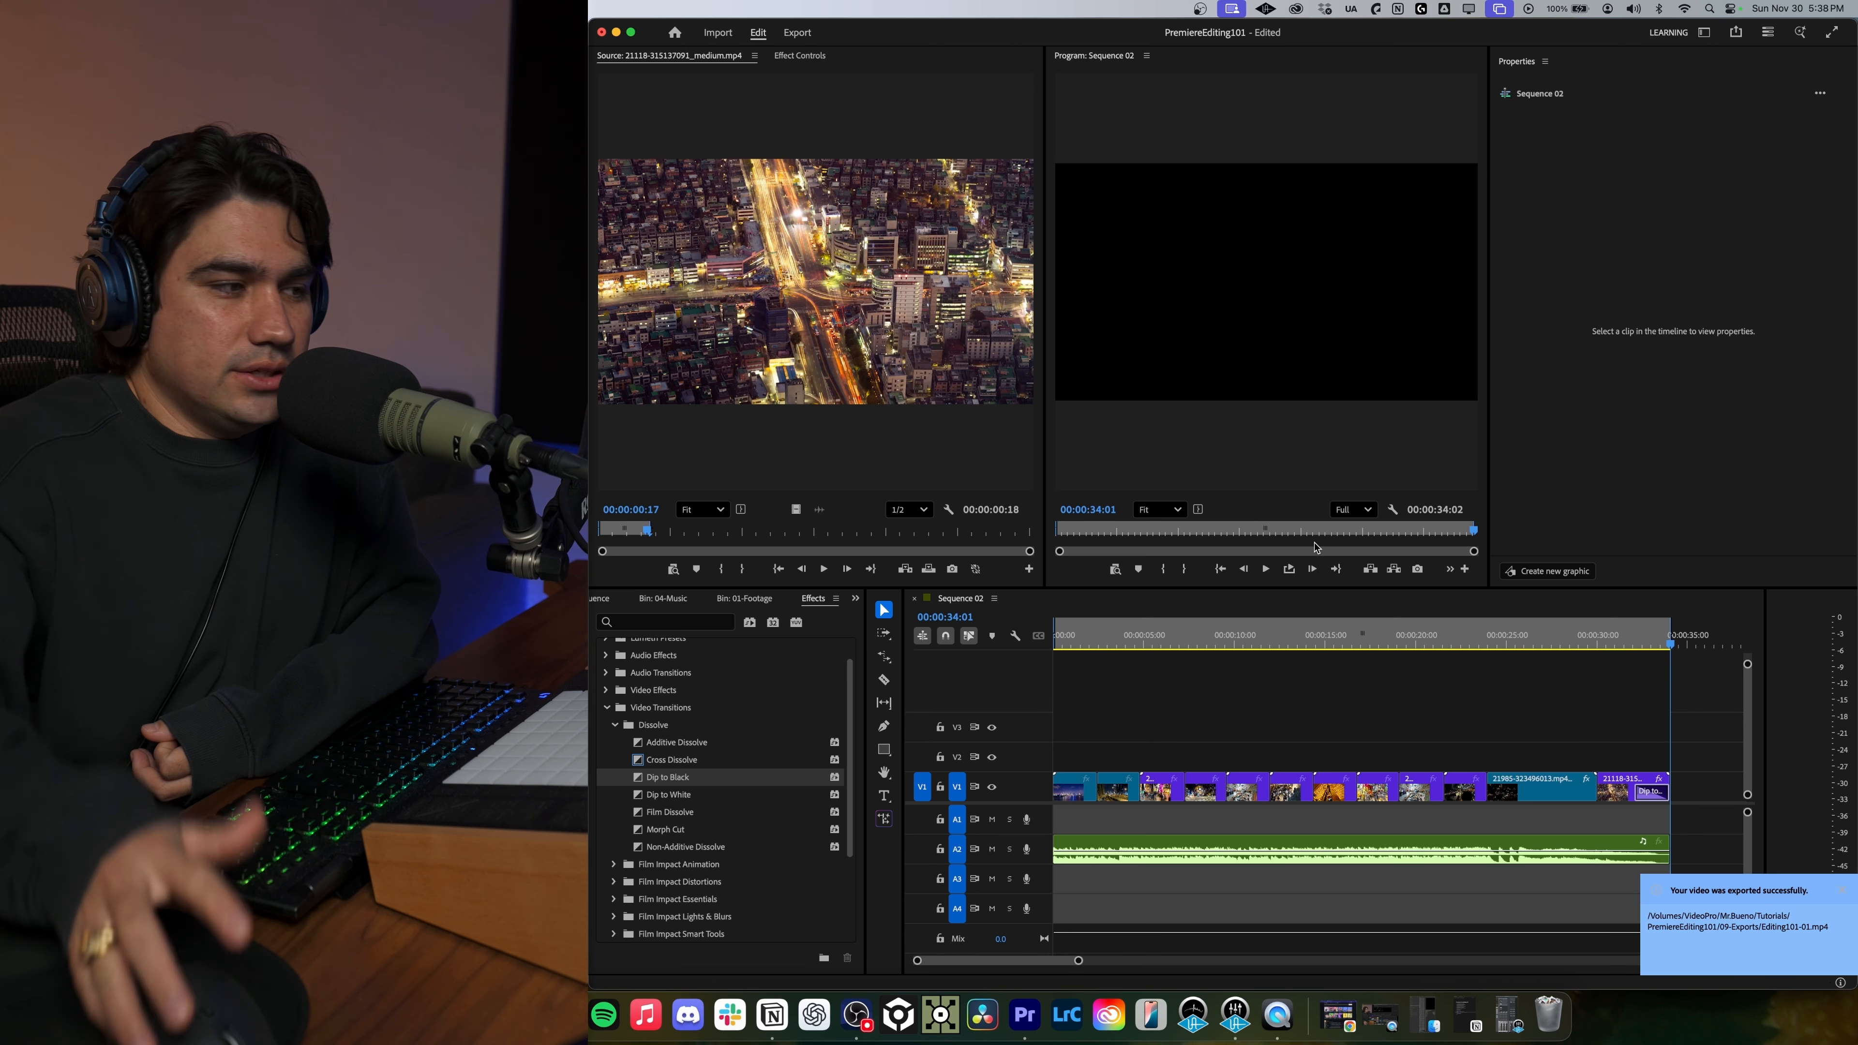
# Switch to Finder and open the 09-Exports folder inside Tutorials/PremiereEditing101 on the VideoPro drive.
pyautogui.press('super+Tab')
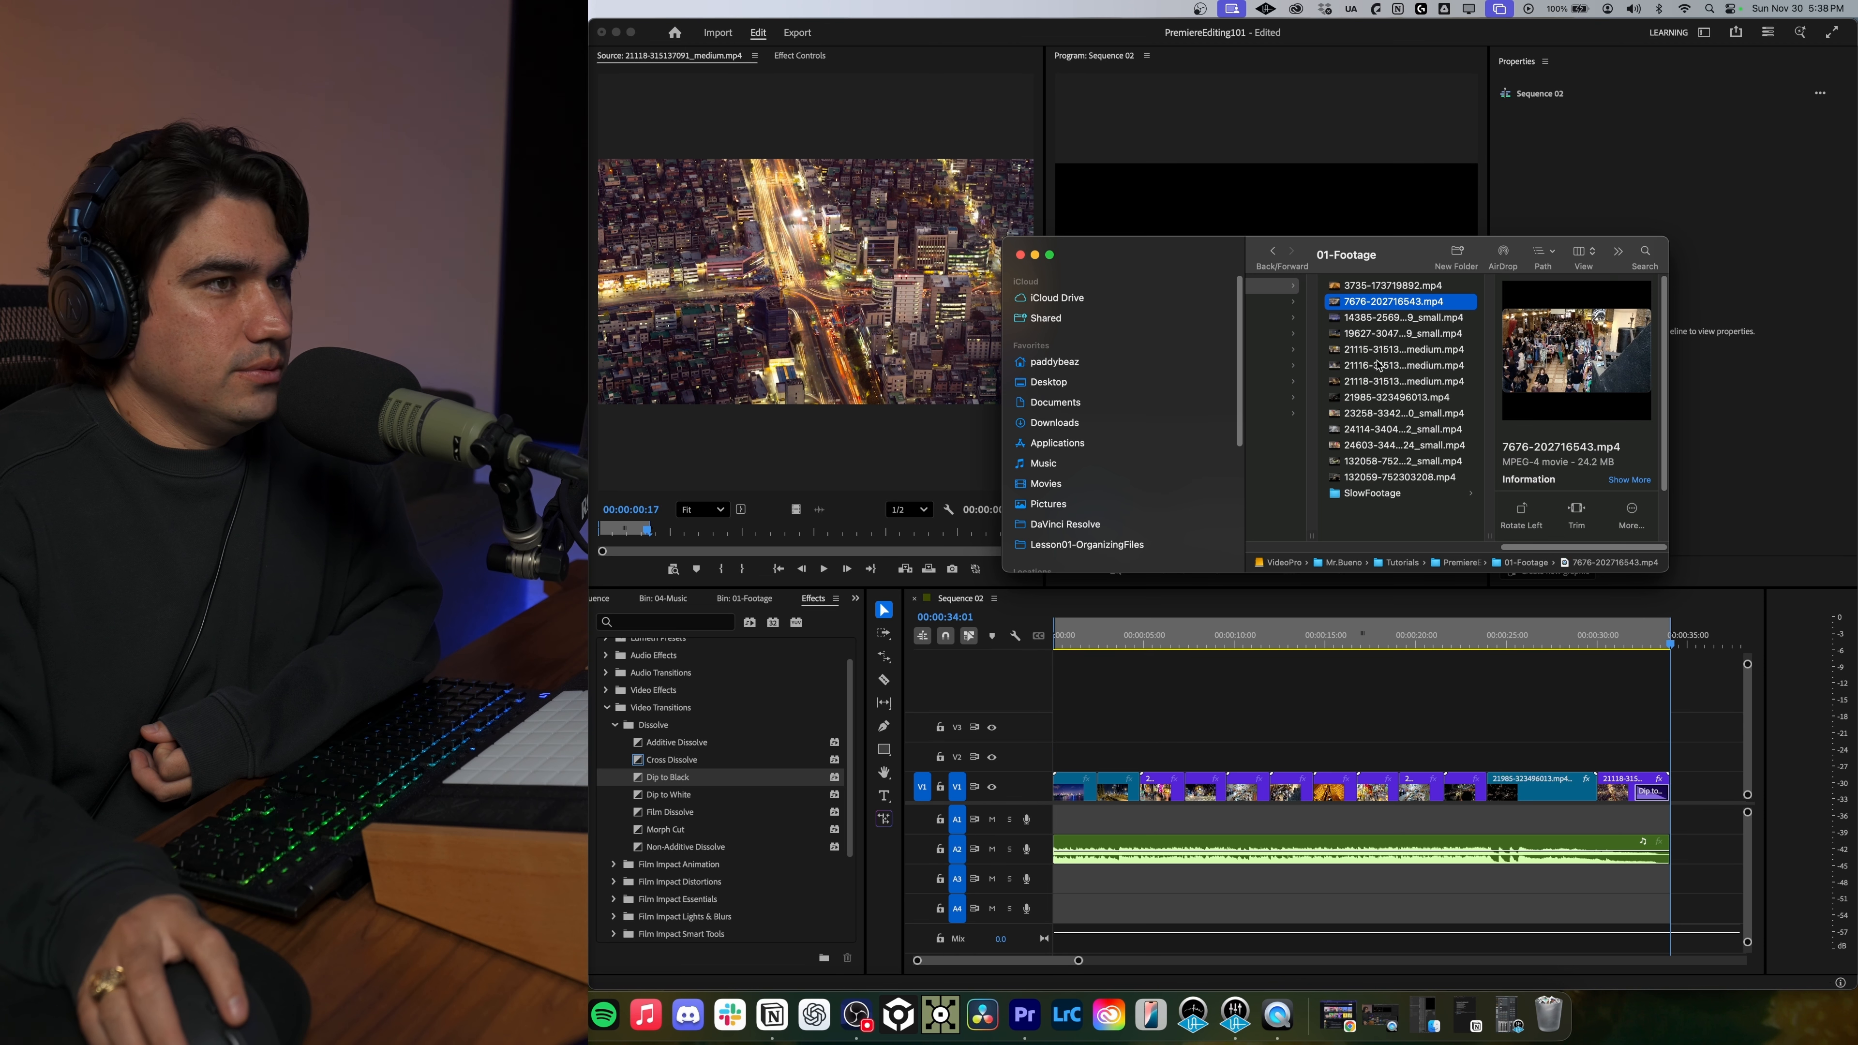
pyautogui.scroll(-5, 1135, 382)
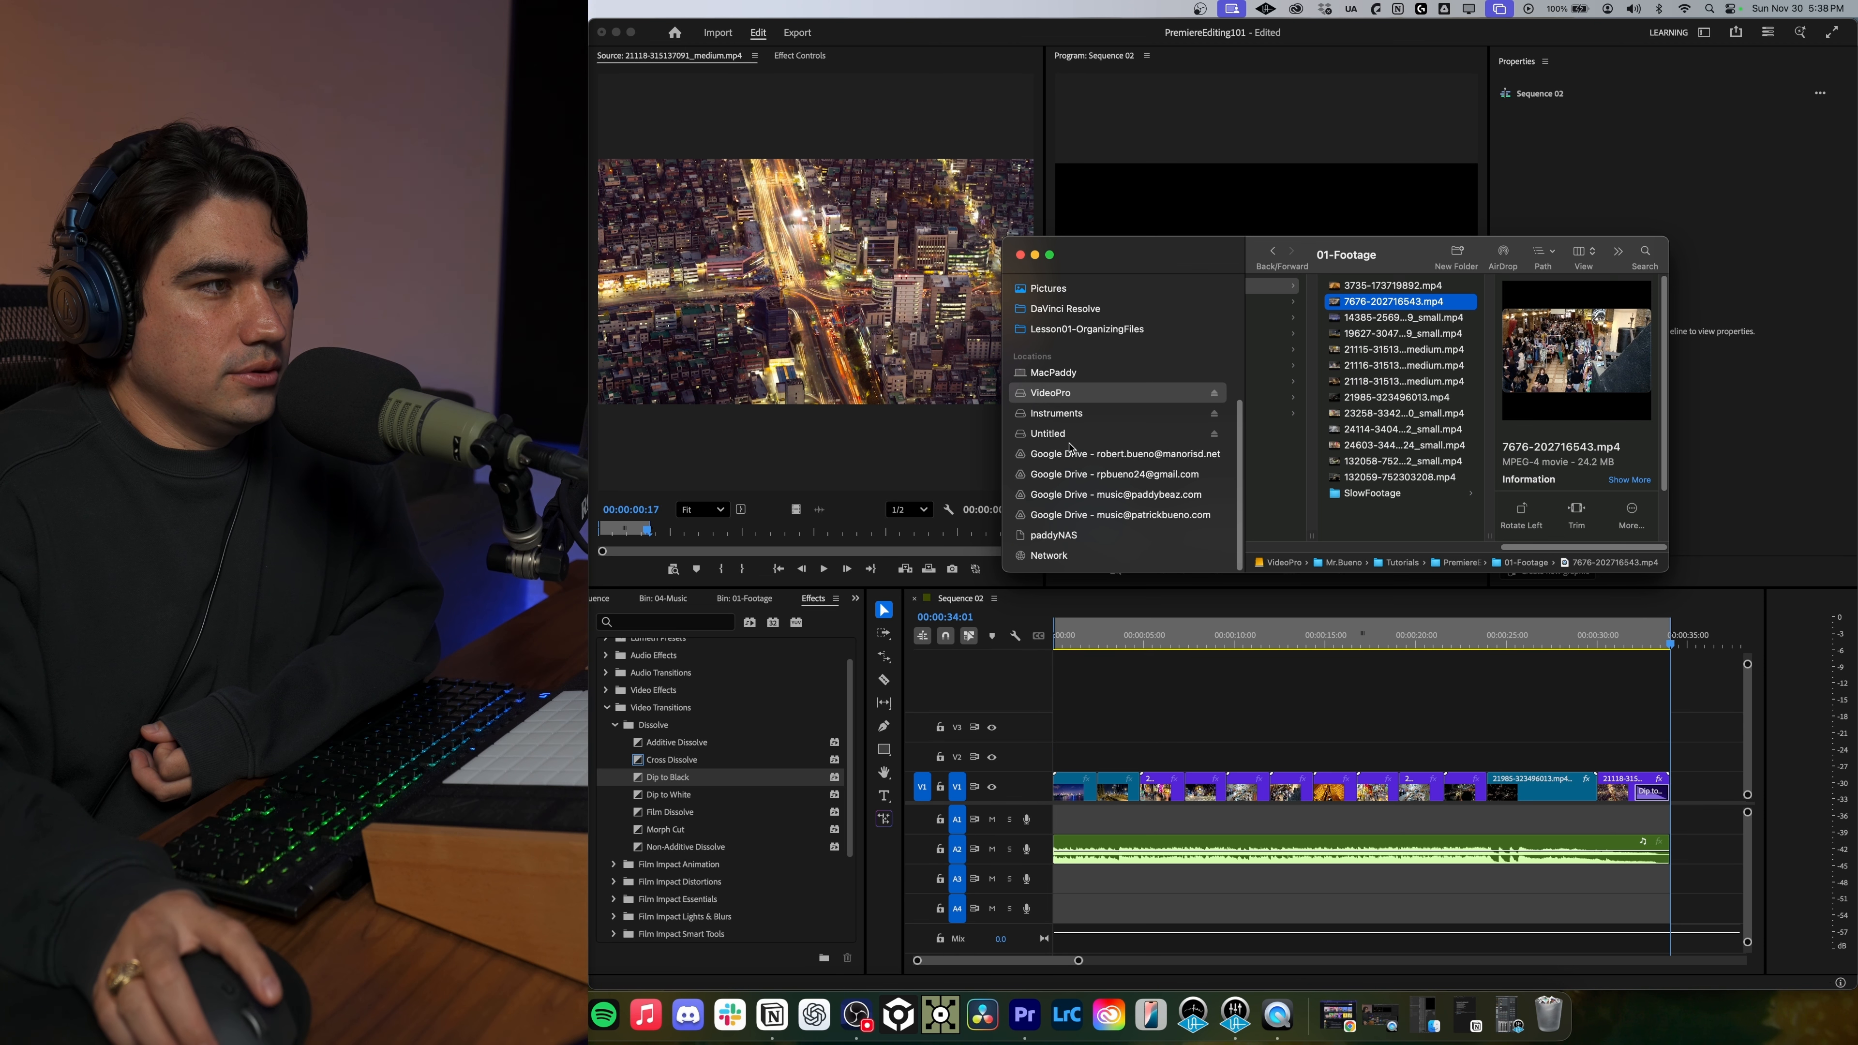
pyautogui.click(1069, 394)
pyautogui.scroll(3, 1155, 448)
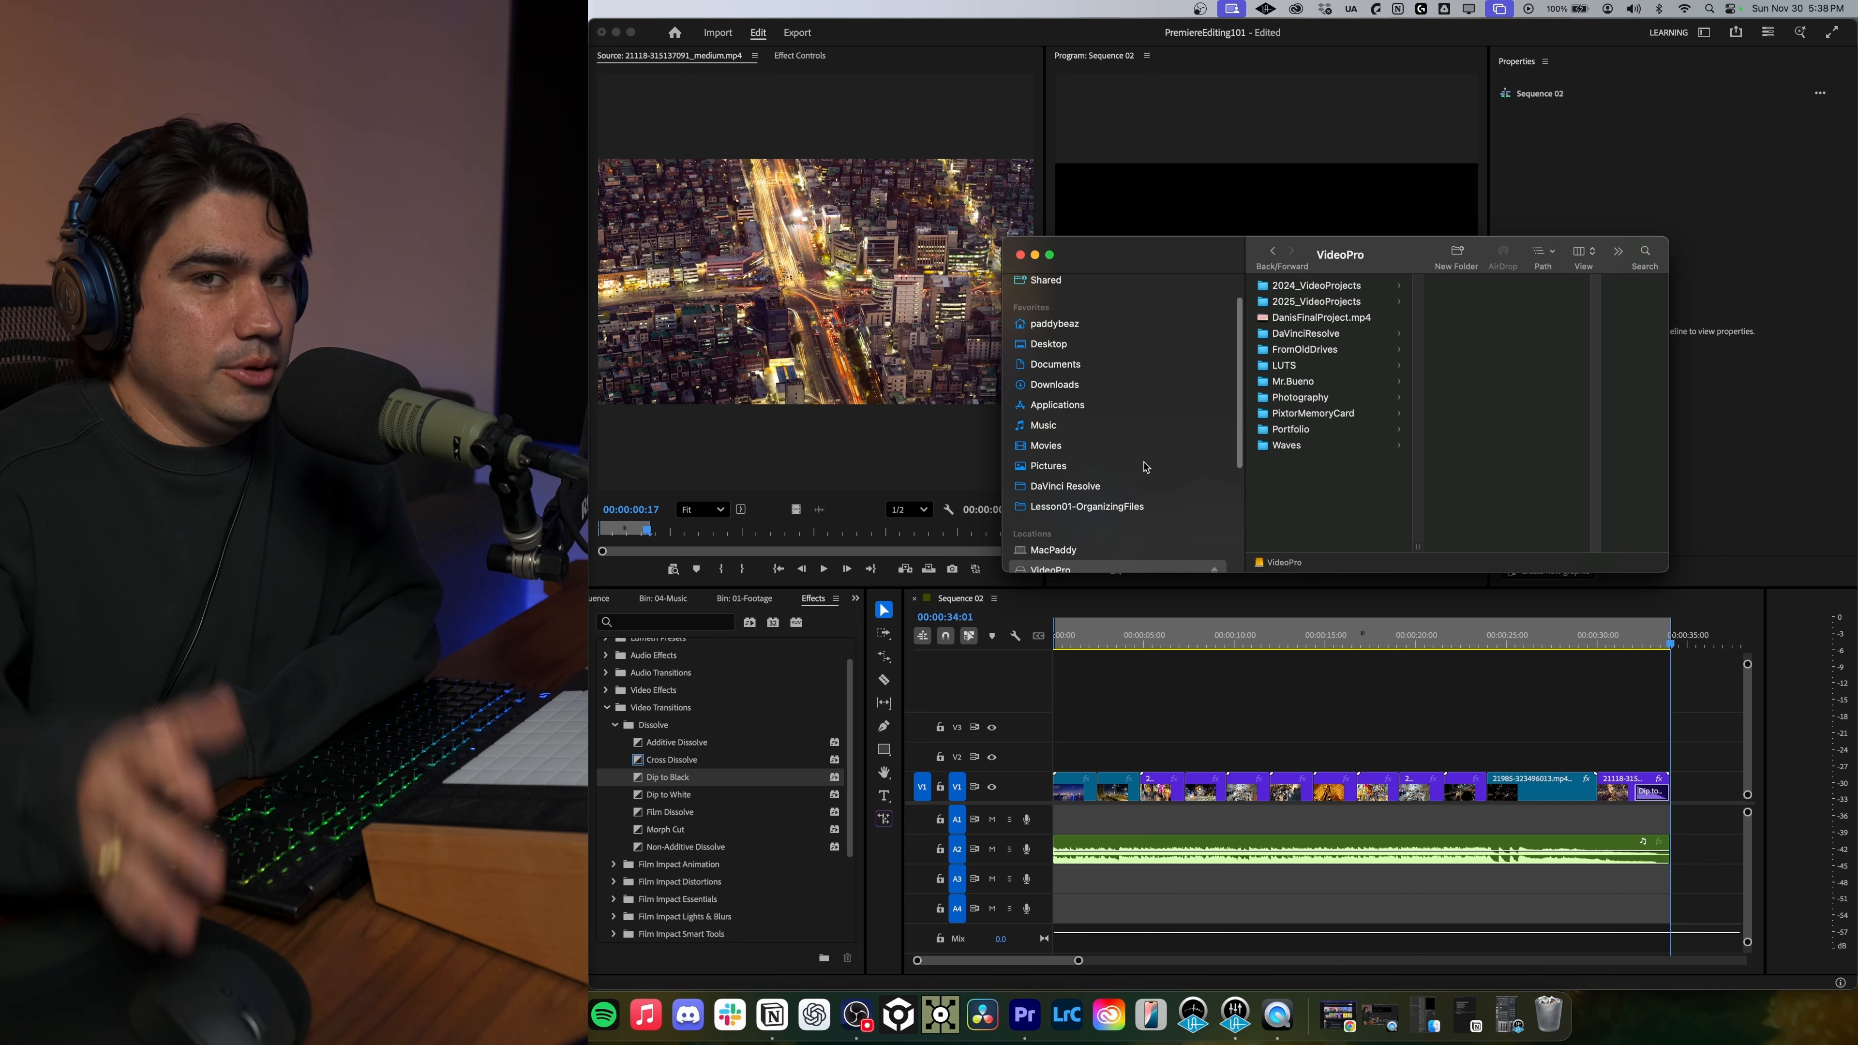
pyautogui.scroll(-2, 1145, 467)
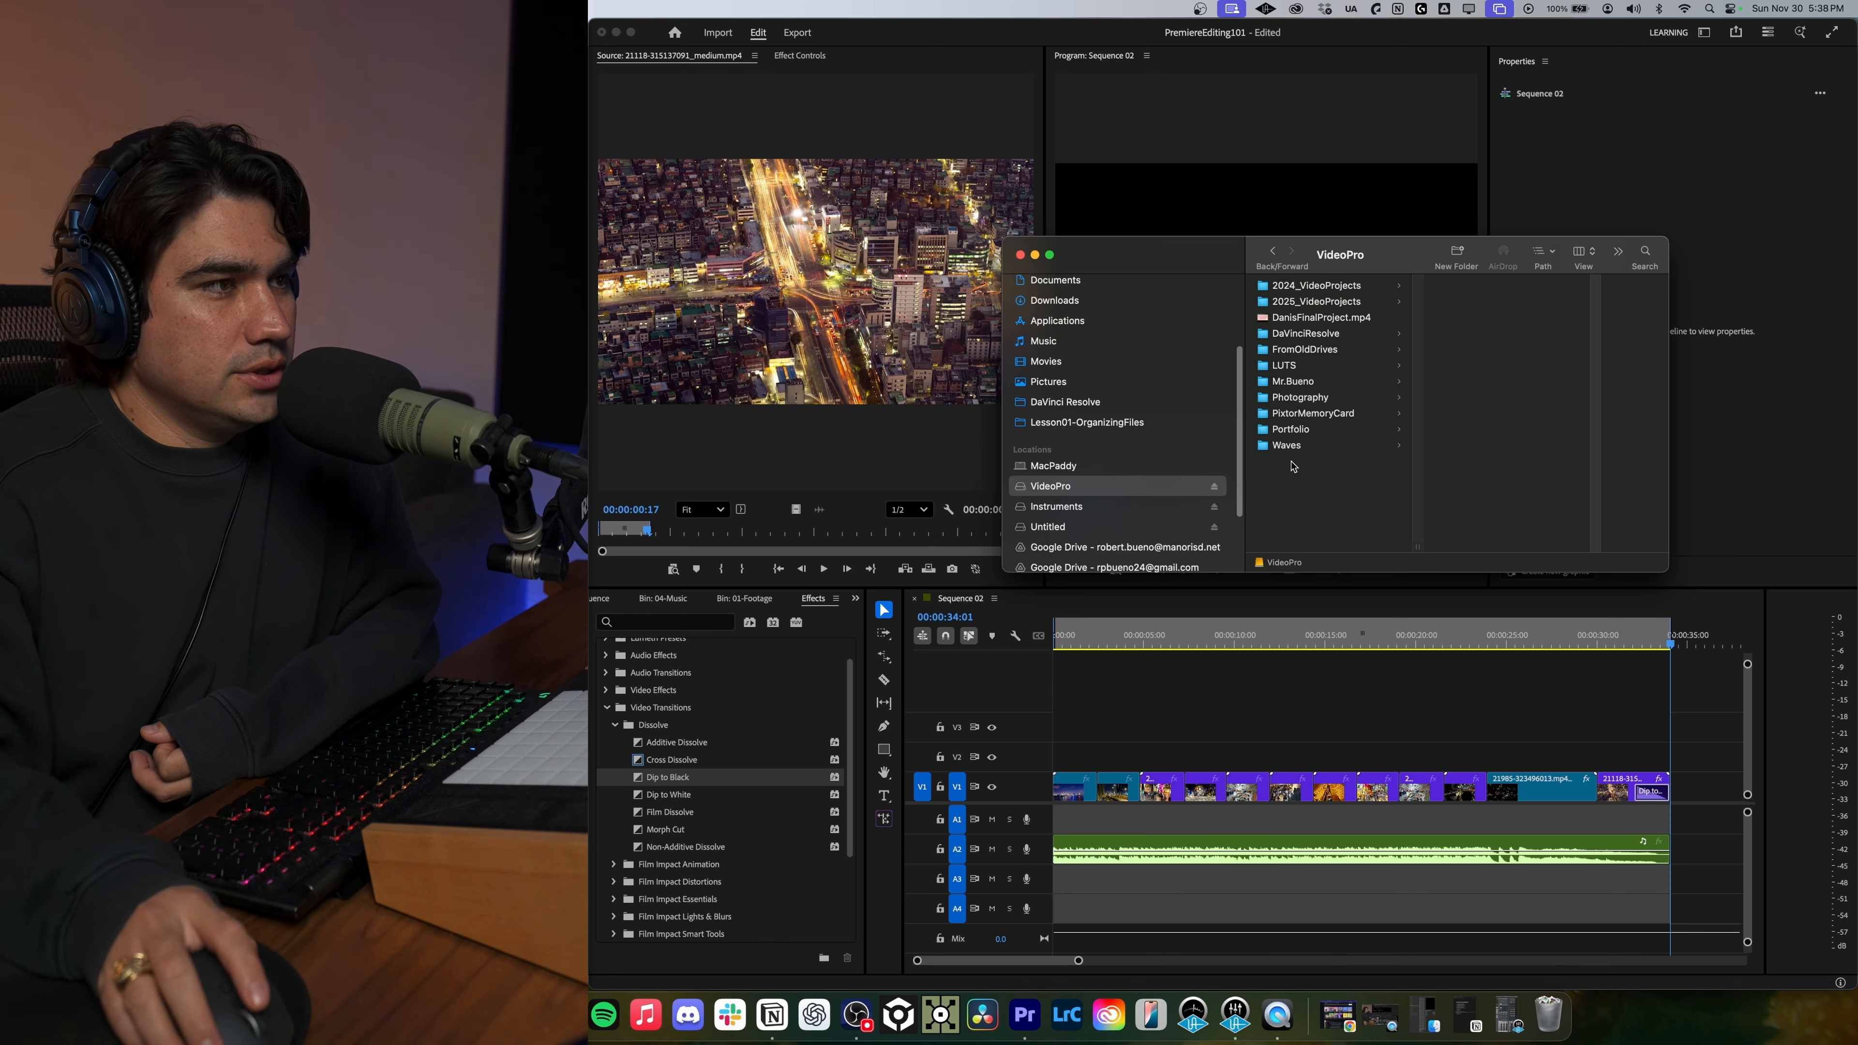
pyautogui.click(1294, 382)
pyautogui.click(1470, 430)
pyautogui.click(1562, 349)
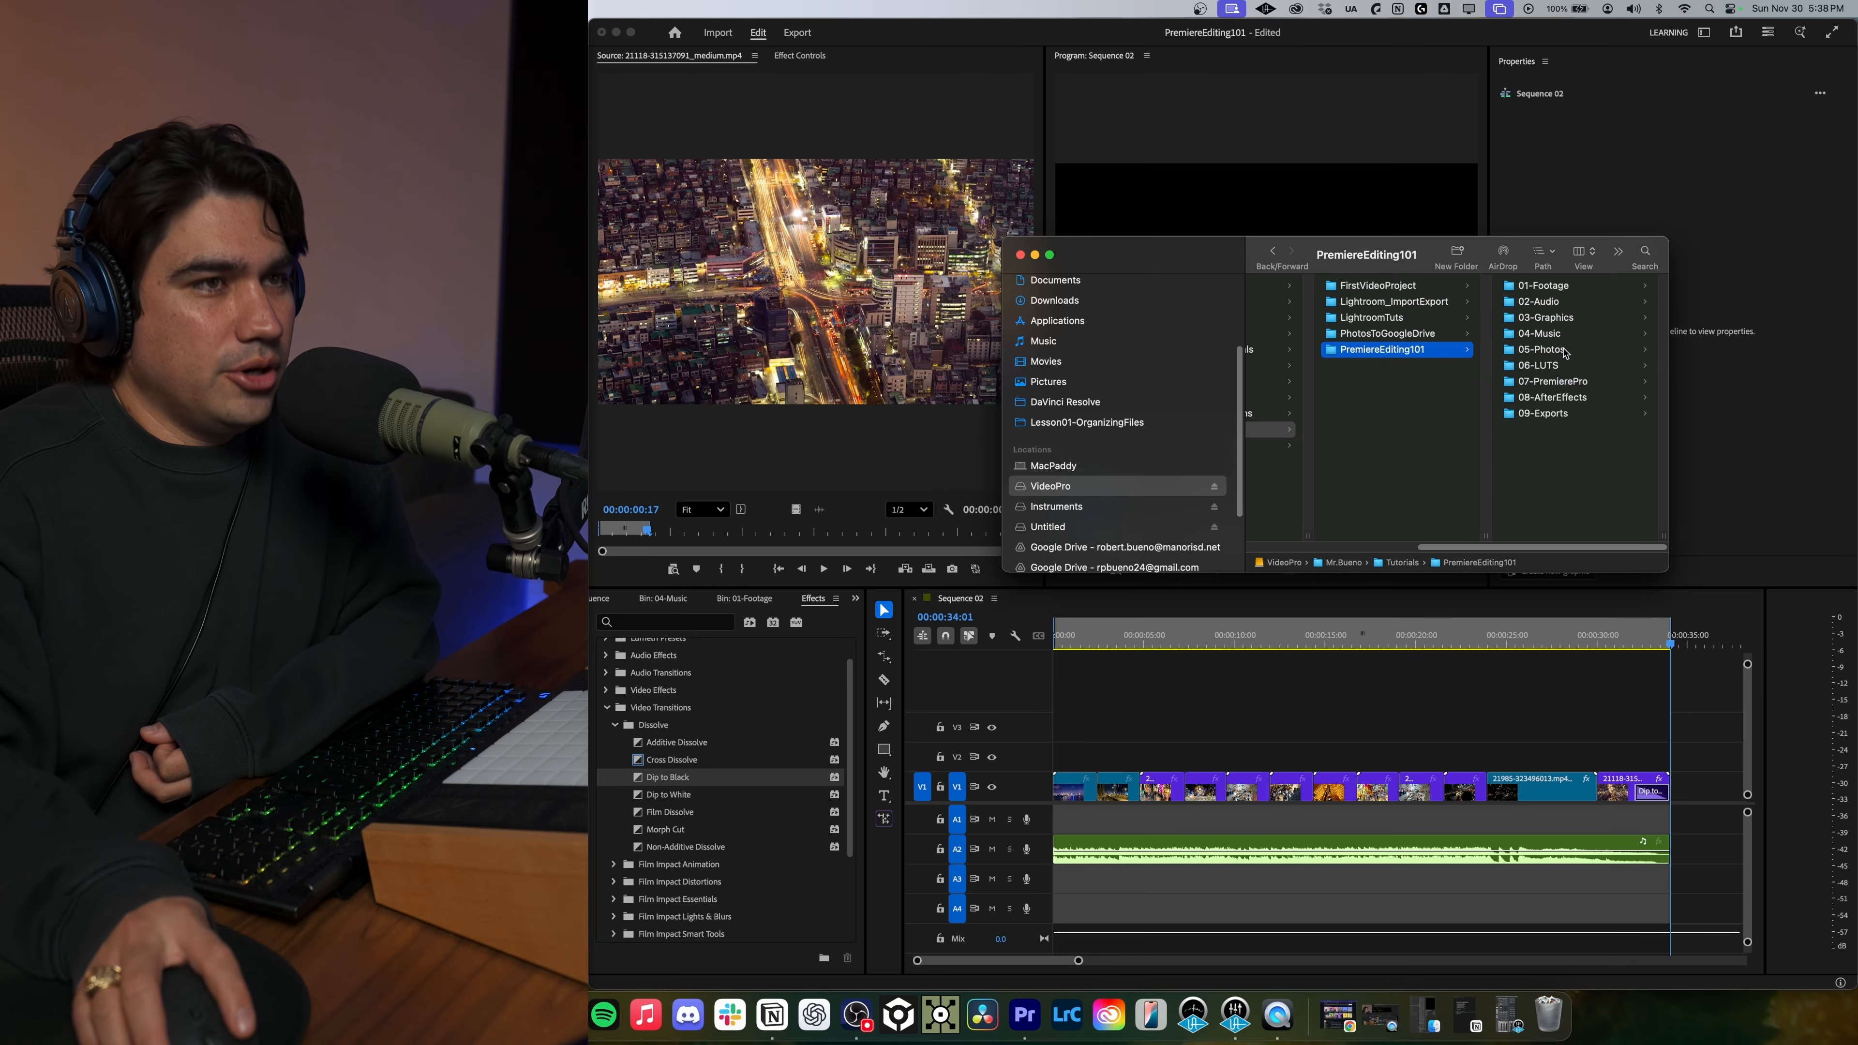
pyautogui.click(1543, 413)
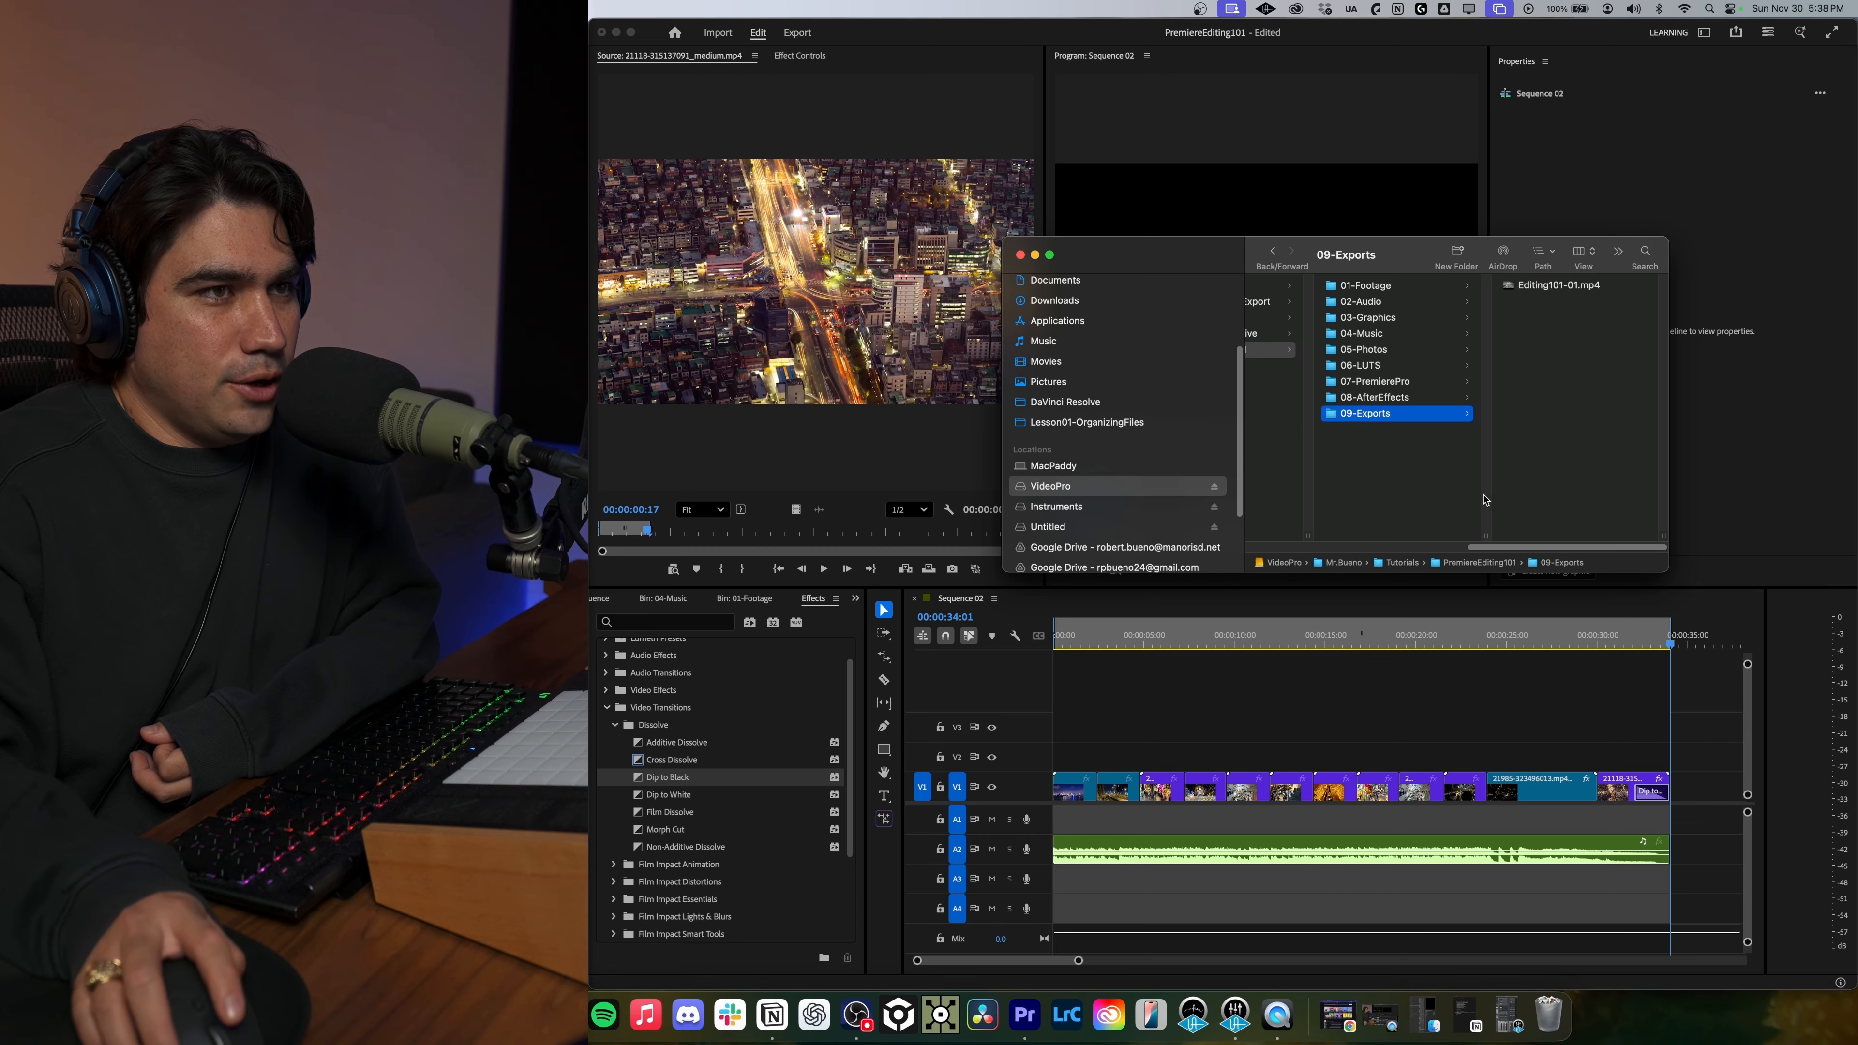
# Preview the exported Editing101-01.mp4 with Quick Look, moving its window fully into view, and close the preview after checking playback.
pyautogui.click(1560, 285)
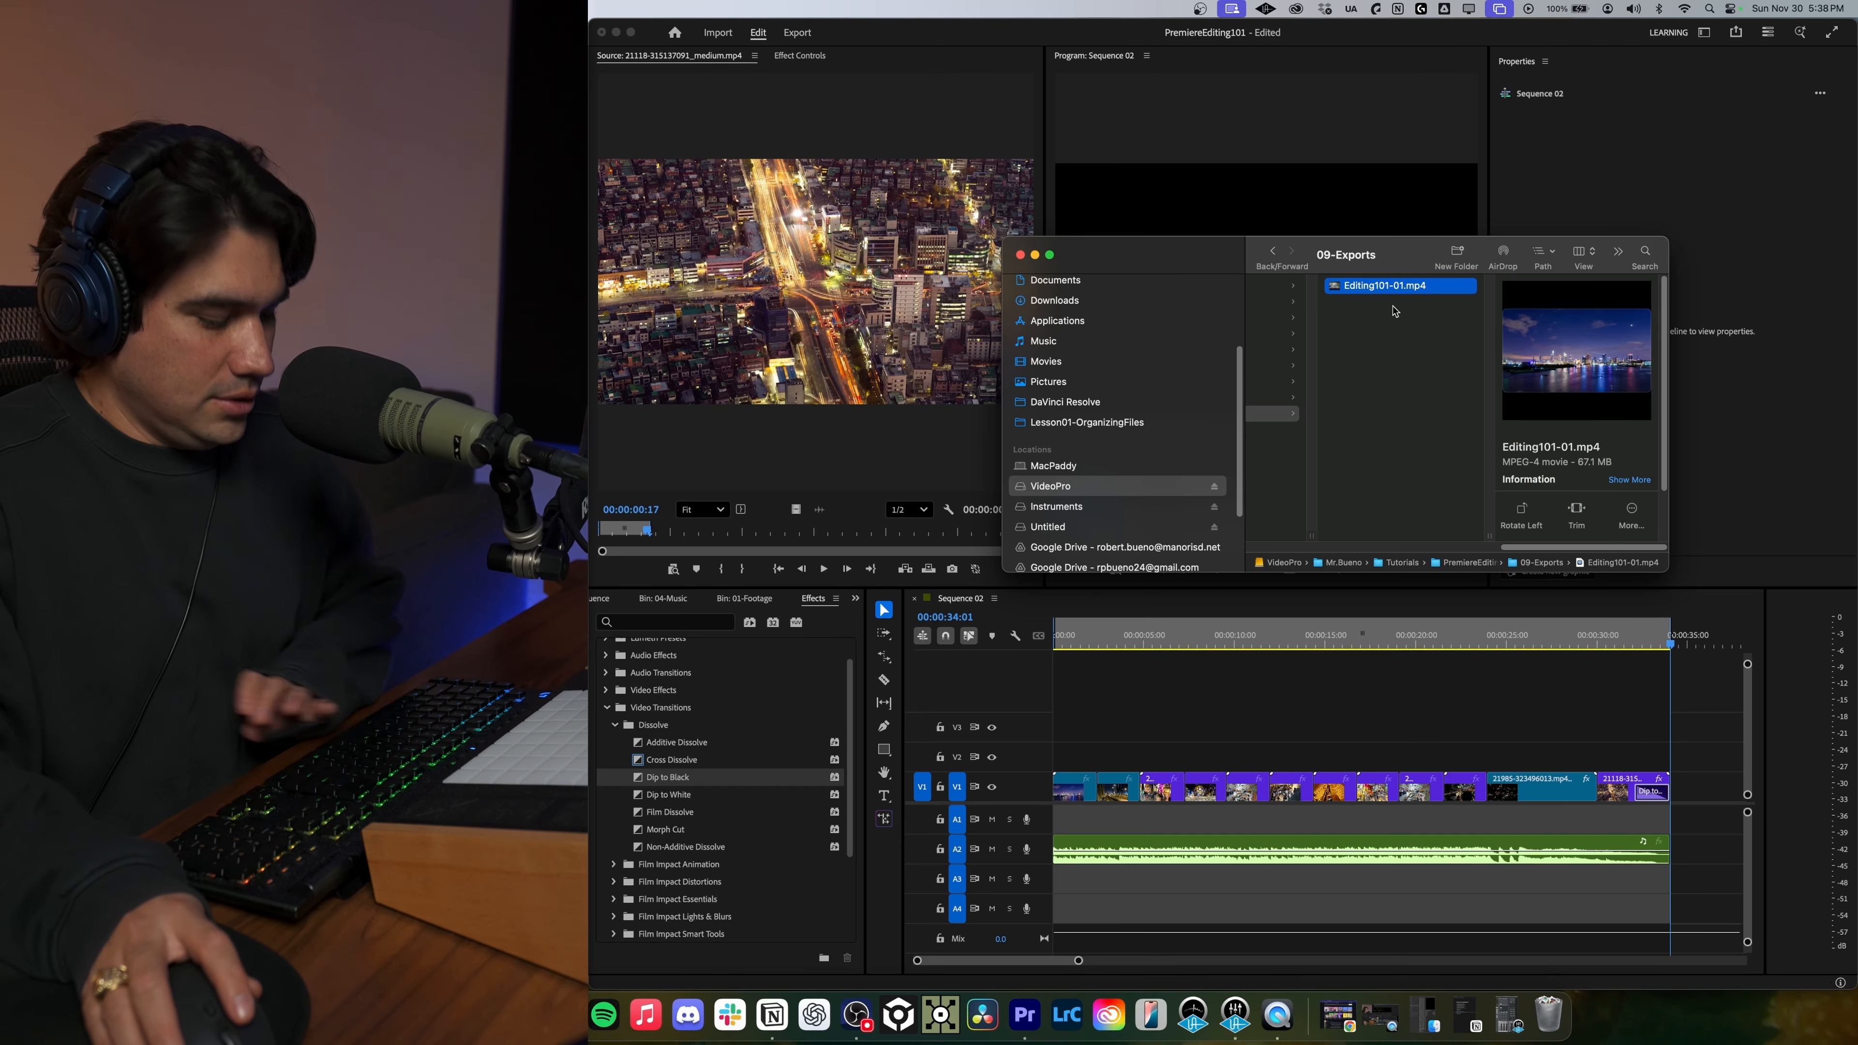
pyautogui.press('space')
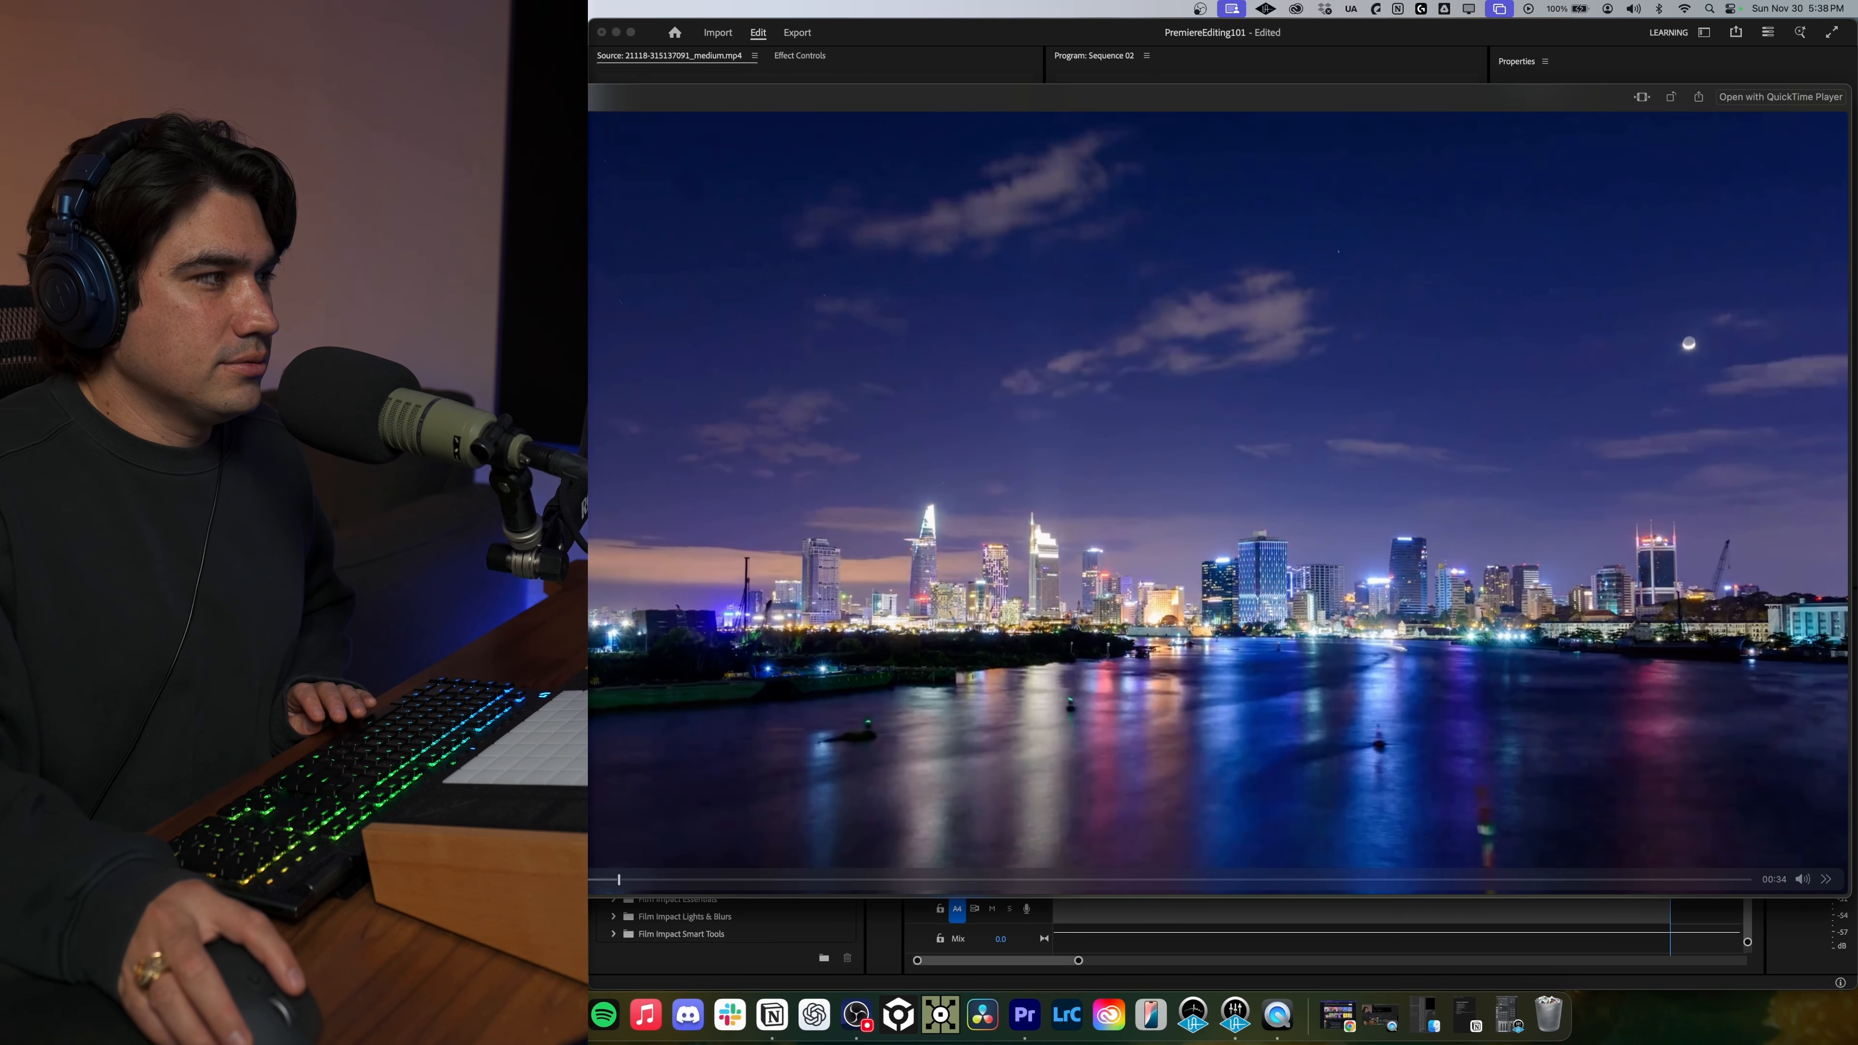
pyautogui.moveTo(459, 416); pyautogui.dragTo(859, 417)
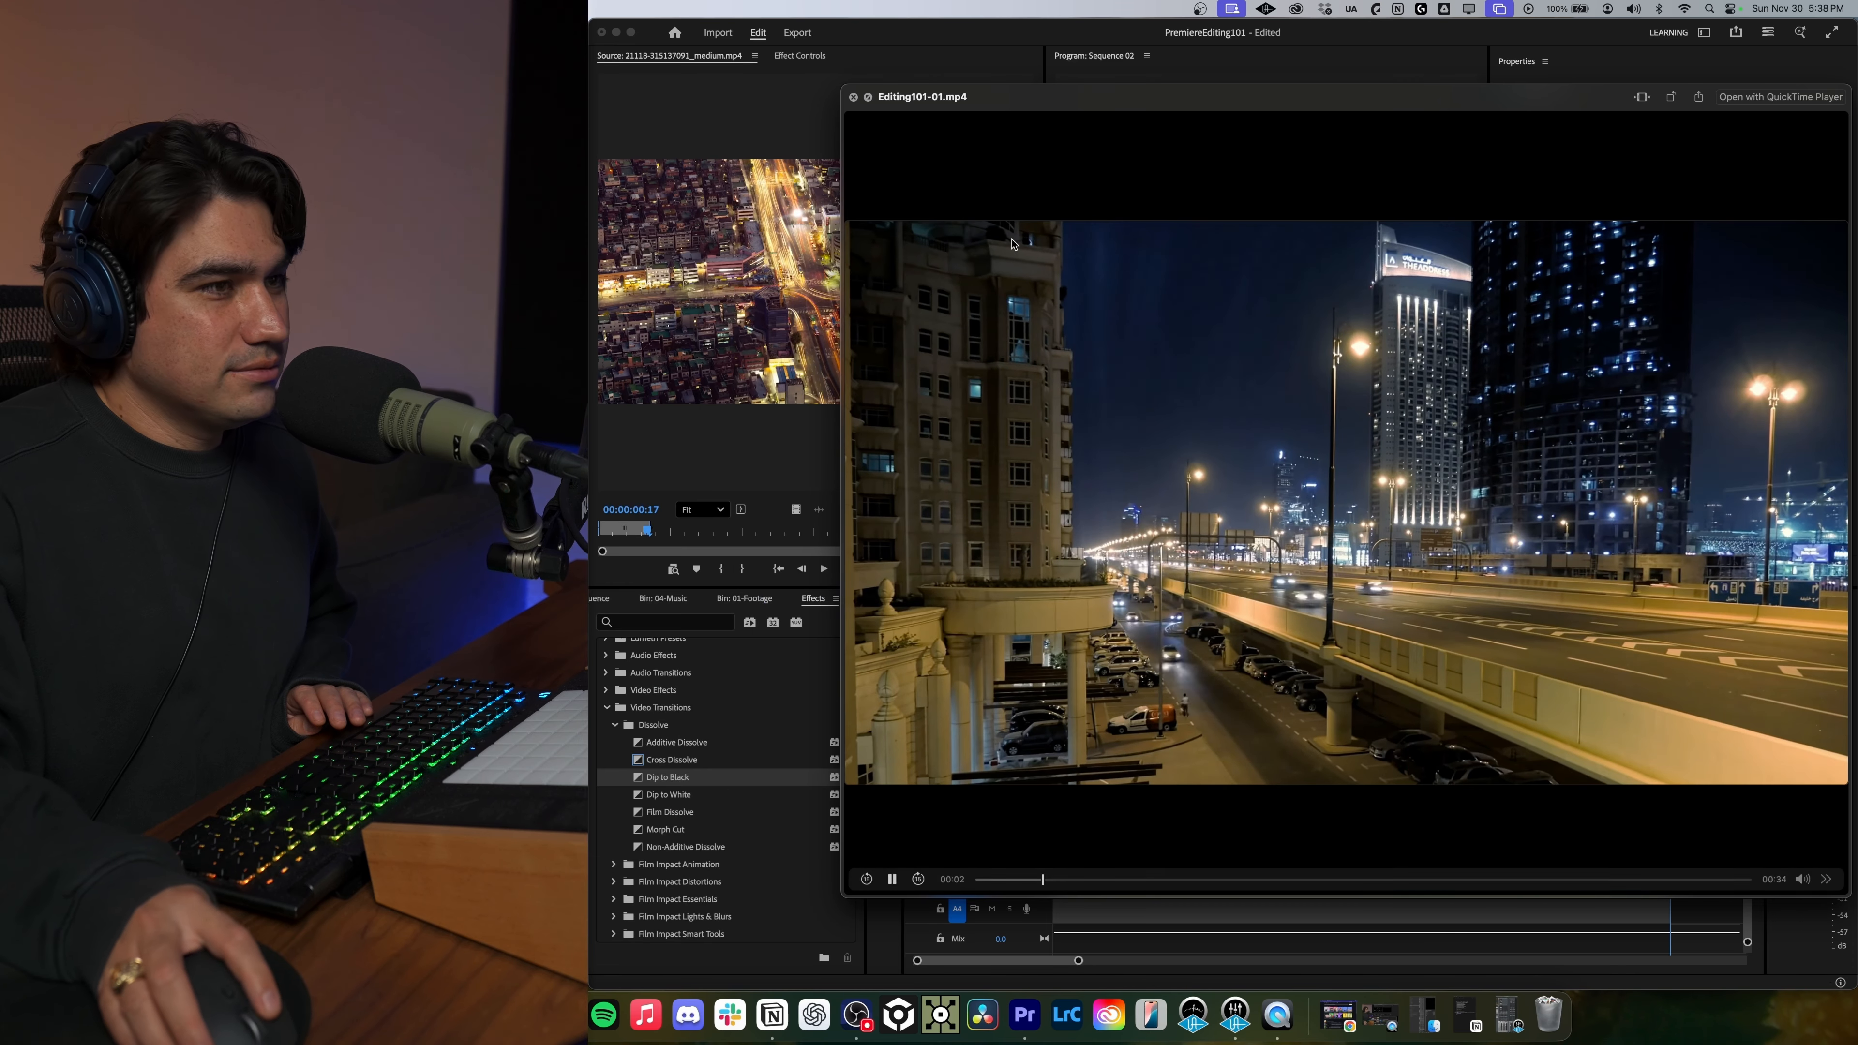
pyautogui.moveTo(1074, 104); pyautogui.dragTo(911, 81)
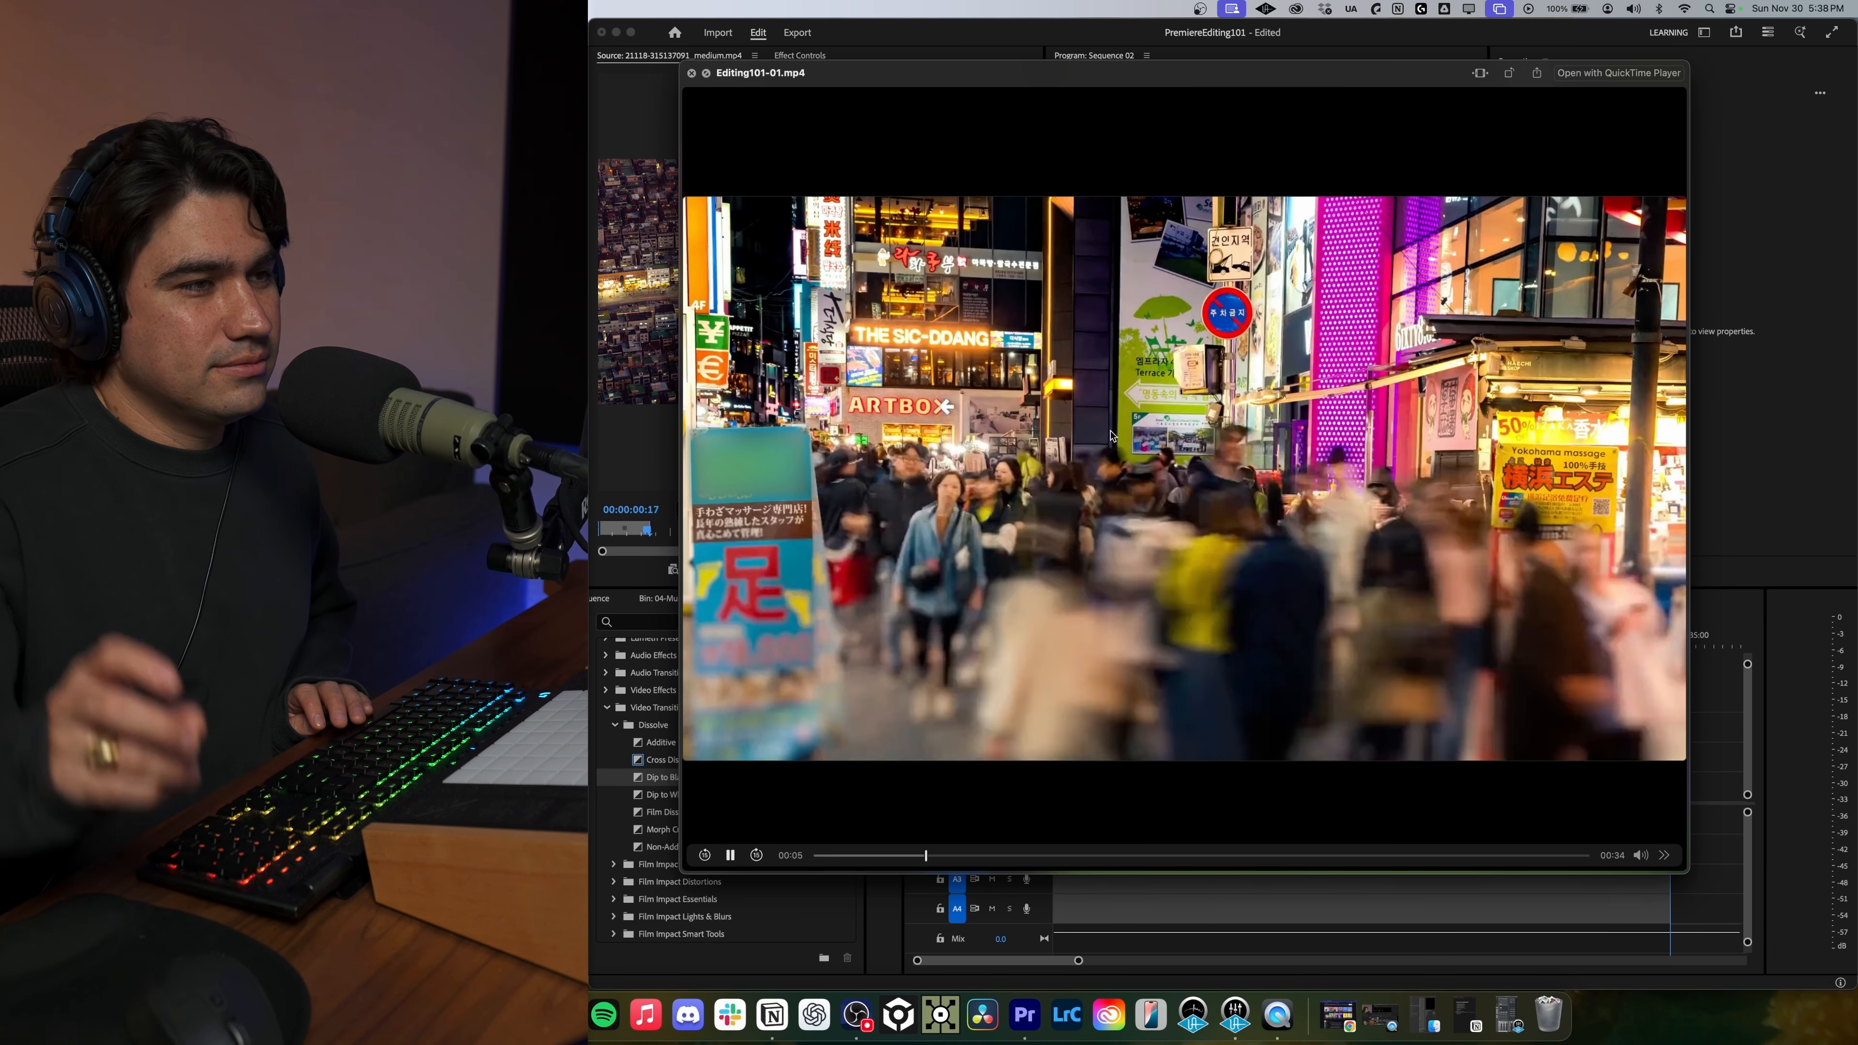
pyautogui.press('space')
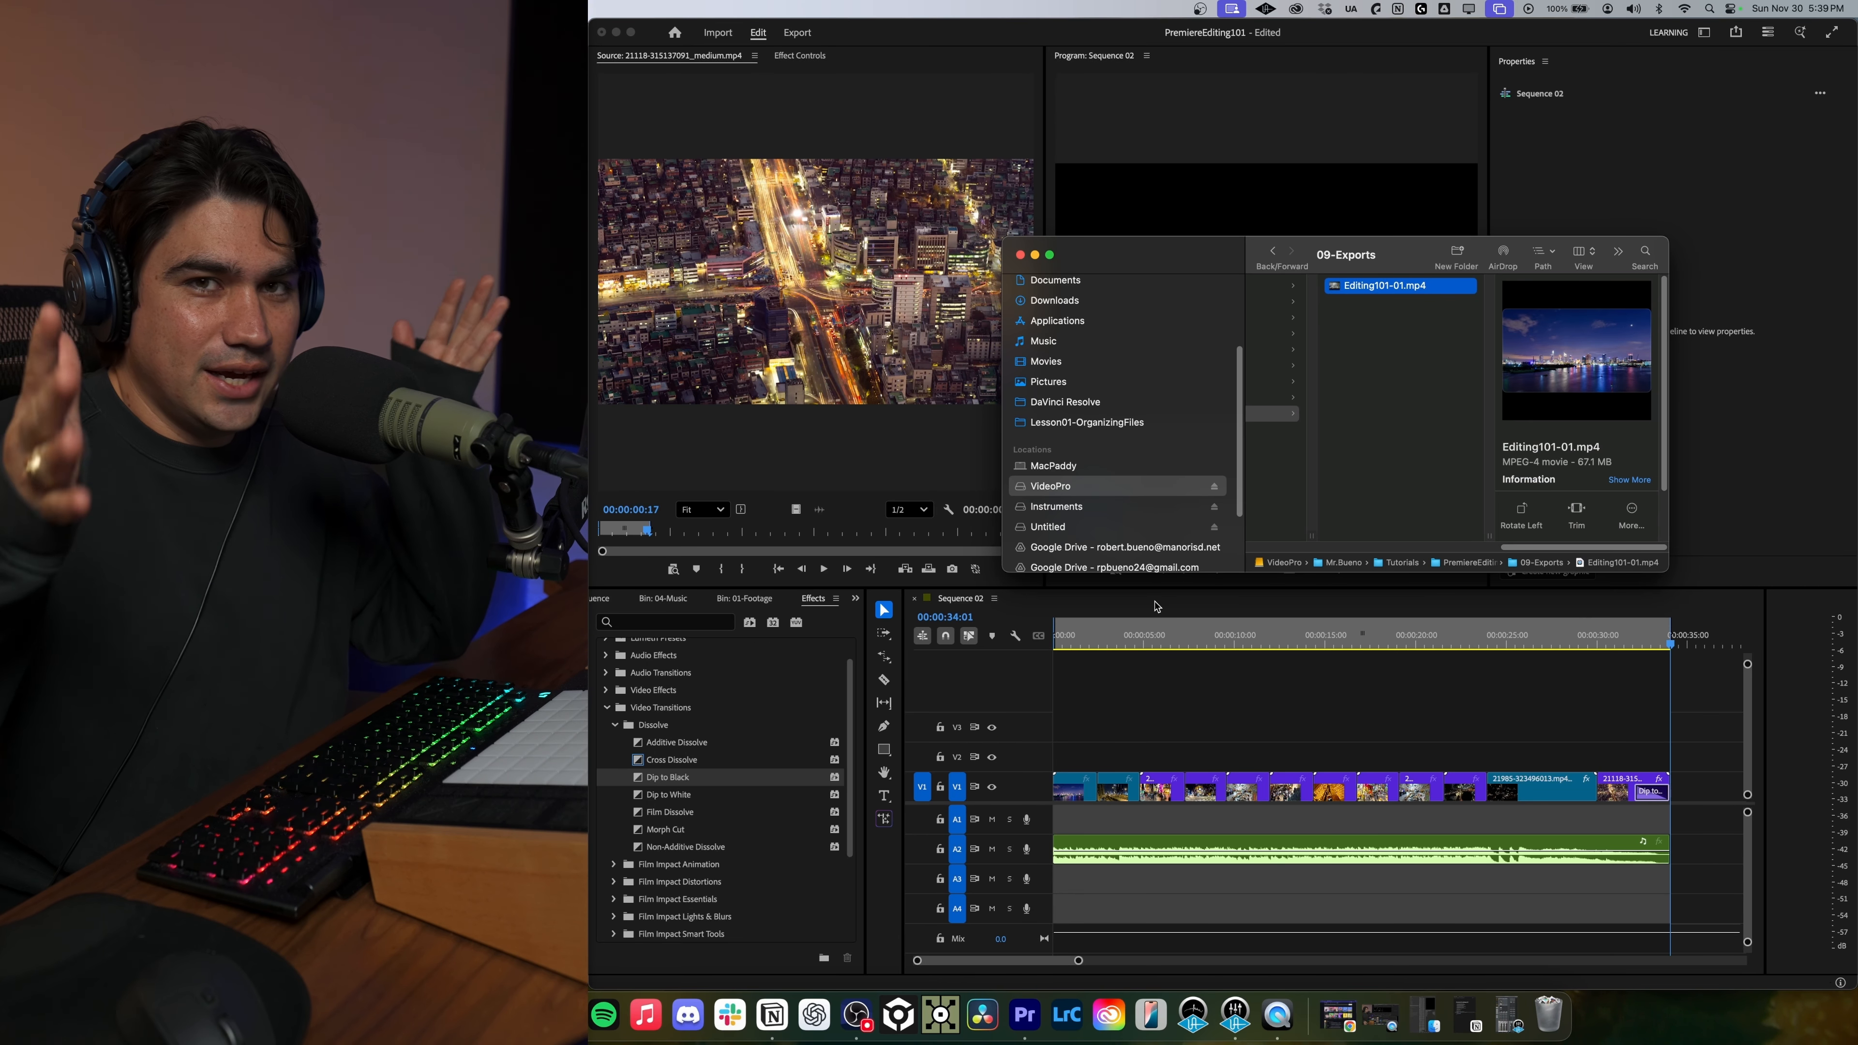